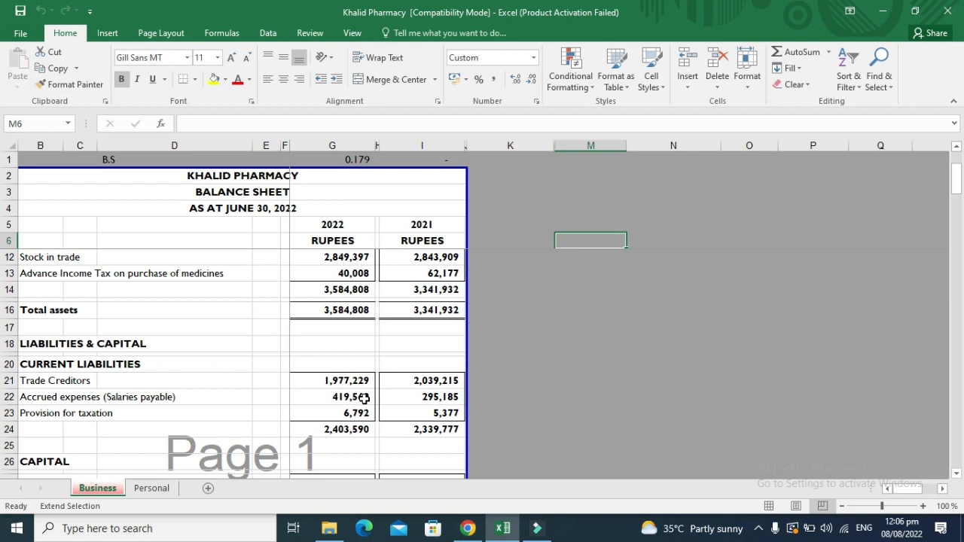
Clear the extended selection down to a single empty cell in column G.
key("Left")
key("Left")
key("Left")
key("Left")
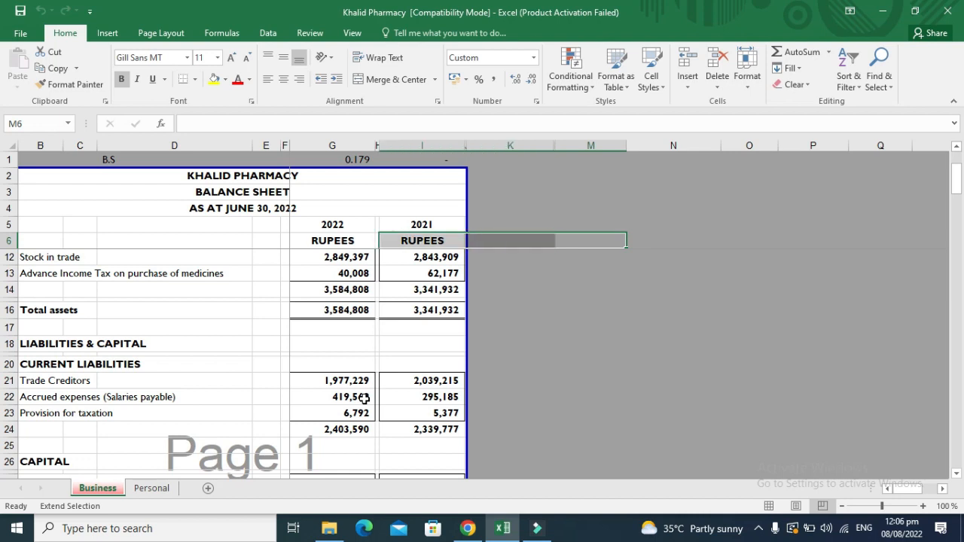
left_click(205, 323)
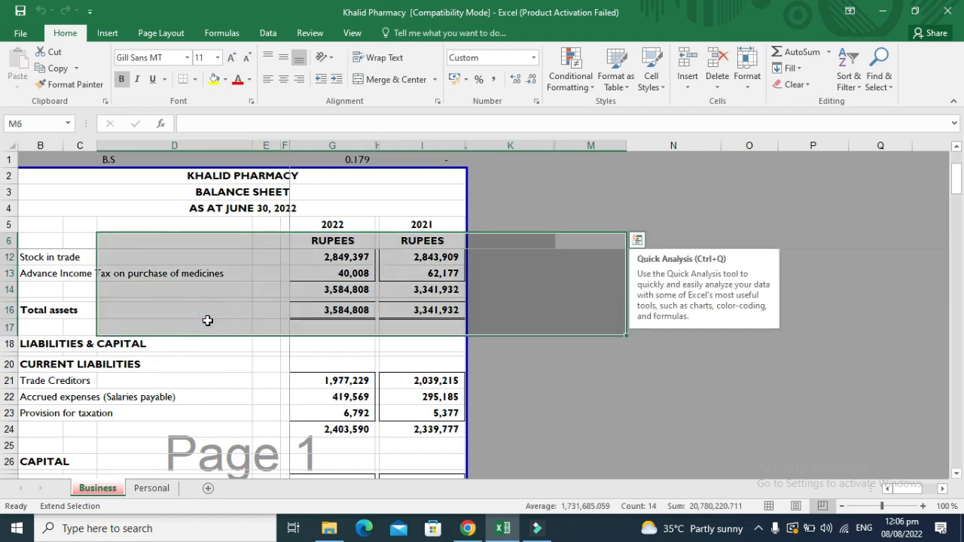
left_click(522, 374)
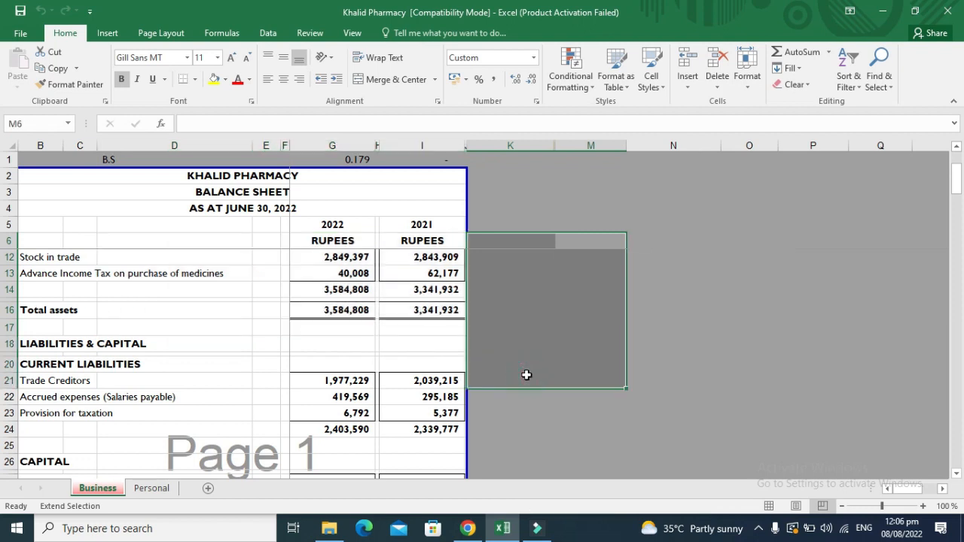
key("F8")
left_click(349, 338)
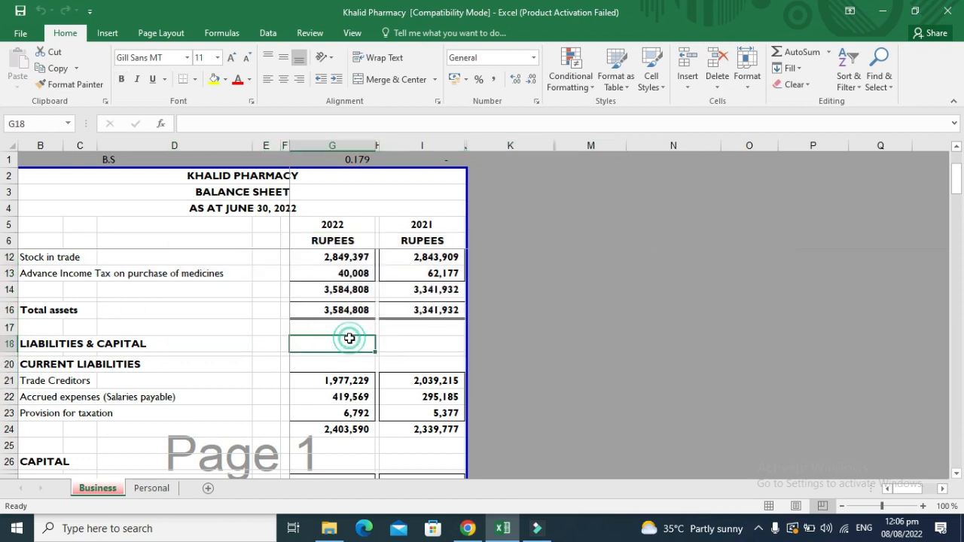
Select the 2021 column I and hide it.
key("Up")
key("Up")
key("Up")
key("Up")
key("Up")
key("Up")
key("Up")
key("Up")
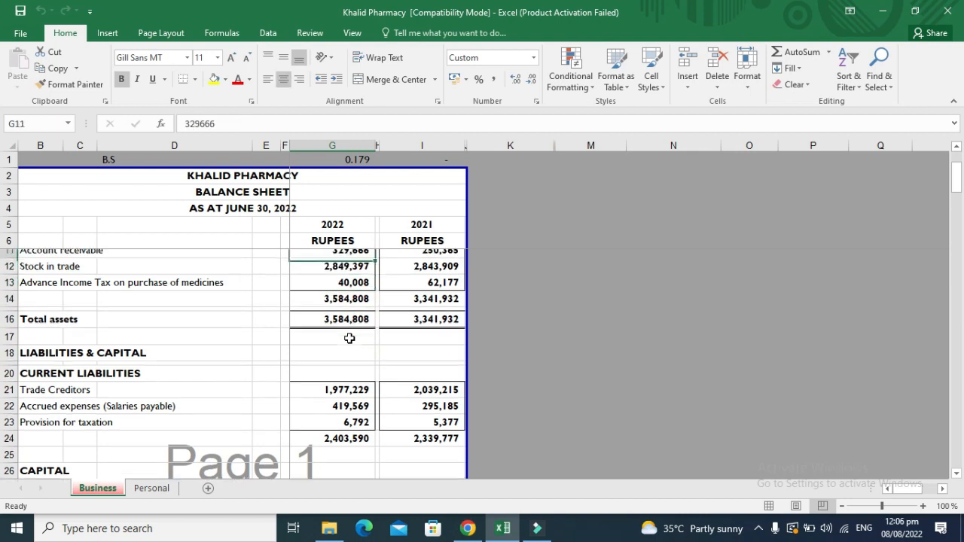
key("Up")
key("Up")
key("Up")
key("Up")
key("Up")
key("Up")
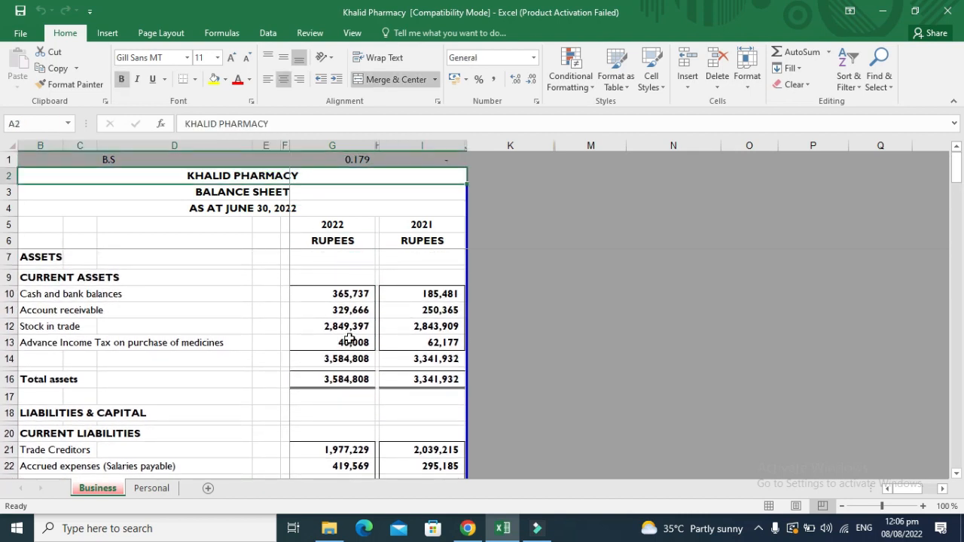
key("Down")
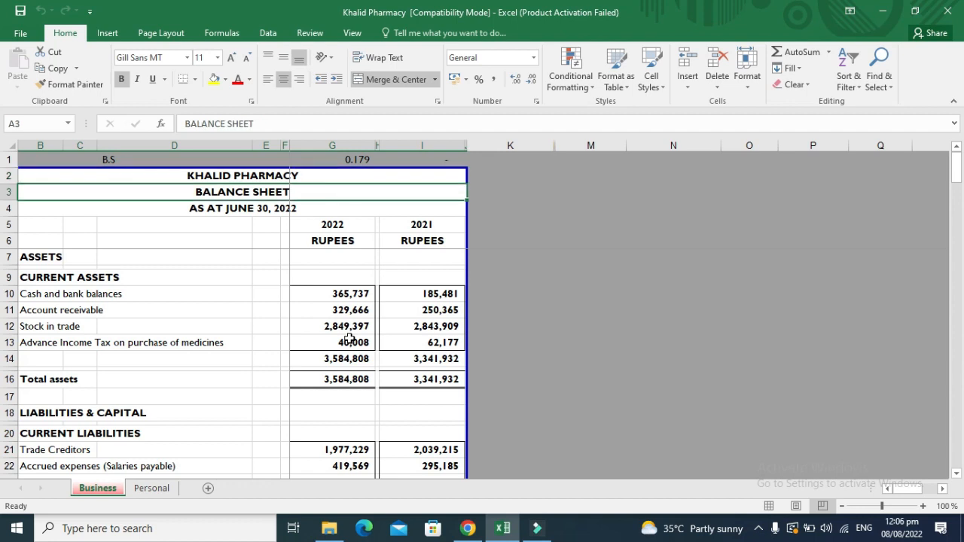
key("Up")
key("Down")
key("Down")
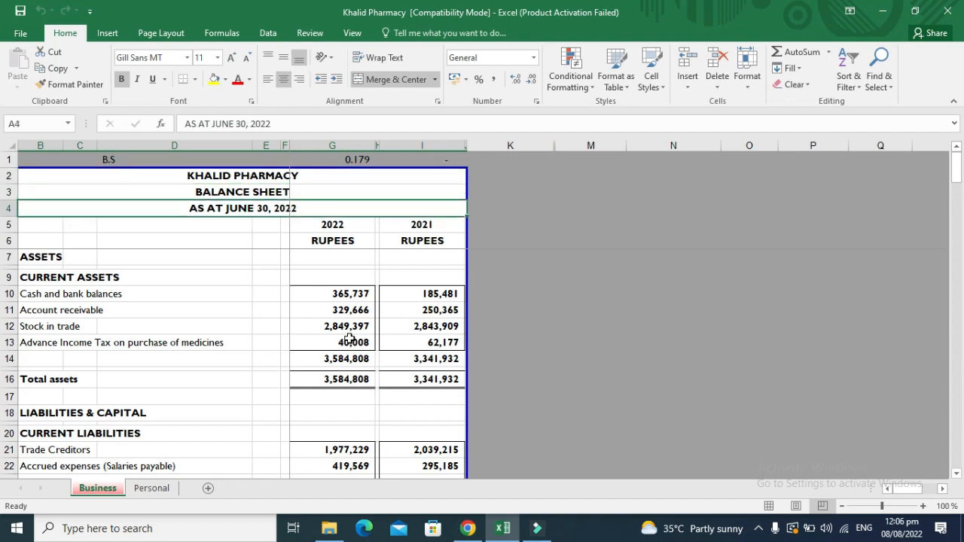
key("Down")
key("Down")
key("Up")
key("Right")
key("Right")
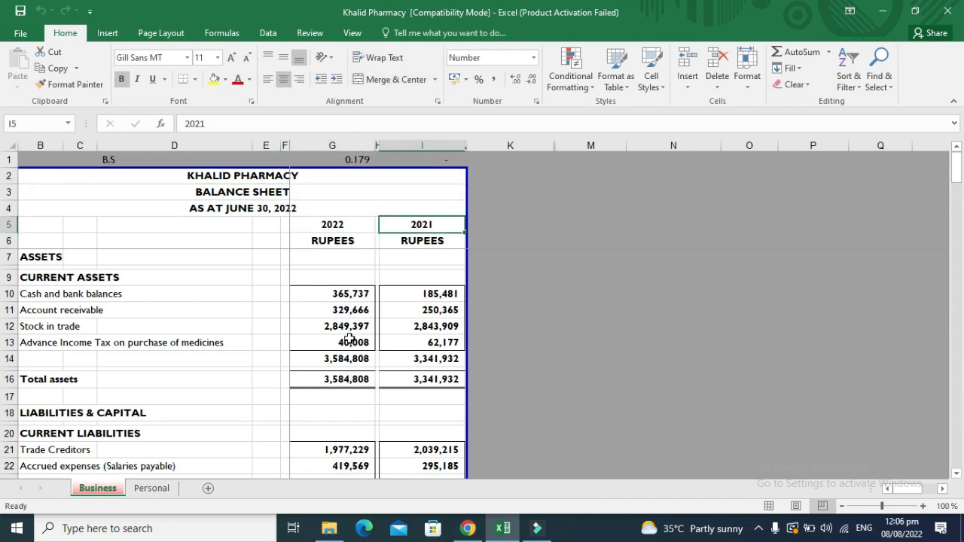
left_click(429, 145)
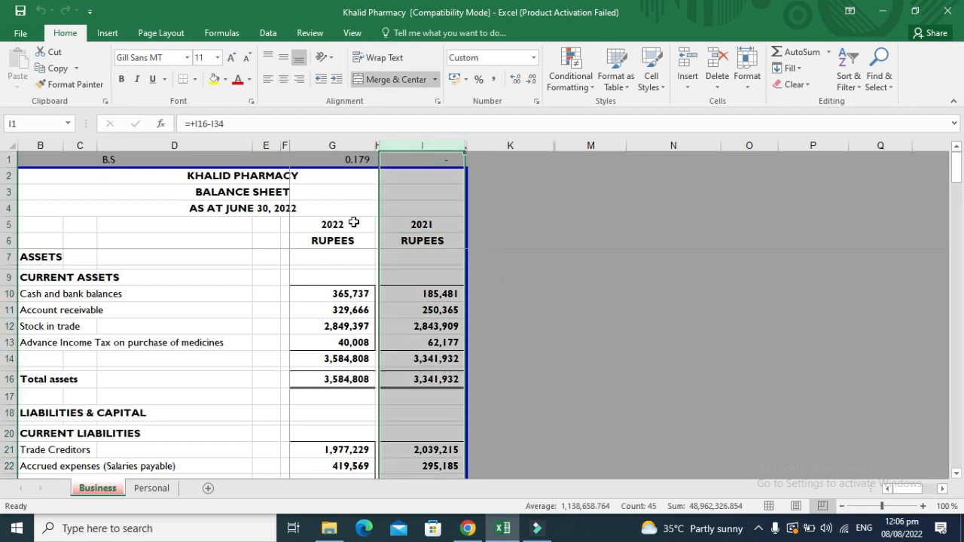
right_click(425, 145)
left_click(481, 316)
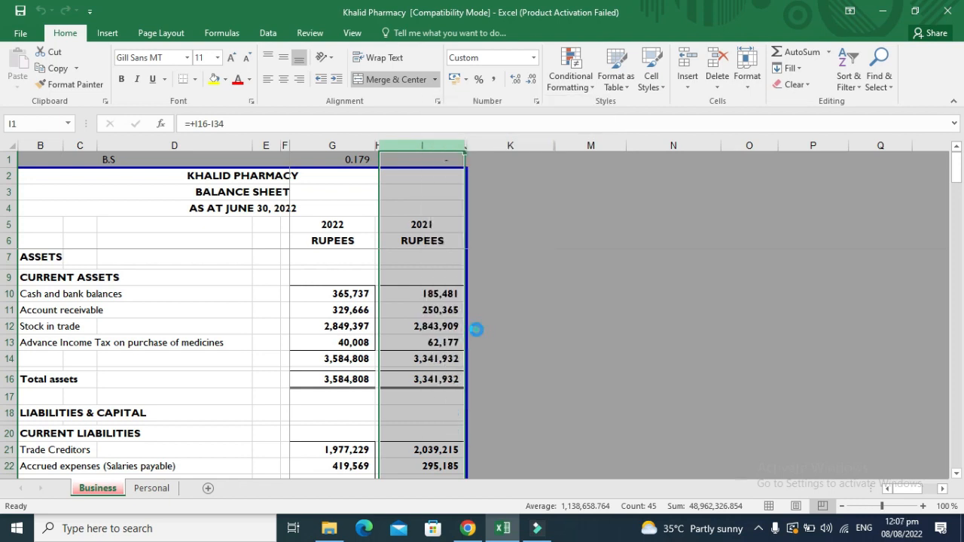
Append '(M/S Khalid Pharma)' to the Cash and bank balances label in B10.
left_click(327, 310)
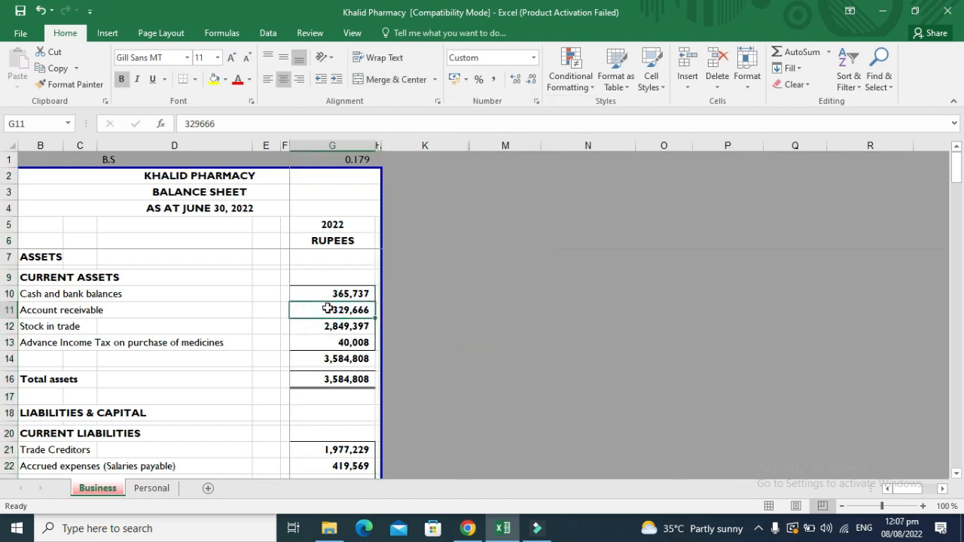
key("Up")
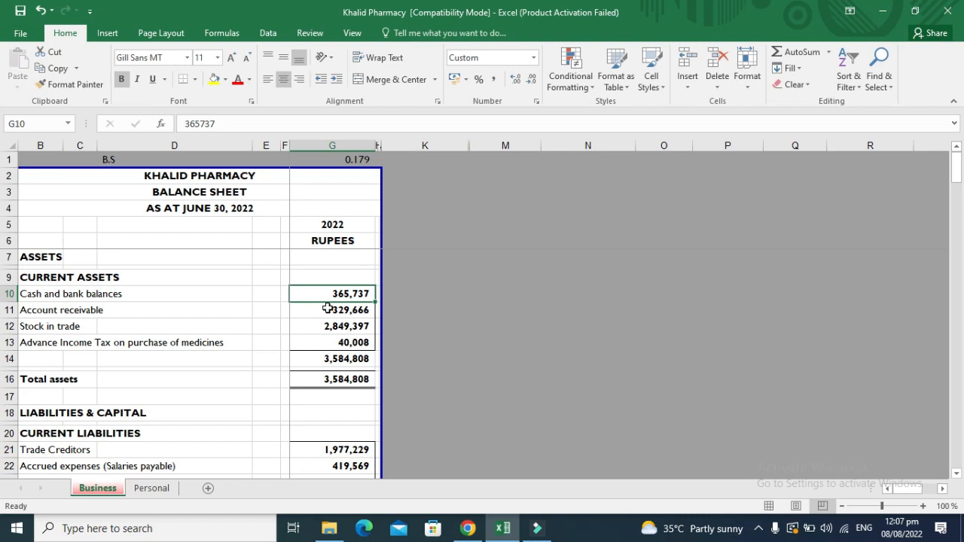
left_click(144, 198)
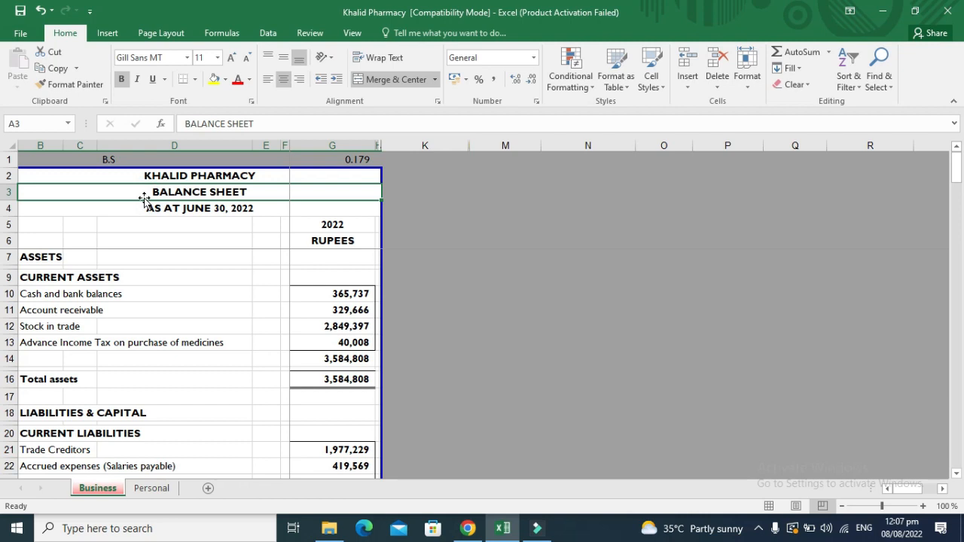
key("Down")
key("Down")
key("Down")
key("Down")
key("Down")
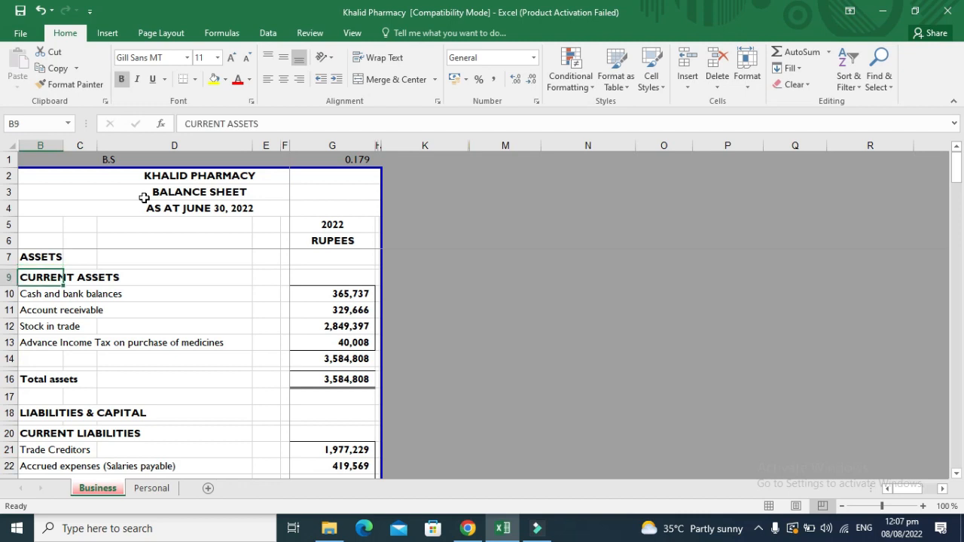
key("Down")
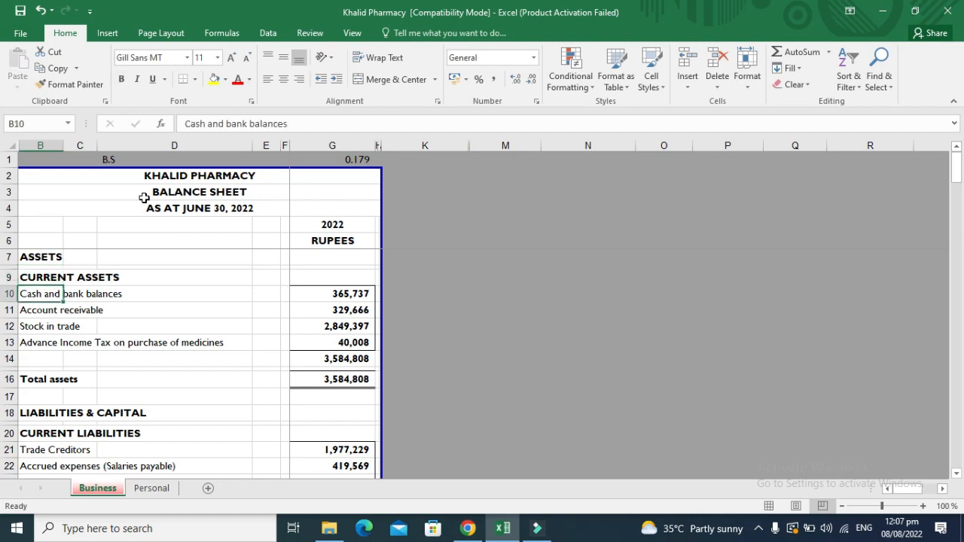
key("Right")
key("Right")
key("Right")
key("Right")
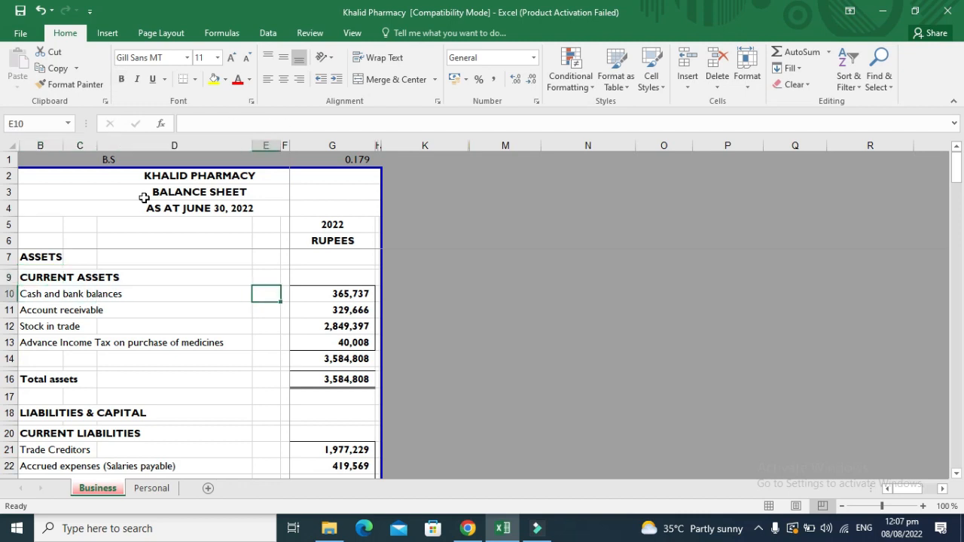
key("Left")
key("Left")
key("Left")
key("Left")
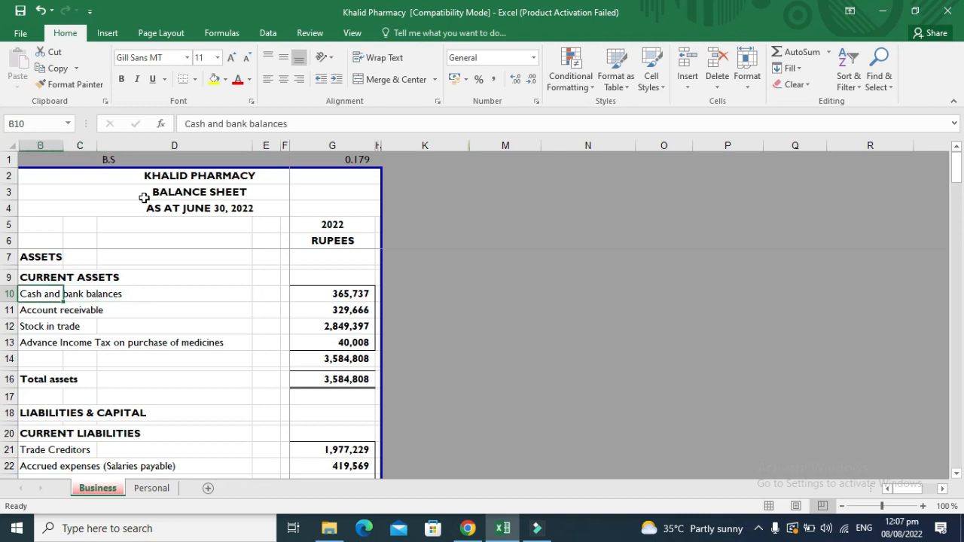
key("F2")
type("(")
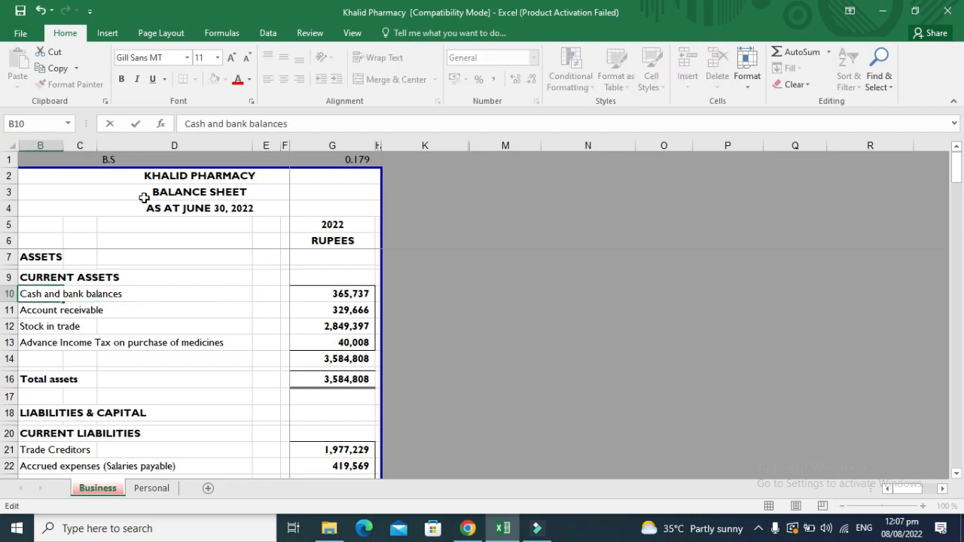
type("M/S Khalid ")
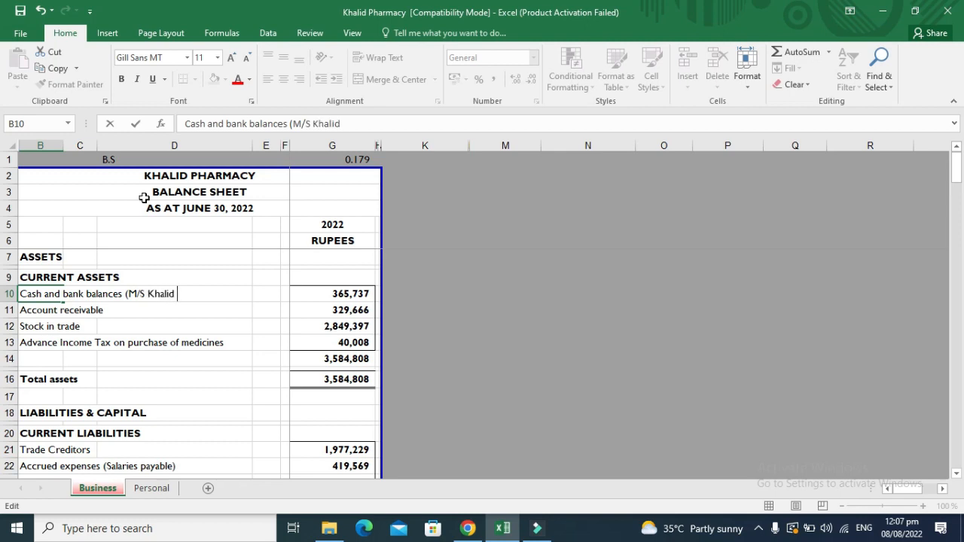
type("Pharma)")
key("Return")
key("Right")
key("Right")
key("Right")
key("Right")
key("Right")
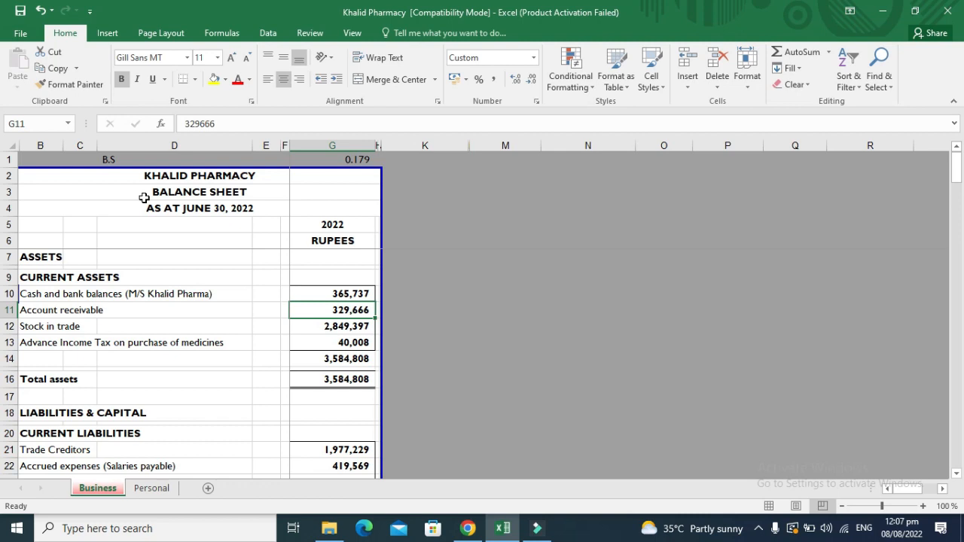
key("Left")
key("Left")
key("Left")
key("Left")
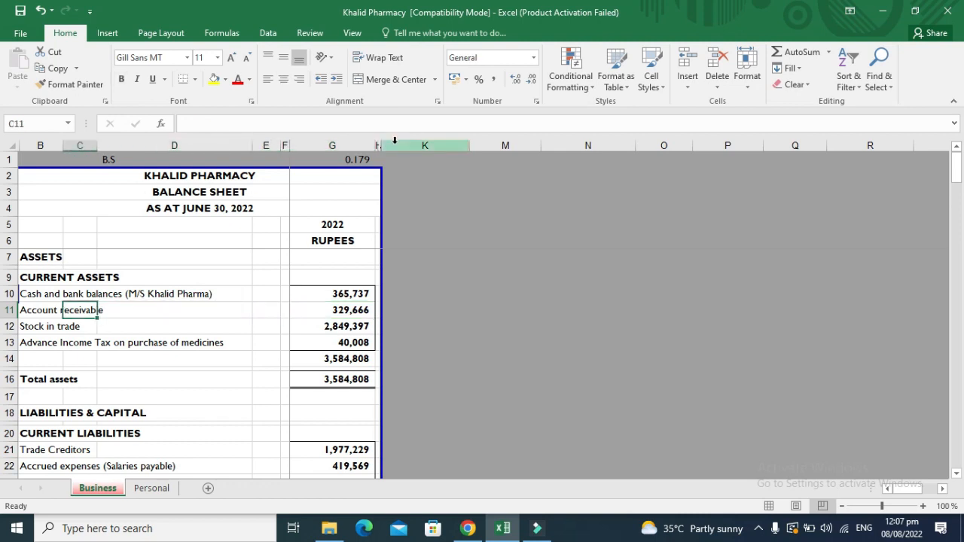
left_click_drag(348, 145, 384, 145)
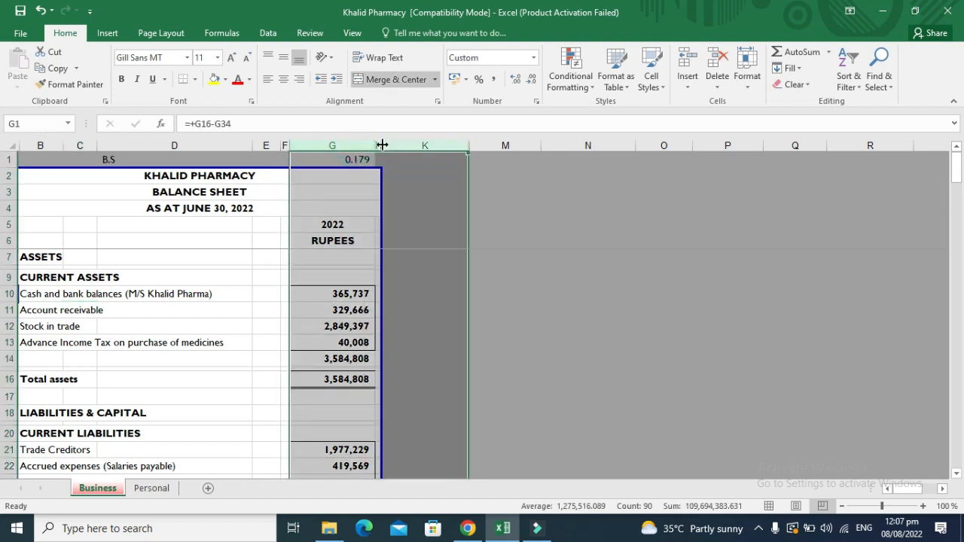
right_click(392, 145)
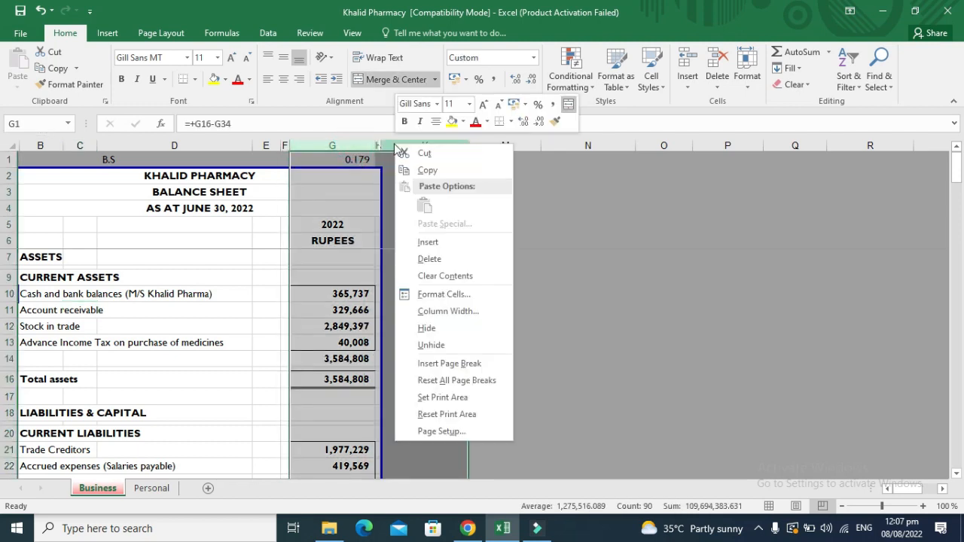
left_click(431, 345)
left_click(347, 343)
key("Left")
key("Left")
key("Left")
key("Left")
key("Left")
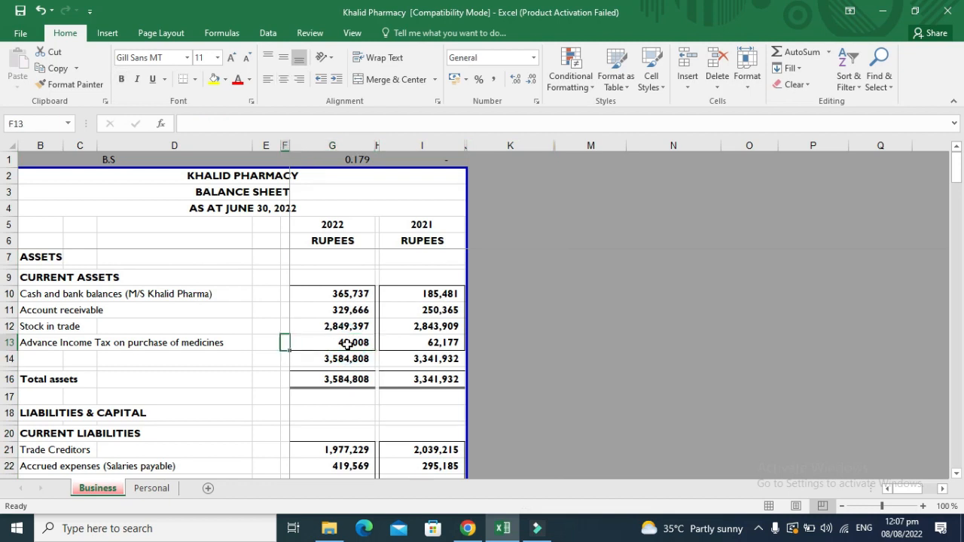
key("Up")
key("Right")
key("Right")
key("Right")
key("Right")
key("Right")
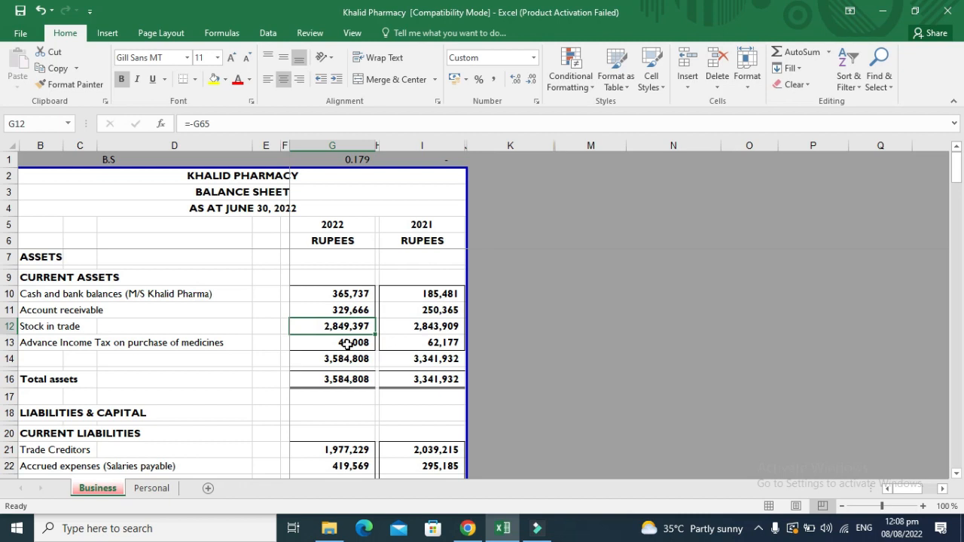
left_click(347, 344)
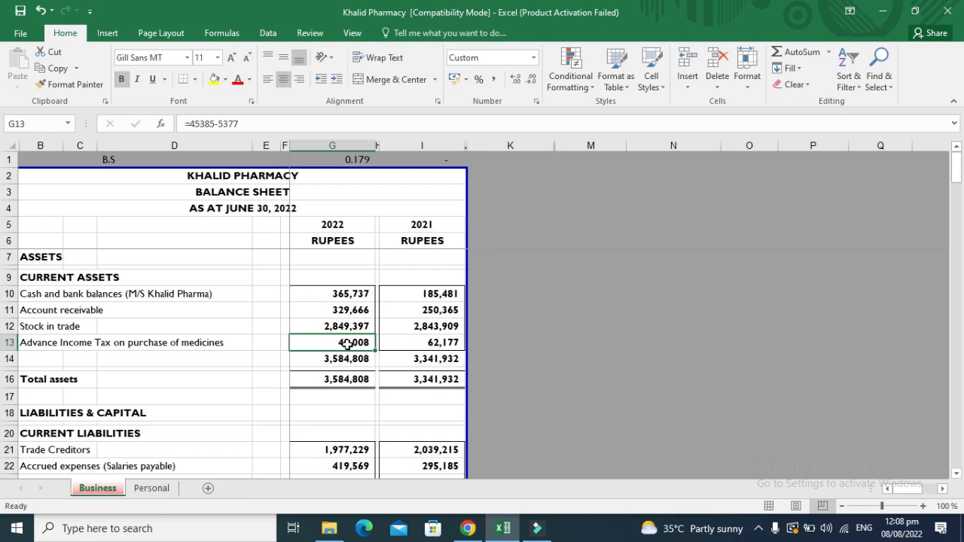
key("Right")
key("Right")
key("Left")
key("Left")
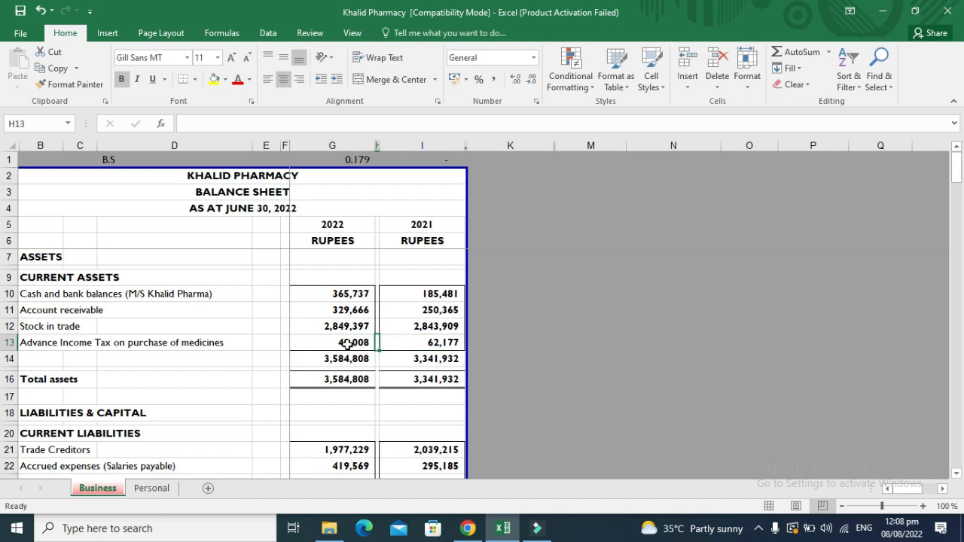
key("Up")
key("Down")
key("Down")
key("Down")
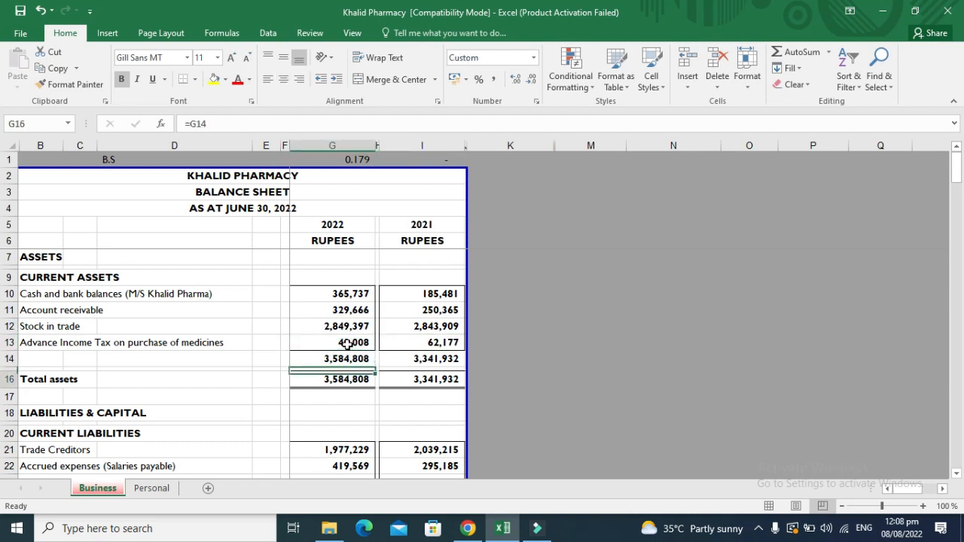
key("F2")
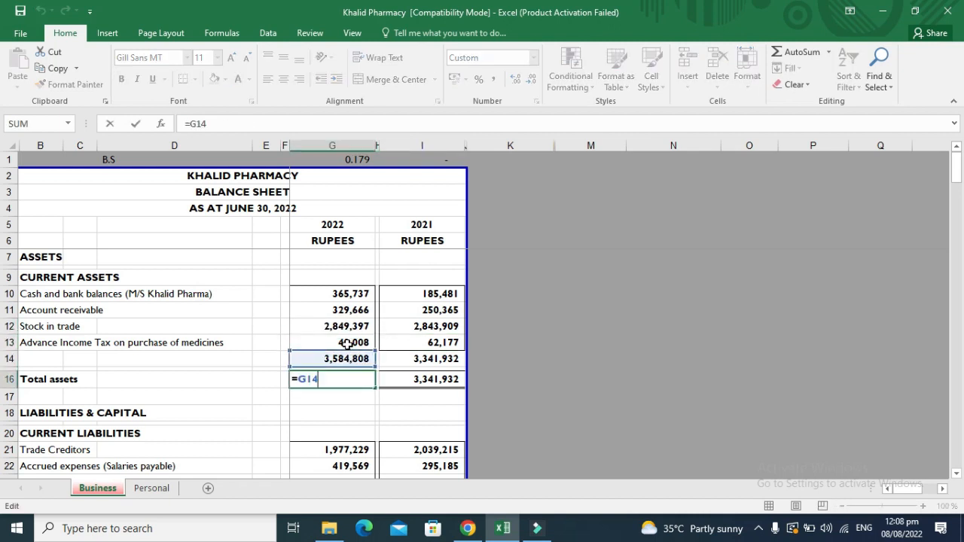
key("Escape")
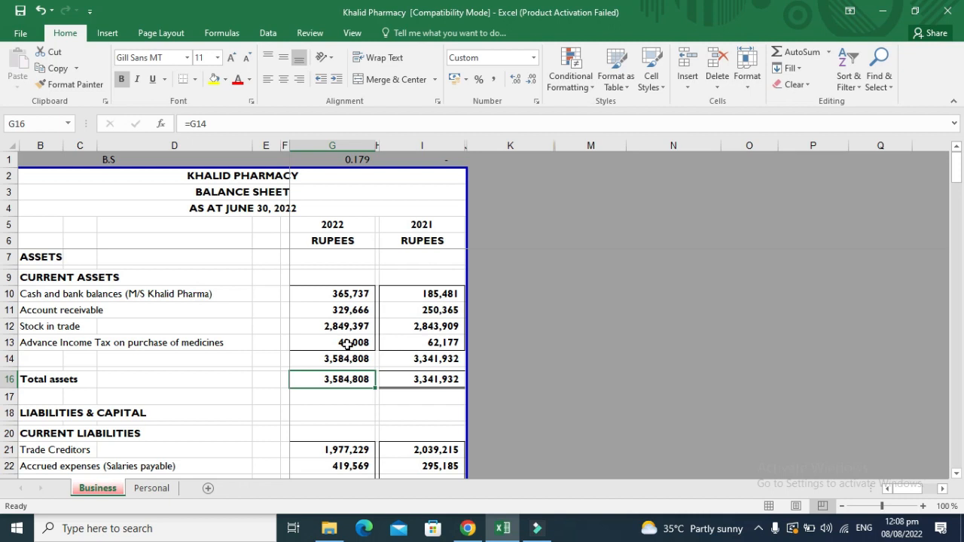
key("Down")
key("Down")
key("Down")
key("Down")
key("Down")
key("Down")
key("Down")
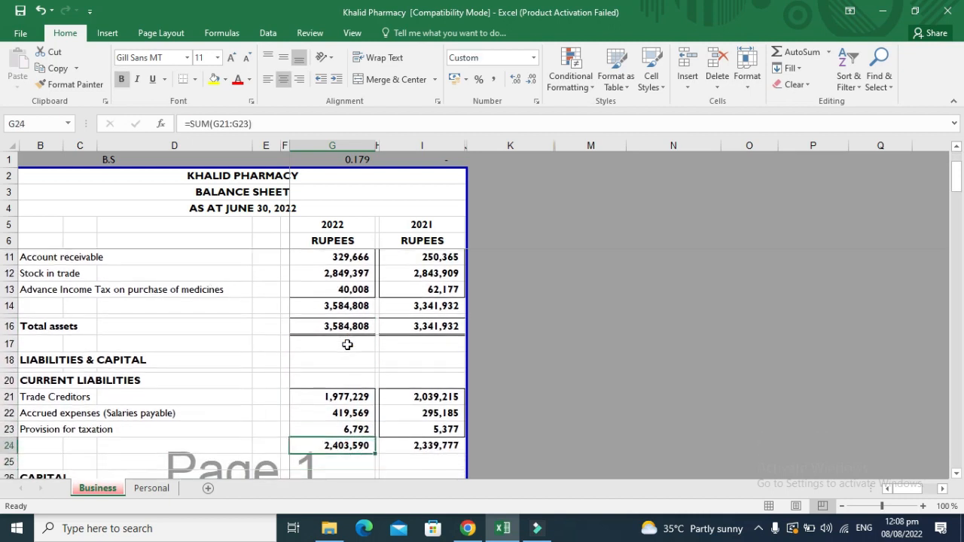
key("Up")
key("Up")
key("Up")
key("Left")
key("Left")
key("Left")
key("Left")
key("Left")
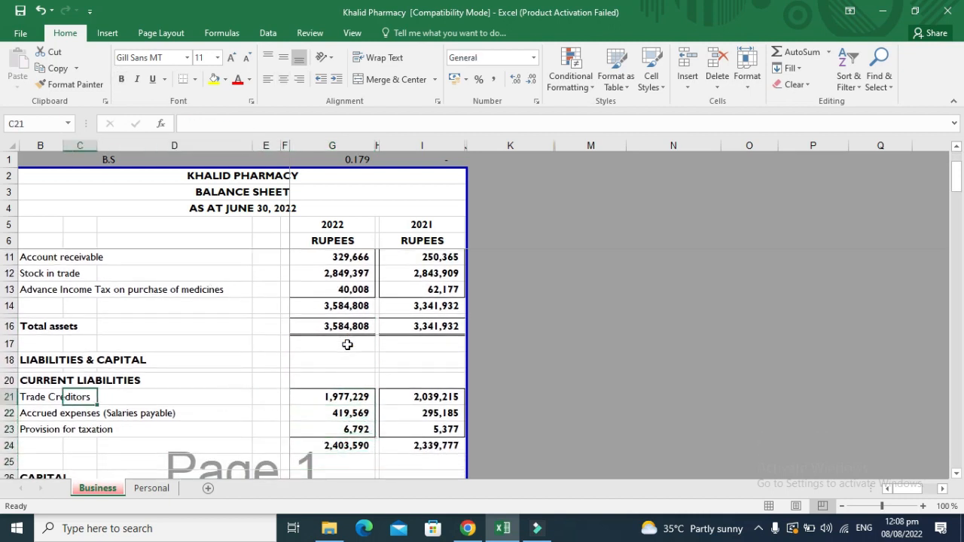
Append '(medicines bought on credit)' to the Trade Creditors label, fixing a typo.
key("F2")
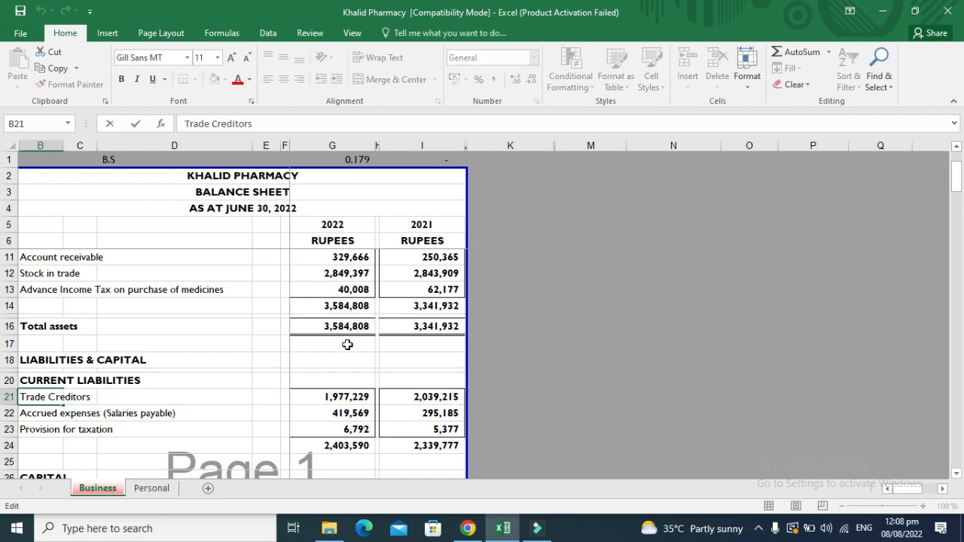
type("(medicin")
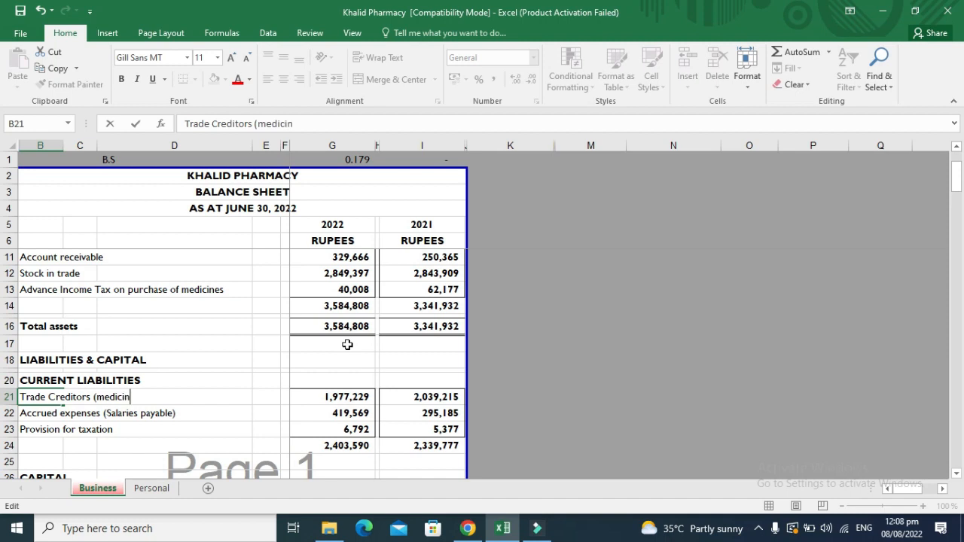
type("es bought")
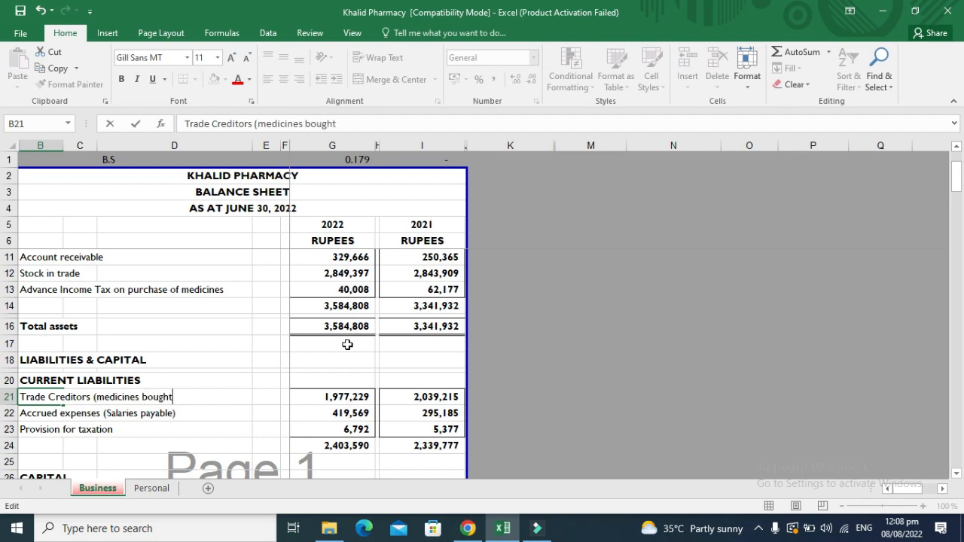
type(" on credit)")
key("Return")
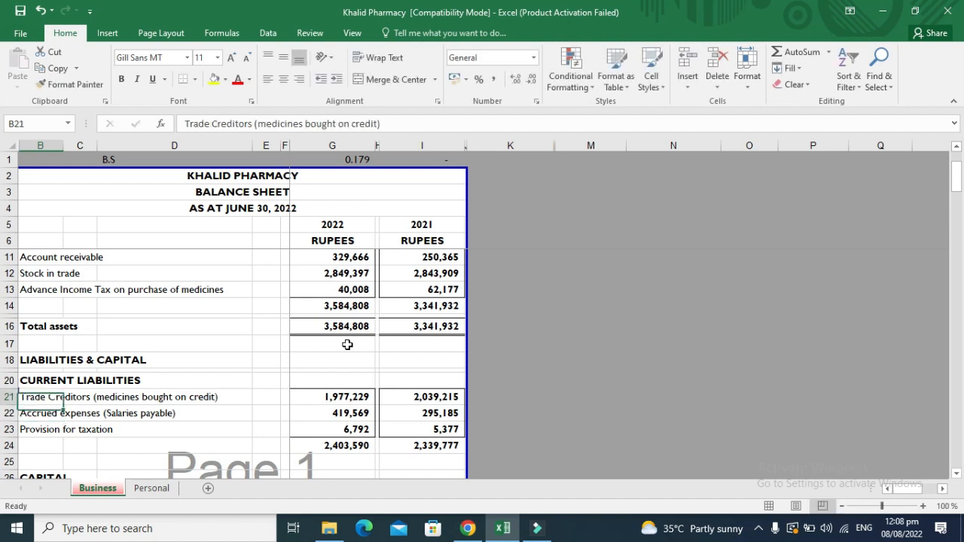
Check the 2022 and 2021 Trade Creditors figures, then move to Accrued expenses.
key("Up")
key("Right")
key("Right")
key("Right")
key("Right")
key("Right")
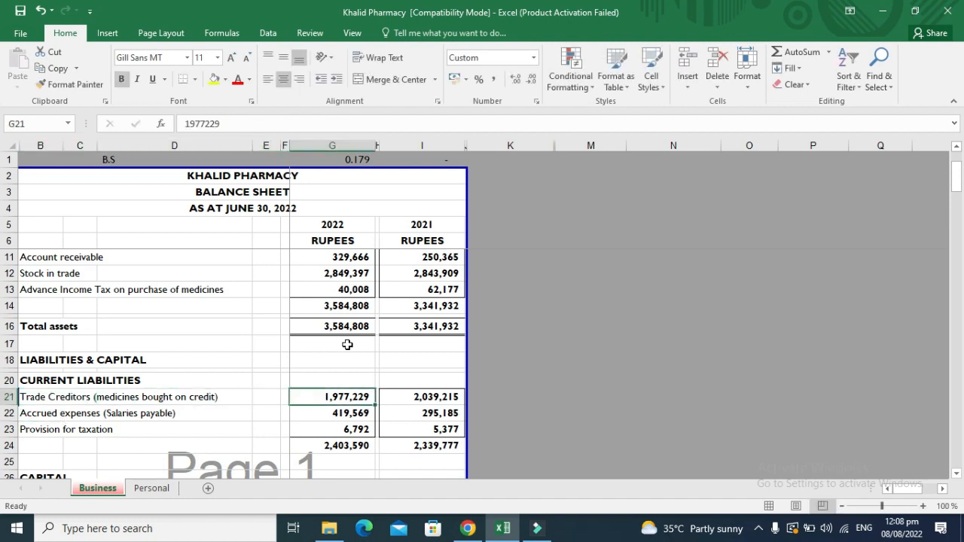
key("Right")
key("Right")
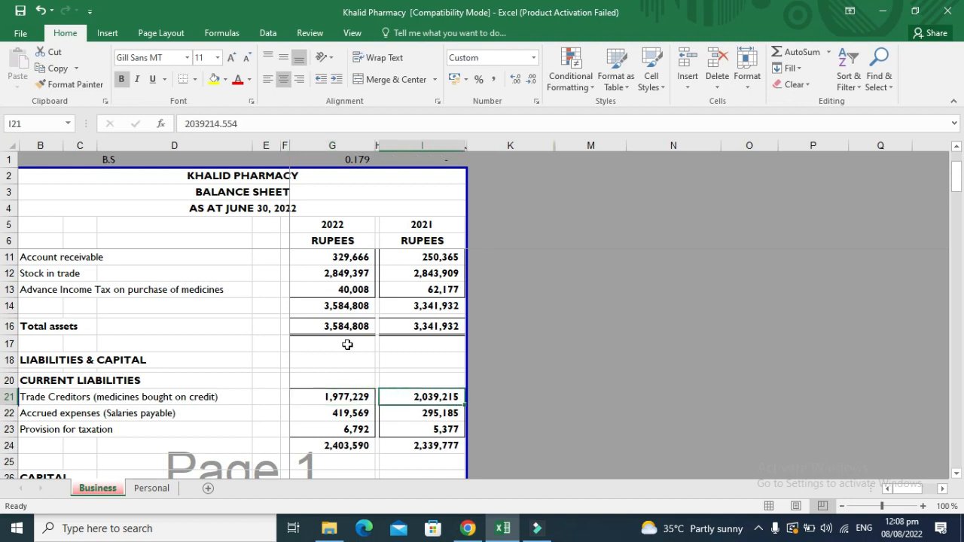
key("Left")
key("Left")
key("Left")
key("Left")
key("Left")
key("Left")
key("Left")
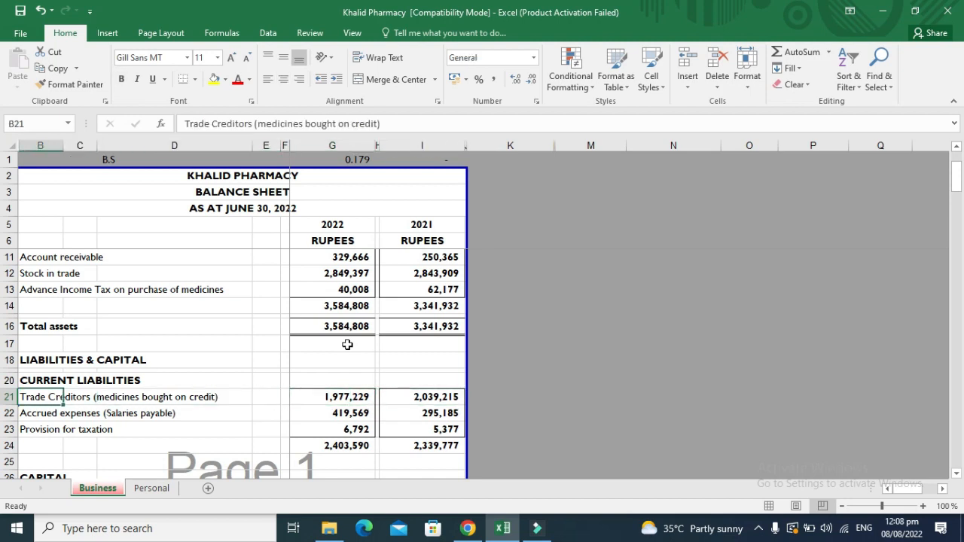
key("Down")
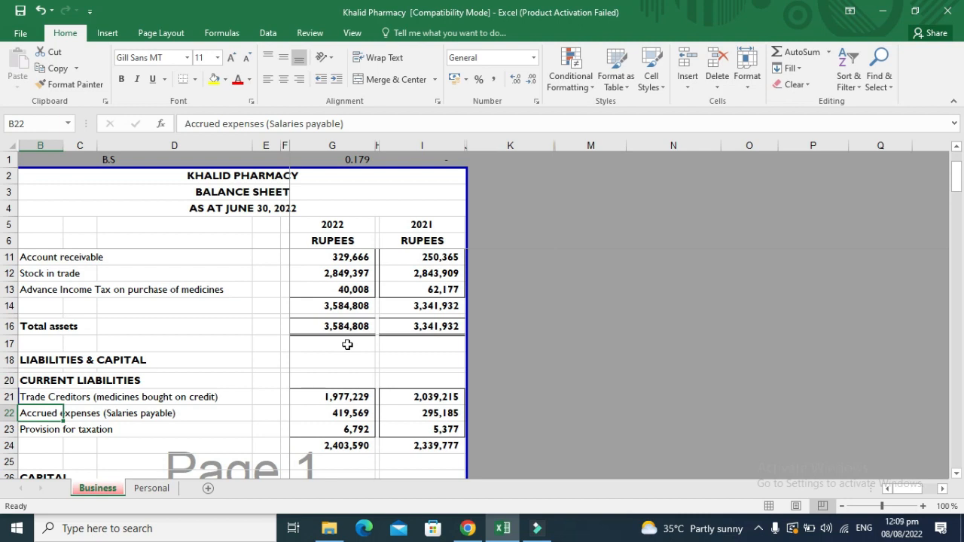
key("Right")
key("Right")
key("Right")
key("Right")
key("Right")
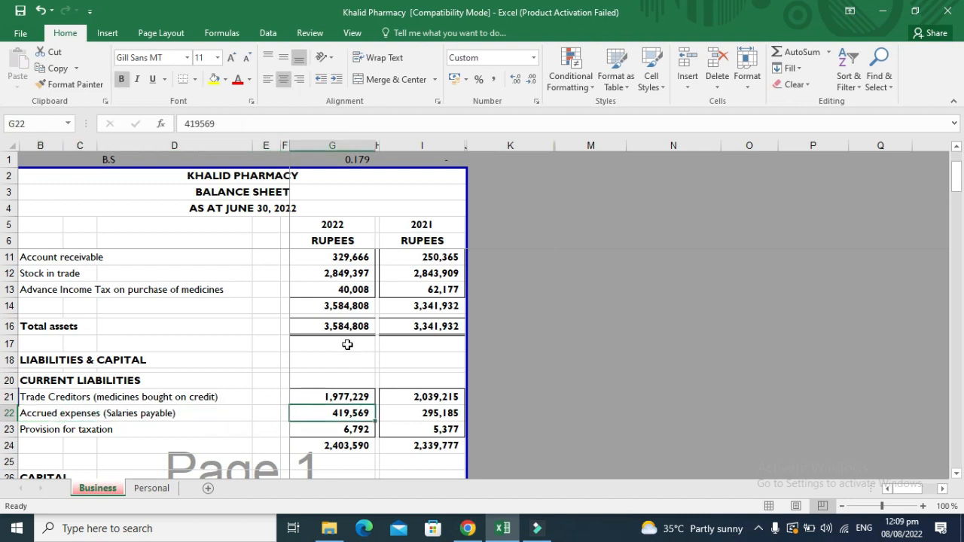
key("Left")
key("Left")
key("Left")
key("Left")
key("Left")
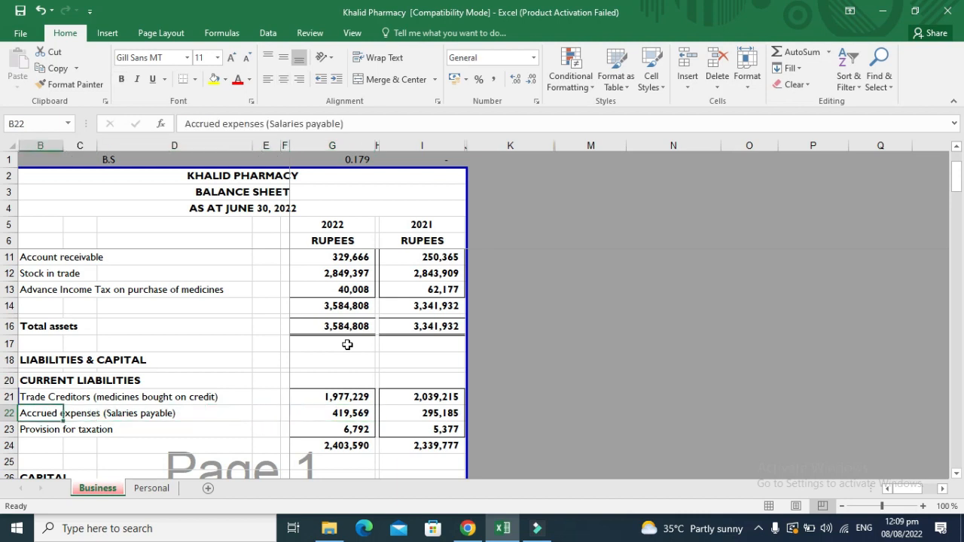
key("Right")
key("Right")
key("Right")
key("Right")
key("Right")
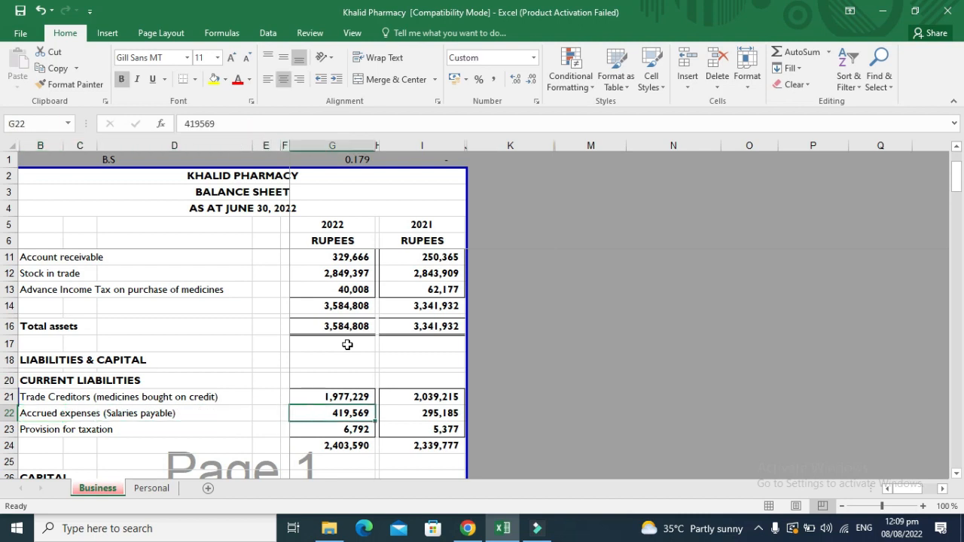
key("Right")
key("Right")
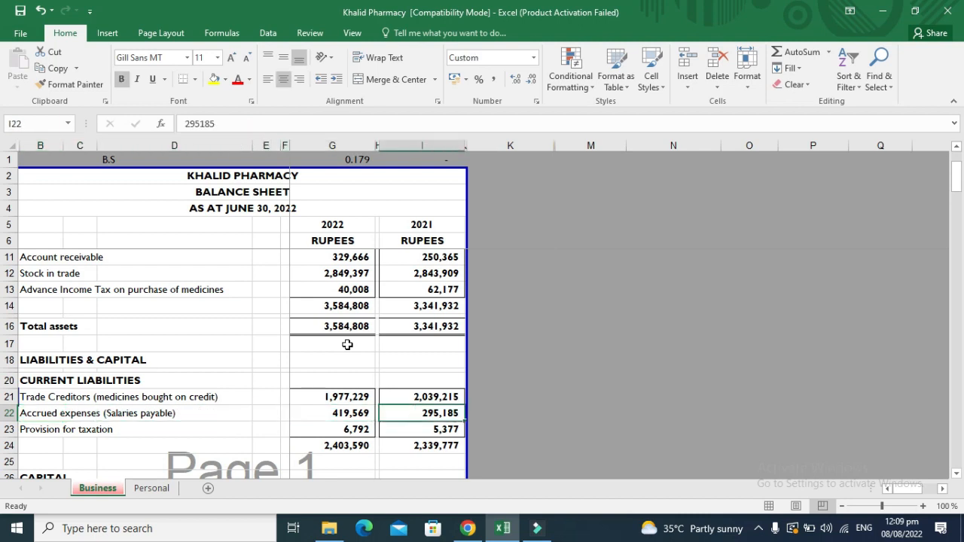
key("Left")
key("Left")
key("Left")
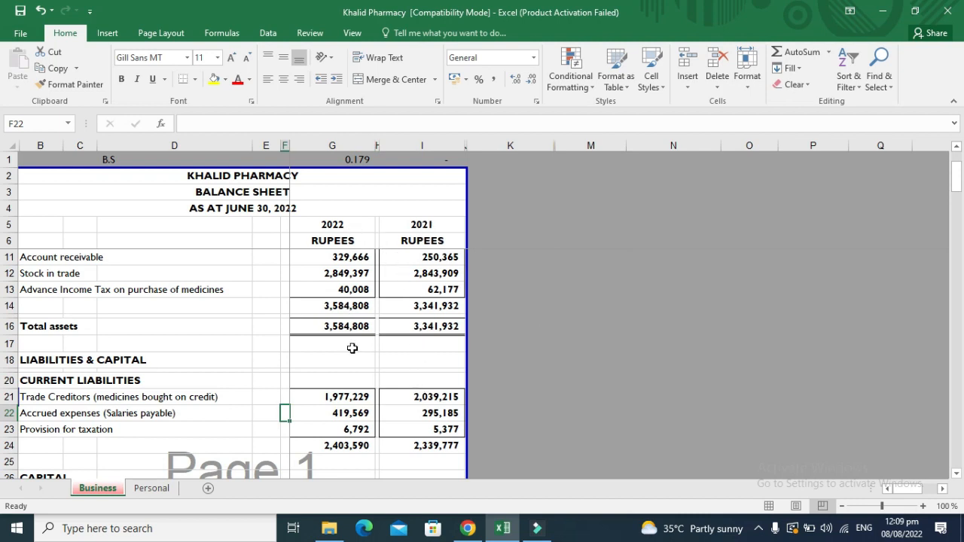
left_click(349, 325)
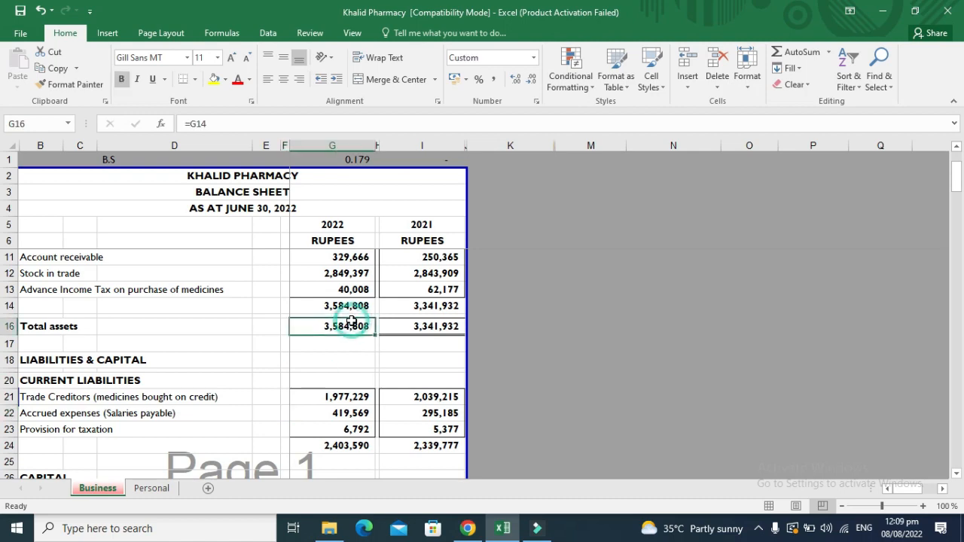
key("Down")
key("Down")
key("Down")
key("Down")
key("Down")
key("Down")
key("Down")
key("Down")
key("Down")
key("Down")
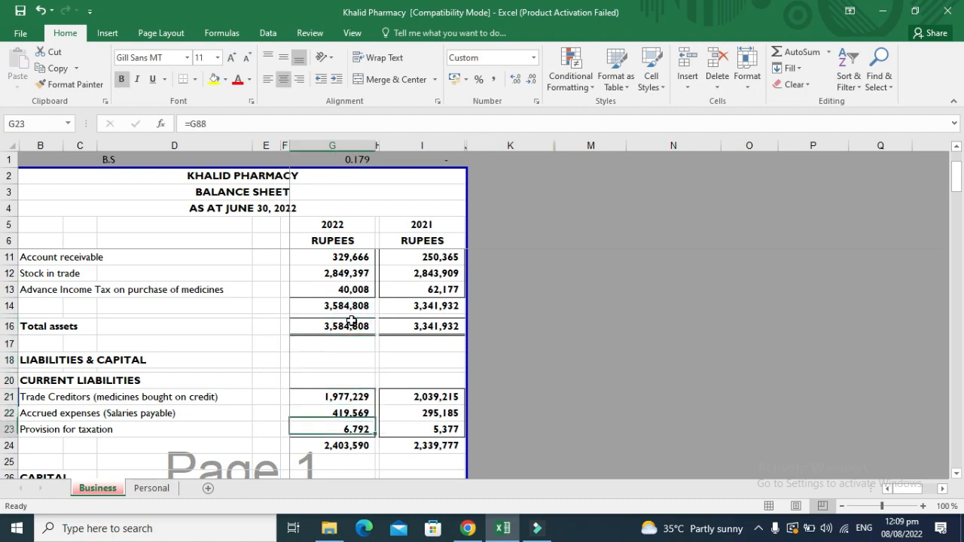
key("Down")
key("Down")
key("Down")
key("Down")
key("Down")
key("Down")
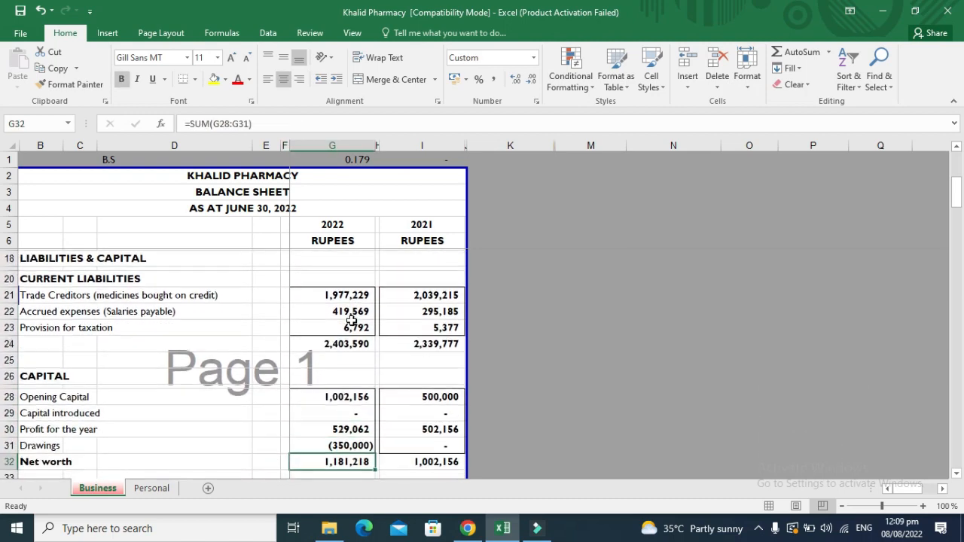
key("Up")
left_click(351, 321)
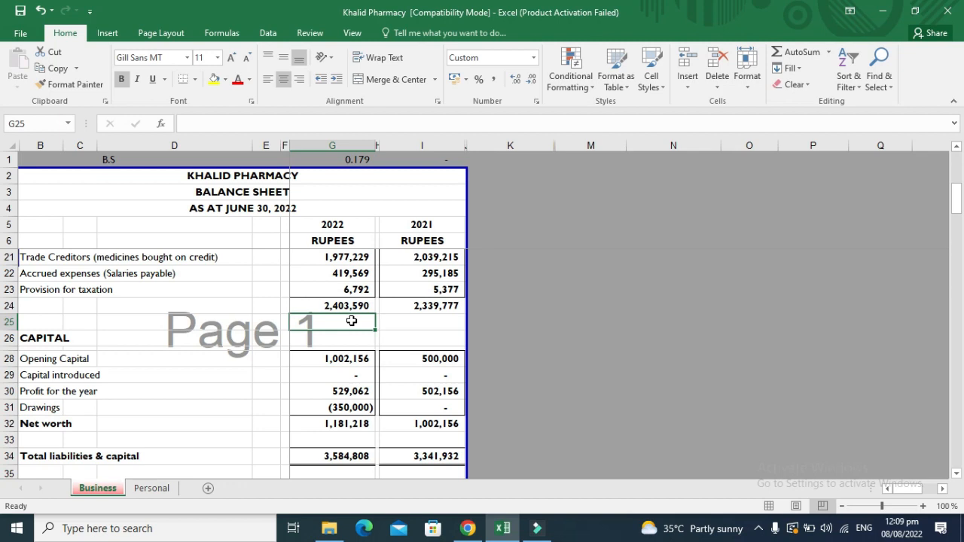
key("Right")
key("Right")
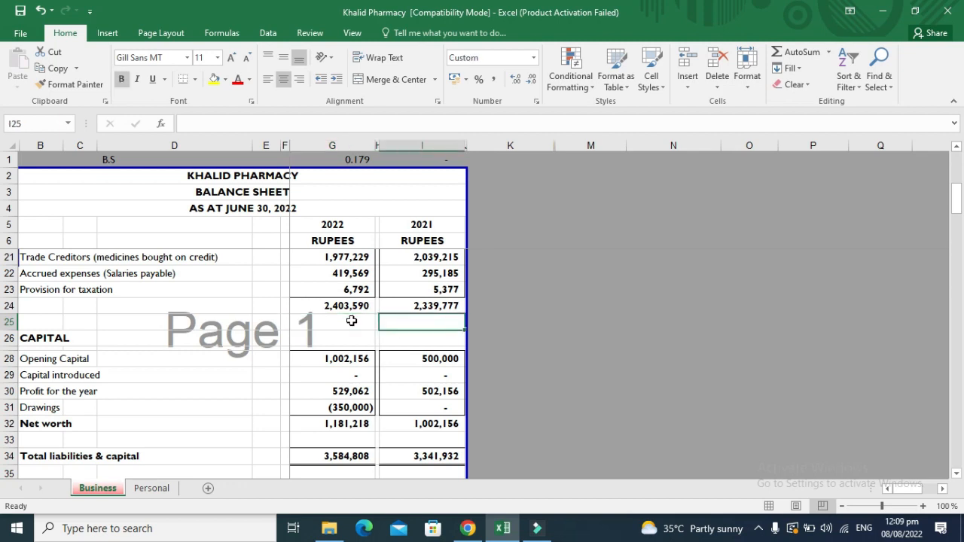
key("Down")
key("Down")
key("Down")
key("Down")
key("Left")
key("Up")
key("Left")
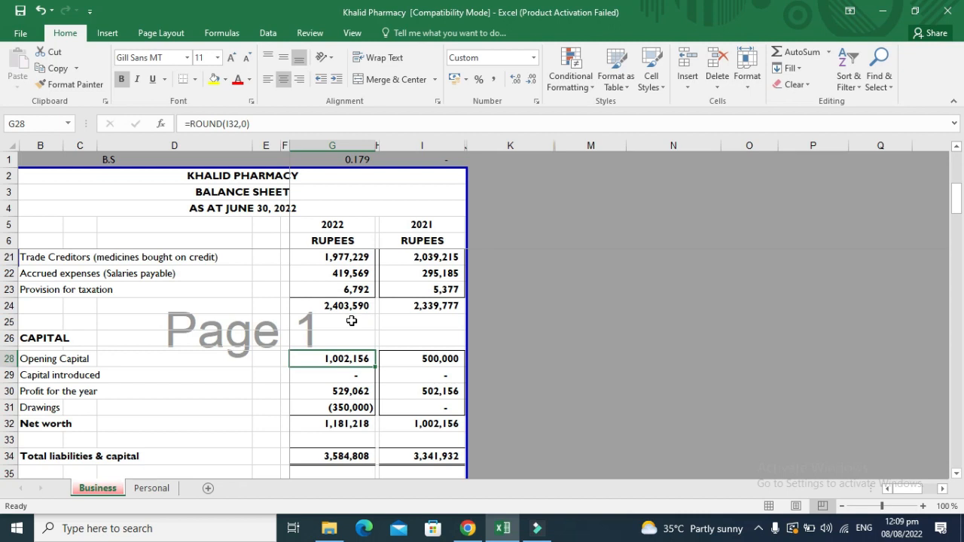
key("Down")
key("Up")
key("Right")
key("Left")
key("ctrl+bracketleft")
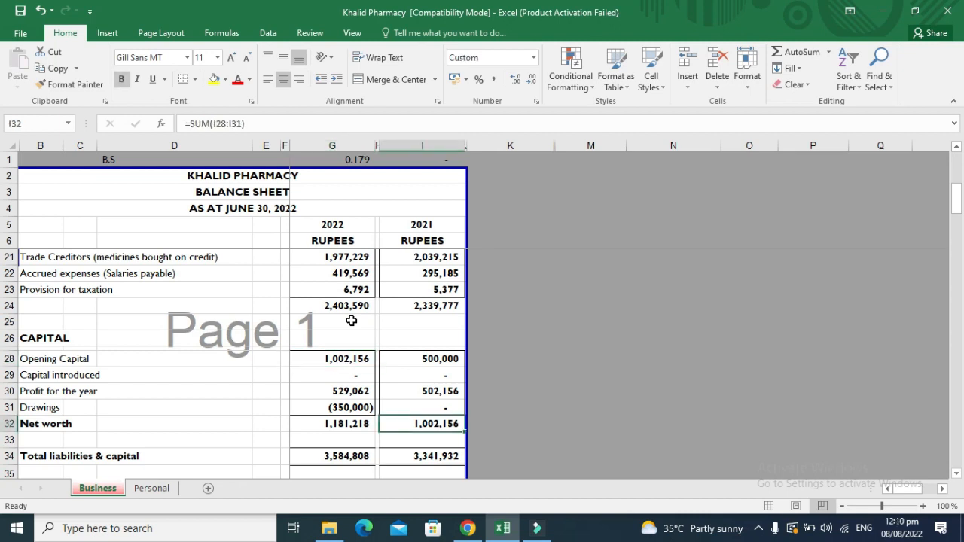
key("F2")
key("Escape")
key("Left")
key("Left")
key("Up")
key("Up")
key("Up")
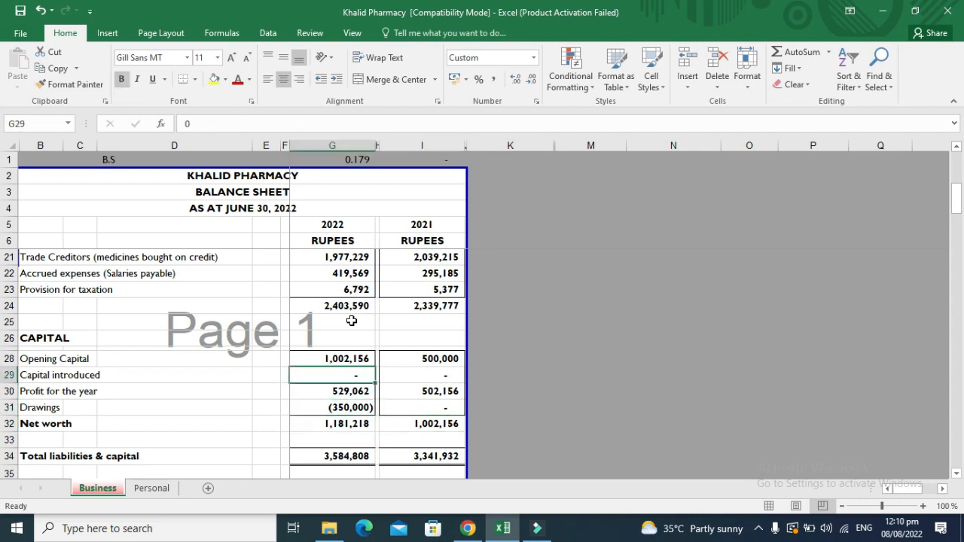
type("500000000")
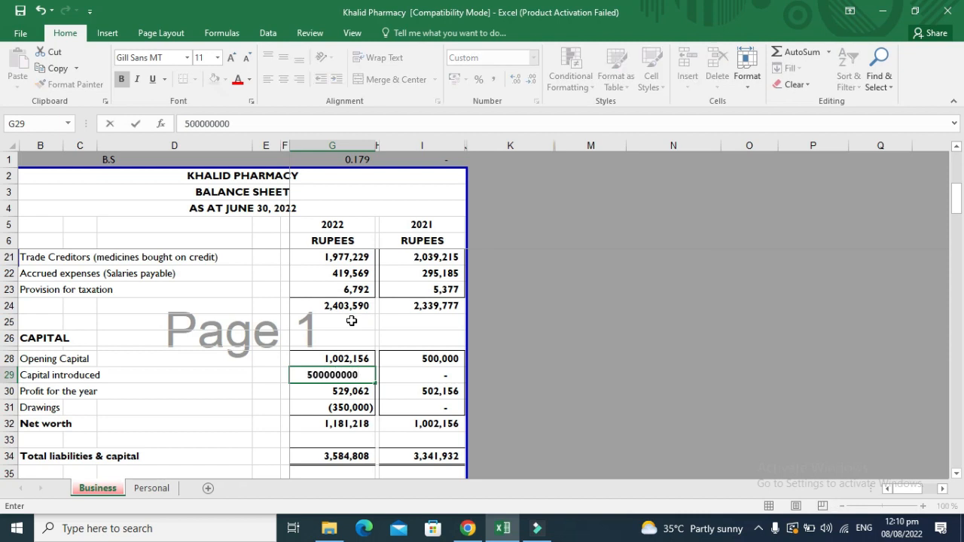
key("Escape")
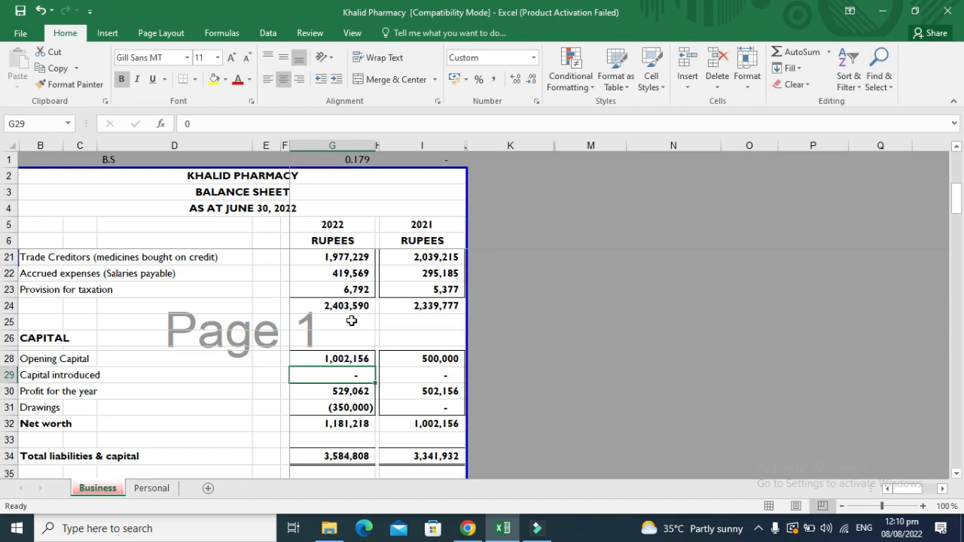
key("Down")
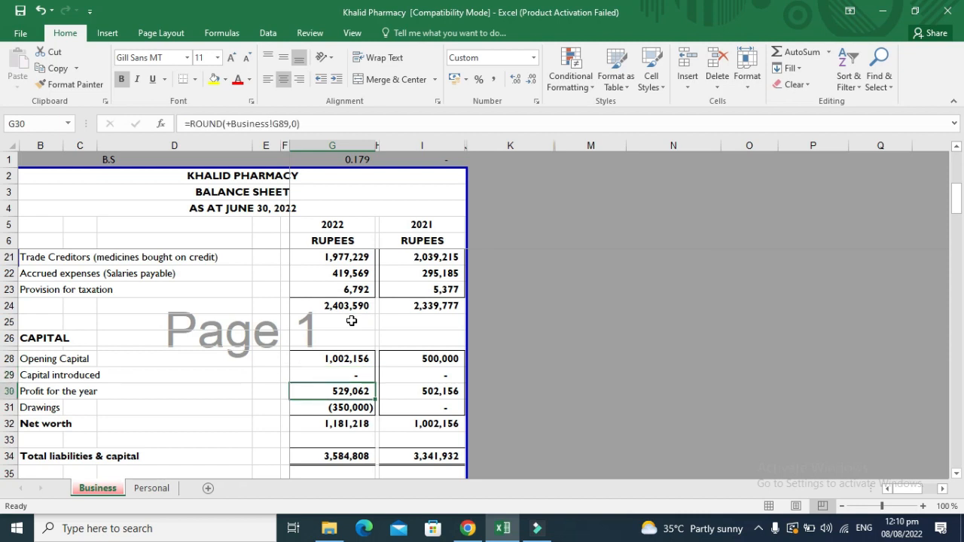
key("ctrl+bracketleft")
key("Down")
key("Up")
key("Up")
key("Up")
key("Up")
key("Up")
key("Up")
key("Up")
key("Up")
key("Up")
key("Up")
key("Up")
key("Up")
key("Up")
key("Up")
key("Up")
key("Up")
key("Up")
key("Up")
key("Up")
key("Up")
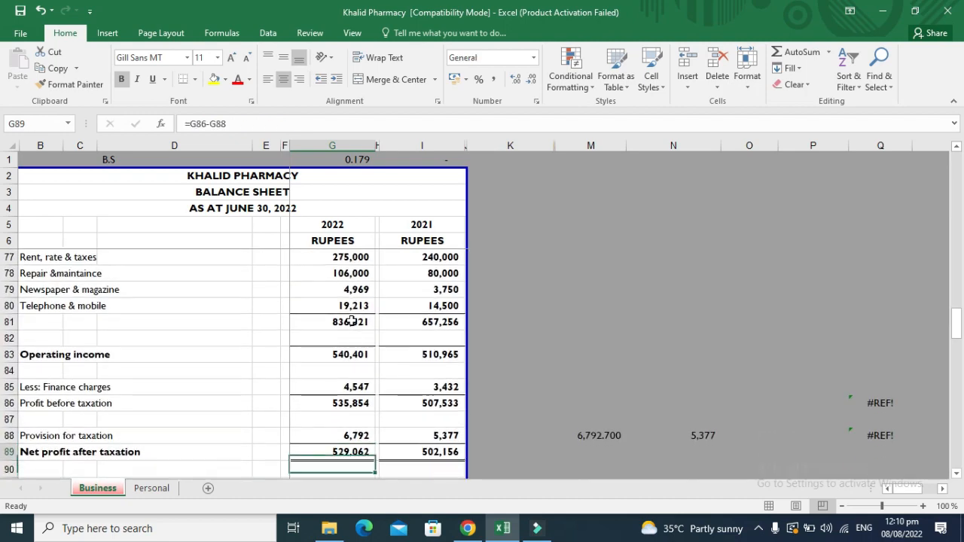
key("Up")
key("Up")
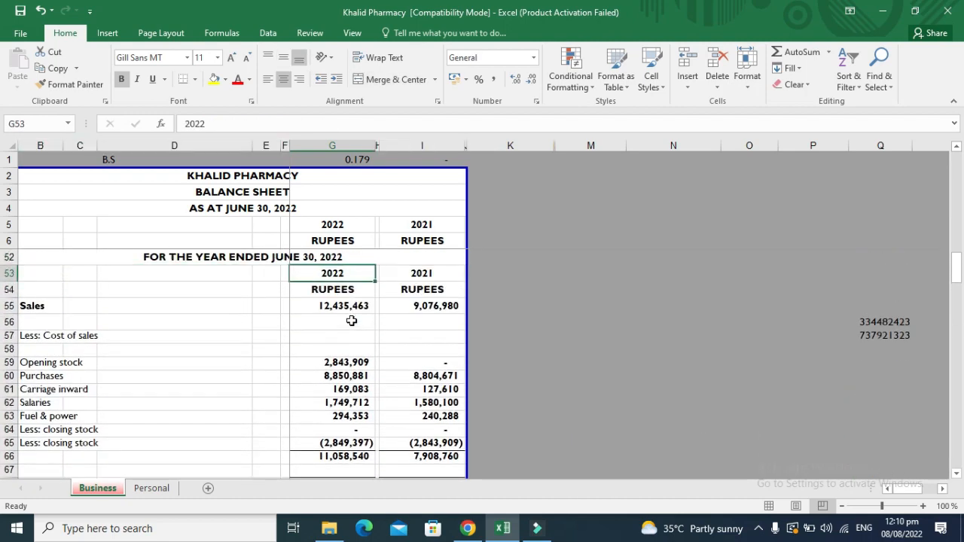
key("Down")
key("Down")
key("Down")
key("Down")
key("Down")
key("Down")
key("Down")
key("Down")
key("Down")
key("Down")
key("Down")
key("Up")
key("Up")
key("Up")
key("Up")
key("Up")
key("Up")
key("Up")
key("Up")
key("Up")
key("Up")
key("Up")
key("Up")
key("Up")
key("Up")
key("Up")
key("Up")
key("Up")
key("Up")
key("Up")
key("Up")
key("Up")
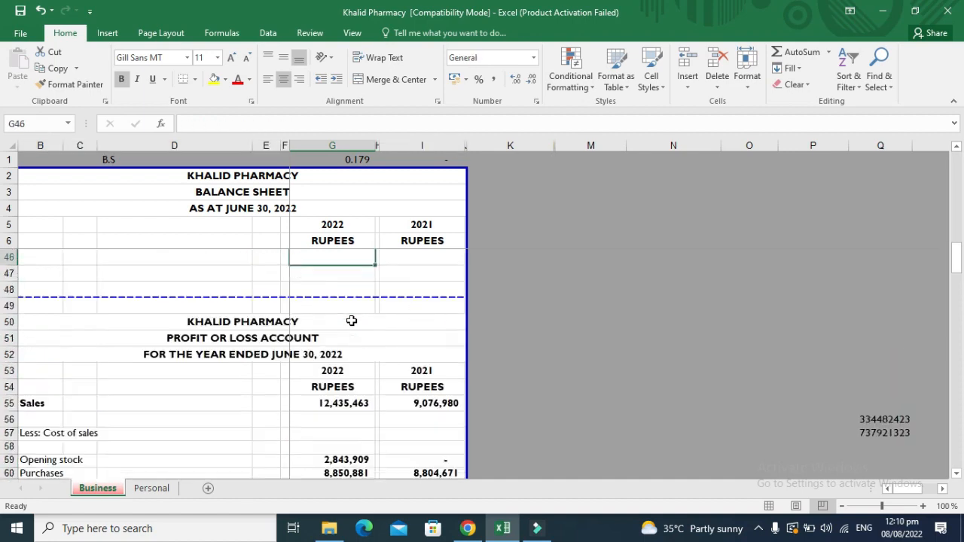
key("Down")
key("Down")
key("Down")
key("Down")
key("Down")
key("Down")
key("Down")
key("Down")
key("Down")
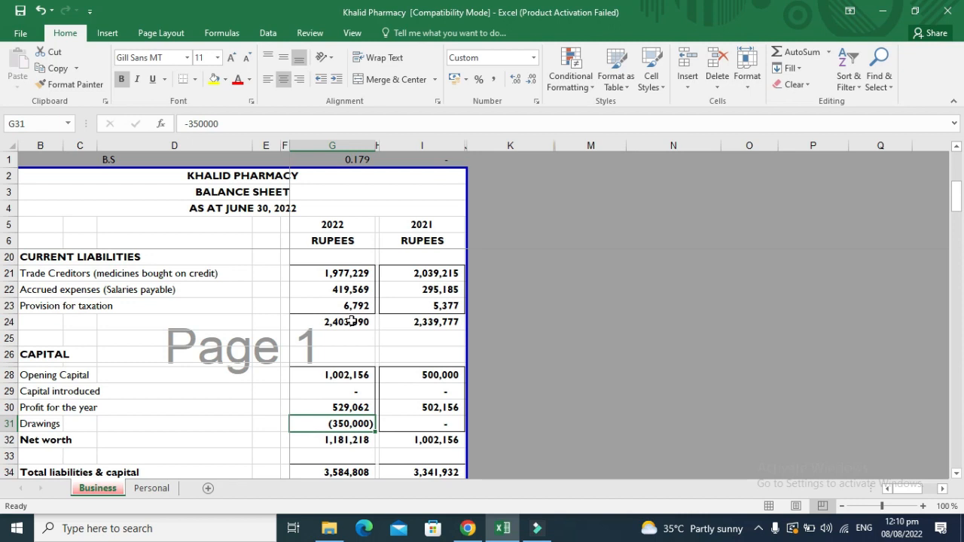
key("Up")
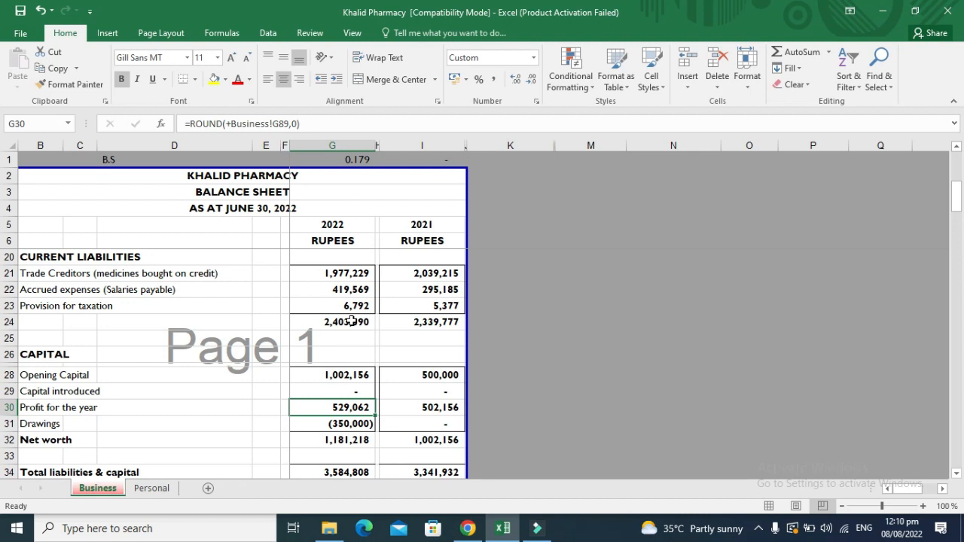
key("Up")
key("Up")
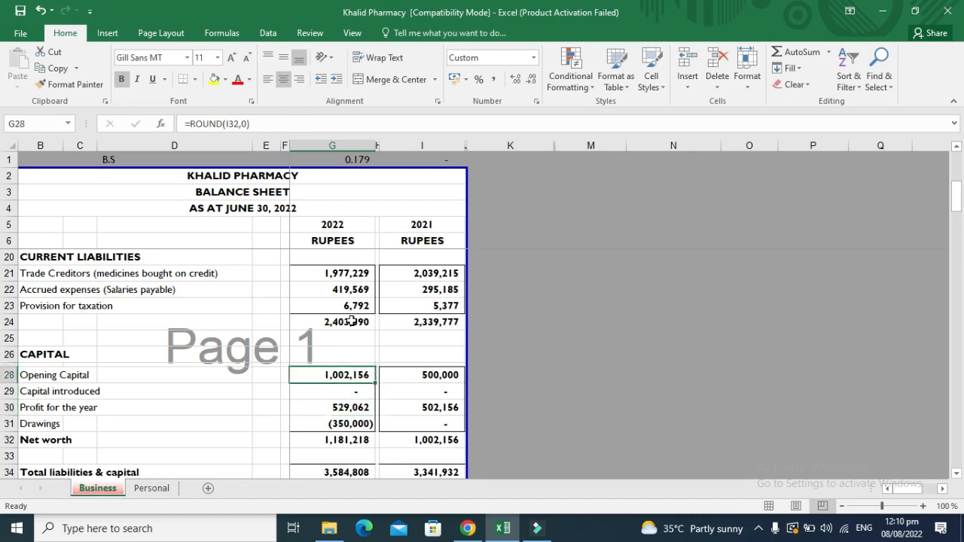
key("shift+Down")
key("shift+Down")
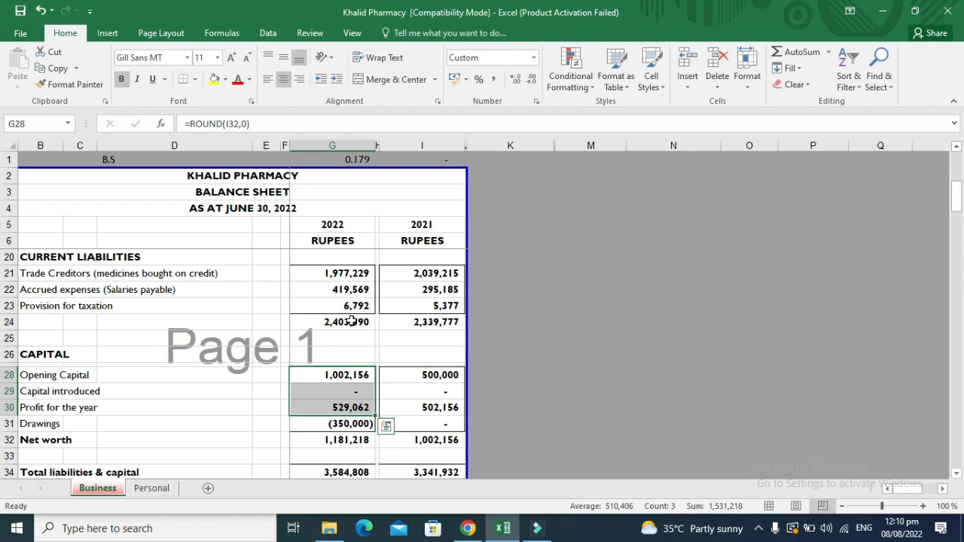
key("Down")
key("Down")
key("Down")
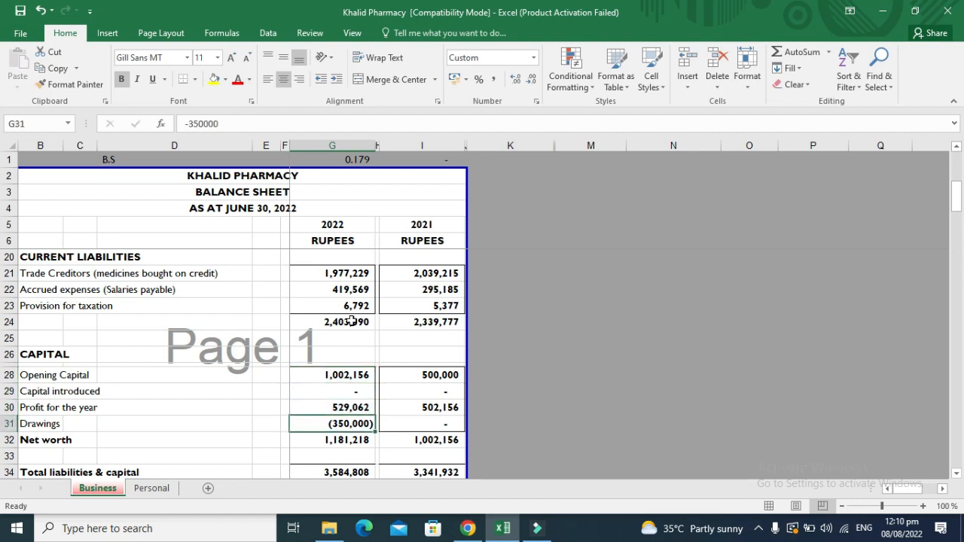
key("Down")
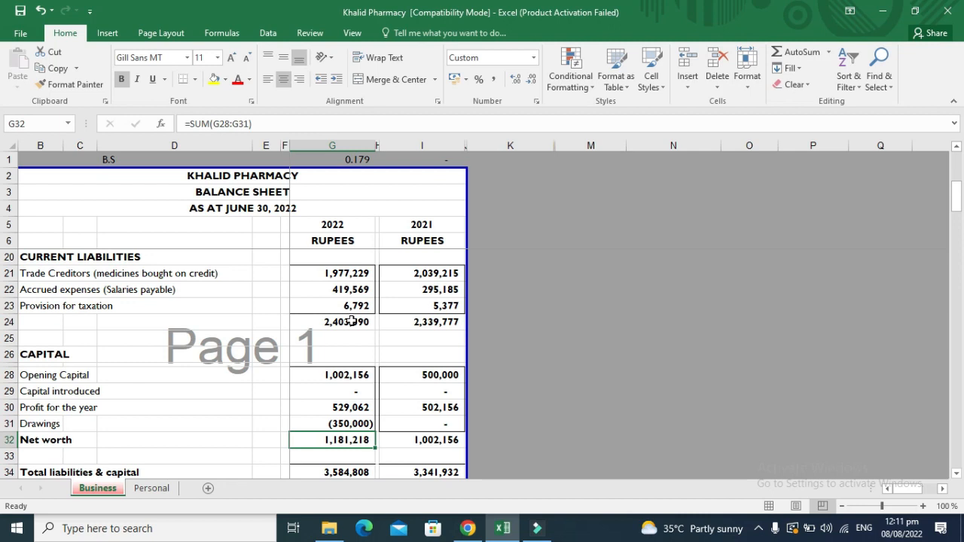
key("Up")
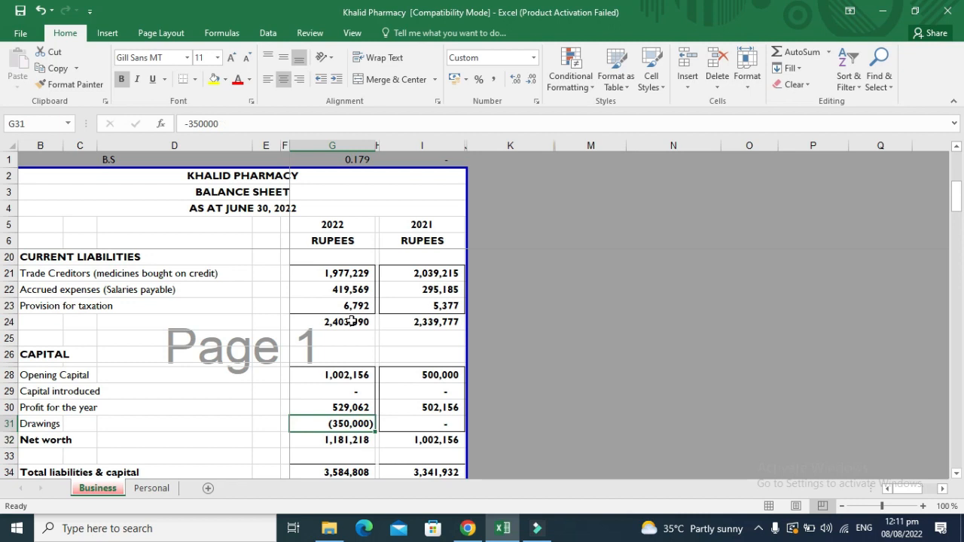
key("Down")
key("Down")
key("Down")
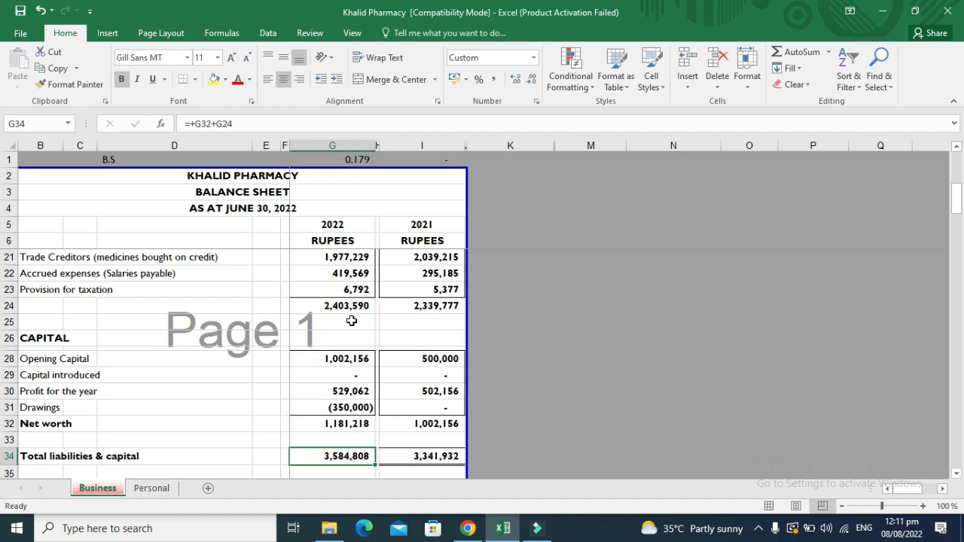
key("Up")
key("Up")
key("Up")
key("Up")
key("Up")
key("Up")
key("Up")
key("Up")
key("Up")
key("Up")
key("Up")
key("Up")
key("Up")
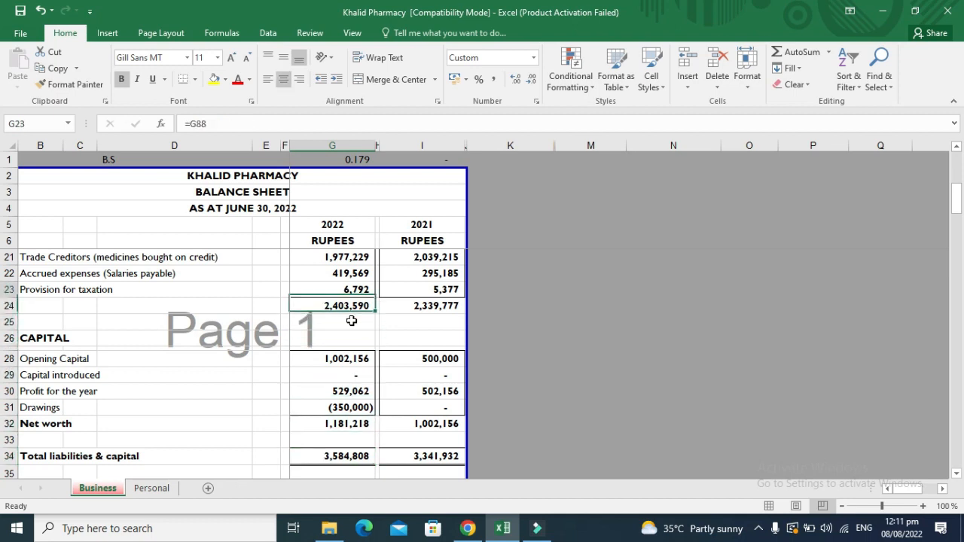
key("Down")
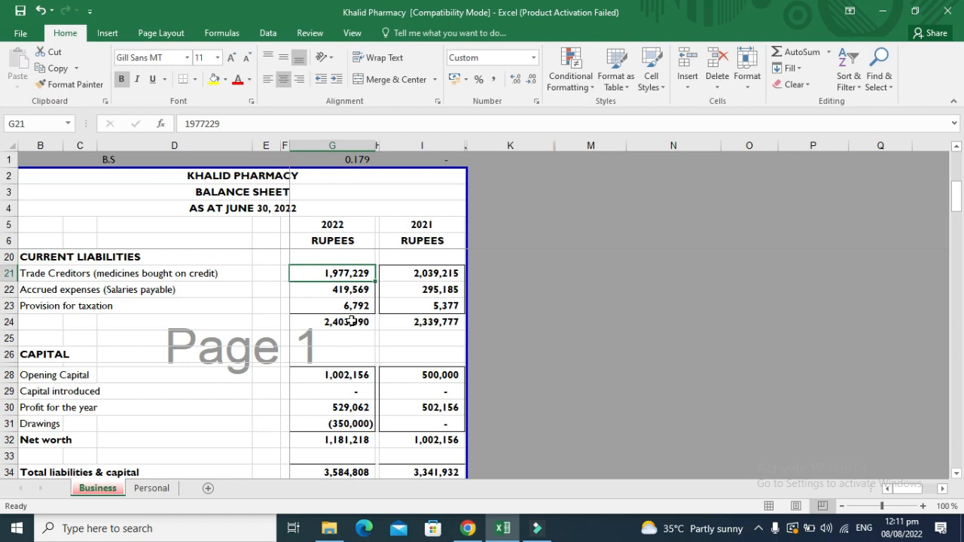
key("Down")
key("Down")
key("Down")
key("Down")
key("Down")
key("Down")
key("Down")
key("Down")
key("Down")
key("Up")
key("Up")
key("Up")
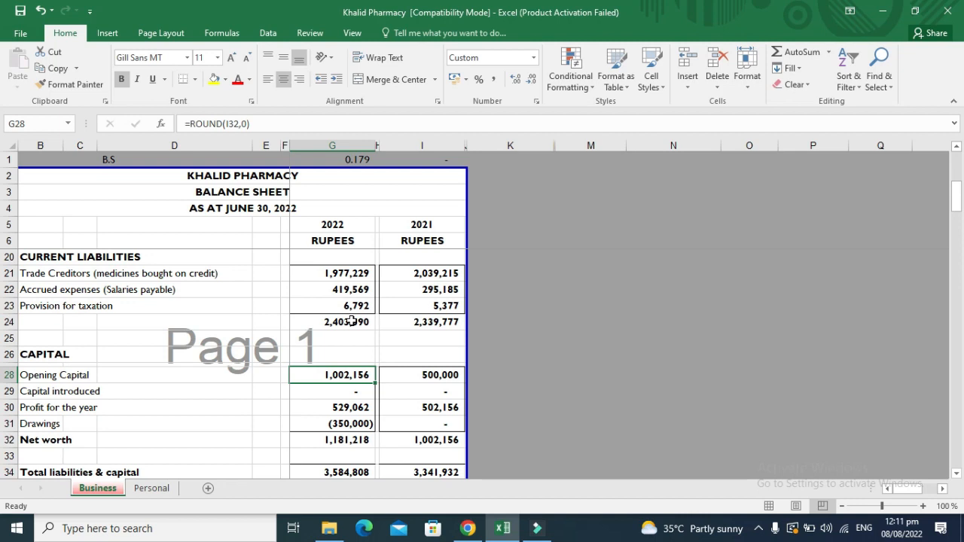
key("Down")
key("Down")
key("Down")
key("Down")
key("Down")
key("Down")
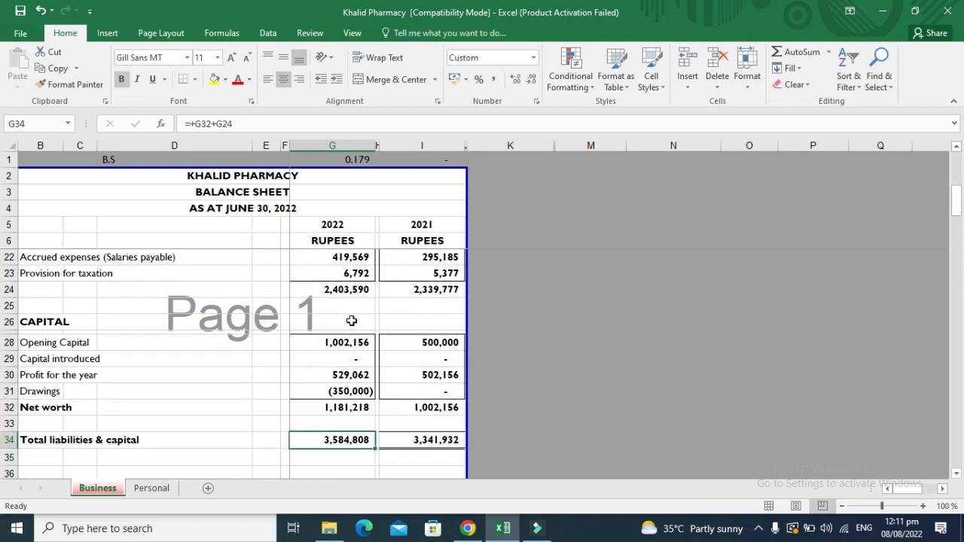
key("Up")
key("Up")
key("Up")
key("Up")
key("Up")
key("Up")
key("Up")
key("Up")
key("Up")
key("Up")
key("Up")
key("Up")
key("Up")
key("Up")
key("Up")
key("Up")
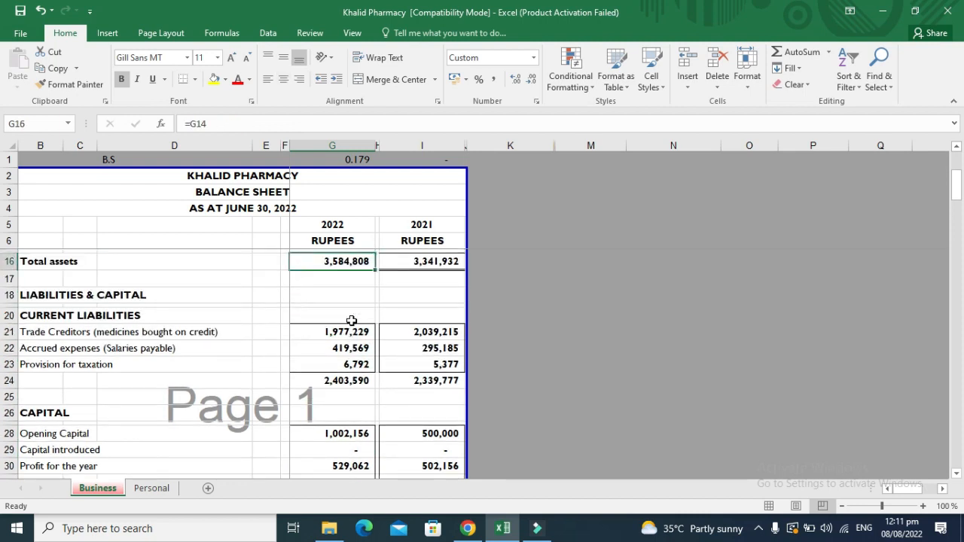
key("Down")
key("Down")
key("Down")
key("Down")
key("Down")
key("Down")
key("Down")
key("Down")
key("Down")
key("Down")
key("Down")
key("Down")
key("Down")
key("Down")
key("Down")
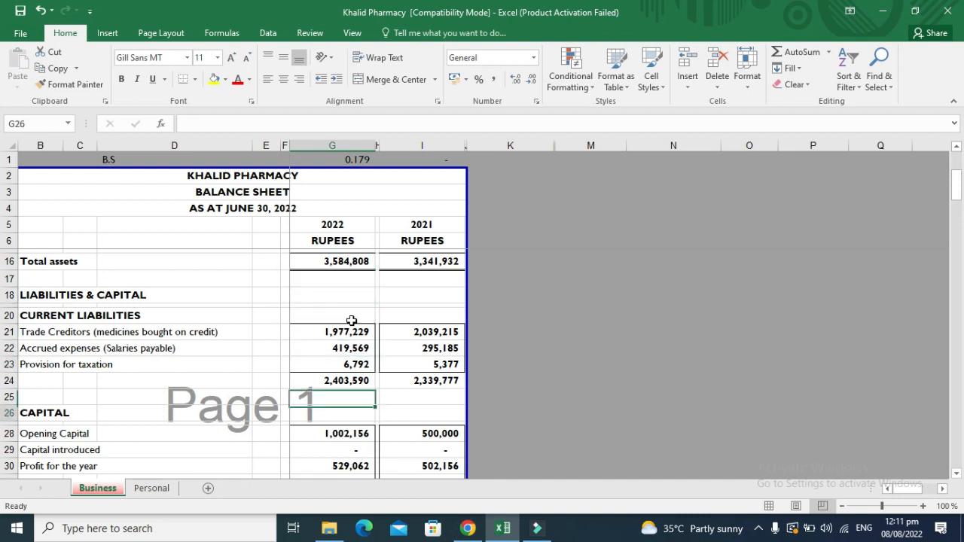
key("Down")
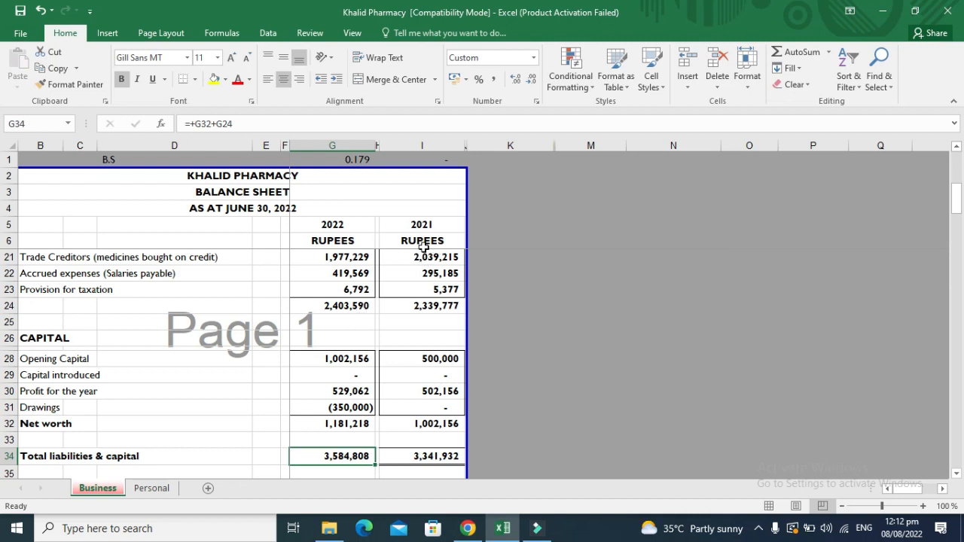
left_click(354, 159)
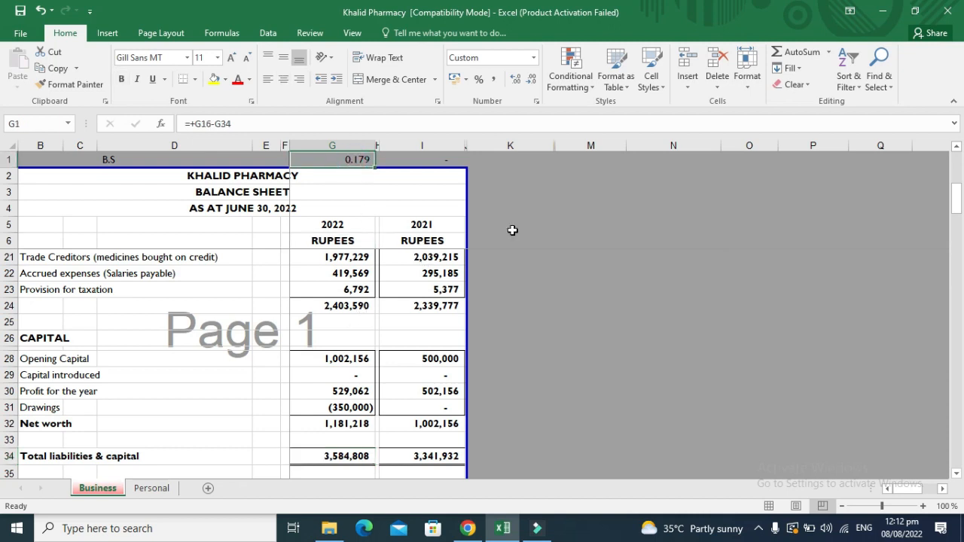
key("F2")
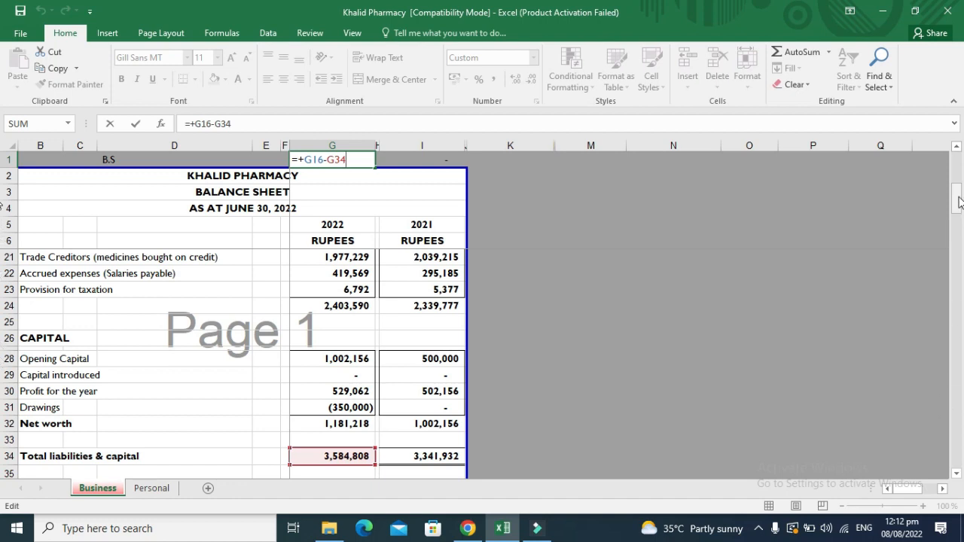
mouse_move(958, 202)
left_mouse_down()
mouse_move(960, 189)
mouse_move(960, 202)
left_mouse_up()
key("ctrl+Return")
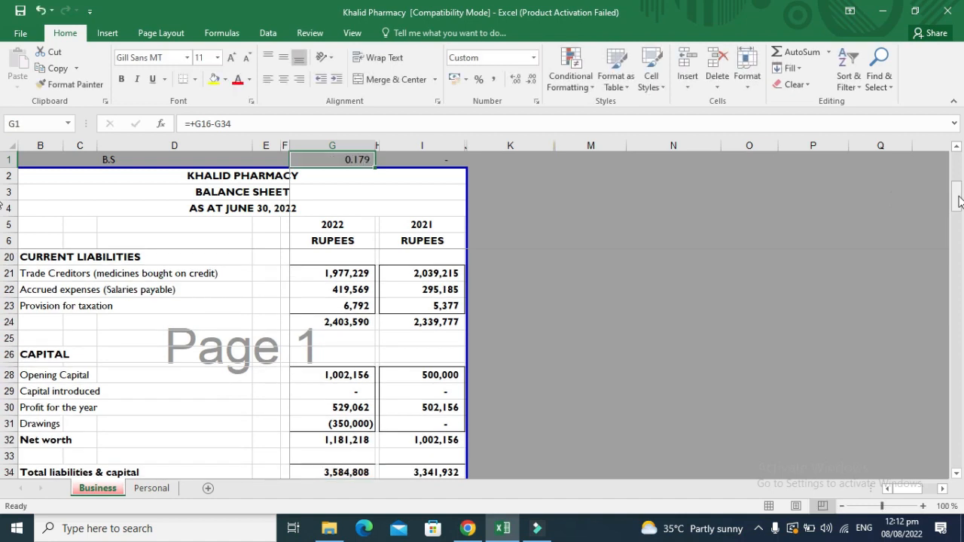
left_click(358, 304)
key("Up")
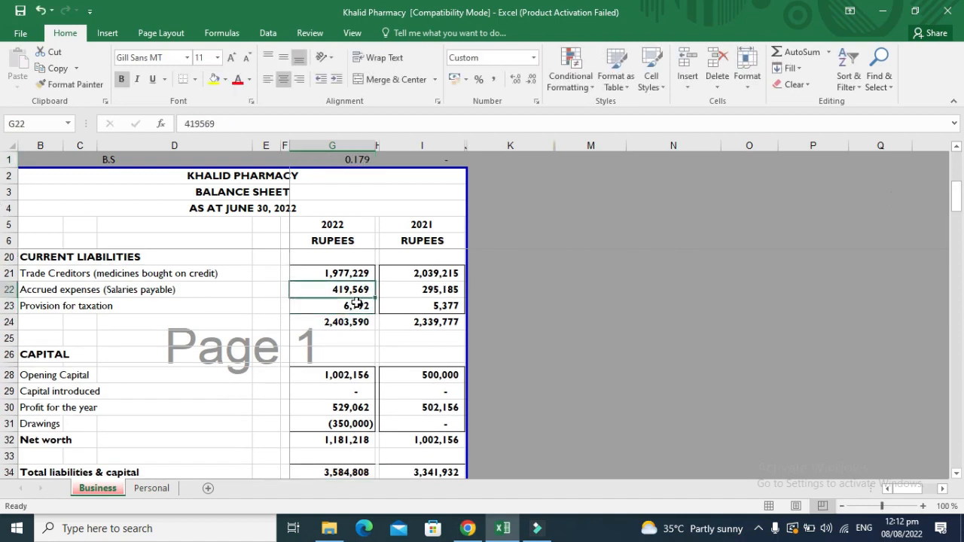
key("Up")
key("Up")
key("Up")
key("Up")
key("Up")
key("Up")
key("Up")
key("Up")
key("Up")
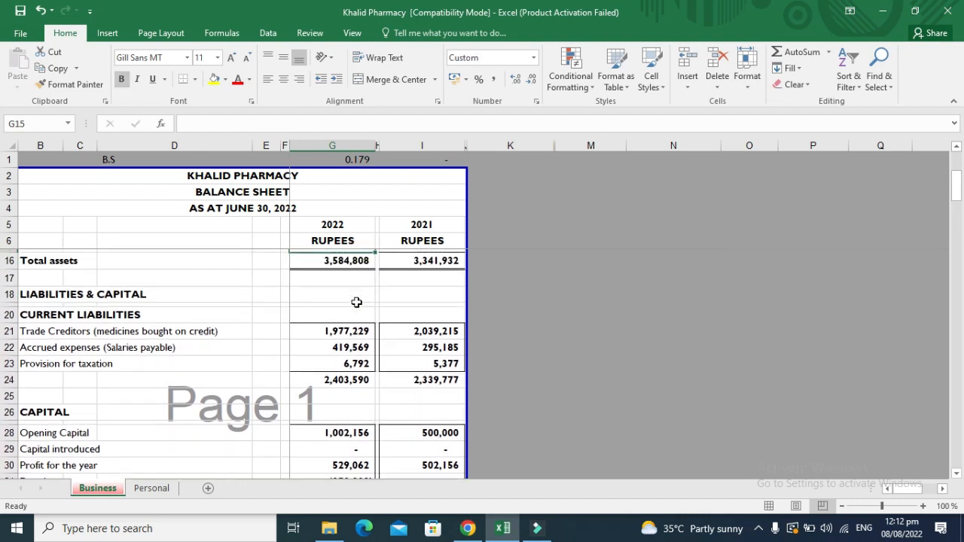
key("Down")
key("Down")
key("Down")
key("Down")
key("Down")
key("Down")
key("Down")
key("Down")
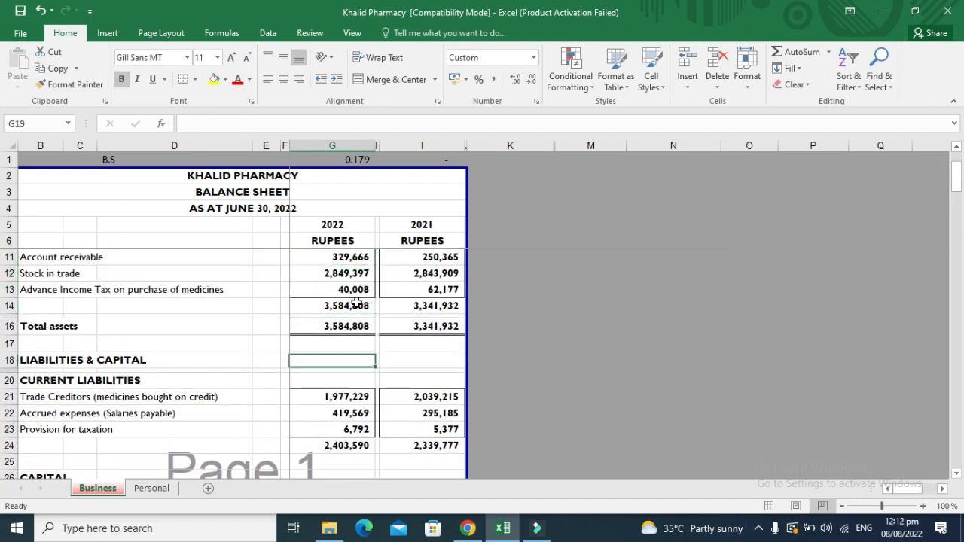
key("Down")
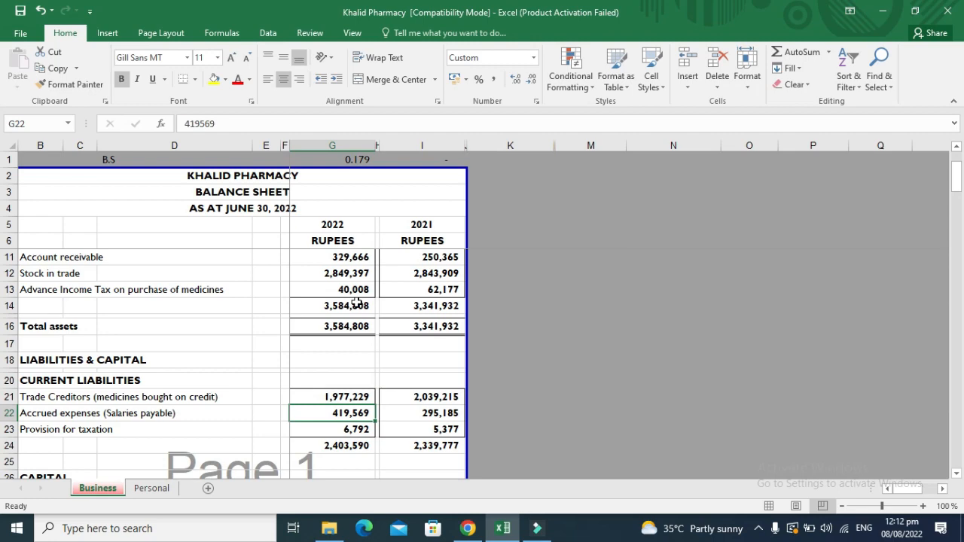
key("Down")
key("Down")
key("Down")
key("Down")
key("Down")
key("Down")
key("Down")
key("Down")
key("Down")
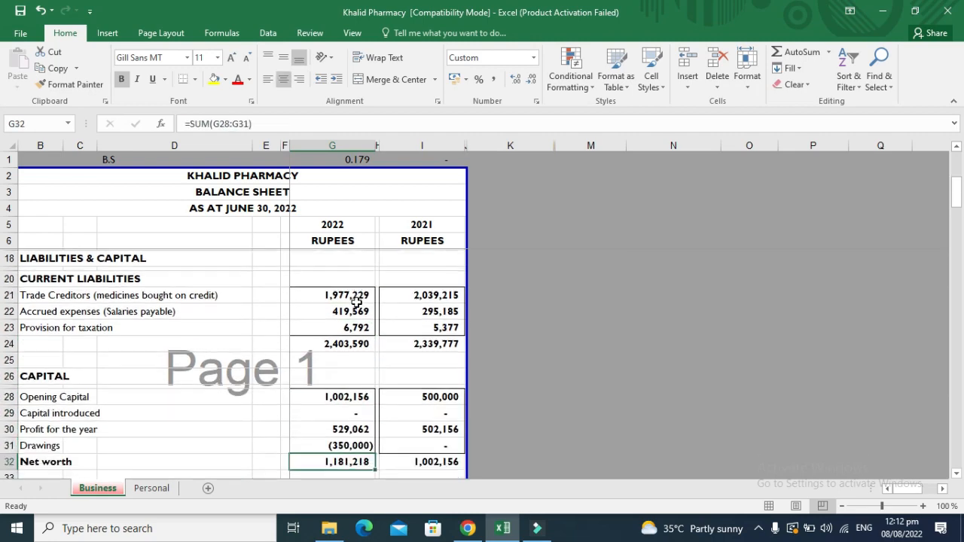
key("Down")
key("Down")
key("Down")
key("Down")
key("Down")
key("Down")
key("Down")
key("Down")
key("Down")
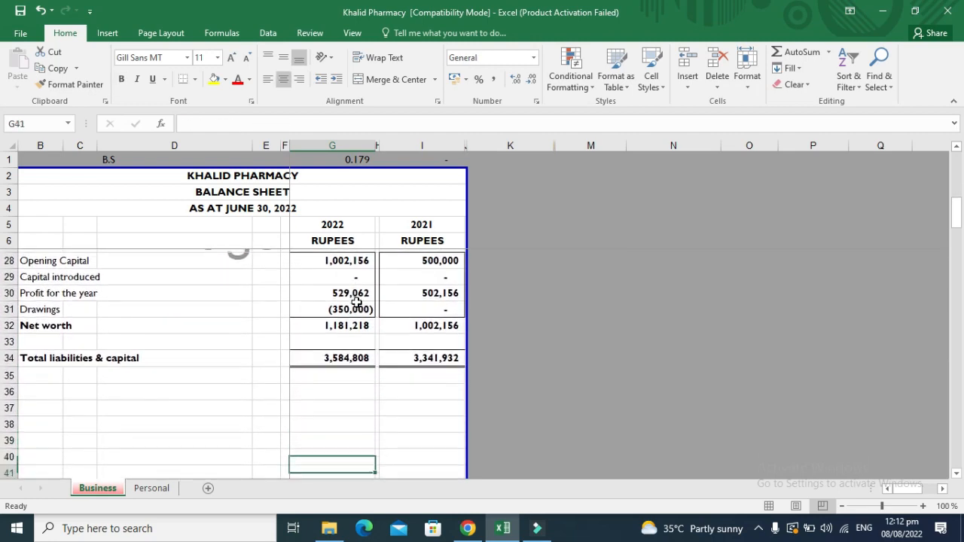
key("Down")
key("Down")
key("Down")
key("Down")
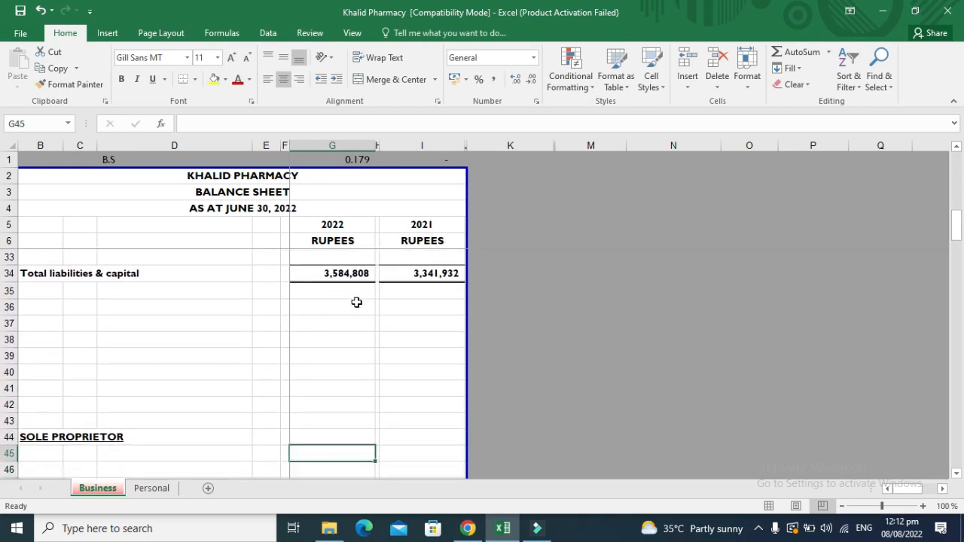
key("Up")
key("Up")
key("Up")
key("Up")
key("Up")
key("Up")
key("Up")
key("Up")
key("Up")
key("Up")
key("Up")
key("Up")
key("Up")
key("Up")
key("Up")
key("Up")
key("Up")
key("Up")
key("Up")
key("Up")
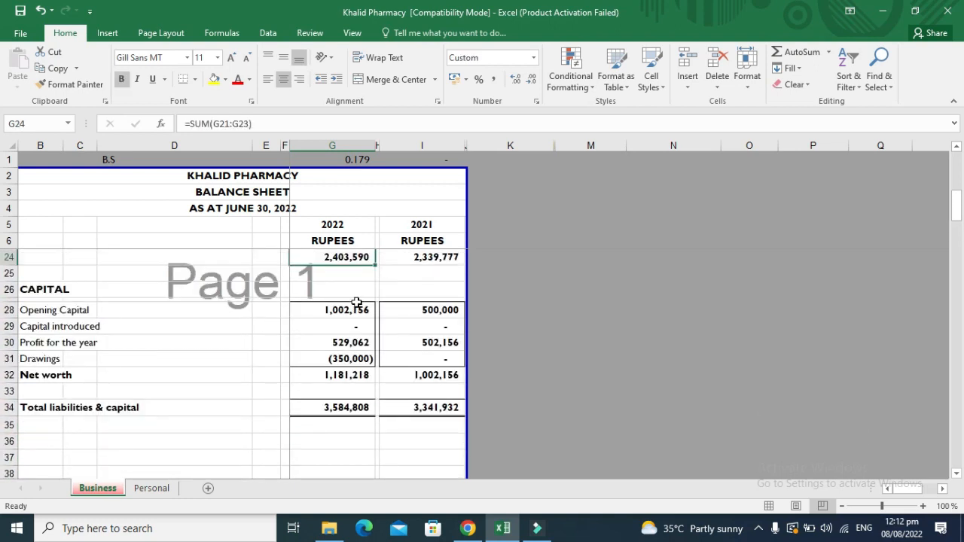
key("Up")
key("Up")
key("Up")
key("Up")
key("Up")
key("Up")
key("Up")
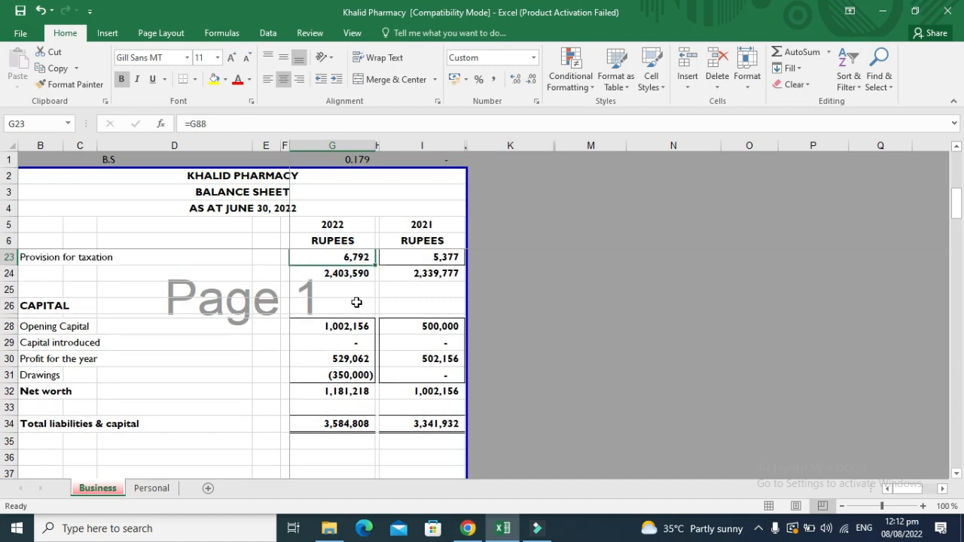
key("Up")
key("Up")
key("Up")
key("Up")
key("Up")
key("Up")
key("Up")
key("Up")
key("Up")
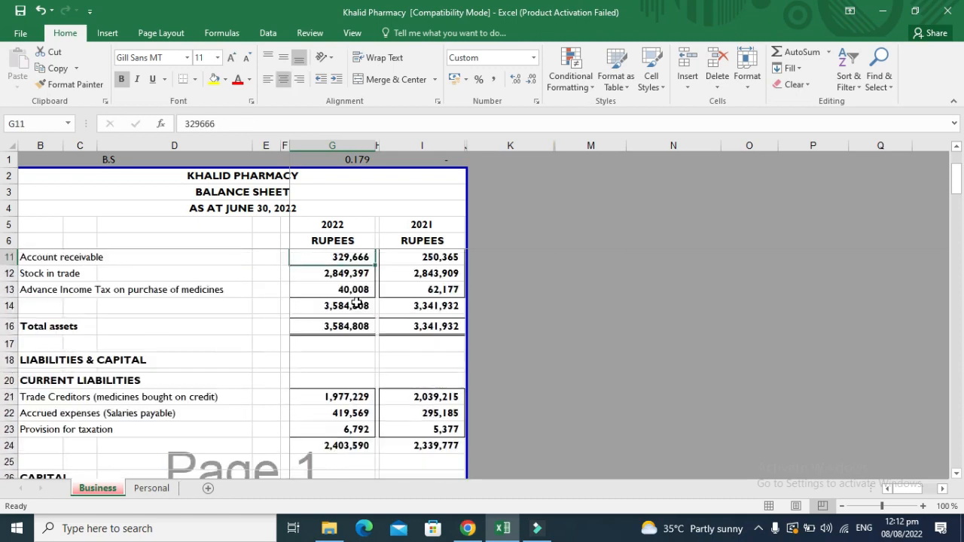
key("Down")
key("Down")
key("Down")
key("Down")
key("Down")
key("Down")
key("Down")
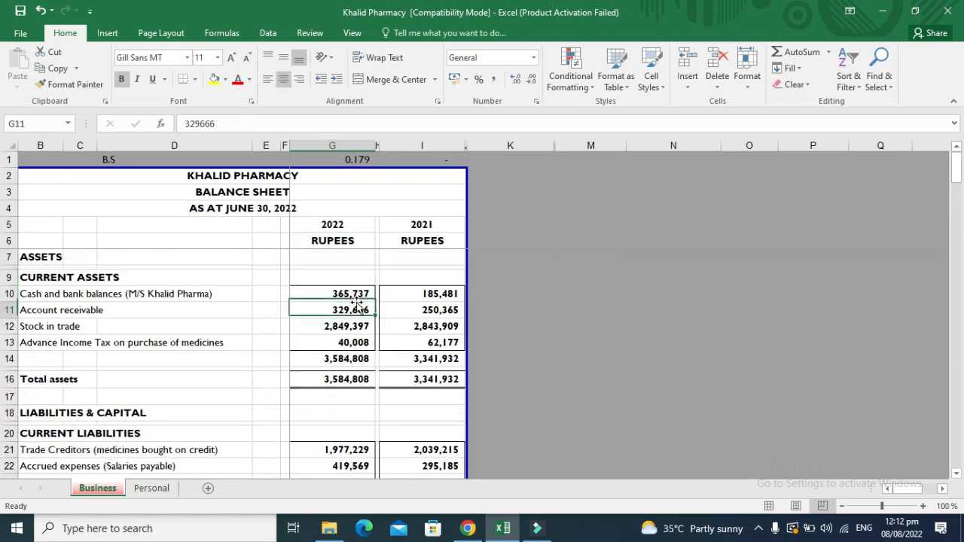
key("Left")
key("Up")
key("Right")
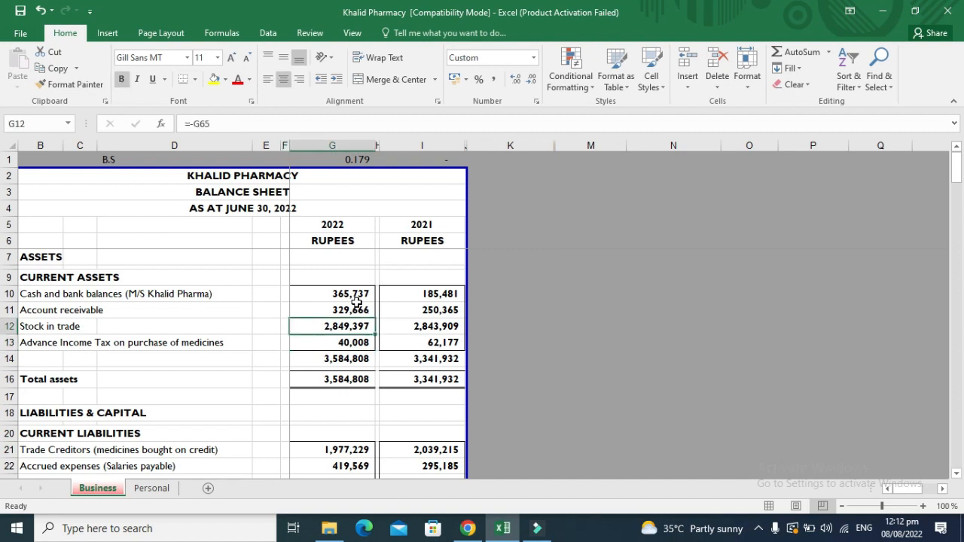
Fill the 2022 and 2021 Stock in trade figures yellow.
left_click(216, 87)
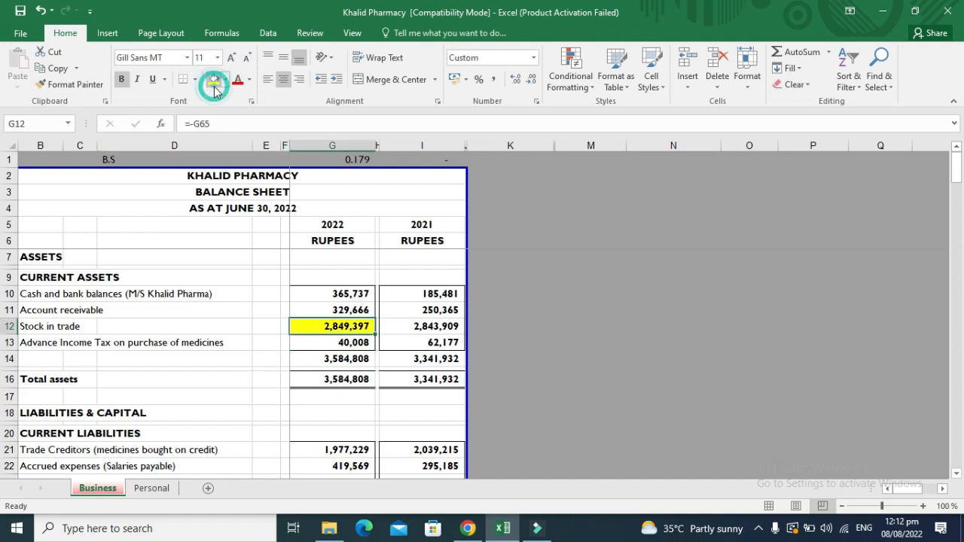
key("Right")
key("Right")
left_click(215, 82)
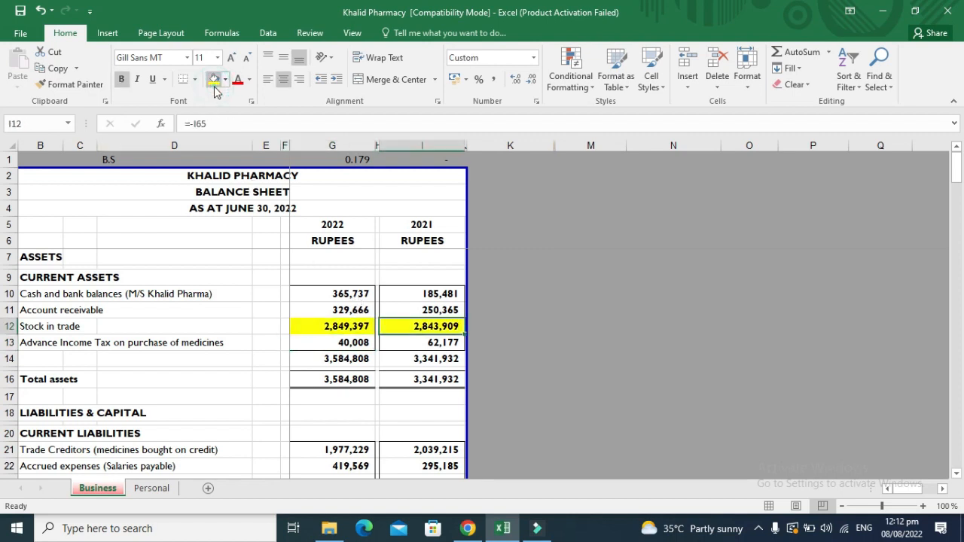
key("Left")
key("Left")
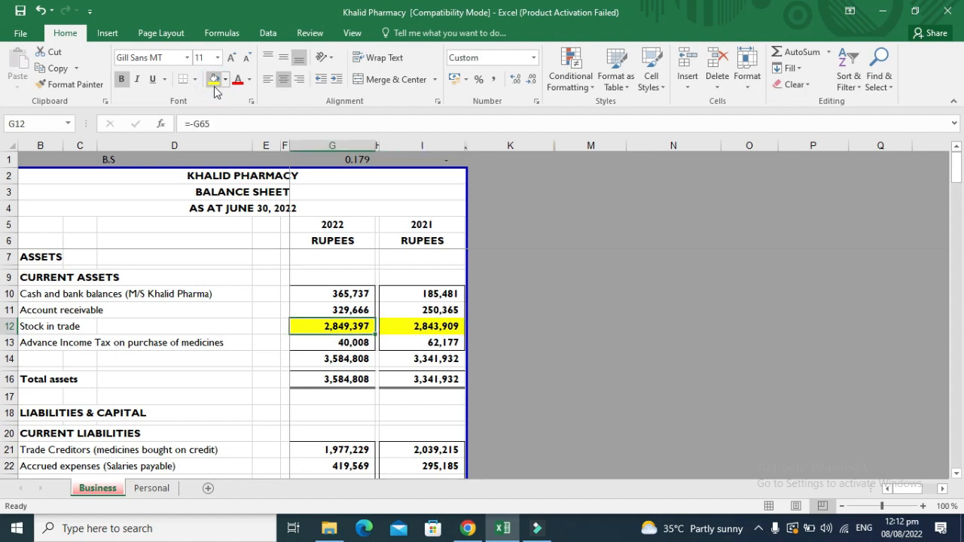
Check the stock link, then fill both Provision for taxation figures yellow.
key("ctrl+bracketleft")
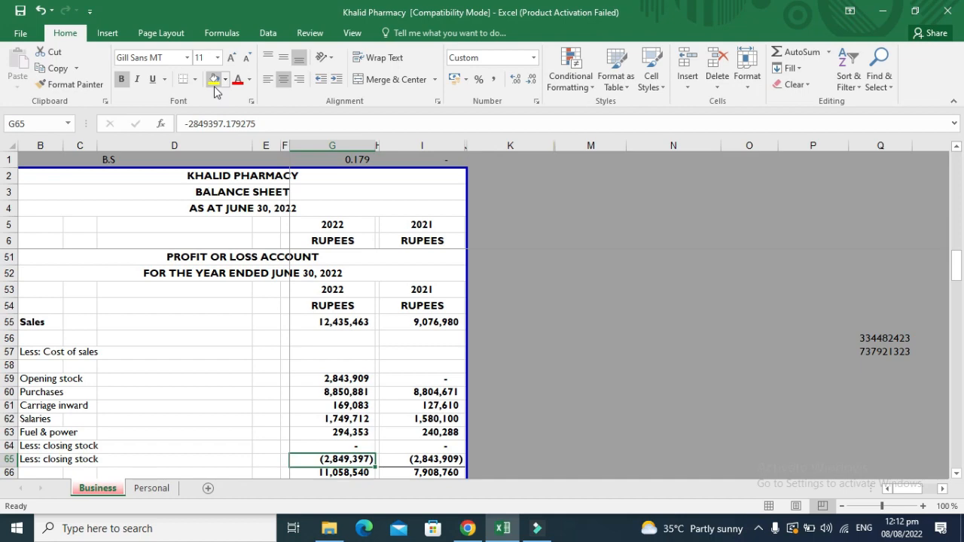
key("Up")
key("Up")
key("Up")
key("Up")
key("Up")
key("Up")
key("Up")
key("Up")
key("Up")
key("Up")
key("Up")
key("Up")
key("Up")
key("Up")
key("Up")
key("Up")
key("Up")
key("Up")
key("Up")
key("Up")
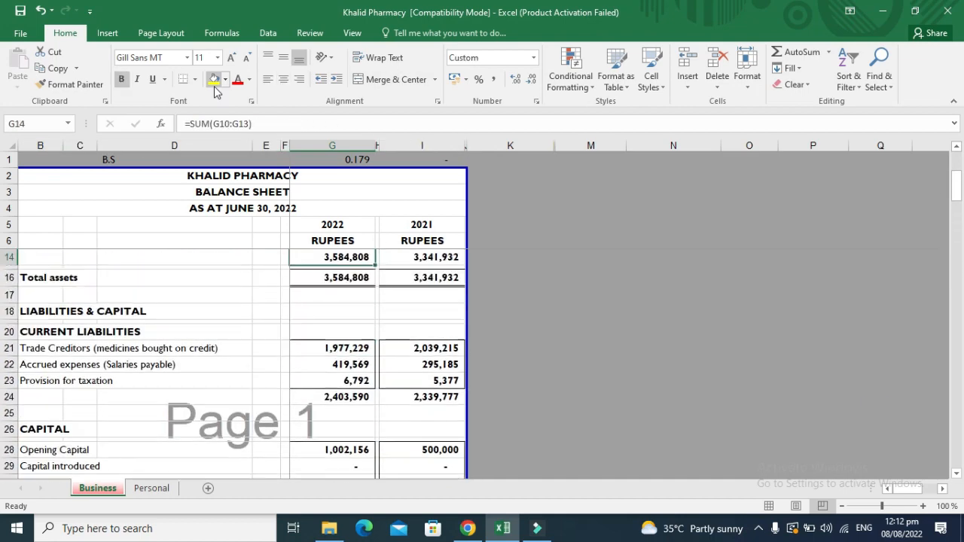
key("Up")
key("Up")
key("Up")
key("Up")
key("Up")
key("Down")
key("Down")
key("Down")
key("Down")
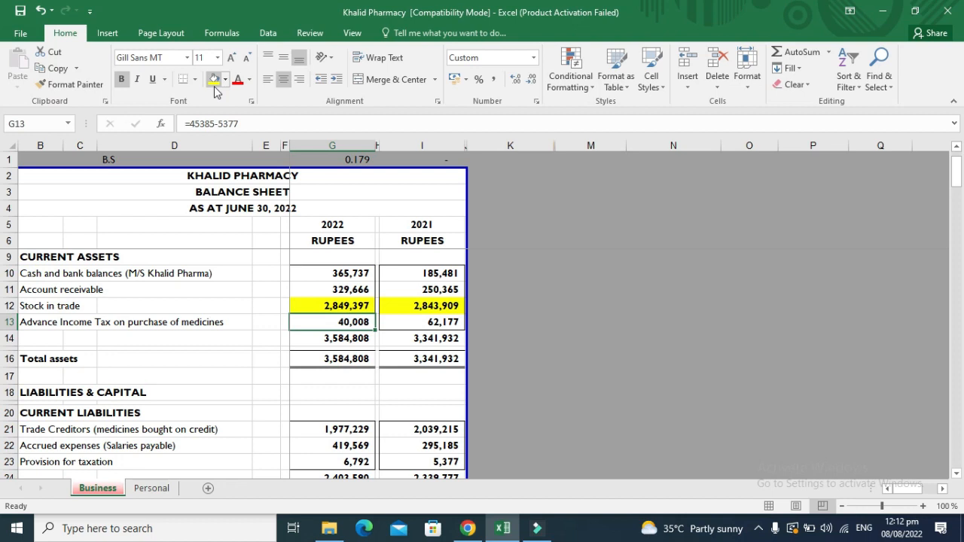
key("Down")
key("Down")
key("Down")
key("Down")
key("Down")
key("Down")
key("Down")
key("Down")
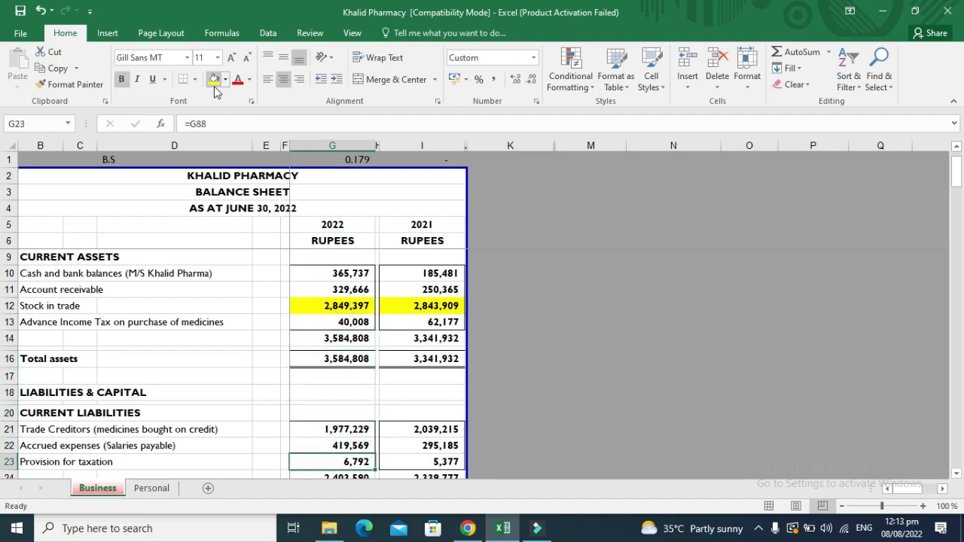
left_click(213, 87)
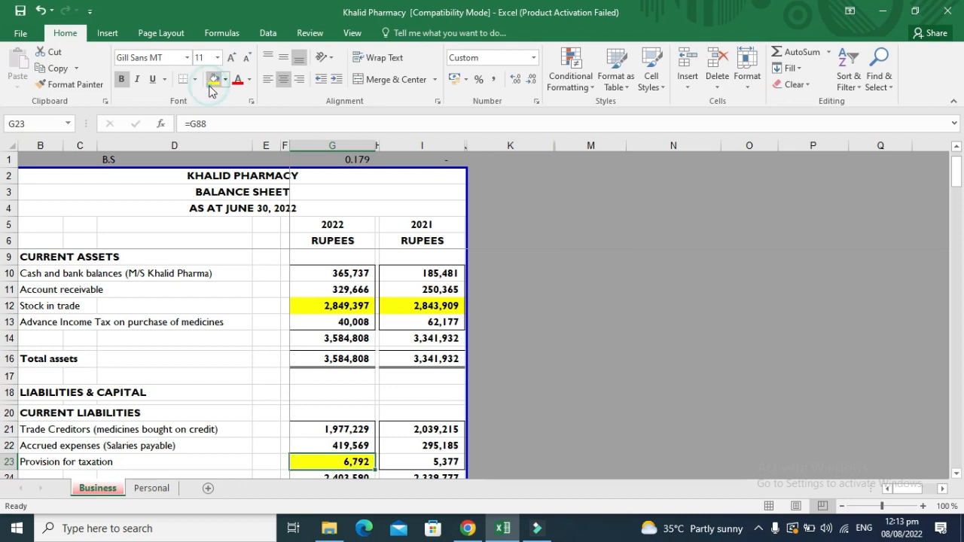
key("Right")
left_click(211, 86)
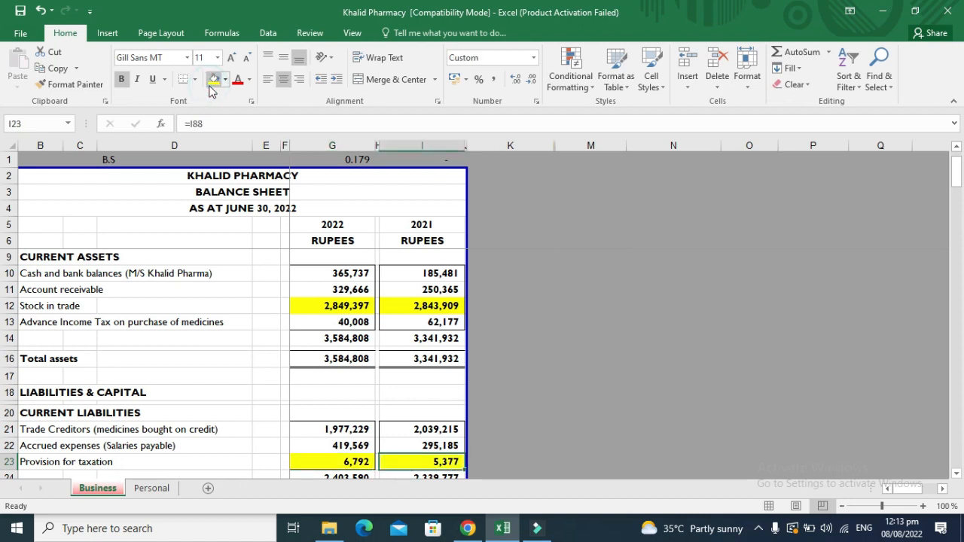
key("Left")
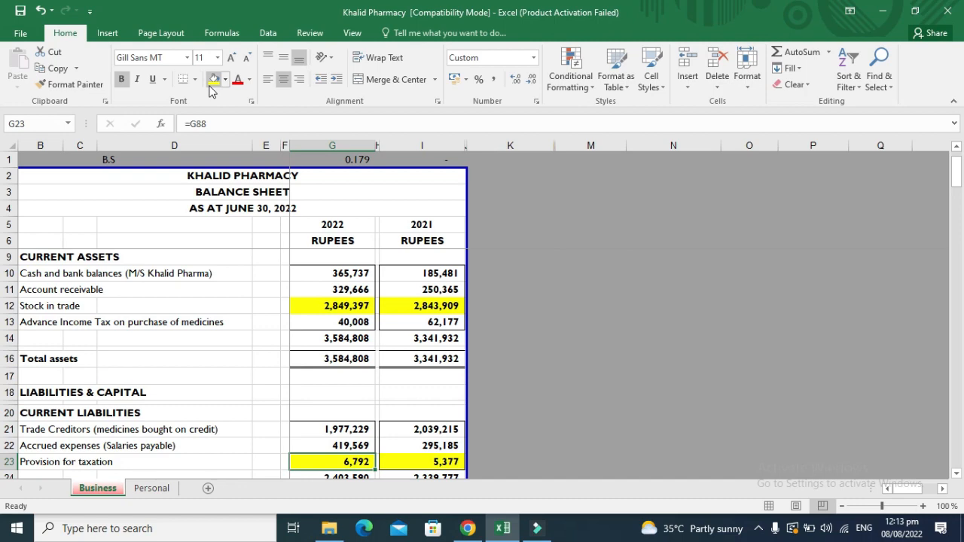
Fill the 2022 and 2021 Profit for the year figures yellow.
key("Down")
key("Down")
key("Down")
key("Down")
key("Down")
key("Down")
key("Down")
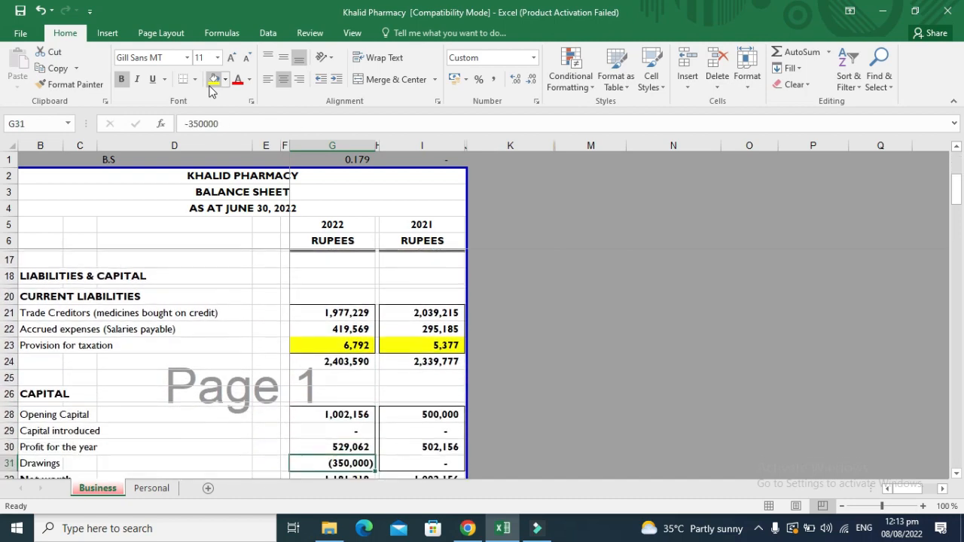
key("Down")
key("Down")
key("Up")
key("Up")
key("Up")
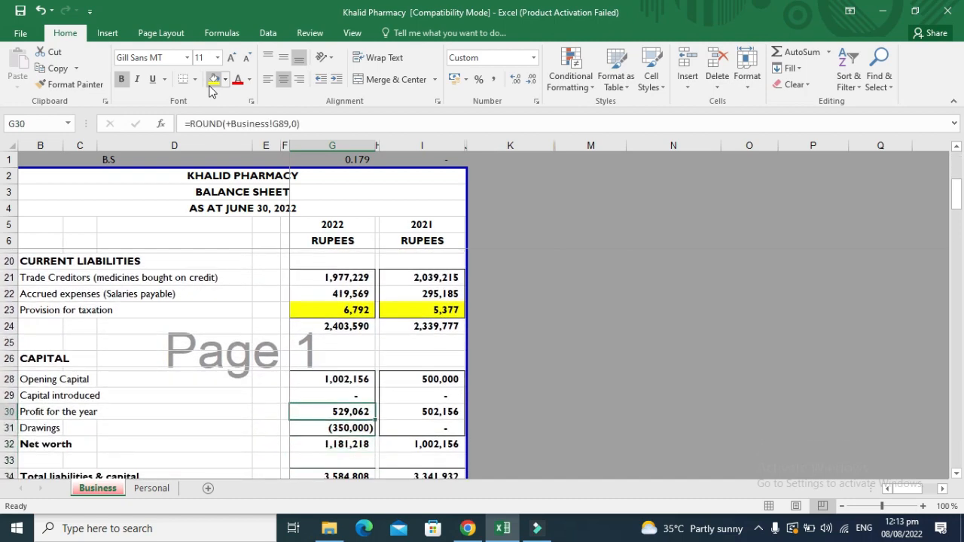
left_click(211, 88)
key("Right")
key("Right")
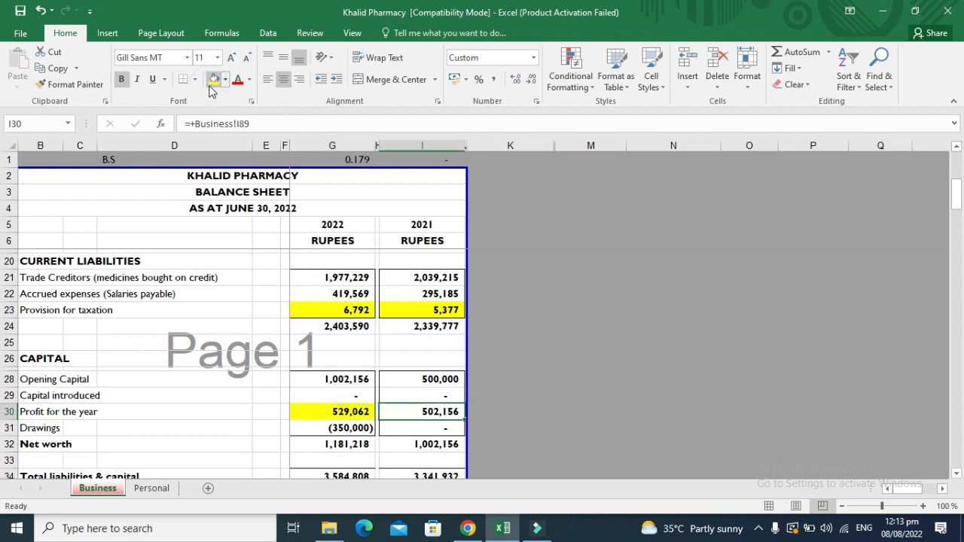
left_click(211, 87)
key("Up")
key("Up")
key("Up")
key("Up")
key("Up")
key("Up")
key("Up")
key("Up")
key("Up")
key("Up")
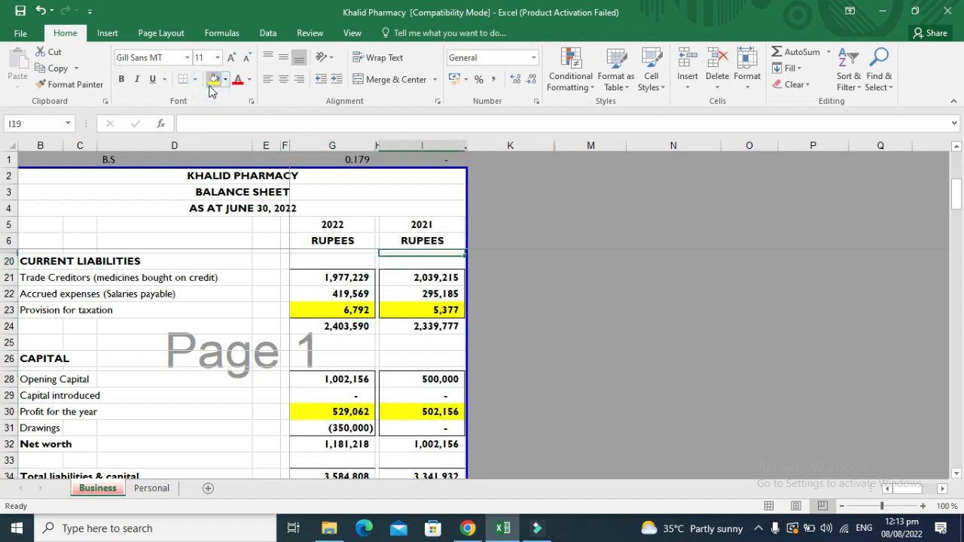
key("Left")
key("Left")
key("Down")
key("Down")
key("Down")
key("Down")
key("Down")
key("Down")
key("Down")
key("Down")
key("Down")
key("Down")
key("Down")
key("Down")
key("Down")
key("Down")
key("Down")
key("Down")
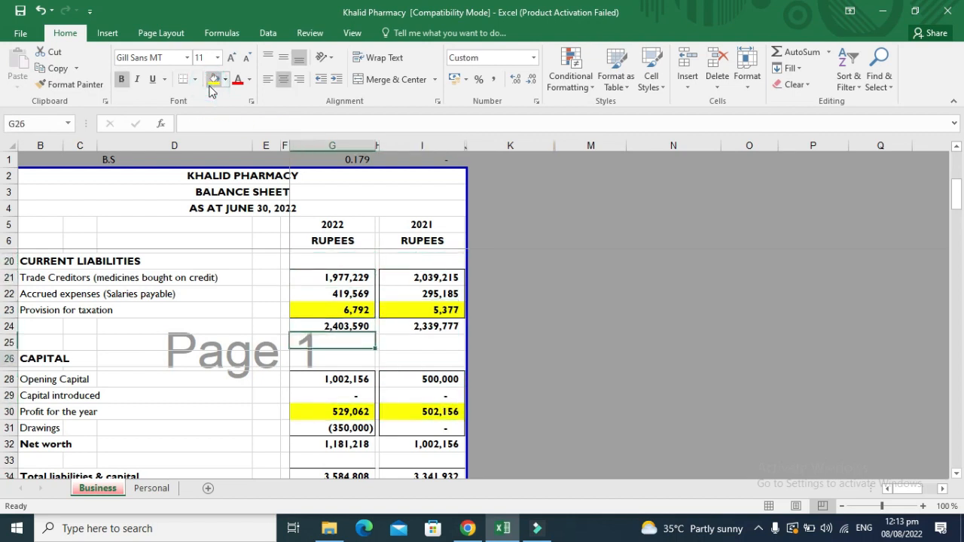
Check Sales and opening stock, then bold the Less: Cost of sales heading in B57.
key("Down")
key("Down")
key("Down")
key("Down")
key("Down")
key("Down")
key("Down")
key("Down")
key("Down")
key("Down")
key("Down")
key("Down")
key("Down")
key("Down")
key("Down")
key("Down")
key("Down")
key("Down")
key("Down")
key("Down")
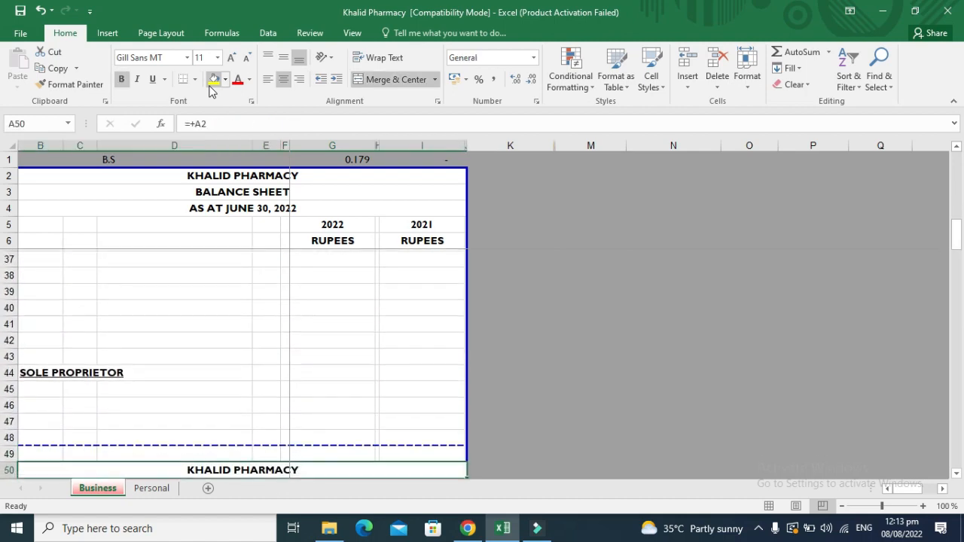
key("Down")
key("Down")
key("Down")
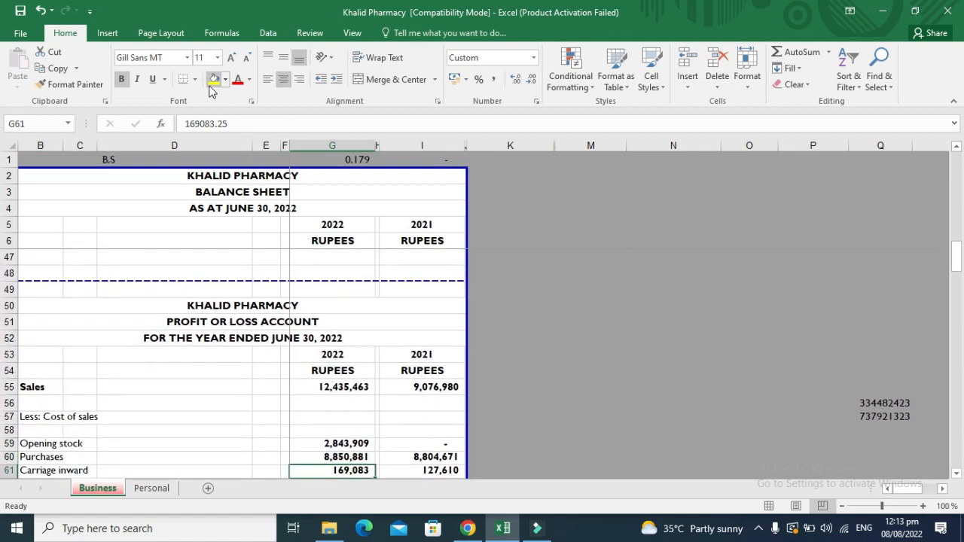
key("Up")
key("Up")
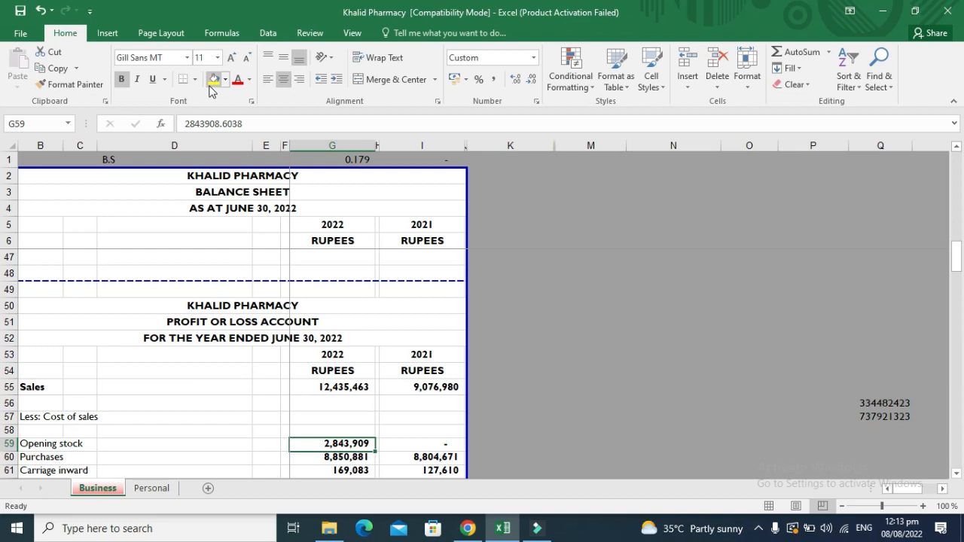
key("Up")
key("Up")
key("Up")
key("Up")
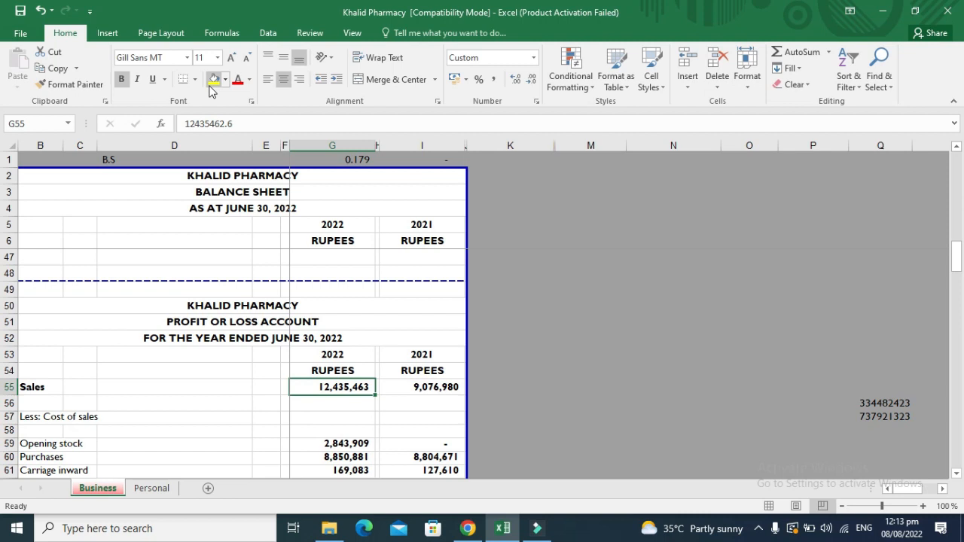
key("Down")
key("Down")
key("Down")
key("Down")
key("Left")
key("Left")
key("Left")
key("Left")
key("Left")
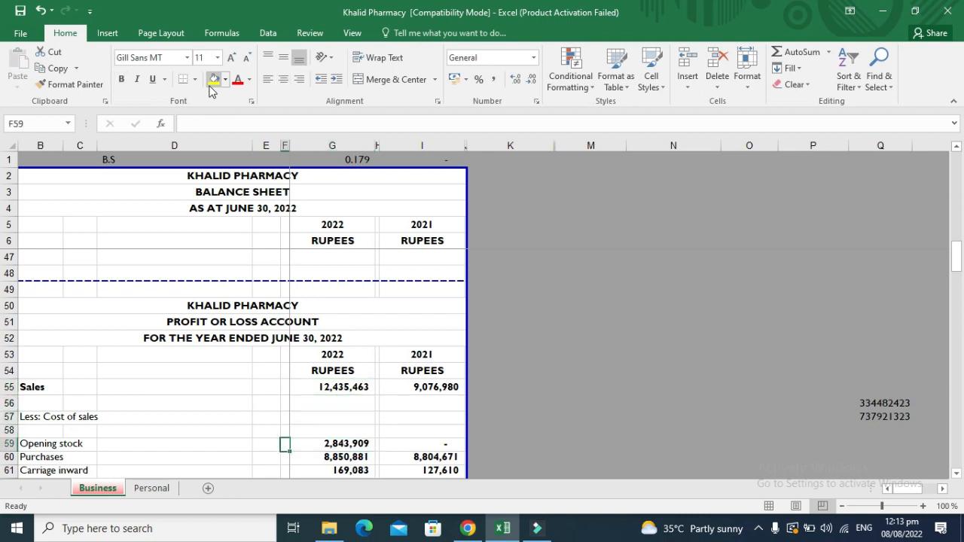
key("Up")
key("Up")
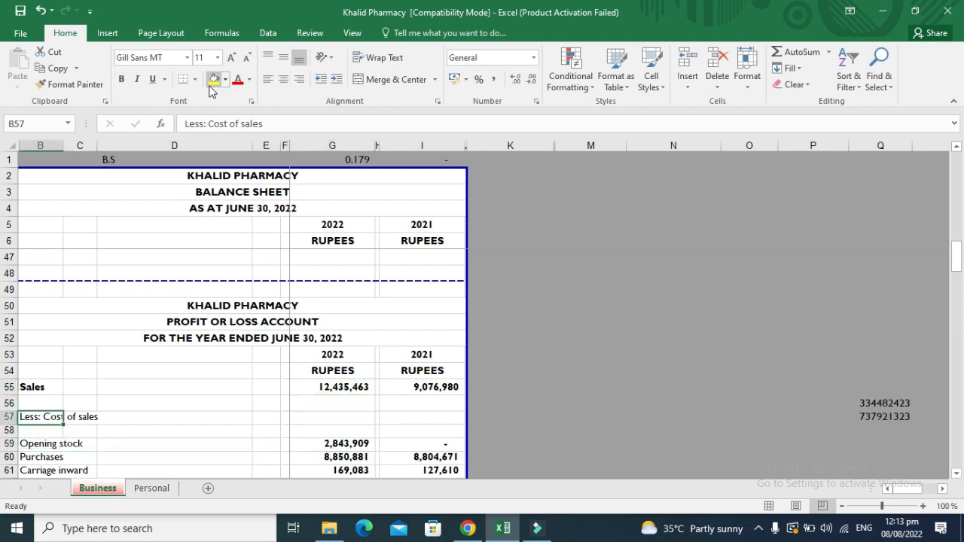
key("ctrl+b")
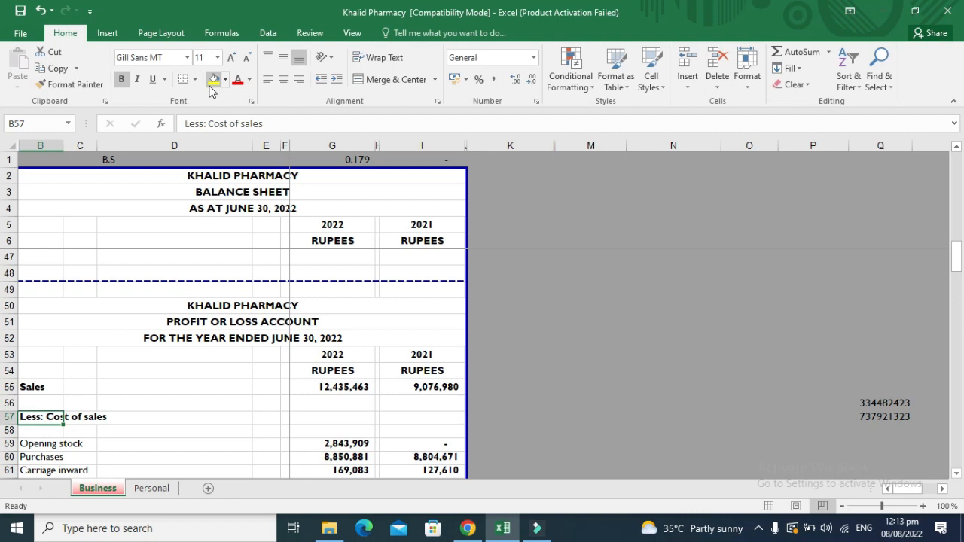
Review the cost of sales labels and land on the 2022 opening stock figure.
key("Down")
key("Down")
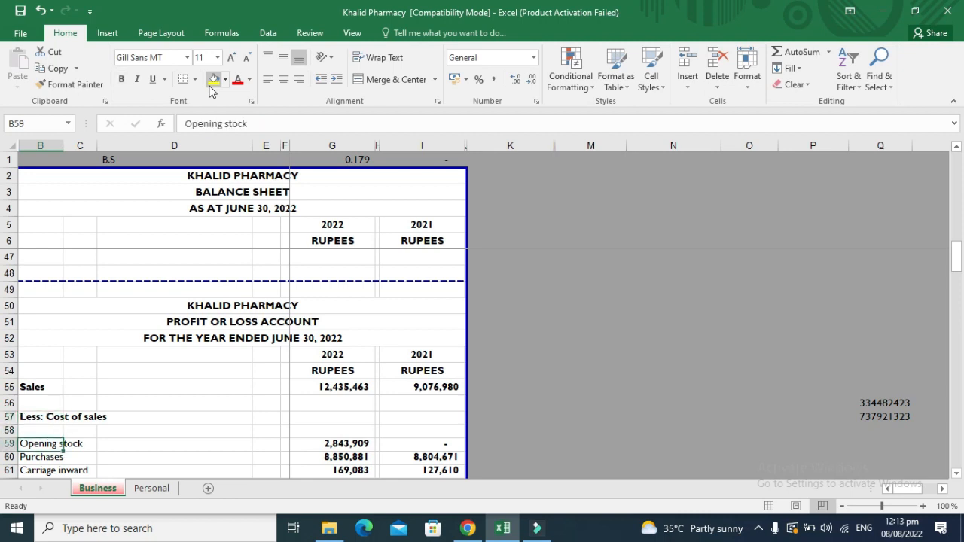
key("Down")
key("Down")
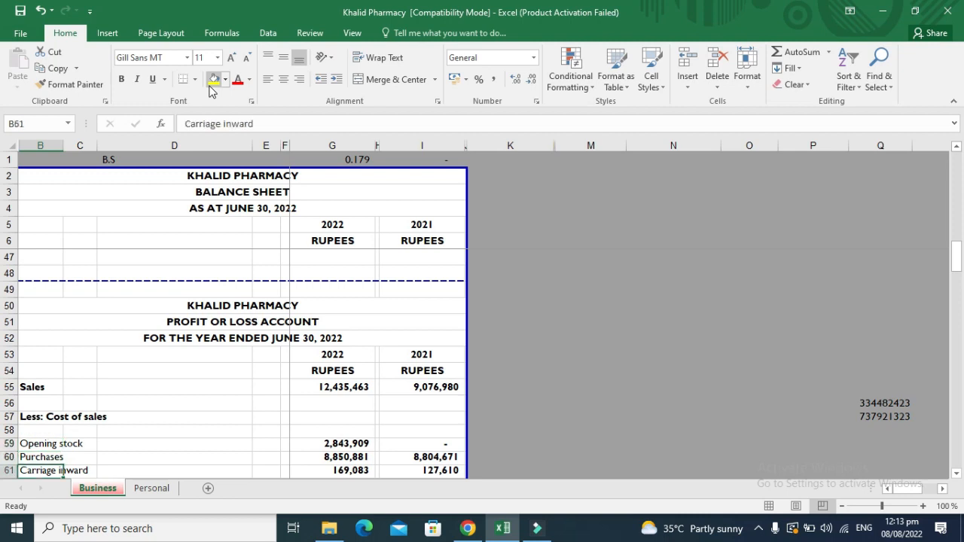
key("Down")
key("Down")
key("Down")
key("Down")
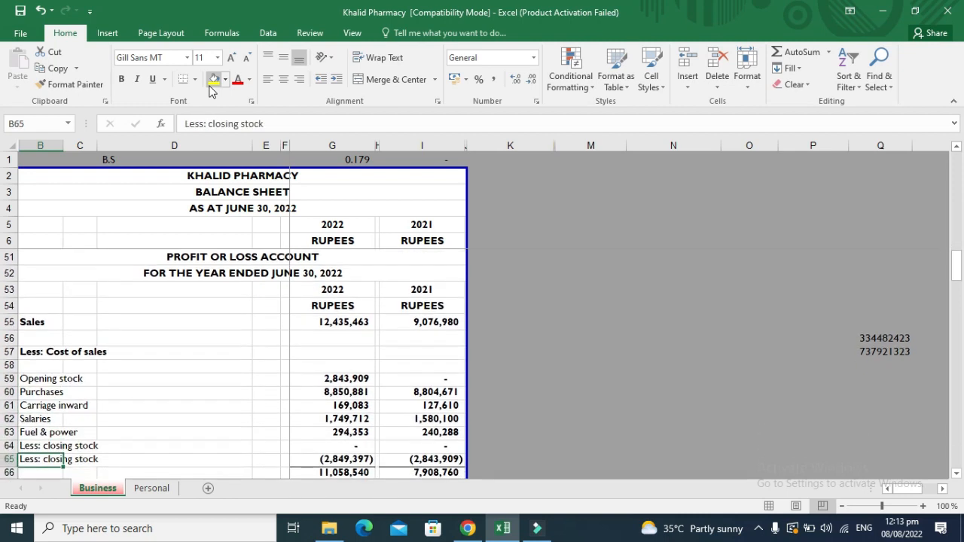
key("Up")
key("Up")
key("Up")
key("Up")
key("Up")
key("Up")
key("Up")
key("Right")
key("Right")
key("Right")
key("Right")
key("Right")
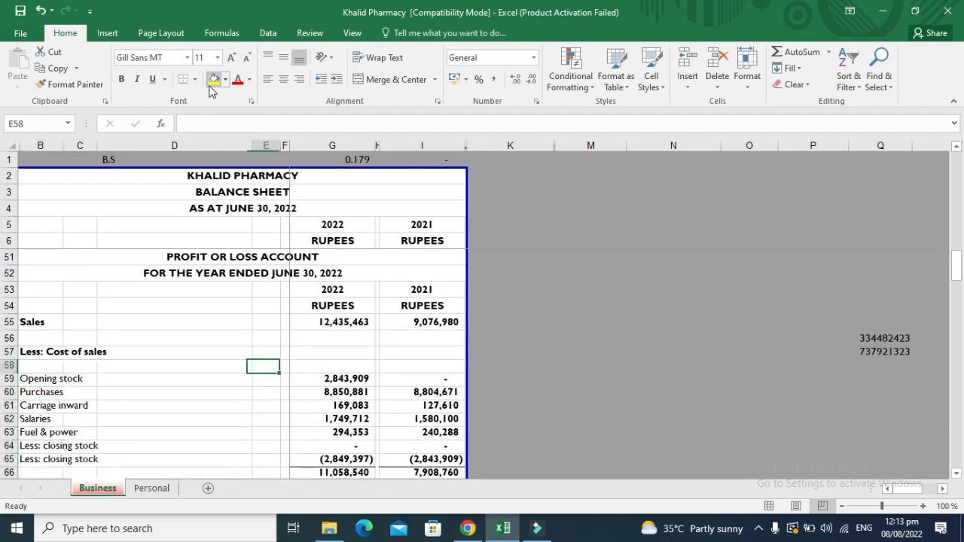
key("Down")
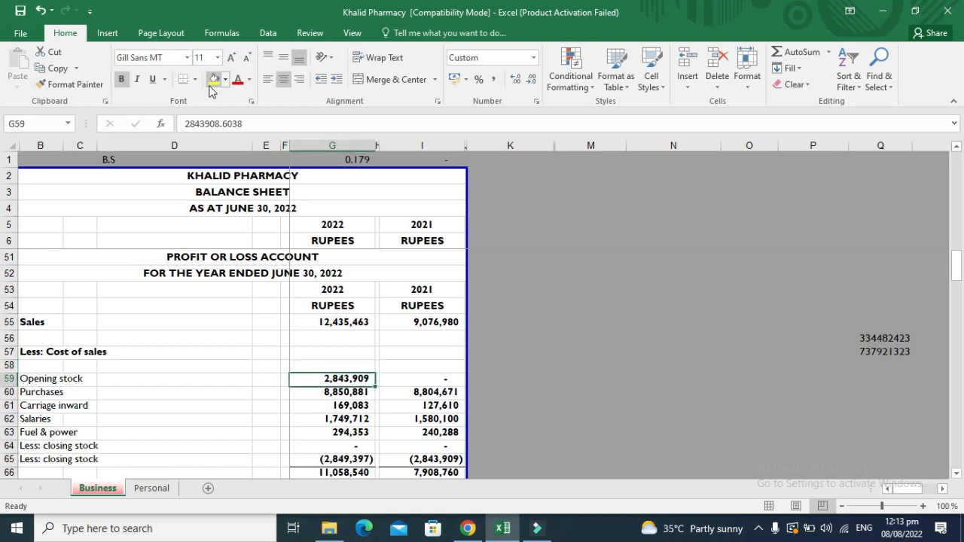
type("-")
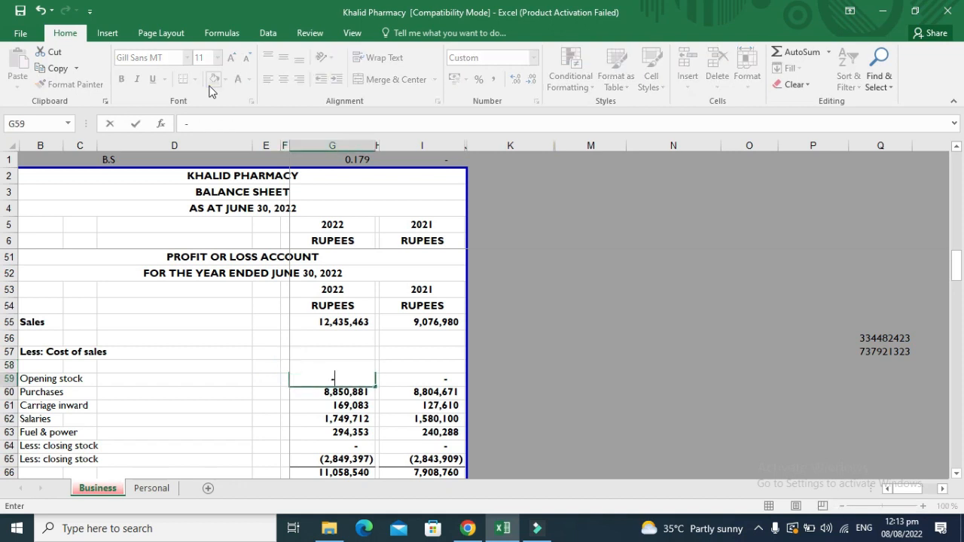
key("Right")
key("Right")
key("Down")
key("Down")
key("Down")
key("Down")
key("Down")
key("Down")
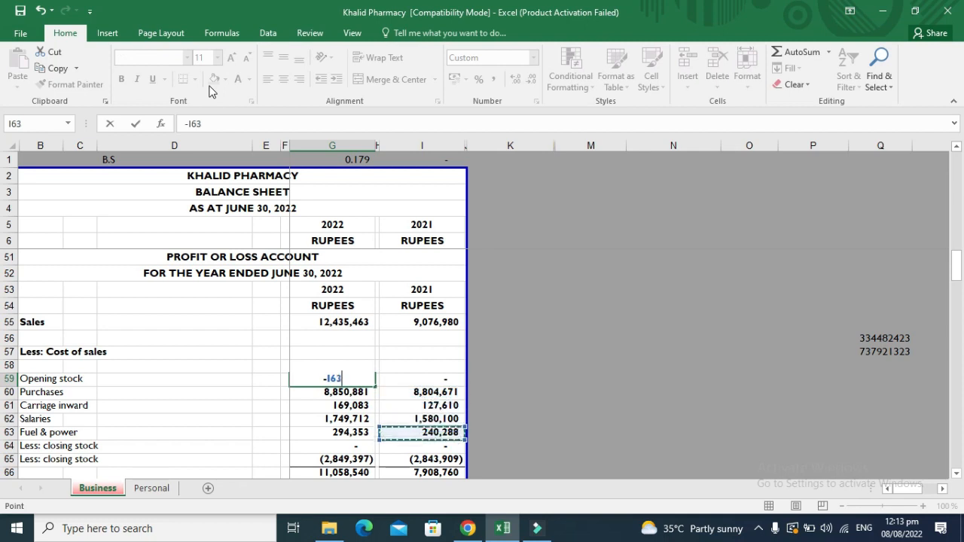
key("Return")
key("Up")
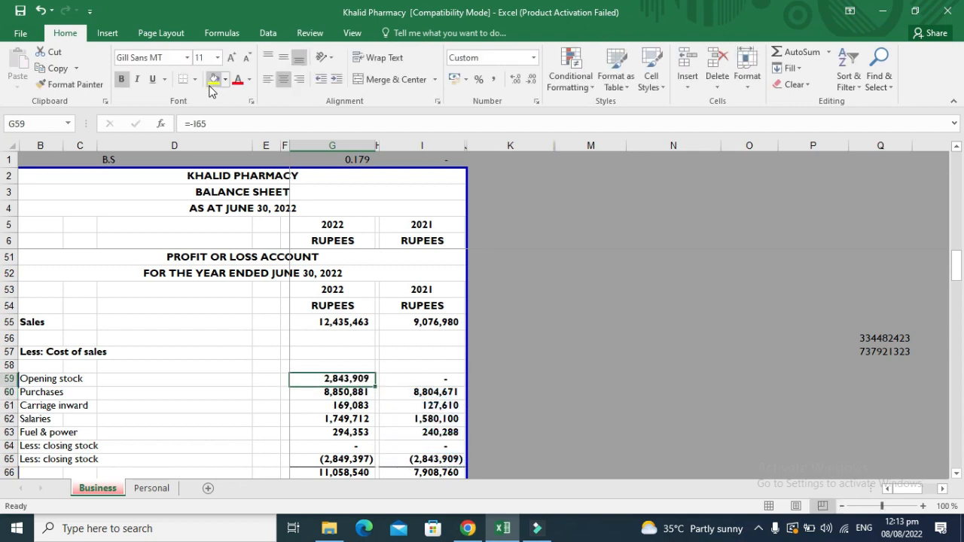
key("Down")
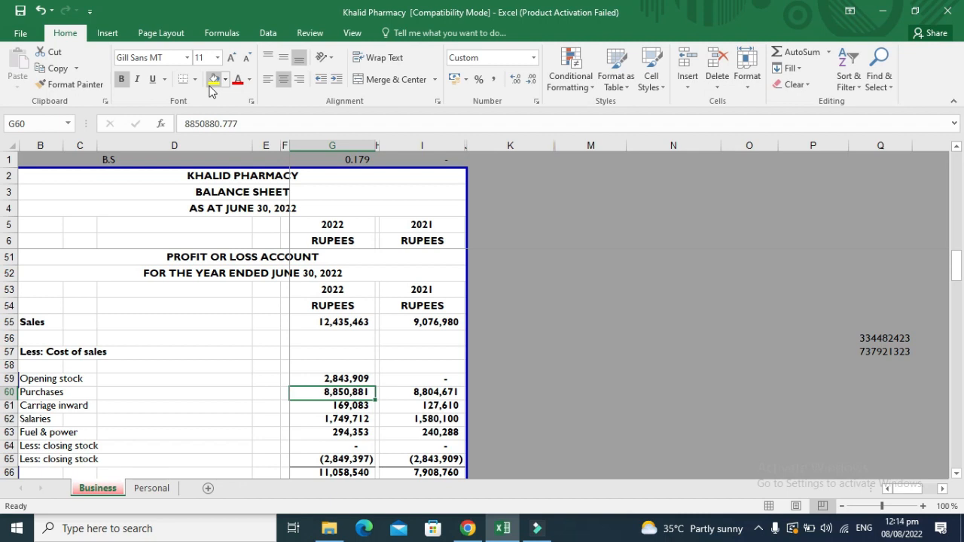
key("Down")
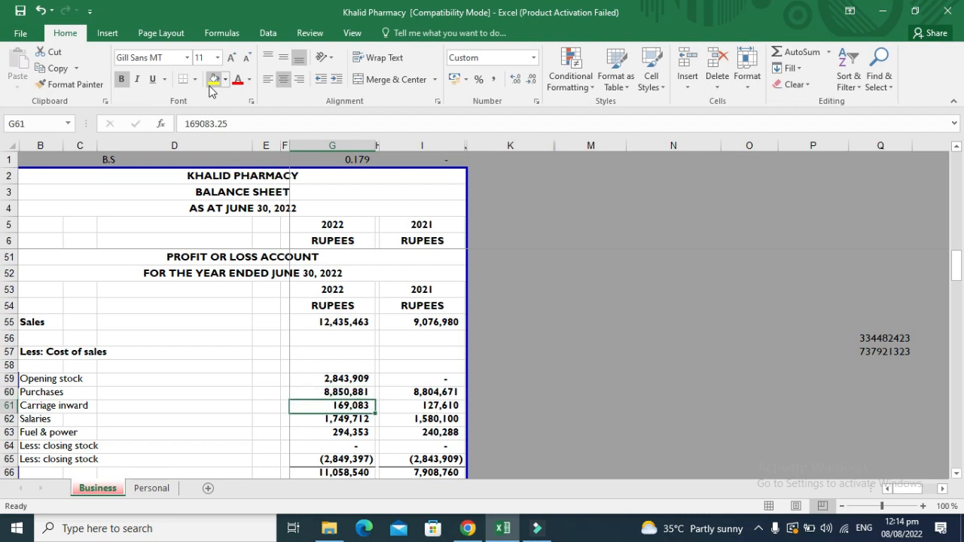
key("Down")
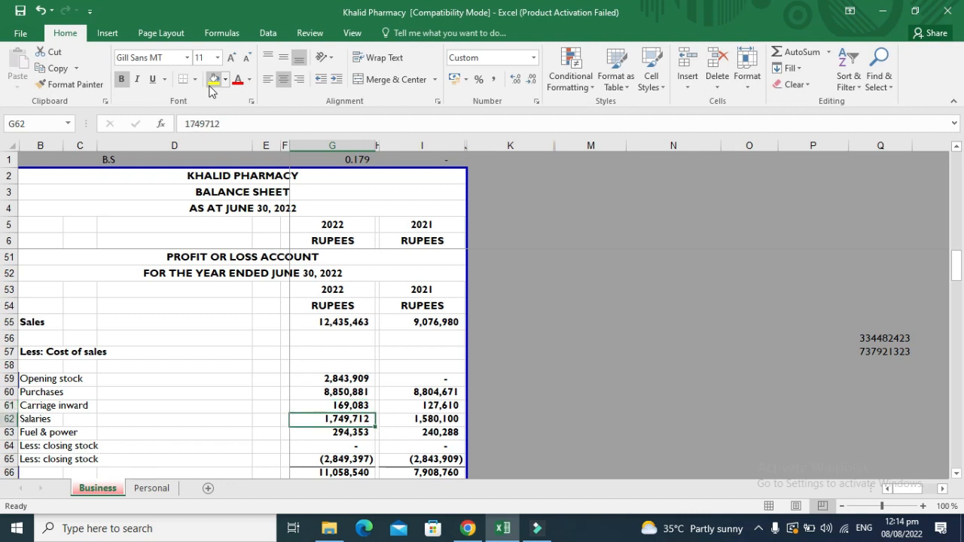
key("Down")
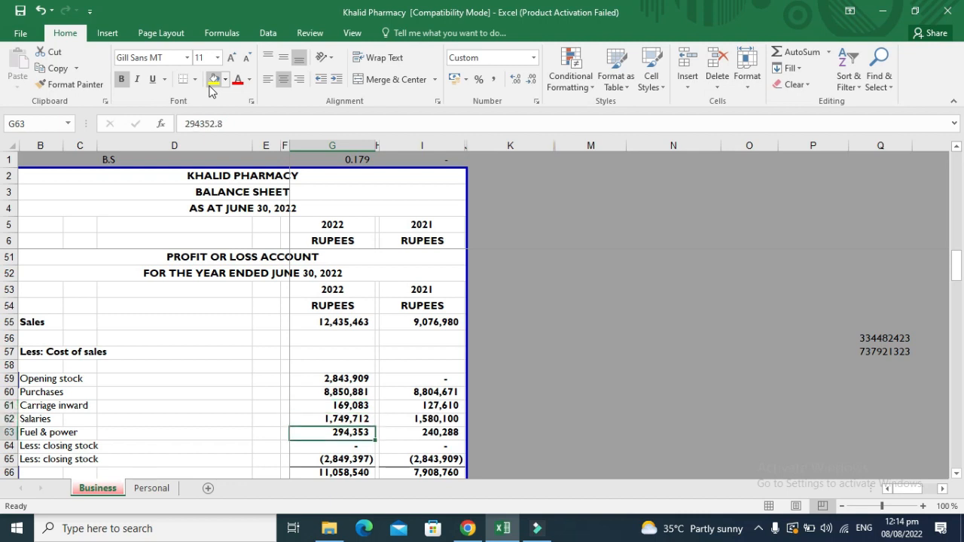
key("Left")
key("Left")
key("Left")
key("Left")
key("Left")
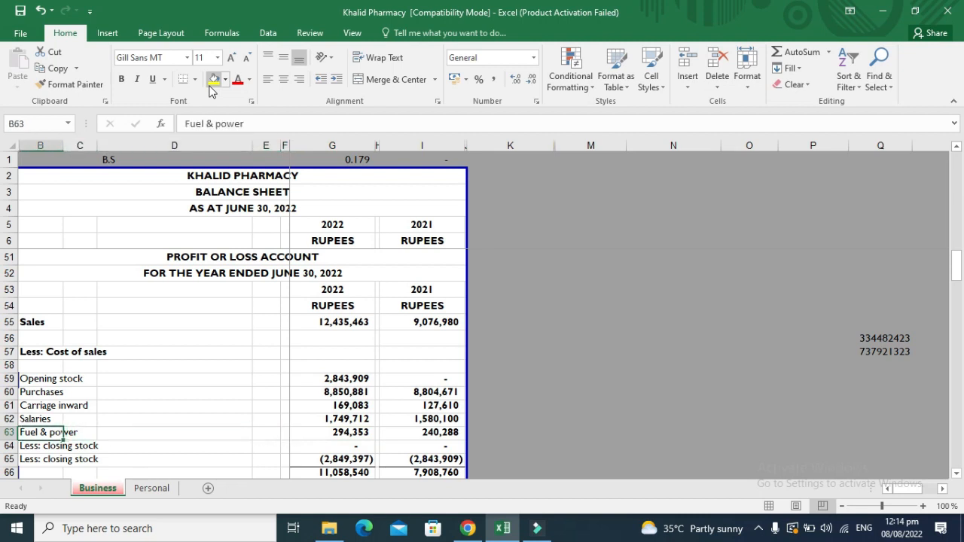
key("Right")
key("Right")
key("Right")
key("Right")
key("Right")
key("Down")
key("Down")
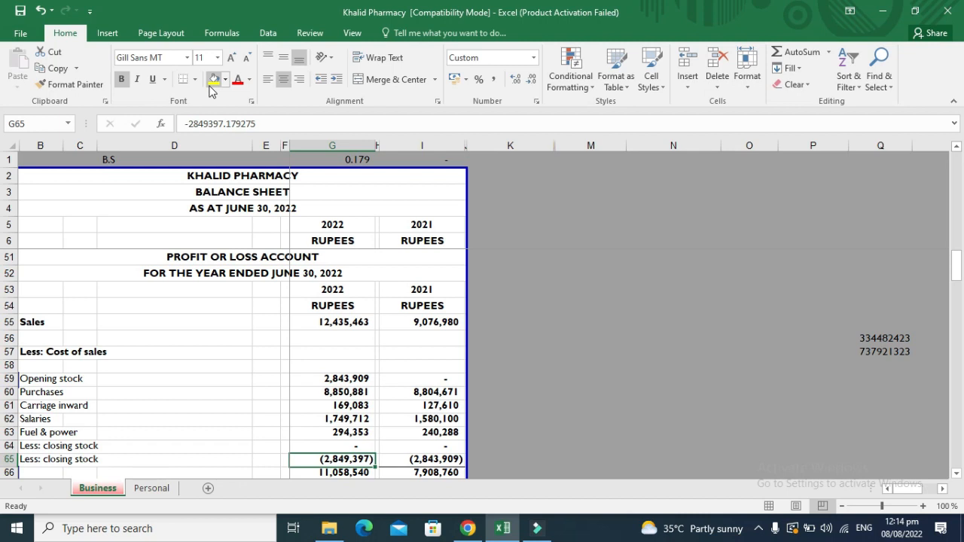
key("Up")
key("Up")
key("Up")
key("Up")
key("Up")
key("Up")
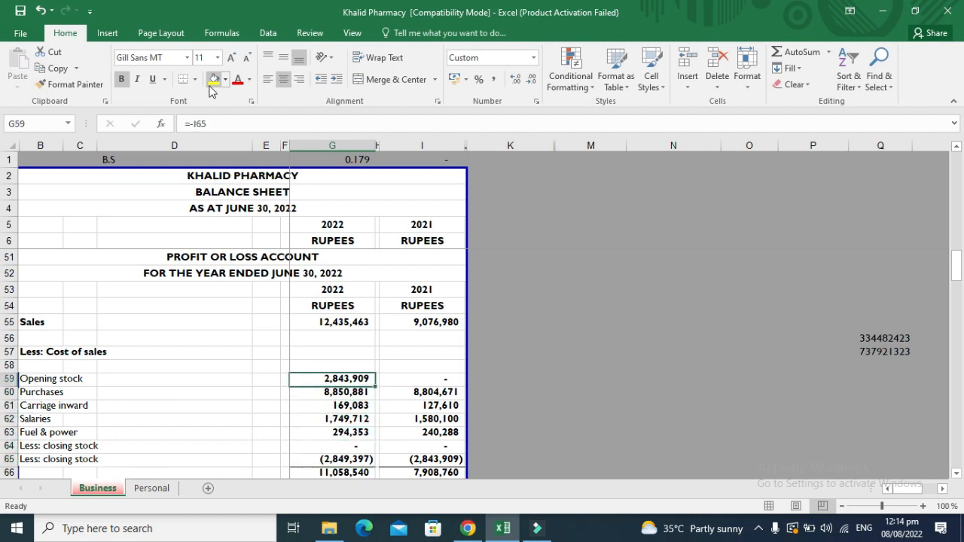
key("shift+Down")
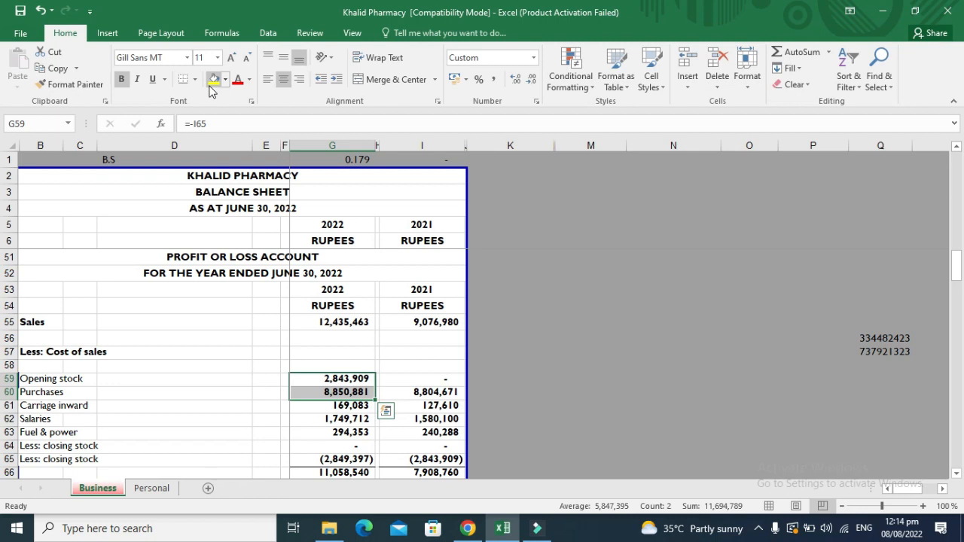
left_click(362, 458)
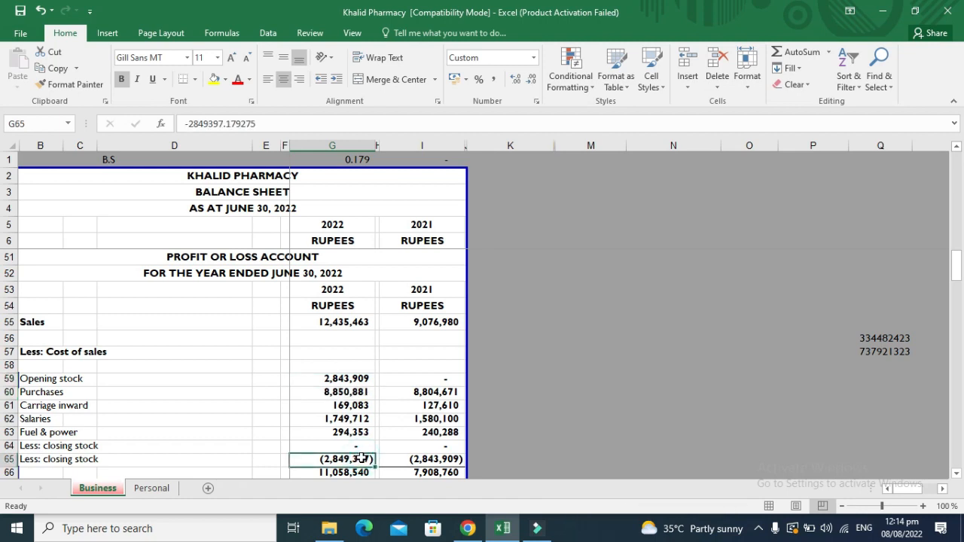
key("Up")
key("Up")
key("Up")
key("Up")
key("Up")
key("Up")
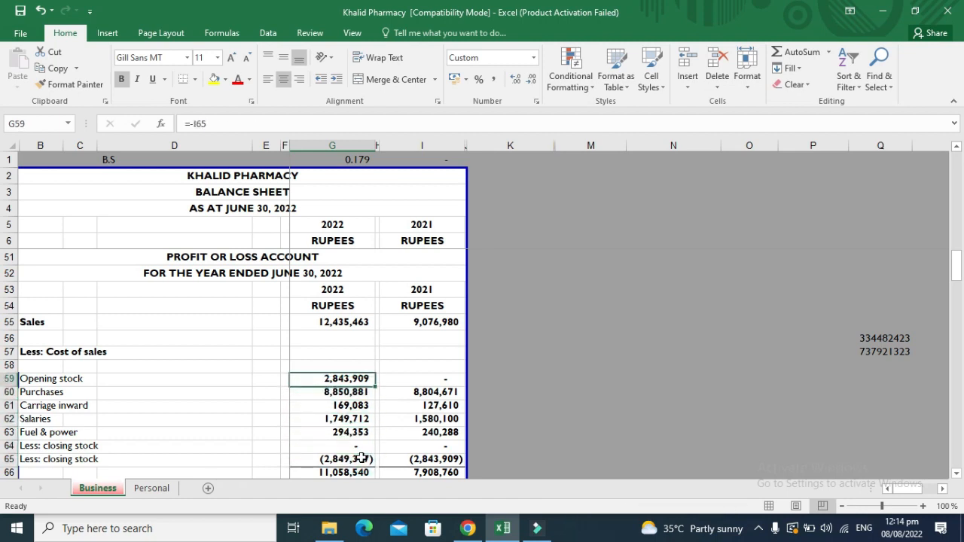
key("shift+Down")
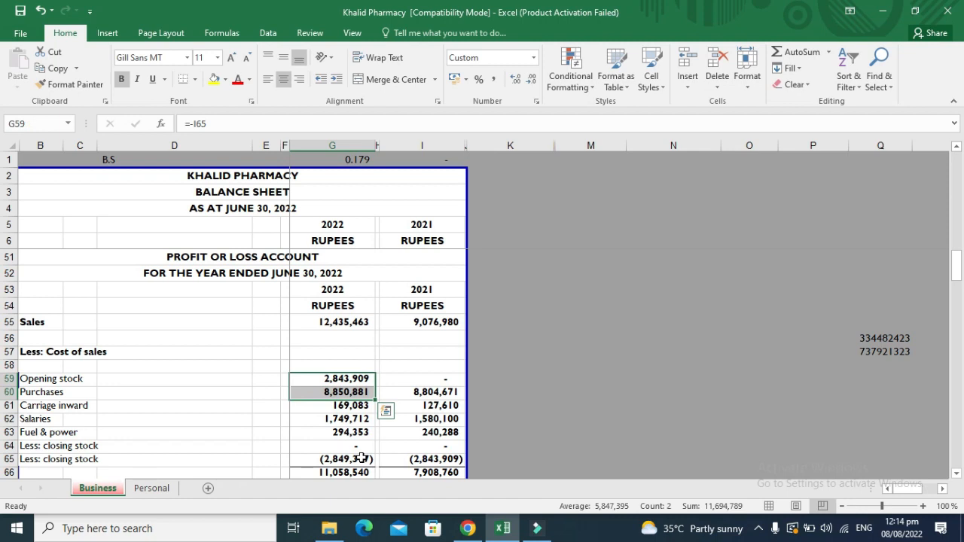
key("Down")
key("Down")
key("Down")
key("Down")
key("Down")
key("Down")
key("Down")
key("Down")
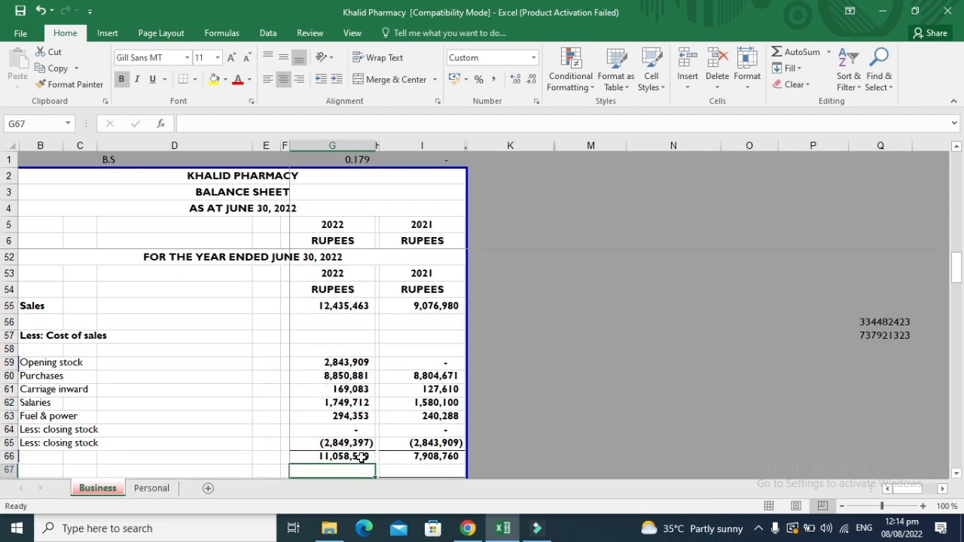
key("Up")
key("Down")
key("Down")
key("Down")
key("Up")
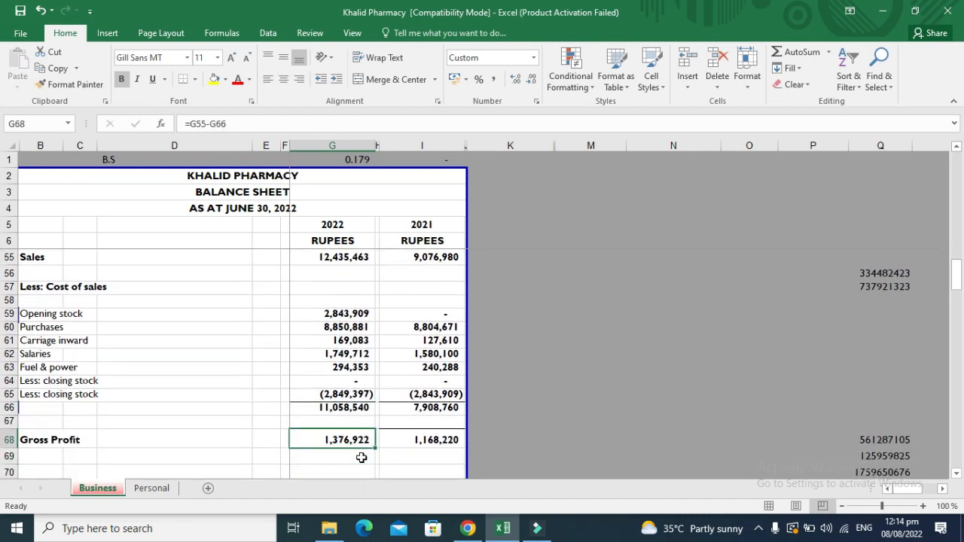
key("Up")
key("Up")
key("Up")
key("Up")
key("Up")
key("Up")
key("Up")
key("Up")
key("Up")
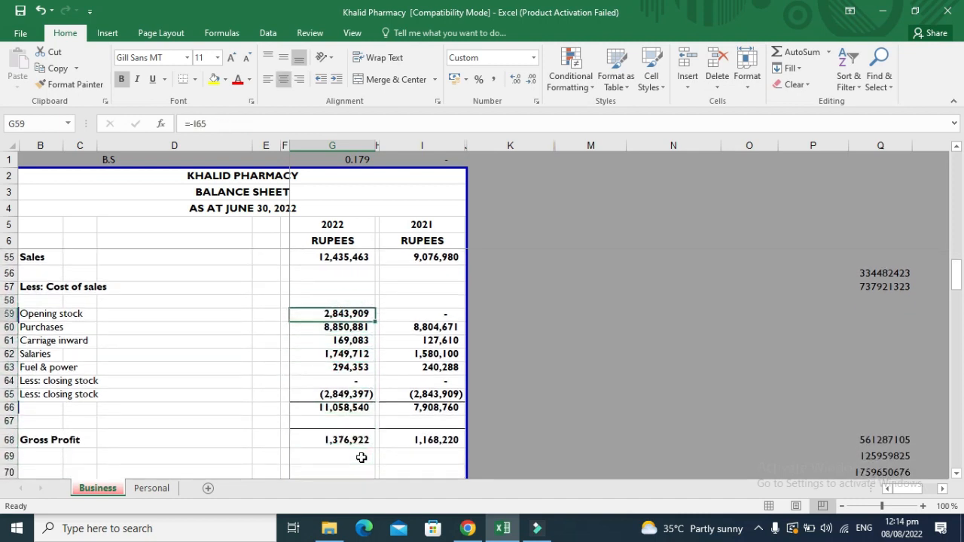
key("ctrl+Down")
key("Down")
key("Down")
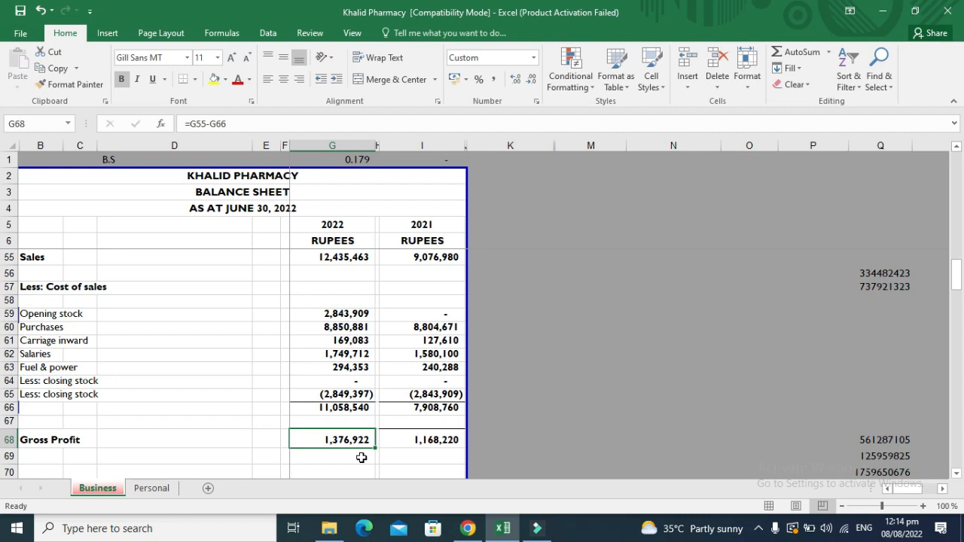
key("F2")
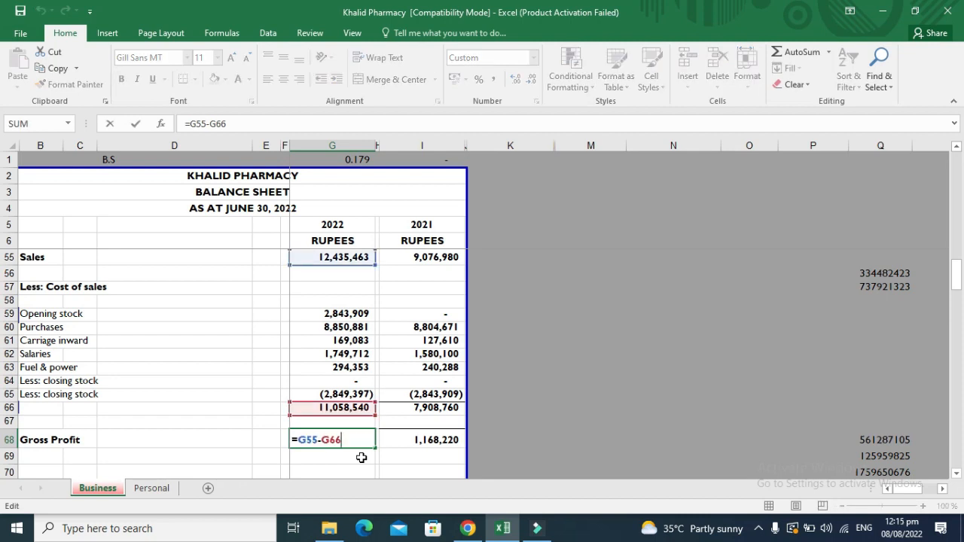
key("Escape")
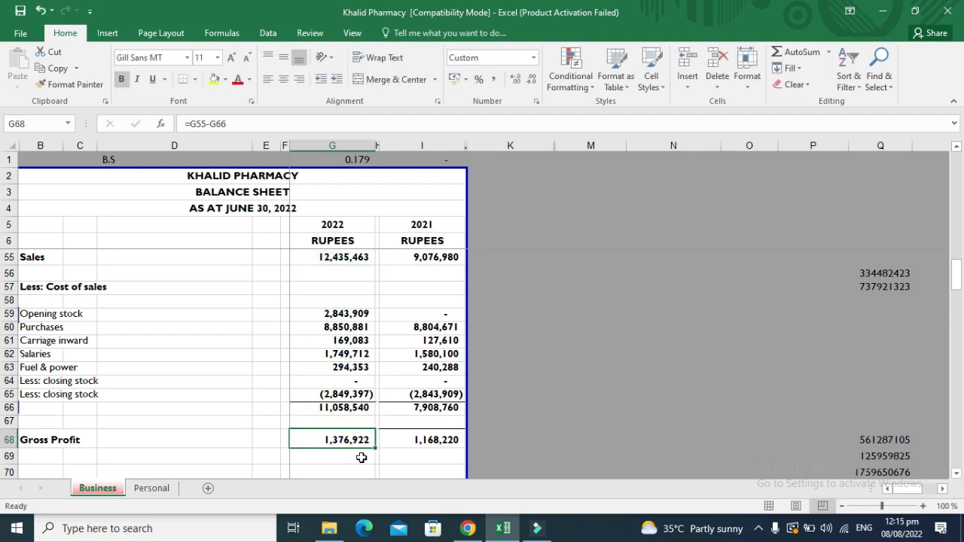
key("Down")
key("Down")
key("Down")
key("Down")
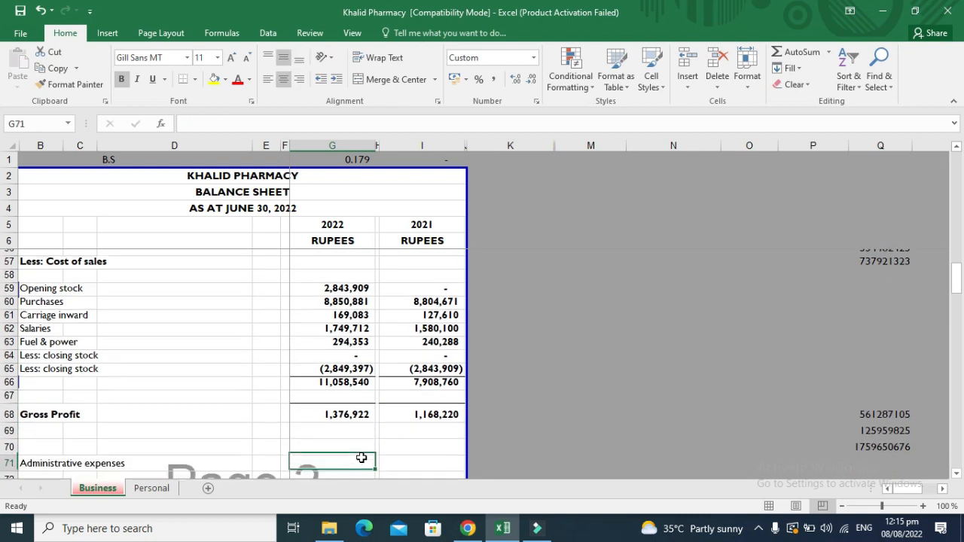
Bold the Administrative expenses heading in B71.
key("Left")
key("Left")
key("Left")
key("Left")
key("Up")
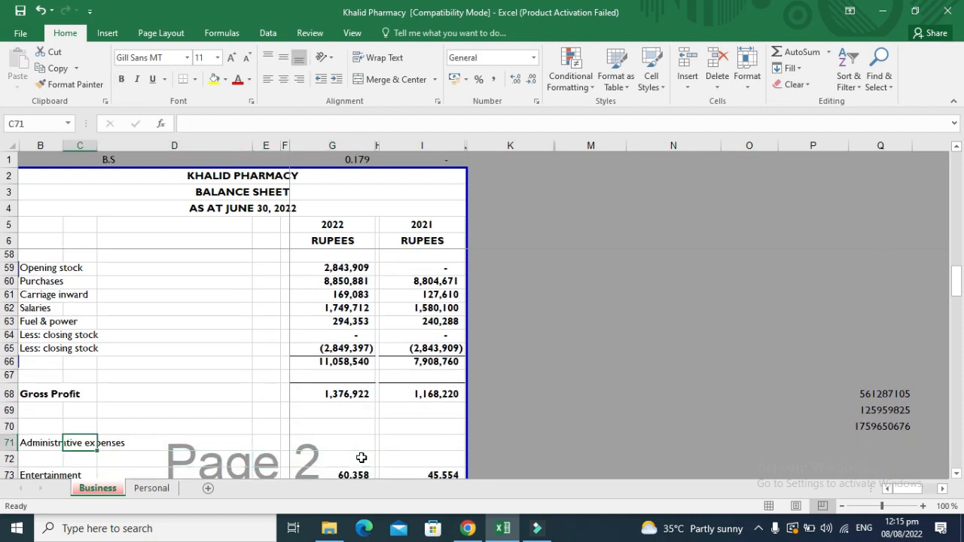
key("Left")
left_click(361, 458)
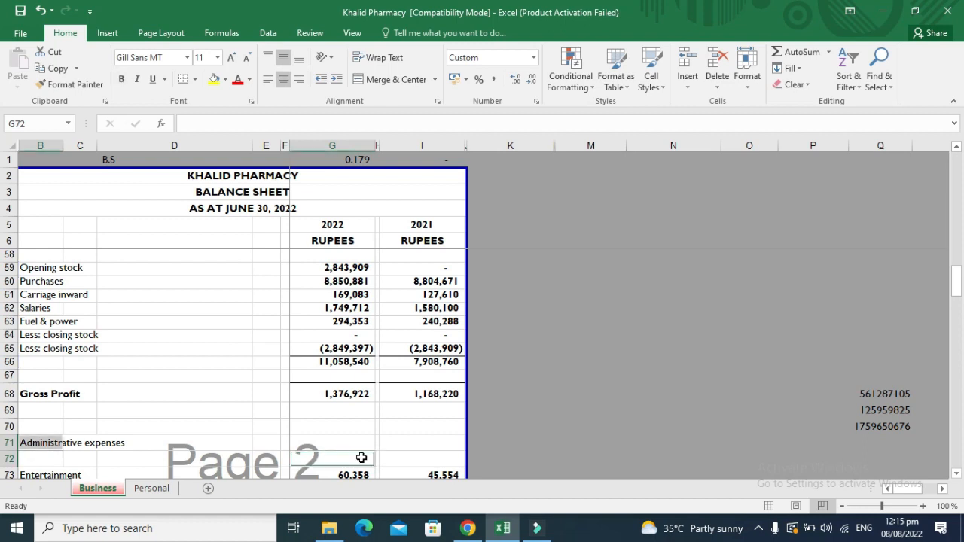
left_click(221, 440)
key("Left")
key("Left")
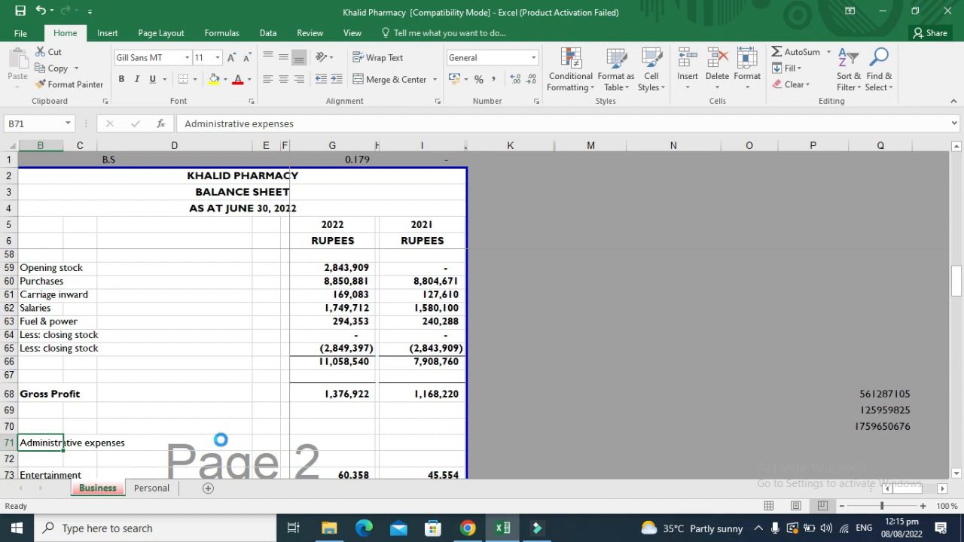
key("ctrl+b")
Review the administrative expense labels down to Repair &maintaince.
key("Down")
key("Down")
key("Down")
key("Down")
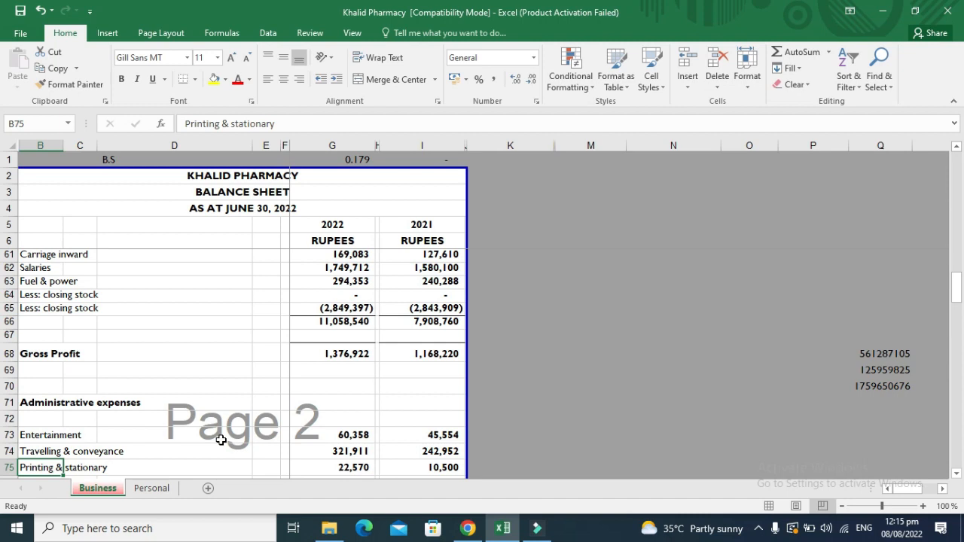
key("Down")
key("Down")
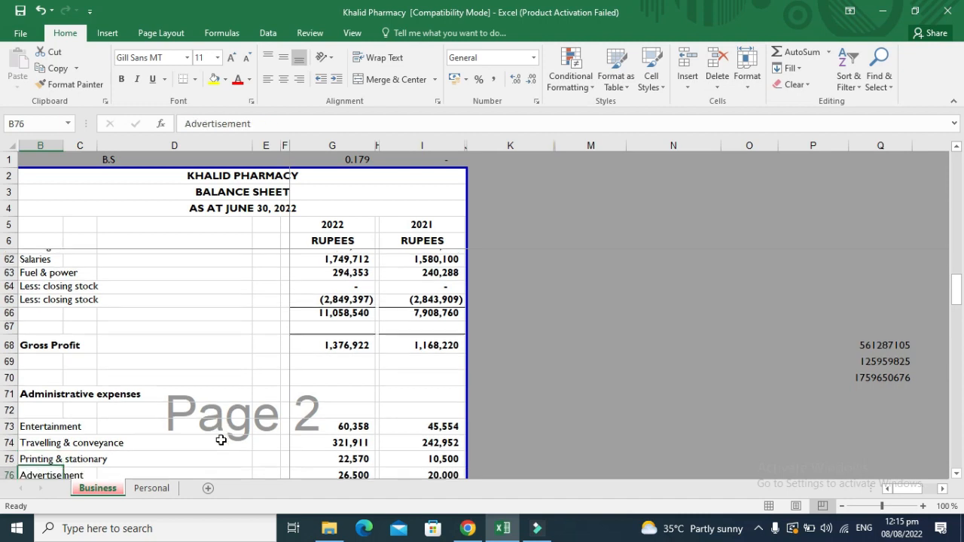
key("Up")
key("Down")
key("Down")
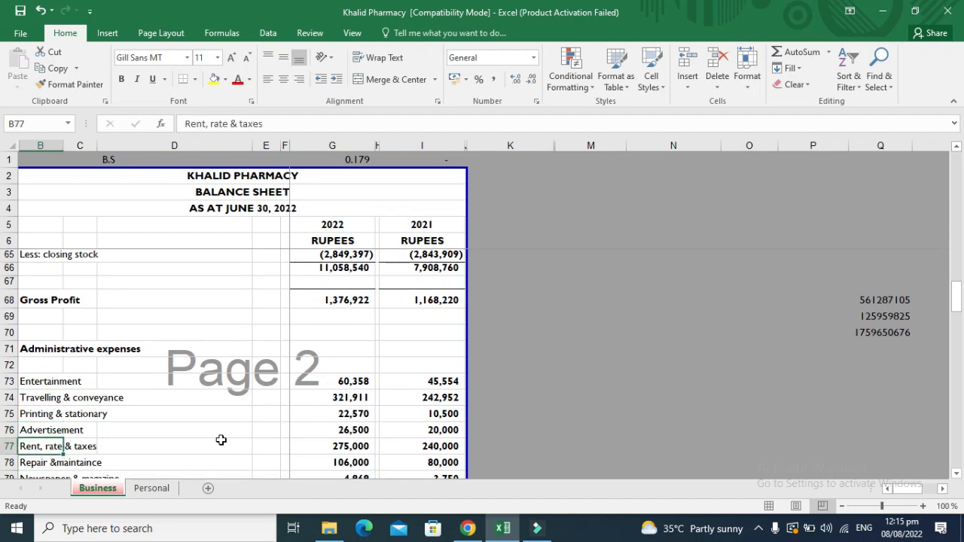
key("Down")
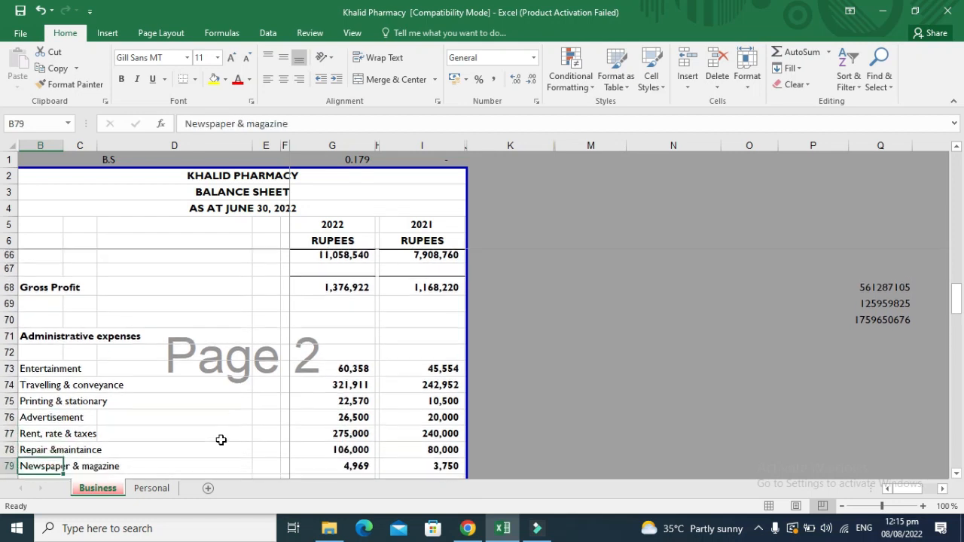
key("Up")
key("Down")
key("Down")
key("Down")
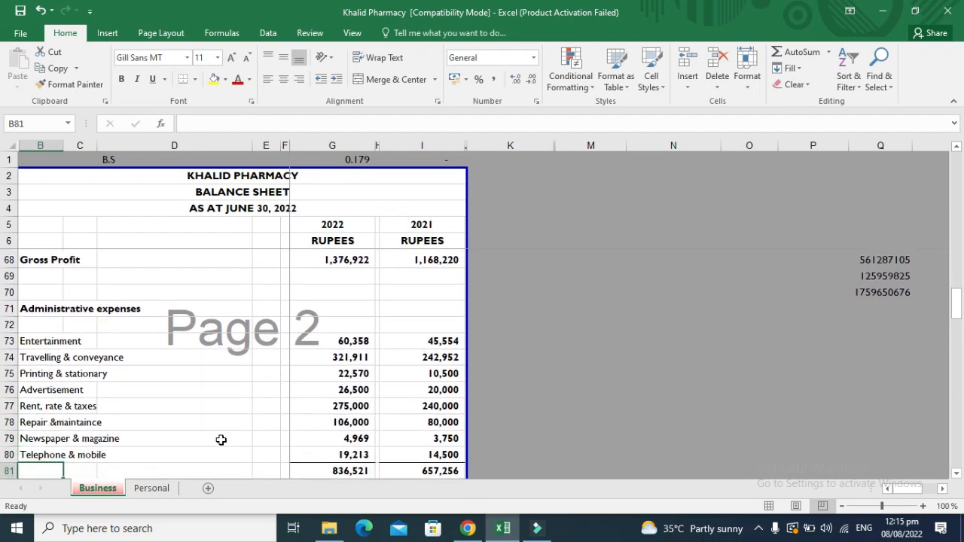
key("Up")
key("Up")
key("Up")
key("Up")
key("Down")
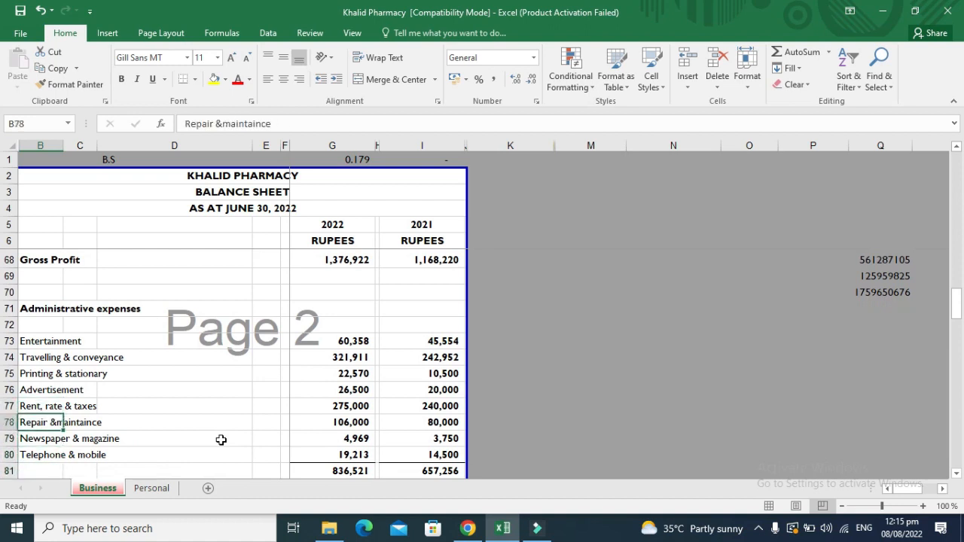
Insert a space after '&' so B78 reads 'Repair & maintaince'.
key("F2")
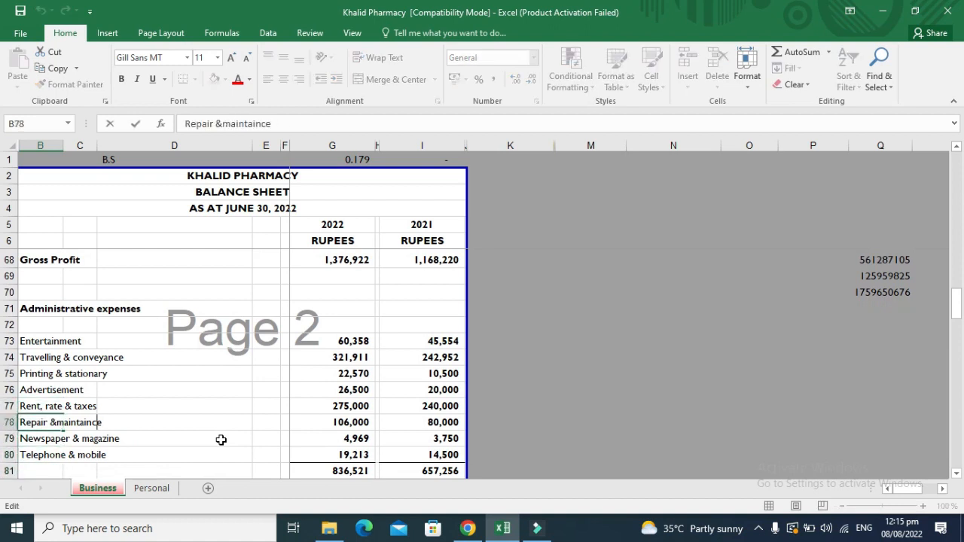
key("Left")
key("Left")
key("Left")
key("Left")
key("Left")
key("Left")
key("Left")
key("Left")
key("Left")
key("Left")
key("ctrl+Return")
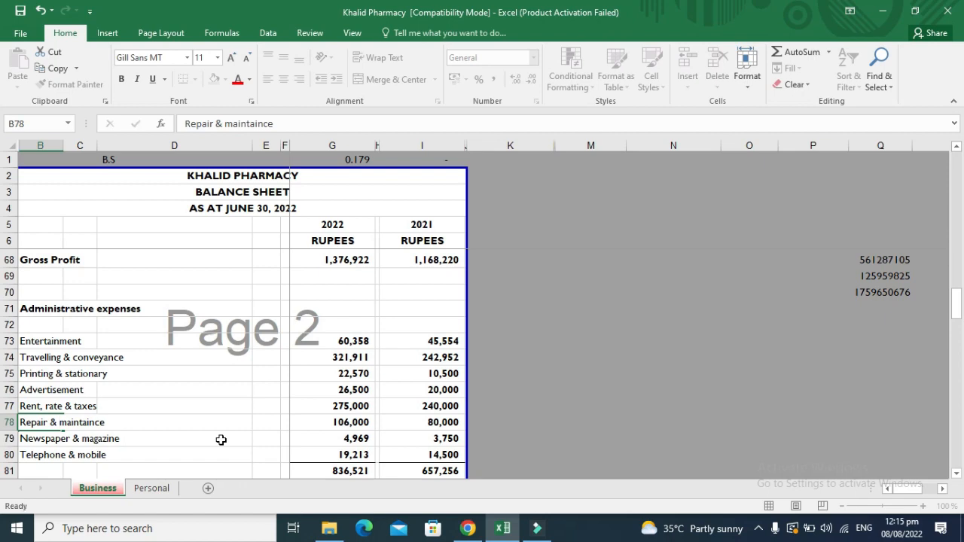
key("Up")
key("Up")
key("Up")
key("Up")
key("Up")
key("Up")
key("Up")
key("Up")
key("Up")
key("Up")
key("Up")
key("Up")
key("Up")
key("Up")
key("Up")
key("Up")
key("Up")
key("Up")
key("Up")
key("Up")
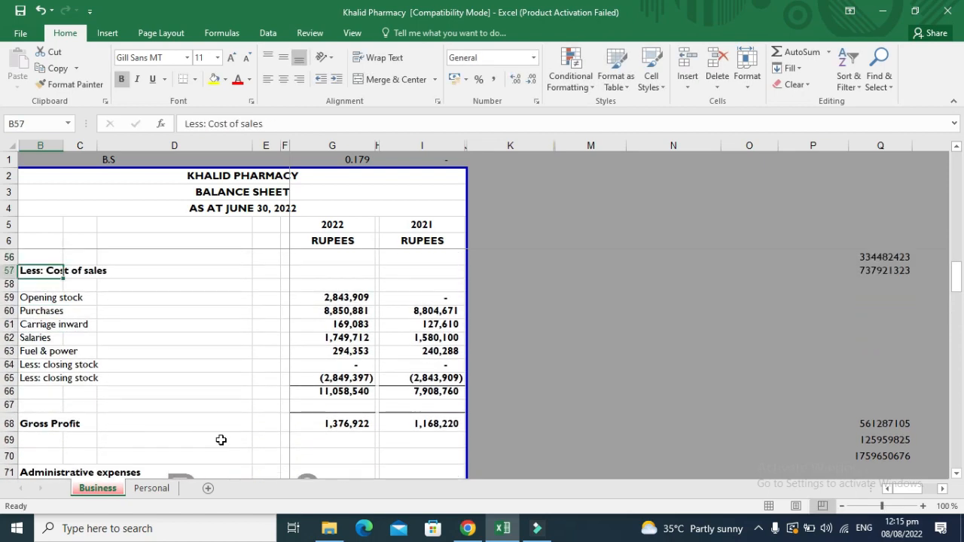
key("Down")
key("Down")
key("Down")
key("Down")
key("Down")
key("Down")
key("Down")
key("Down")
key("Down")
key("Down")
key("Down")
key("Down")
key("Down")
key("Down")
key("Down")
key("Down")
key("Down")
key("Down")
key("Down")
key("Down")
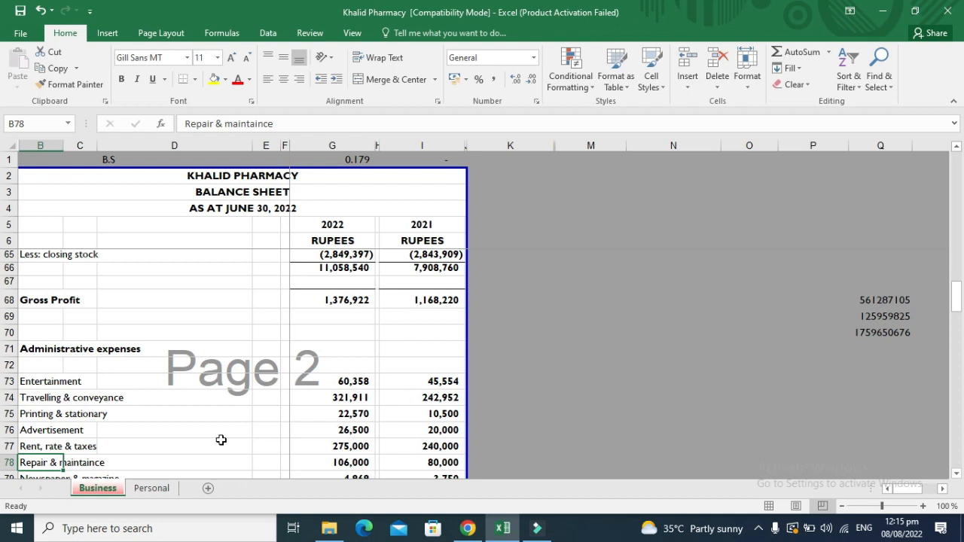
key("Up")
key("Up")
key("Up")
key("Up")
key("Up")
key("Up")
key("Right")
key("Right")
key("Right")
key("Right")
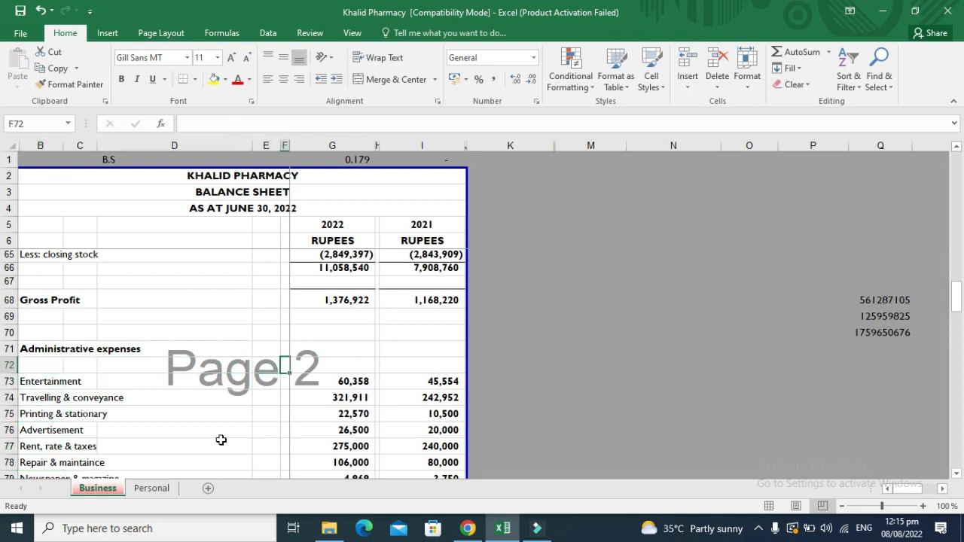
key("Down")
key("Right")
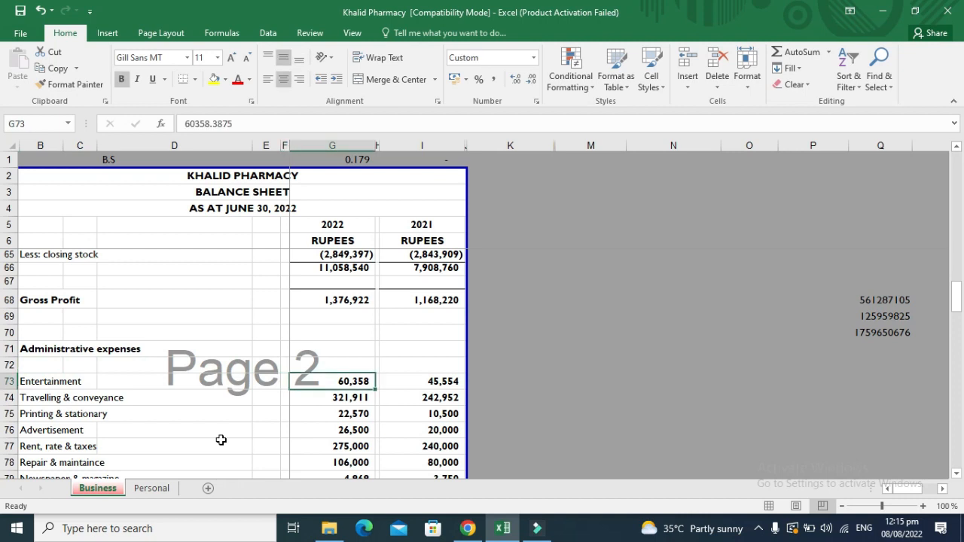
key("Down")
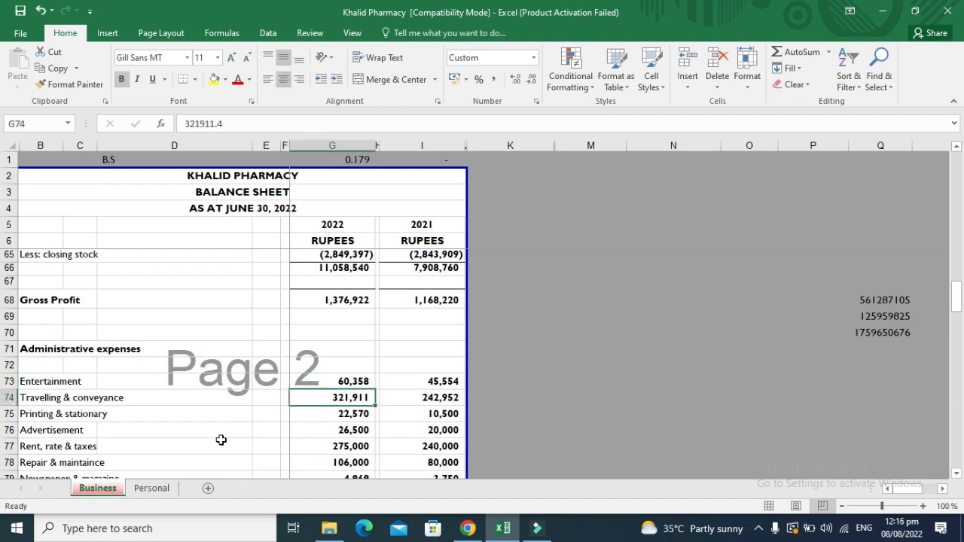
key("Down")
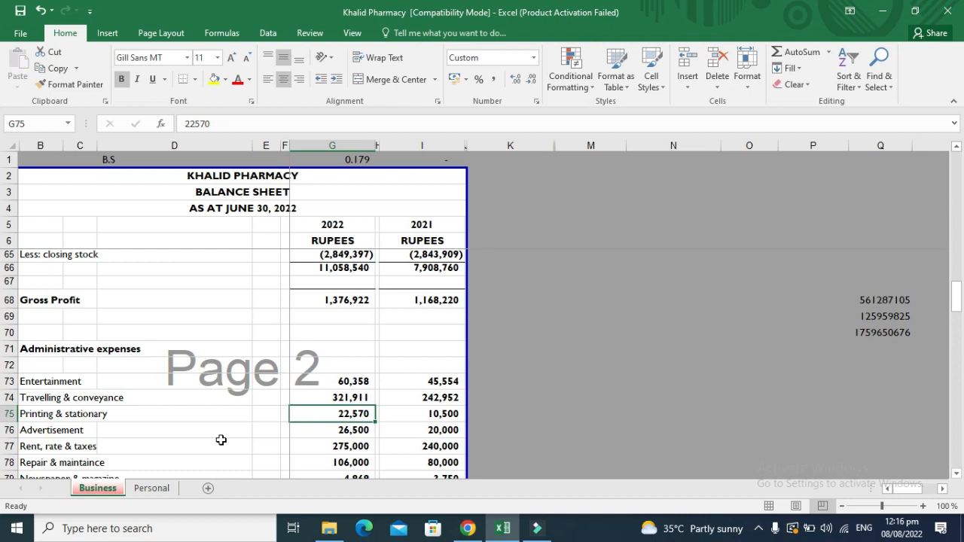
key("Down")
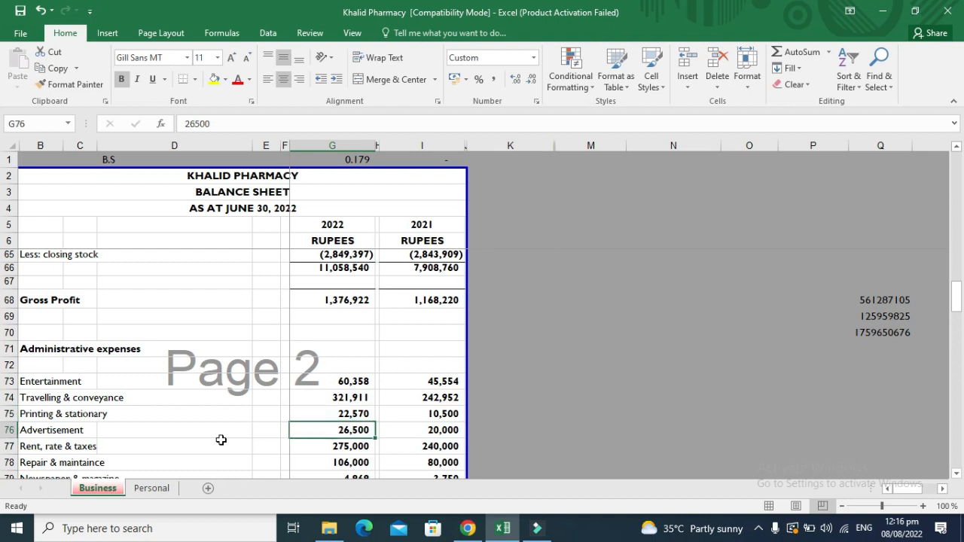
key("Down")
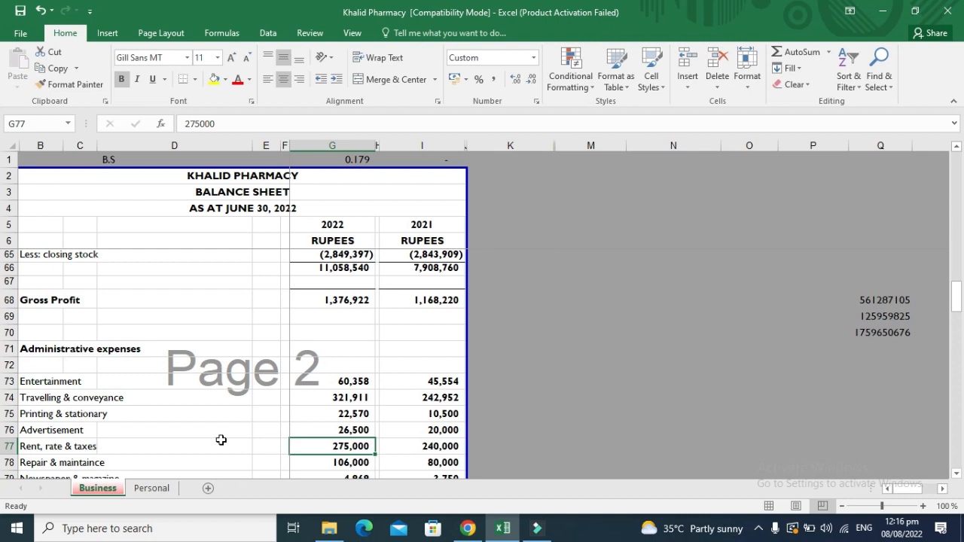
key("Down")
key("Down")
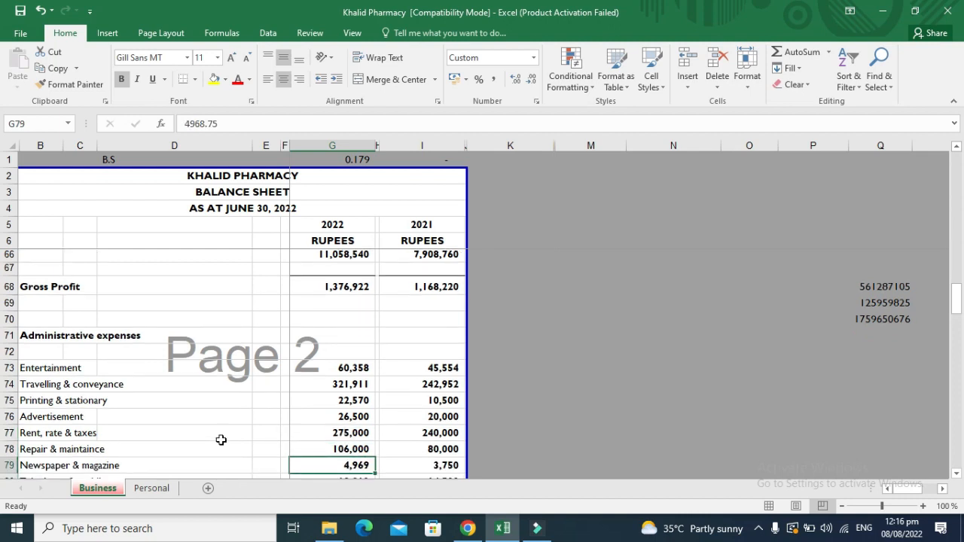
key("Down")
key("Down")
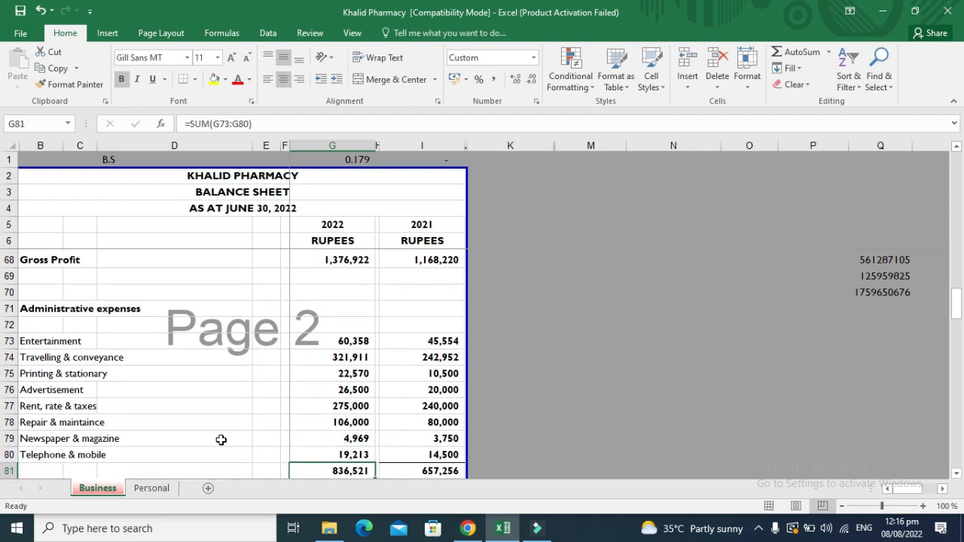
key("Up")
key("Up")
key("Up")
key("Up")
key("Up")
key("Up")
key("Up")
key("Up")
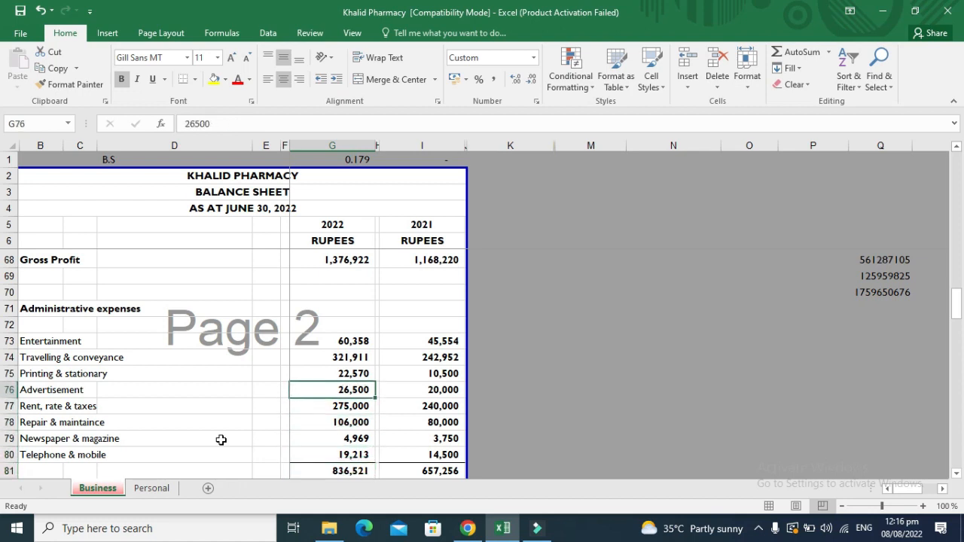
key("shift+Down")
key("shift+Down")
key("shift+Down")
key("shift+Down")
key("shift+Down")
key("shift+Down")
key("shift+Down")
key("shift+Down")
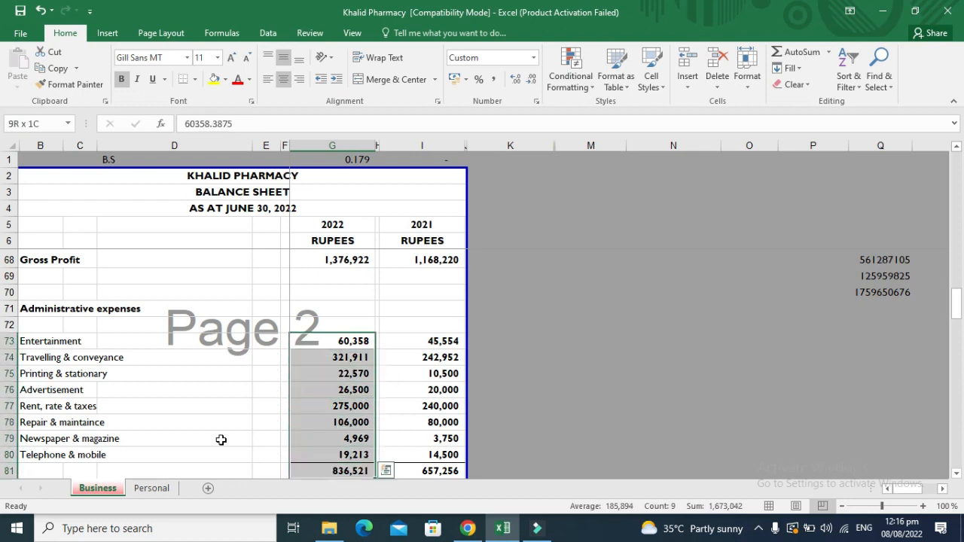
key("Down")
key("Down")
key("Down")
key("Down")
key("Down")
key("Down")
key("Down")
key("Down")
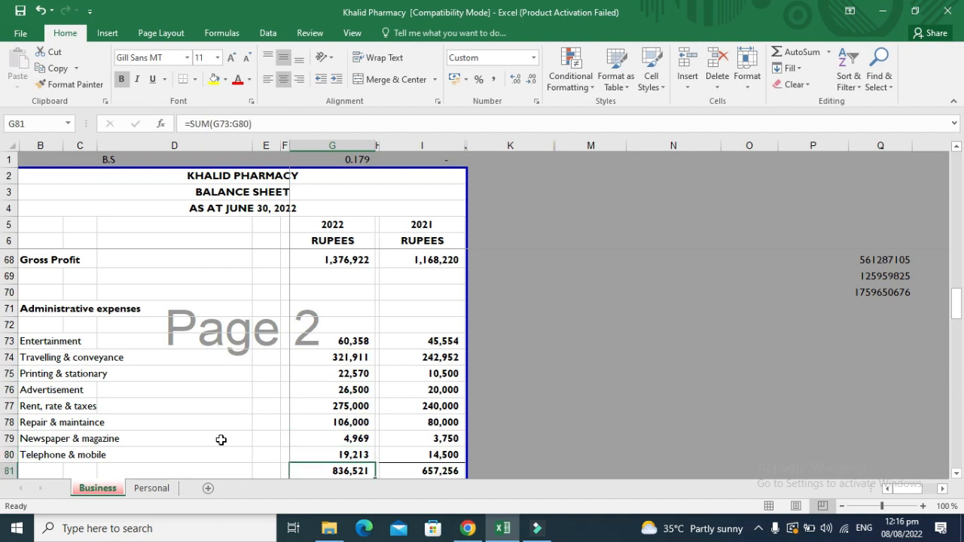
key("F2")
key("Escape")
Confirm the operating income formula in G83 is =G68-G81, leaving it unchanged.
key("Down")
scroll(221, 440, "down", 1)
key("Down")
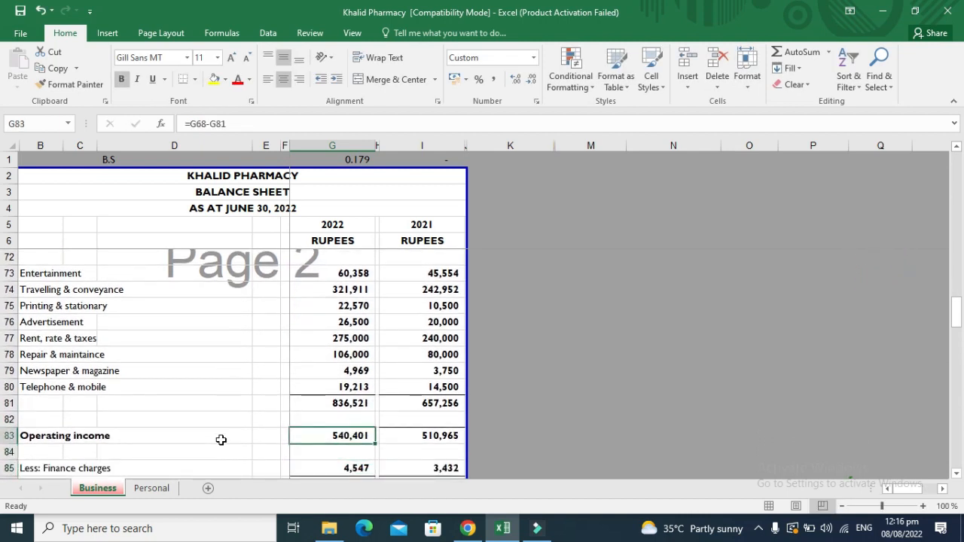
key("F2")
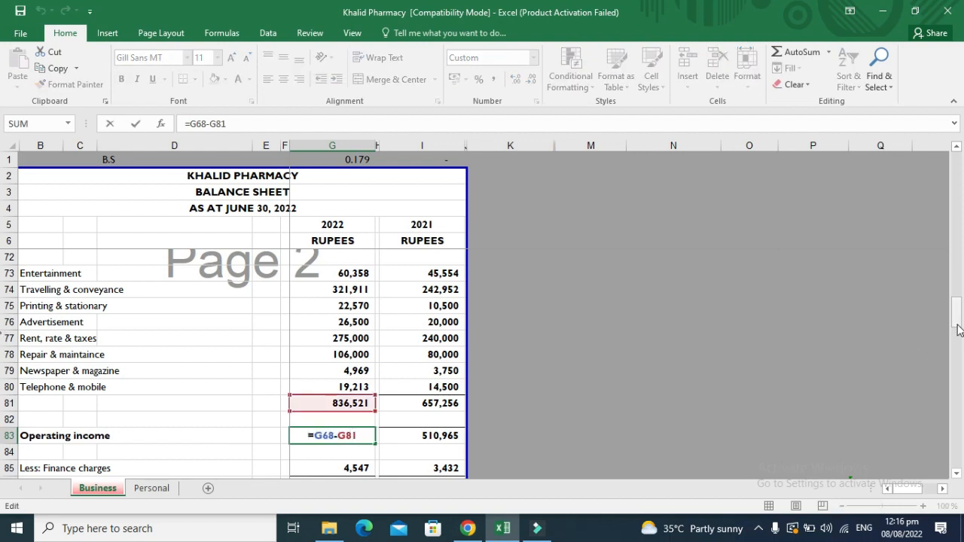
left_click_drag(958, 327, 957, 322)
key("Return")
Append '(Bank Charges)' to the Less: Finance charges label in B85.
key("Down")
key("Down")
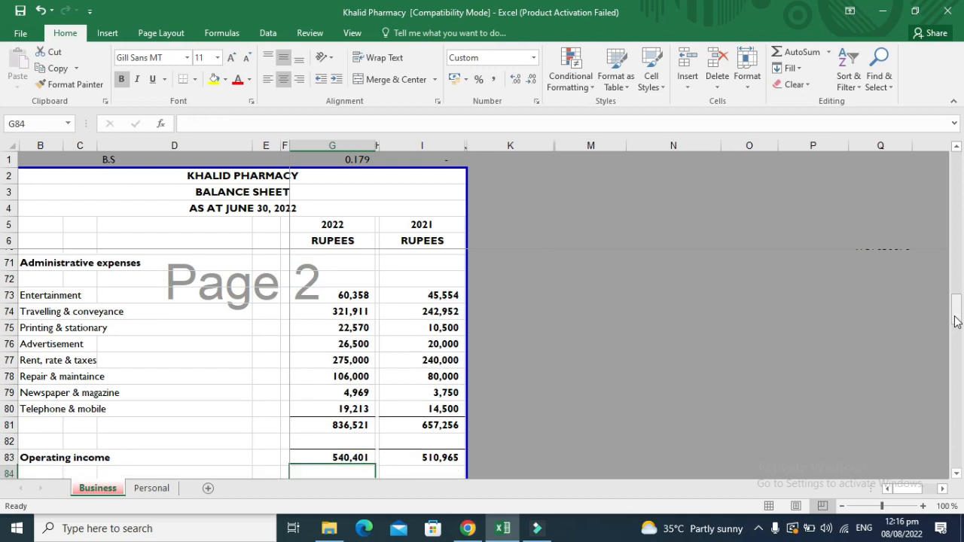
key("Up")
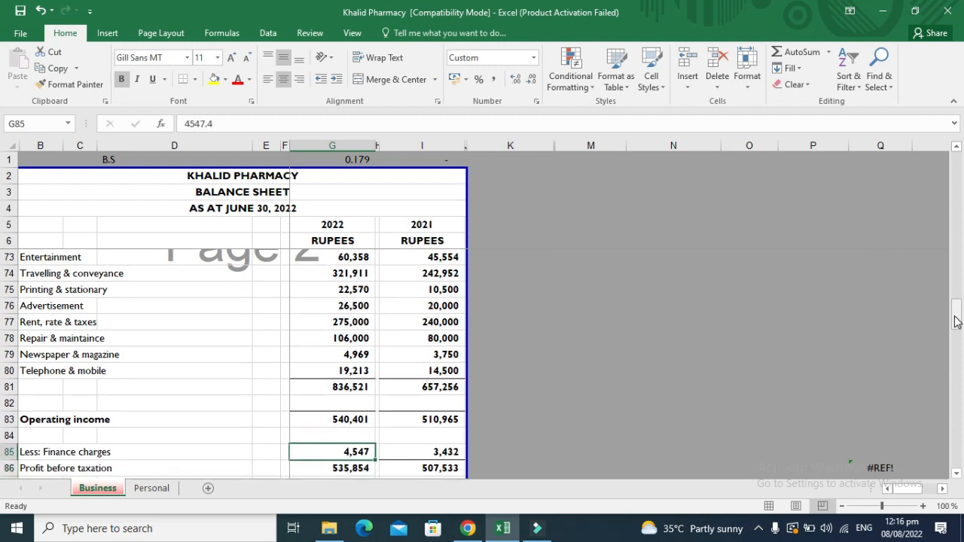
key("Left")
key("Left")
key("Left")
key("Left")
key("Left")
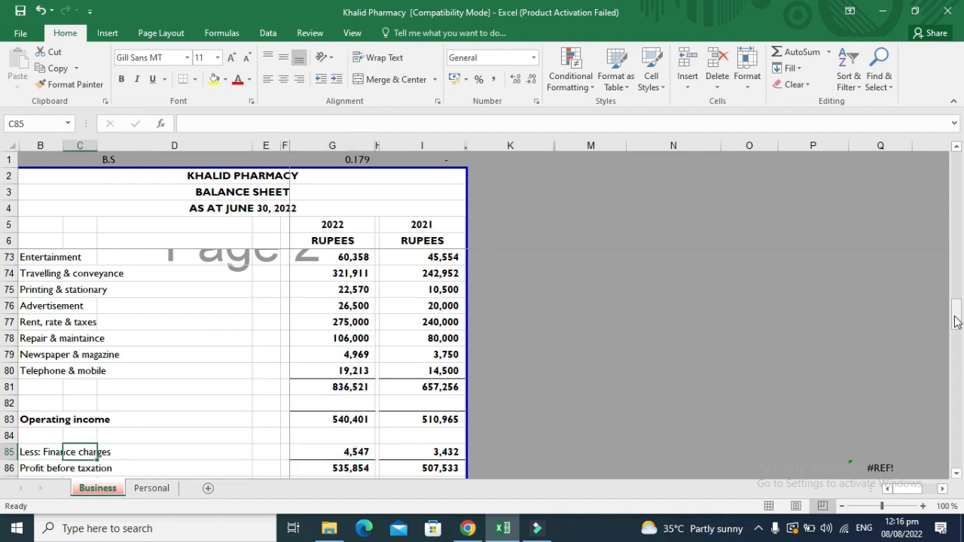
key("F2")
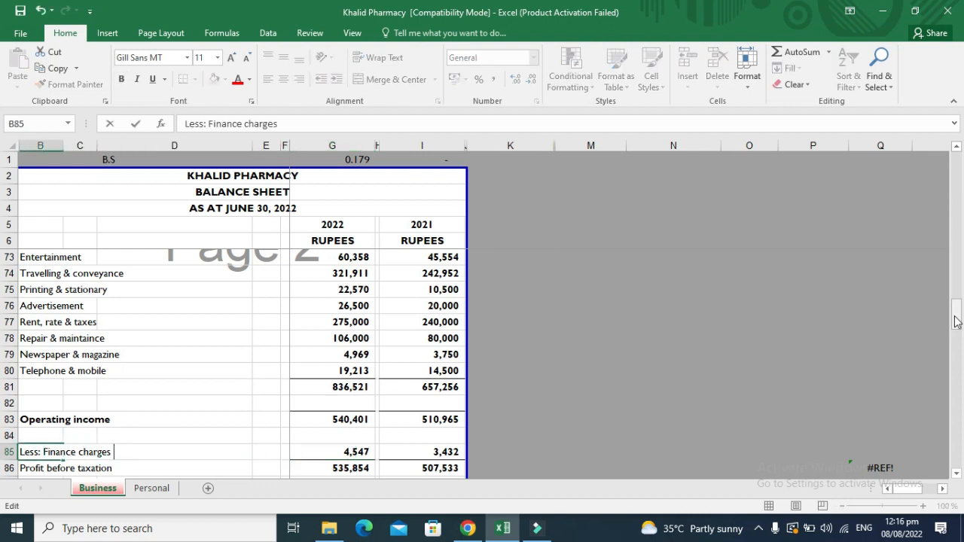
type("(Ba")
type("nk ")
type("C")
type("harges")
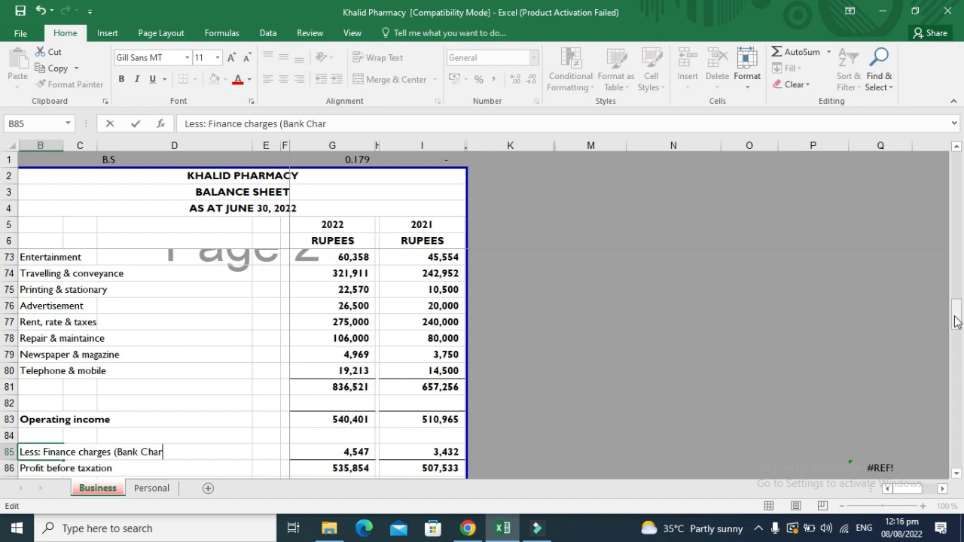
type(")")
key("Return")
key("Down")
key("Down")
key("Up")
key("Up")
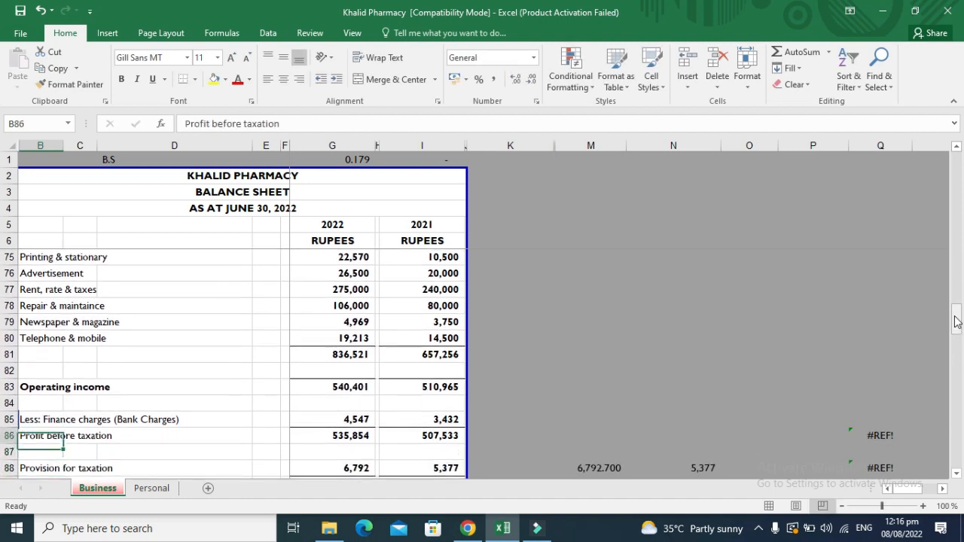
key("Right")
key("Right")
key("Right")
key("Right")
key("Right")
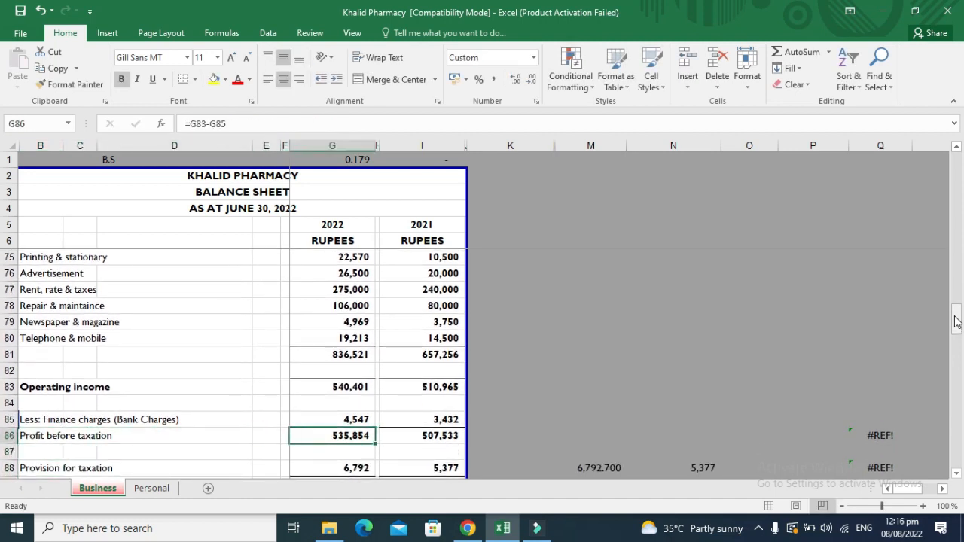
key("F2")
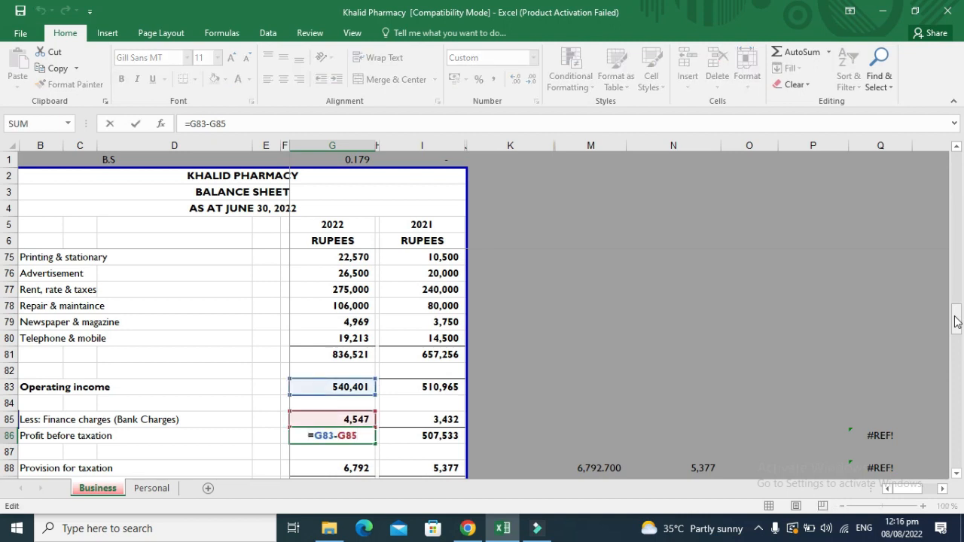
key("ctrl+Return")
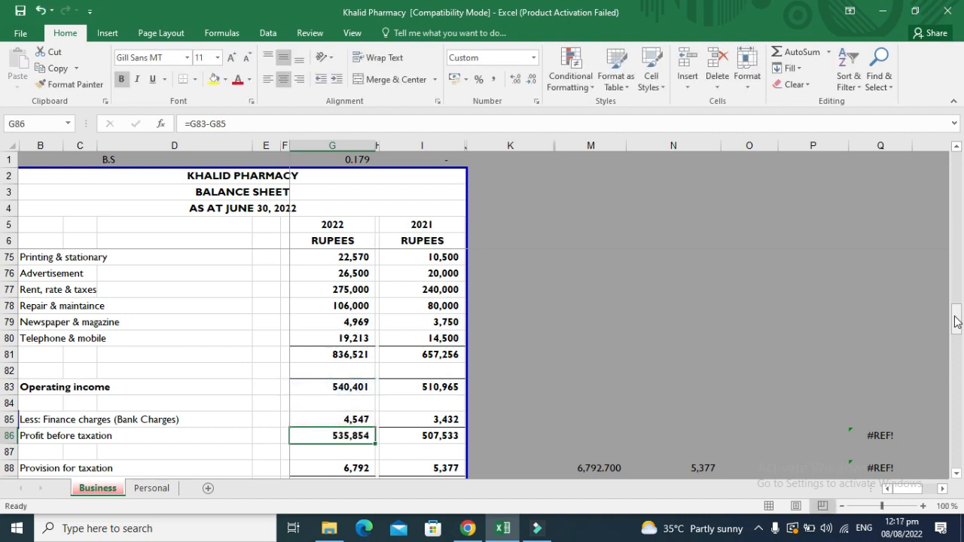
key("Down")
key("Down")
key("Down")
key("Down")
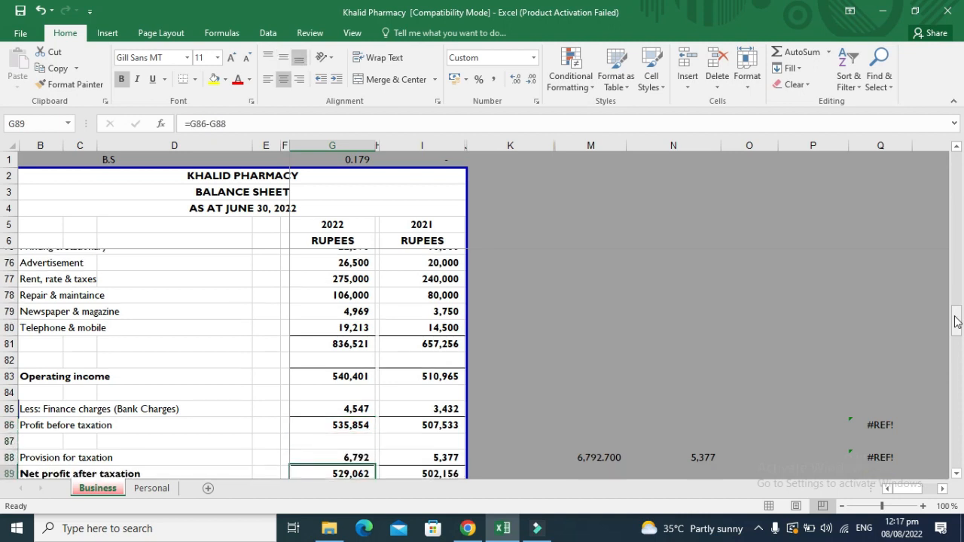
key("Up")
key("Up")
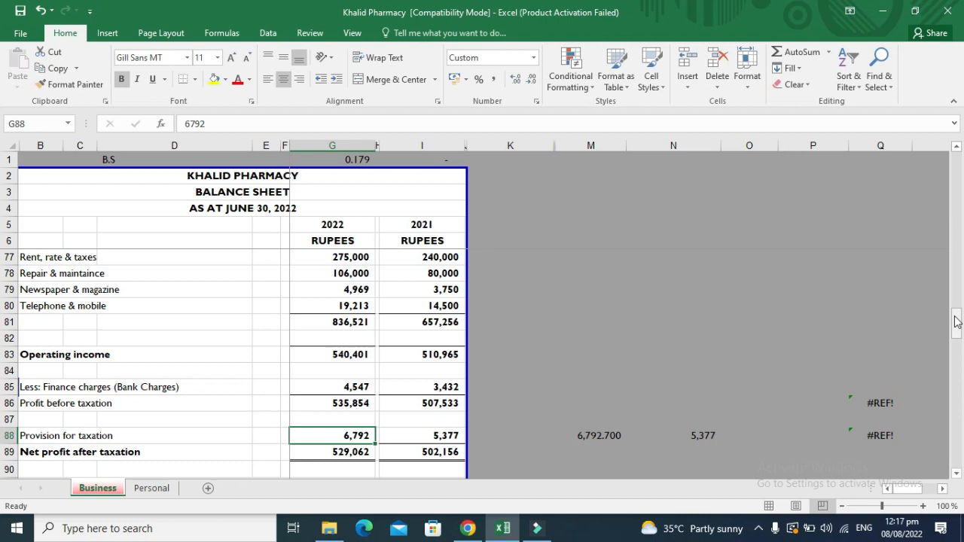
key("Right")
key("Right")
key("Right")
key("Right")
key("Right")
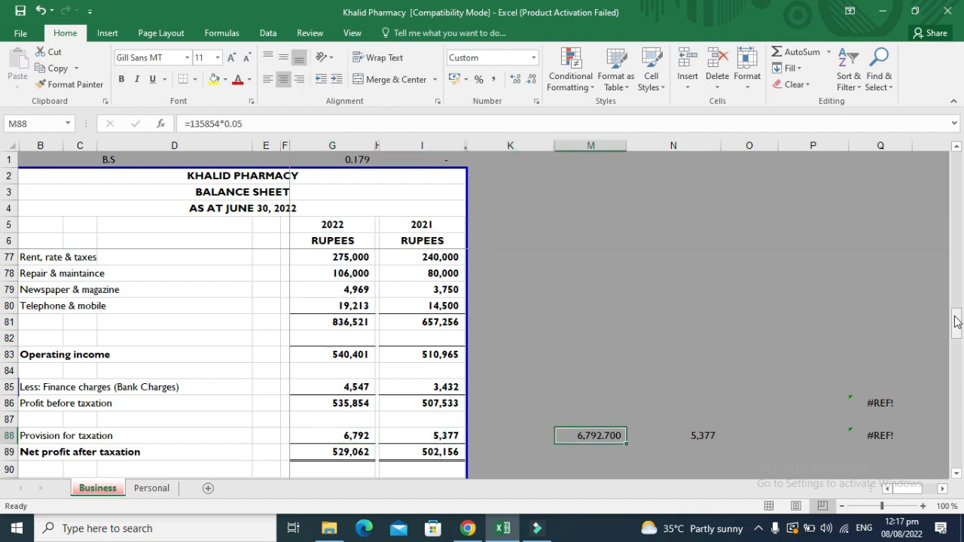
key("F2")
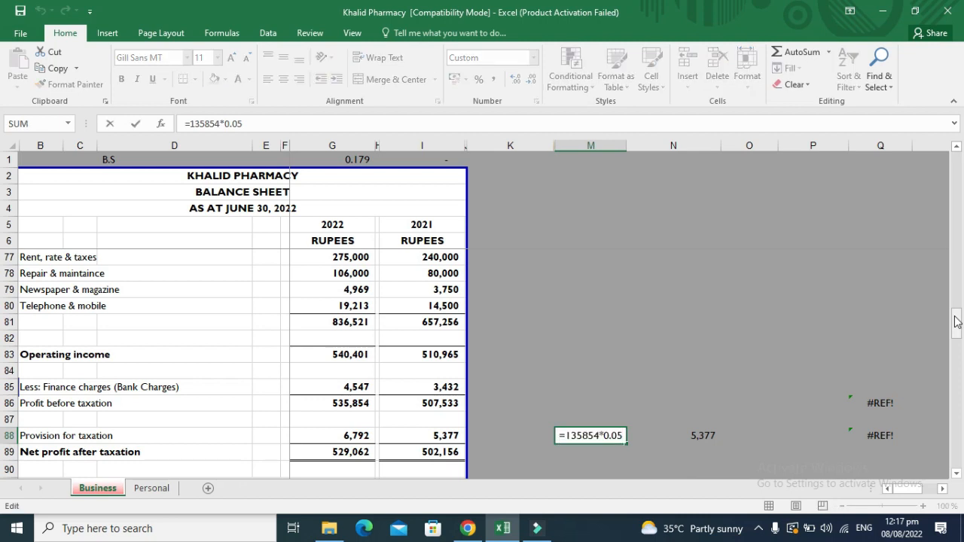
key("Left")
key("Left")
key("Left")
key("Left")
key("Left")
key("Left")
key("Left")
key("Left")
key("Left")
key("Left")
key("Left")
key("Right")
key("Right")
key("Right")
key("Right")
key("Right")
key("ctrl+Return")
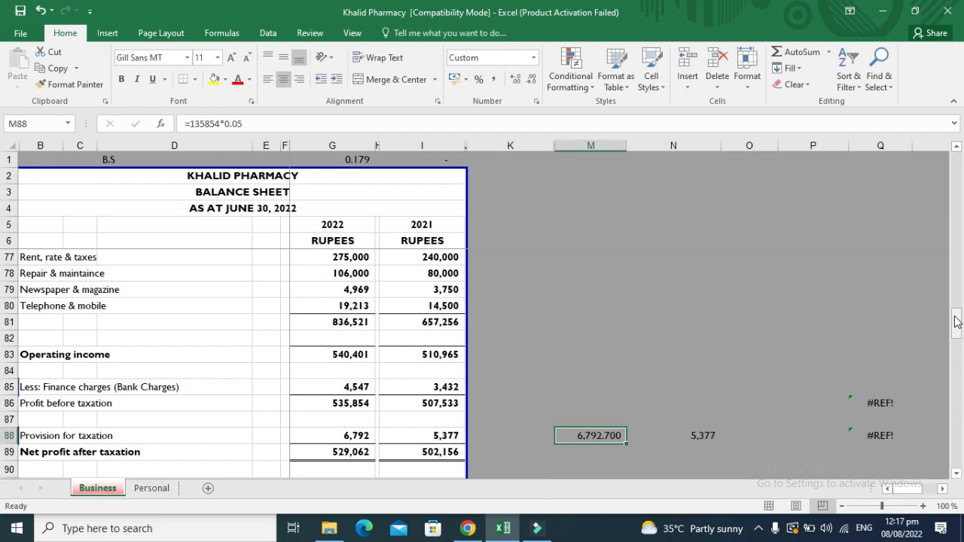
key("Left")
key("Left")
key("Left")
key("Left")
key("Left")
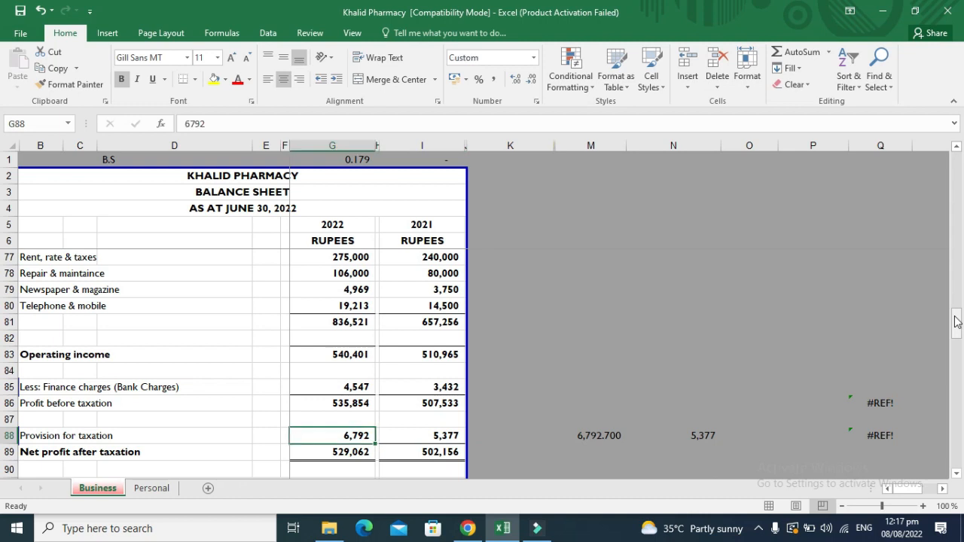
key("Right")
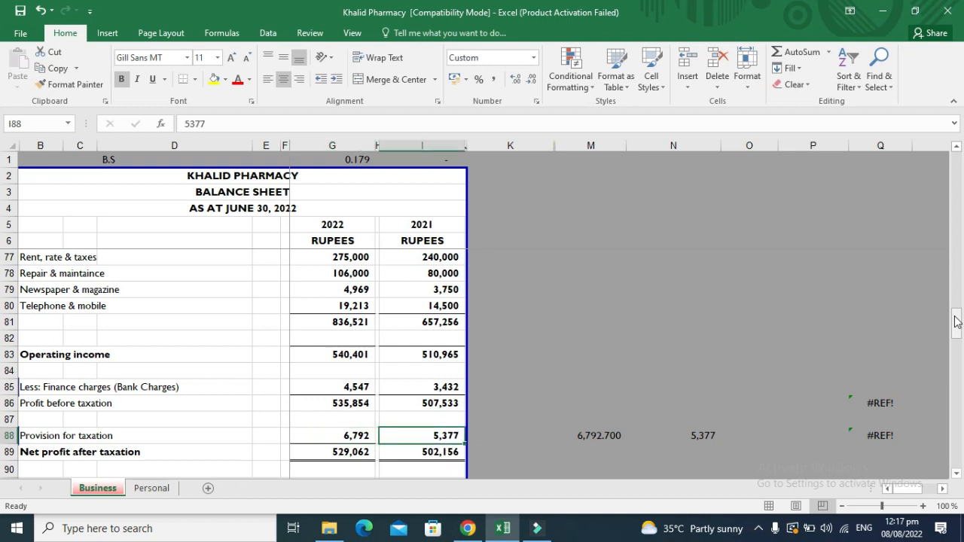
key("Up")
key("Up")
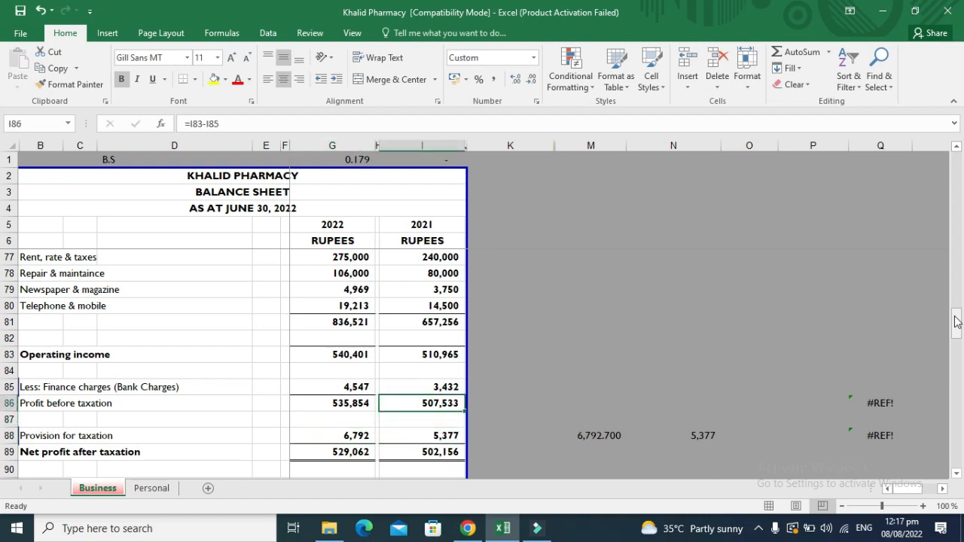
key("Up")
key("Up")
key("Up")
key("Up")
key("Up")
key("Up")
key("Up")
key("Up")
key("Up")
key("Up")
key("Up")
key("Up")
key("Down")
key("Down")
key("Down")
key("Down")
key("Down")
key("Down")
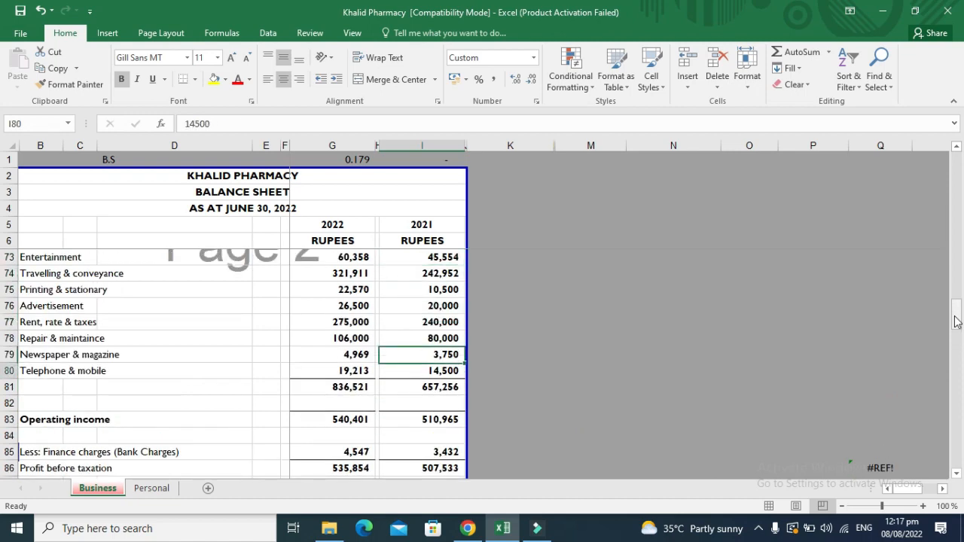
Review the balance sheet's current assets, accrued expenses and provision for taxation links.
key("Down")
key("Down")
key("Down")
key("Down")
key("Down")
key("Down")
key("Down")
key("Down")
key("Down")
key("Down")
key("Down")
key("Down")
key("Down")
key("Down")
key("Down")
key("Down")
key("Down")
key("Down")
key("Down")
key("Down")
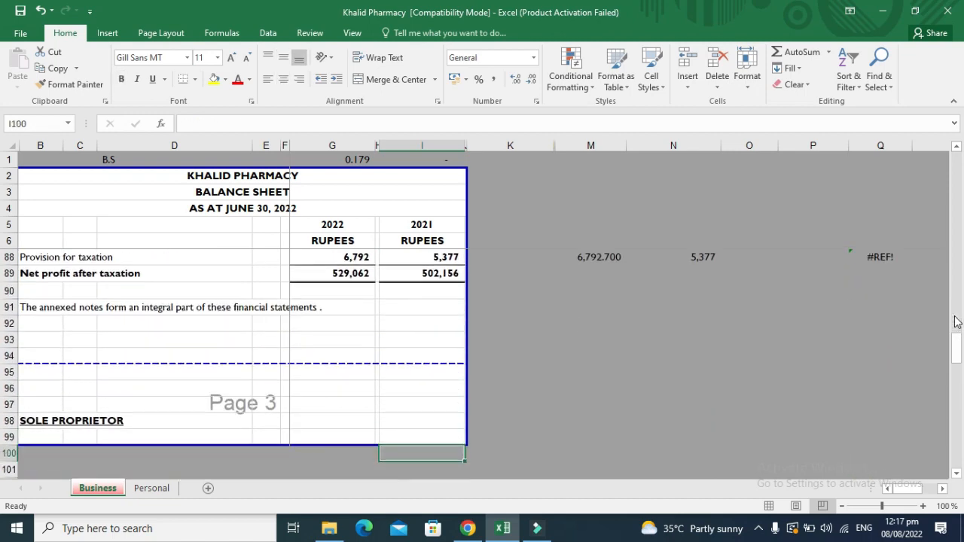
key("Up")
key("Up")
key("Up")
key("Up")
key("Up")
key("Up")
key("Up")
key("Up")
key("Up")
key("Up")
key("Up")
key("Up")
key("Up")
key("Up")
key("Up")
key("Up")
key("Up")
key("Up")
key("Up")
key("Up")
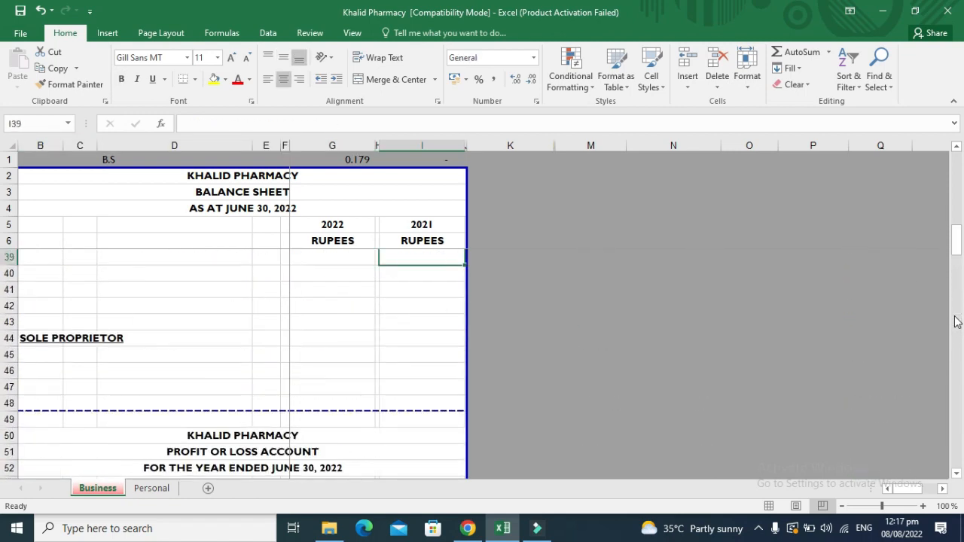
key("Up")
key("Up")
key("Up")
key("Up")
key("Up")
key("Up")
key("Up")
key("Up")
key("Up")
key("Up")
key("Up")
key("Up")
key("Up")
key("Up")
key("Up")
key("Up")
key("Up")
key("Up")
key("Up")
key("Up")
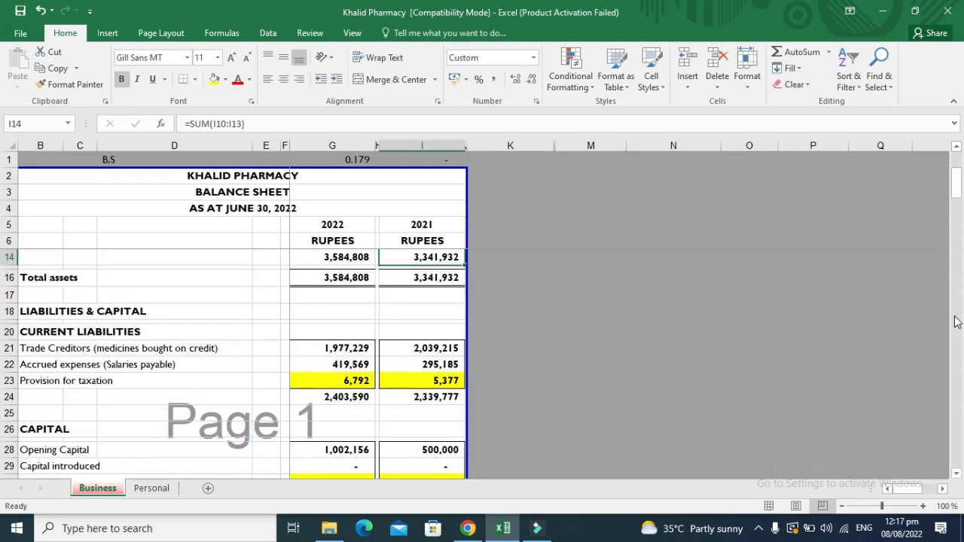
key("Up")
key("Up")
key("Up")
key("Up")
key("Up")
key("Up")
key("Up")
key("Up")
key("Up")
key("Up")
key("Up")
key("Down")
key("Down")
key("Down")
key("Down")
key("Down")
key("Down")
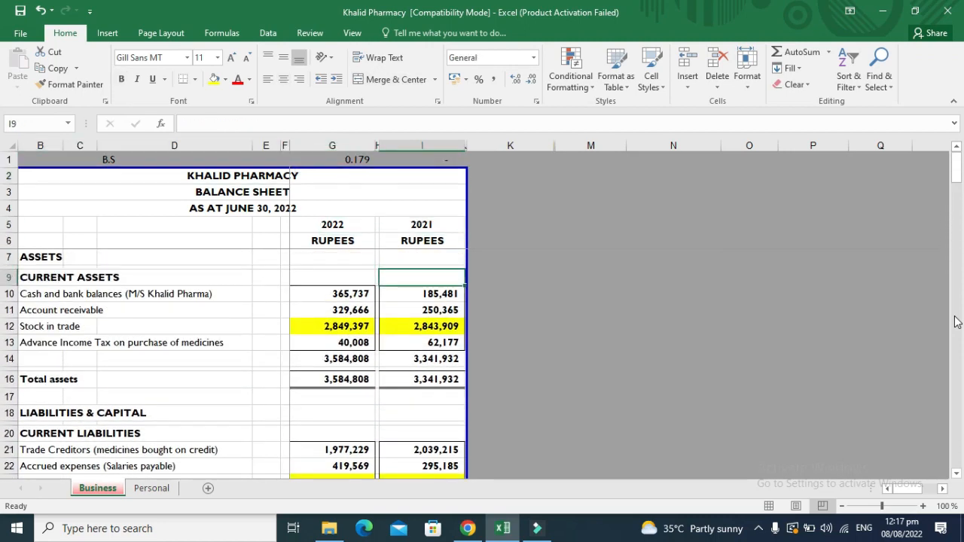
key("Down")
key("Down")
key("Down")
key("Down")
key("Down")
key("Down")
key("Down")
key("Down")
key("Down")
key("Down")
key("Down")
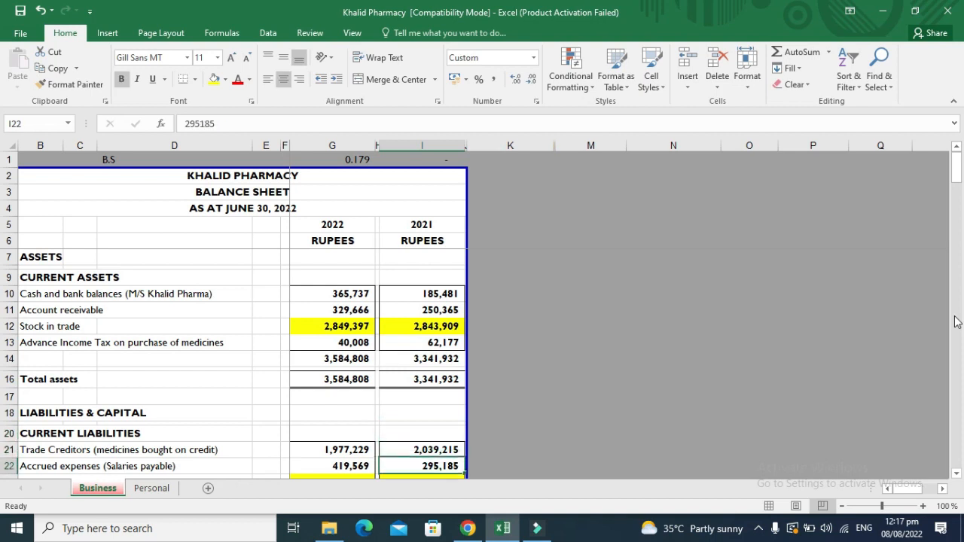
key("Left")
key("Left")
key("Down")
key("Down")
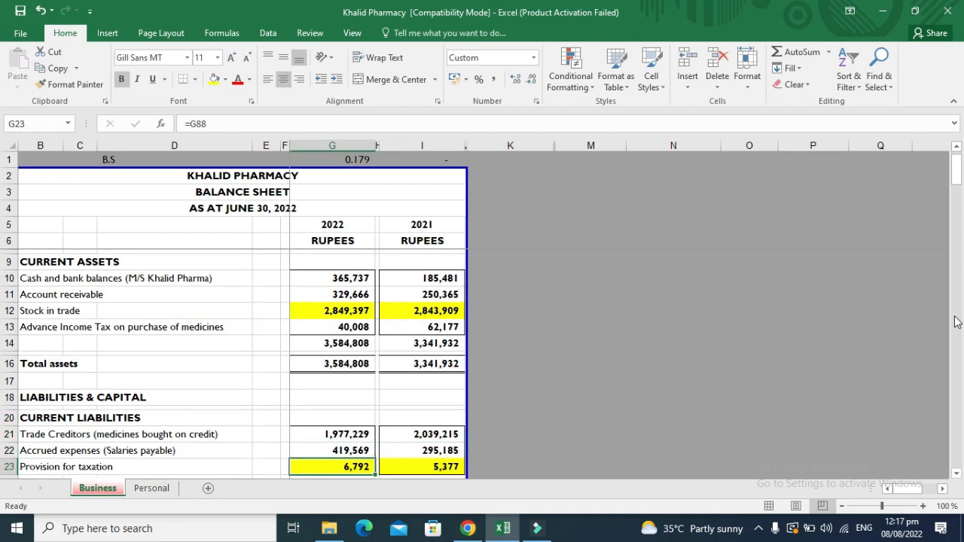
key("Up")
key("Up")
key("Up")
key("Up")
key("Up")
key("Up")
key("Up")
key("Up")
key("Up")
key("Up")
key("Up")
key("Up")
key("Up")
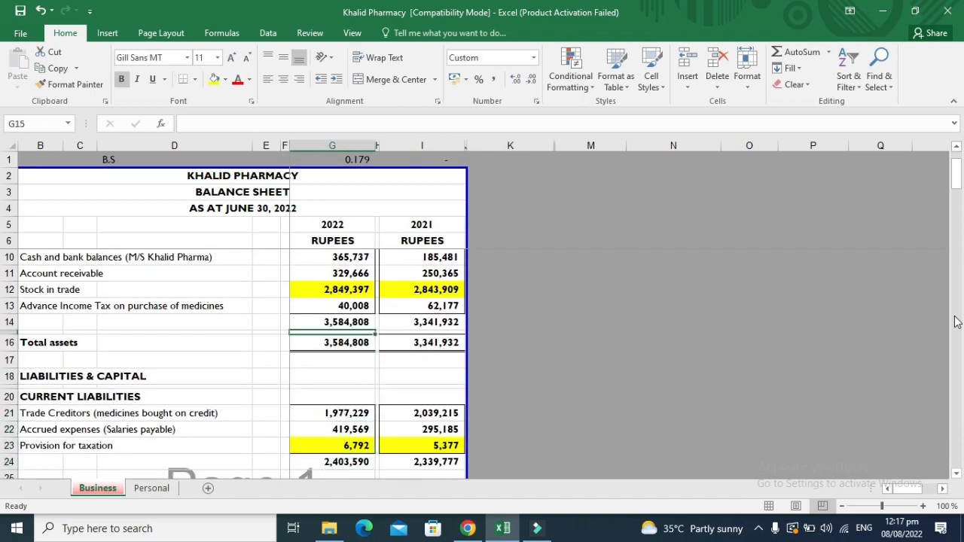
Jump from 2022 Stock in trade to its precedent, the closing stock in G65.
key("Down")
key("Down")
key("Down")
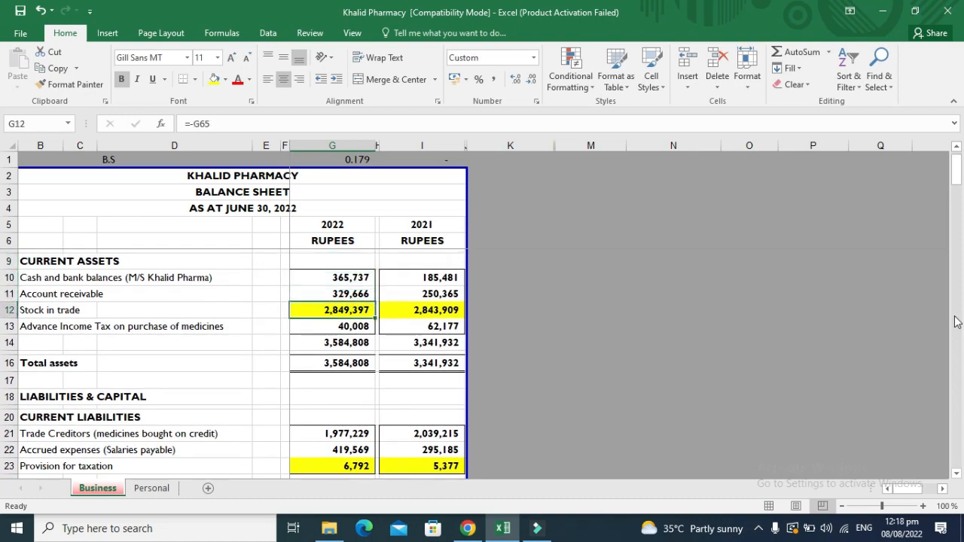
key("ctrl+[")
key("Down")
key("Up")
key("Up")
key("Up")
key("Up")
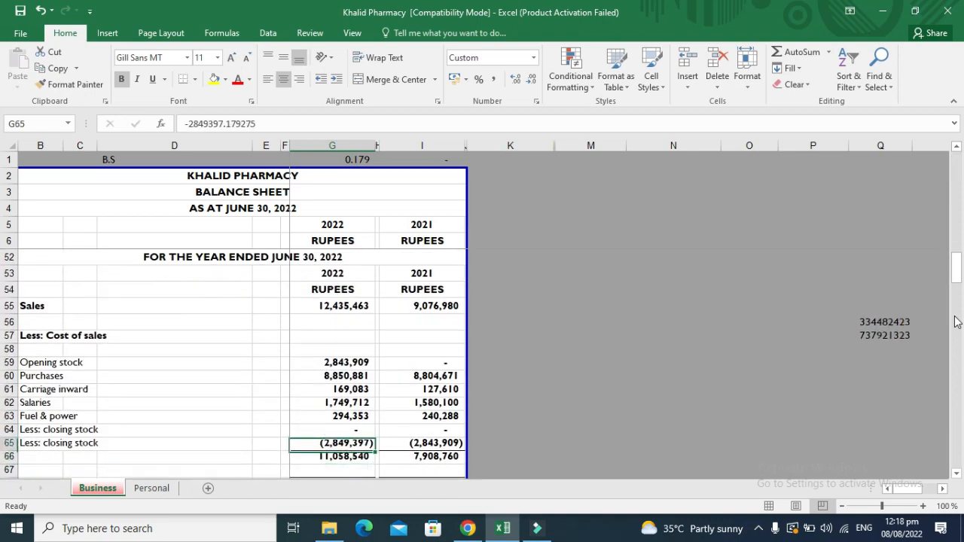
Set the 2022 opening stock in G59 to 0.
key("Up")
key("Up")
key("Up")
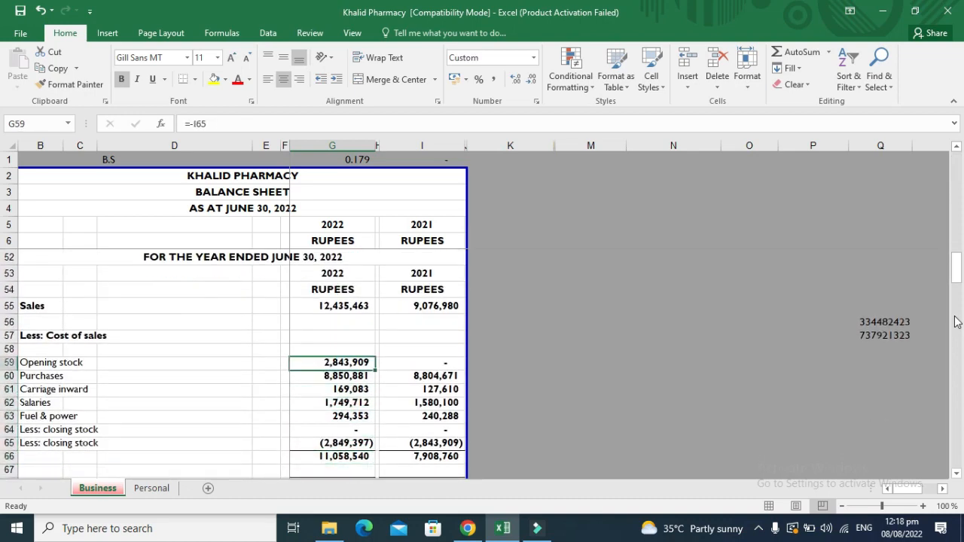
type("0")
key("Return")
key("Down")
key("Down")
key("Down")
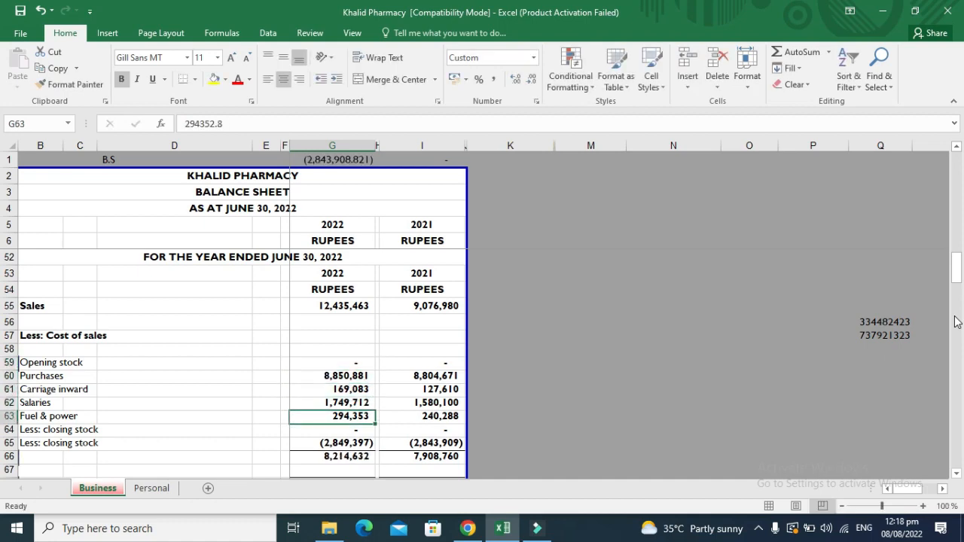
key("Down")
Clear the 2022 Opening Capital in G28 to 0.
key("Up")
key("Up")
key("Up")
key("Up")
key("Up")
key("Up")
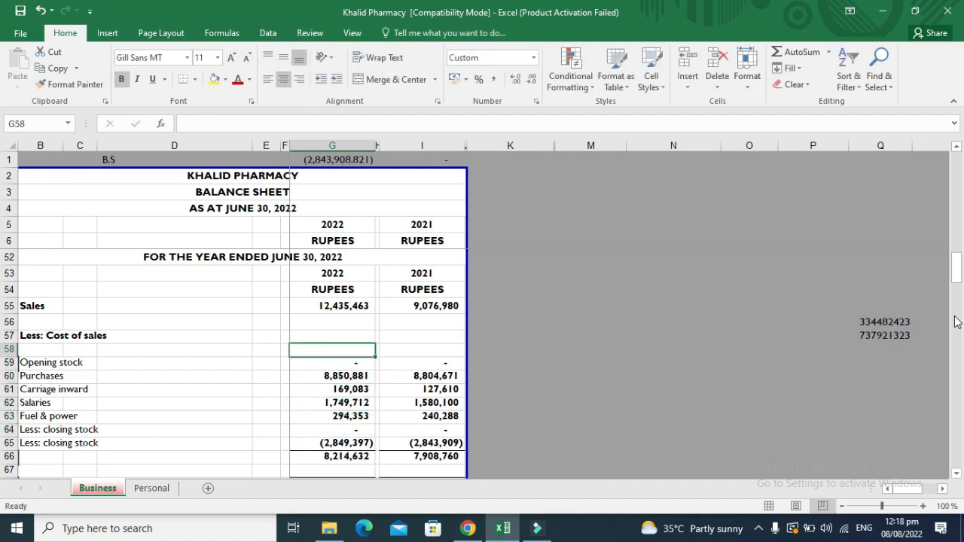
key("Up")
key("Up")
key("Up")
key("Up")
key("Up")
key("Up")
key("Up")
key("Up")
key("Up")
key("Up")
key("Up")
key("Up")
key("Up")
key("Up")
key("Up")
key("Up")
key("Up")
key("Up")
key("Up")
key("Up")
key("Down")
key("Down")
key("Down")
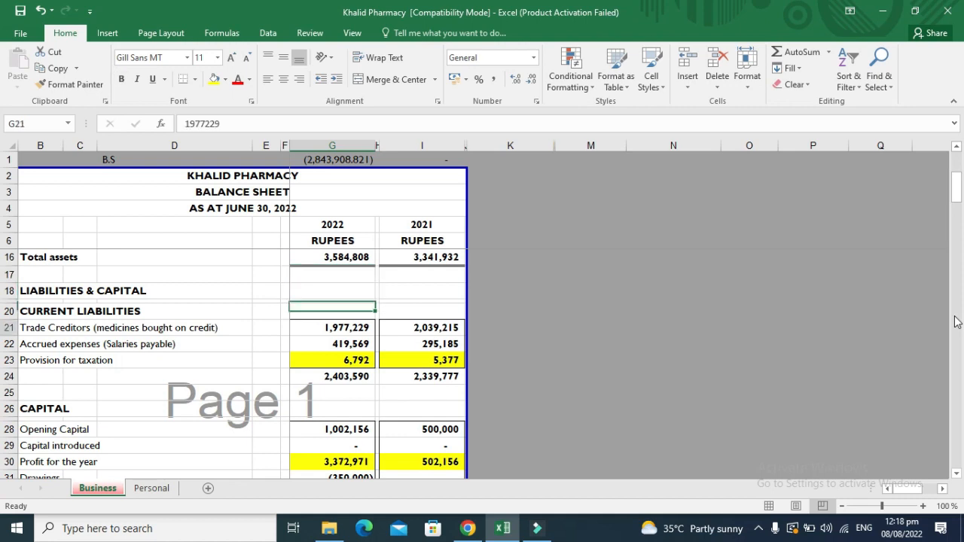
key("Down")
key("Down")
key("Down")
key("Down")
key("Down")
key("Down")
key("Down")
key("Down")
key("Down")
key("Down")
key("Down")
key("Down")
key("Down")
key("Up")
key("Up")
key("Up")
key("Up")
key("Up")
key("Up")
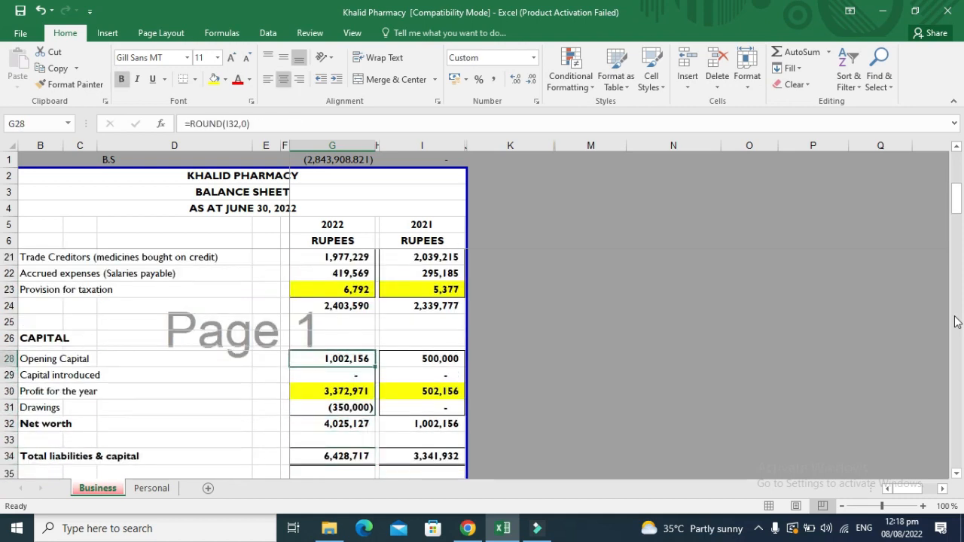
type("0")
key("Return")
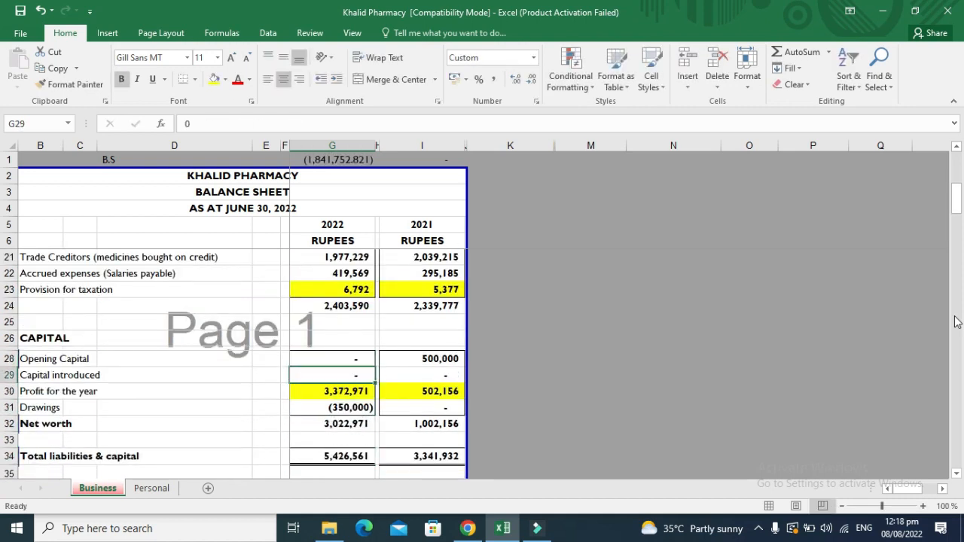
Enter 1,000,000 as Capital introduced in G29, trimming an extra zero.
type("10")
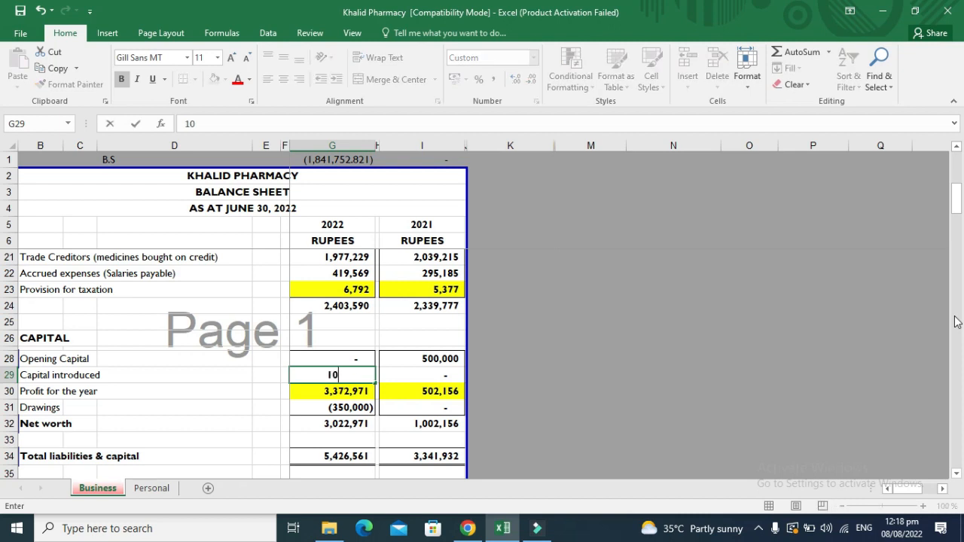
type("000000")
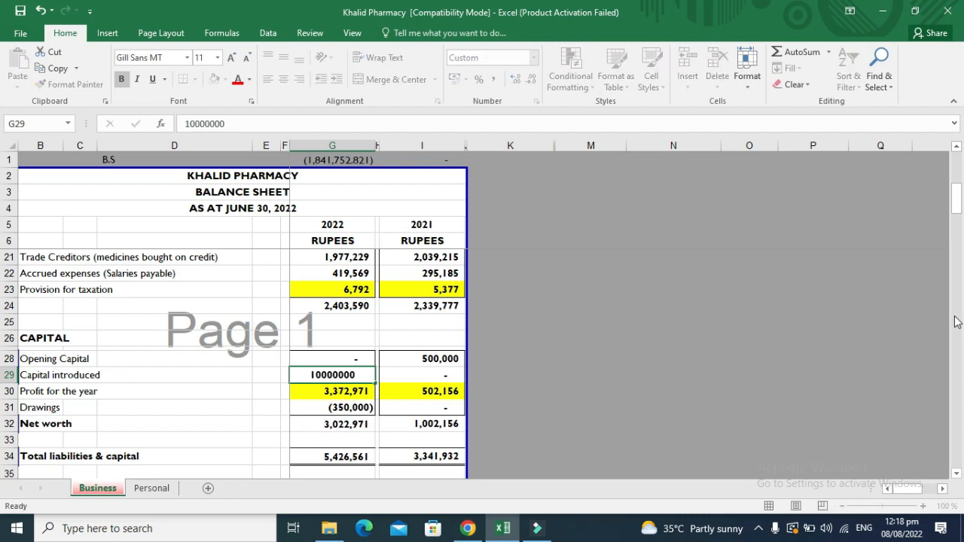
key("Return")
key("Up")
key("F2")
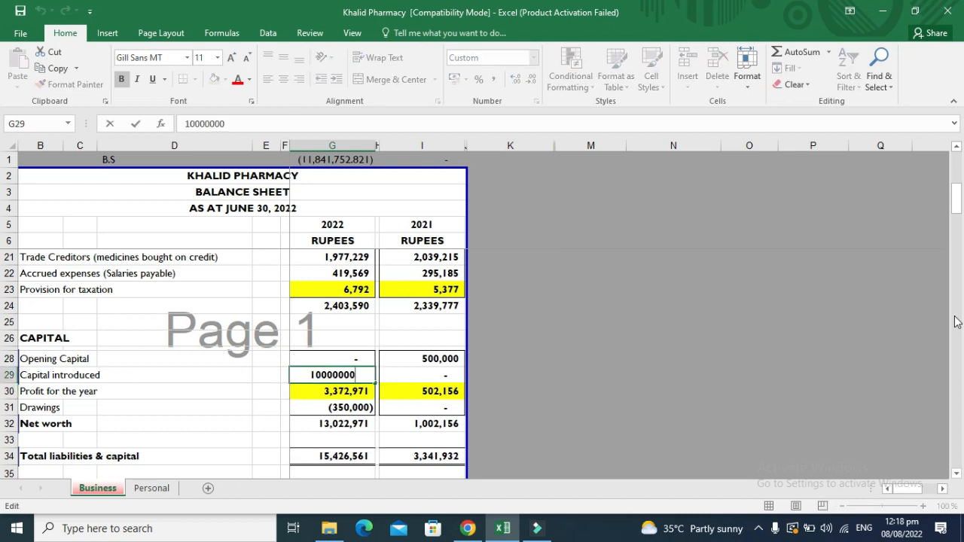
key("BackSpace")
key("Return")
key("Return")
key("Down")
key("Down")
key("Down")
key("Down")
key("Down")
key("Down")
key("Down")
key("Down")
key("Down")
key("Down")
key("Down")
key("Down")
key("Down")
key("Down")
key("Down")
key("Down")
key("Down")
key("Down")
key("Down")
key("Down")
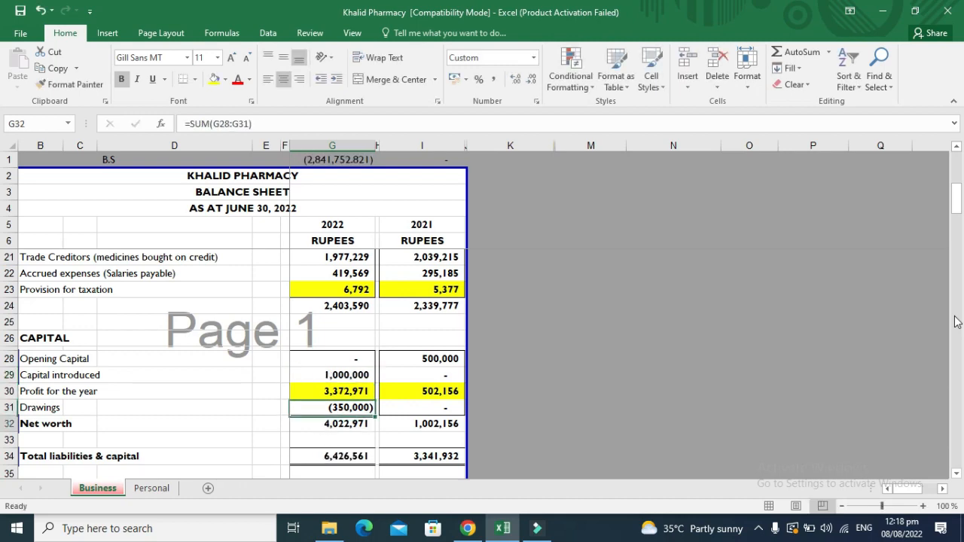
key("Down")
key("Down")
key("Down")
key("Down")
key("Down")
key("Down")
key("Down")
key("Down")
key("Down")
key("Down")
key("Down")
key("Down")
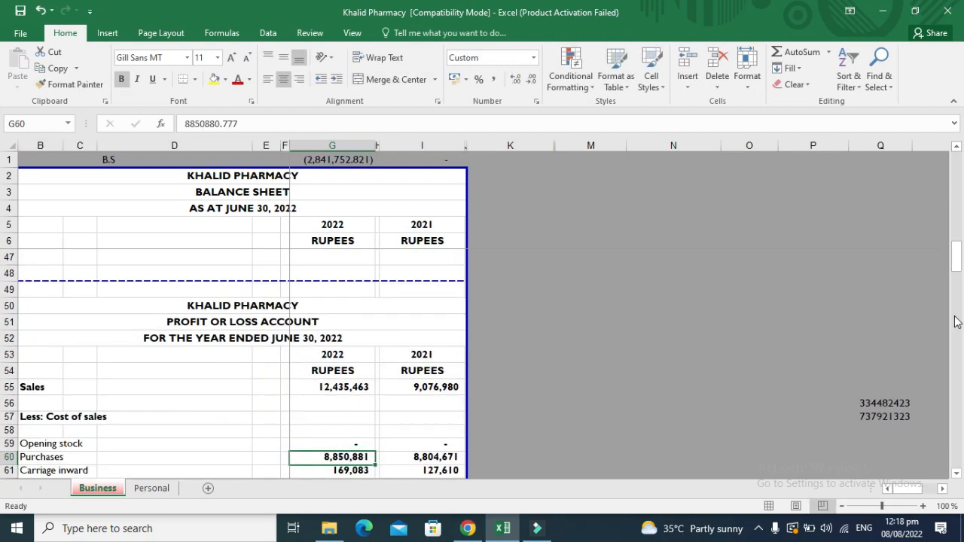
Add 2,900,000 to the 2022 Purchases in G60, making it 11,750,881.
key("Down")
key("Down")
key("Down")
key("Down")
key("Down")
key("Down")
key("Down")
key("Down")
key("Down")
key("Down")
key("Down")
key("Down")
key("Down")
key("Down")
key("Down")
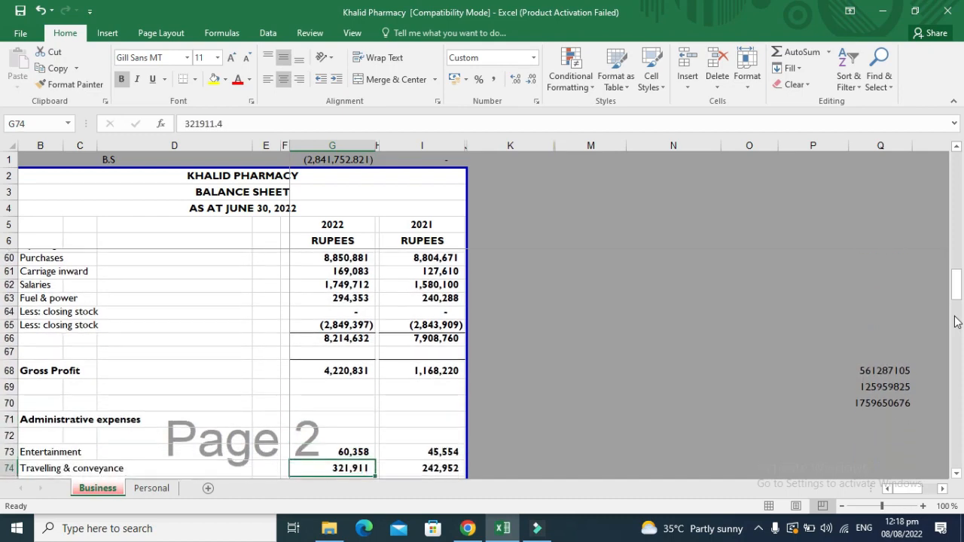
key("Down")
key("Down")
key("Down")
key("Down")
key("Down")
key("Down")
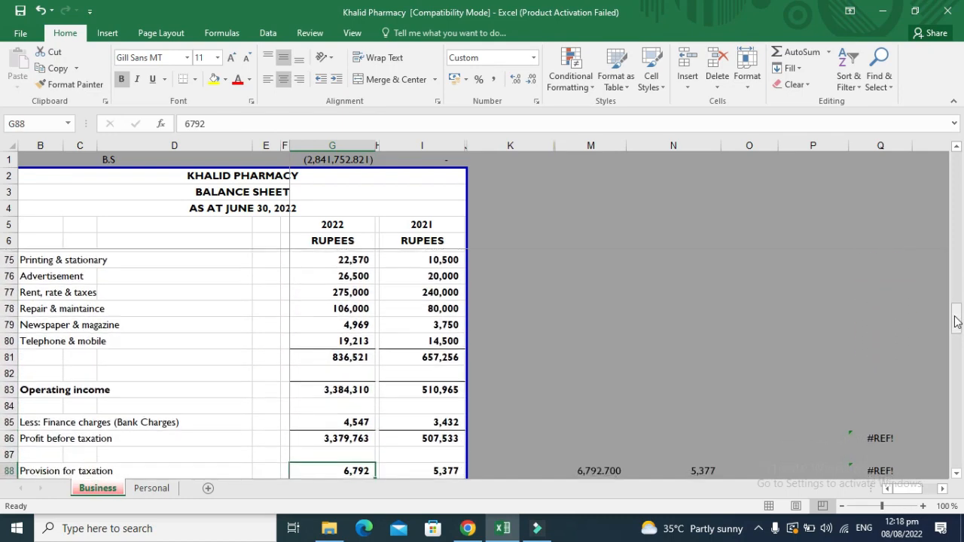
key("Up")
key("Up")
key("Up")
key("Up")
key("Up")
key("Up")
key("Up")
key("Up")
key("Up")
key("Up")
key("Up")
key("Up")
key("Up")
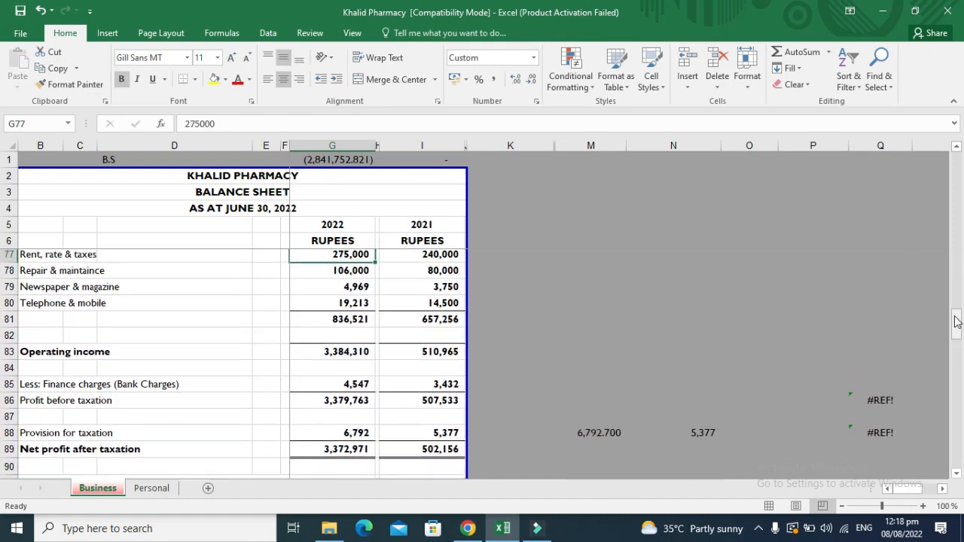
key("Up")
key("Up")
key("Up")
key("Up")
key("Up")
key("Up")
key("Up")
key("Up")
key("Up")
key("Up")
key("Up")
key("Up")
key("Up")
key("Up")
key("Up")
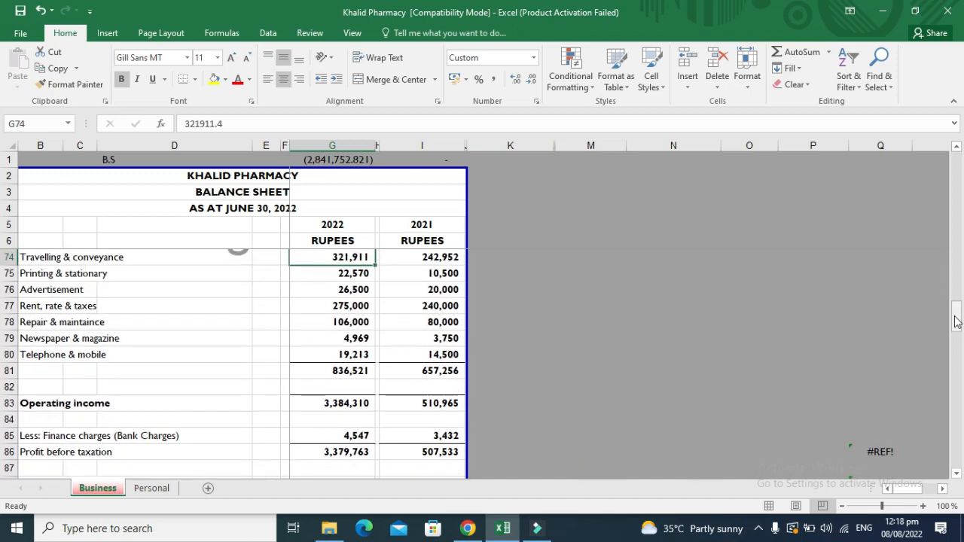
key("Up")
key("Up")
key("Up")
key("Up")
key("Up")
key("Up")
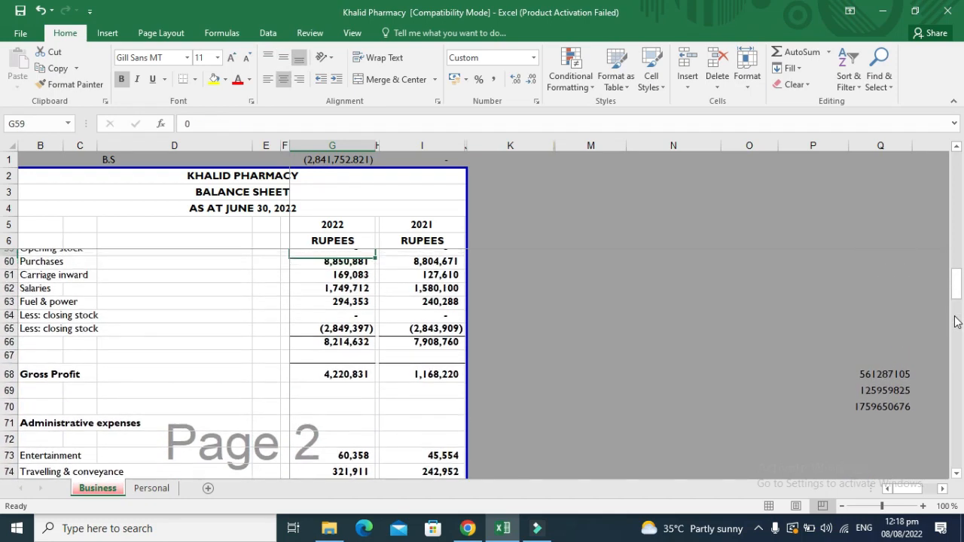
key("Down")
key("Down")
key("Down")
key("Down")
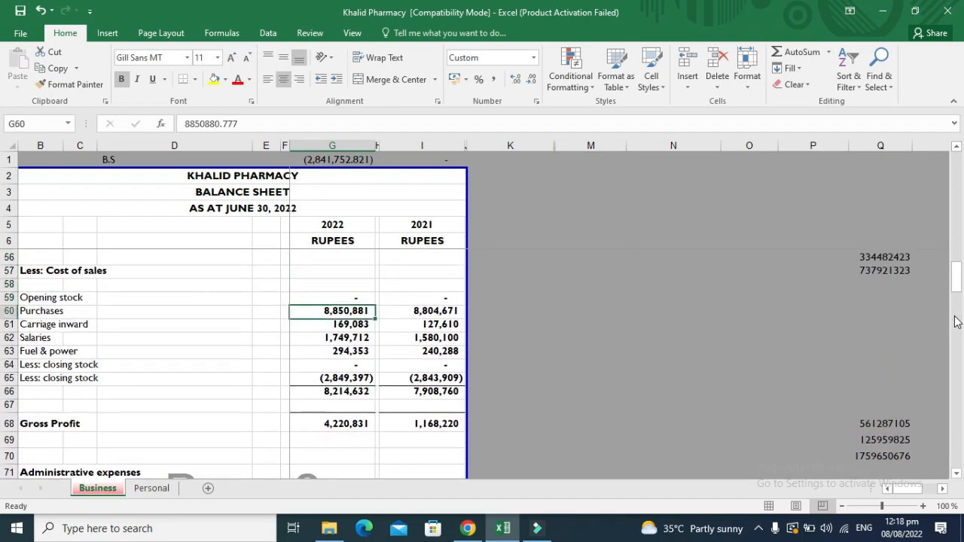
key("F2")
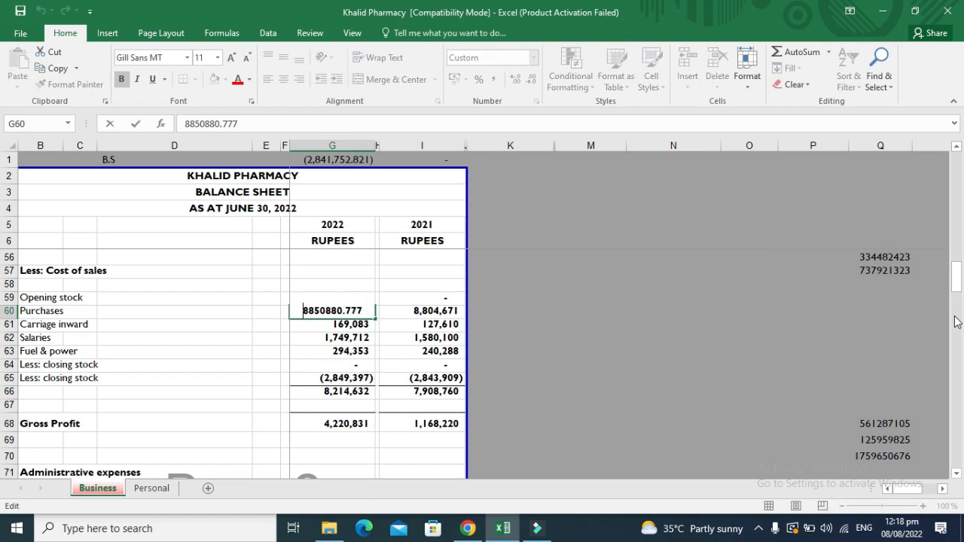
type("=")
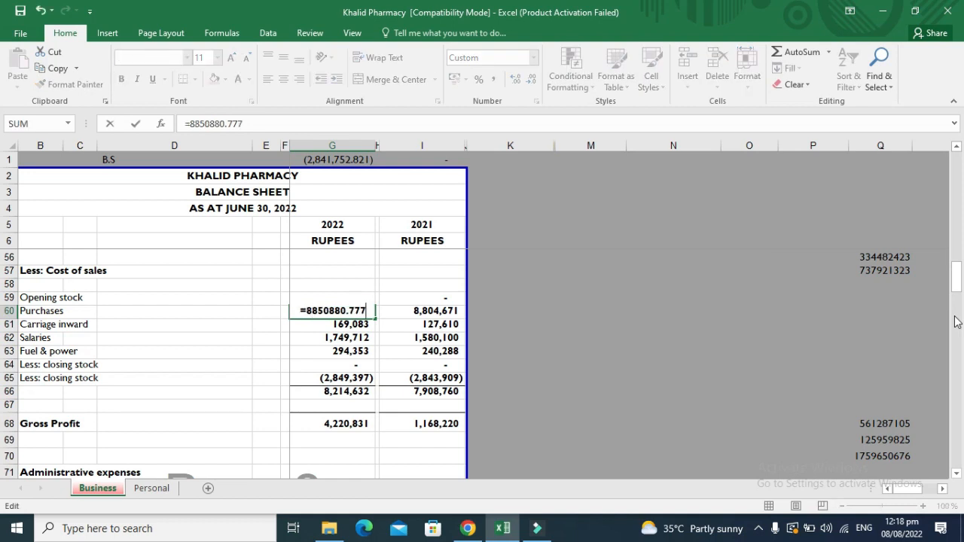
type("+2900000")
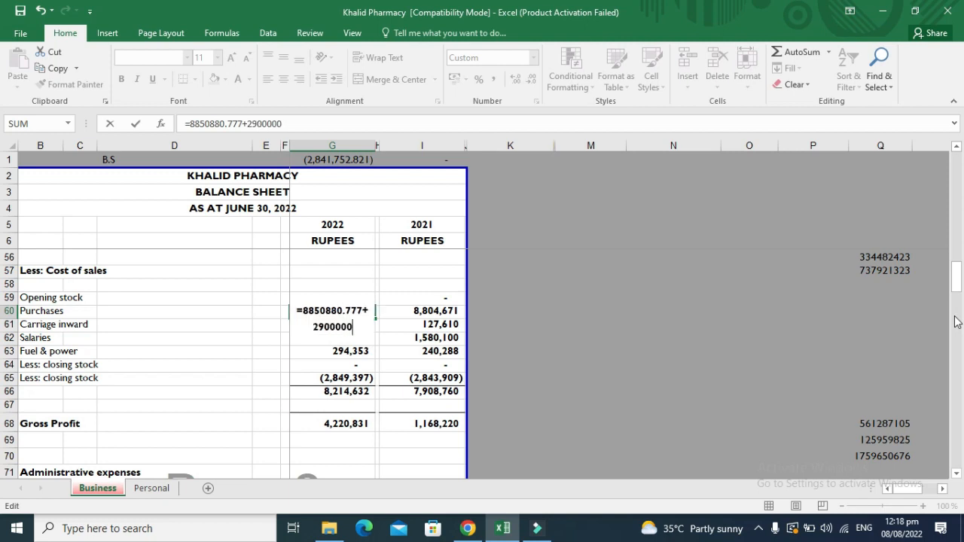
key("Return")
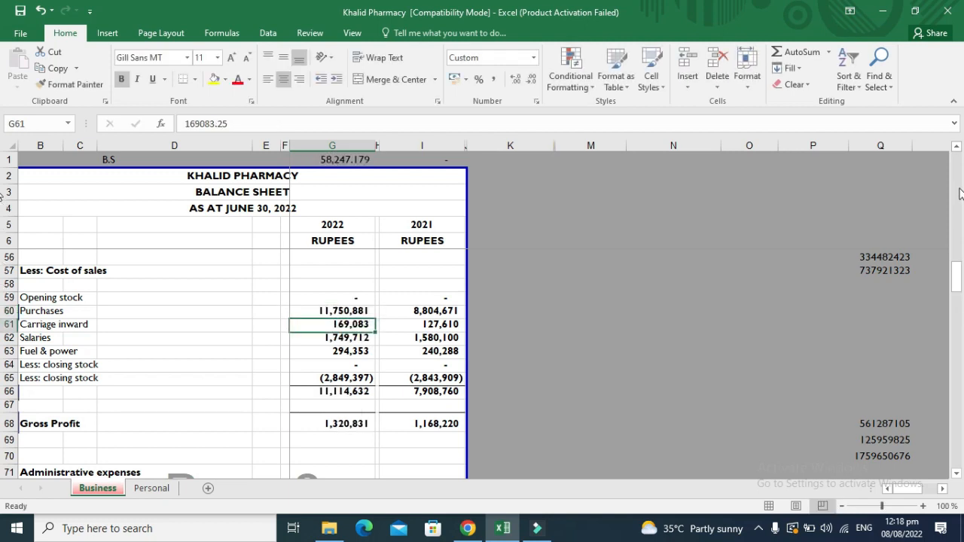
Hide the 2021 comparative column I.
left_click(437, 142)
right_click(438, 143)
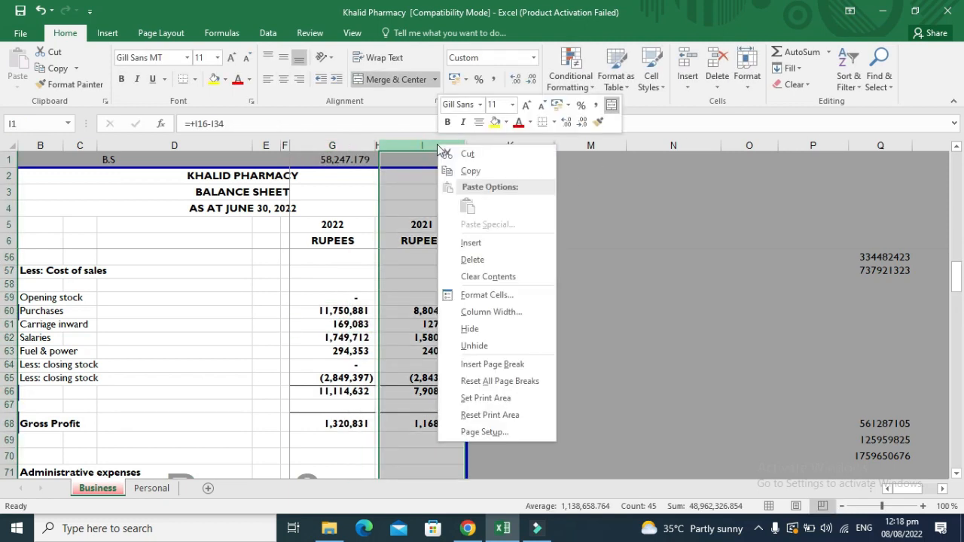
left_click(470, 329)
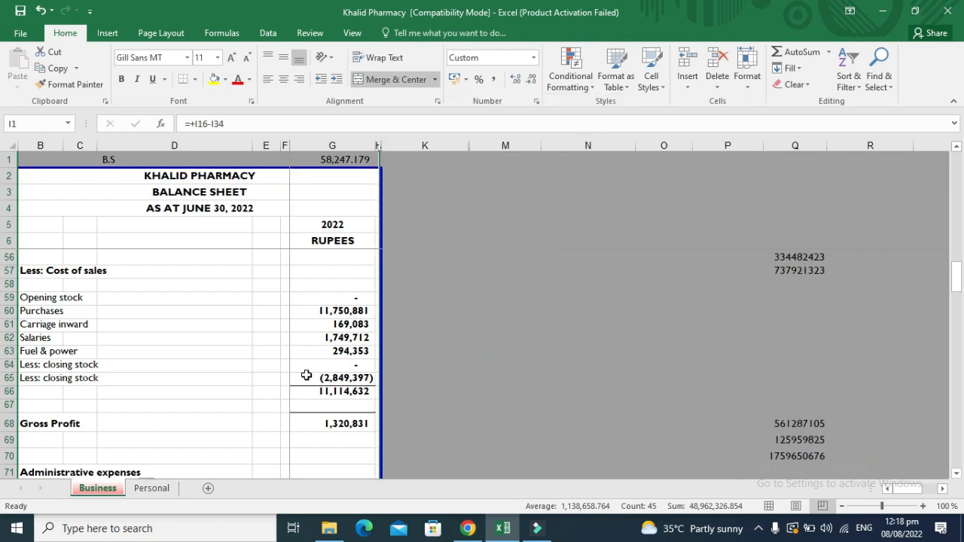
left_click(336, 363)
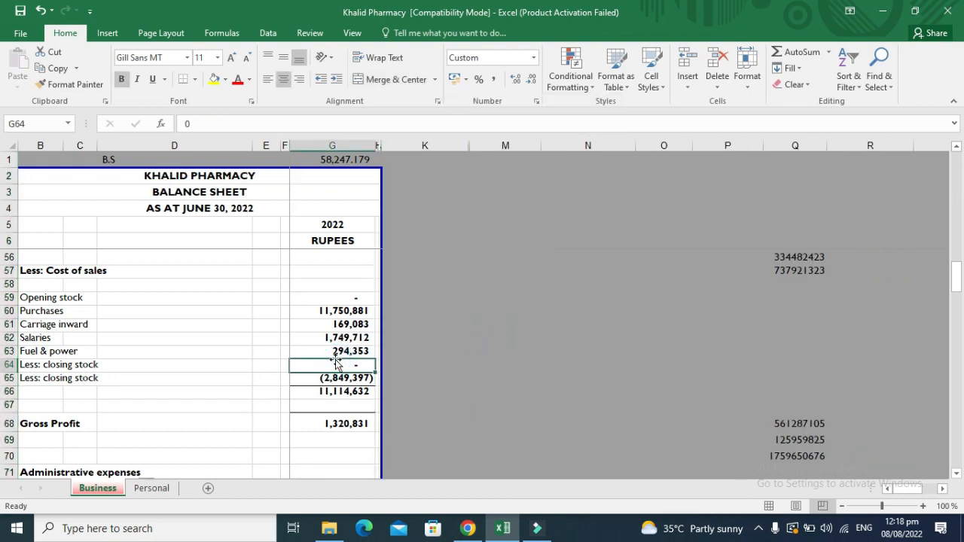
Change the side tax working in M88 to 5% of 484,310.
key("Down")
key("Down")
key("Down")
key("Down")
key("Down")
key("Down")
key("Down")
key("Down")
key("Down")
key("Down")
key("Down")
key("Down")
key("Down")
key("Down")
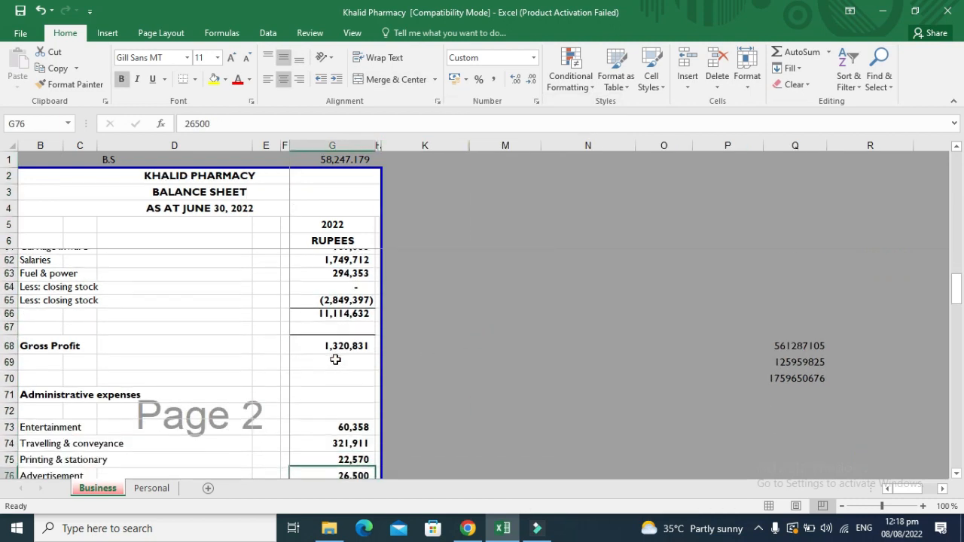
key("Down")
key("Down")
key("Down")
key("Down")
key("Down")
key("Down")
key("Down")
key("Down")
key("Down")
key("Down")
key("Down")
key("Down")
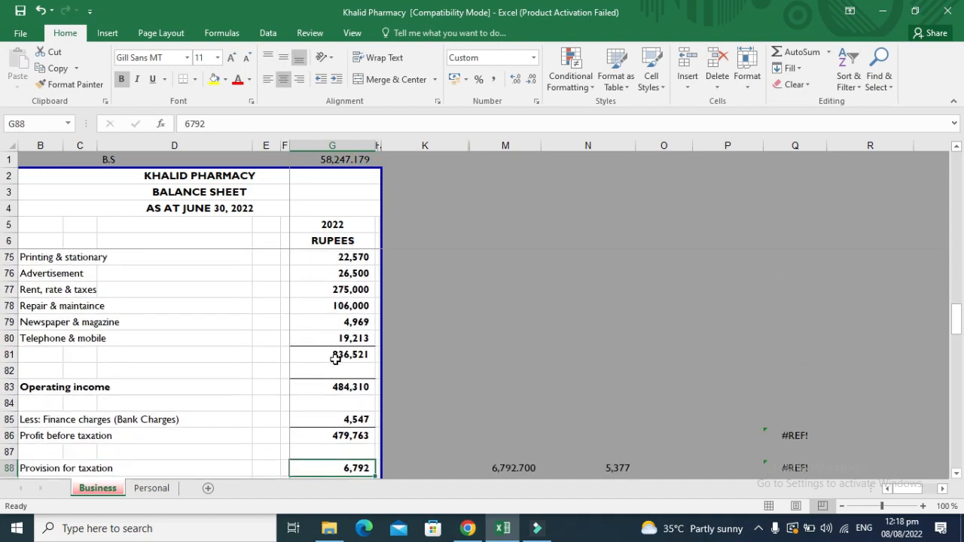
key("Up")
key("Up")
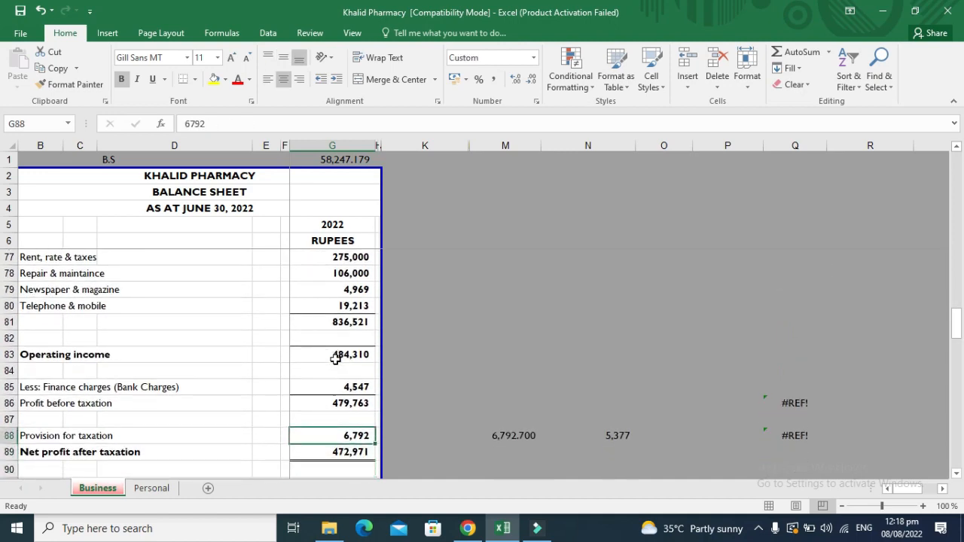
left_click(524, 439)
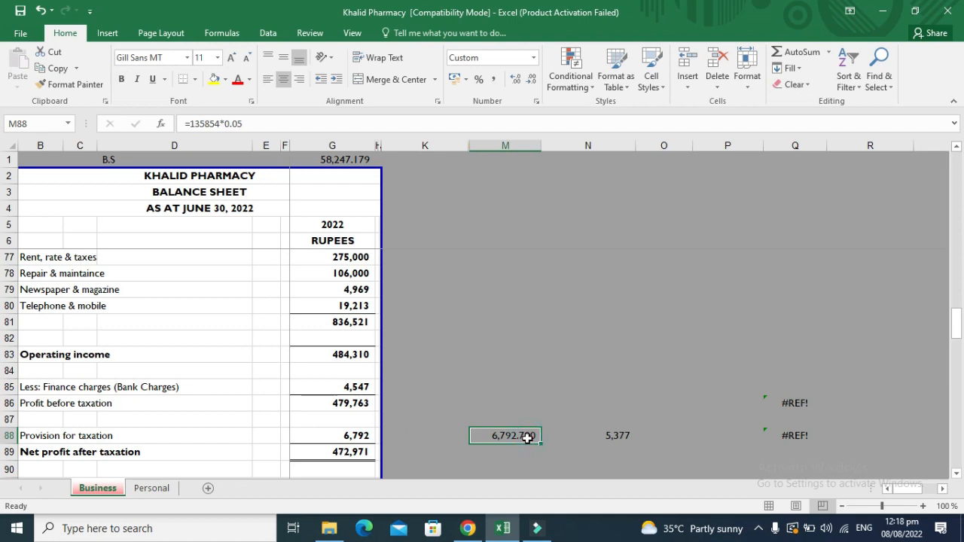
double_click(530, 440)
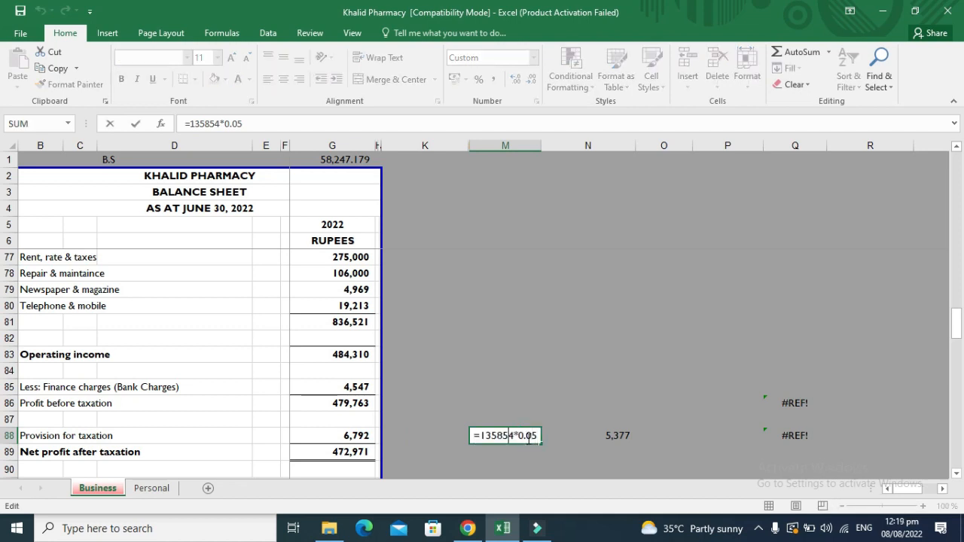
key("BackSpace")
key("BackSpace")
key("BackSpace")
key("BackSpace")
key("BackSpace")
key("BackSpace")
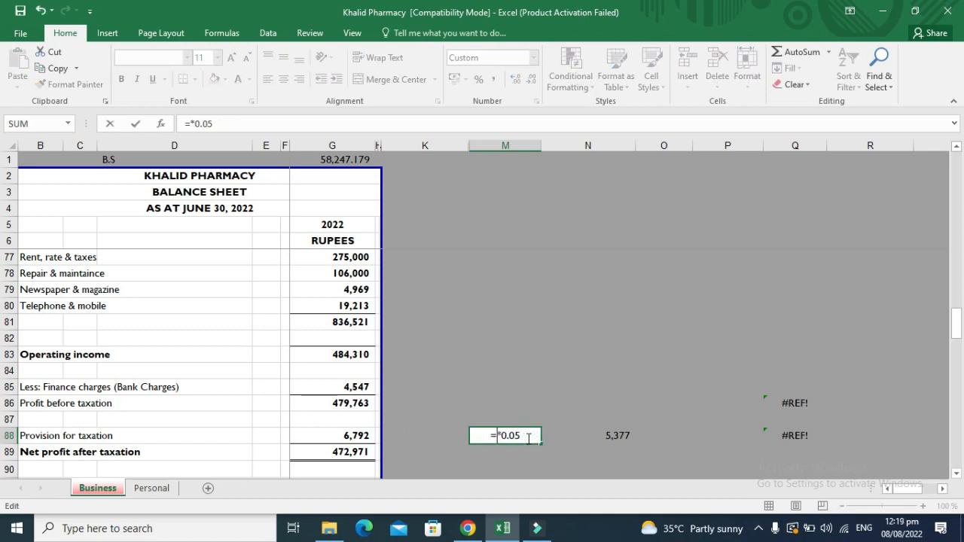
type("4")
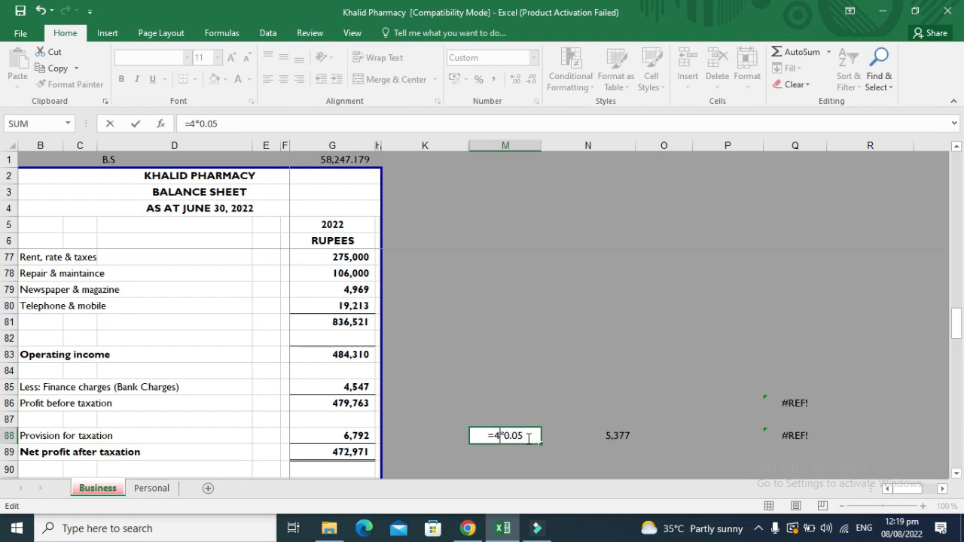
type("84,310")
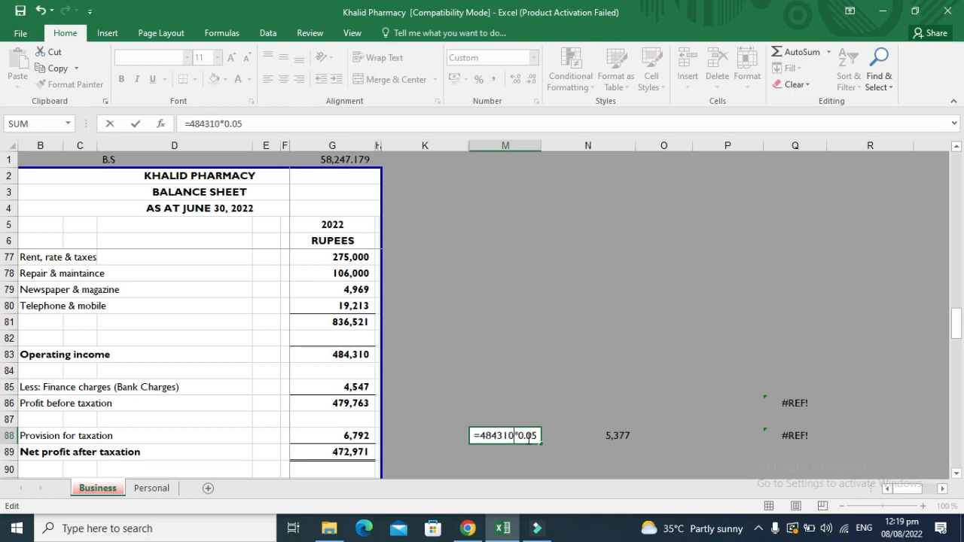
key("Return")
Correct M88 to =79763*0.05 so it shows 3,988.150.
key("Up")
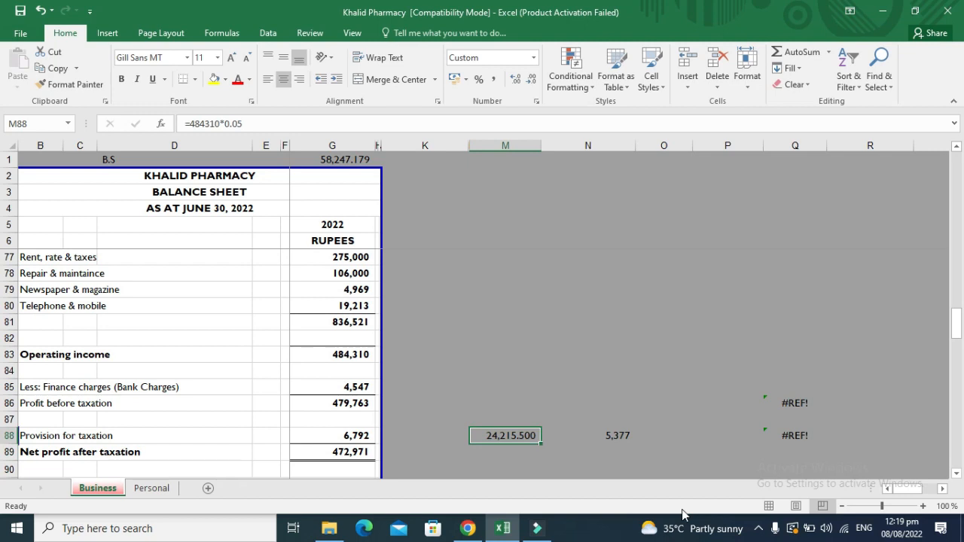
key("F2")
key("Left")
key("Left")
key("Left")
key("Left")
key("Left")
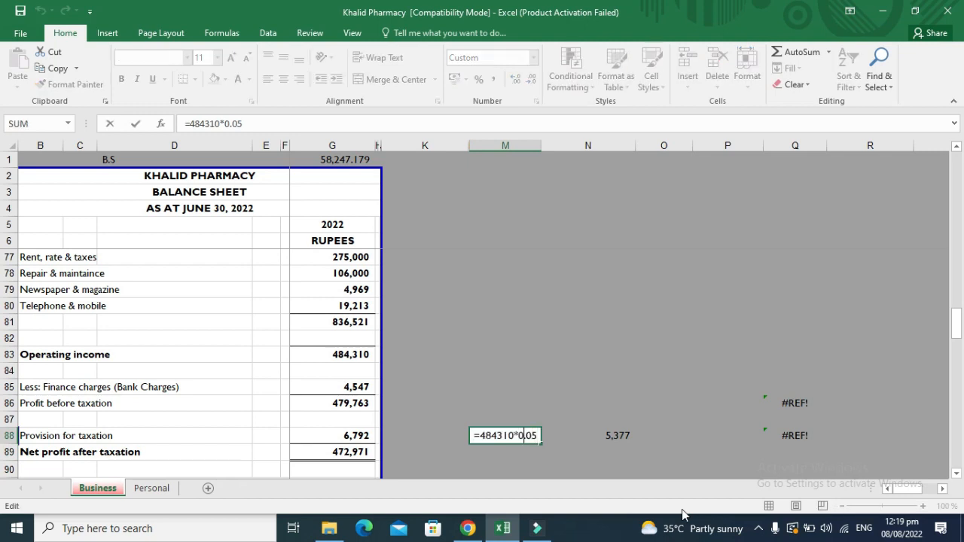
key("BackSpace")
key("BackSpace")
key("BackSpace")
key("BackSpace")
key("BackSpace")
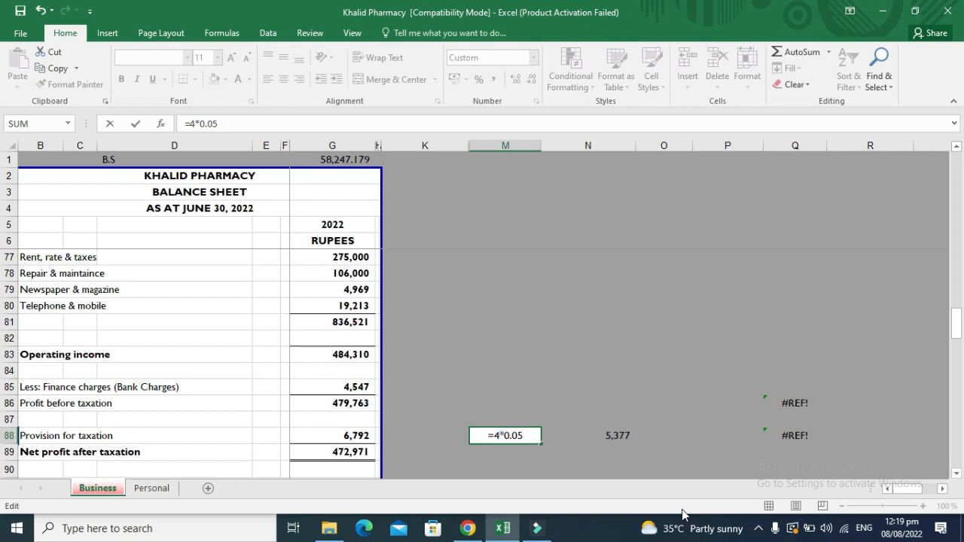
key("BackSpace")
type("79,763")
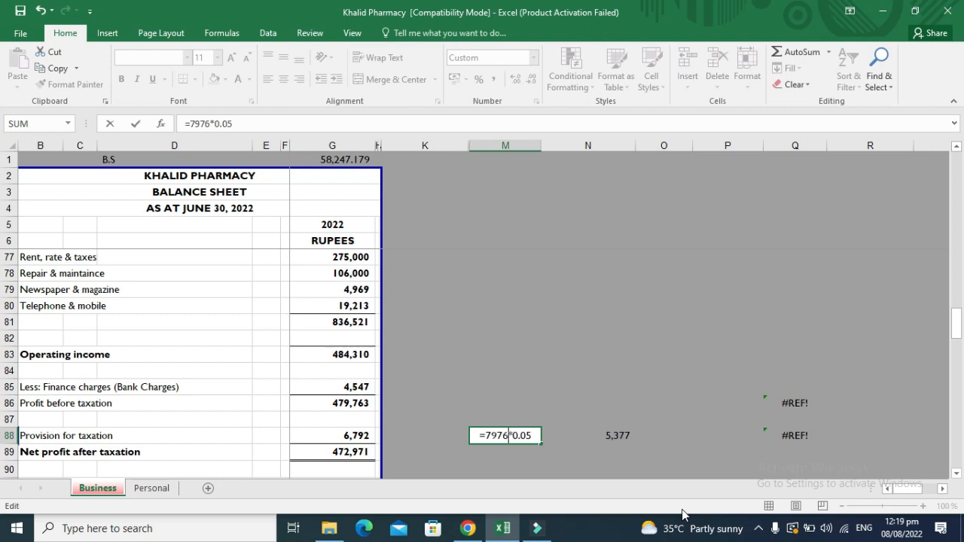
key("Return")
key("Left")
key("Left")
key("Up")
key("Up")
key("Up")
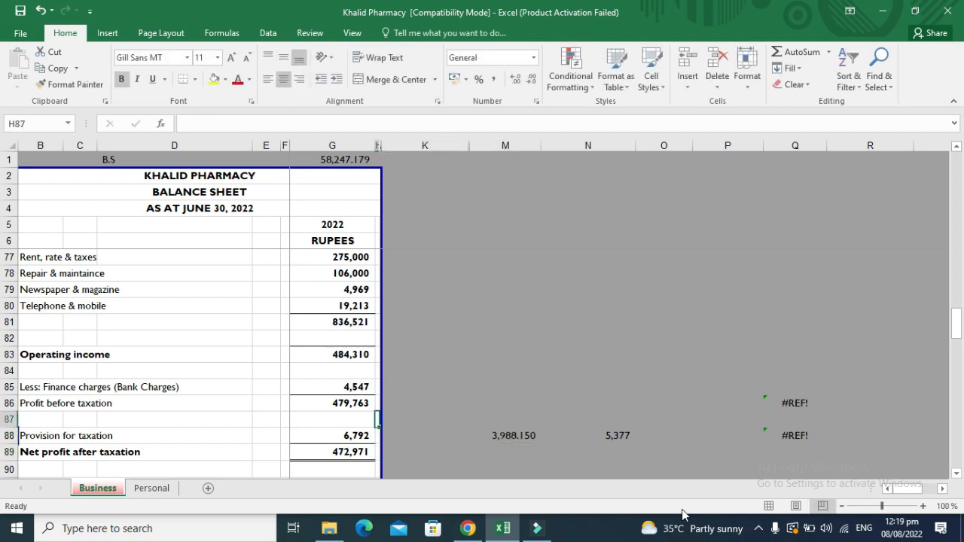
Enter 3,988 in G88 as 2022 Provision for taxation, replacing 6,792.
key("Left")
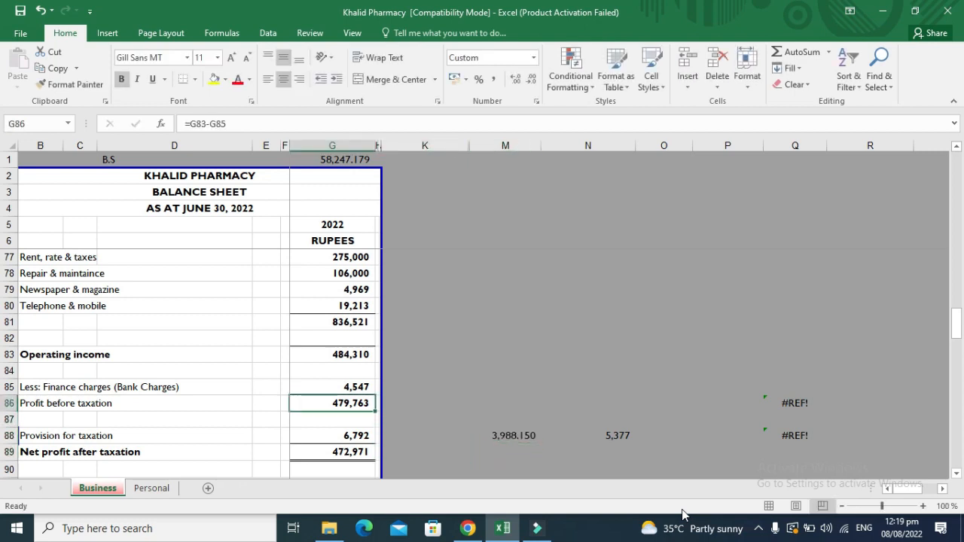
key("Down")
key("Down")
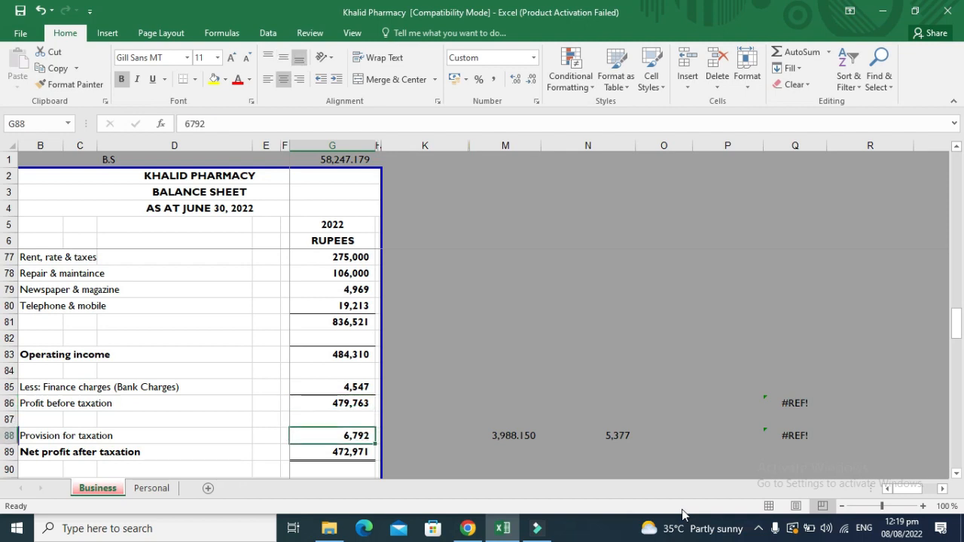
type("3")
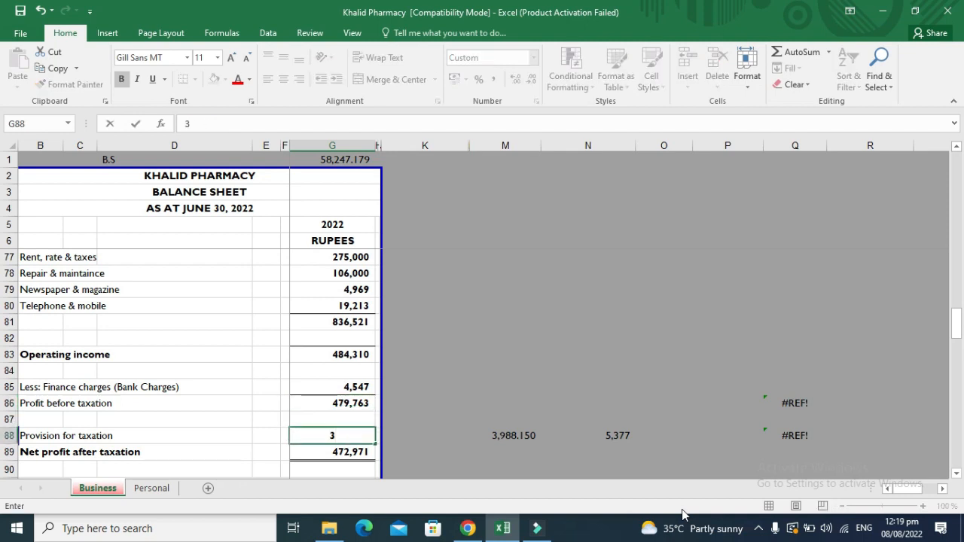
type("988")
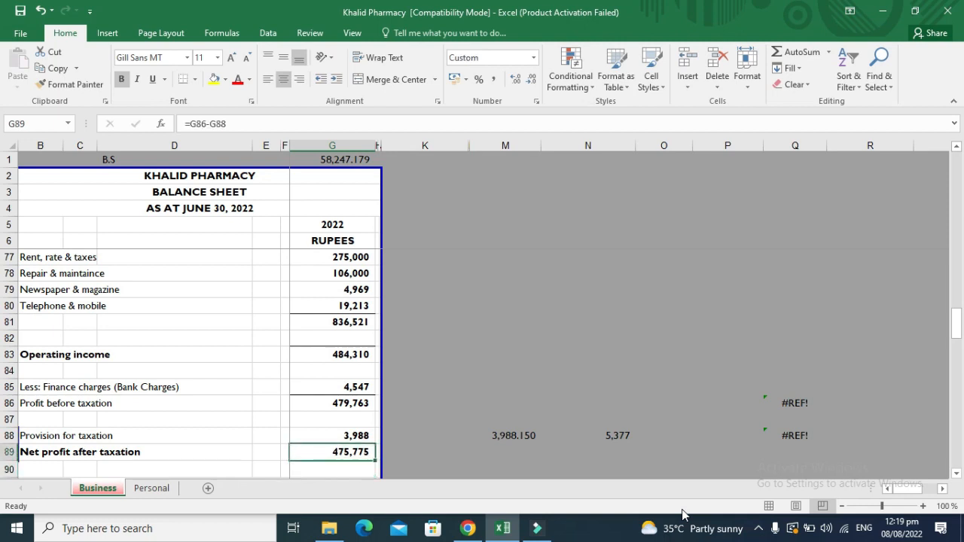
key("Down")
key("Down")
key("Down")
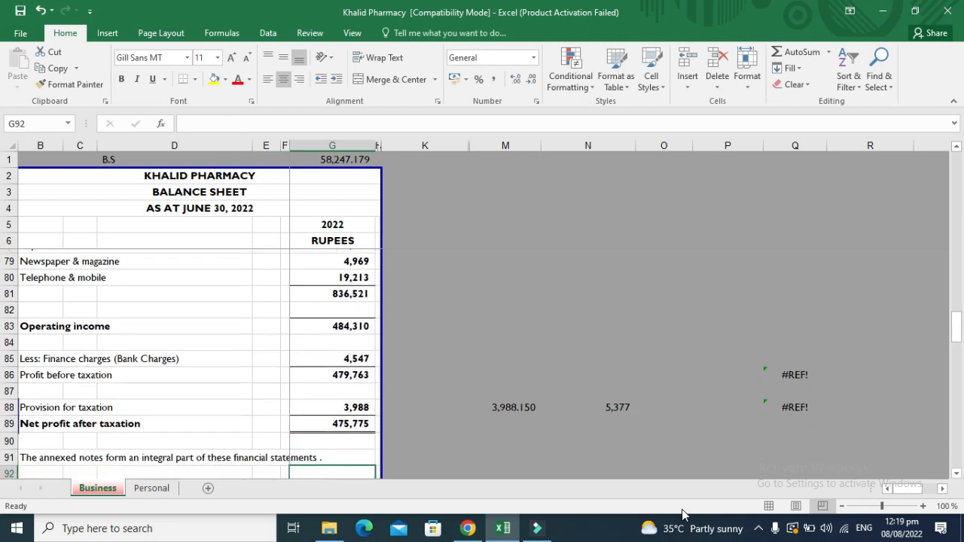
key("Up")
key("Up")
key("Up")
key("Up")
key("Up")
key("Up")
key("Up")
key("Up")
key("Up")
key("Up")
key("Up")
key("Up")
key("Up")
key("Up")
key("Up")
key("Up")
key("Up")
key("Up")
key("Up")
key("Up")
key("Up")
key("Up")
key("Up")
key("Up")
key("Up")
key("Up")
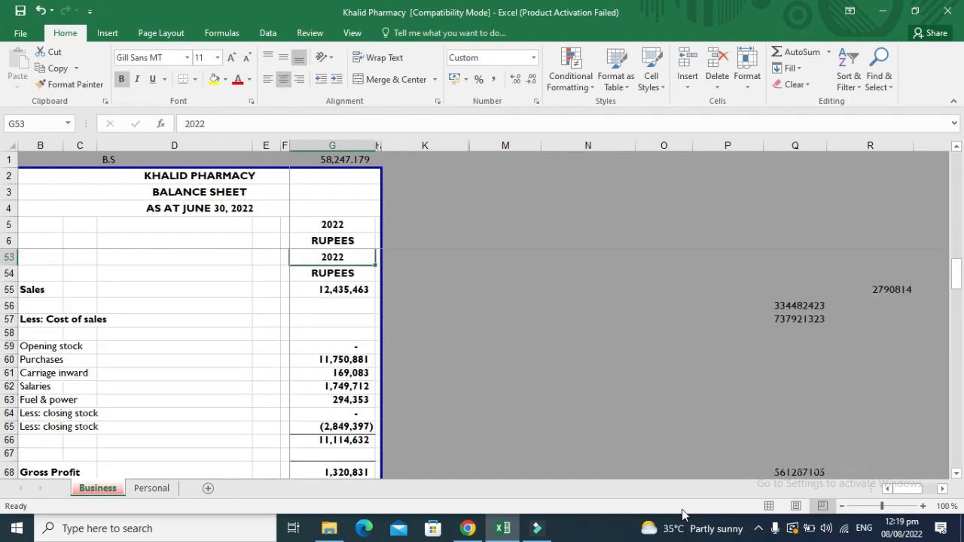
key("Up")
key("Up")
key("Up")
key("Up")
key("Up")
key("Up")
key("Up")
key("Up")
key("Up")
key("Up")
key("Up")
key("Up")
key("Up")
key("Up")
key("Up")
key("Up")
key("Up")
key("Up")
key("Up")
key("Up")
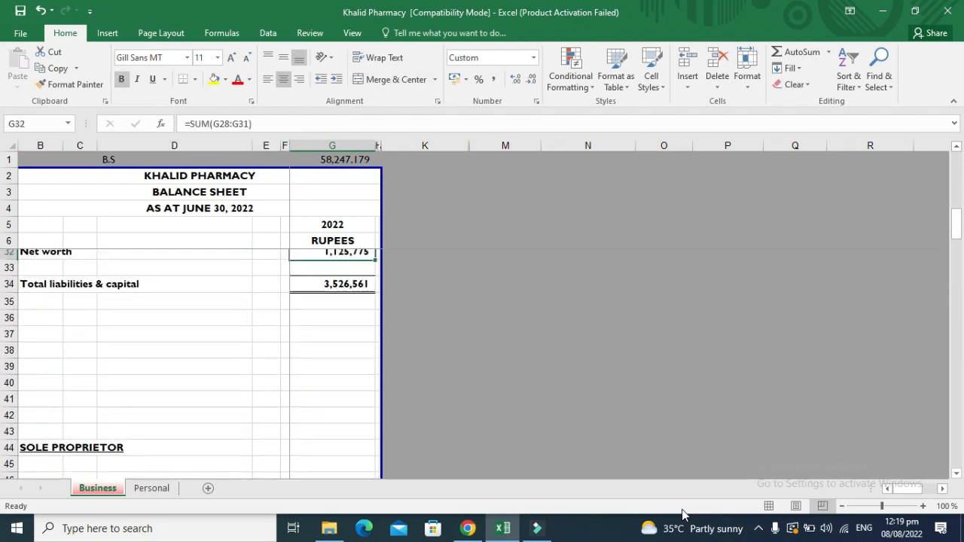
key("Down")
key("Down")
key("Down")
key("Down")
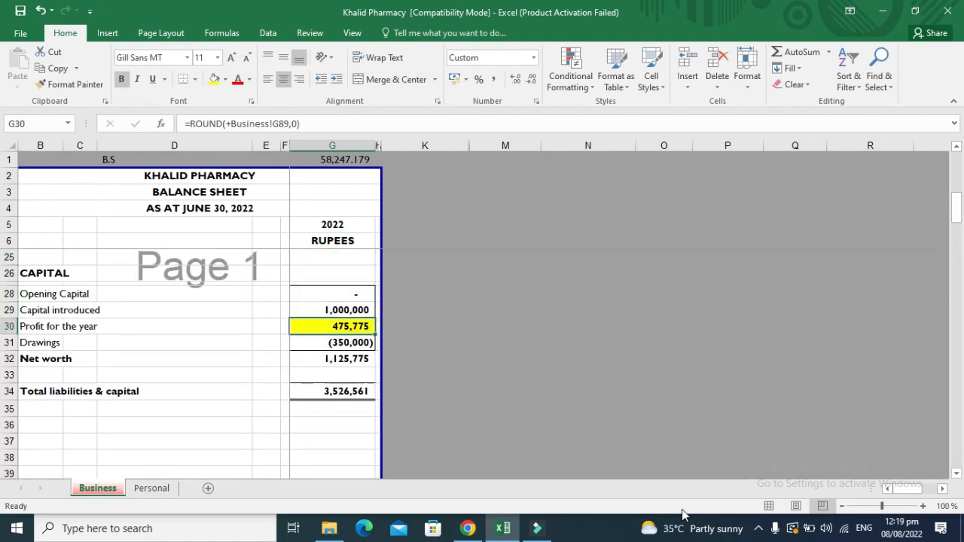
key("ctrl+bracketleft")
key("Up")
key("Up")
key("Up")
key("Up")
key("Up")
key("Up")
key("Up")
key("Up")
key("Up")
key("Up")
key("Up")
key("Up")
key("Up")
key("Up")
key("Up")
key("Up")
key("Up")
key("Up")
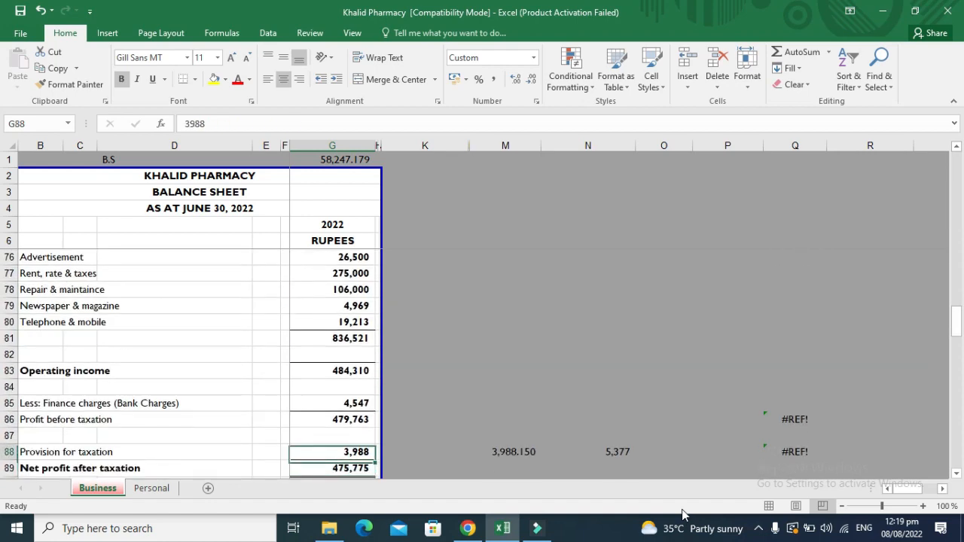
key("Up")
key("Up")
key("Up")
key("Up")
key("Up")
key("Up")
key("Up")
key("Up")
key("Up")
key("Up")
key("Up")
key("Up")
key("Up")
key("Up")
key("Up")
key("Up")
key("Up")
key("Up")
key("Up")
key("Up")
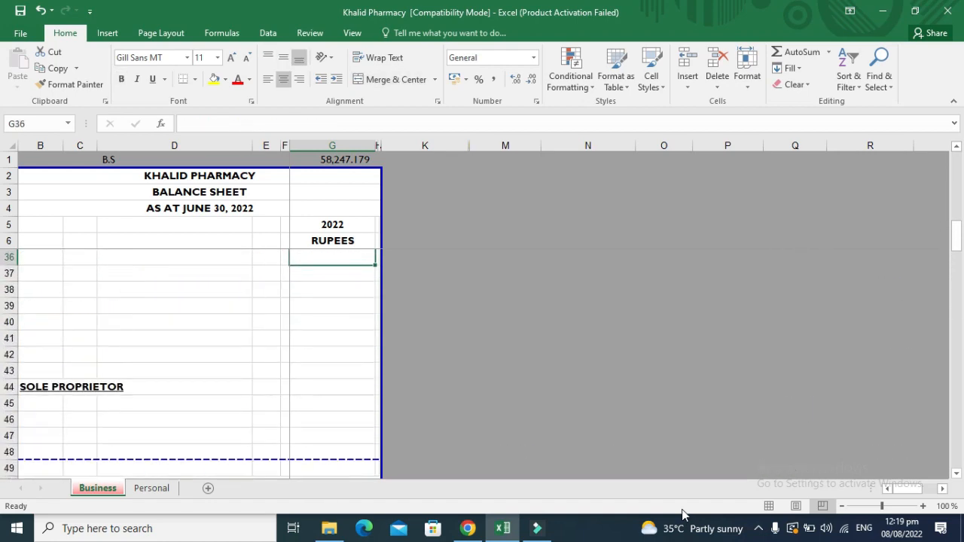
key("Down")
key("Down")
key("Down")
key("Down")
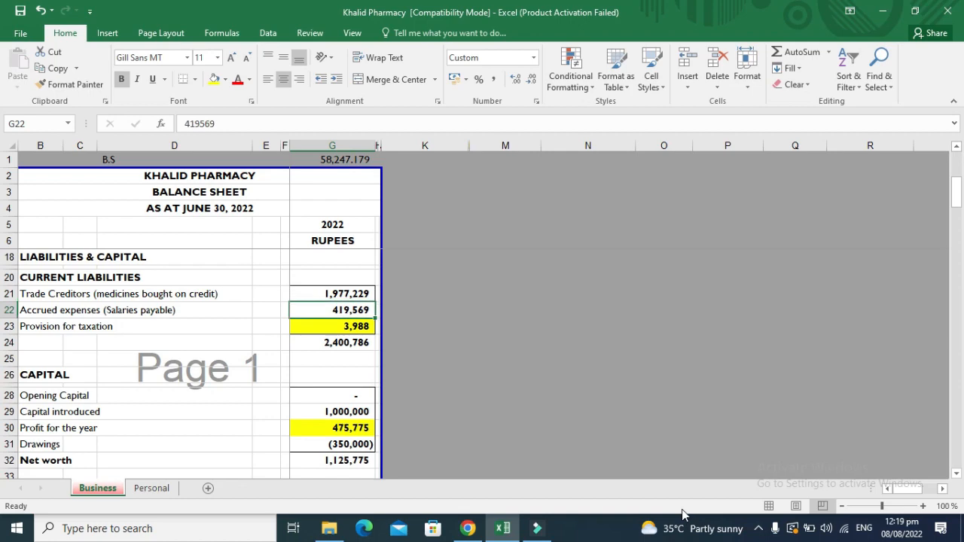
key("ctrl+bracketleft")
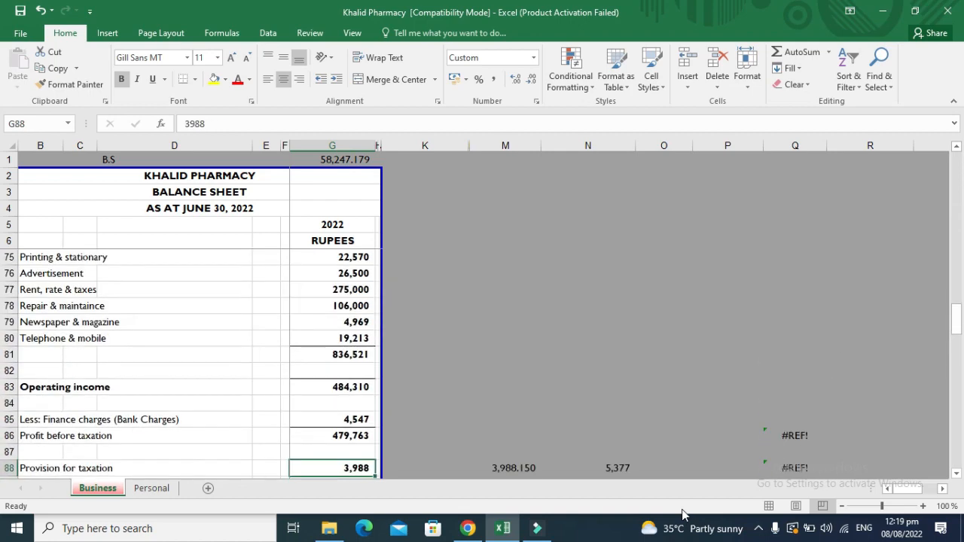
key("Up")
key("Up")
key("Up")
key("Up")
key("Up")
key("Up")
key("Up")
key("Up")
key("Up")
key("Up")
key("Up")
key("Up")
key("Up")
key("Up")
key("Up")
key("Up")
key("Up")
key("Up")
key("Up")
key("Up")
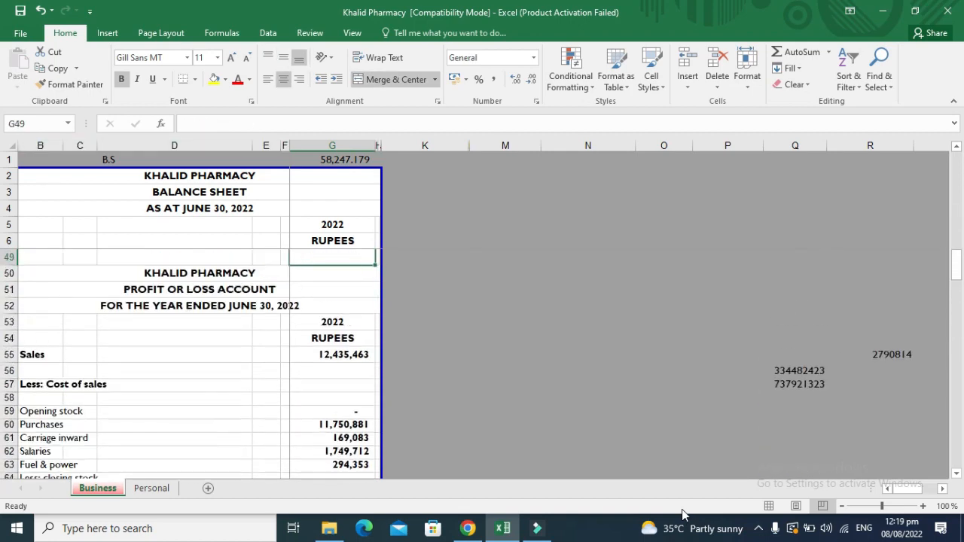
key("Up")
key("Up")
key("Up")
key("Up")
key("Up")
key("Up")
key("Up")
key("Up")
key("Up")
key("Up")
key("Up")
key("Up")
key("Up")
key("Up")
key("Up")
key("Up")
key("Up")
key("Up")
key("Up")
key("Up")
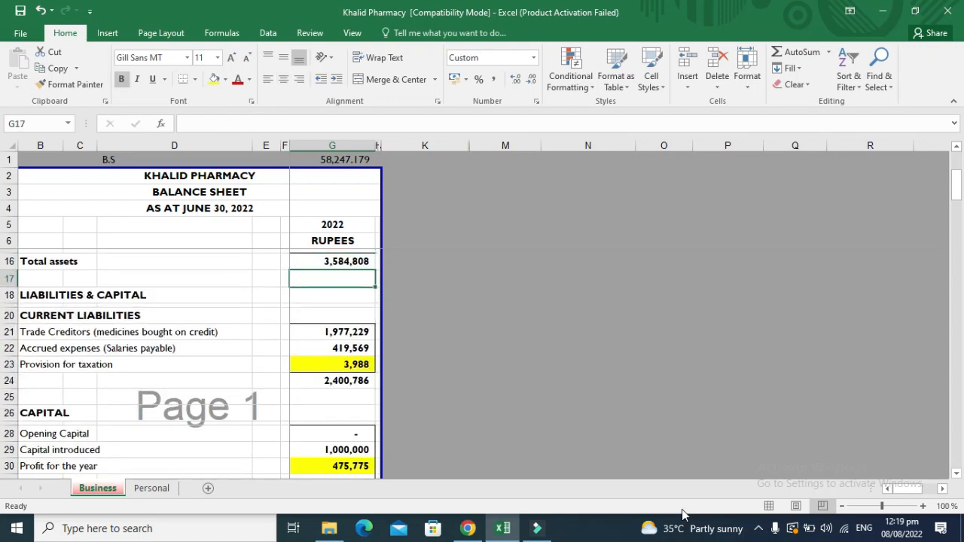
key("Up")
key("Up")
key("Up")
key("Up")
key("Up")
key("Up")
key("Down")
key("Down")
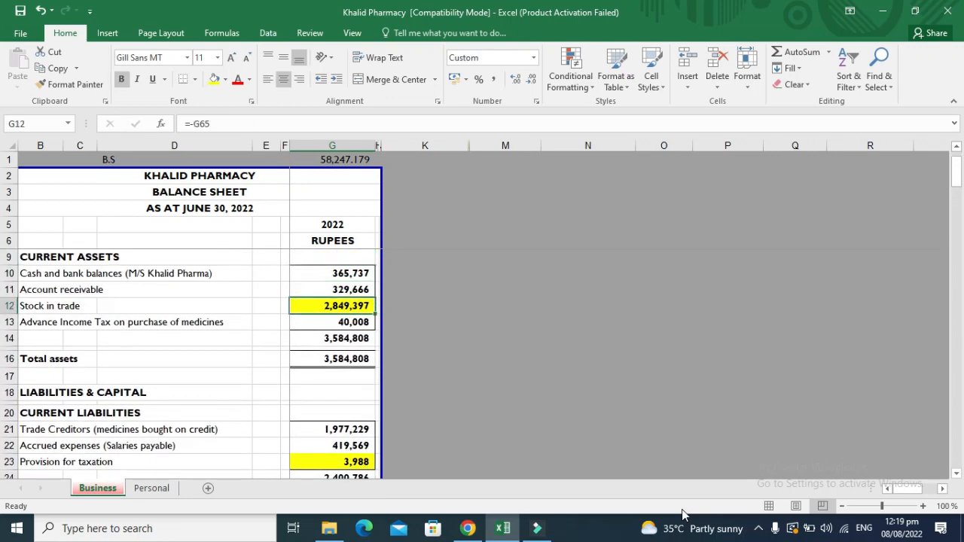
key("ctrl+bracketleft")
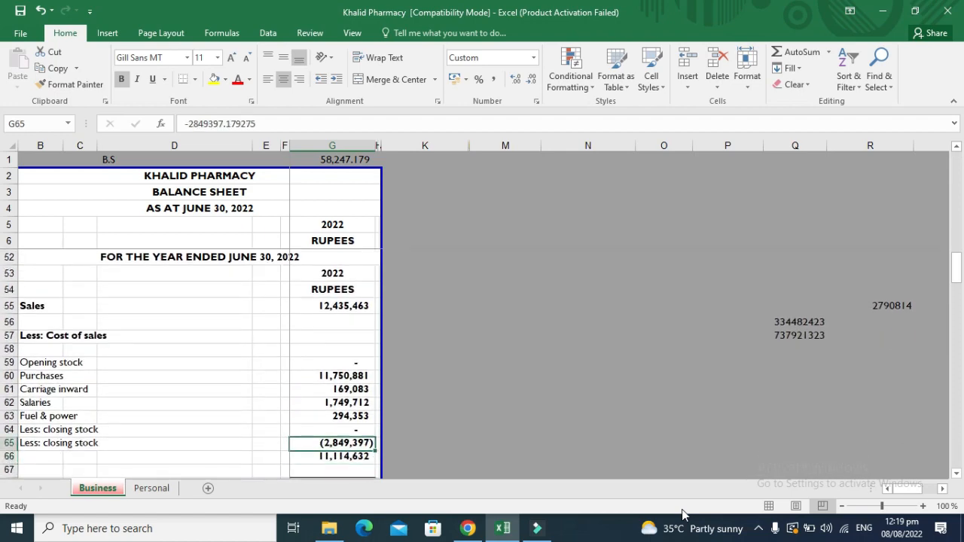
key("Page_Up")
key("Page_Up")
key("Page_Up")
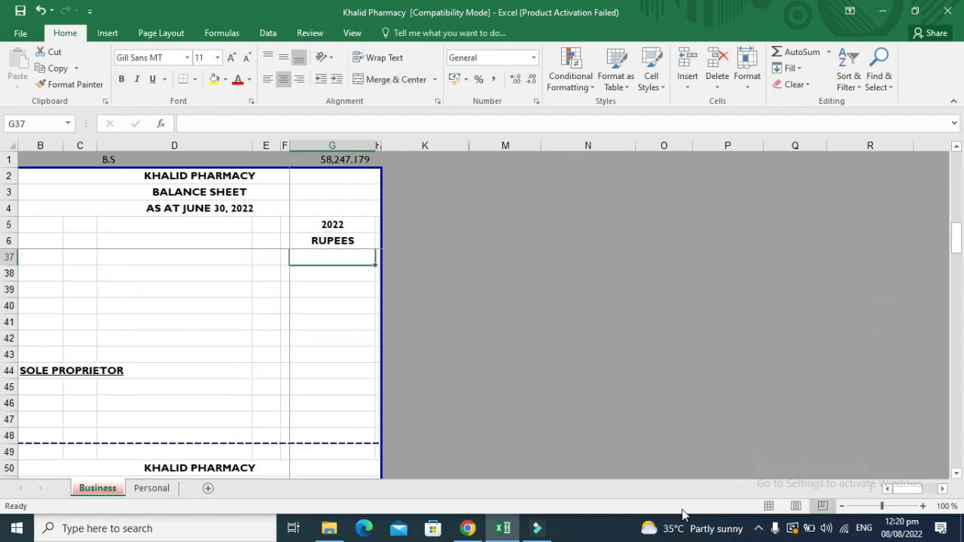
key("Up")
key("Up")
key("Up")
key("Up")
key("Up")
key("Up")
key("Up")
key("Up")
key("Up")
key("Up")
key("Up")
key("Up")
key("Up")
key("Up")
key("Up")
key("Up")
key("Down")
key("Down")
key("Down")
key("Down")
key("Down")
key("Down")
key("Down")
key("Down")
key("Down")
key("Down")
key("Down")
key("Down")
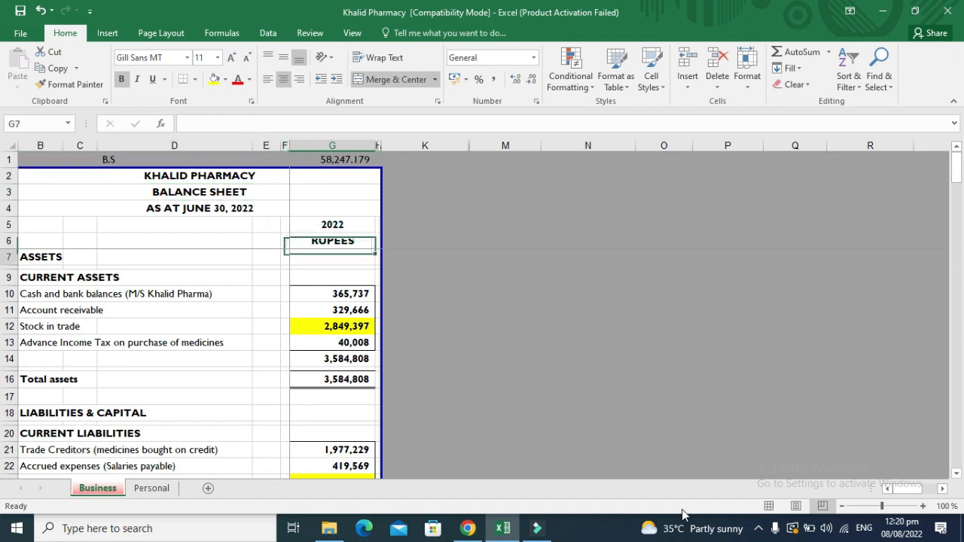
key("Up")
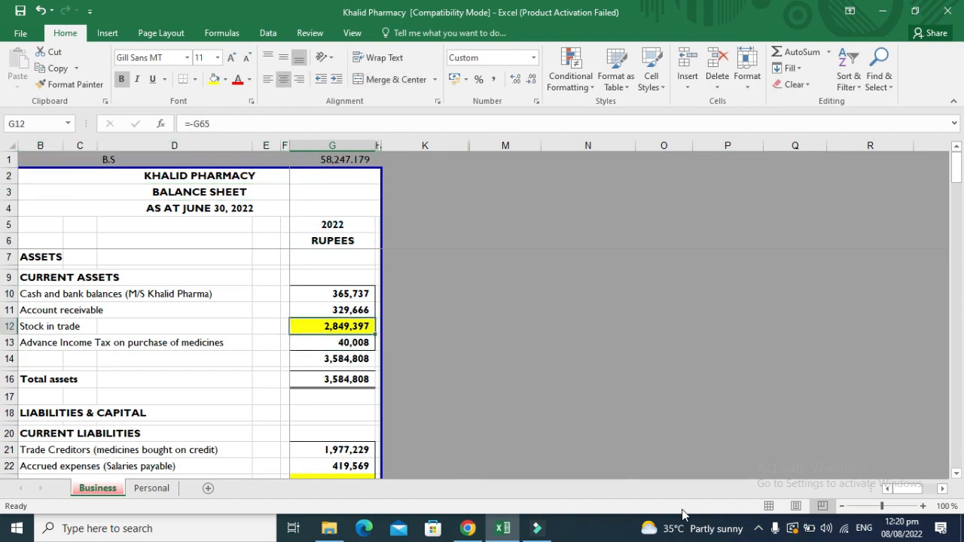
key("Down")
key("Up")
key("Up")
key("Up")
key("Up")
key("Up")
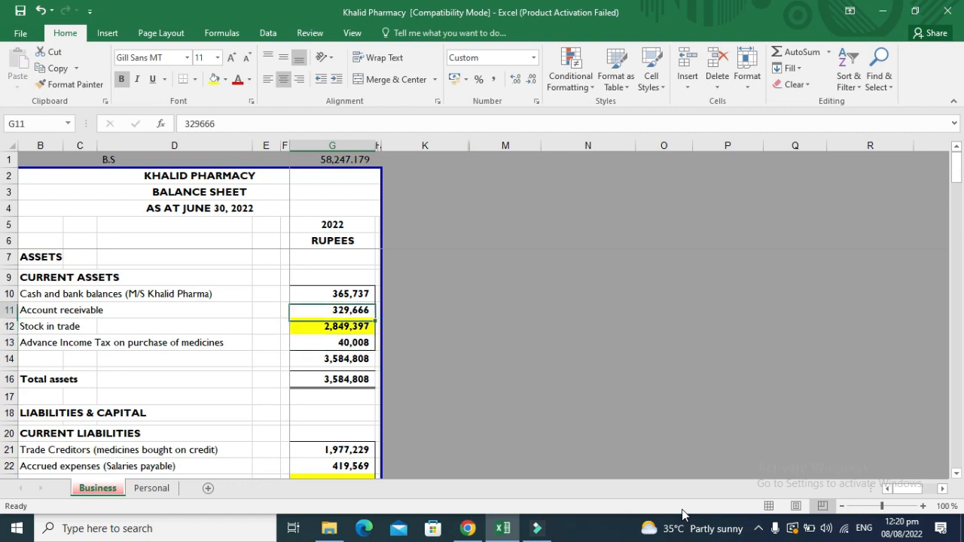
key("Up")
key("Up")
key("Up")
key("Up")
key("Up")
key("Up")
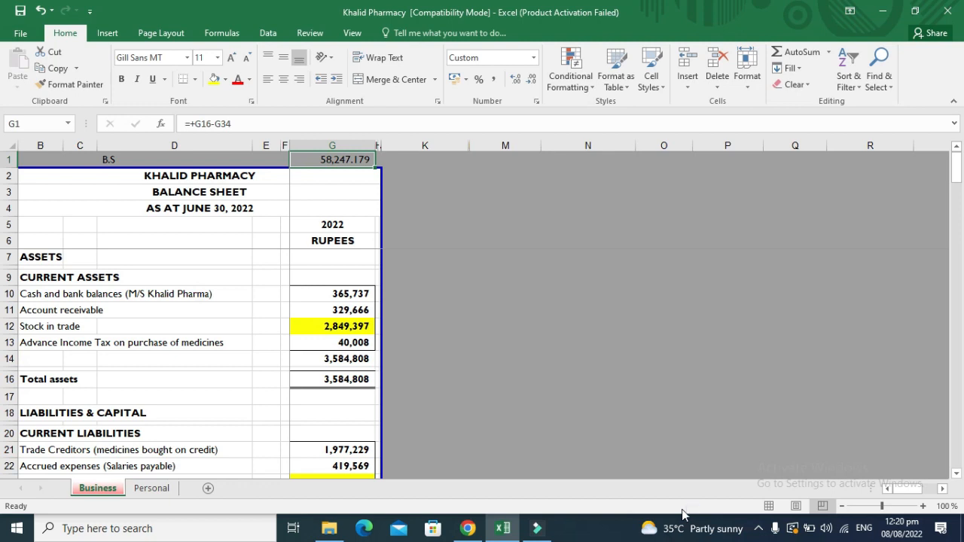
Review the balance sheet totals in column G and locate the Account receivable figure.
key("Down")
key("Down")
key("Down")
key("Down")
key("Down")
key("Down")
key("Down")
key("Down")
key("Down")
key("Down")
key("Down")
key("Down")
key("Down")
key("Down")
key("Down")
key("Down")
key("Down")
key("Down")
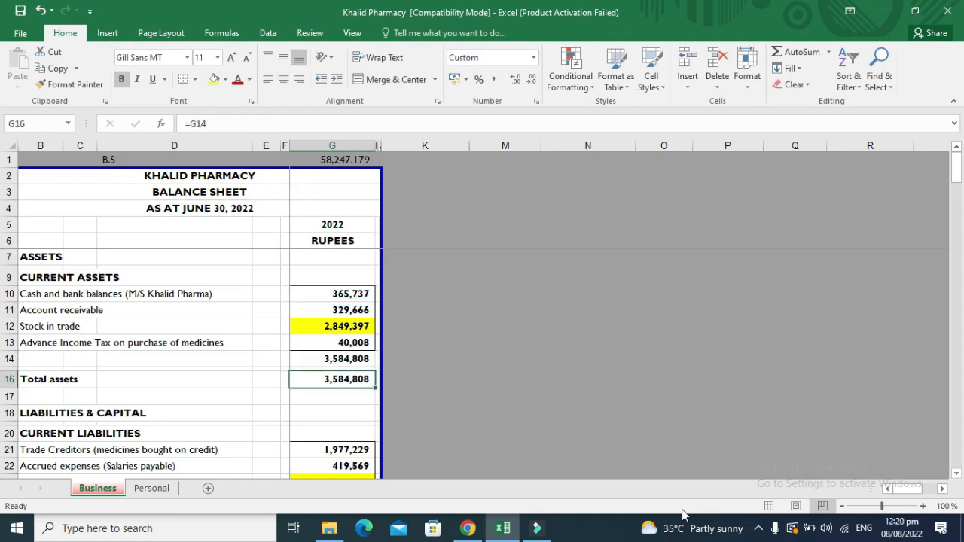
key("Up")
key("Up")
key("Up")
key("Up")
key("Up")
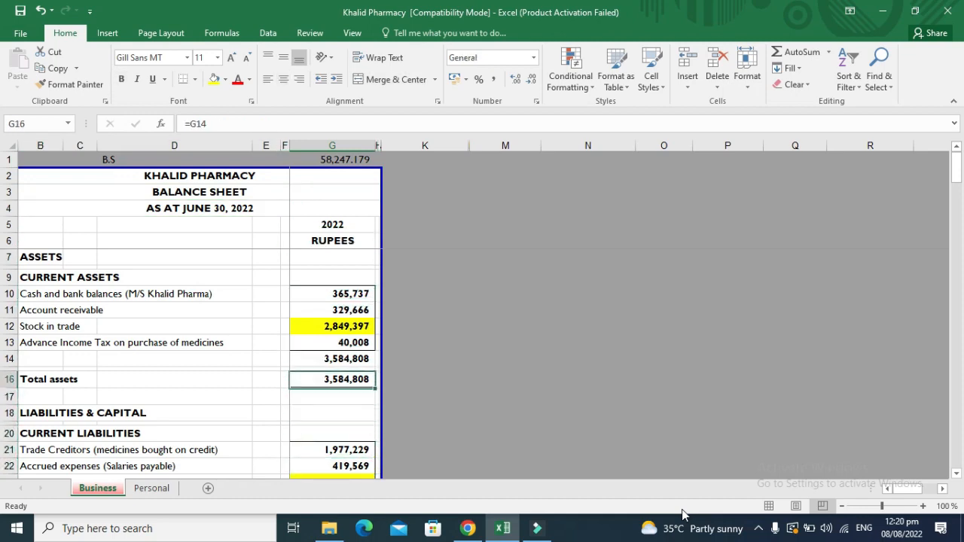
key("Down")
key("Down")
key("Down")
key("Down")
key("Down")
key("Down")
key("Down")
key("Down")
key("Down")
key("Down")
key("Down")
key("Down")
key("Down")
key("Down")
key("Down")
key("Down")
key("Down")
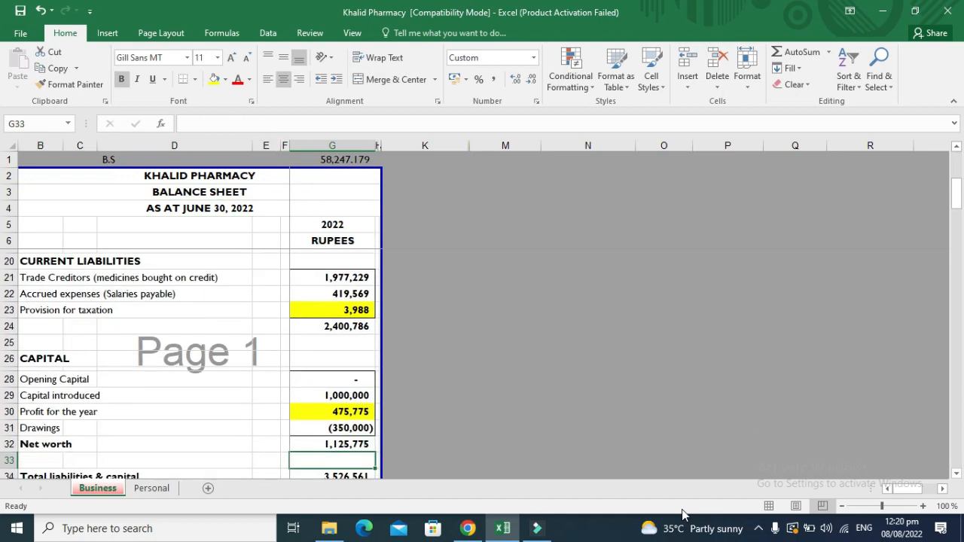
key("Up")
key("Up")
key("Down")
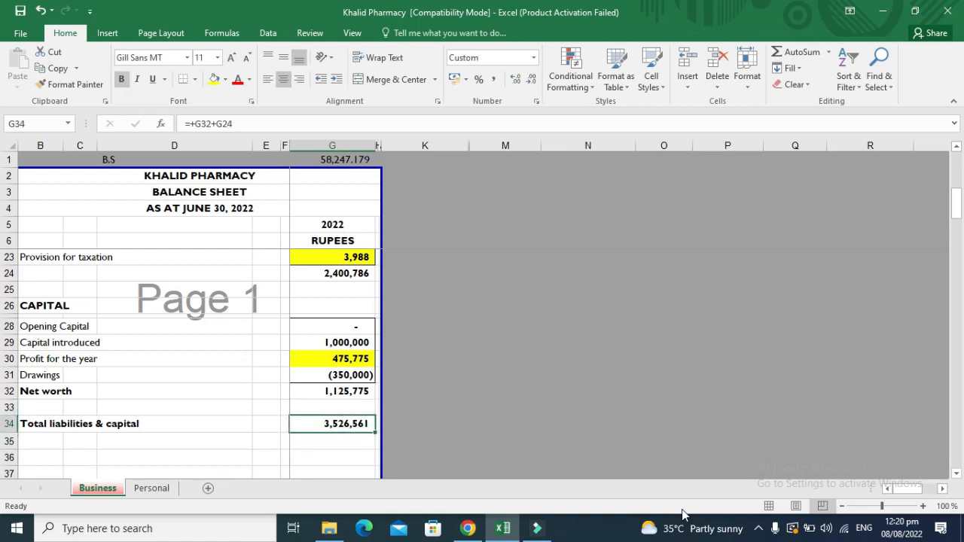
key("Up")
key("Up")
key("Up")
key("Up")
key("Up")
key("Up")
key("Up")
key("Up")
key("Up")
key("Up")
key("Up")
key("Up")
key("Up")
key("Up")
key("Up")
key("Up")
key("Up")
key("Up")
key("Up")
key("Up")
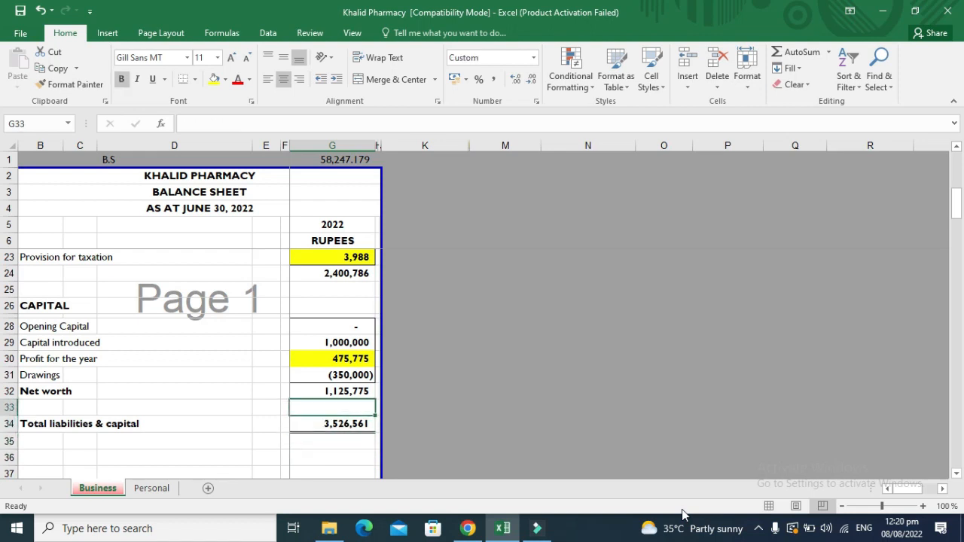
key("Up")
key("Down")
key("Right")
key("Down")
key("Down")
key("Down")
key("Down")
key("Down")
key("Down")
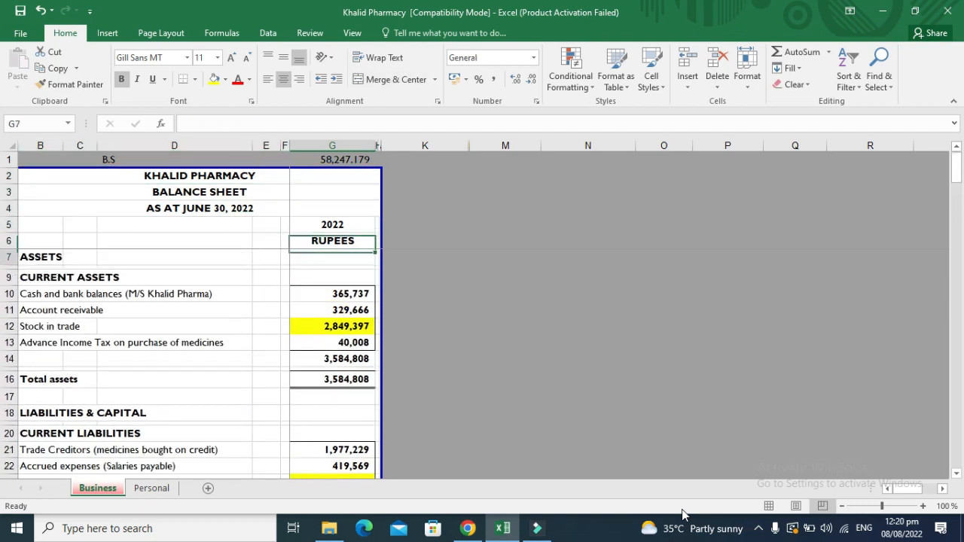
key("Down")
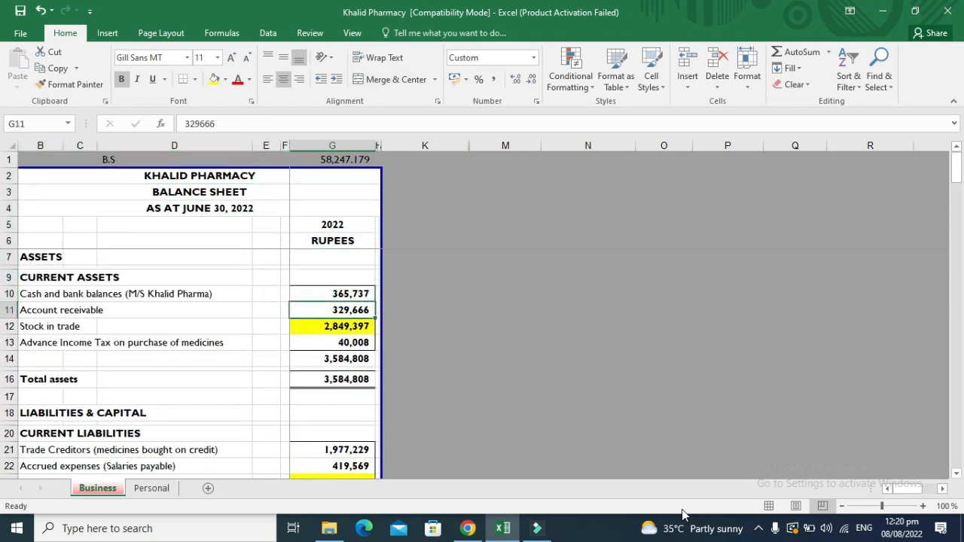
Subtract 58247.179 from Account receivable in G11 and confirm the G1 check shows 0.000.
key("F2")
key("Left")
key("Left")
key("Left")
key("Left")
key("Left")
key("Left")
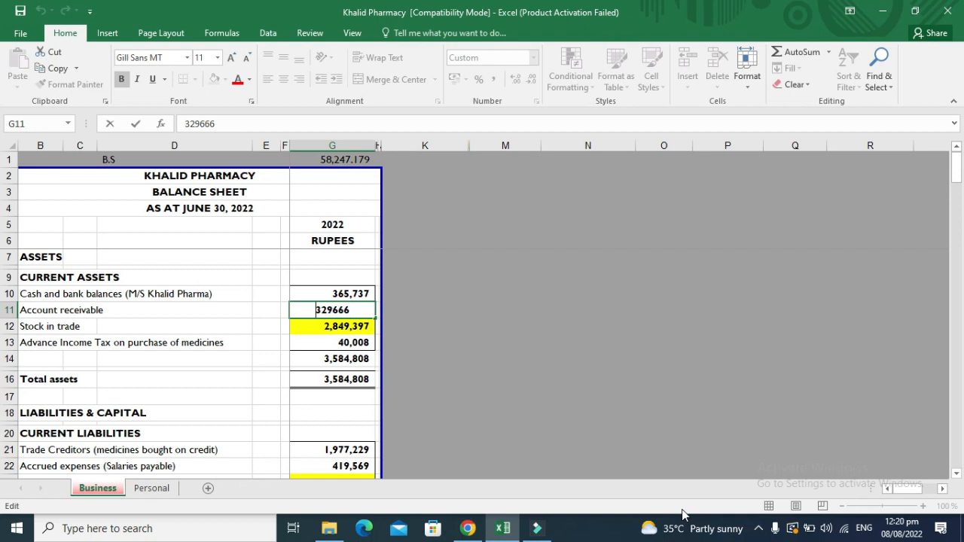
type("=")
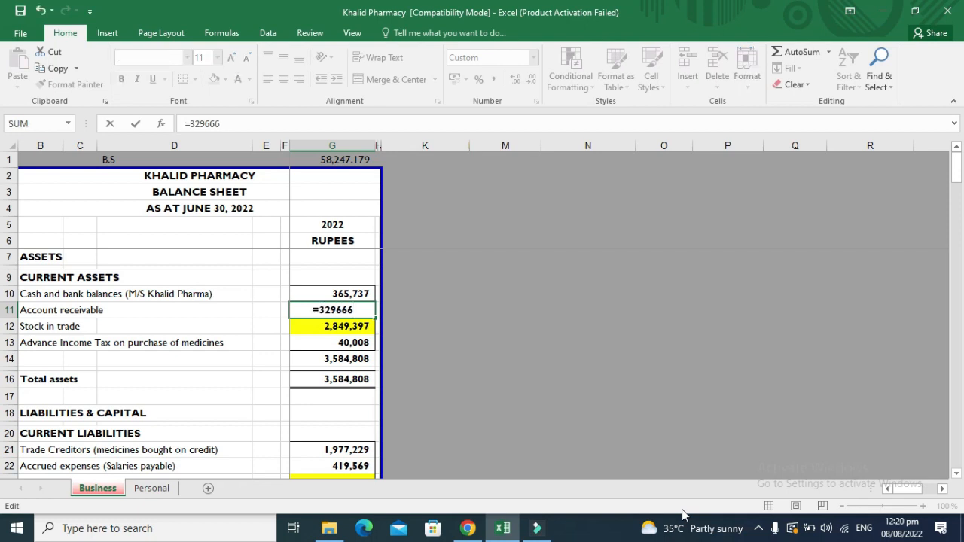
key("End")
type("-58")
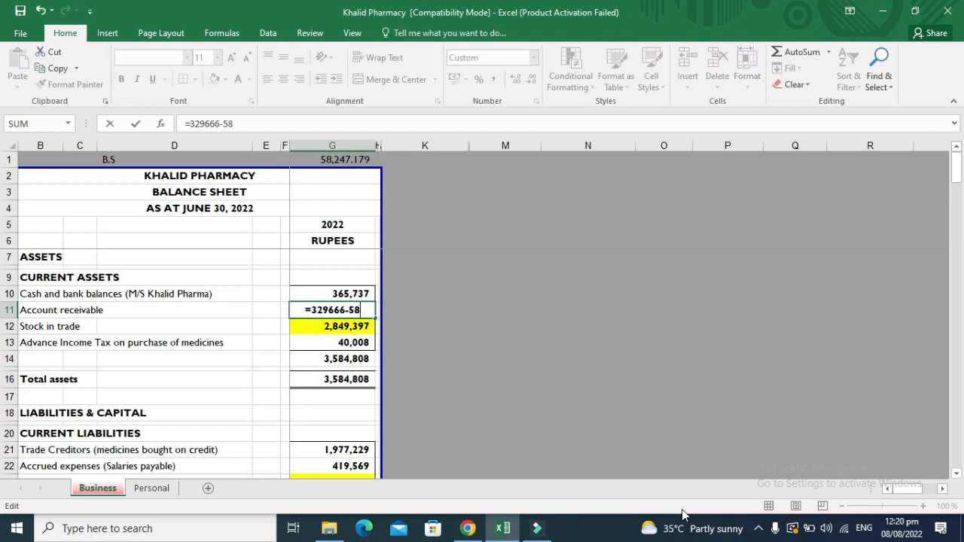
type("247.179")
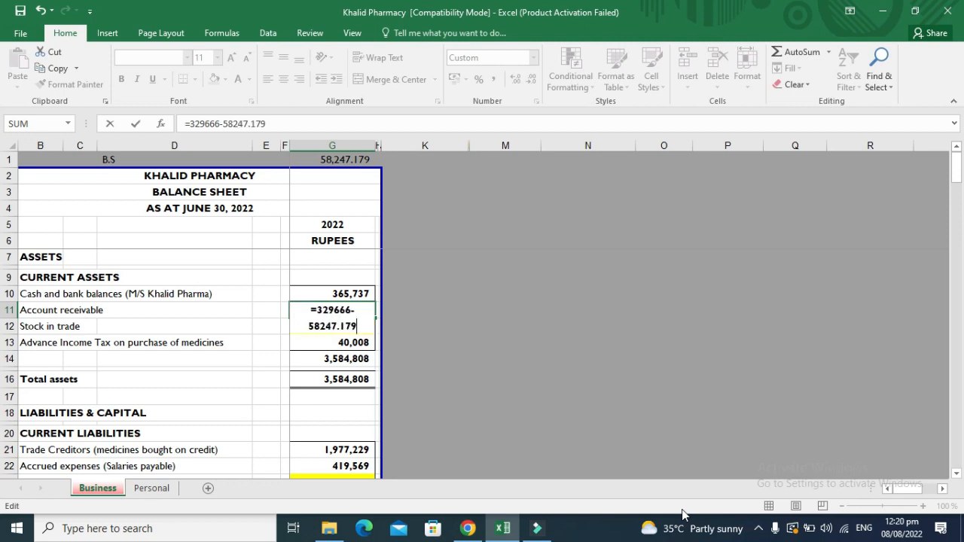
key("Return")
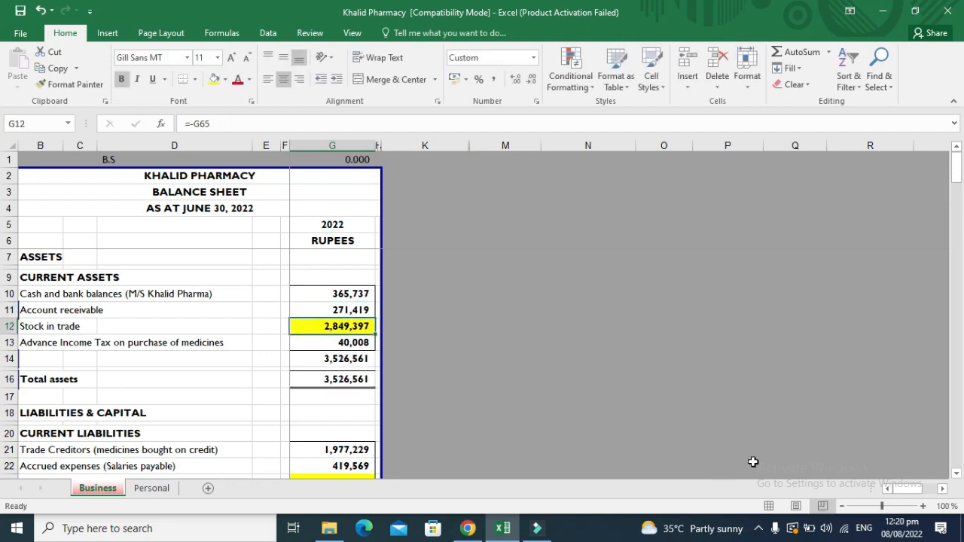
double_click(362, 158)
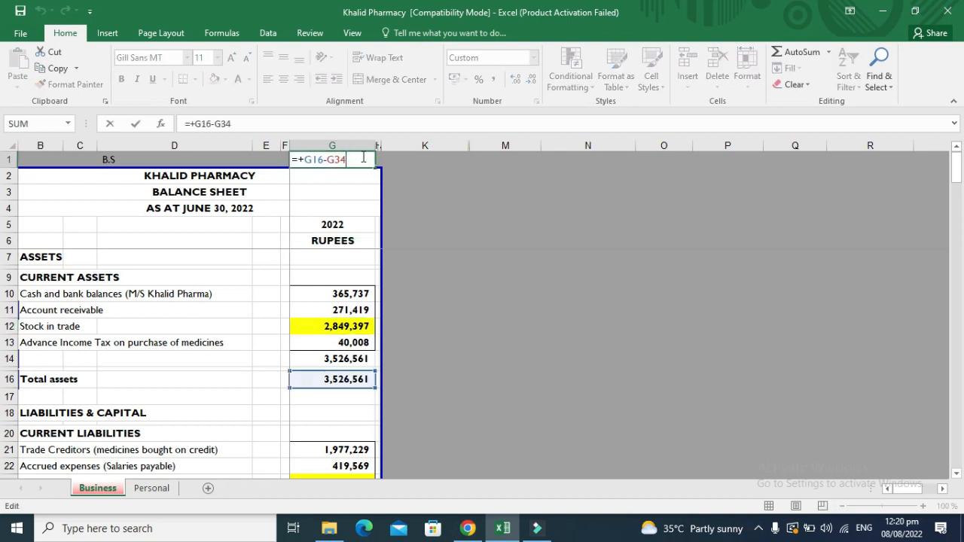
key("Escape")
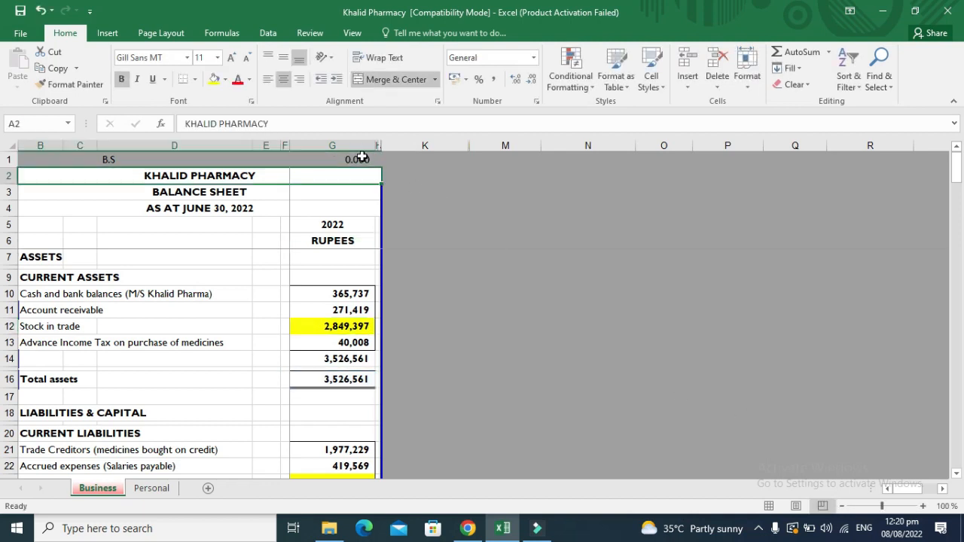
Recheck the updated Total assets and Total liabilities & capital at 3,526,561.
key("Down")
key("Down")
key("Down")
key("Down")
key("Down")
key("Down")
key("Down")
key("Down")
key("Down")
key("Down")
key("Down")
key("Down")
key("Down")
key("Down")
key("Up")
key("Down")
key("Down")
key("Down")
key("Down")
key("Down")
key("Down")
key("Down")
key("Down")
key("Down")
key("Down")
key("Down")
key("Down")
key("Down")
key("Down")
key("Down")
key("Down")
key("Down")
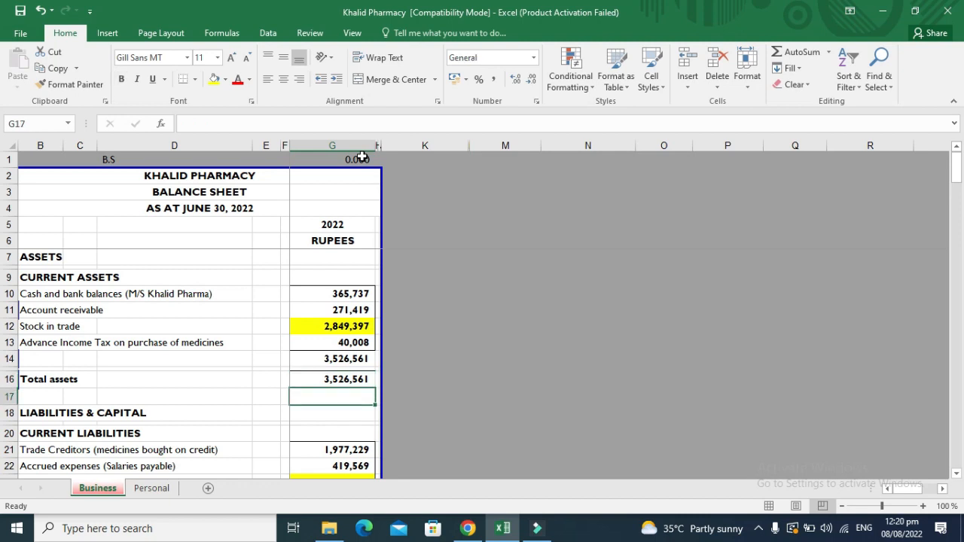
key("Up")
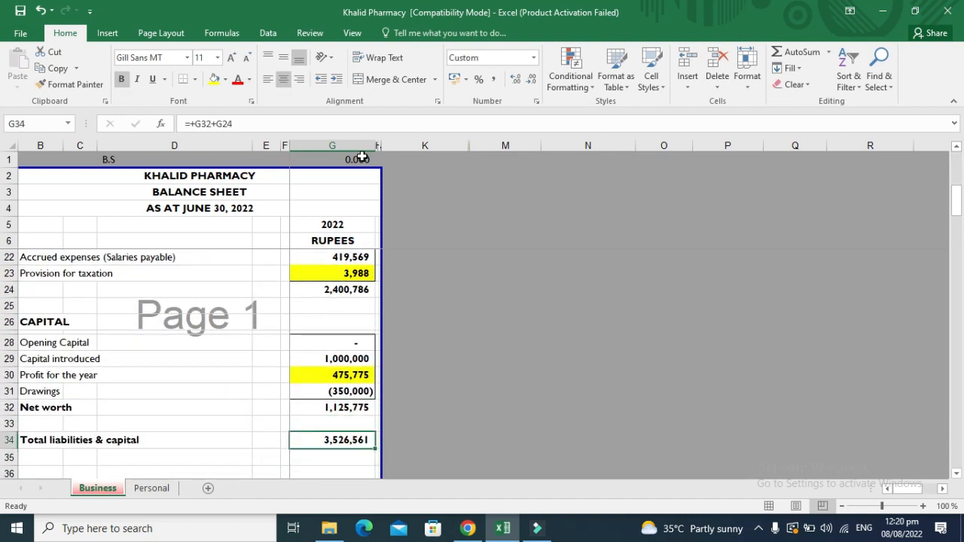
key("Up")
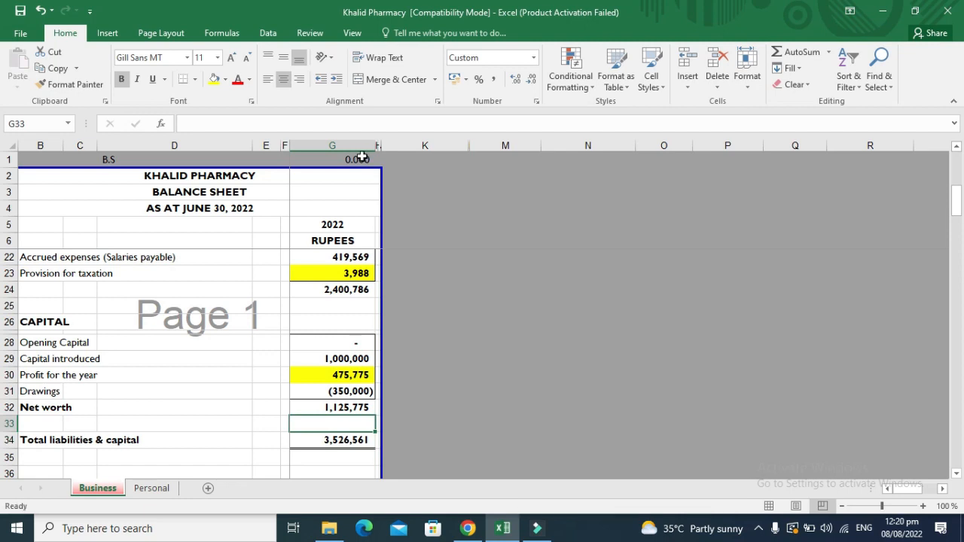
left_click(145, 489)
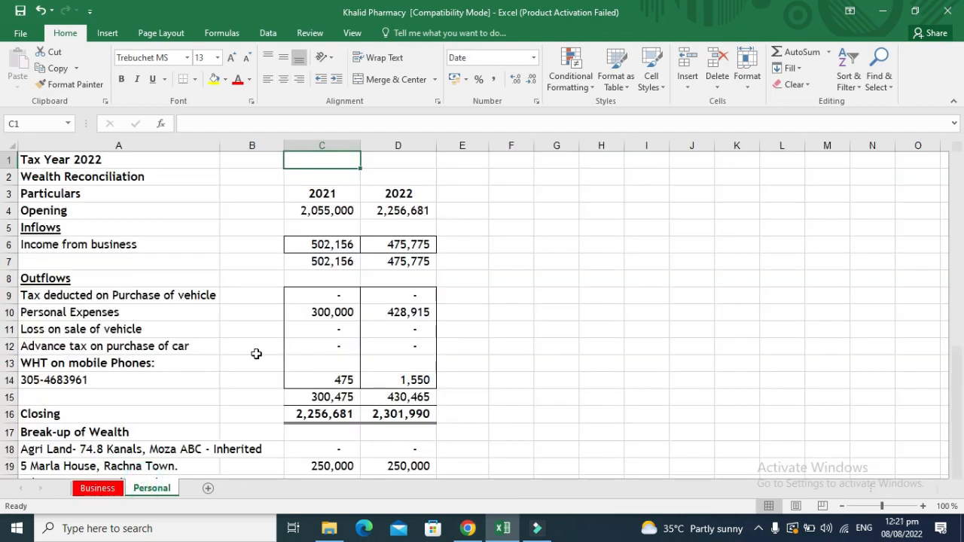
left_click(331, 301)
key("Up")
key("Up")
key("Up")
key("Up")
key("Up")
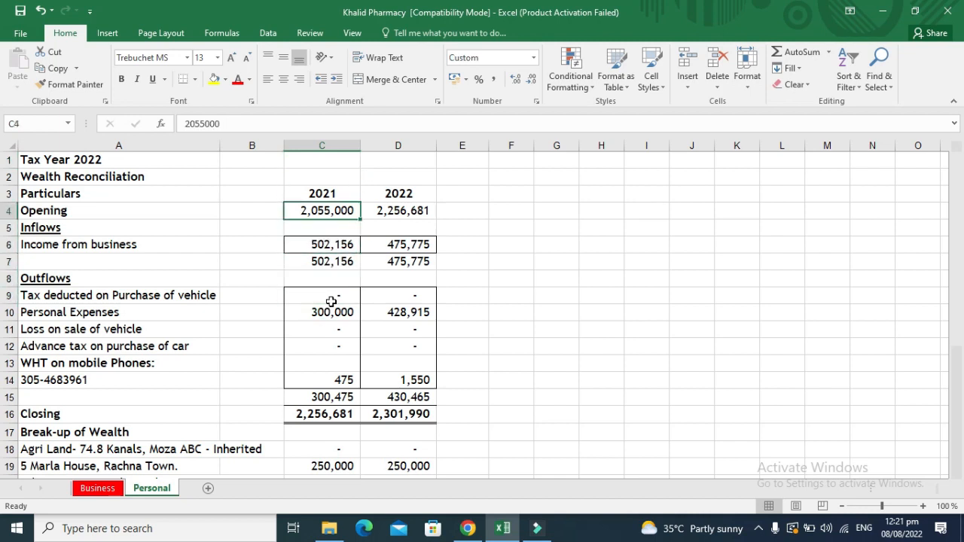
left_click(337, 144)
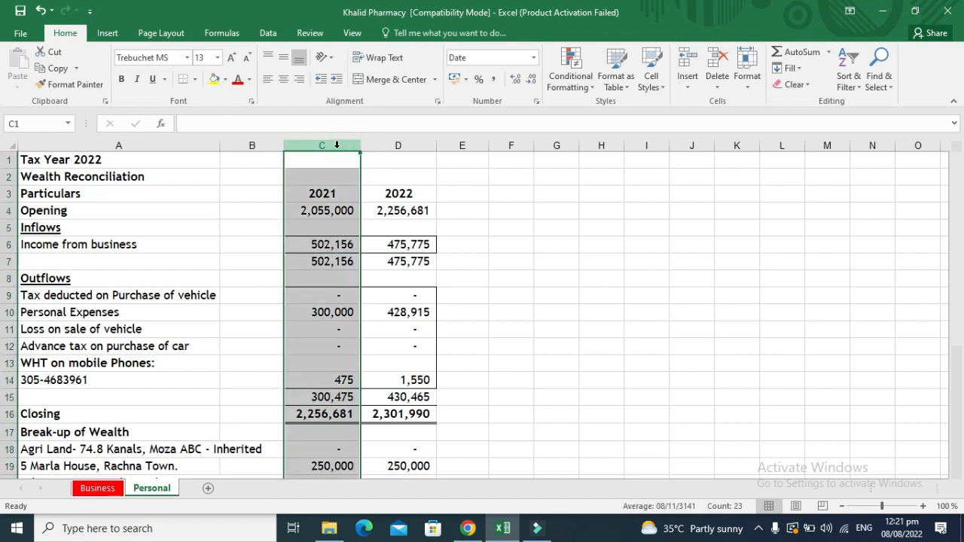
left_click(336, 228)
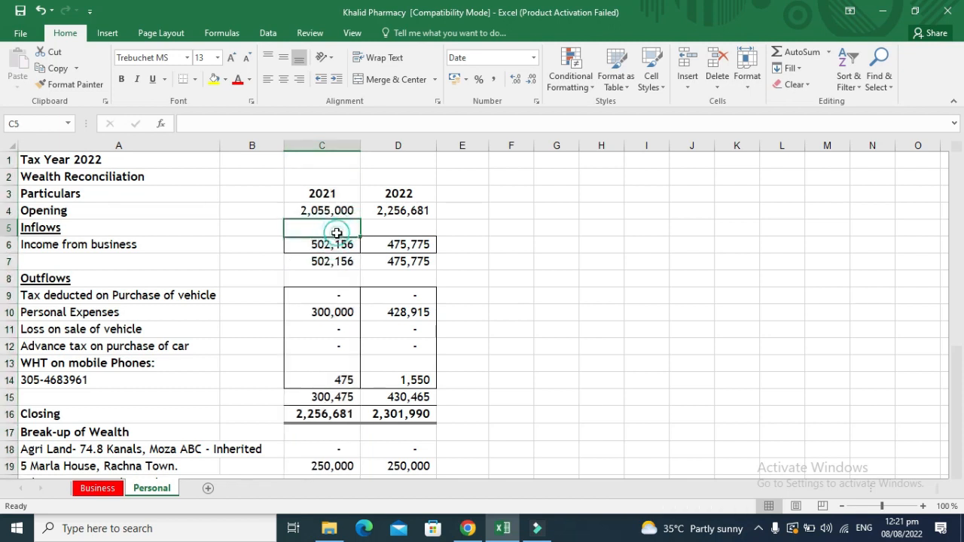
key("Down")
key("Right")
key("Up")
key("Up")
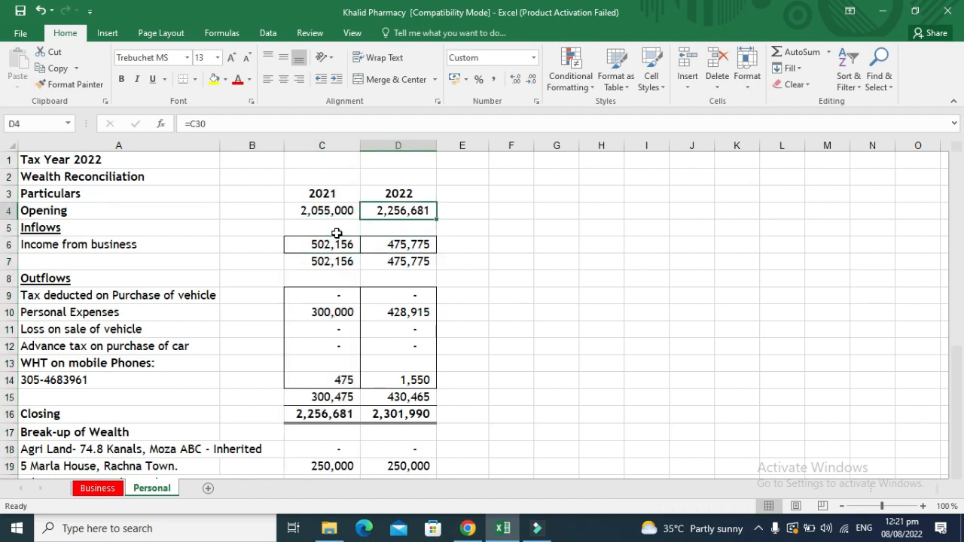
key("Left")
left_click(339, 145)
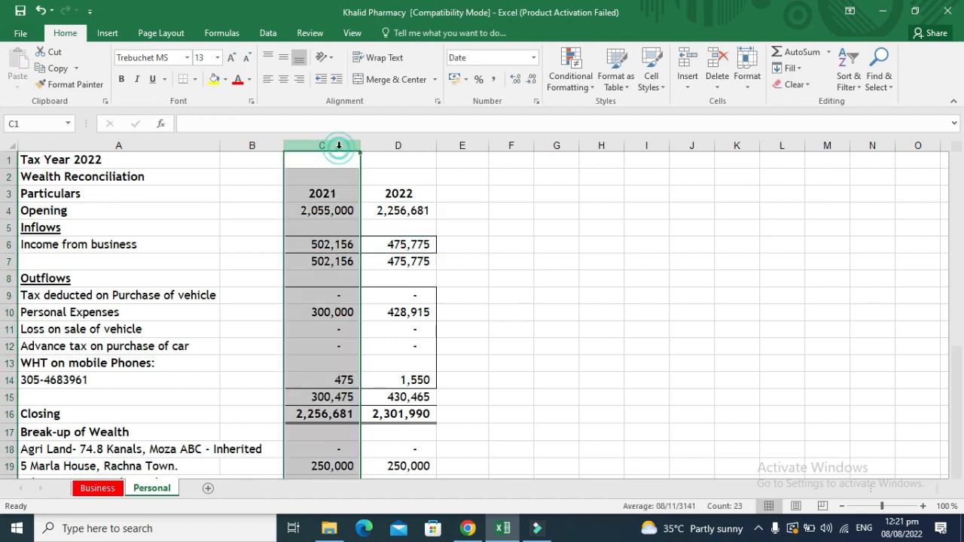
key("Down")
key("Down")
key("Down")
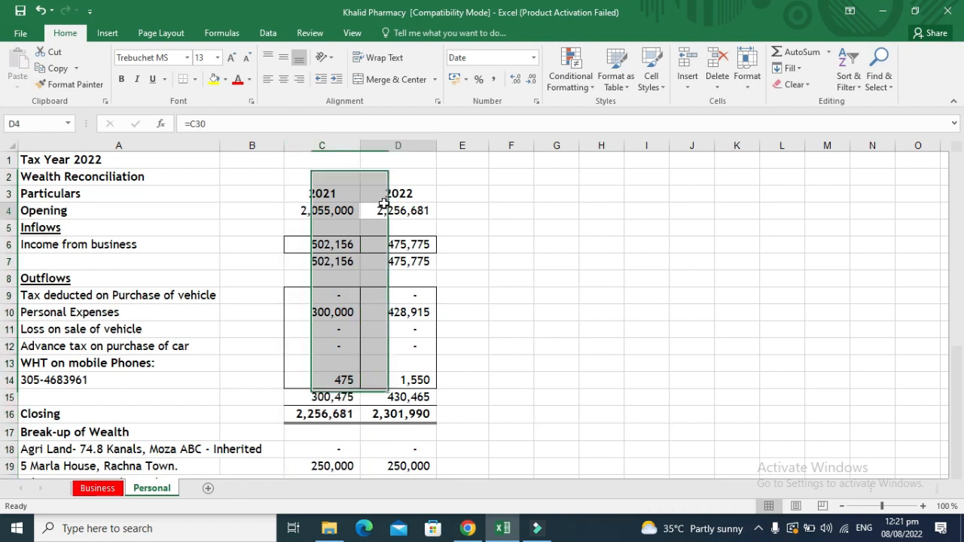
key("Right")
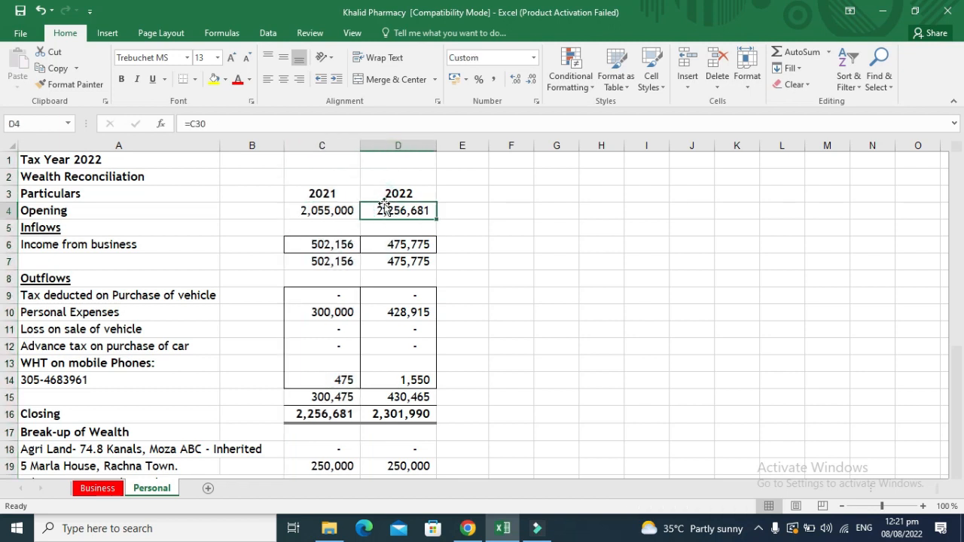
key("Down")
key("Down")
key("Down")
key("Up")
key("Up")
key("Up")
key("Left")
key("Left")
key("Left")
key("Right")
key("Right")
key("Right")
key("ctrl+bracketleft")
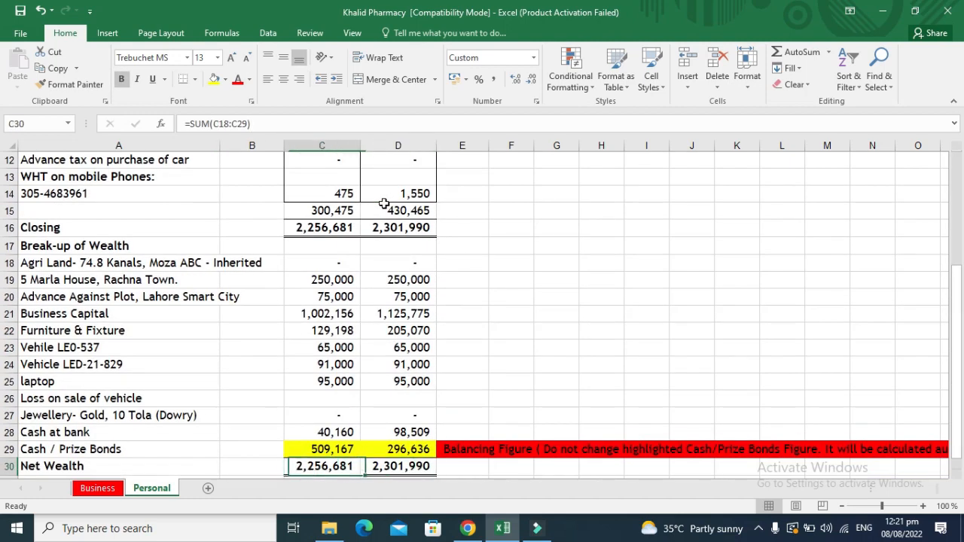
key("Up")
key("Up")
key("Up")
key("Up")
key("Up")
key("Up")
key("Up")
key("Up")
key("Up")
key("Up")
key("Up")
key("Up")
key("Up")
key("Up")
key("Up")
key("Up")
key("Up")
key("Up")
key("Up")
key("Up")
key("Up")
key("Right")
key("Right")
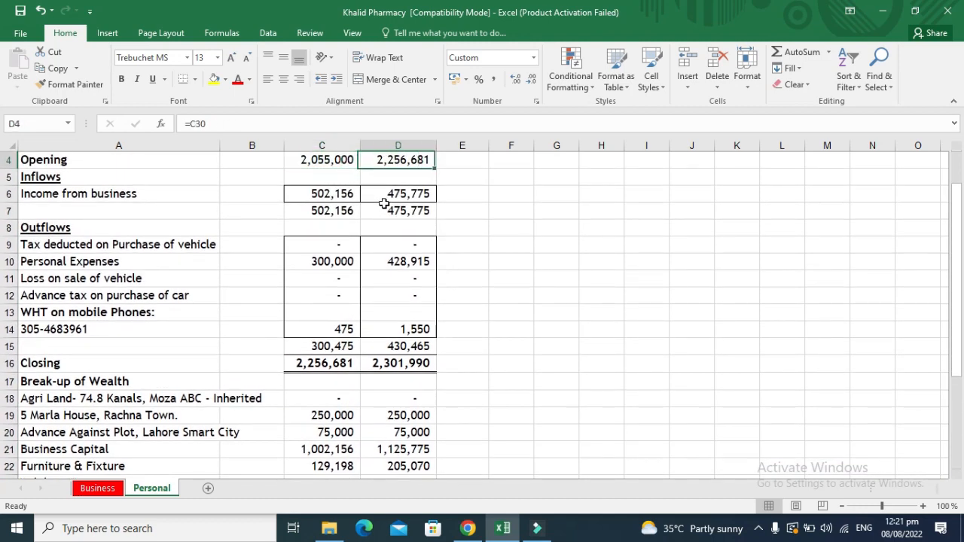
key("Up")
key("Up")
key("Left")
key("Down")
key("Down")
key("Down")
key("Down")
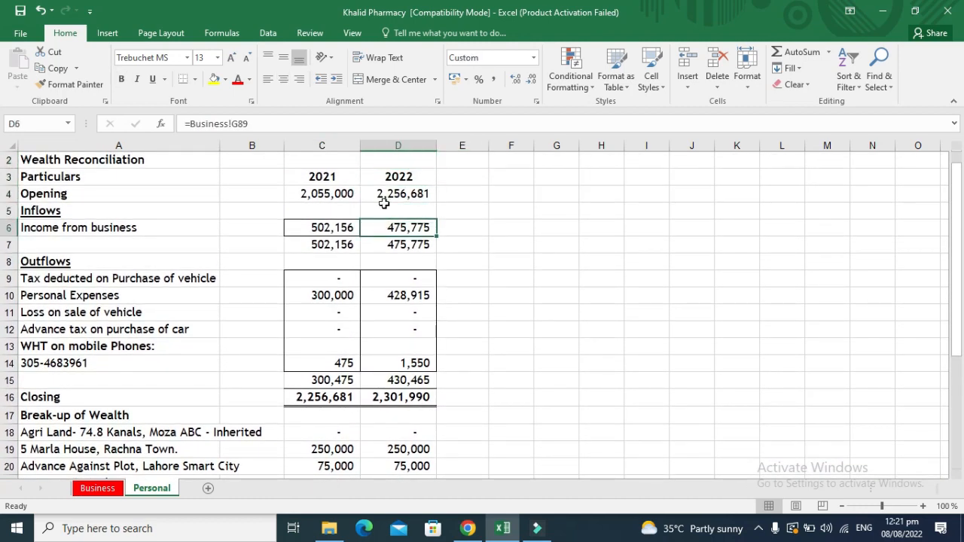
key("ctrl+bracketleft")
key("Down")
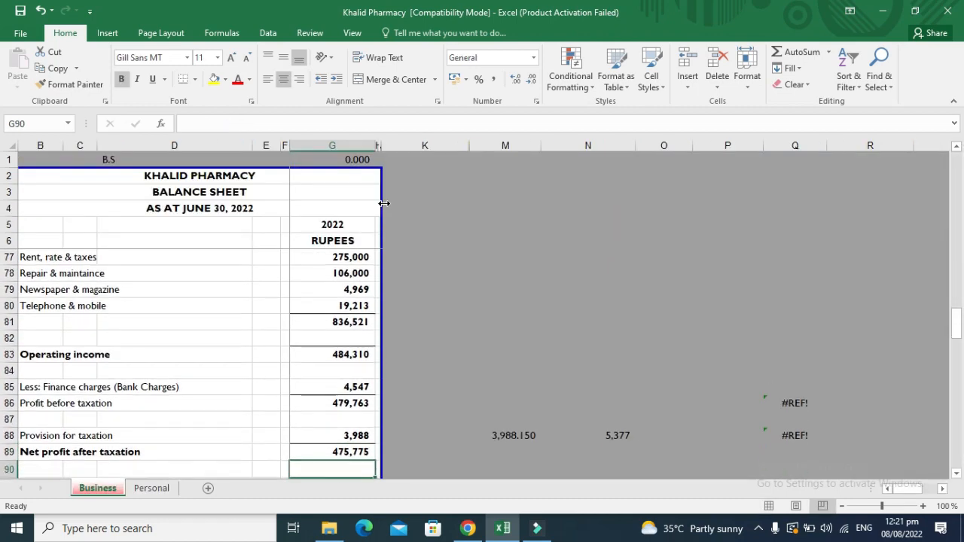
key("Down")
key("Up")
key("Up")
key("Up")
key("Down")
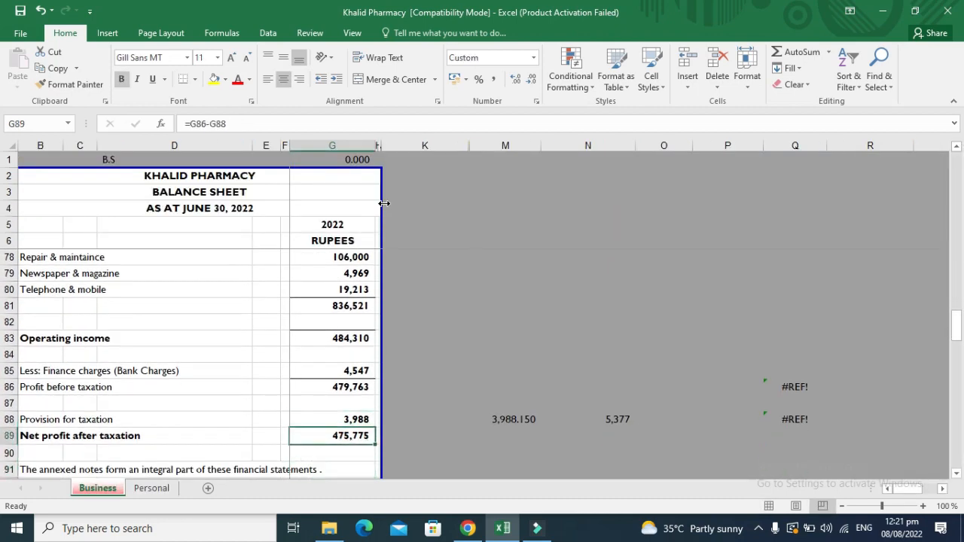
left_click(155, 488)
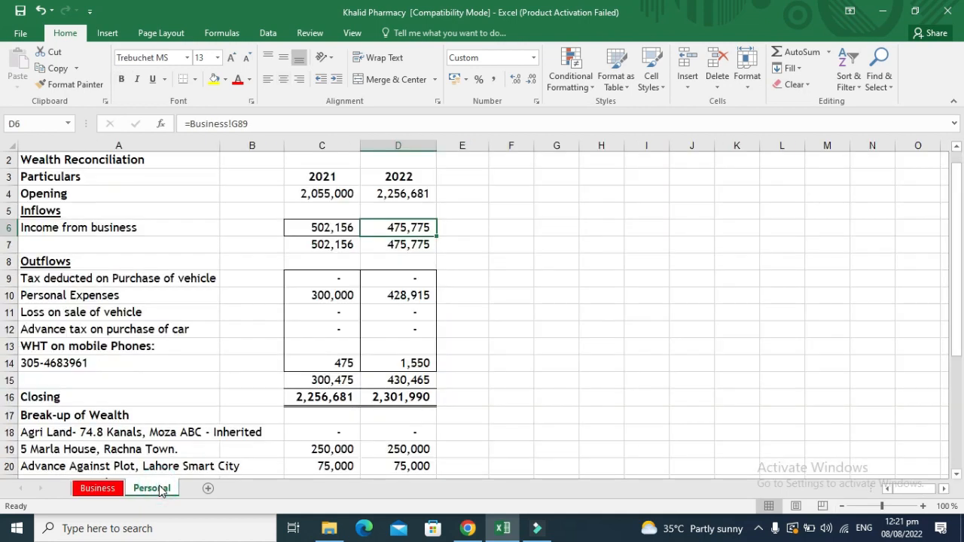
key("Down")
key("Down")
key("Down")
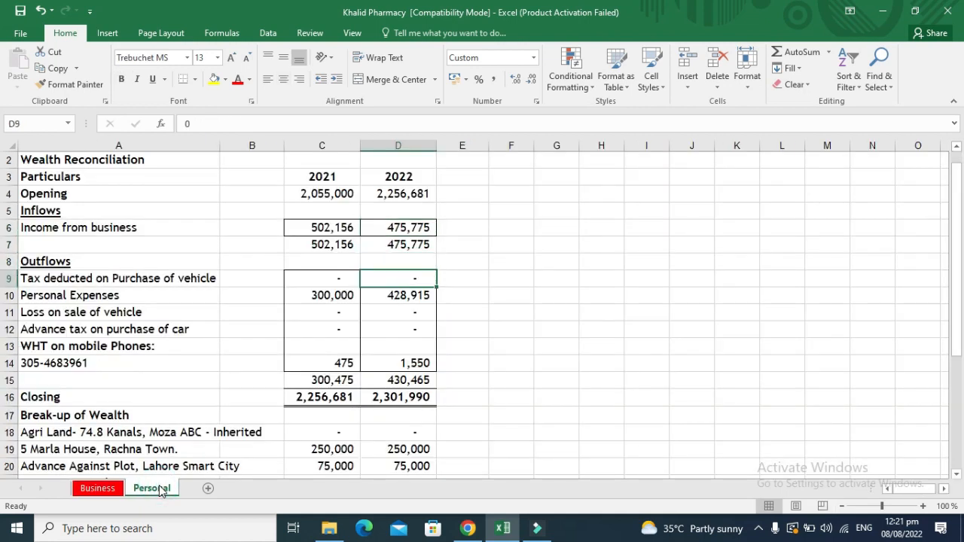
key("Down")
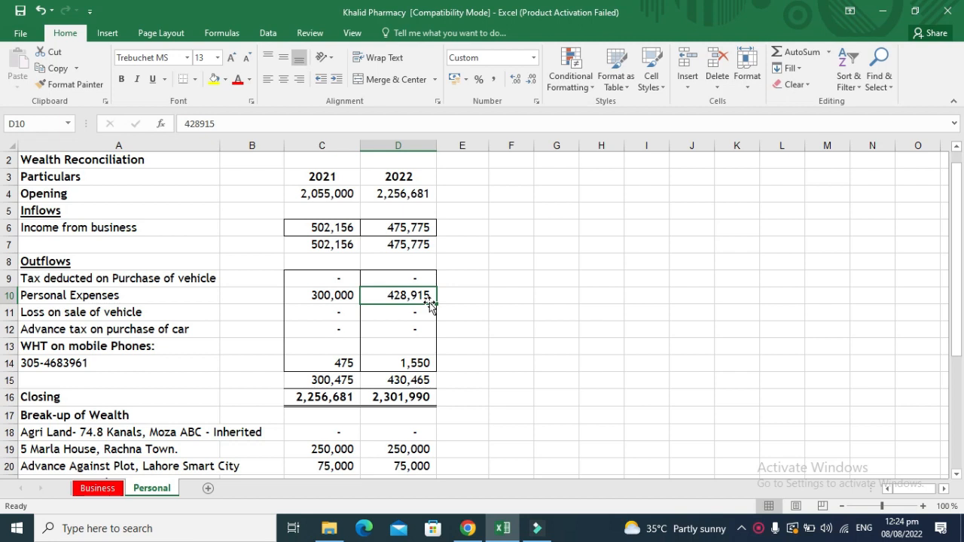
key("Left")
key("Left")
key("Left")
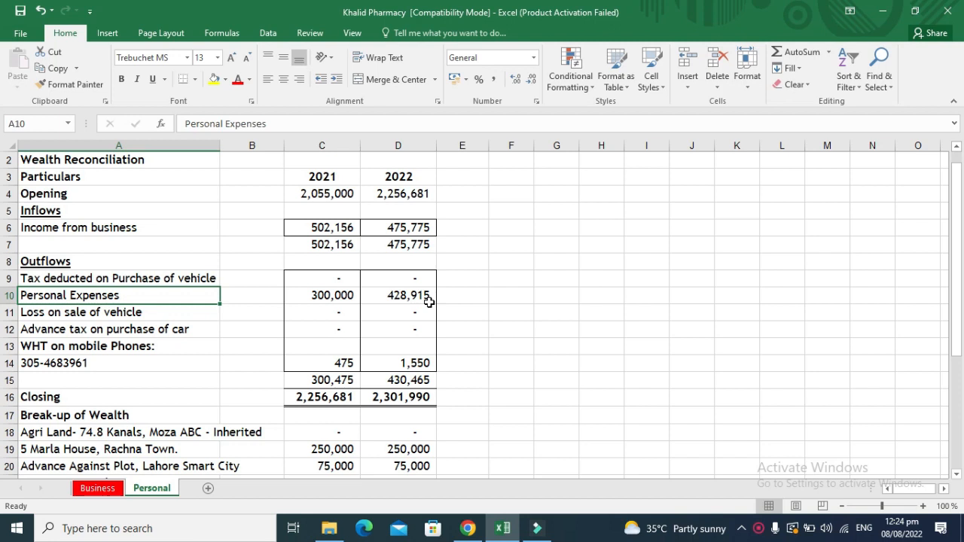
key("Down")
key("Down")
key("Down")
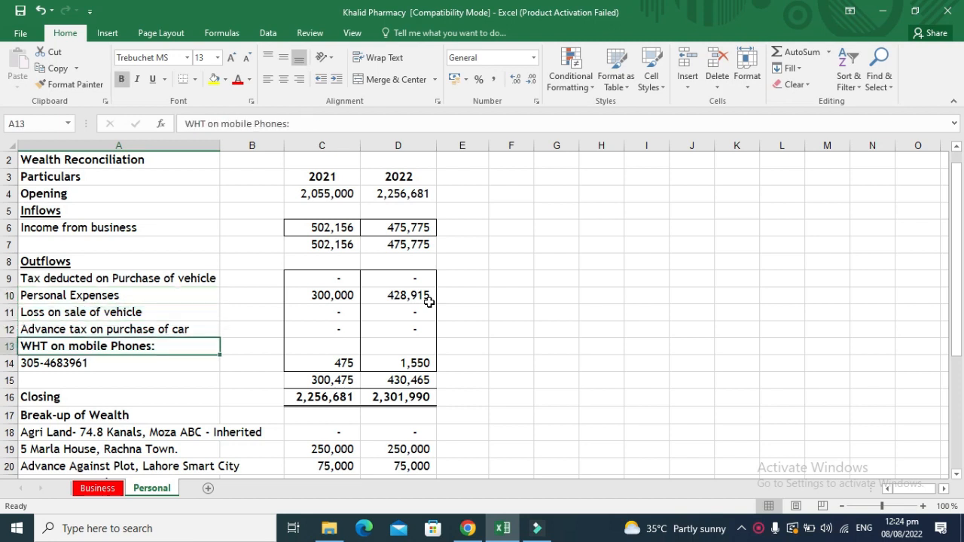
key("Down")
key("Right")
key("Right")
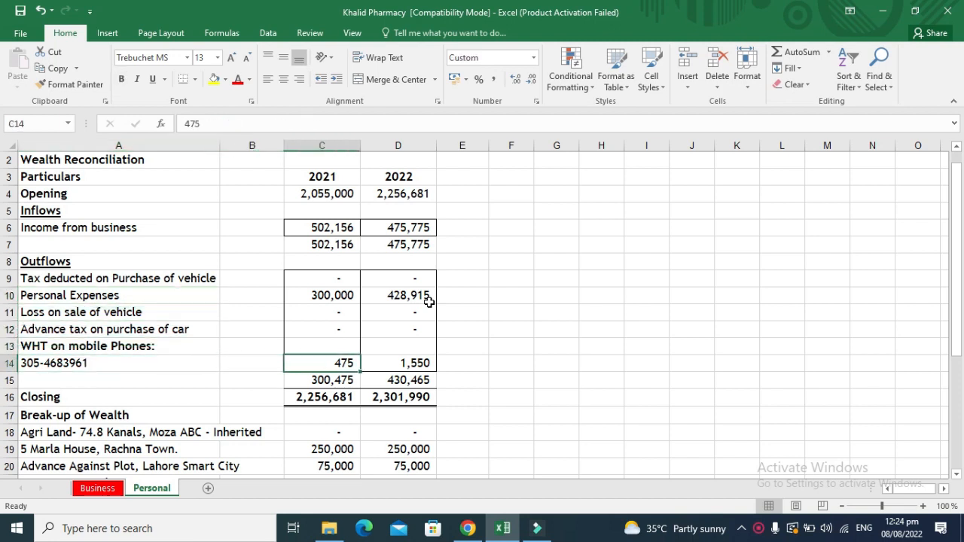
key("Down")
key("Down")
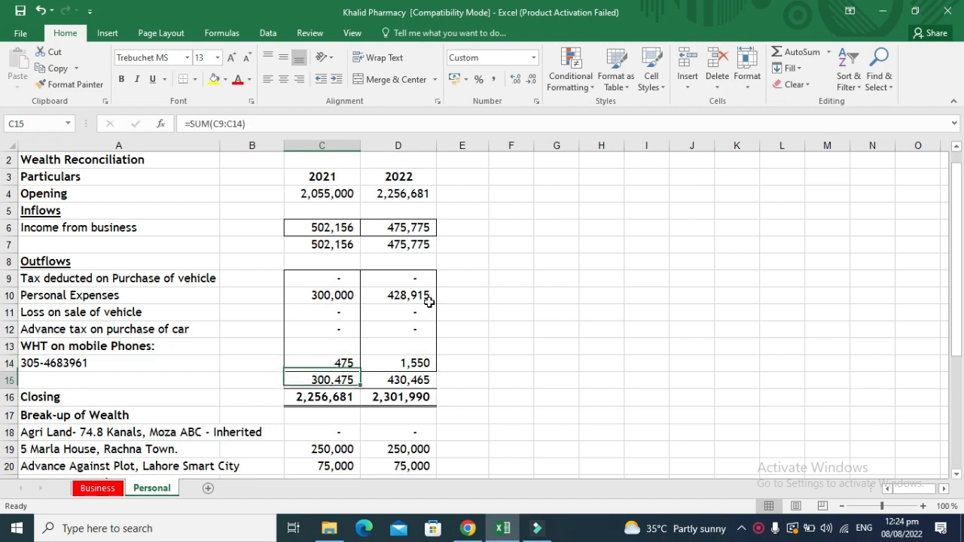
key("Right")
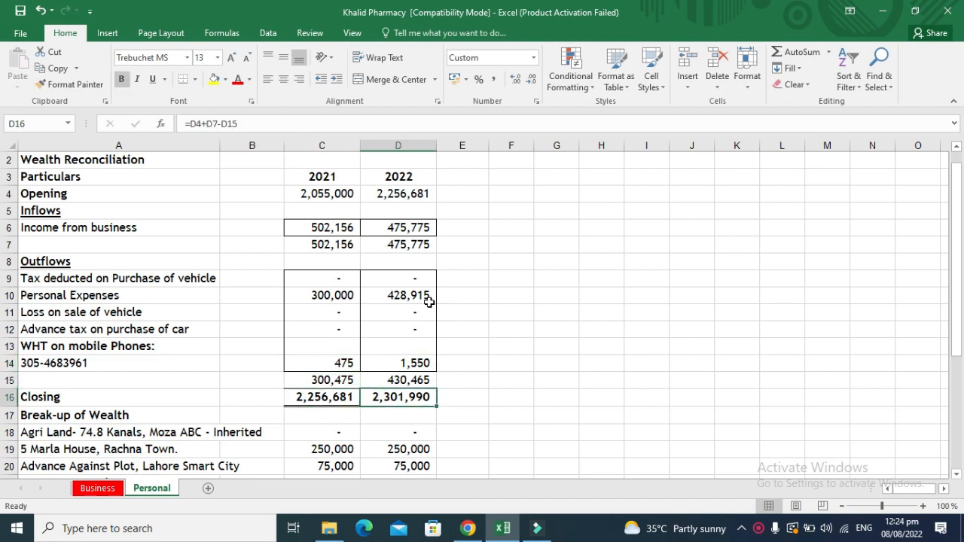
key("Up")
key("Up")
key("Up")
key("Up")
key("Up")
key("Up")
key("Up")
key("Up")
key("Up")
key("Down")
key("Down")
key("Down")
key("Down")
key("Down")
key("Down")
key("Down")
key("Down")
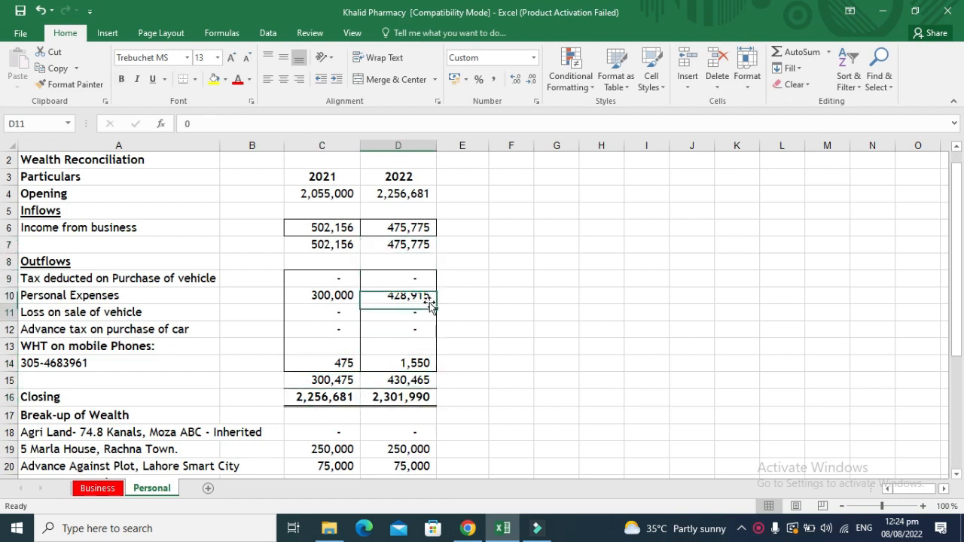
key("Down")
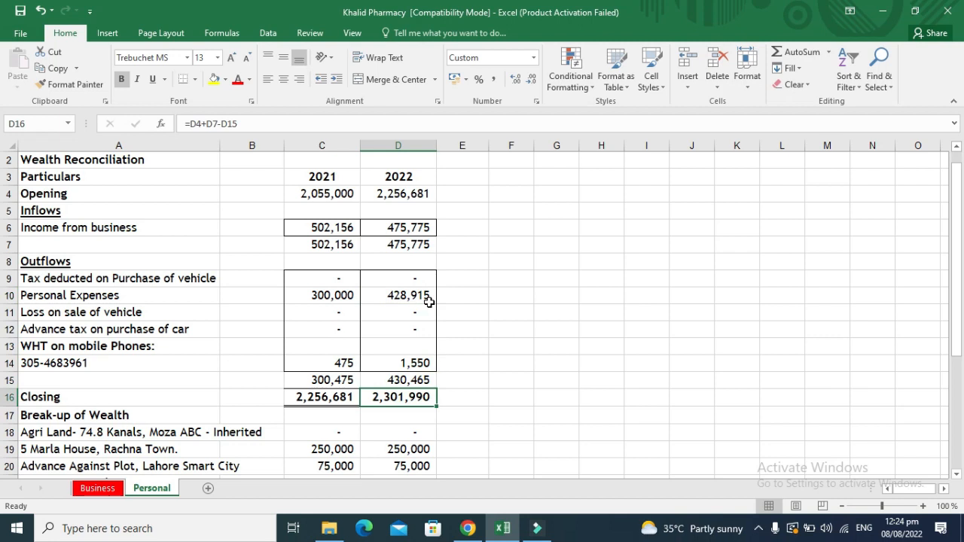
key("Down")
key("Down")
key("Down")
key("Down")
key("Down")
key("Down")
key("Down")
key("Down")
key("Down")
key("Down")
key("Left")
key("Left")
key("Left")
key("Up")
key("Up")
key("Up")
key("Up")
key("Up")
key("Up")
key("Up")
key("Up")
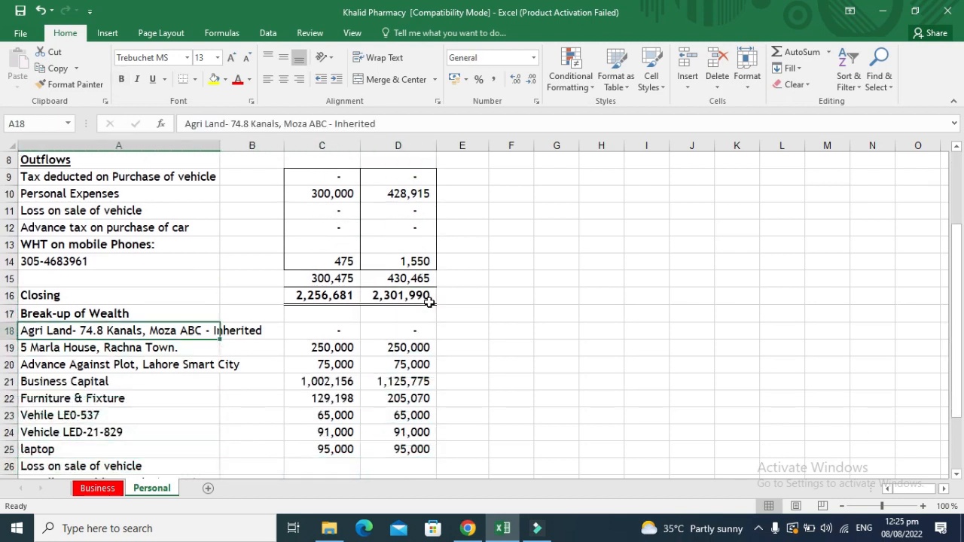
key("Down")
key("Up")
key("Down")
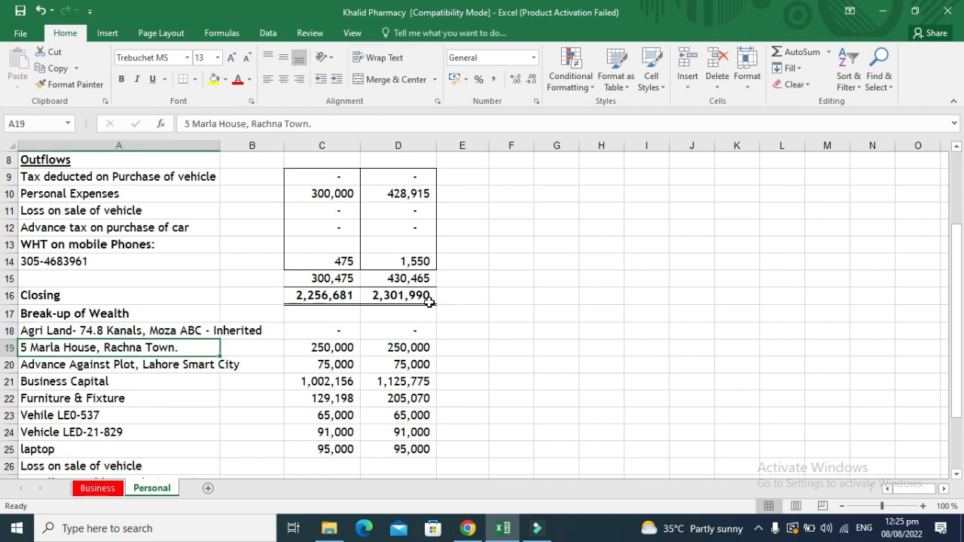
key("Down")
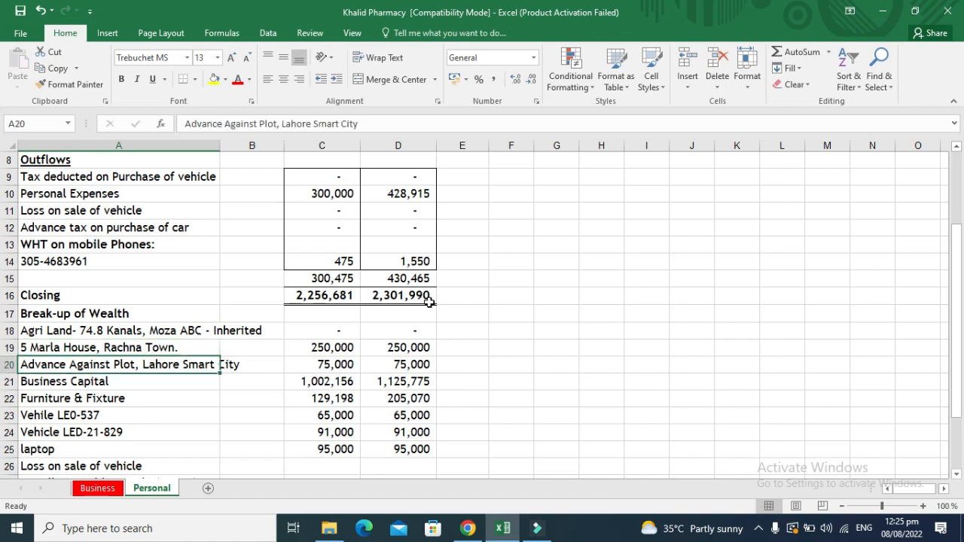
key("Up")
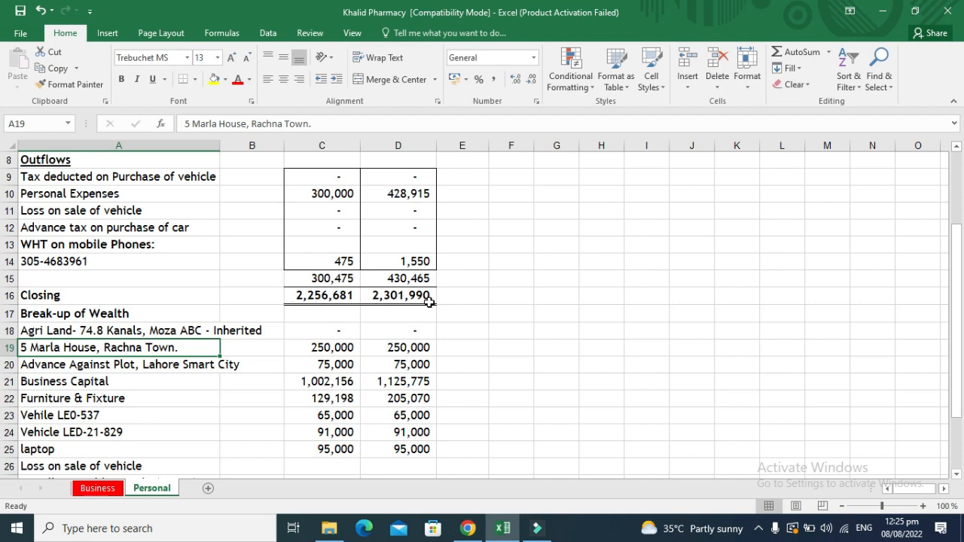
key("Right")
key("Left")
key("Right")
key("Left")
key("Right")
key("Right")
key("Right")
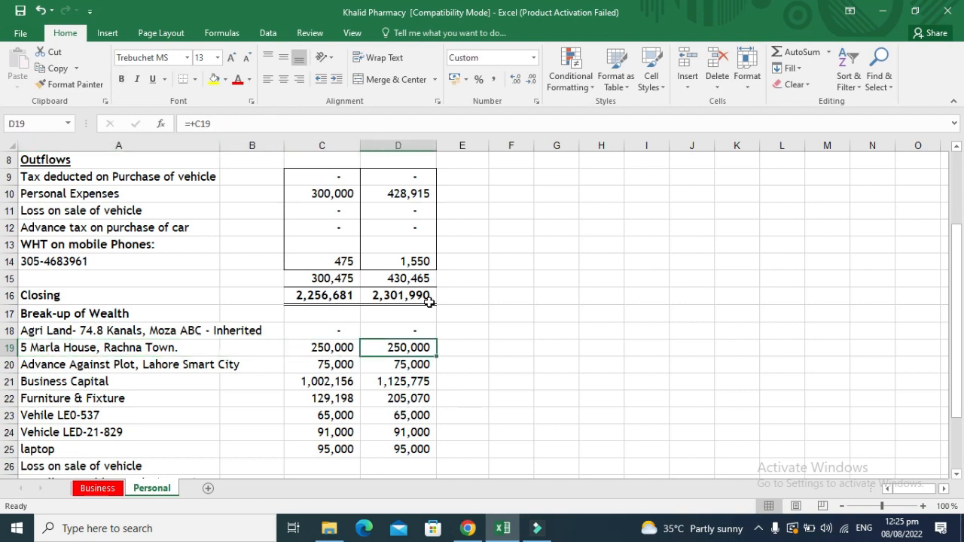
key("Left")
key("Left")
key("Left")
key("Right")
key("Right")
key("Right")
key("Left")
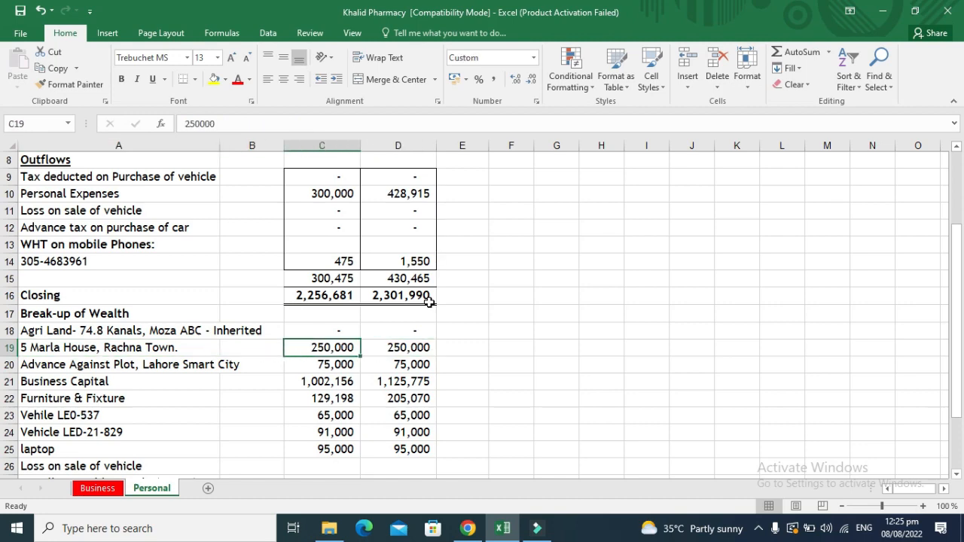
key("Up")
key("Up")
key("Up")
key("Up")
key("Up")
key("Up")
key("Up")
key("Up")
key("Up")
key("Up")
key("Up")
key("Up")
key("Up")
key("Up")
key("Up")
key("Up")
key("Up")
key("Up")
key("Right")
key("Down")
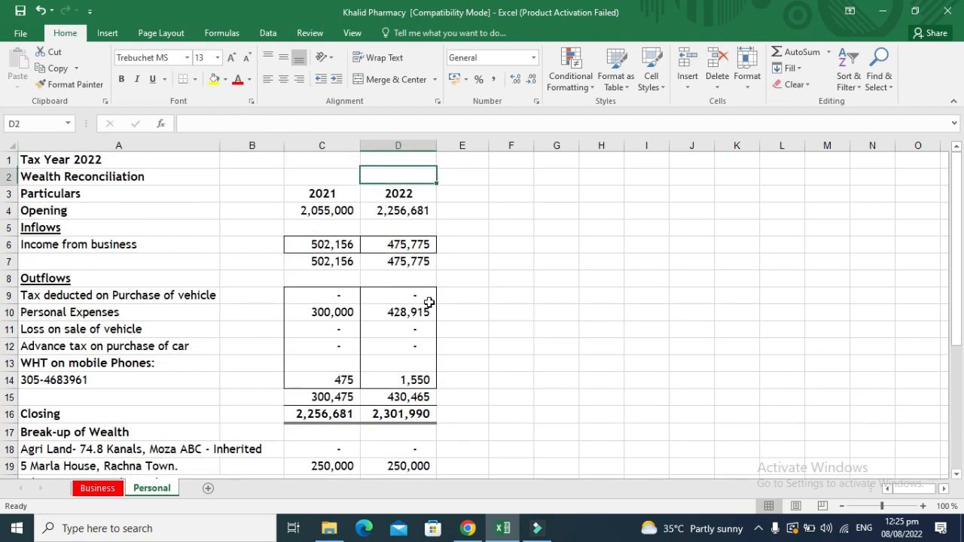
key("Down")
key("Down")
key("Down")
key("Down")
key("Down")
key("Down")
key("Down")
key("Down")
key("Down")
key("Down")
key("Down")
key("Down")
key("Down")
key("Down")
key("Down")
key("Down")
key("Down")
key("Down")
key("Down")
key("Down")
key("Left")
key("Up")
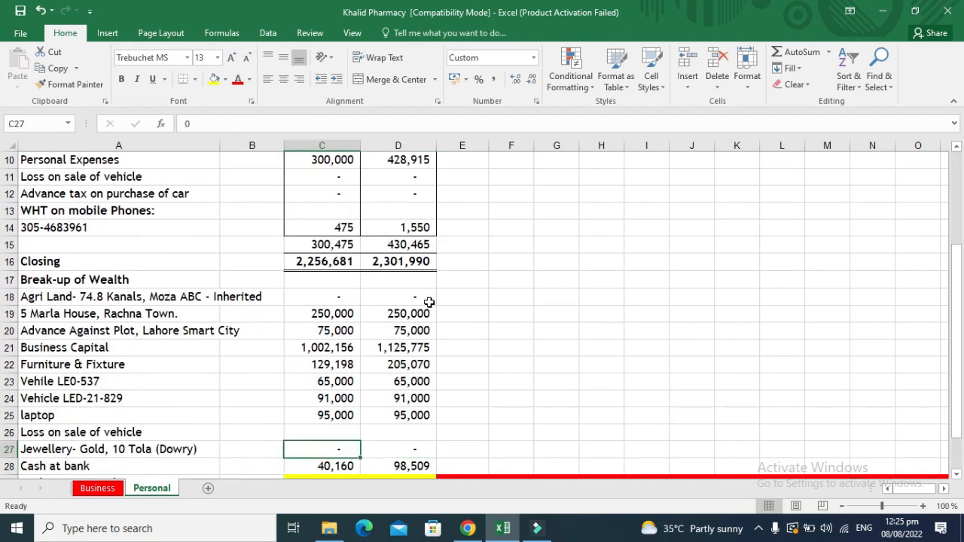
key("Up")
key("Up")
key("Up")
key("Up")
key("Up")
key("Up")
key("Up")
key("Up")
key("Up")
key("Up")
key("Up")
key("Up")
key("Up")
key("Up")
key("Up")
key("Up")
key("Up")
key("Up")
key("Up")
key("Up")
key("Down")
key("Down")
key("Down")
key("Down")
key("Down")
key("Down")
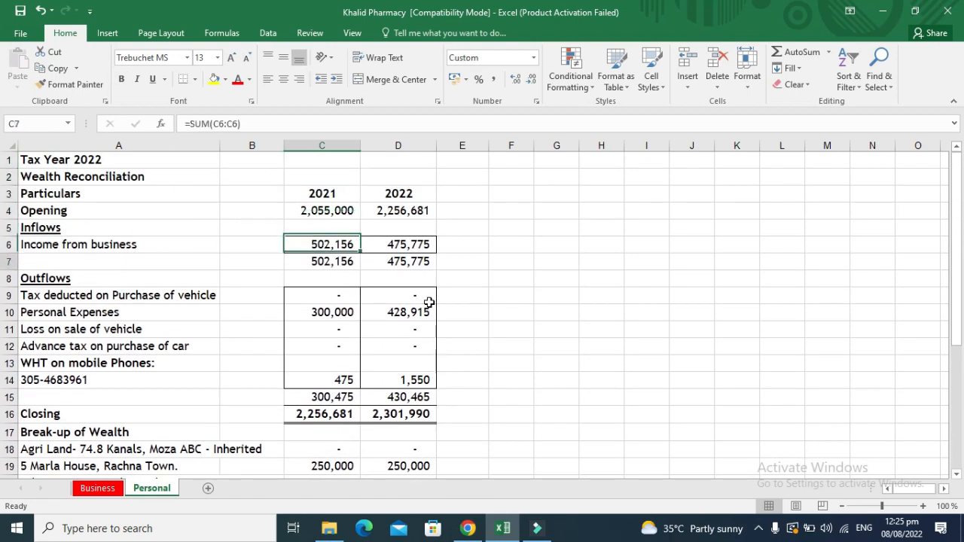
key("Down")
key("Down")
key("Down")
key("Down")
key("Down")
key("Down")
key("Down")
key("Down")
key("Right")
key("Down")
key("Up")
key("Up")
key("Up")
key("Up")
key("Up")
key("Up")
key("Up")
key("Up")
key("Up")
key("Up")
key("Up")
key("Up")
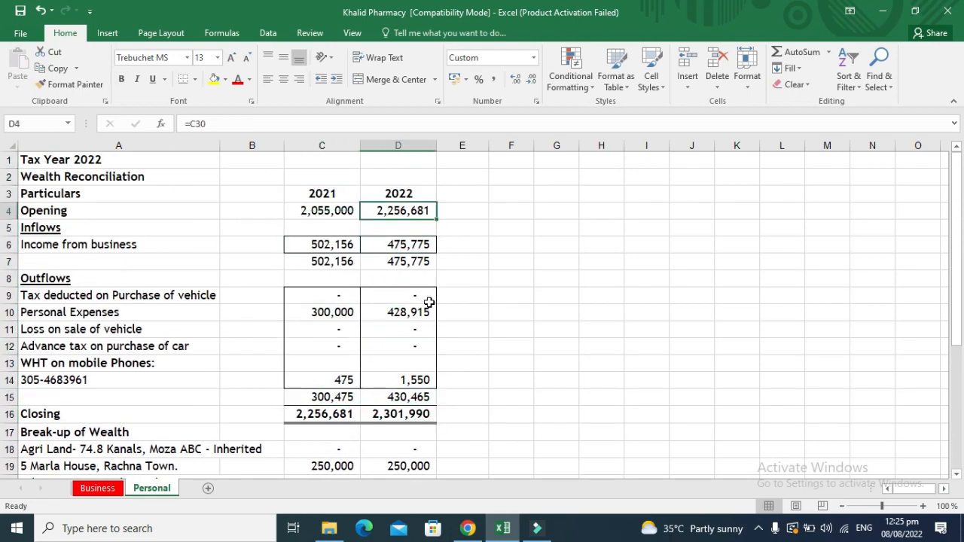
key("Down")
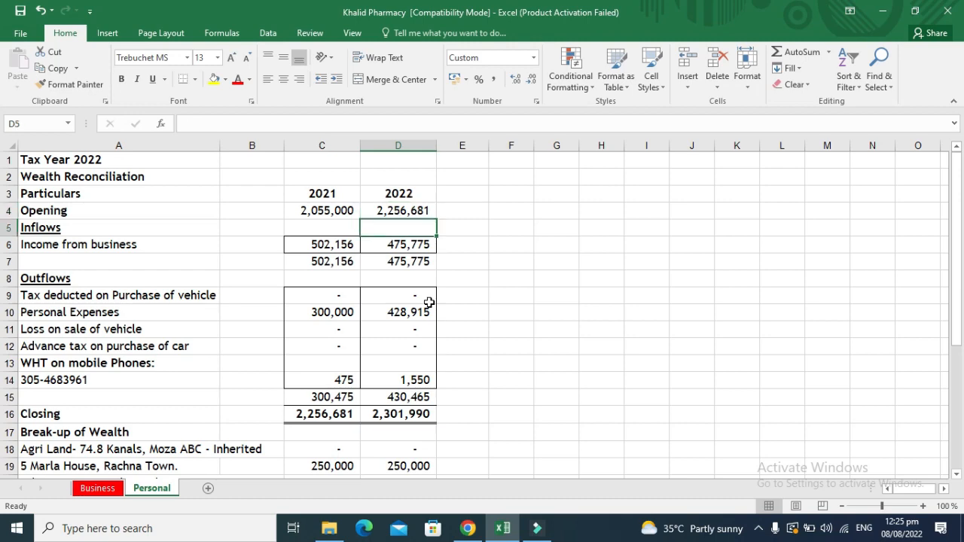
key("Up")
key("Down")
key("Down")
key("Down")
key("Down")
key("Down")
key("Down")
key("Down")
key("Down")
key("Down")
key("Down")
key("Down")
key("Down")
key("Down")
key("Down")
key("Down")
key("Down")
key("Down")
key("Down")
key("Down")
key("Down")
key("Down")
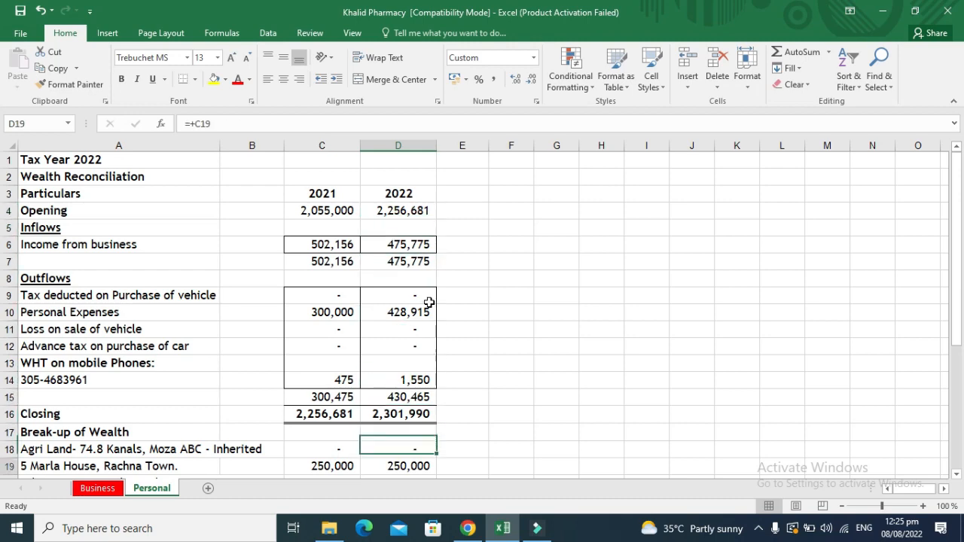
key("Left")
key("Left")
key("Left")
key("Up")
key("Up")
key("Up")
key("Up")
key("Up")
key("Up")
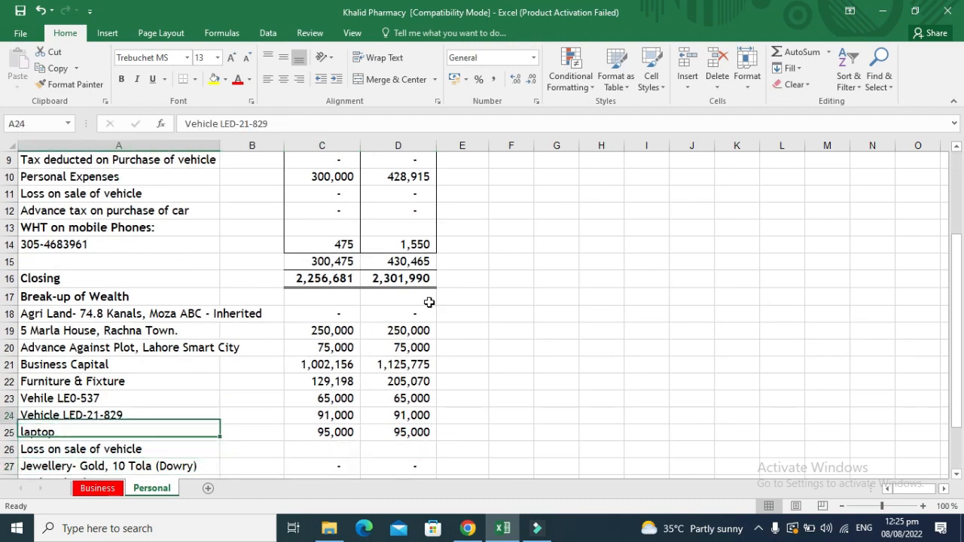
key("Up")
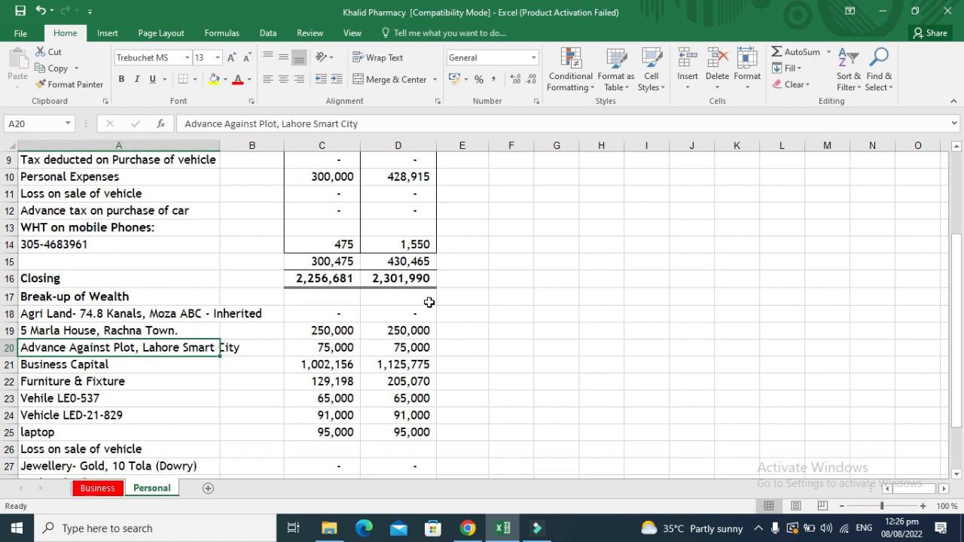
key("Down")
key("Right")
key("Right")
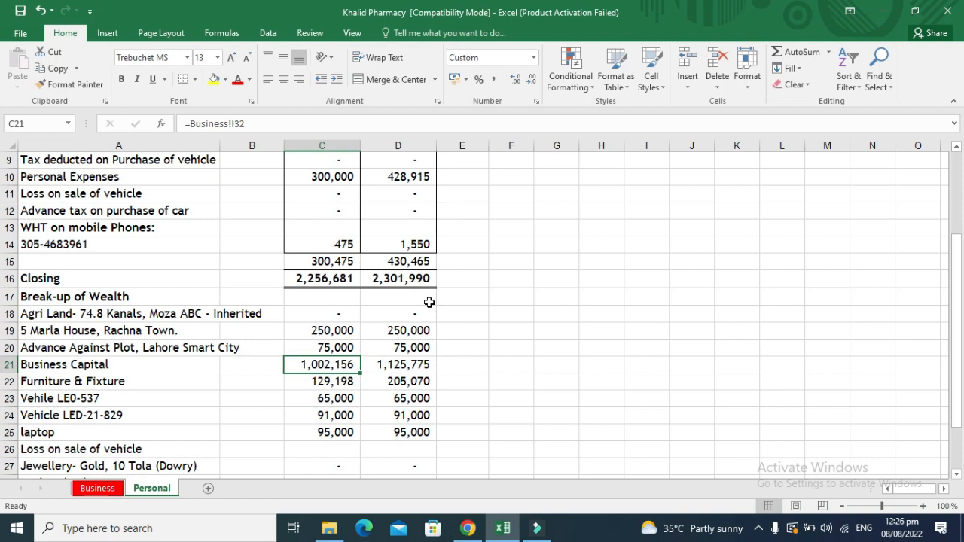
Trace the Personal sheet's 2022 Business Capital of 1,125,775 to the Business net worth and 475,775 profit.
key("ctrl+bracketleft")
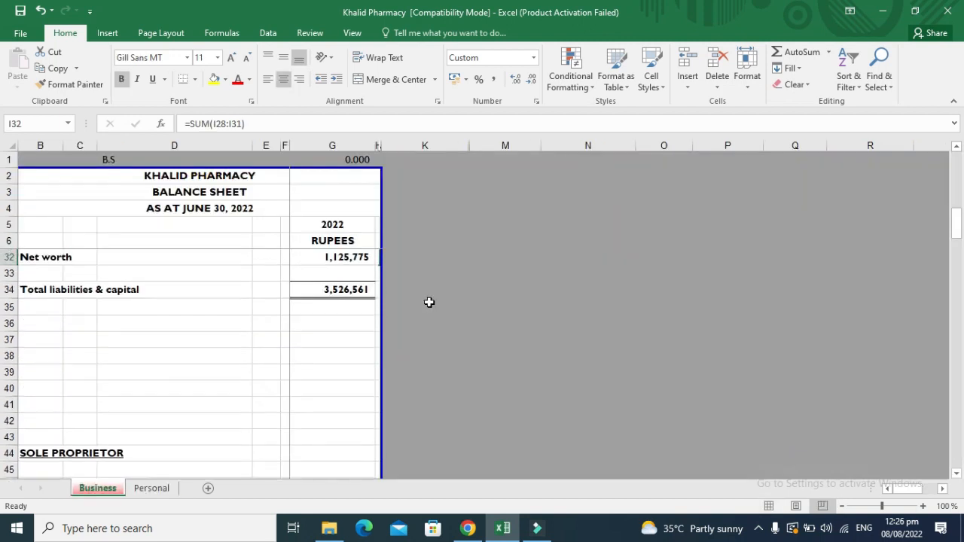
key("Up")
key("Up")
key("Up")
key("Up")
key("Up")
key("Up")
key("Up")
key("Up")
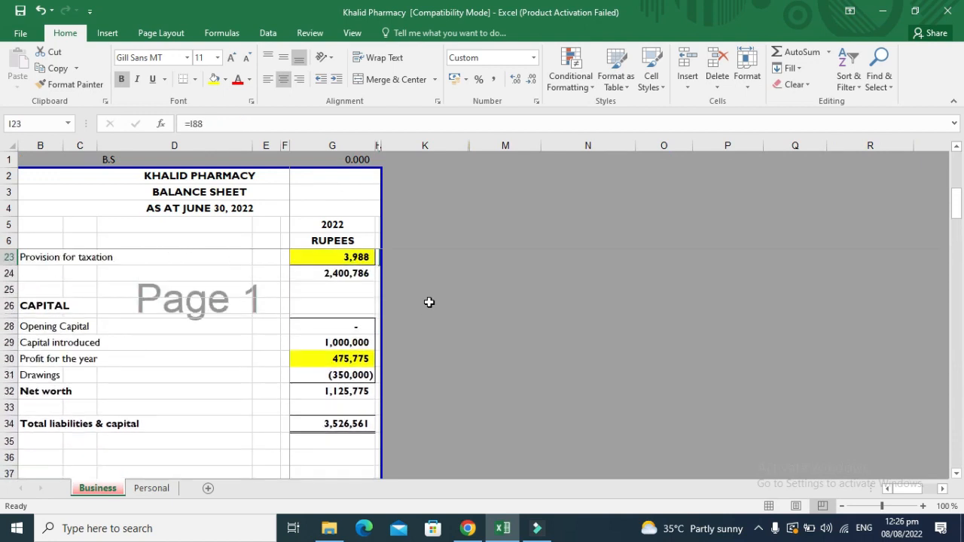
left_click(151, 489)
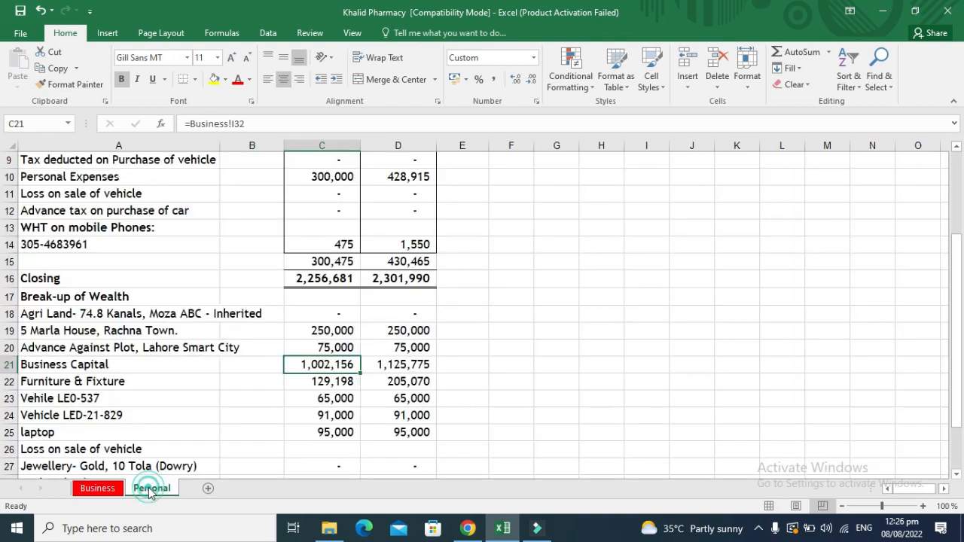
key("Right")
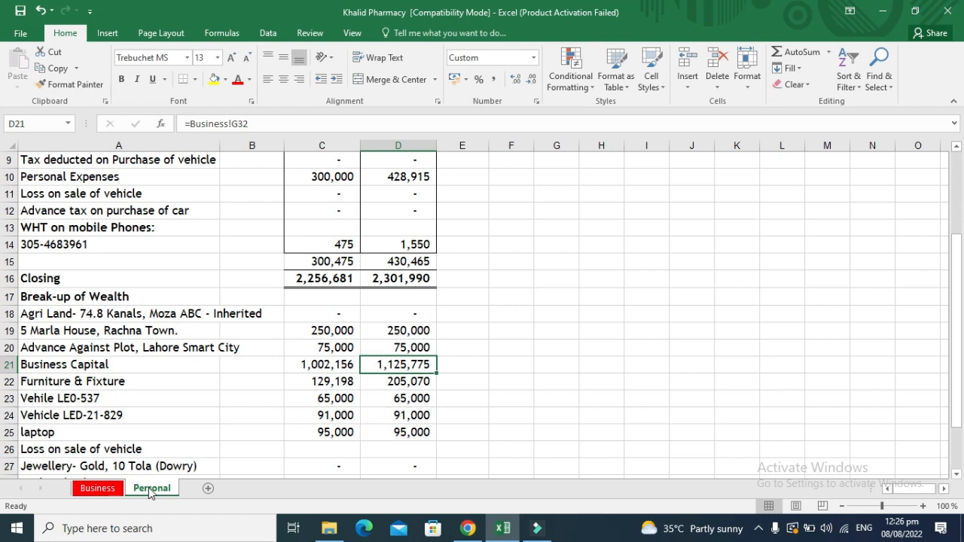
key("ctrl+bracketleft")
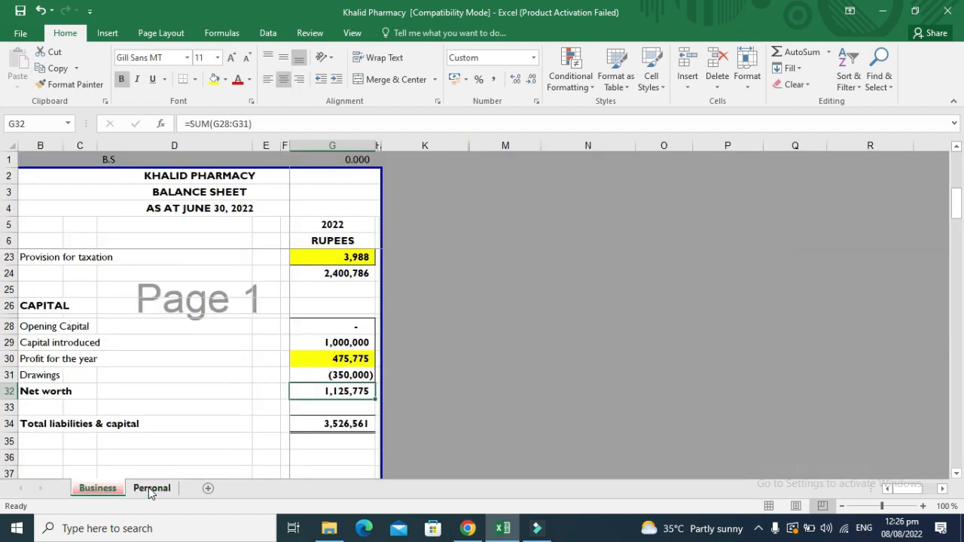
key("Up")
key("Up")
key("Up")
key("Up")
key("Down")
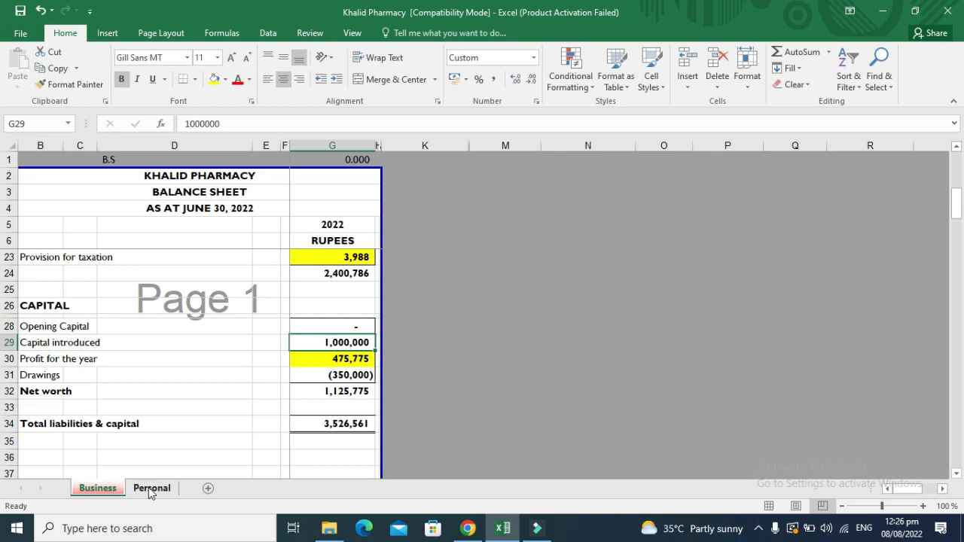
key("Down")
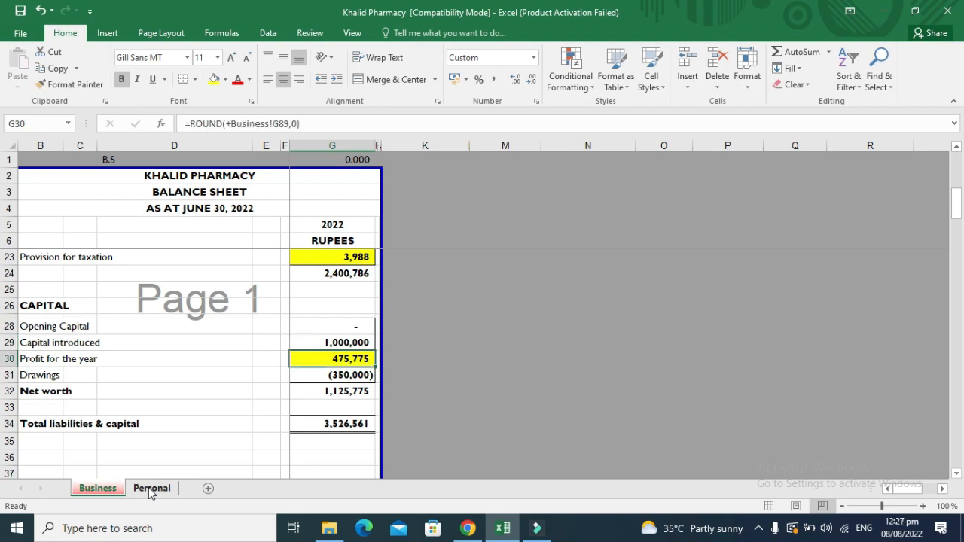
key("ctrl+bracketleft")
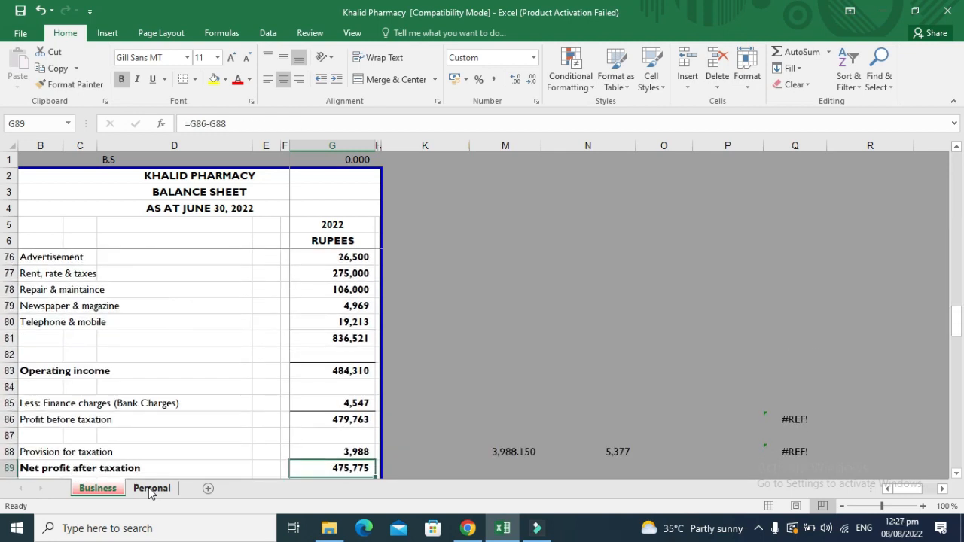
key("Down")
key("Up")
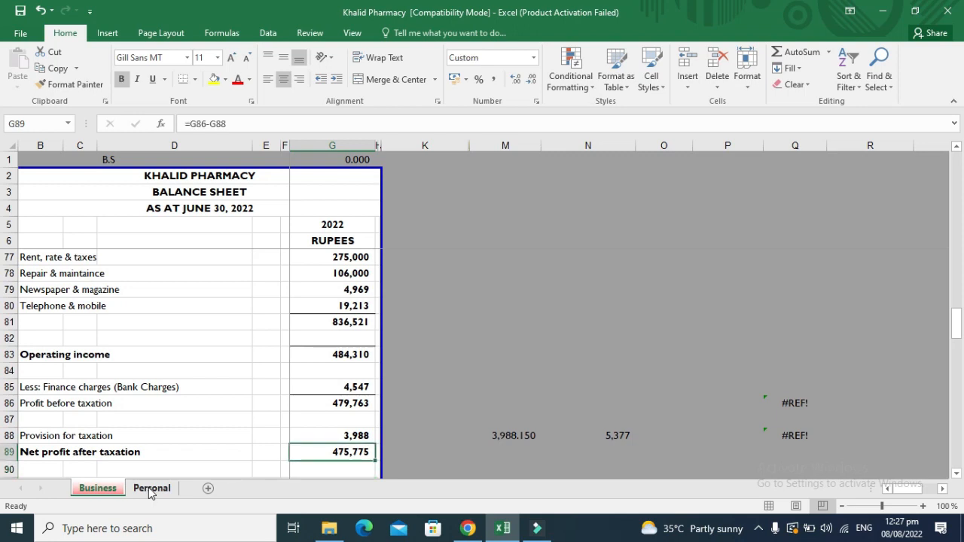
left_click(148, 488)
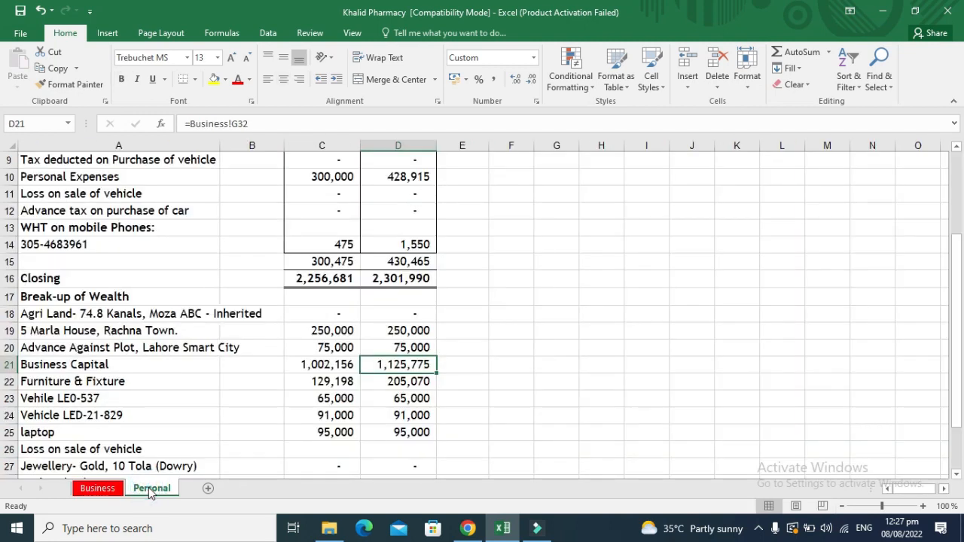
key("Down")
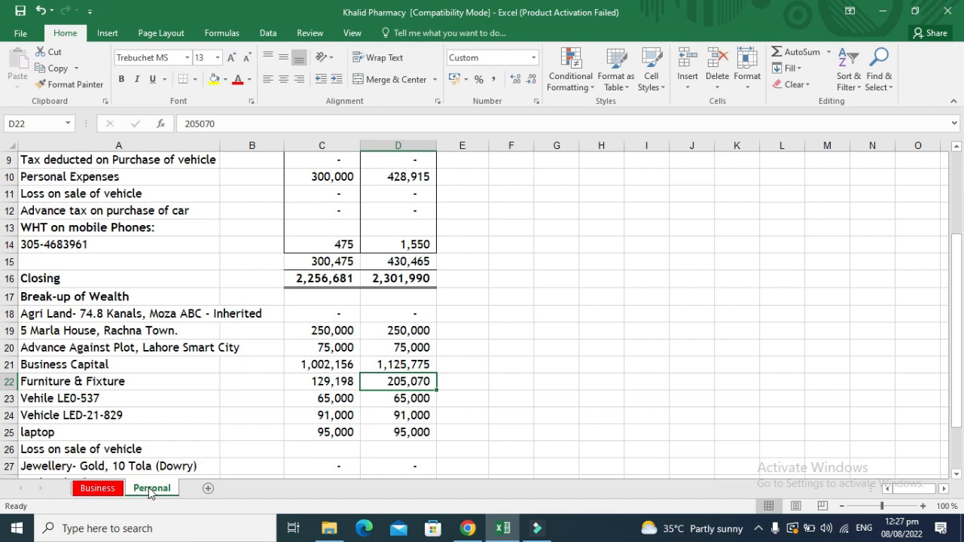
key("Left")
key("Left")
key("Left")
key("Right")
key("Right")
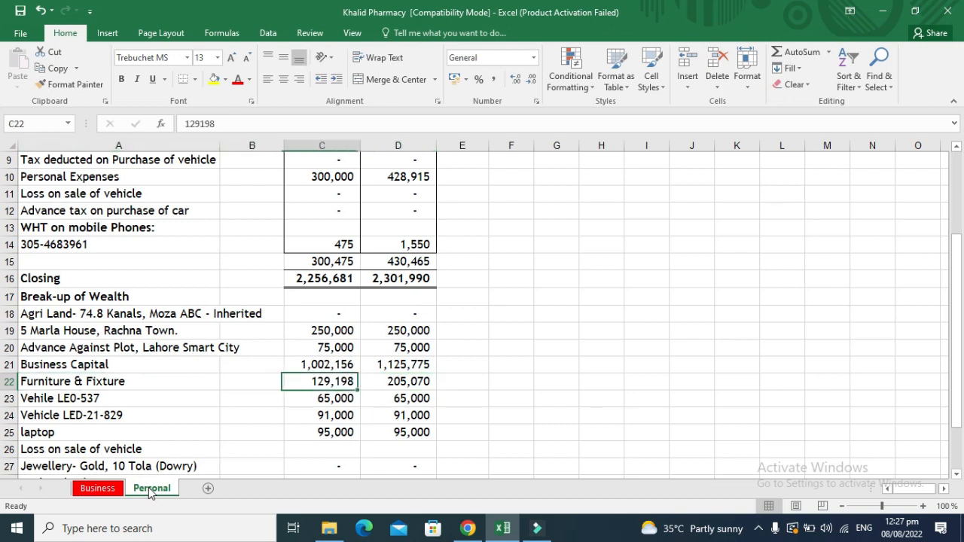
key("Left")
key("Left")
key("Down")
key("Right")
key("Right")
key("Right")
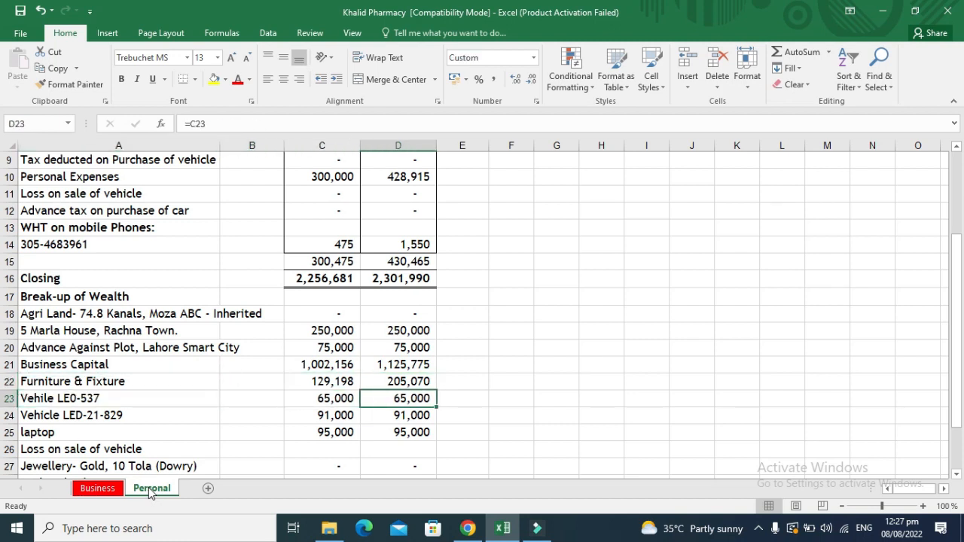
key("shift+Down")
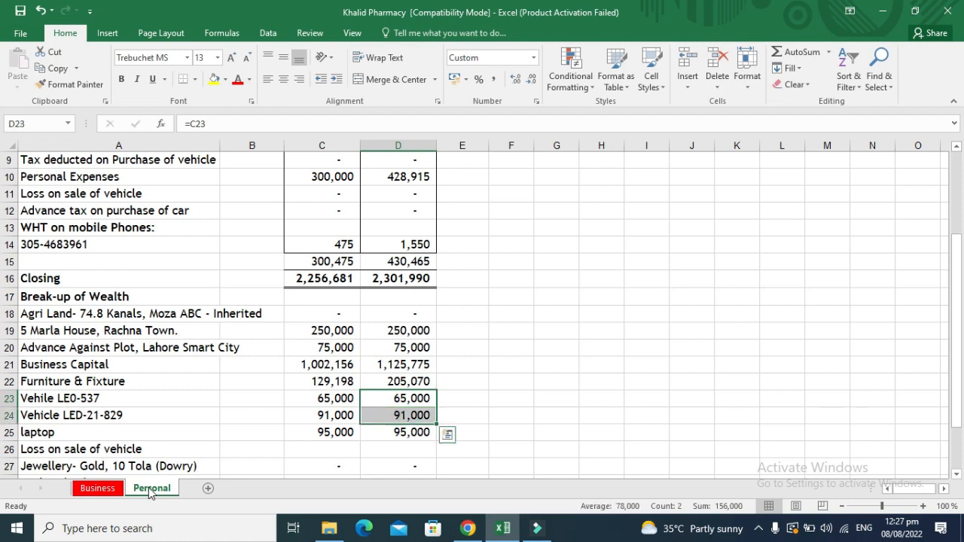
key("Down")
key("Down")
key("Left")
key("Left")
key("Left")
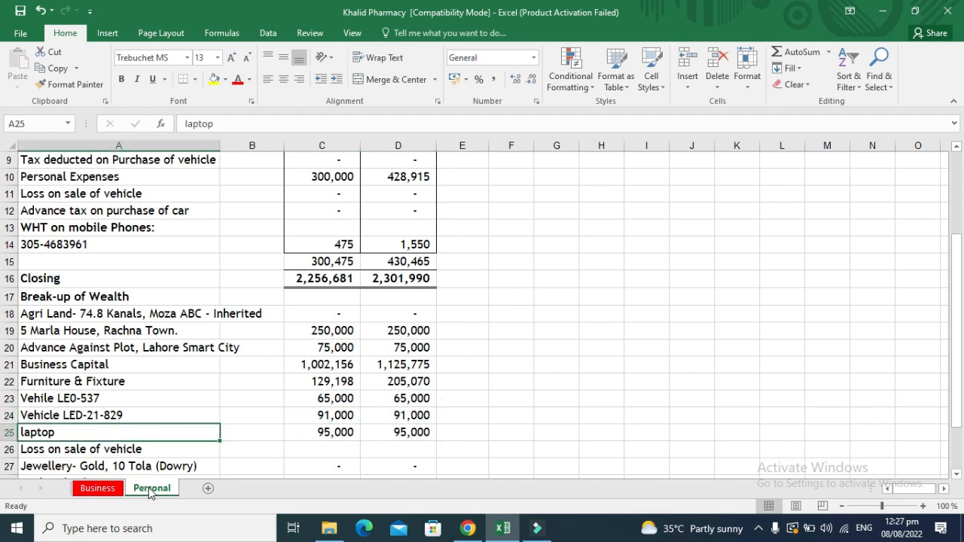
key("Right")
key("Right")
key("Down")
key("Down")
key("Down")
key("Up")
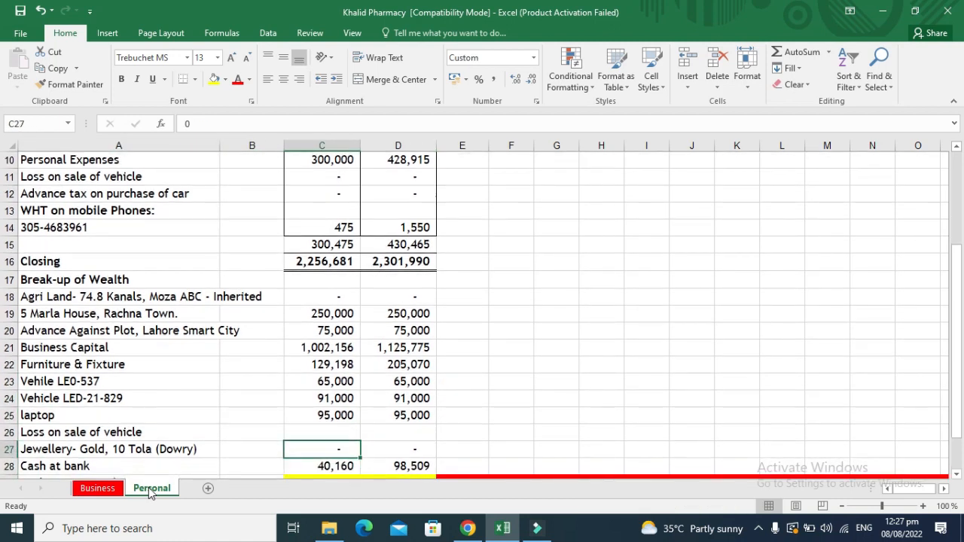
key("Left")
key("Left")
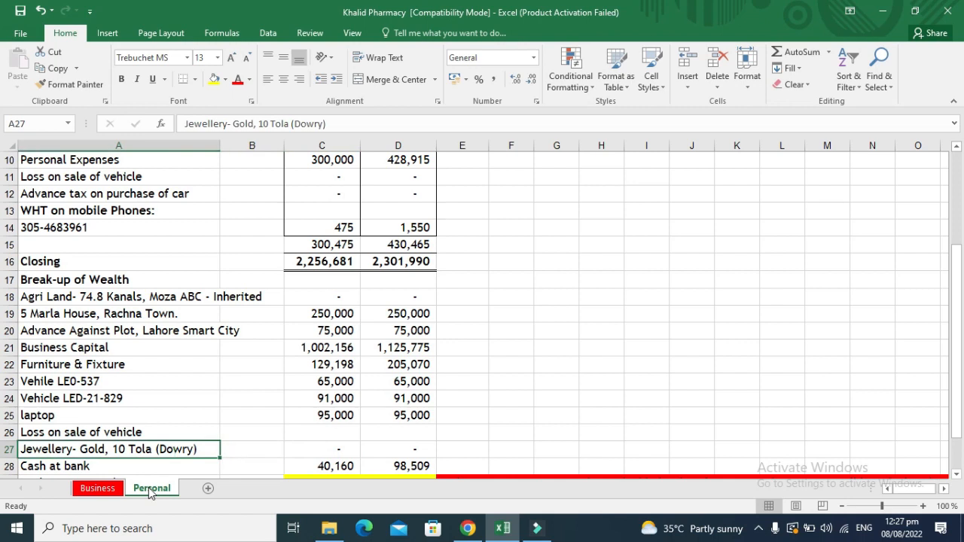
key("Right")
key("Right")
key("Right")
key("Left")
key("Left")
key("Left")
key("Down")
key("Up")
key("Right")
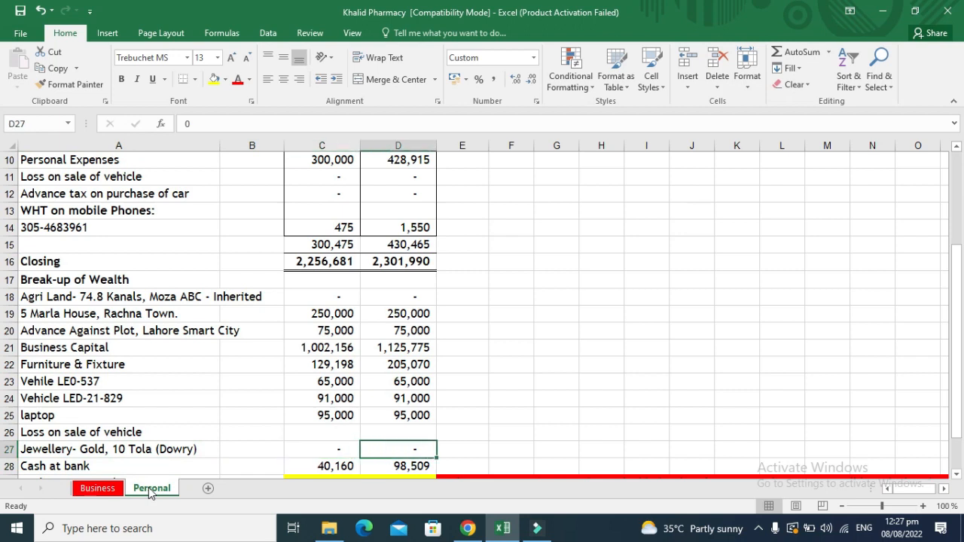
key("Left")
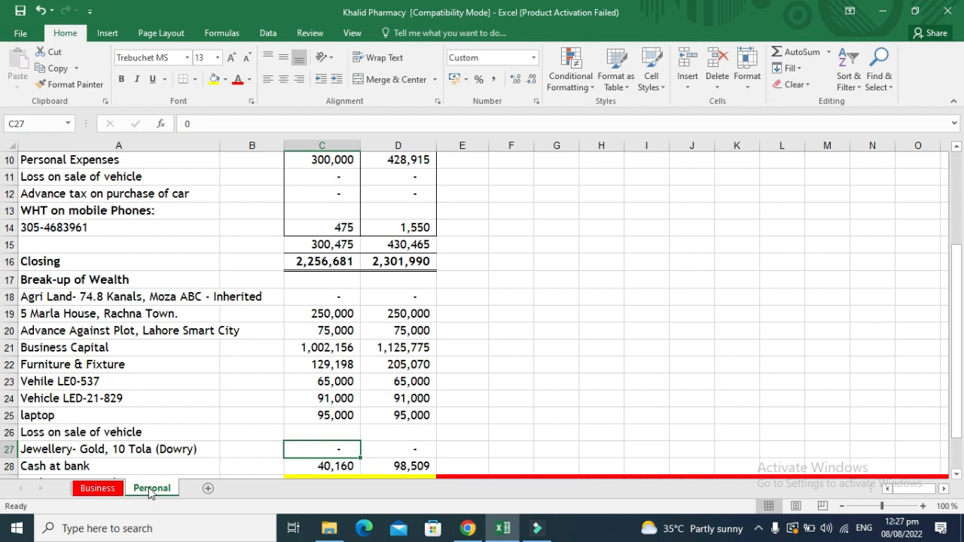
key("Left")
key("Left")
key("Down")
key("Down")
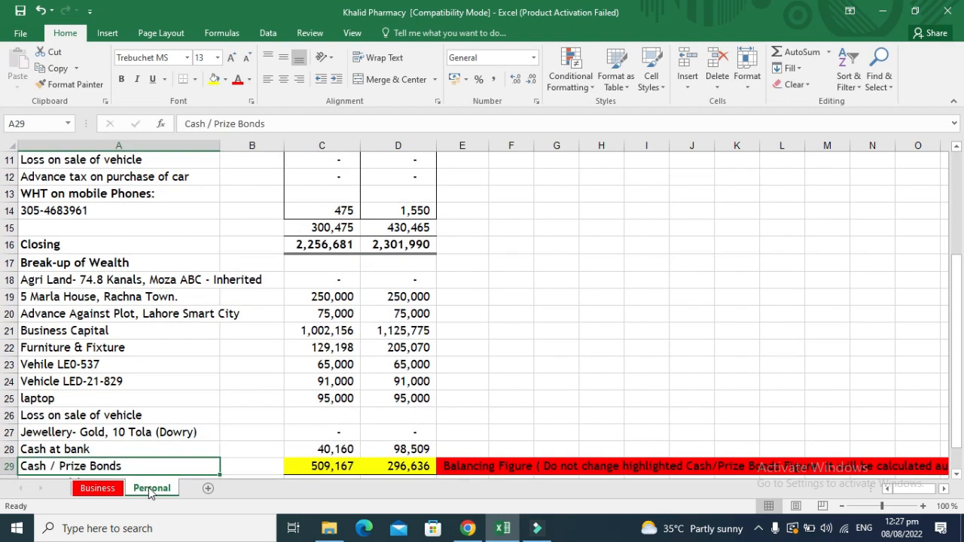
key("Up")
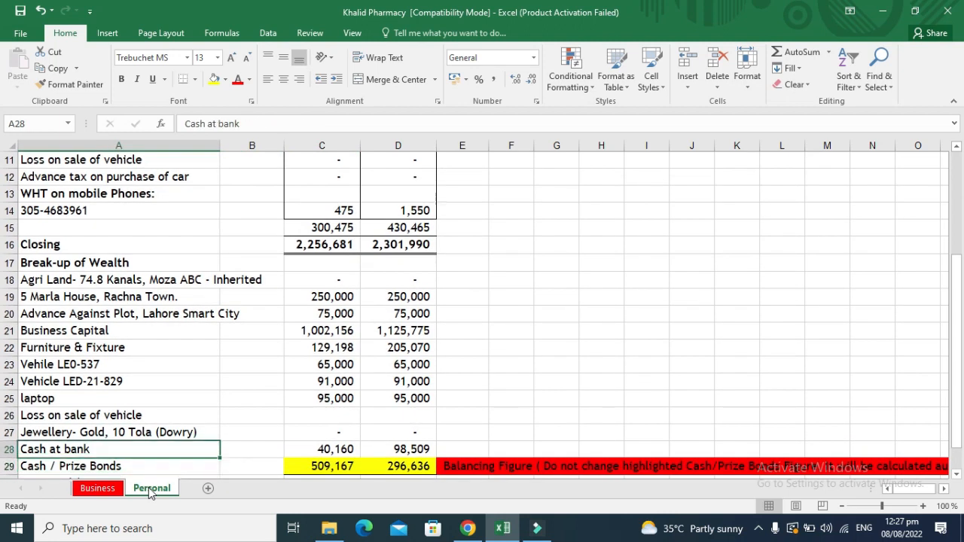
key("Right")
key("Right")
key("Right")
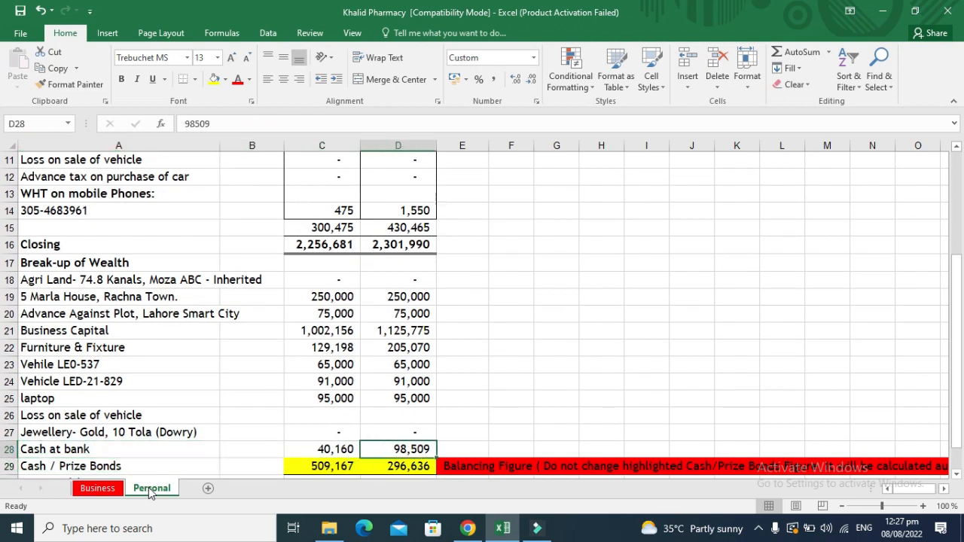
key("Left")
key("Left")
key("Left")
key("Down")
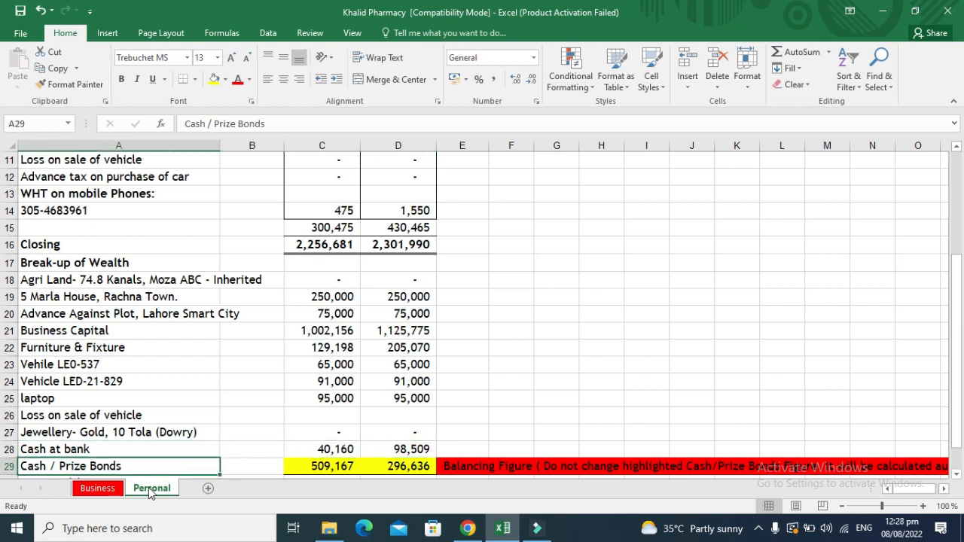
key("Right")
key("Right")
key("Right")
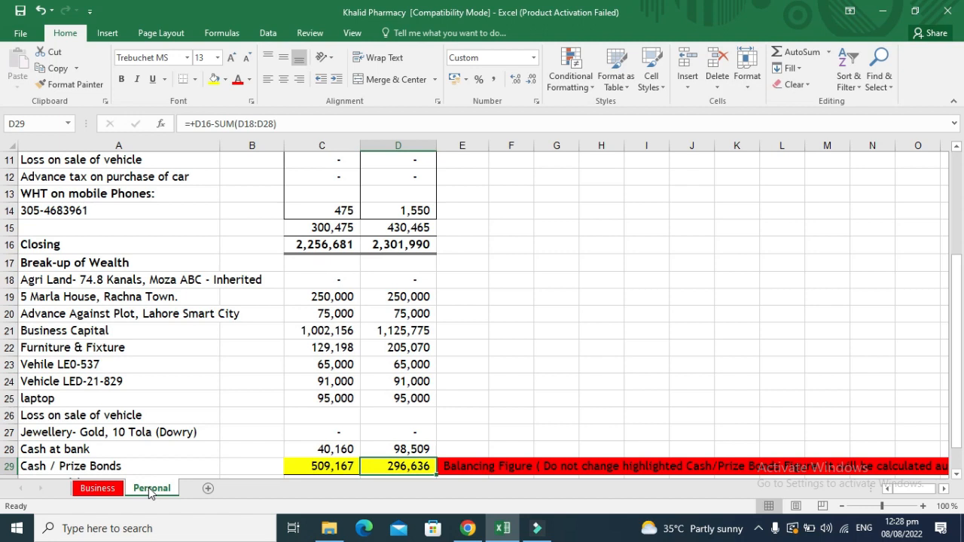
key("F2")
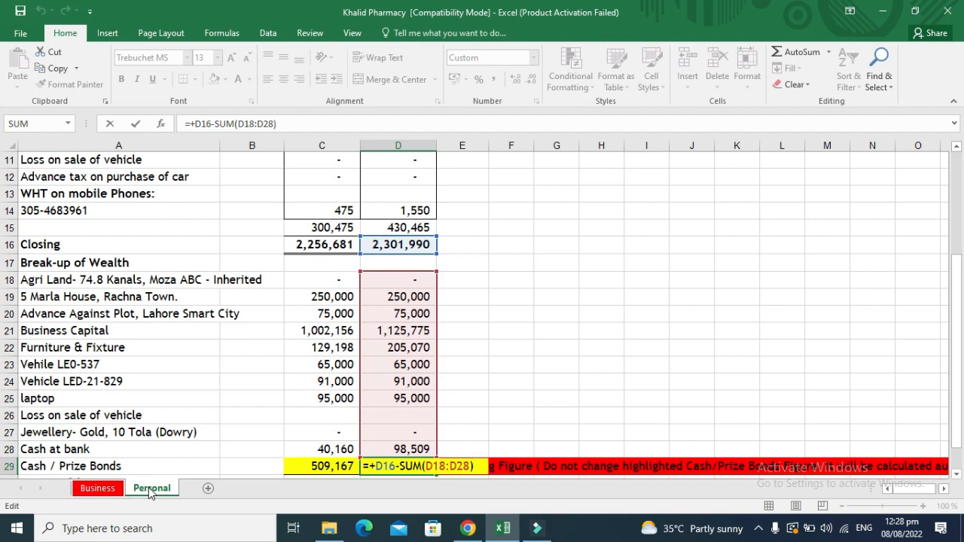
key("Escape")
key("Right")
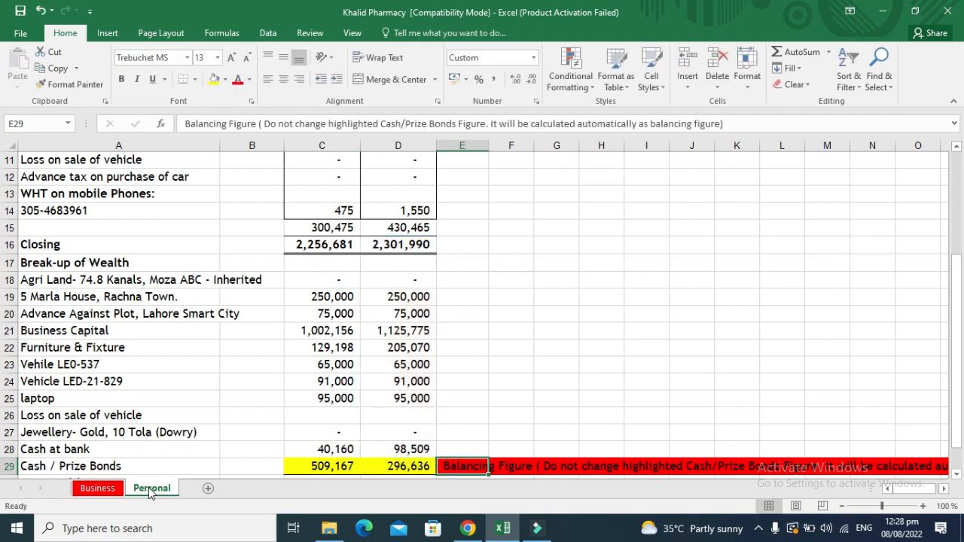
key("Right")
key("Right")
key("Right")
key("Right")
key("Right")
key("Right")
key("Right")
key("Right")
key("Right")
key("Right")
key("Right")
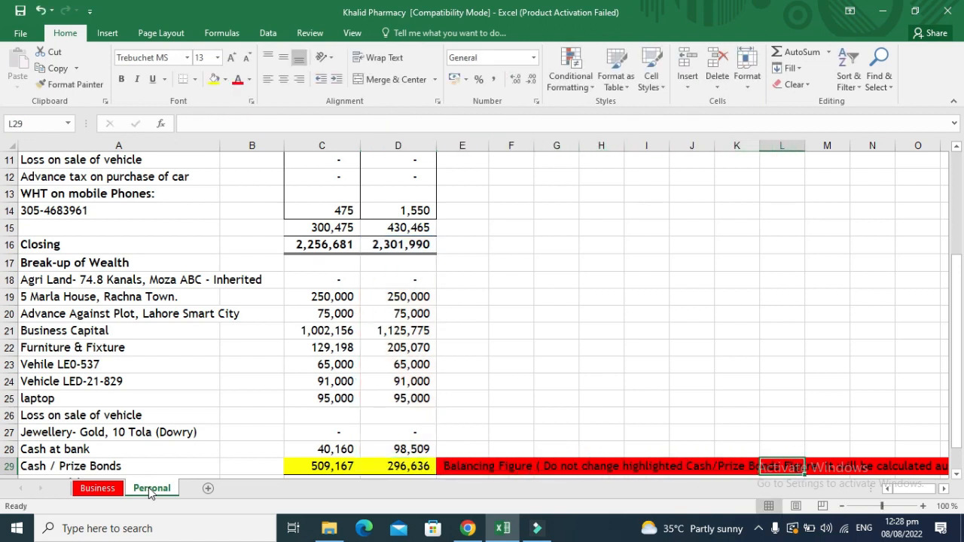
key("Left")
key("Left")
key("Left")
key("Left")
key("Left")
key("Left")
key("Left")
key("Left")
key("Left")
key("Left")
key("Left")
key("Left")
key("Left")
key("Left")
key("Left")
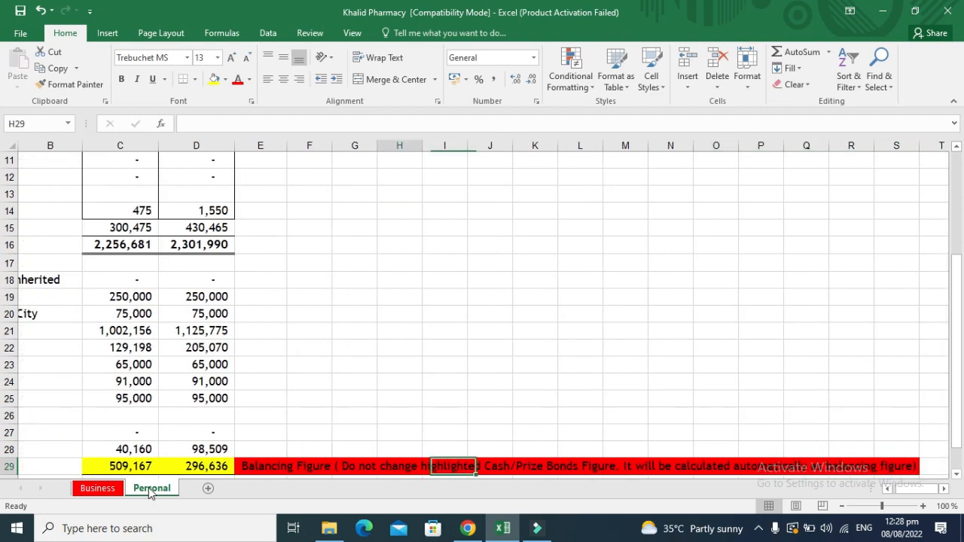
key("Down")
key("Down")
key("Down")
key("Down")
key("Up")
key("Up")
key("Up")
key("Up")
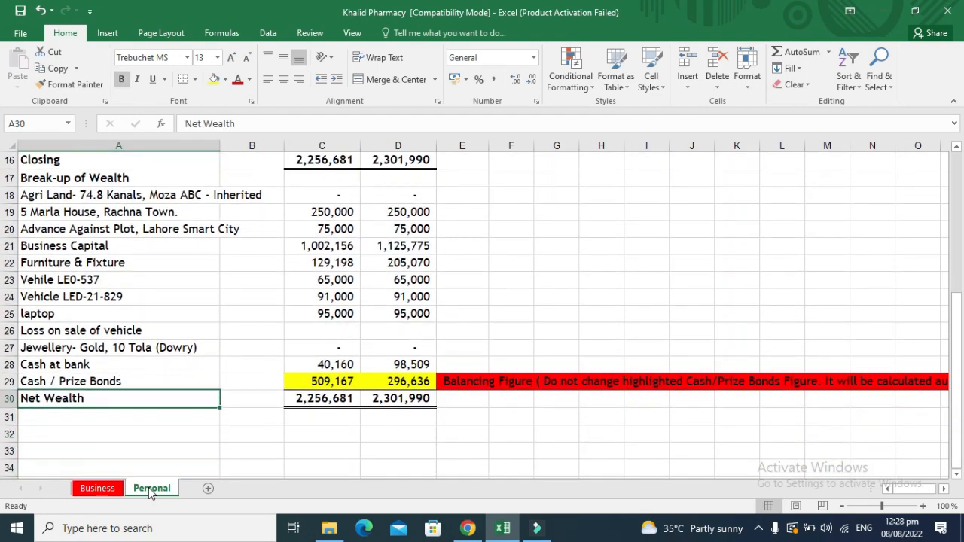
key("Right")
key("Right")
key("Down")
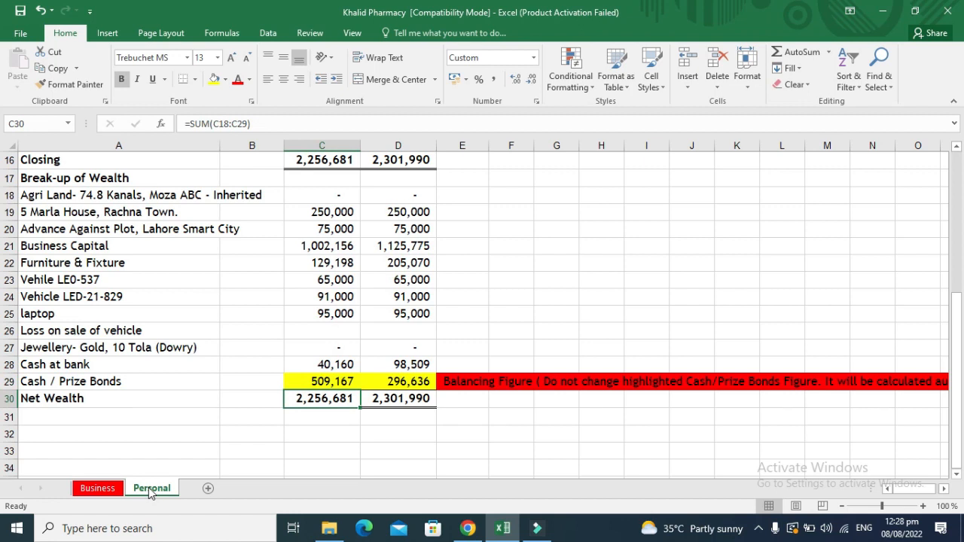
key("Right")
key("Up")
key("Up")
key("Up")
key("Up")
key("Up")
key("Up")
key("Up")
key("Up")
key("Up")
key("Up")
key("Up")
key("Up")
key("Up")
key("Up")
key("Up")
key("Up")
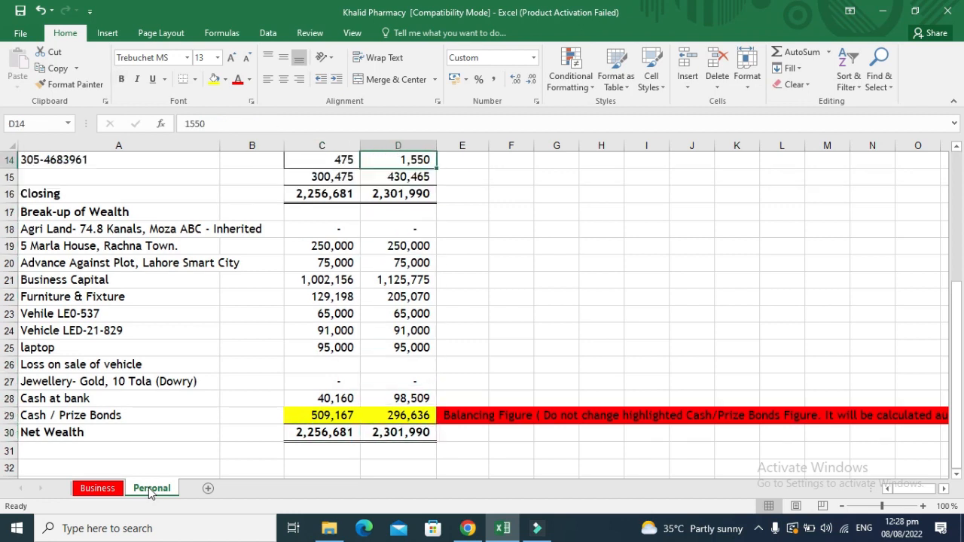
key("Down")
key("Down")
key("Down")
key("Up")
key("Up")
key("Up")
key("Up")
key("Up")
key("Up")
key("Up")
key("Up")
key("Up")
key("Up")
key("Up")
key("Up")
key("Up")
key("Up")
key("Up")
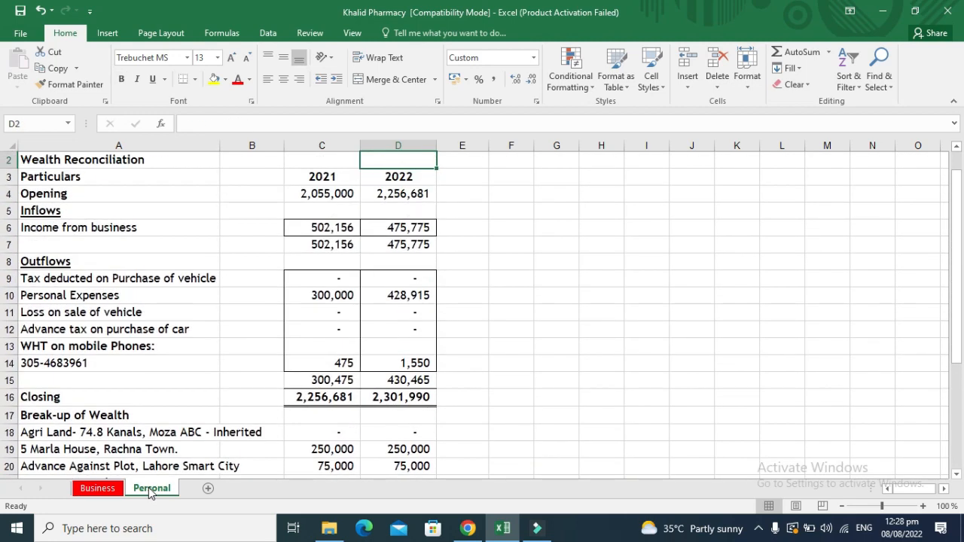
key("Down")
key("Down")
key("Down")
key("Down")
key("Down")
key("Down")
key("Down")
key("Down")
key("Down")
key("Down")
key("Down")
key("Down")
key("Down")
key("Down")
key("Down")
key("Down")
key("Down")
key("Down")
key("Down")
key("Down")
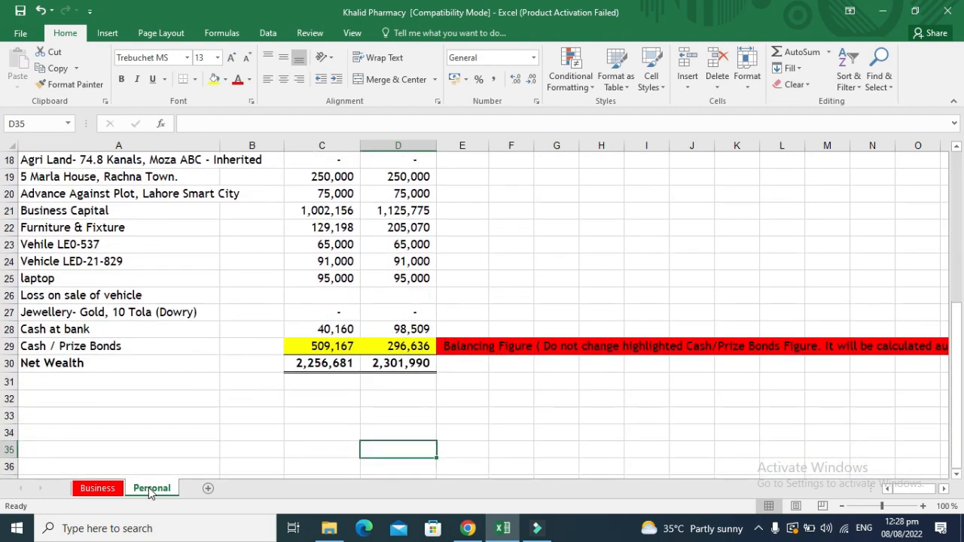
key("Up")
key("Up")
key("Up")
key("Up")
key("Up")
key("Up")
key("Down")
key("Down")
key("Up")
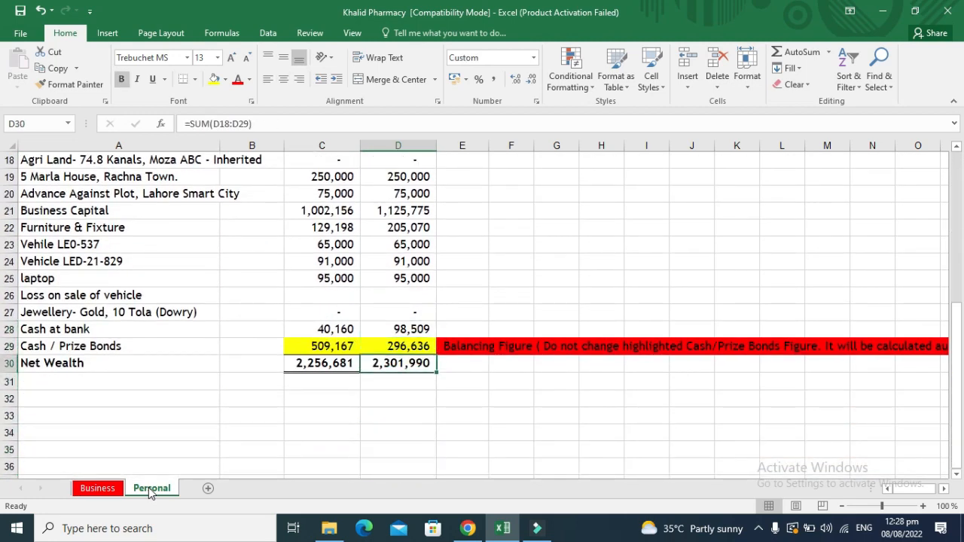
key("Up")
key("Up")
key("Up")
key("Up")
key("Up")
key("Up")
key("Up")
key("Up")
key("Up")
key("Up")
key("Up")
key("Up")
key("Up")
key("Up")
key("Up")
key("Up")
key("Up")
key("Up")
key("Up")
key("Up")
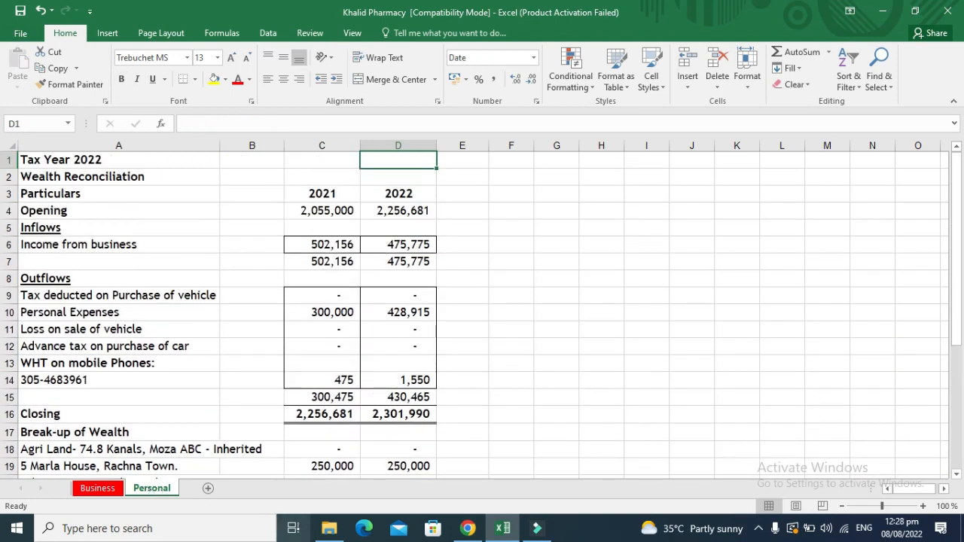
Search 'iris fbr' in Chrome and open the IRIS taxpayer login page.
left_click(467, 529)
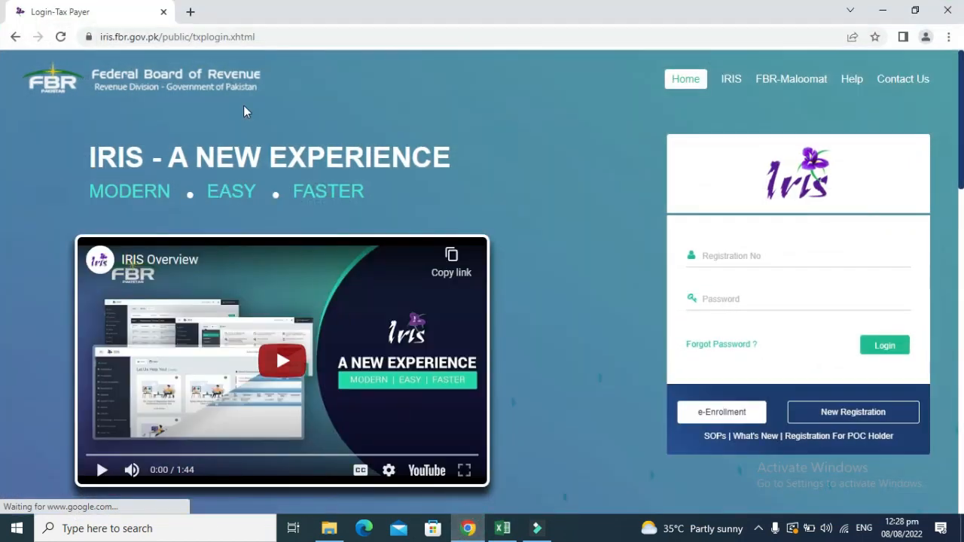
left_click(167, 36)
type("i")
key("Return")
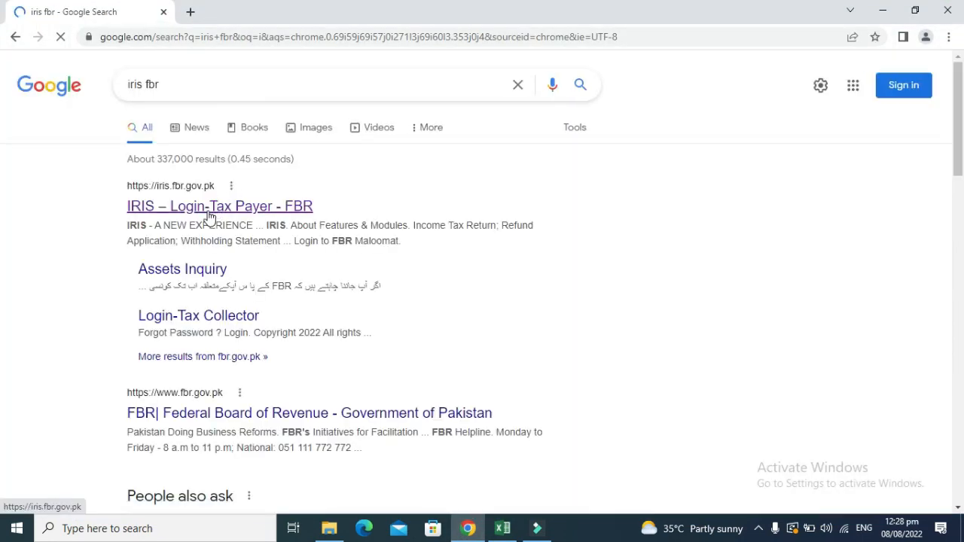
left_click(211, 208)
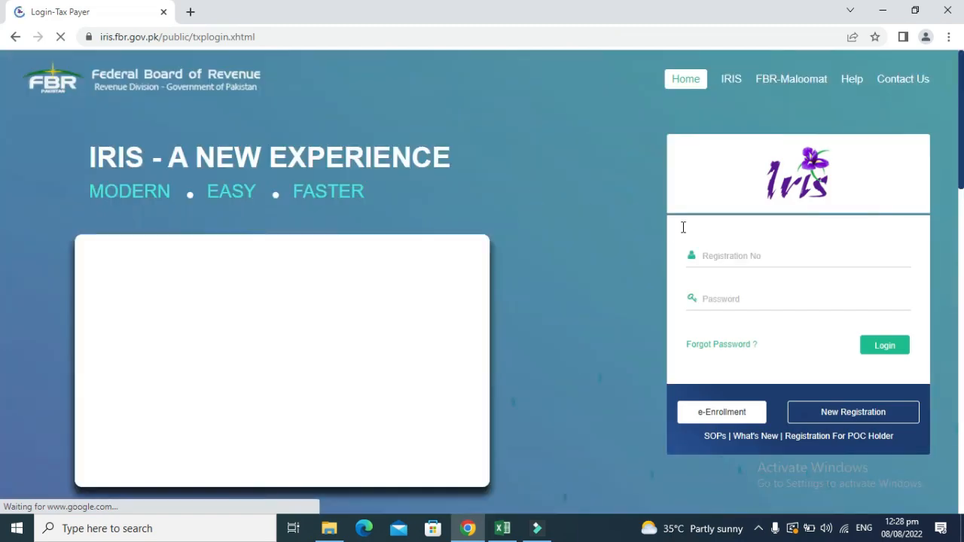
Log in to IRIS with the taxpayer registration number and account password.
left_click(716, 252)
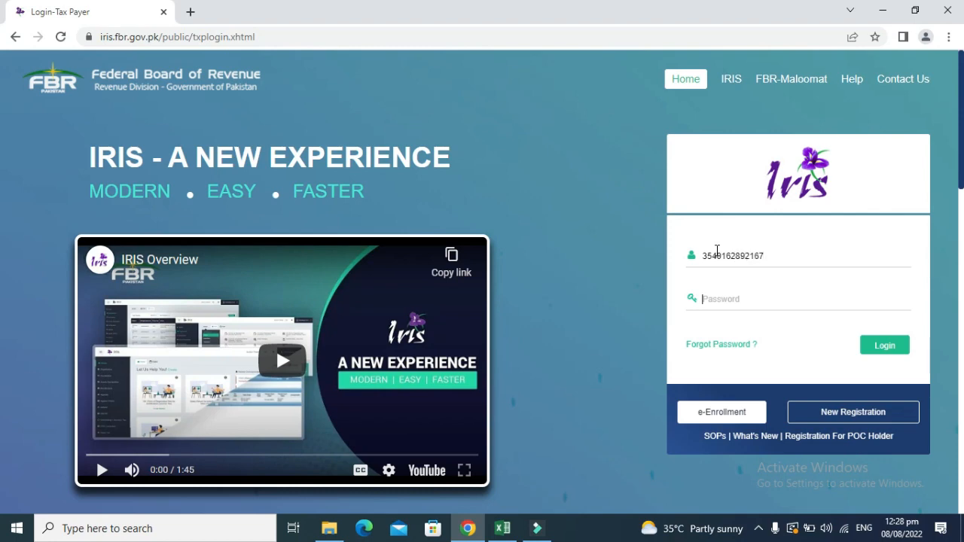
type("**")
left_click(873, 346)
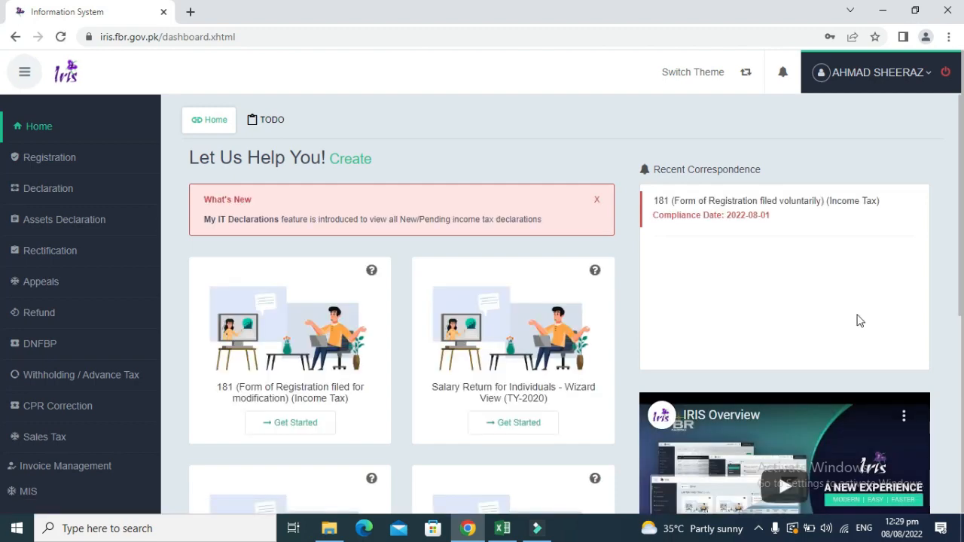
Toggle the theme and settle on the Advance View dashboard showing the Form 181 tiles.
left_click(734, 79)
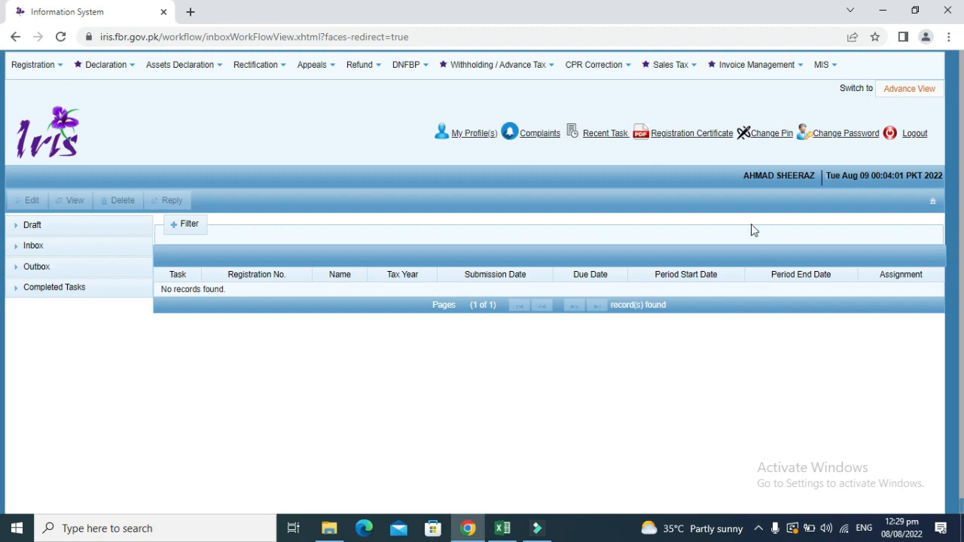
left_click(891, 99)
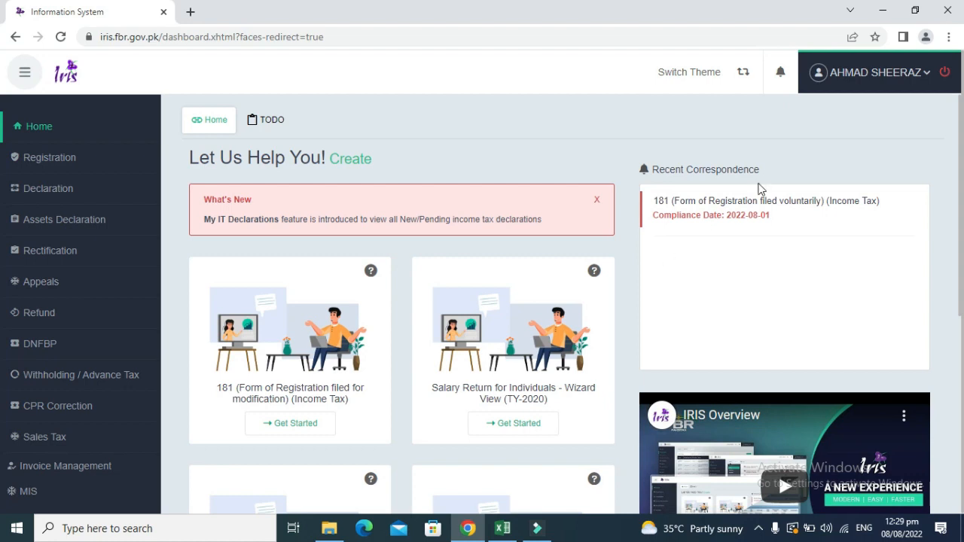
left_click(742, 73)
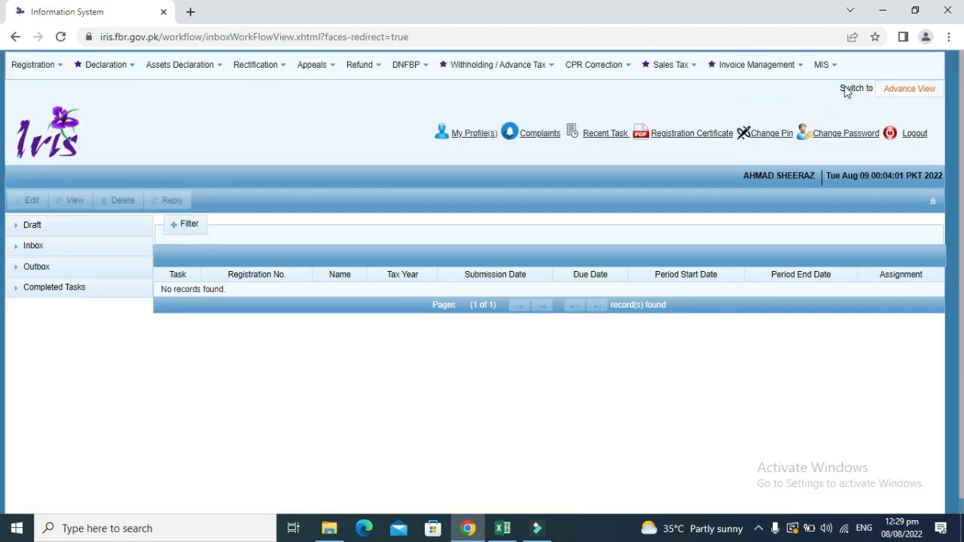
left_click(905, 97)
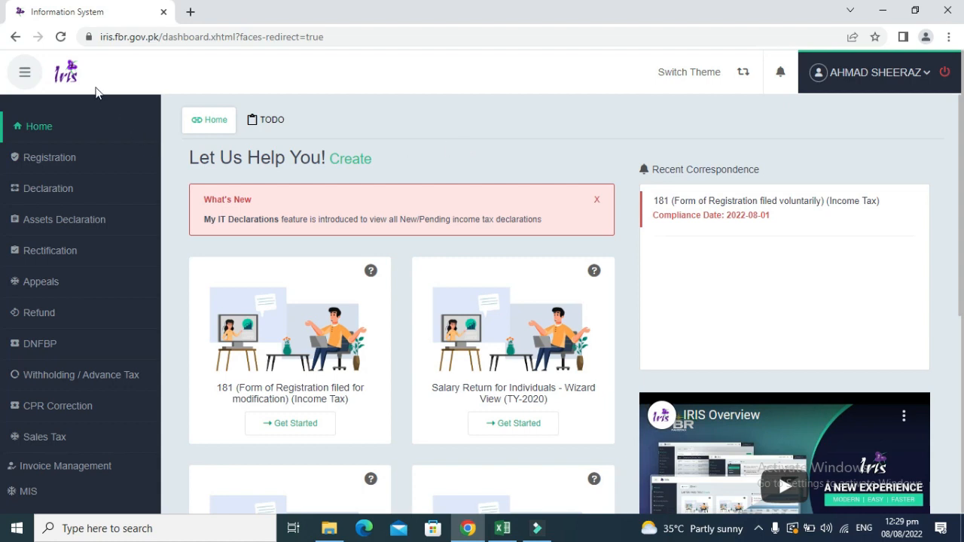
Under Declaration > Start > Returns / Statements (Original), begin a Normal Return (Ind/AOP/COY).
left_click(65, 194)
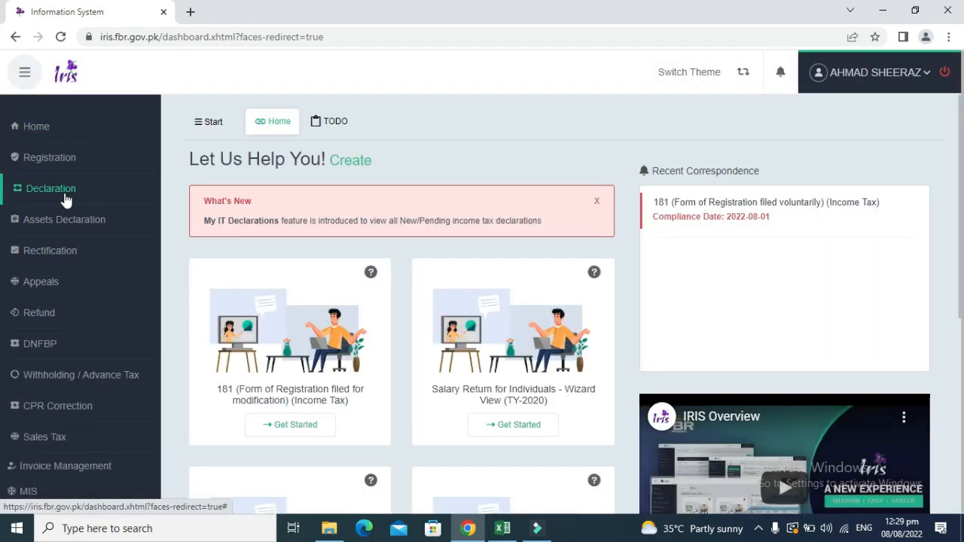
left_click(211, 131)
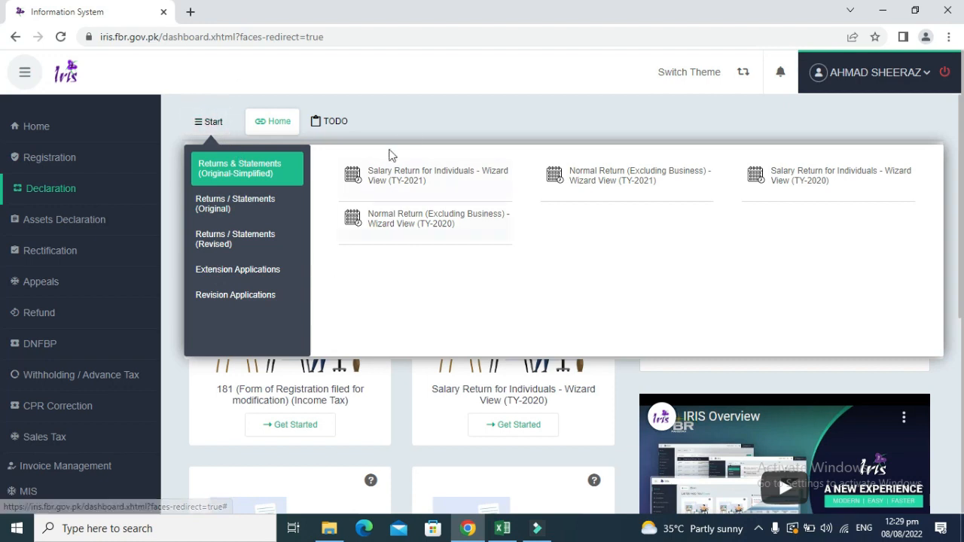
left_click(39, 192)
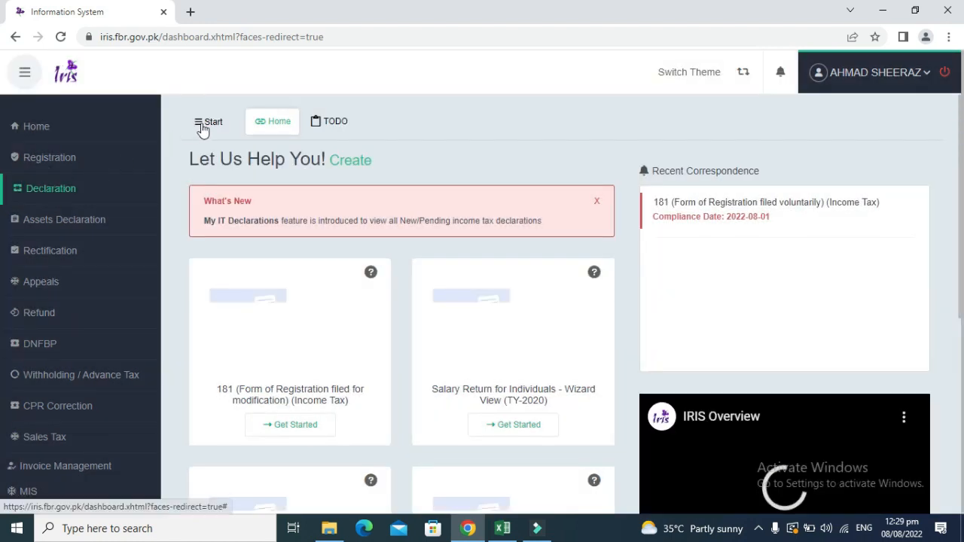
left_click(204, 128)
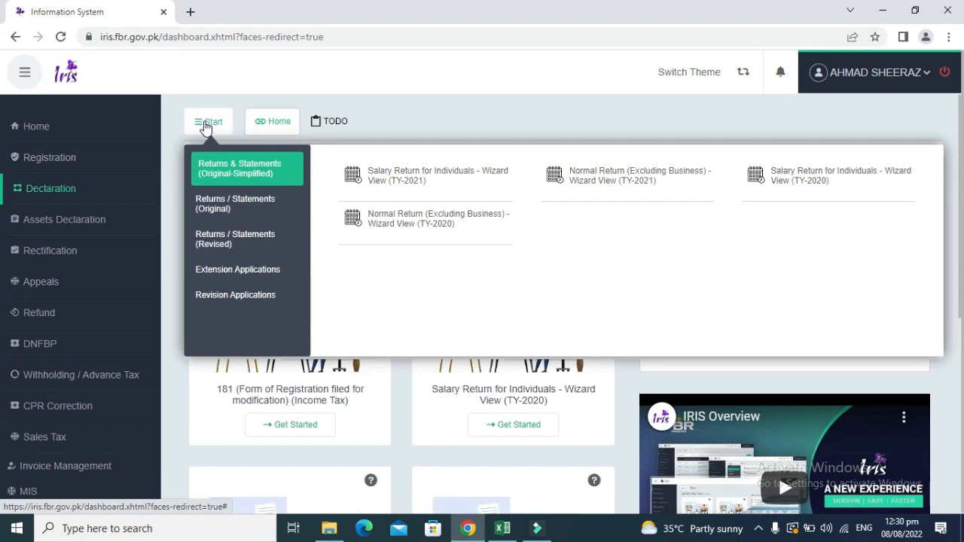
left_click(399, 192)
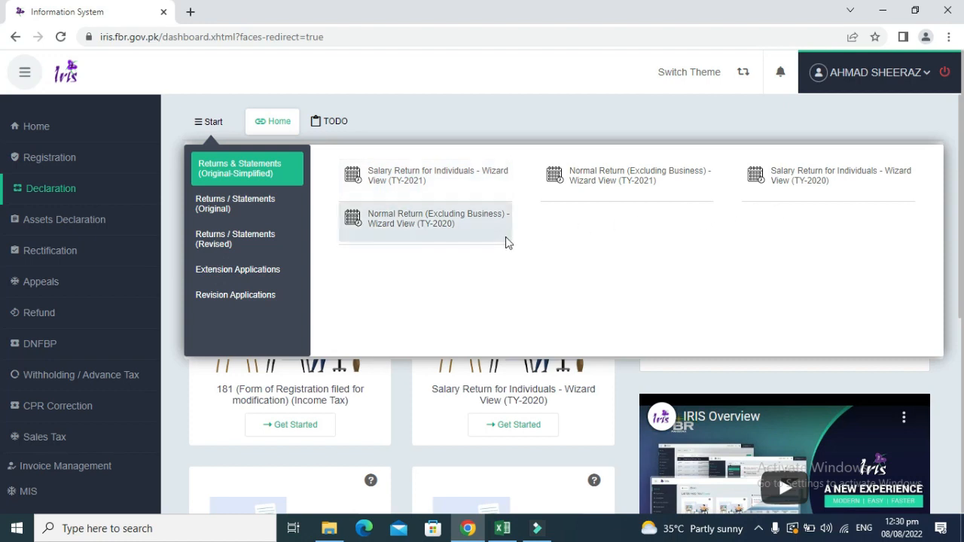
left_click(263, 217)
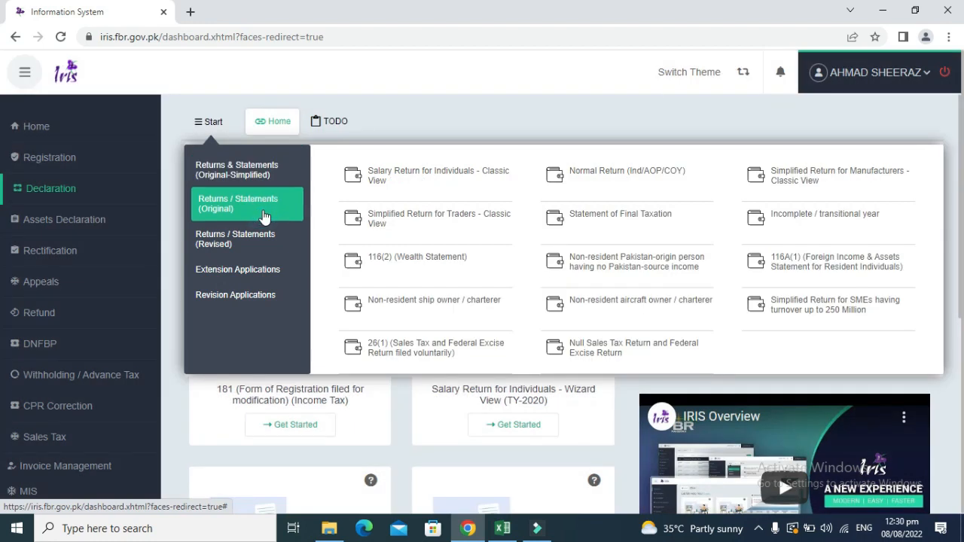
left_click(211, 122)
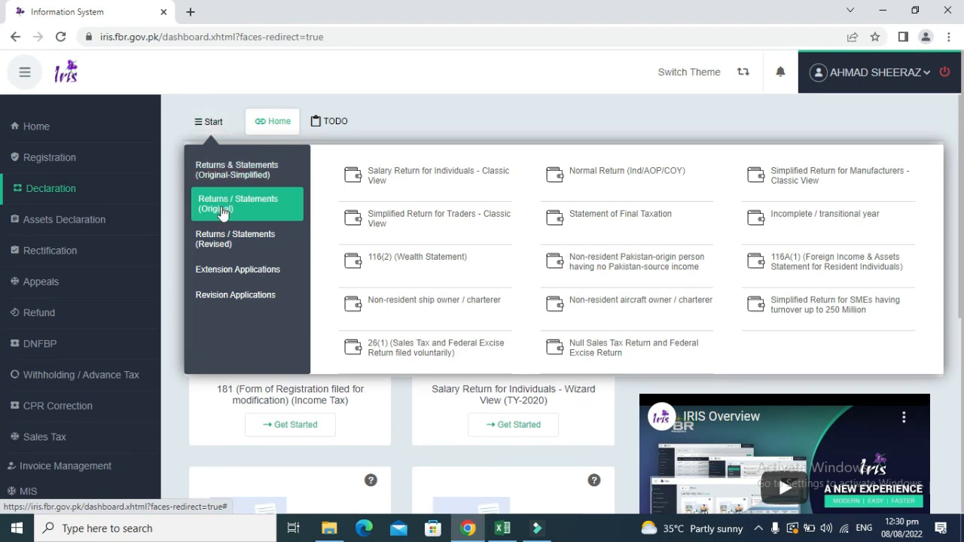
left_click(223, 212)
left_click(603, 192)
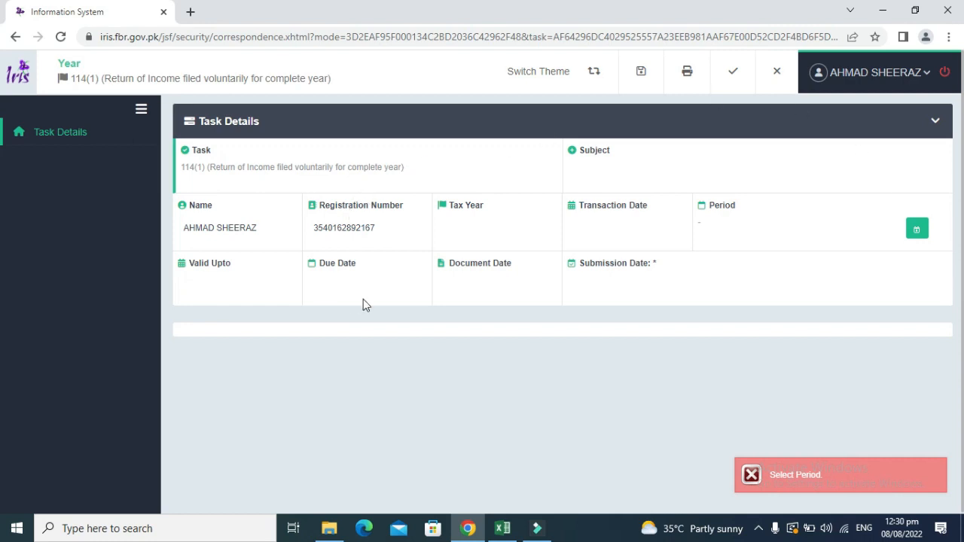
Search tax period 2022 and select the 01-Jul-2021 to 30-Jun-2022 period.
left_click(922, 230)
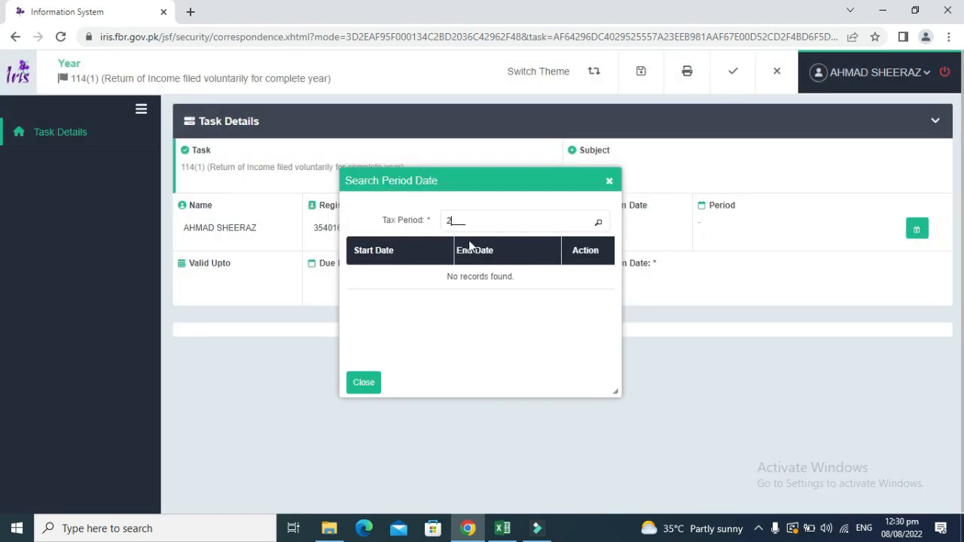
type("2022")
left_click(600, 225)
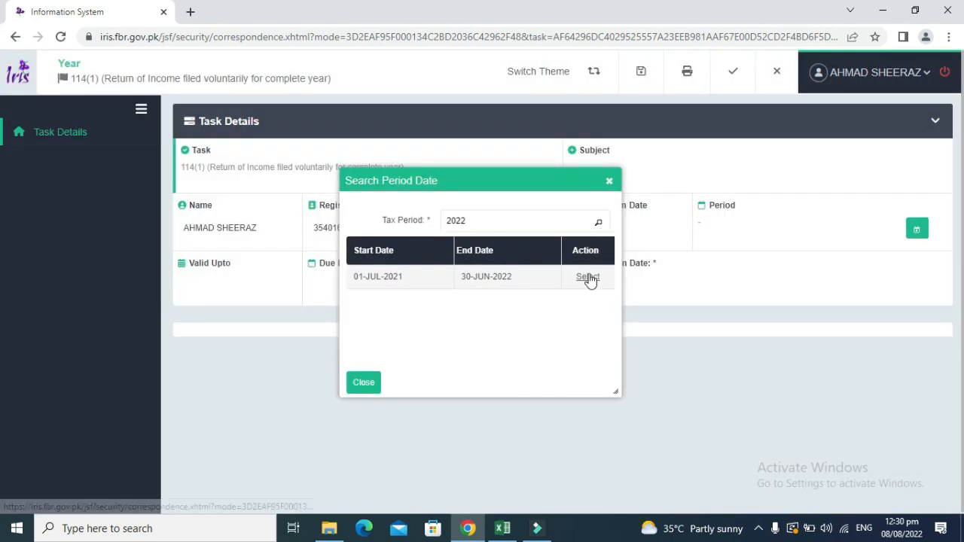
left_click(588, 278)
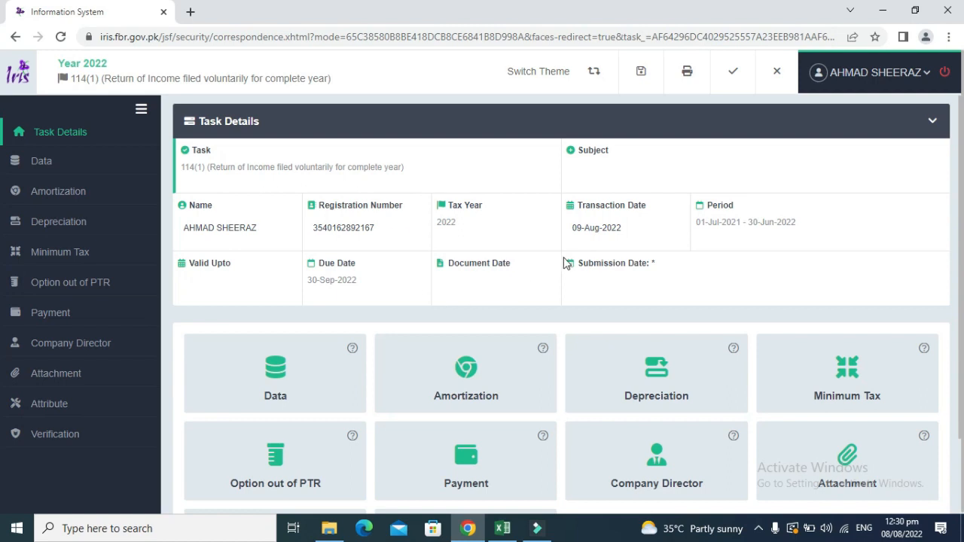
Open the Data section and go to Business > Manufacturing / Trading Items.
left_click(298, 374)
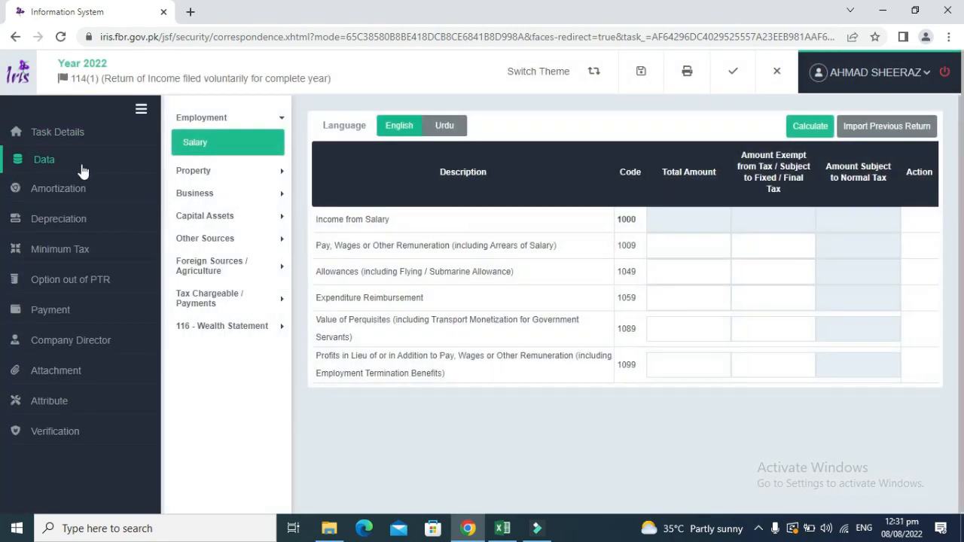
left_click(62, 165)
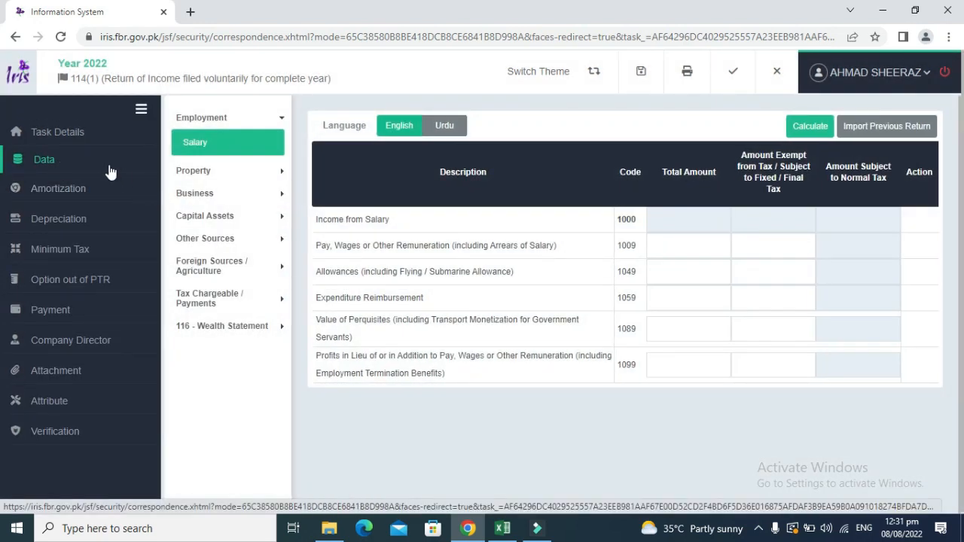
left_click(239, 198)
left_click(239, 199)
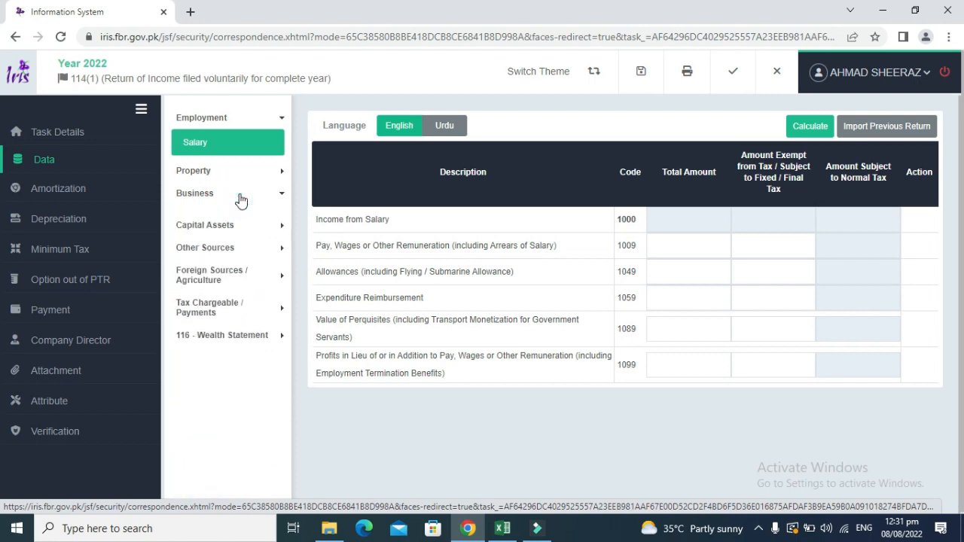
left_click(239, 199)
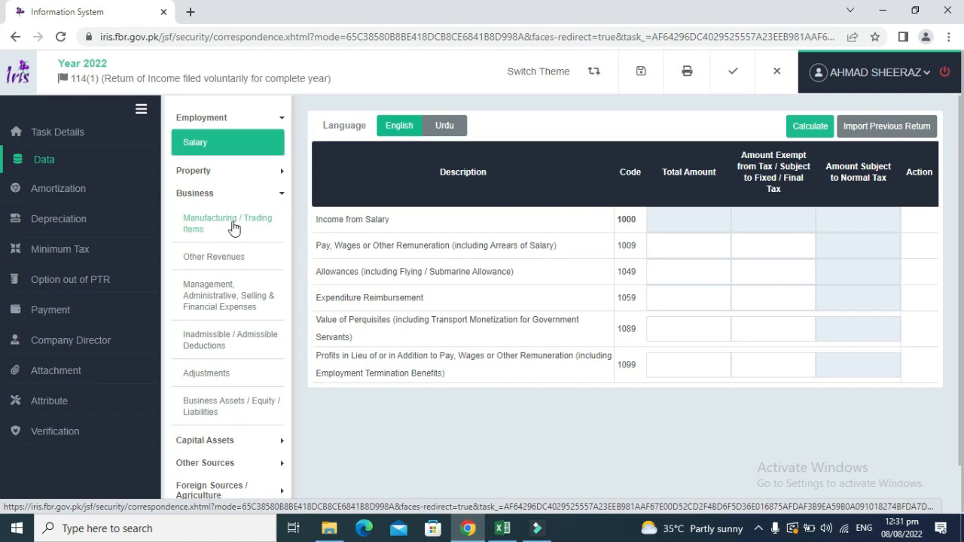
left_click(233, 228)
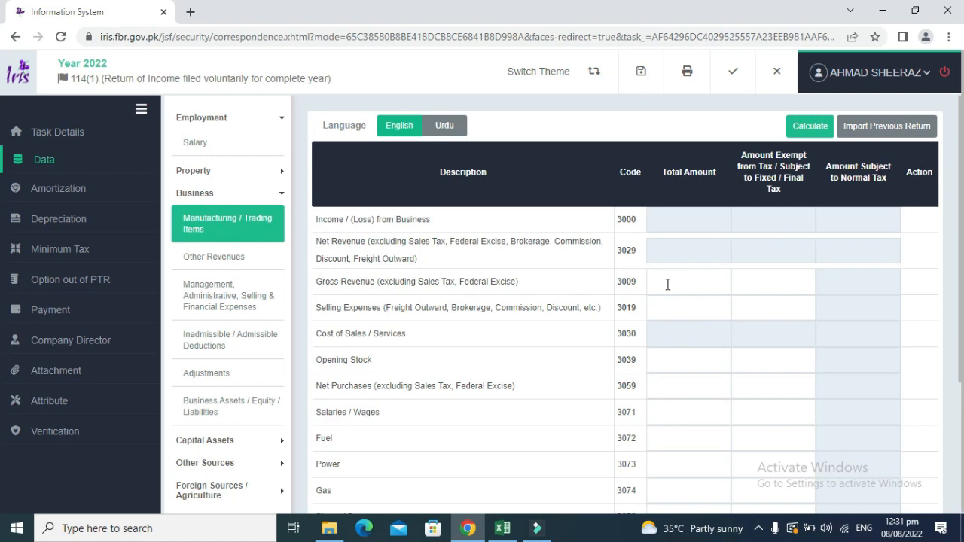
Switch to the Excel workbook's Business sheet and find the profit and loss account.
key("alt+Tab")
key("Left")
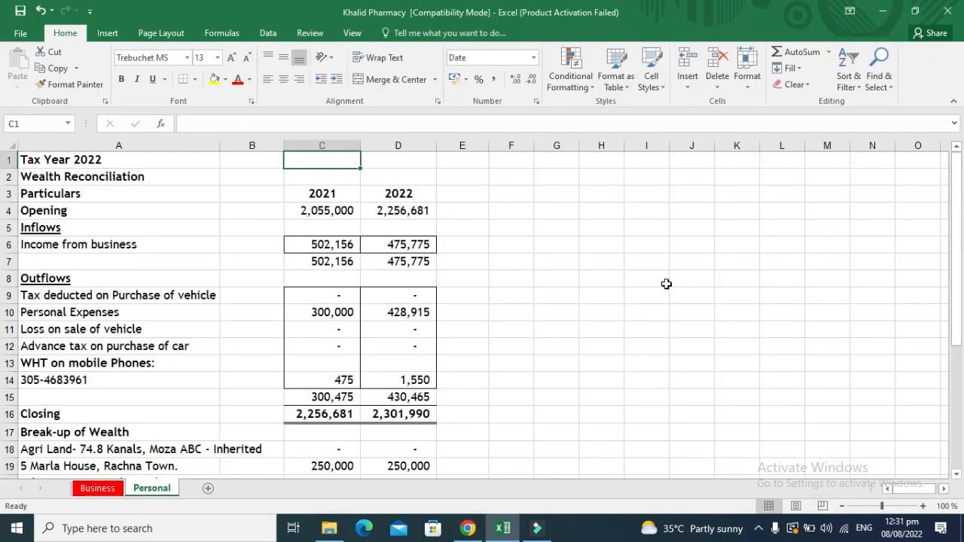
left_click(97, 490)
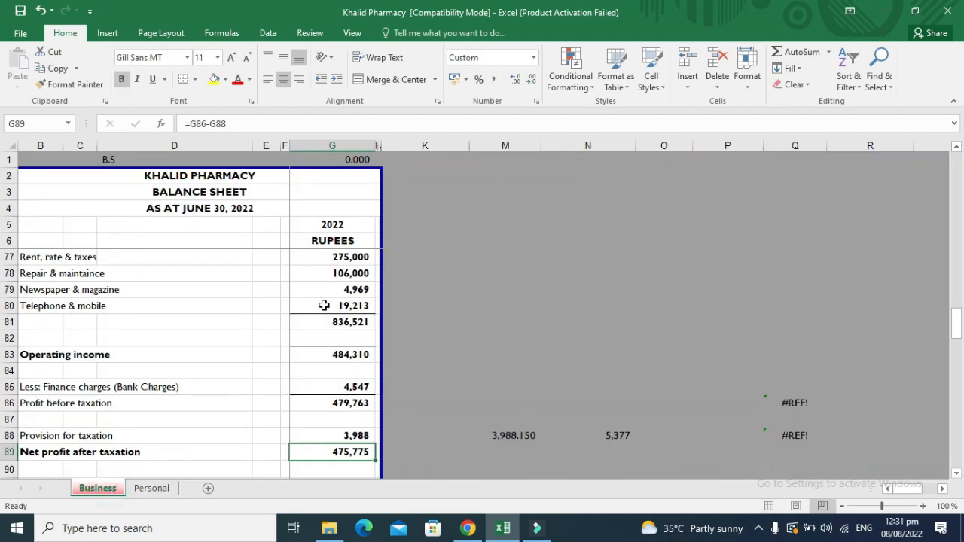
left_click(324, 306)
key("Down")
key("Down")
key("Down")
key("Down")
key("Down")
key("Down")
key("Down")
key("Down")
key("Down")
key("Down")
key("Down")
key("Down")
key("Down")
key("Down")
key("Down")
key("Down")
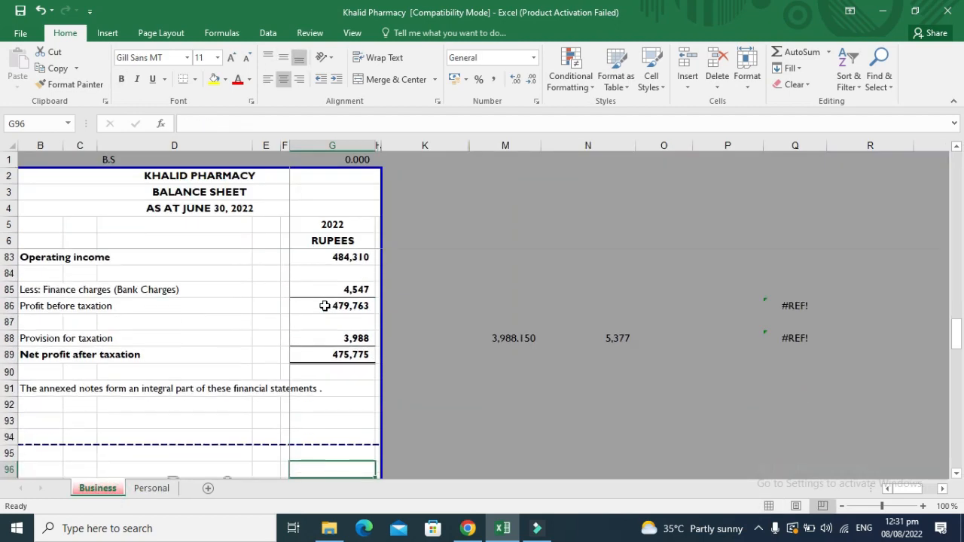
key("Down")
key("Down")
key("Down")
key("Down")
key("Down")
key("Down")
key("Down")
key("Down")
key("Down")
key("Up")
key("Up")
key("Up")
key("Up")
key("Up")
key("Up")
key("Up")
key("Up")
key("Up")
key("Up")
key("Up")
key("Up")
key("Up")
key("Up")
key("Up")
key("Up")
key("Up")
key("Up")
key("Up")
key("Up")
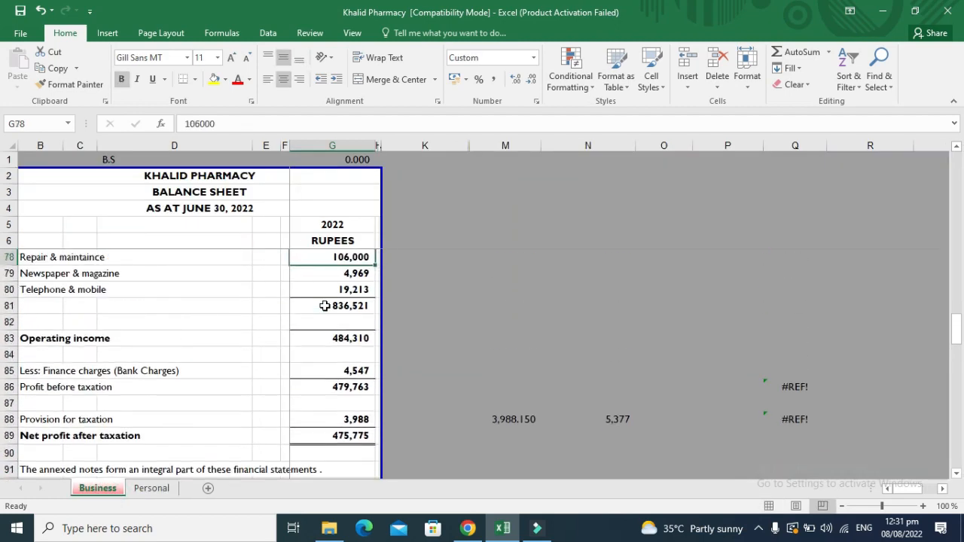
key("Up")
key("Up")
key("Up")
key("Up")
key("Up")
key("Up")
key("Up")
key("Up")
key("Up")
key("Up")
key("Up")
key("Up")
key("Up")
key("Up")
key("Up")
key("Up")
key("Up")
key("Up")
key("Up")
key("Up")
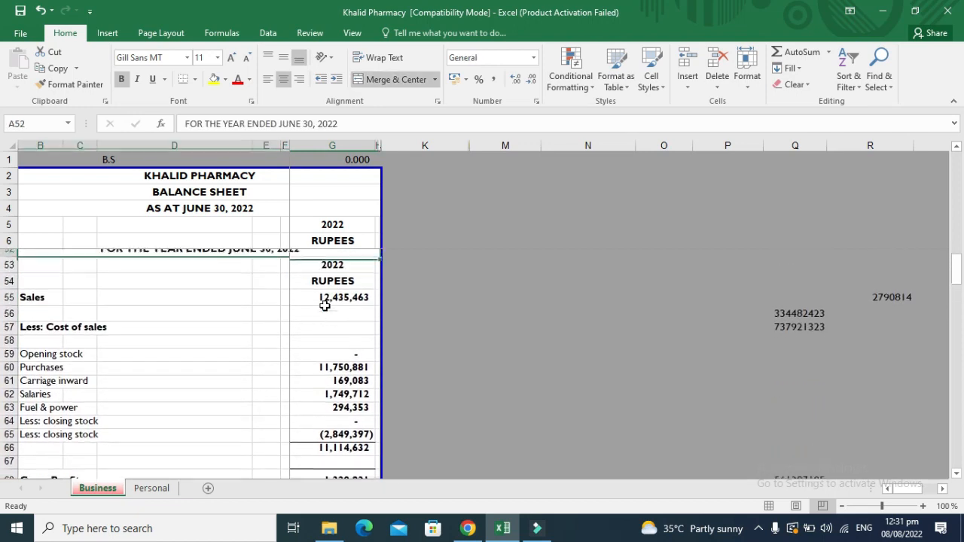
Copy the 12,435,463 Sales amount in G55 and return to Chrome.
key("Down")
key("Down")
key("Down")
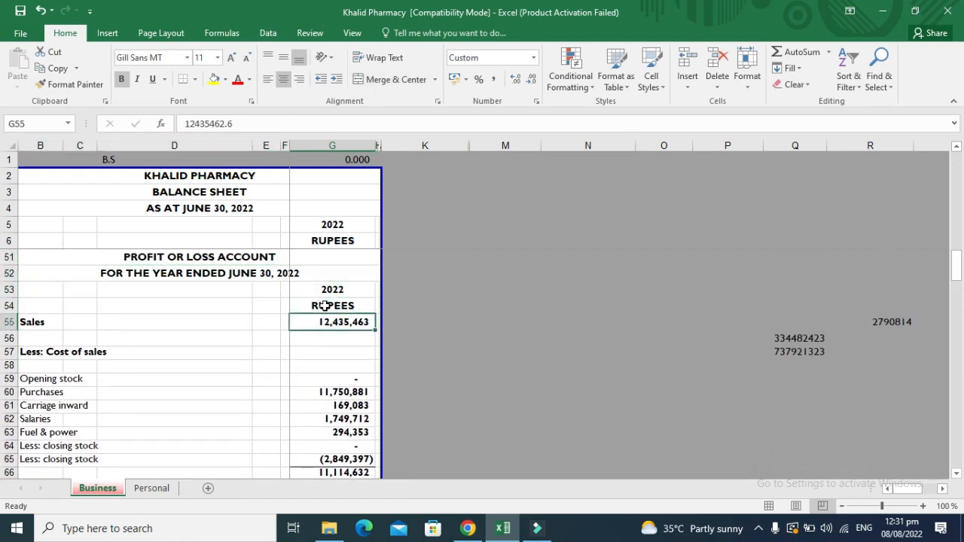
key("Left")
key("Left")
key("Left")
key("Left")
key("Left")
key("Right")
key("Right")
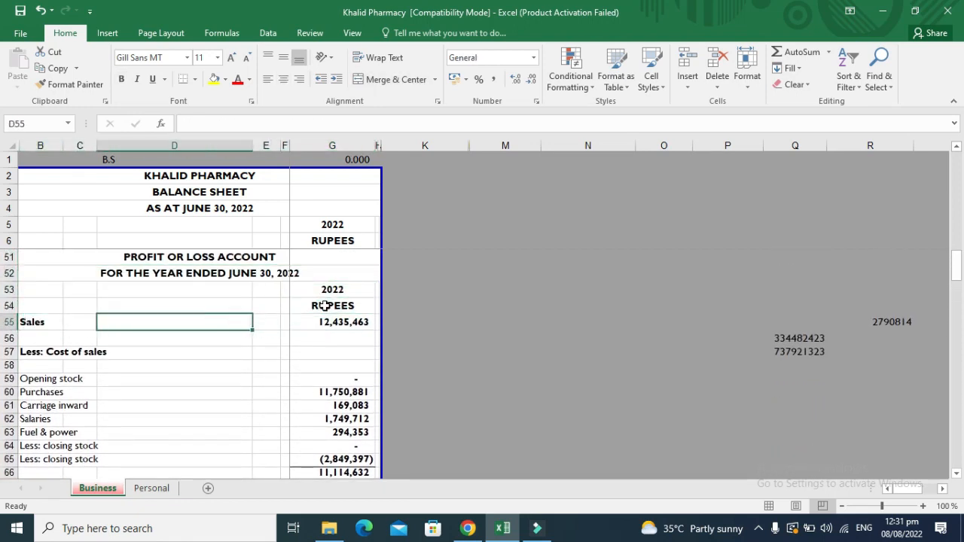
key("Left")
key("Right")
key("Right")
key("Right")
key("Right")
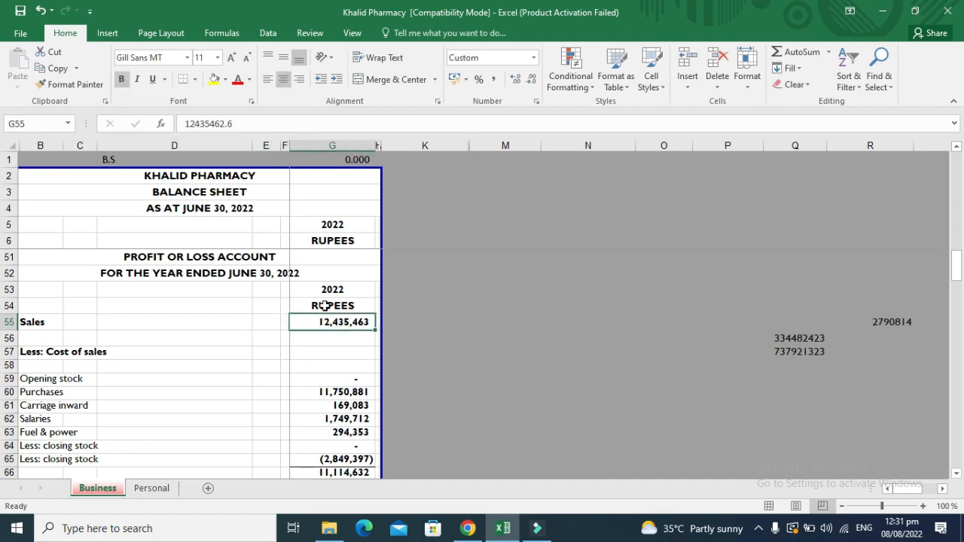
key("ctrl+c")
key("alt+Tab")
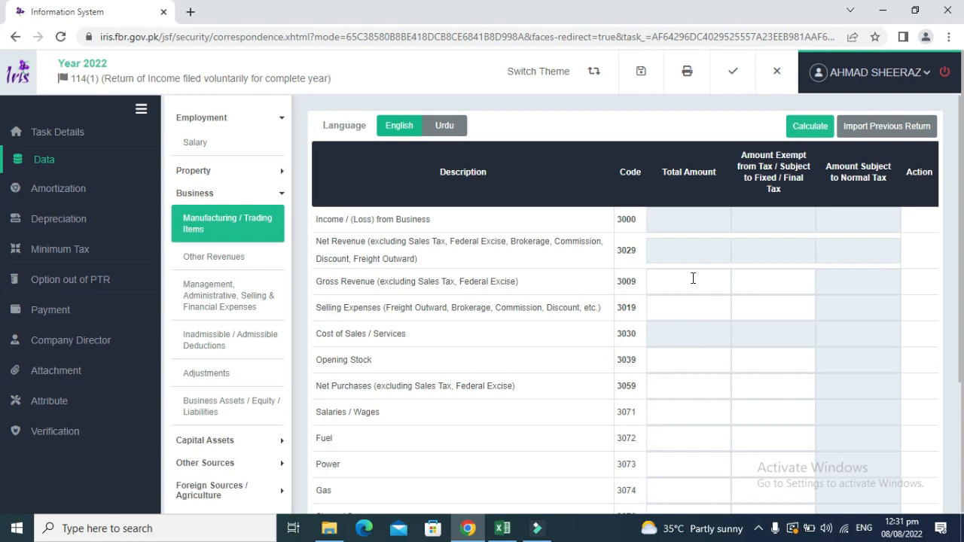
Paste 12,435,463 into Gross Revenue (3009) and recalculate the return totals.
left_click(693, 279)
key("ctrl+v")
right_click(736, 195)
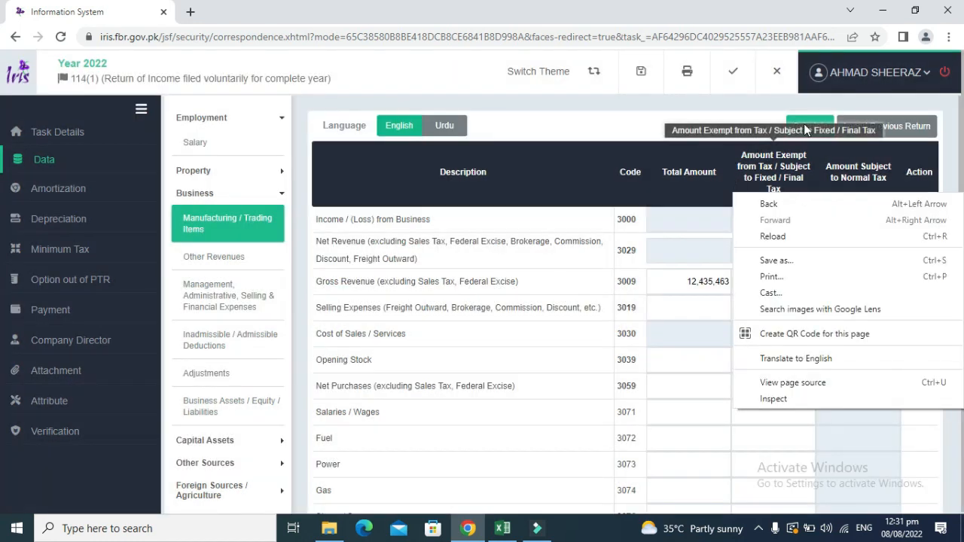
left_click(806, 128)
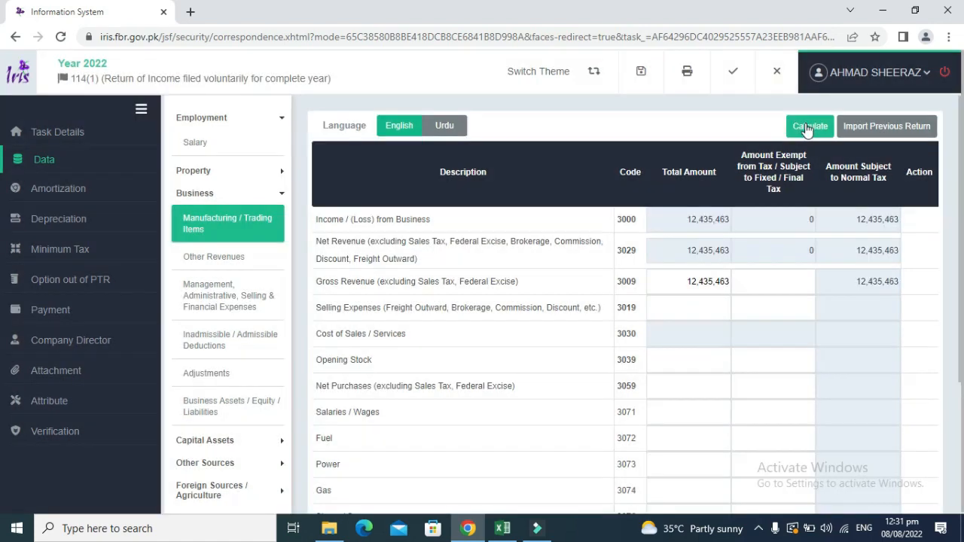
left_click(806, 128)
Back in Excel, select the Opening stock cell G59 and cancel the pending copy.
key("alt+Tab")
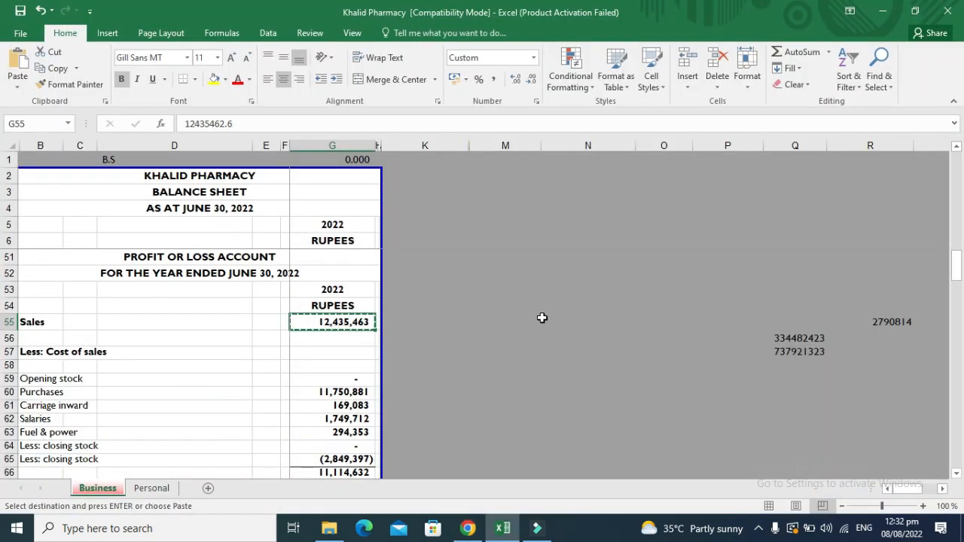
key("alt+Tab")
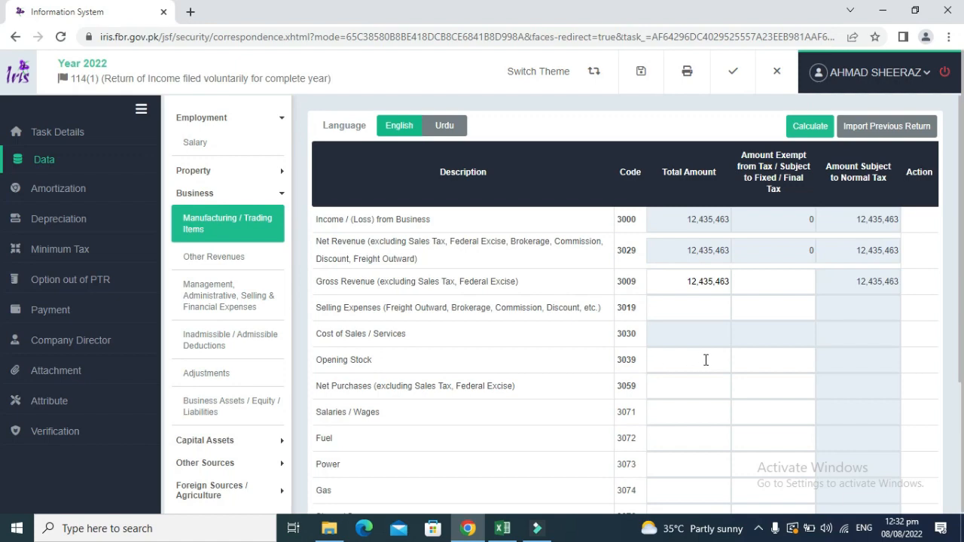
key("alt+Tab")
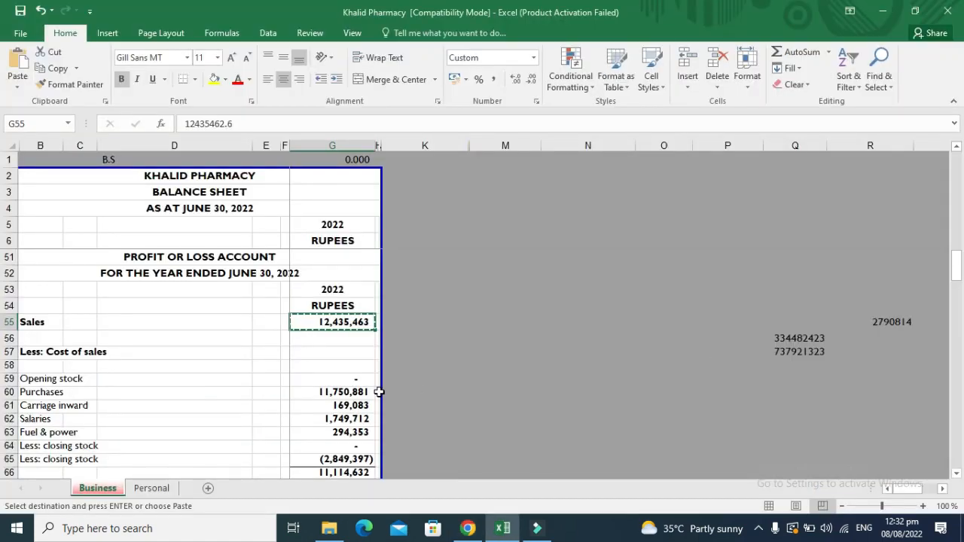
left_click(351, 381)
key("Escape")
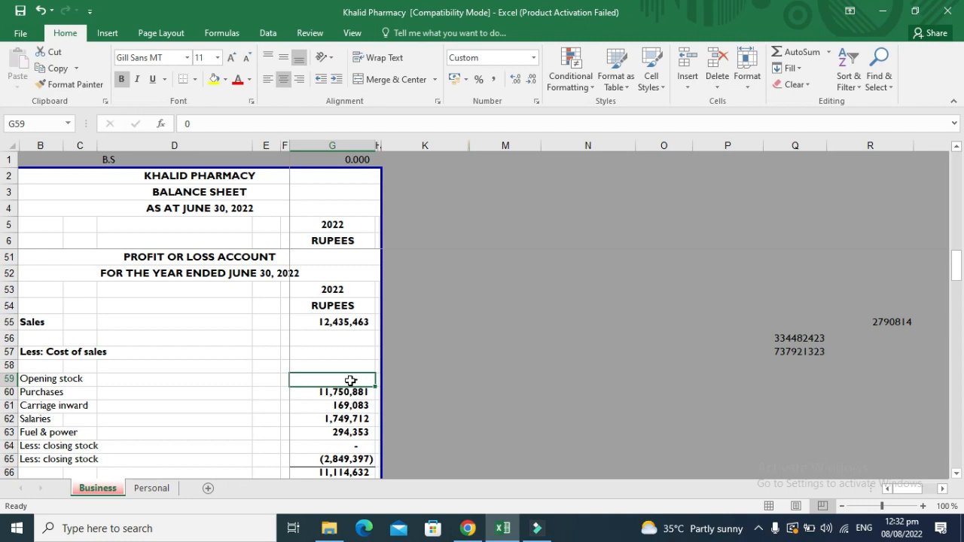
Unhide columns G:K to check the 2021 closing stock figure in I65.
left_click(366, 145)
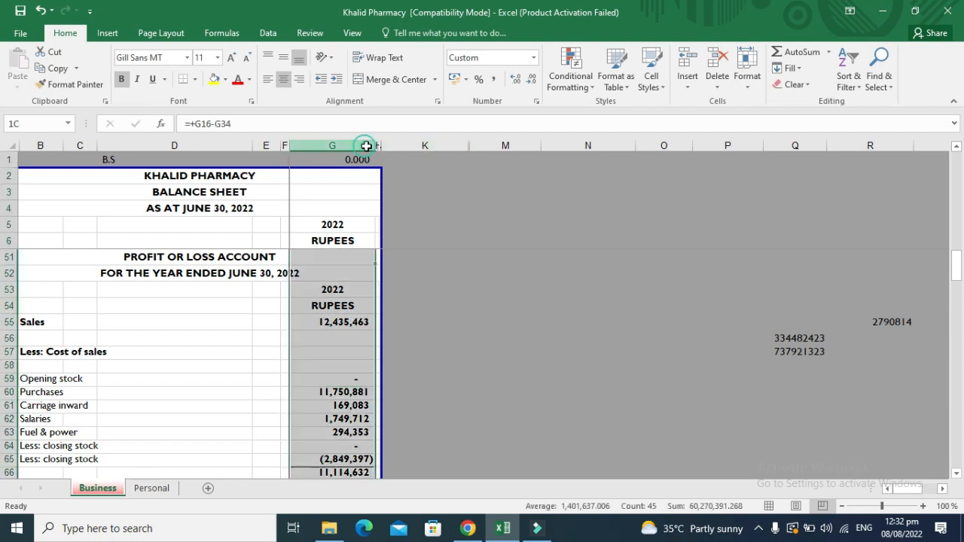
left_click_drag(366, 145, 393, 145)
right_click(394, 146)
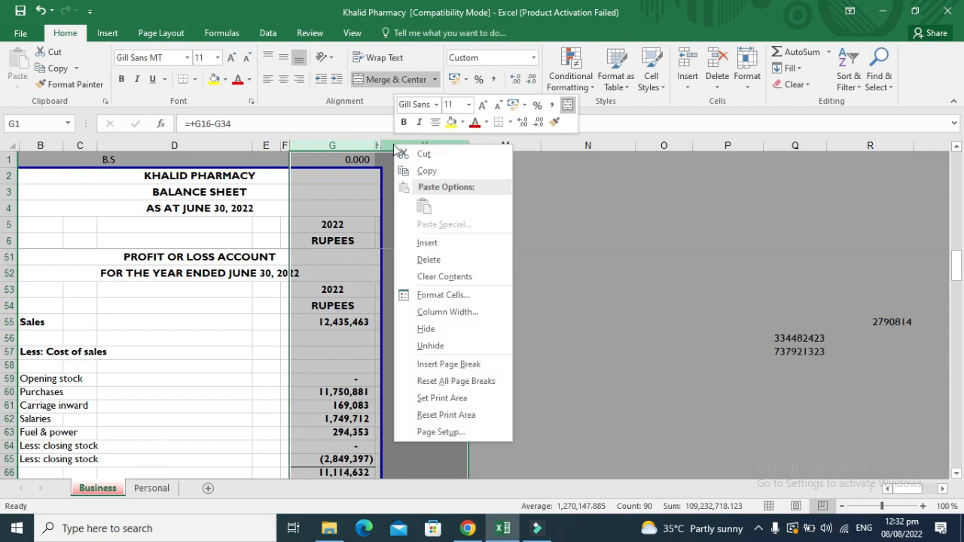
left_click(430, 347)
left_click(485, 404)
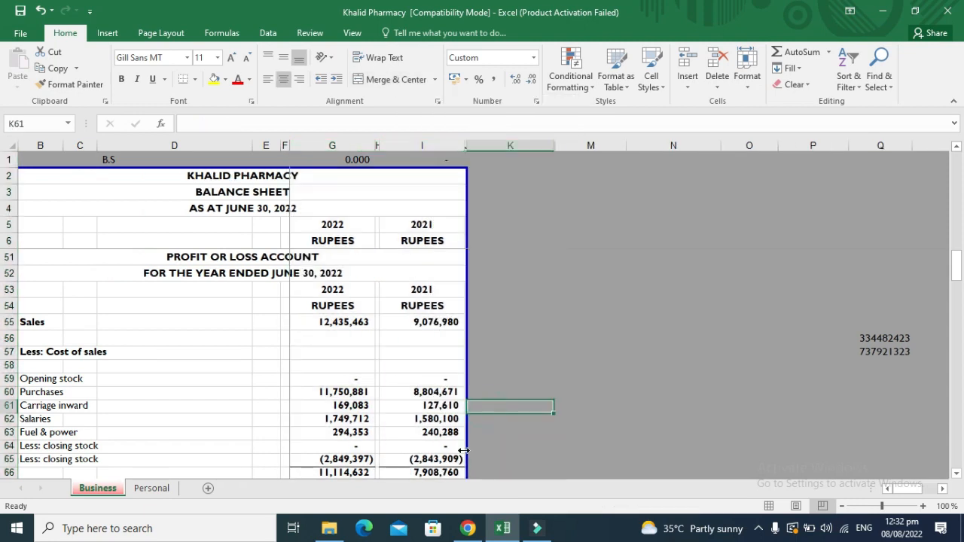
left_click(450, 460)
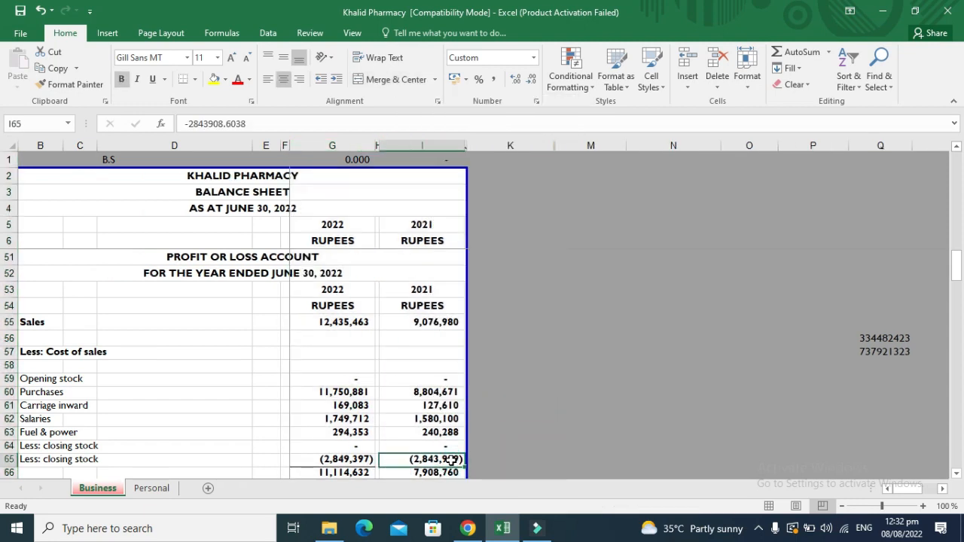
left_click(353, 380)
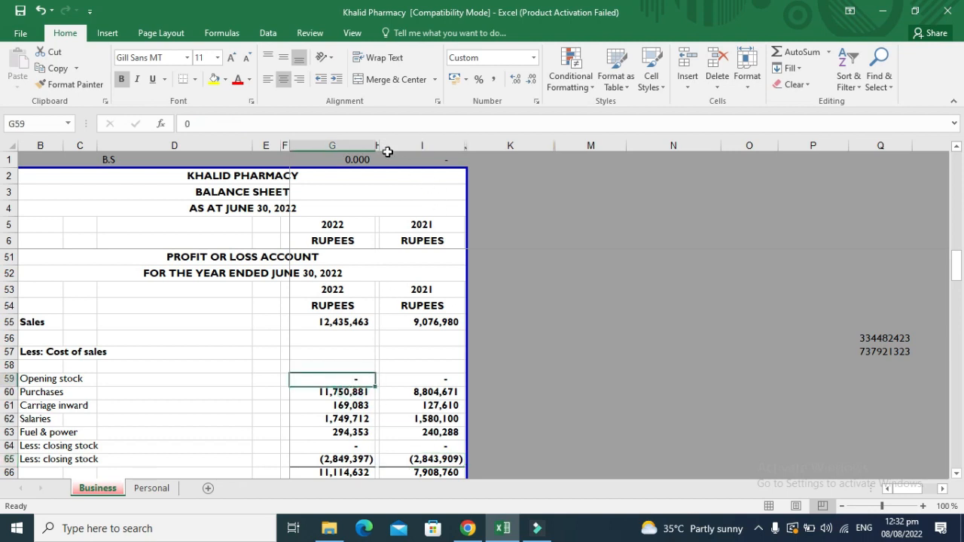
Hide the 2021 column I again, select G59, and return to the IRIS form.
left_click_drag(378, 144, 404, 142)
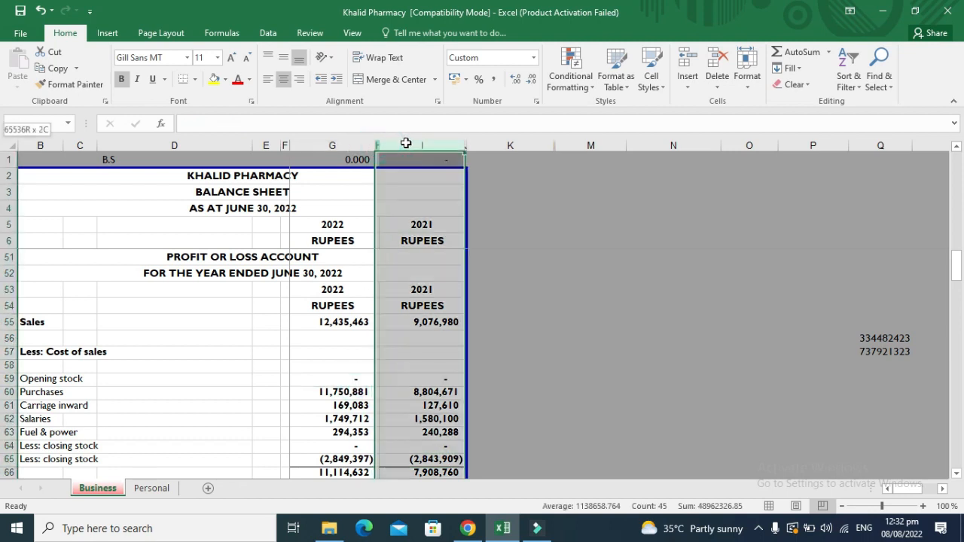
left_click(405, 140)
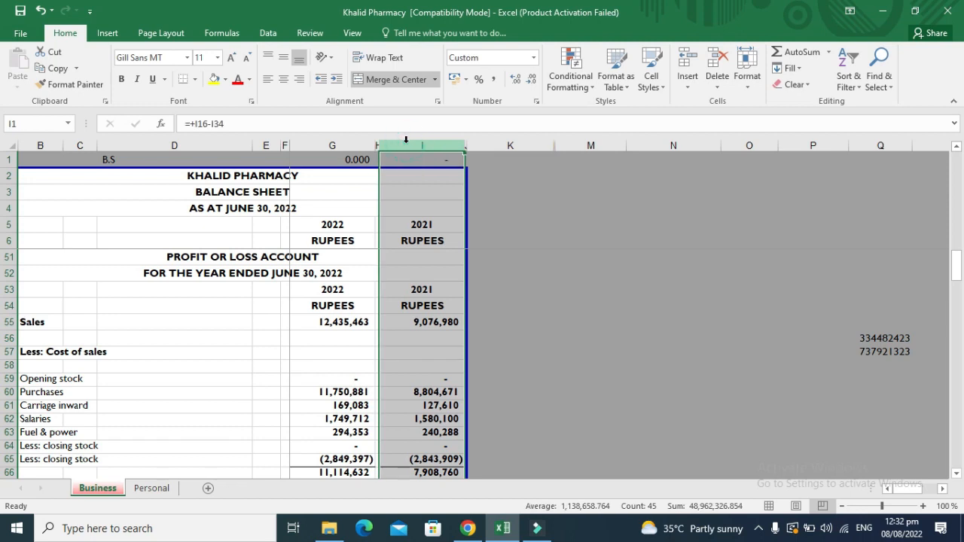
right_click(405, 140)
left_click(437, 339)
left_click(335, 367)
left_click(336, 374)
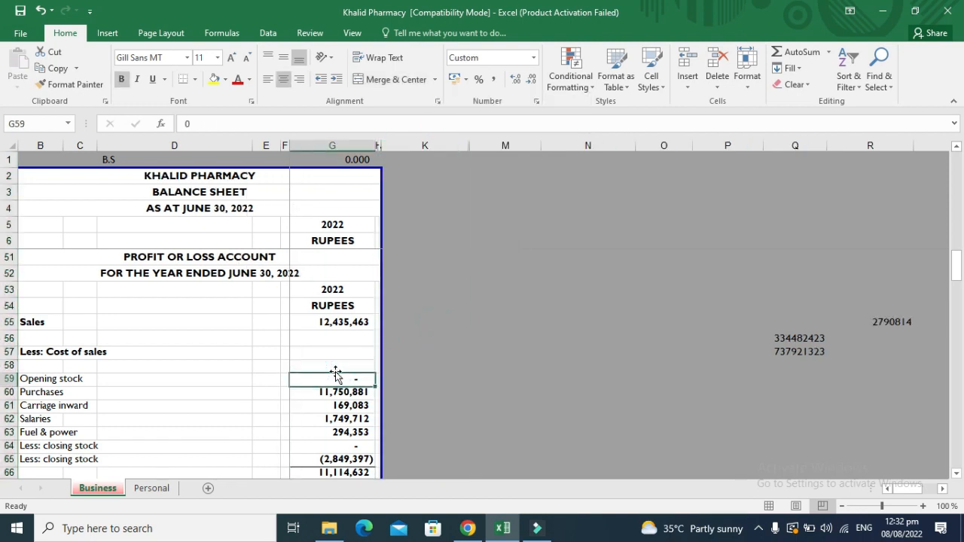
key("alt+Tab")
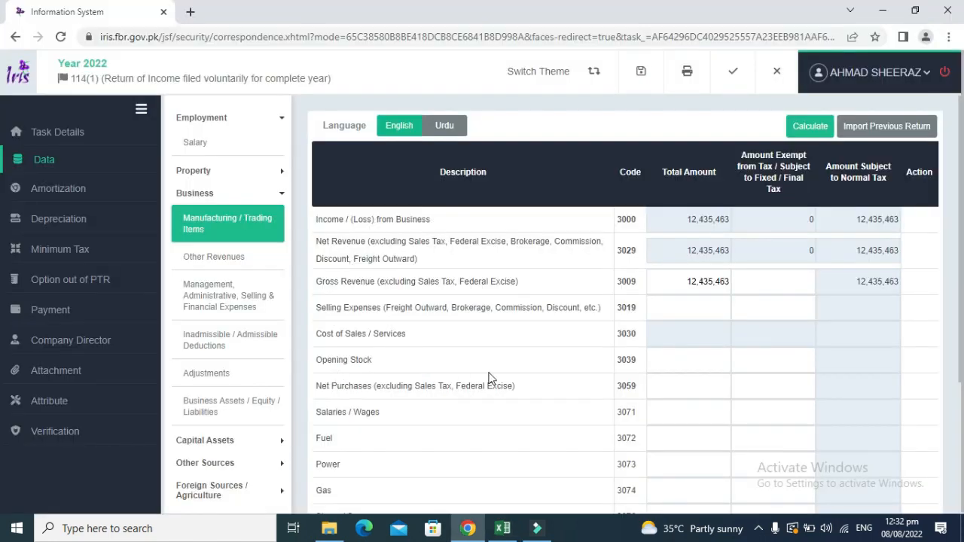
Set Opening Stock to 0 and paste the 11,750,881 purchases from G60 into Net Purchases (3059), then recalculate.
left_click(684, 355)
left_click(810, 126)
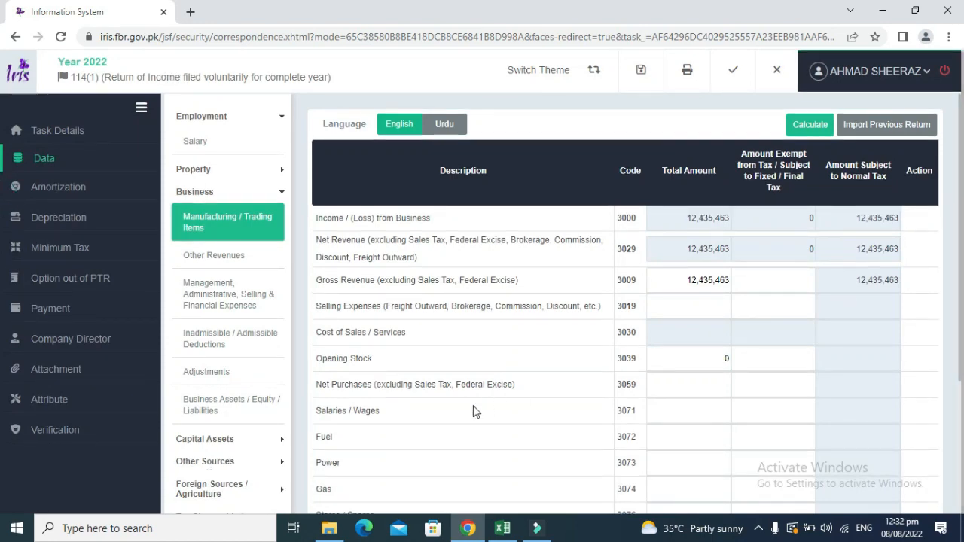
key("alt+Tab")
key("Down")
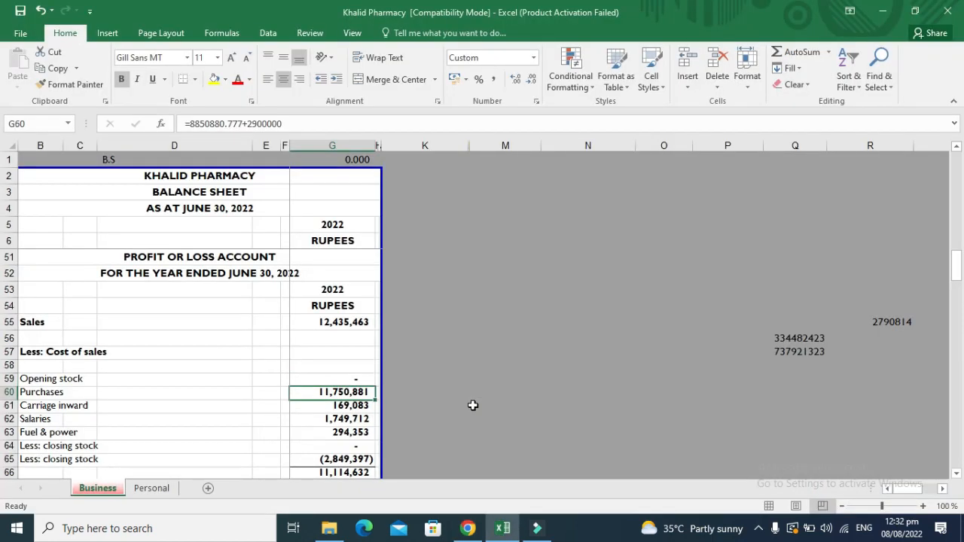
key("ctrl+c")
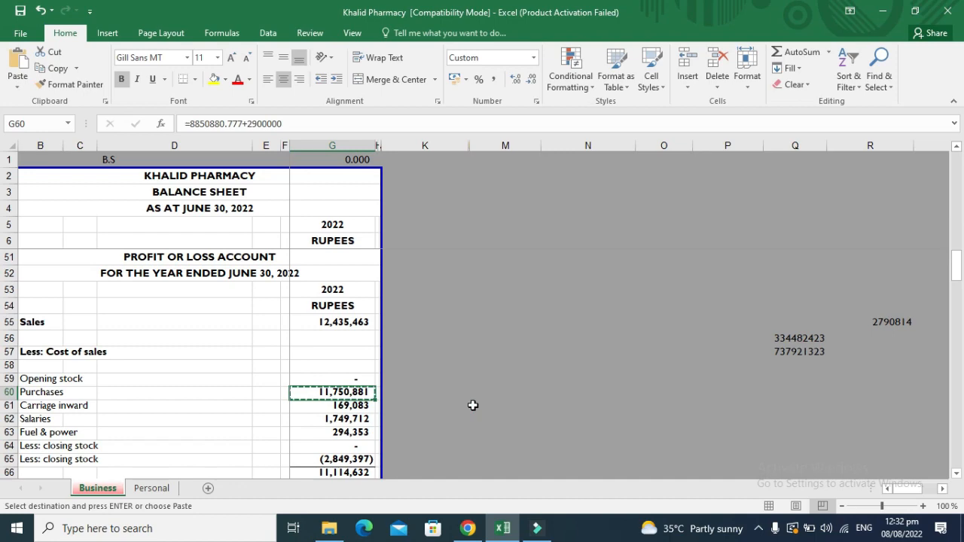
key("alt+Tab")
left_click(682, 385)
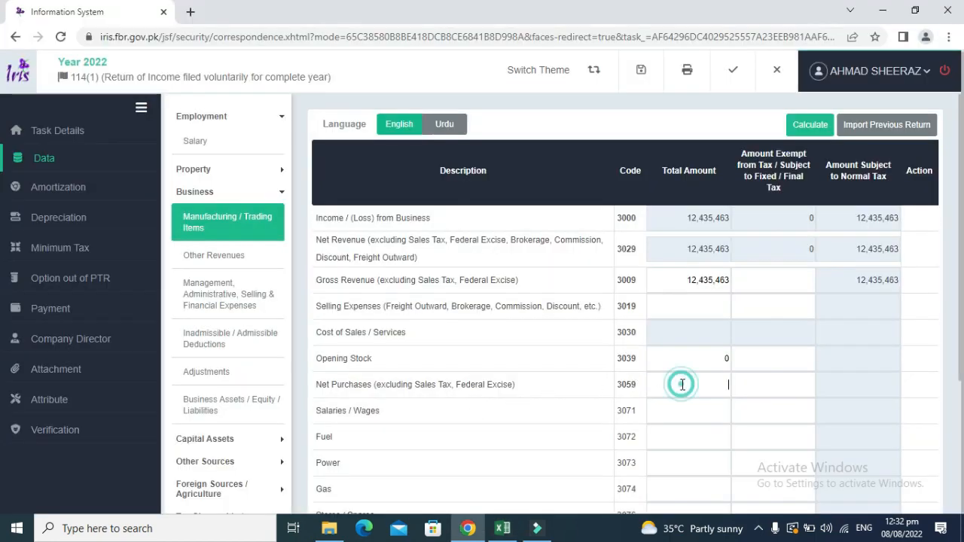
key("ctrl+v")
left_click(812, 126)
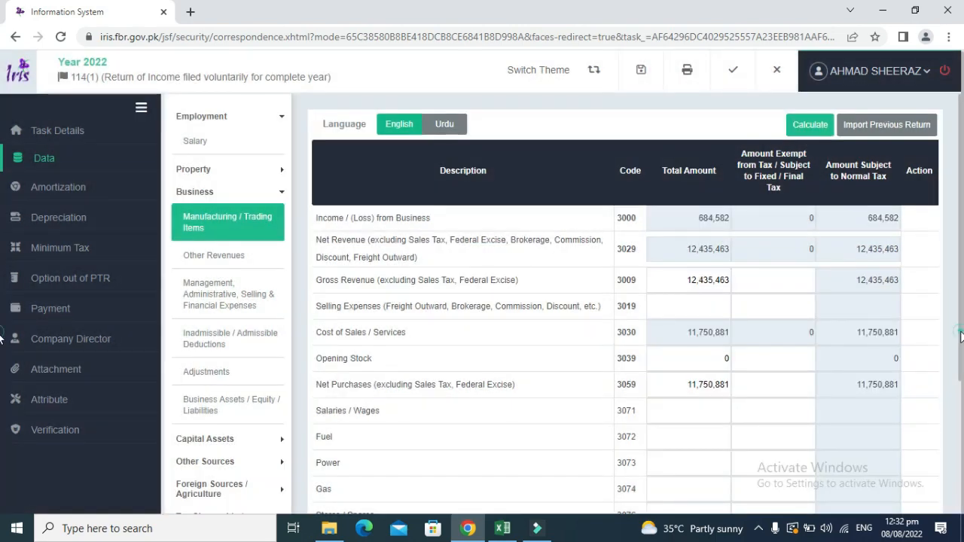
scroll(961, 335, "down", 2)
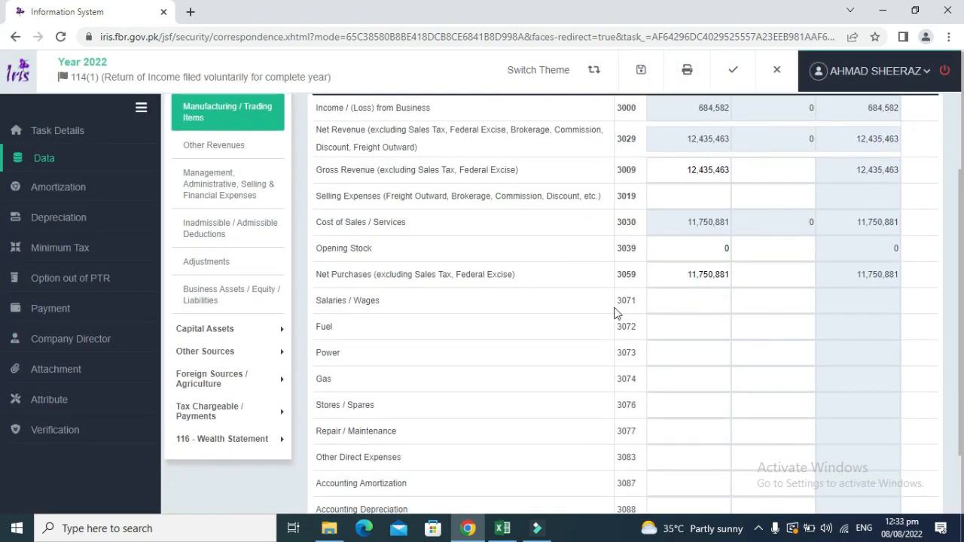
Copy the 169,083 carriage inward figure from G61 into Other Direct Expenses (3083) and commit it.
key("alt+Tab")
key("Down")
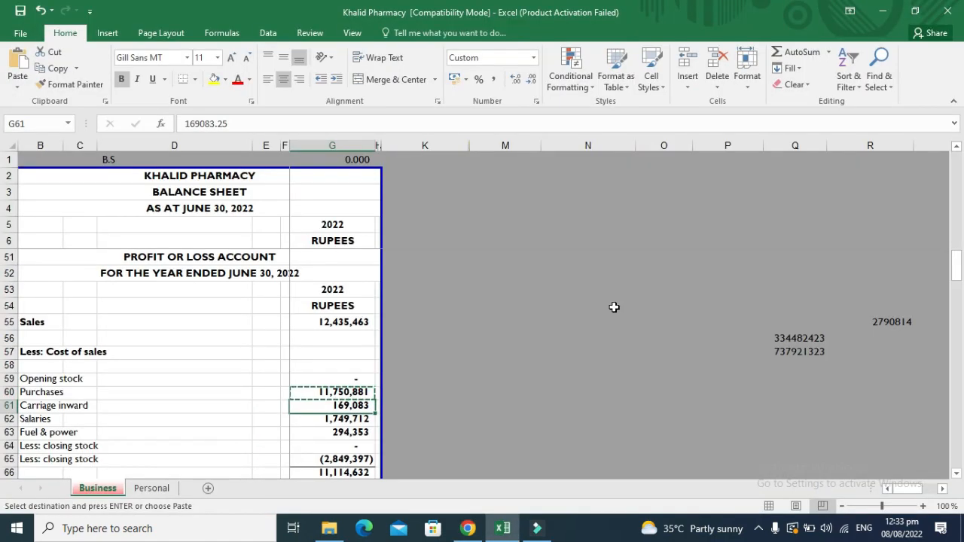
key("ctrl+c")
key("alt+Tab")
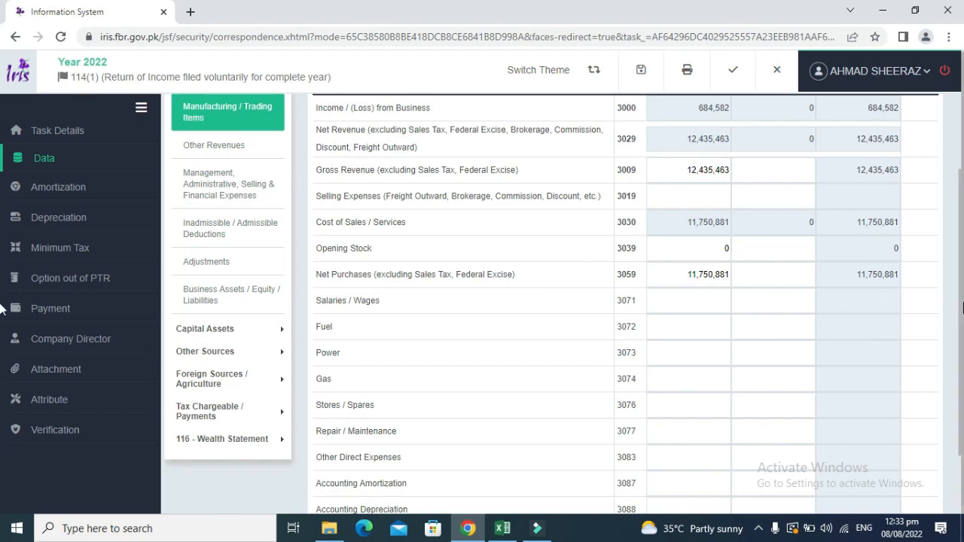
scroll(962, 340, "down", 1)
left_click_drag(962, 341, 960, 384)
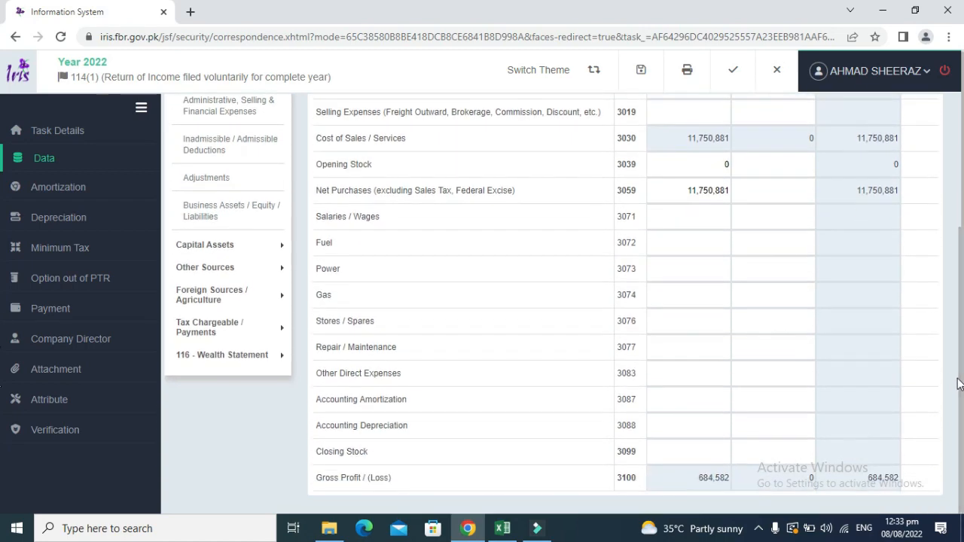
left_click(678, 375)
left_click(678, 375)
key("ctrl+v")
left_click(874, 276)
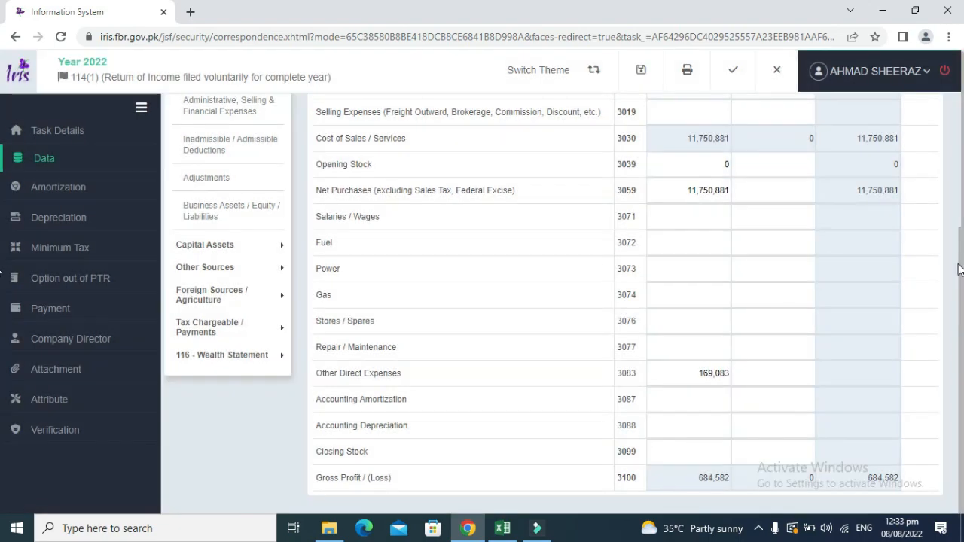
left_click_drag(959, 264, 961, 151)
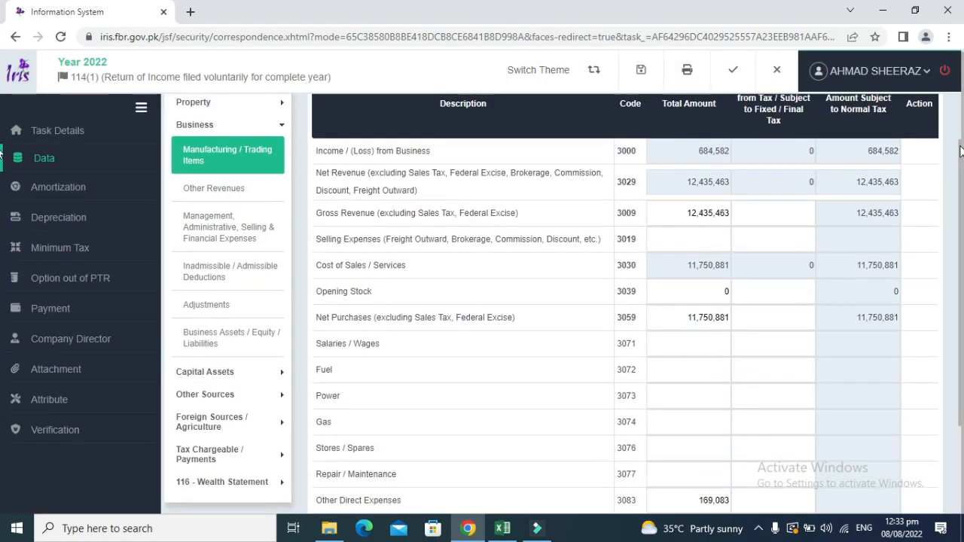
right_click(961, 151)
Highlight the opening stock, purchases and carriage inward figures in yellow as transferred.
key("alt+Tab")
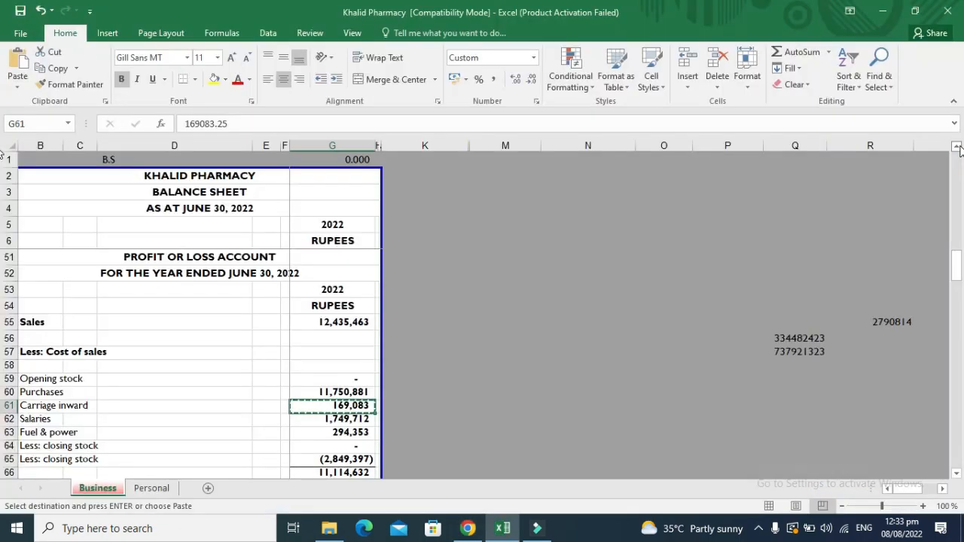
key("Escape")
key("Up")
key("Up")
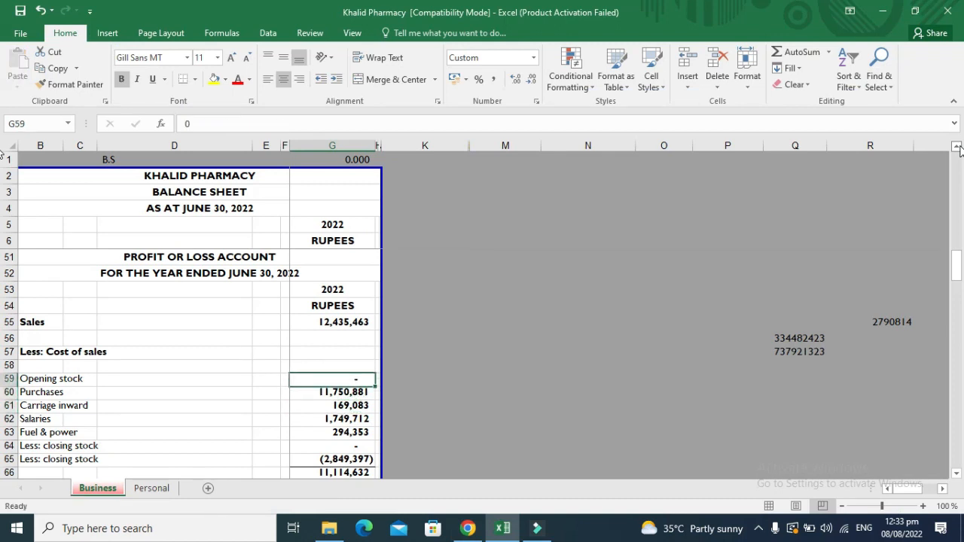
key("shift+Down")
key("shift+Down")
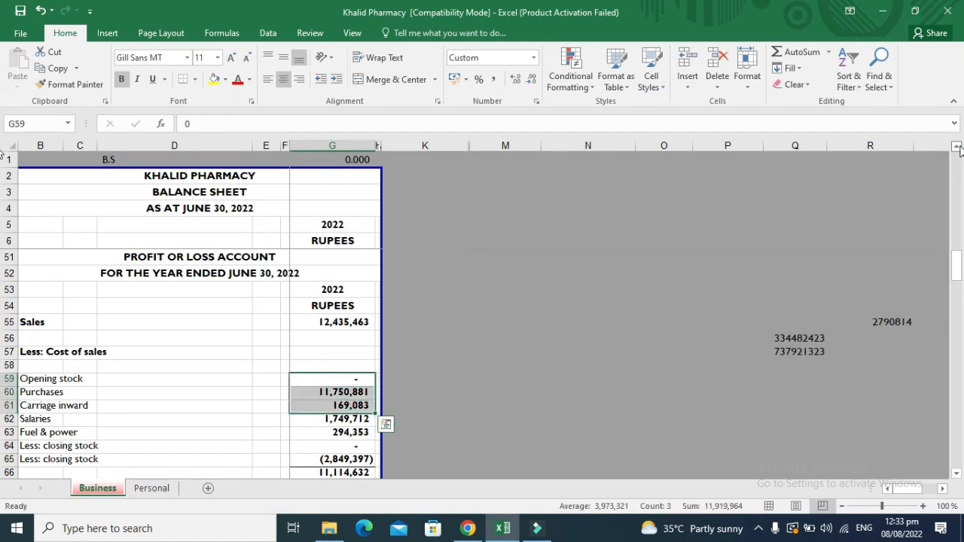
left_click(214, 80)
Paste the 1,749,712 salaries figure into the IRIS Salaries / Wages field.
key("Down")
key("Down")
key("Down")
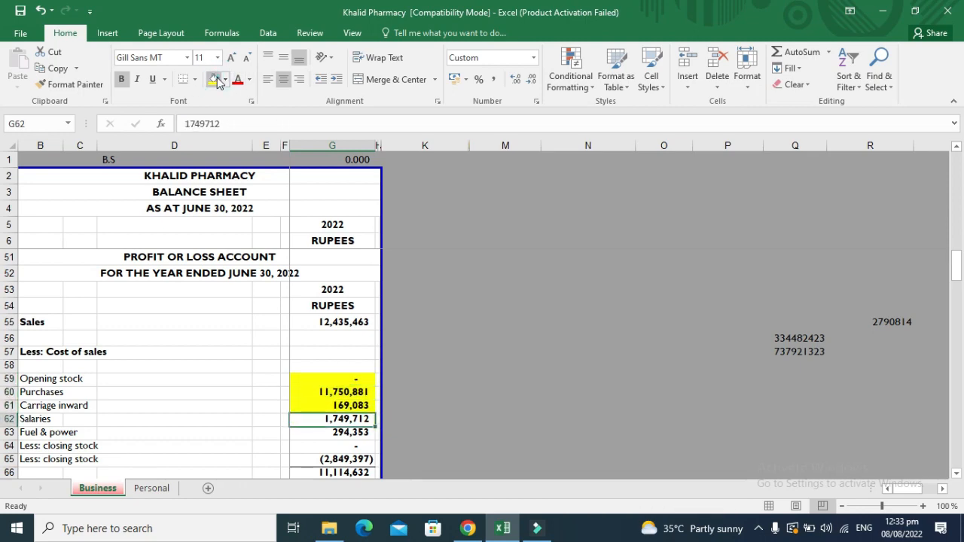
key("ctrl+c")
key("alt+Tab")
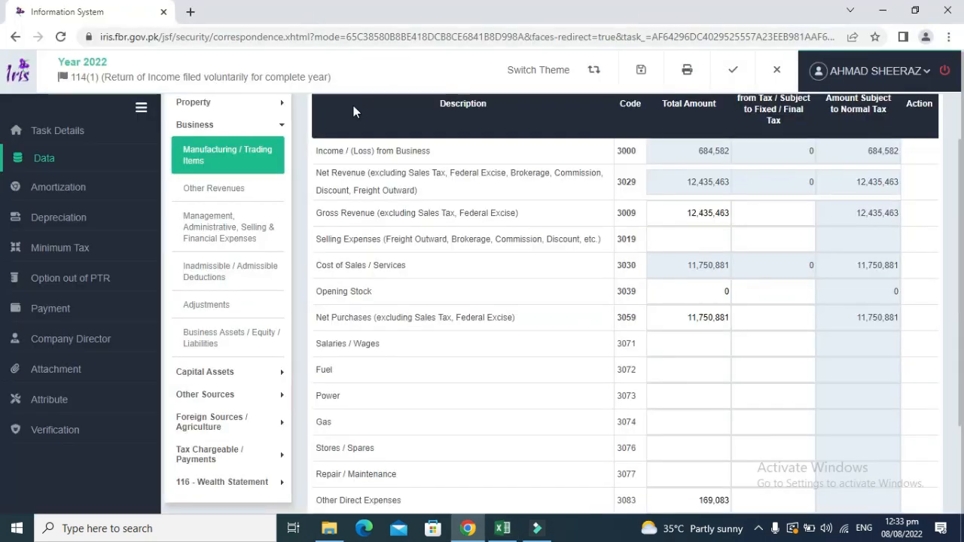
left_click(686, 350)
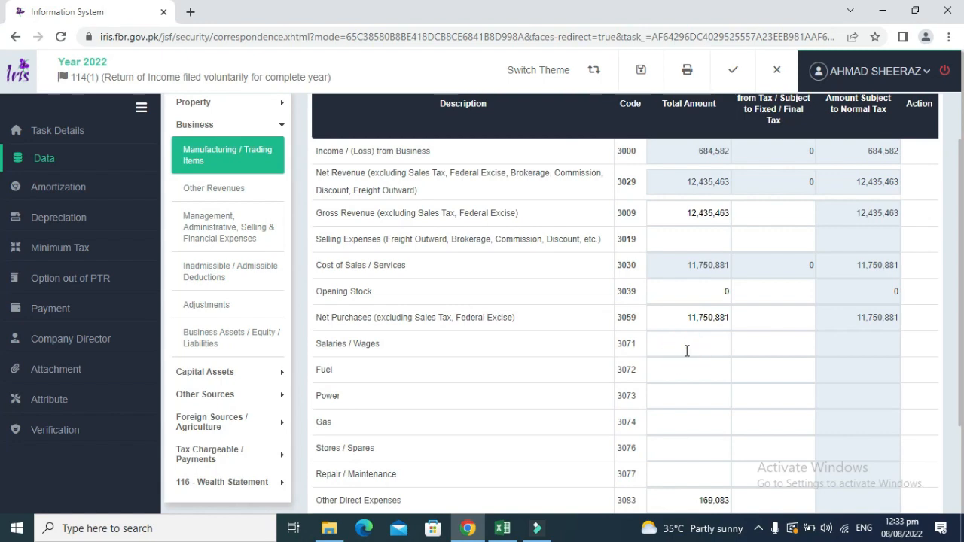
key("ctrl+v")
left_click(591, 355)
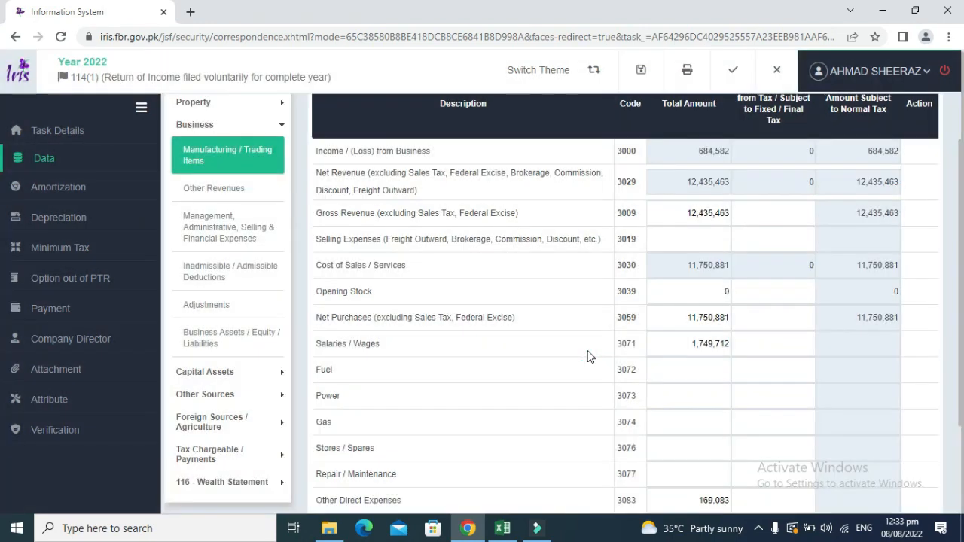
Mark the salaries figure yellow and copy the 294,353 Fuel & power amount.
key("alt+Tab")
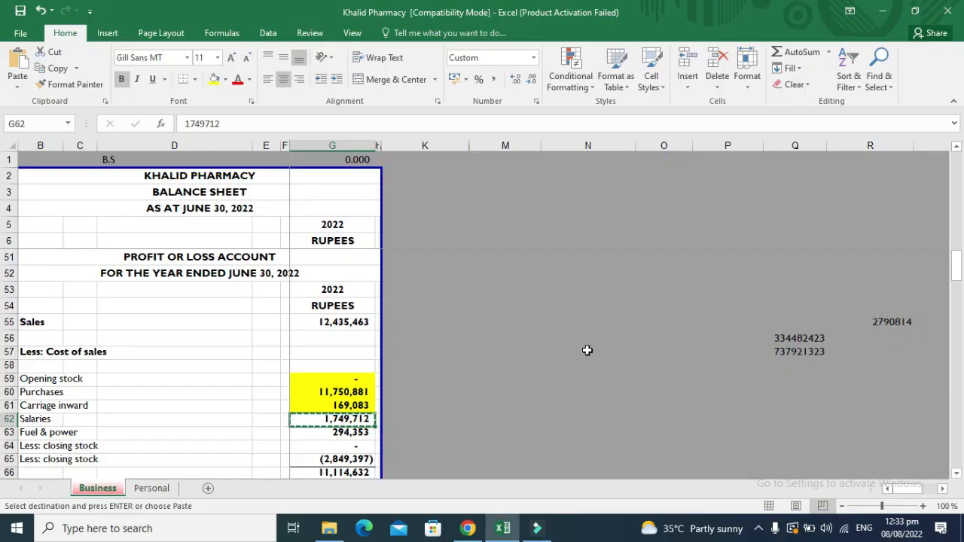
left_click(215, 80)
key("Return")
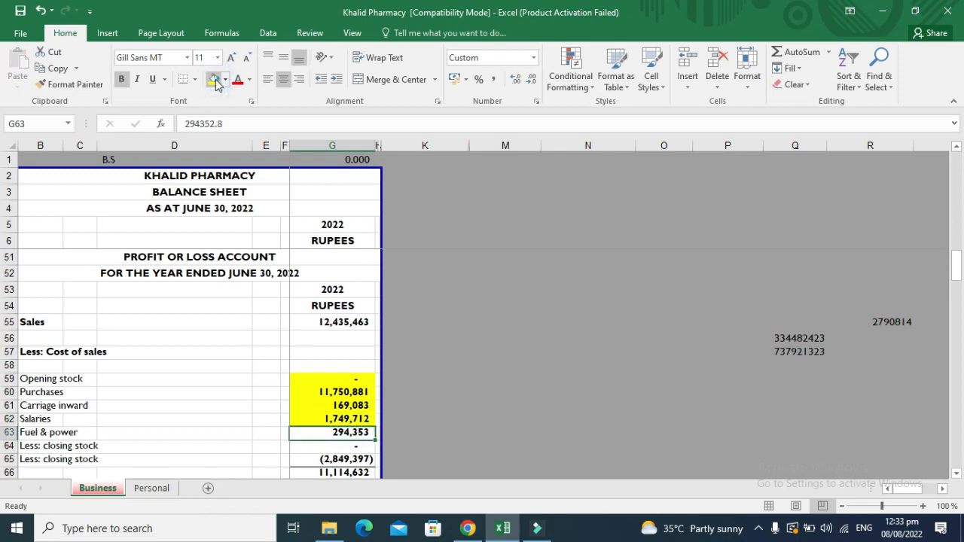
key("ctrl+c")
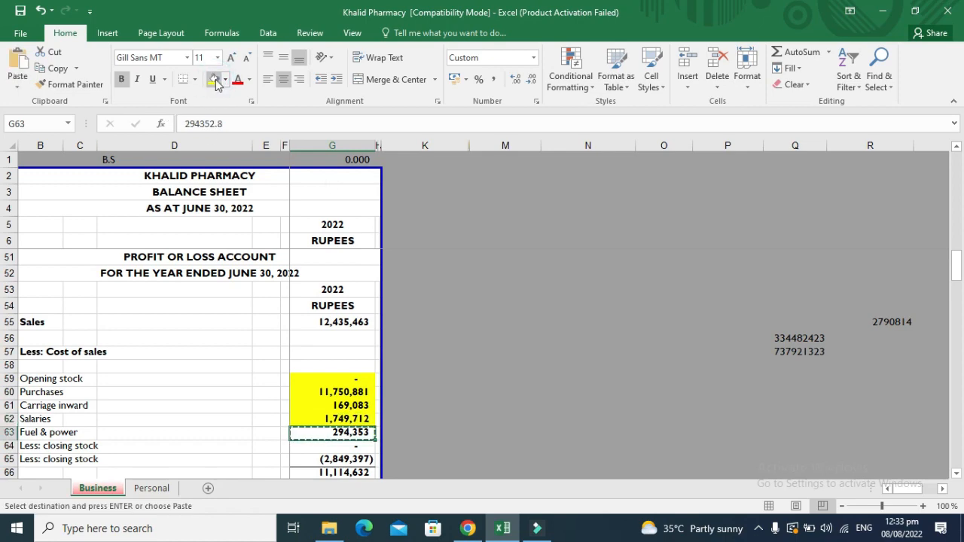
key("alt+Tab")
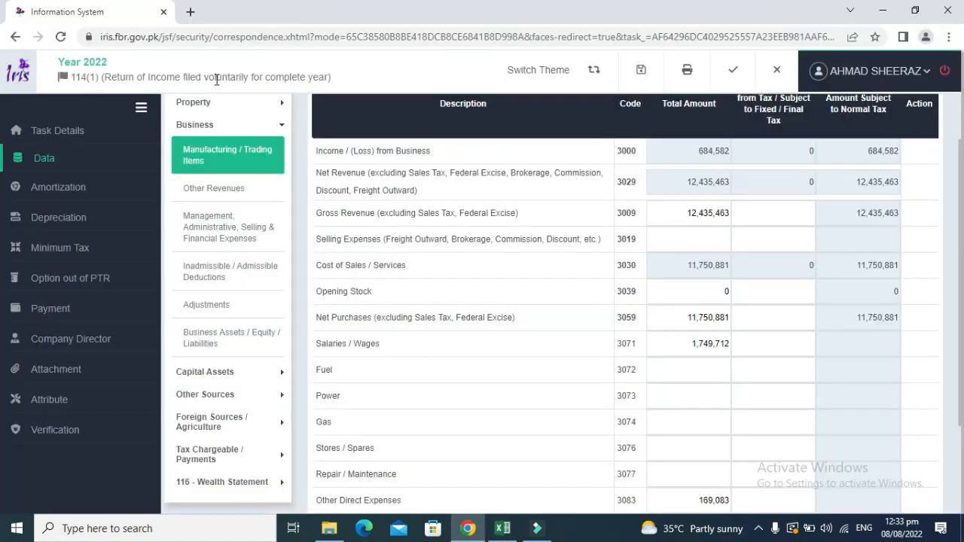
Paste 294,353 into Fuel (3072) and recalculate the totals.
left_click(681, 370)
key("ctrl+v")
scroll(625, 302, "up", 1)
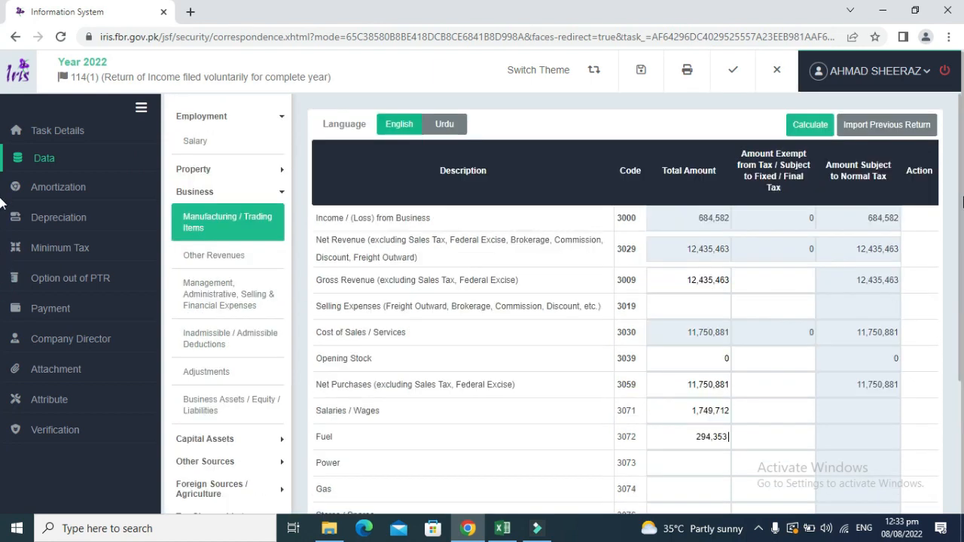
left_click(802, 125)
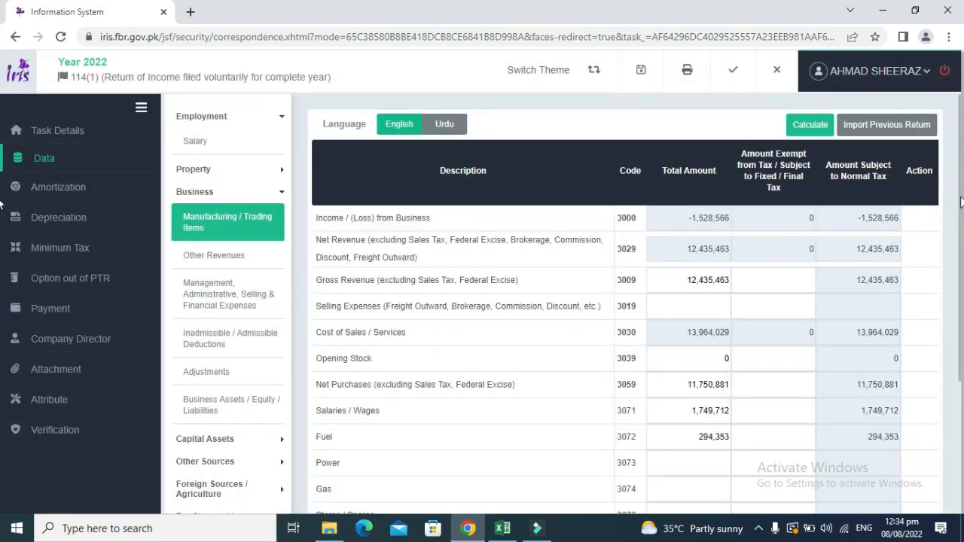
left_click_drag(960, 201, 960, 336)
Copy the 2,849,397 closing stock figure from the workbook into Closing Stock (3099).
key("alt+Tab")
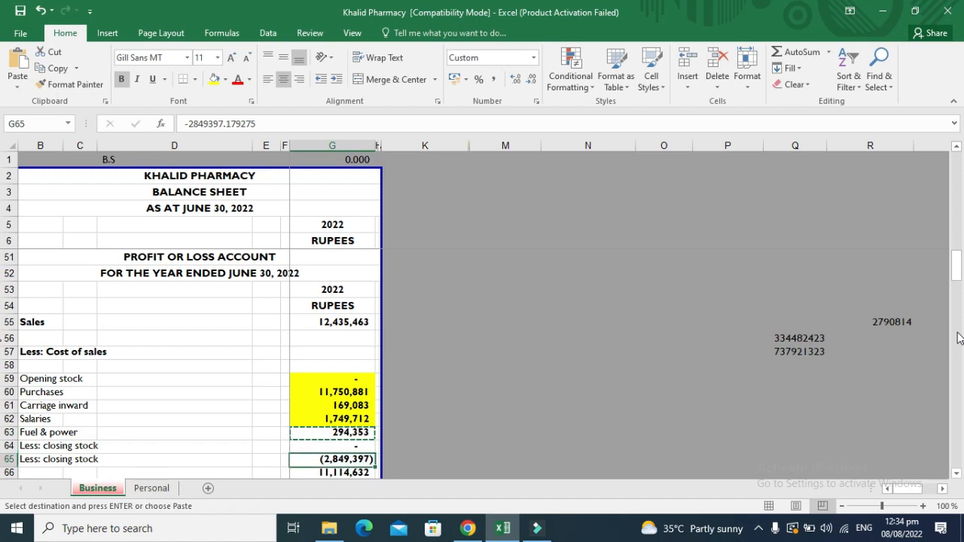
key("Escape")
key("alt+Tab")
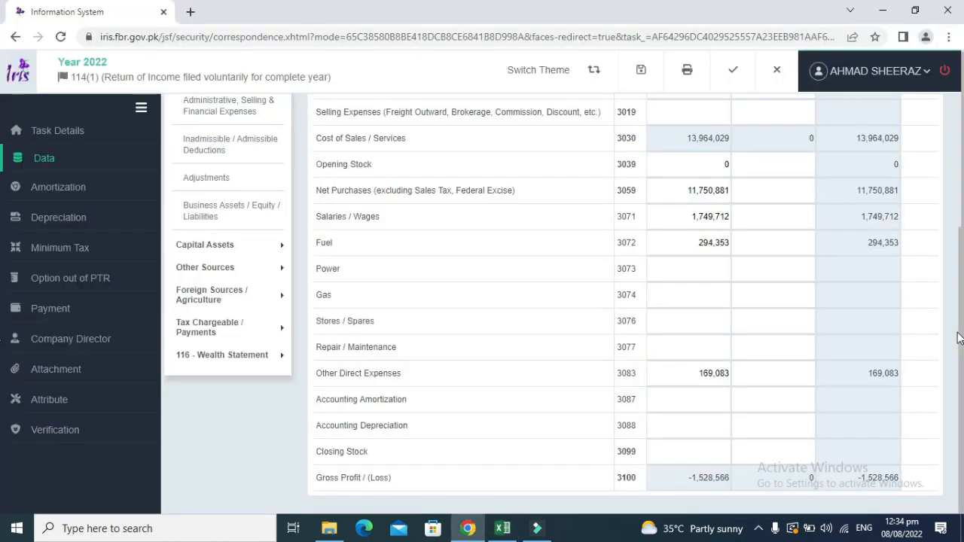
left_click(699, 453)
key("alt+Tab")
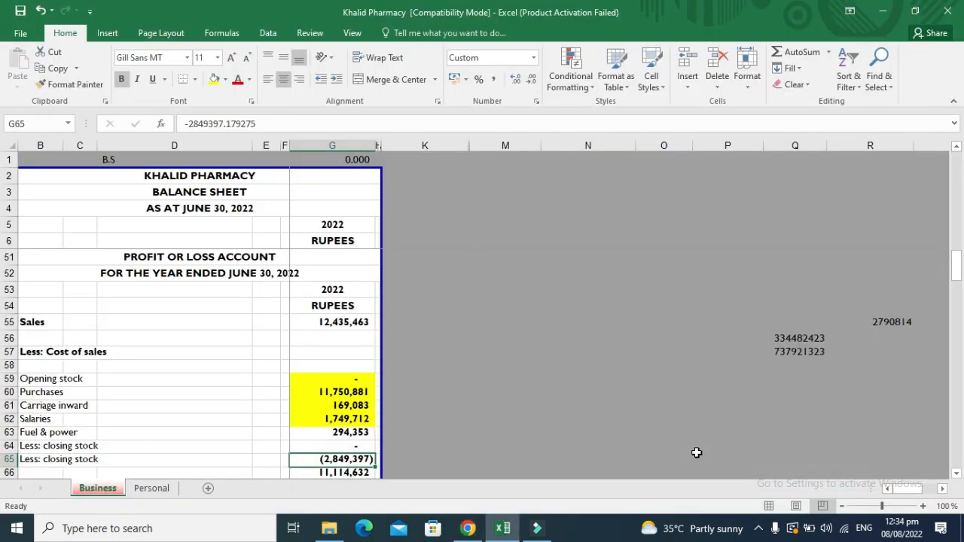
key("ctrl+c")
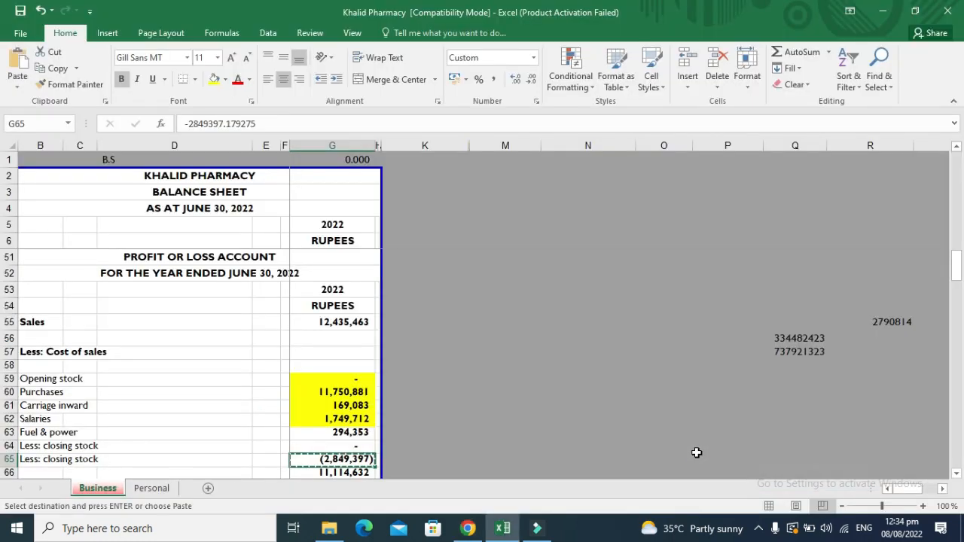
key("alt+Tab")
left_click(698, 453)
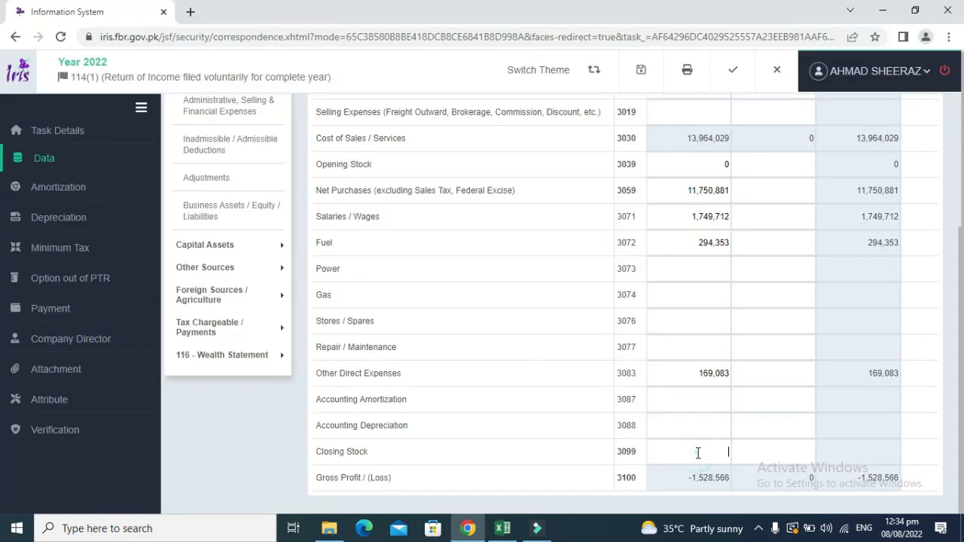
key("ctrl+v")
Check the cost figures, remove the parenthesis from the Closing Stock value, and recalculate.
key("alt+Tab")
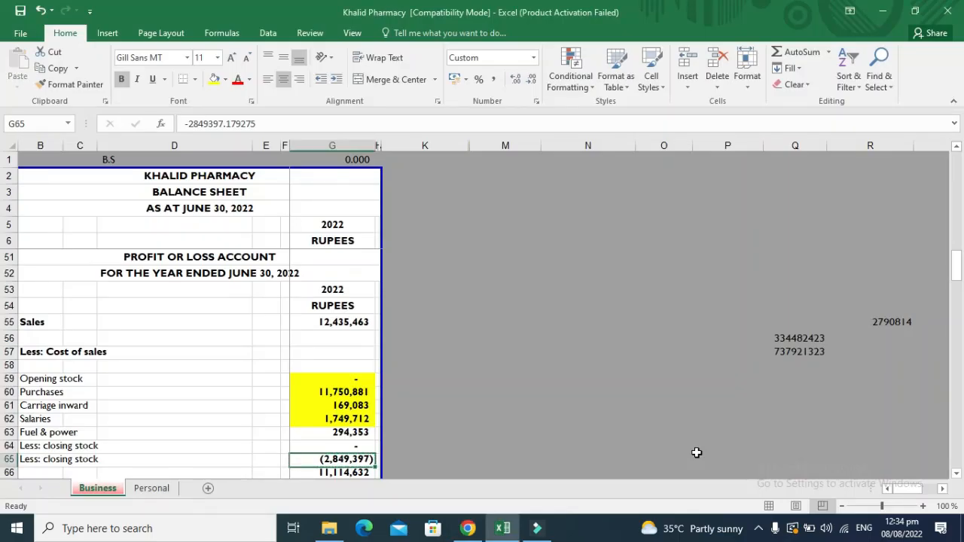
key("Up")
key("Up")
key("Up")
key("Up")
key("Up")
key("Up")
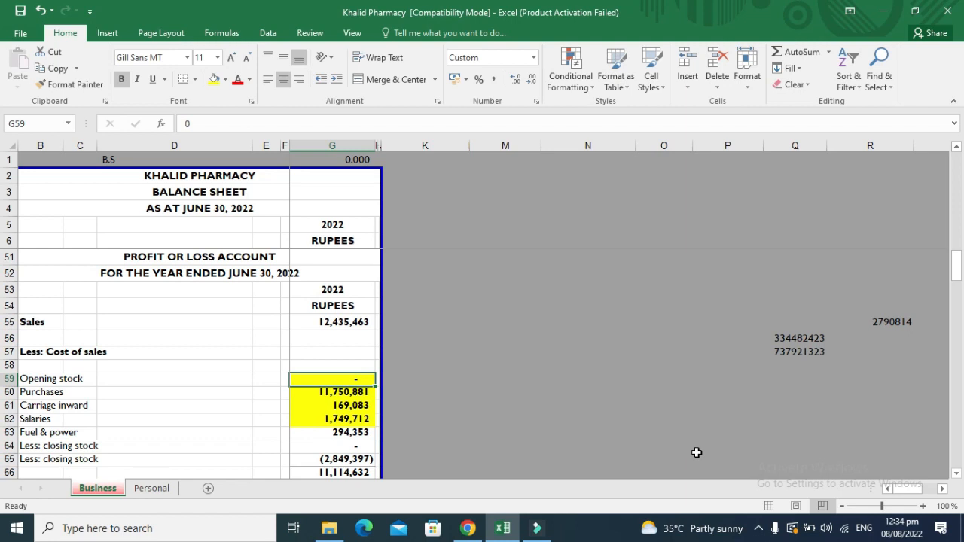
key("shift+Down")
key("shift+Down")
key("shift+Down")
key("shift+Down")
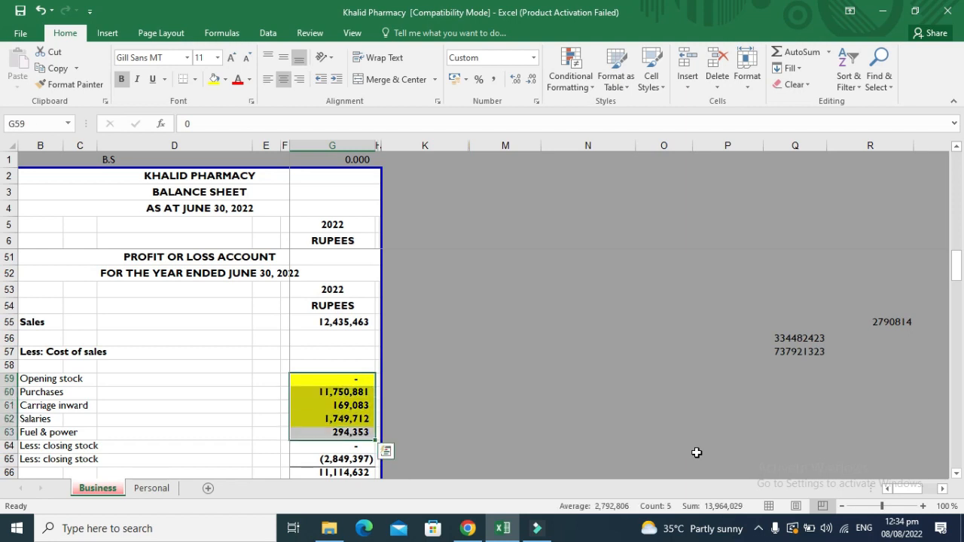
key("Down")
key("Down")
key("Down")
key("Down")
key("Down")
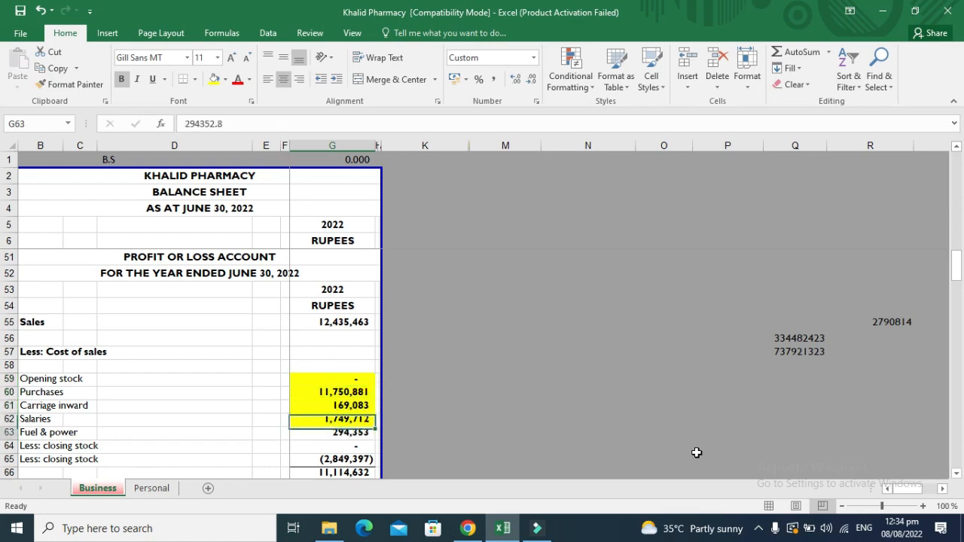
key("alt+Tab")
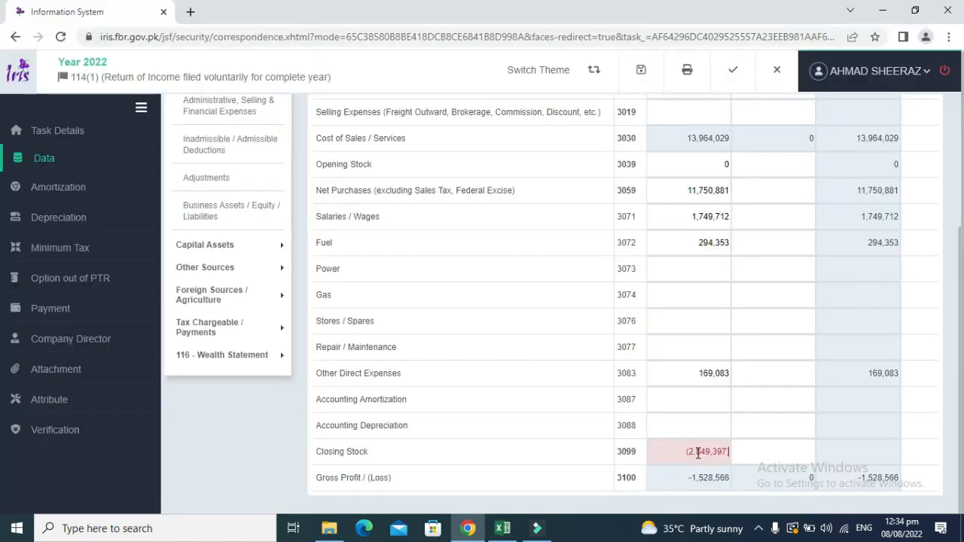
left_click(927, 357)
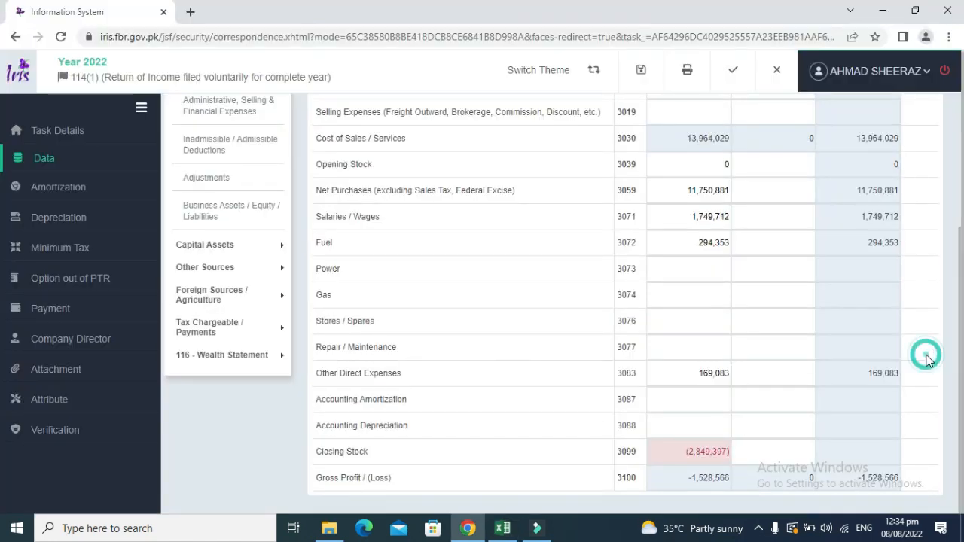
left_click(706, 448)
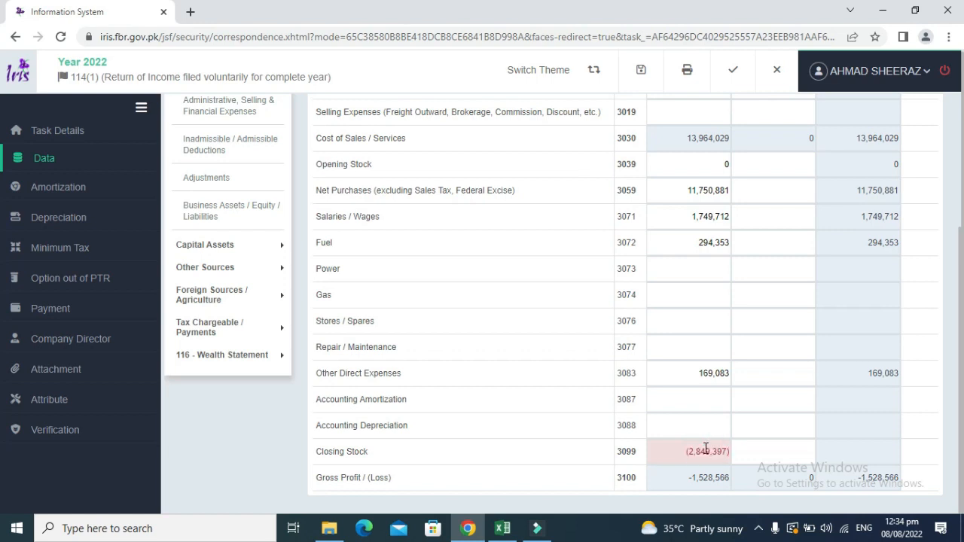
key("BackSpace")
left_click_drag(960, 268, 960, 143)
left_click(815, 125)
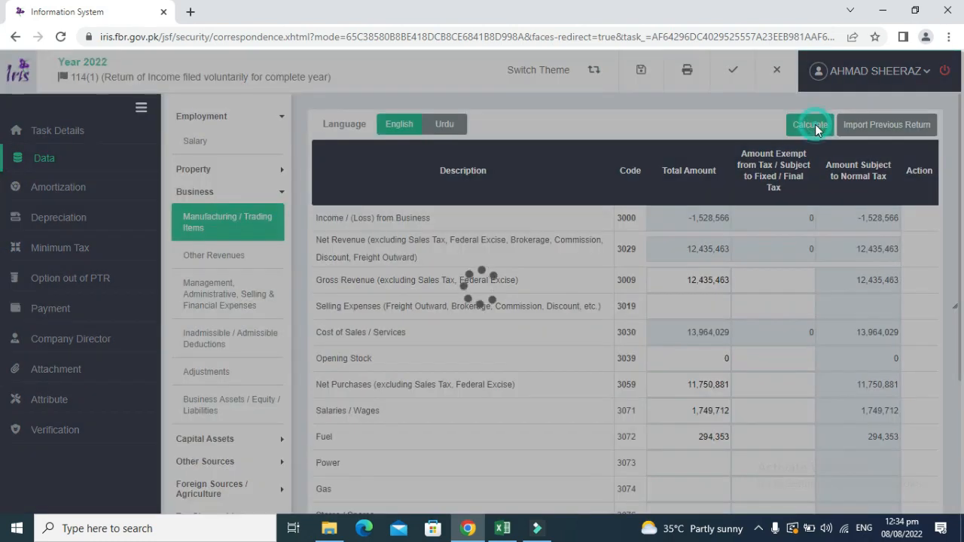
Recalculate and confirm Income from Business 1,320,831 matches the workbook's Gross Profit in G68.
left_click(816, 124)
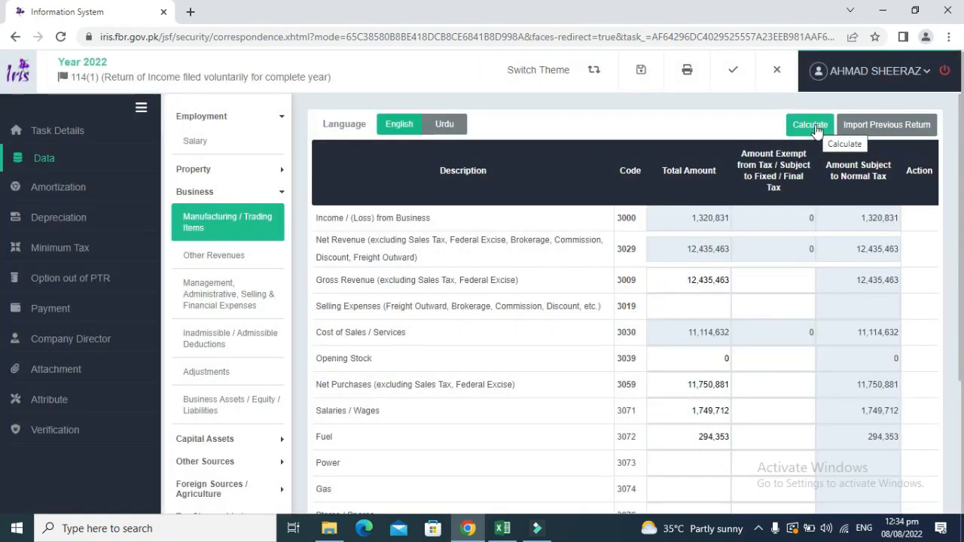
left_click(815, 125)
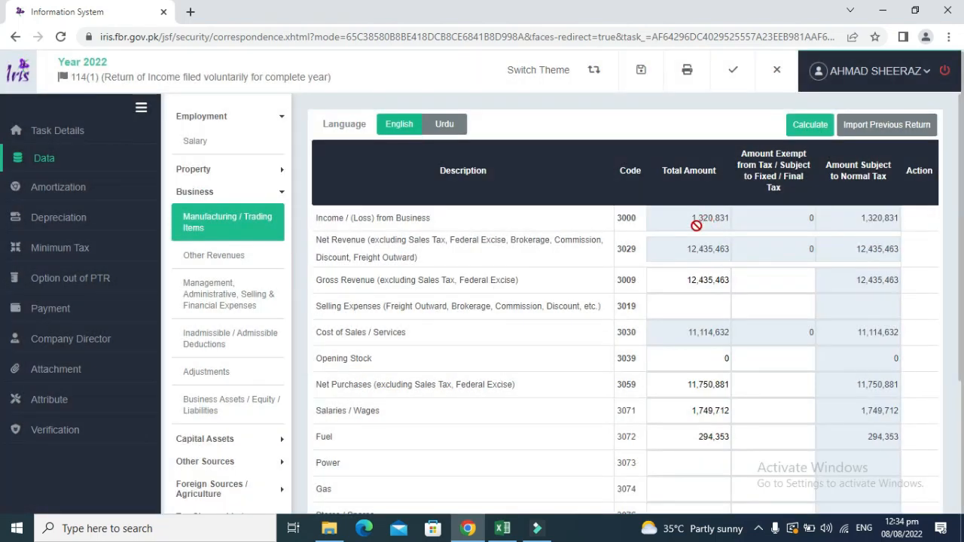
key("alt+Tab")
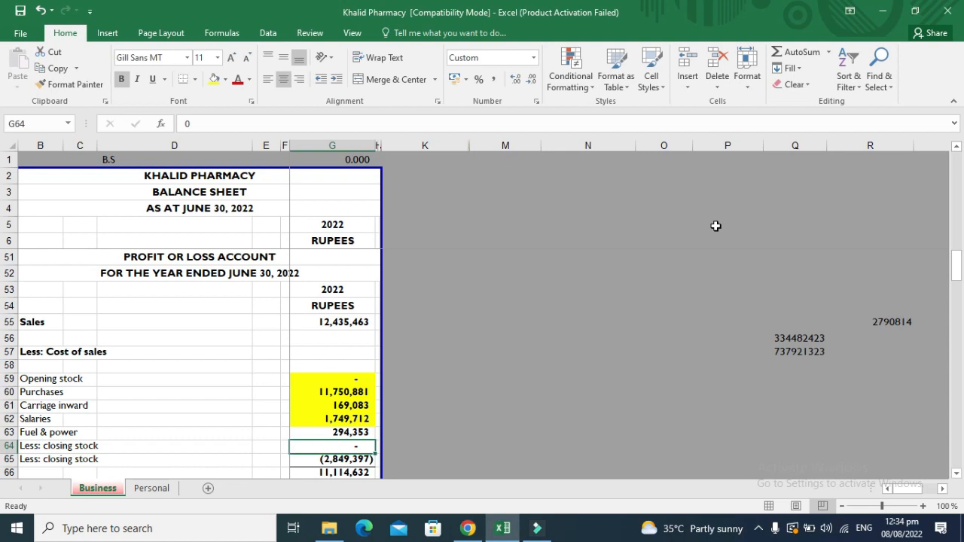
key("Down")
key("Down")
key("Down")
key("Down")
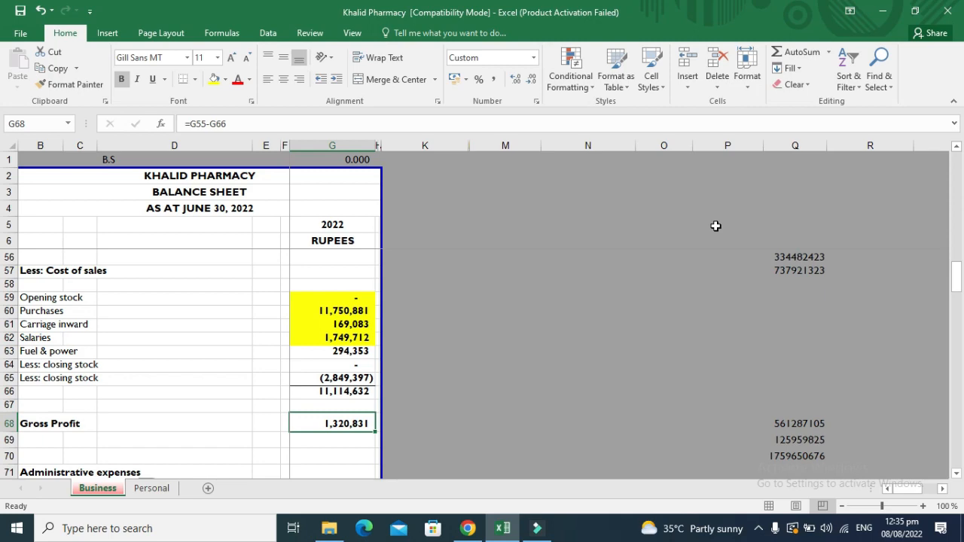
key("alt+Tab")
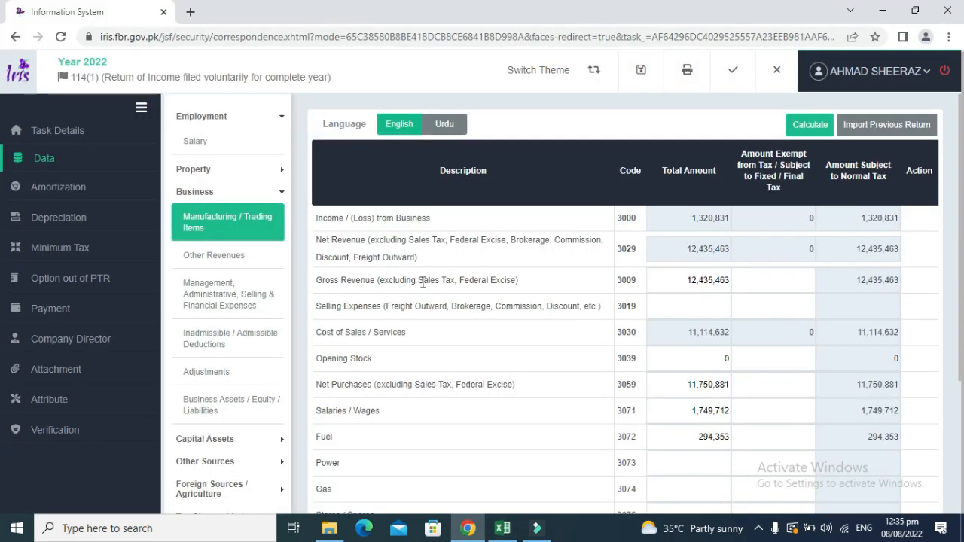
Change the B55 label from 'Sales' to 'Sales (Gross Revenue)' in the workbook.
key("alt+Tab")
key("Left")
key("Left")
key("Left")
key("Left")
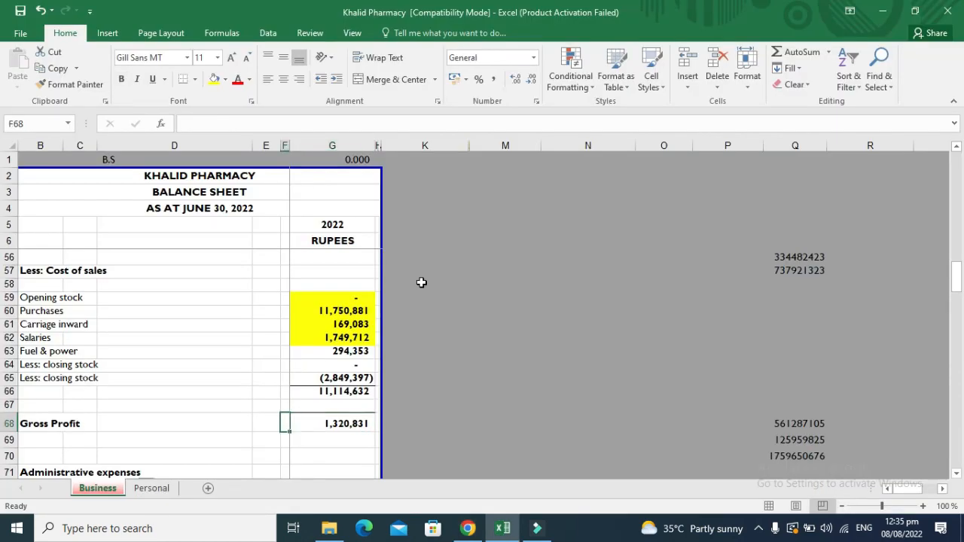
key("Up")
key("Up")
key("Up")
key("Up")
key("Up")
key("Up")
key("Up")
key("Up")
key("Up")
key("Up")
key("Up")
key("Up")
key("Up")
key("Up")
key("Up")
key("Up")
key("Up")
key("Up")
key("Down")
key("Down")
key("Down")
key("Down")
key("Down")
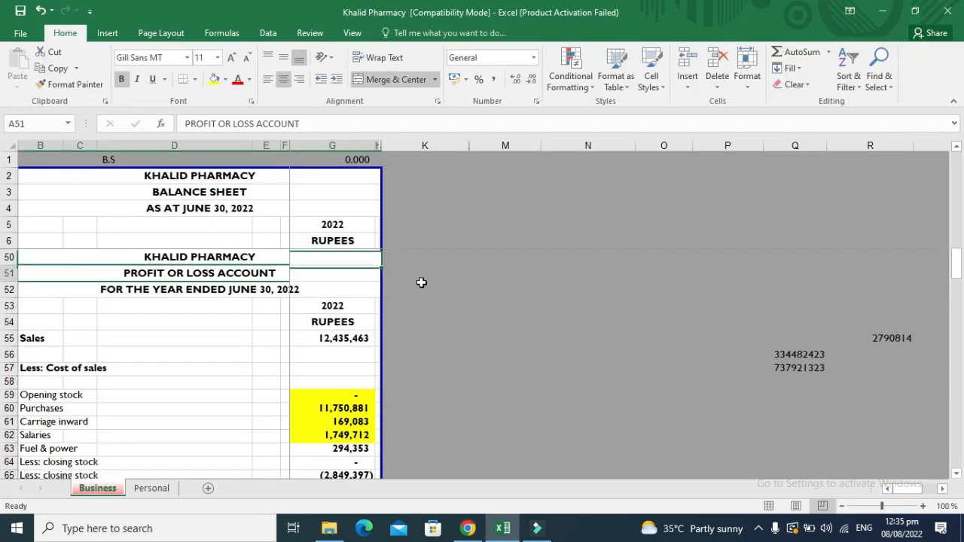
key("Right")
key("F2")
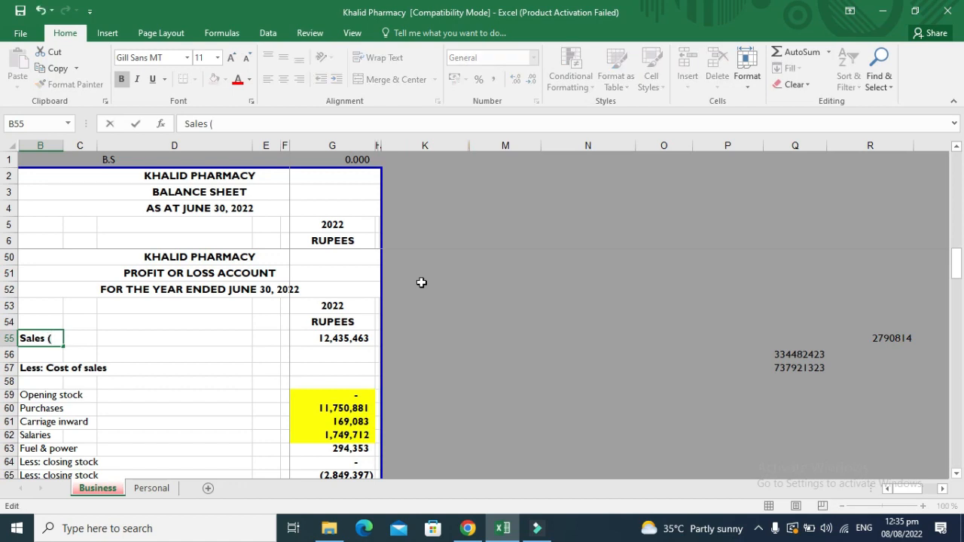
type("(Gross Revenue")
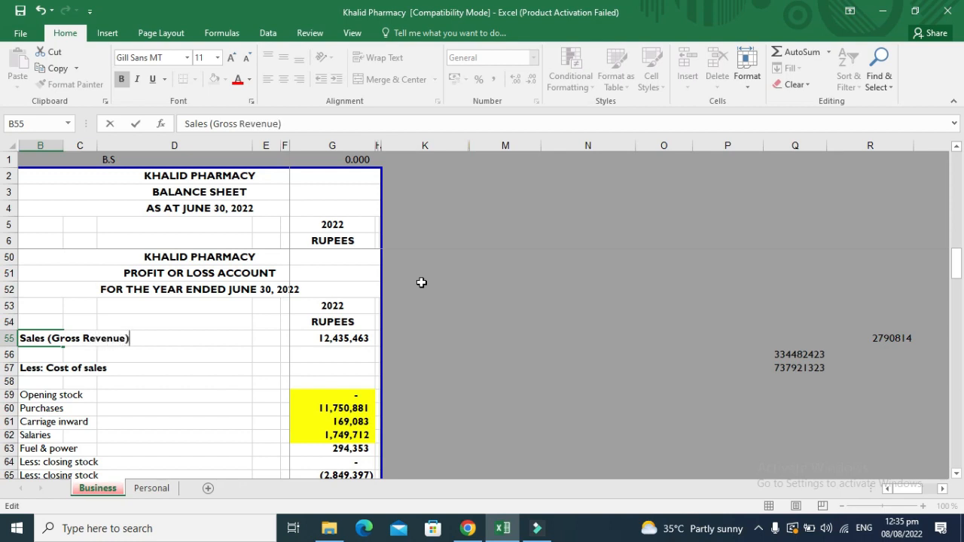
key("Return")
key("Down")
key("Up")
key("Up")
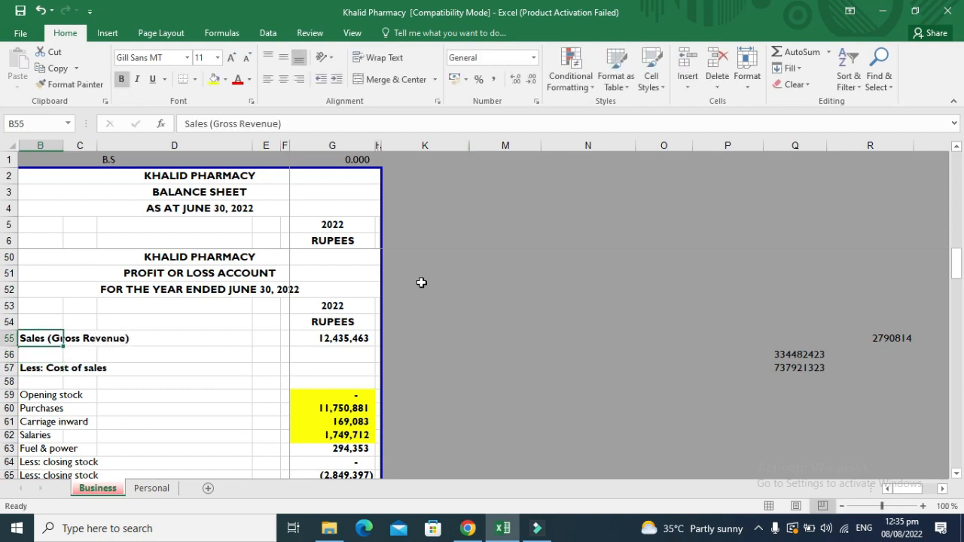
key("alt+Tab")
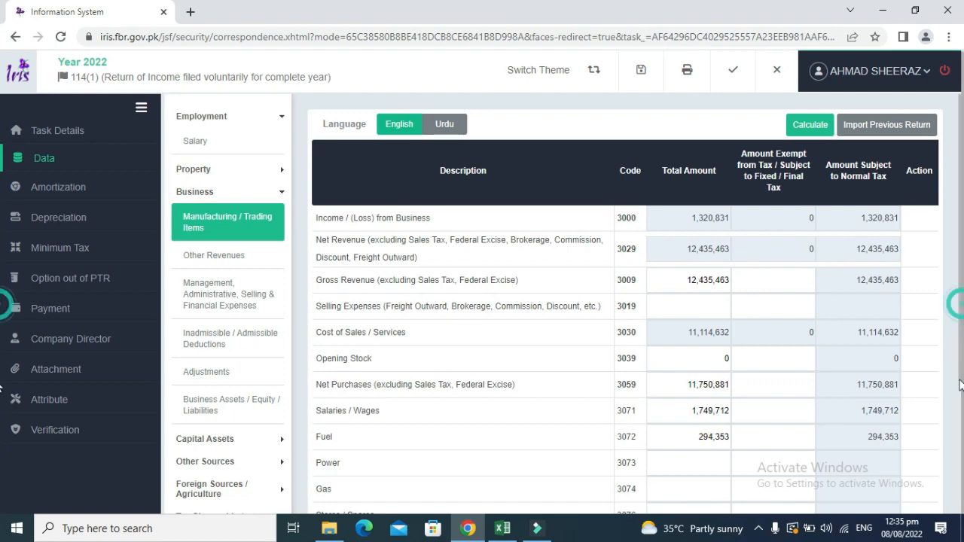
Check the cost of sales total in row 67 and recalculate the IRIS return.
scroll(959, 414, "down", 3)
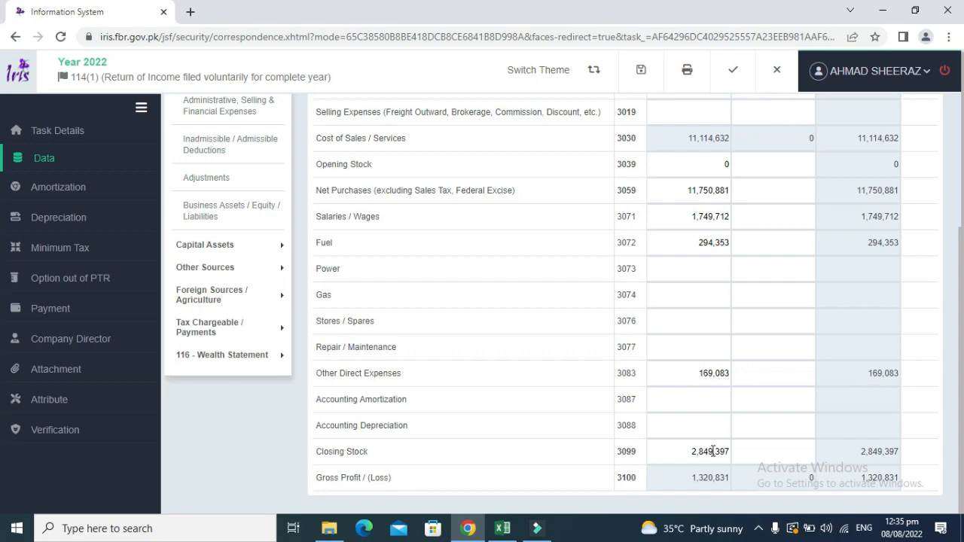
key("alt+Tab")
key("Down")
key("Down")
key("Down")
key("Down")
key("Down")
key("Down")
key("Down")
key("Down")
key("Down")
key("Down")
key("Down")
key("Down")
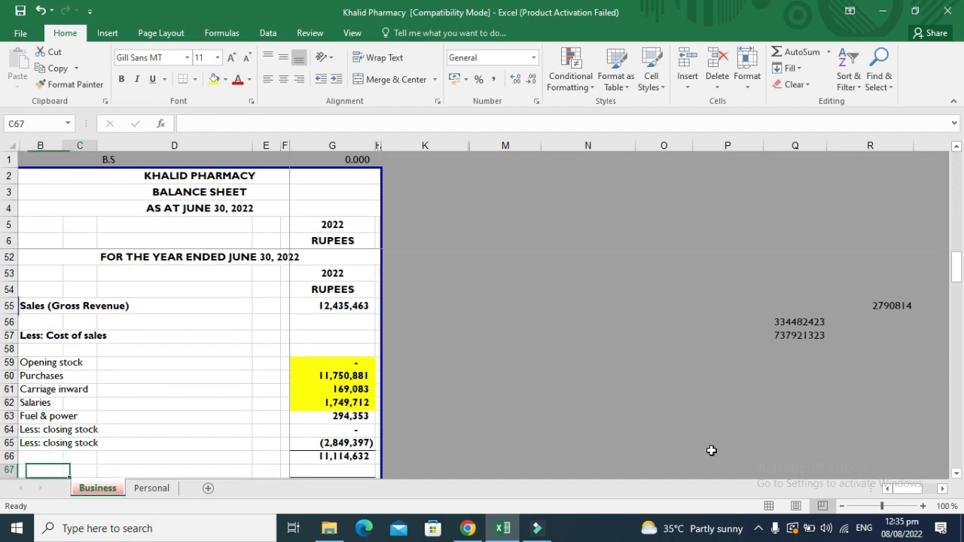
key("Right")
key("Right")
key("Right")
key("alt+Tab")
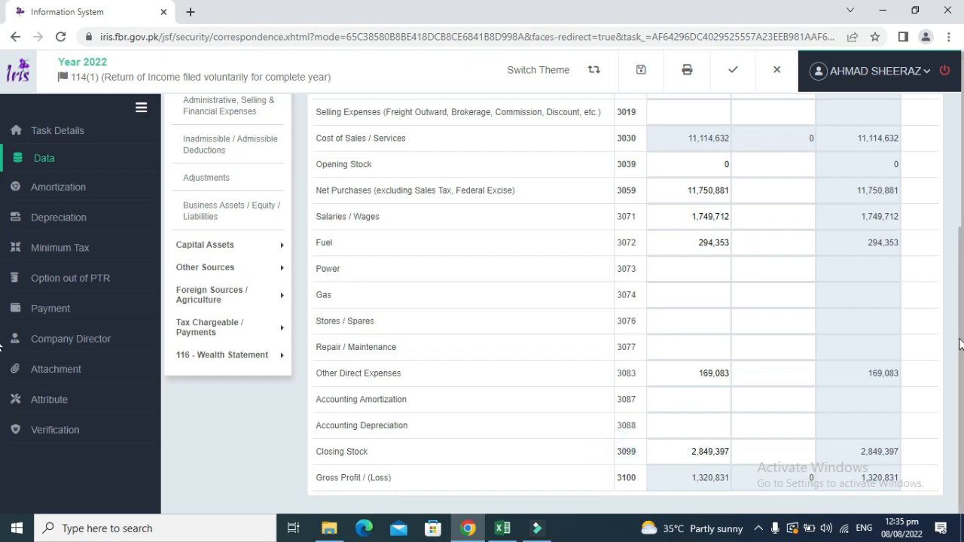
scroll(960, 344, "up", 3)
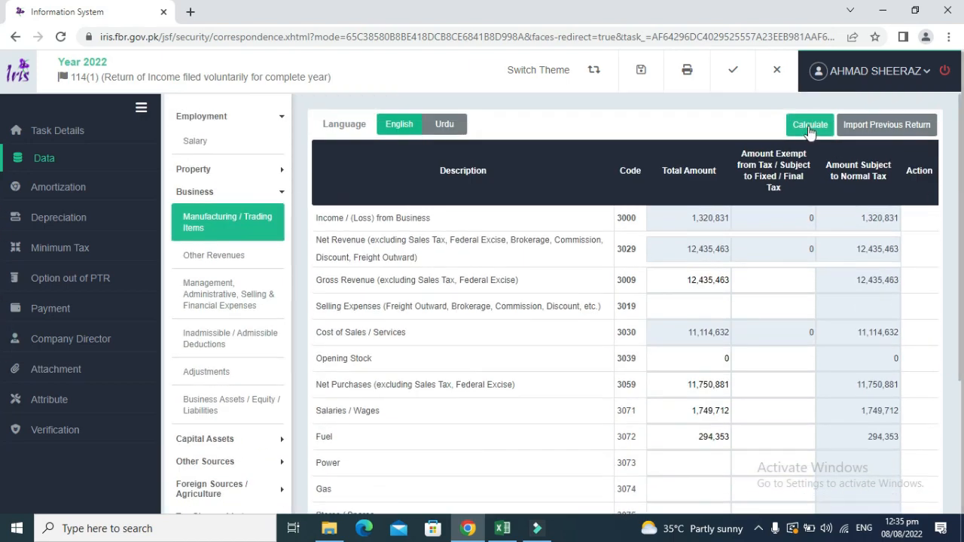
left_click(810, 126)
left_click(810, 128)
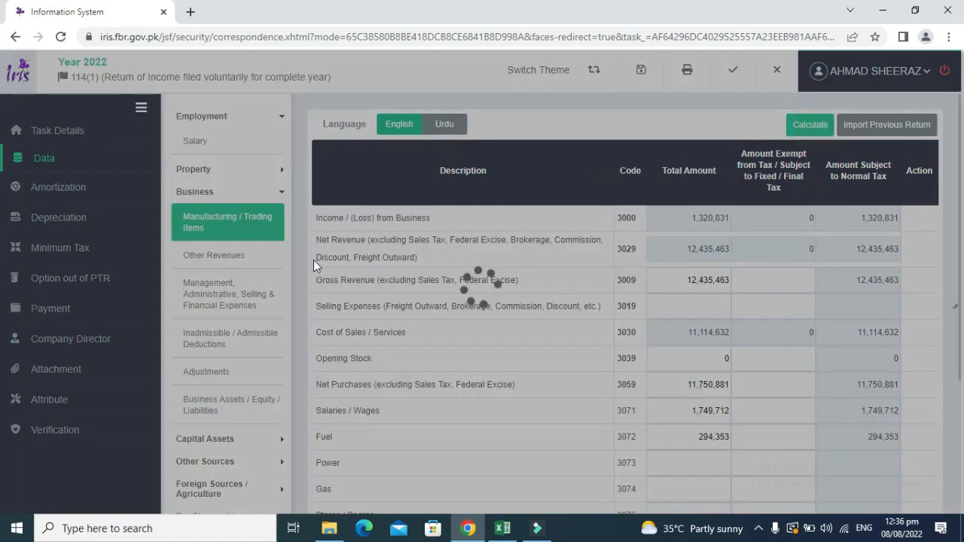
Move to the administrative expenses rows in the workbook.
key("alt+Tab")
scroll(313, 259, "down", 3)
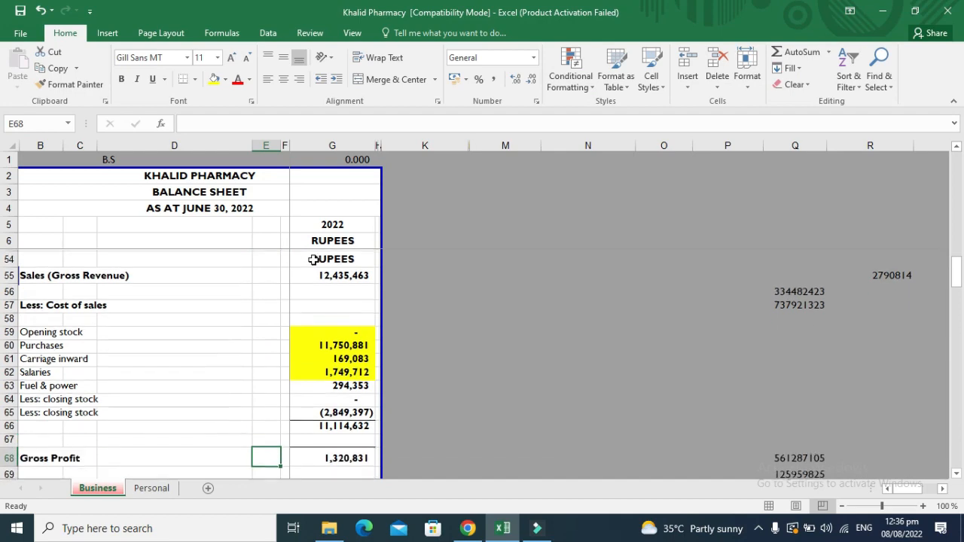
key("Left")
key("Down")
key("Down")
key("Down")
key("Down")
key("Down")
key("Down")
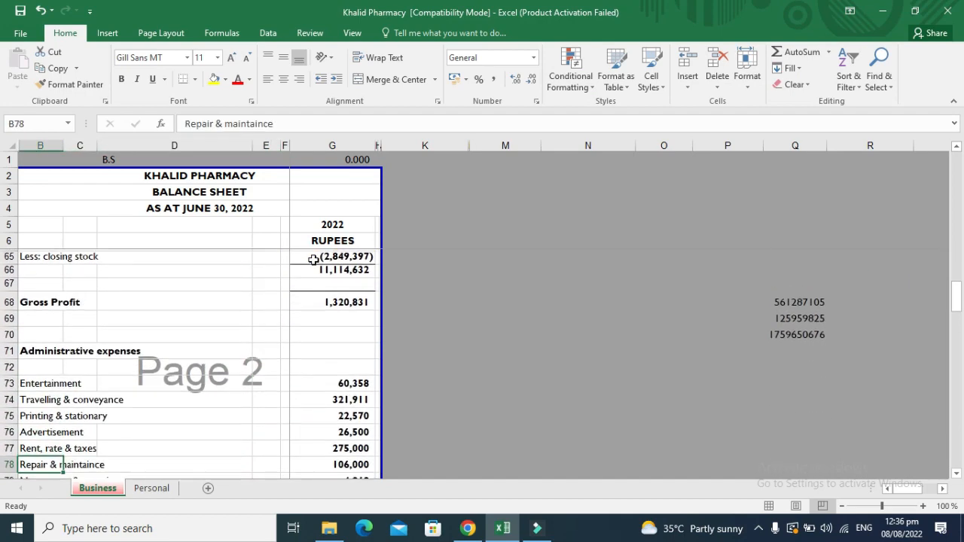
key("Right")
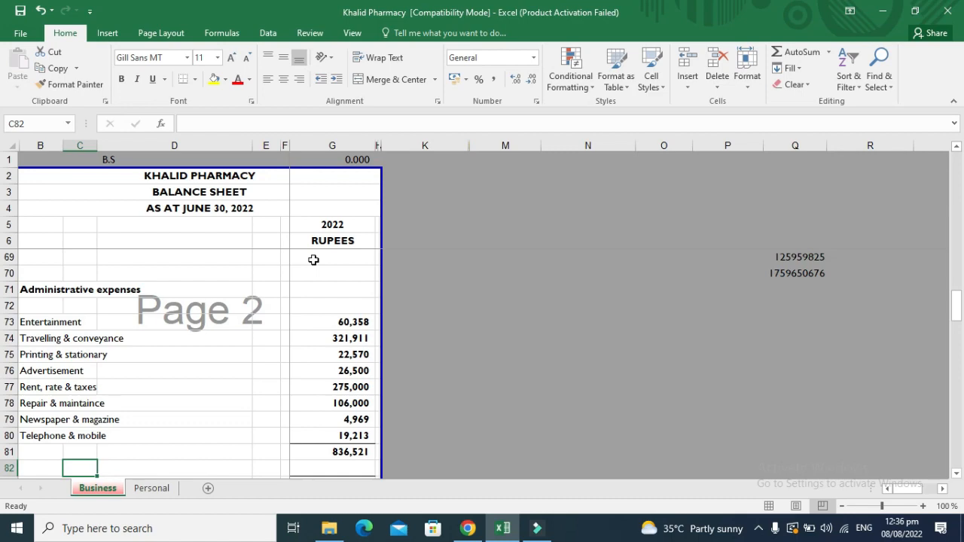
key("alt+Tab")
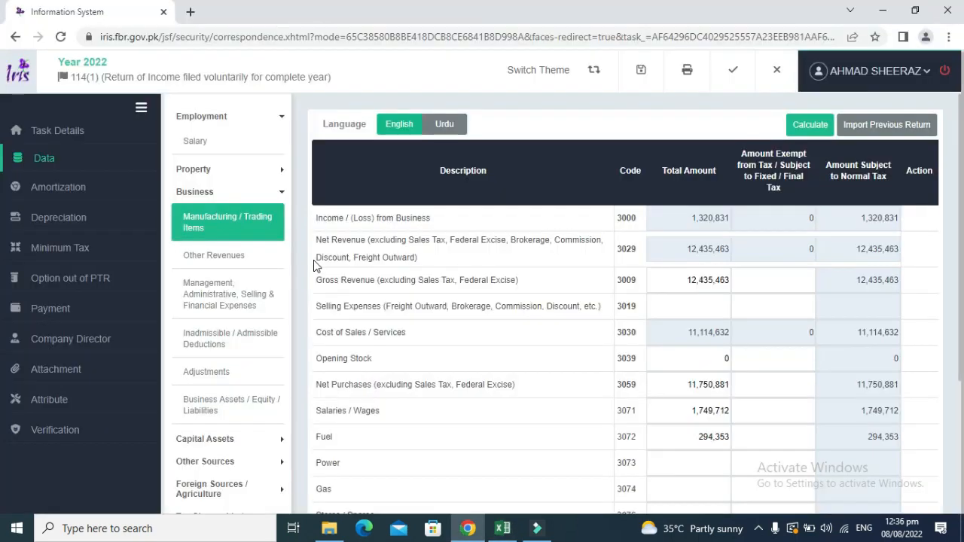
Enter Rent 275,000 in the IRIS expenses schedule and fill its workbook cell yellow.
left_click(235, 290)
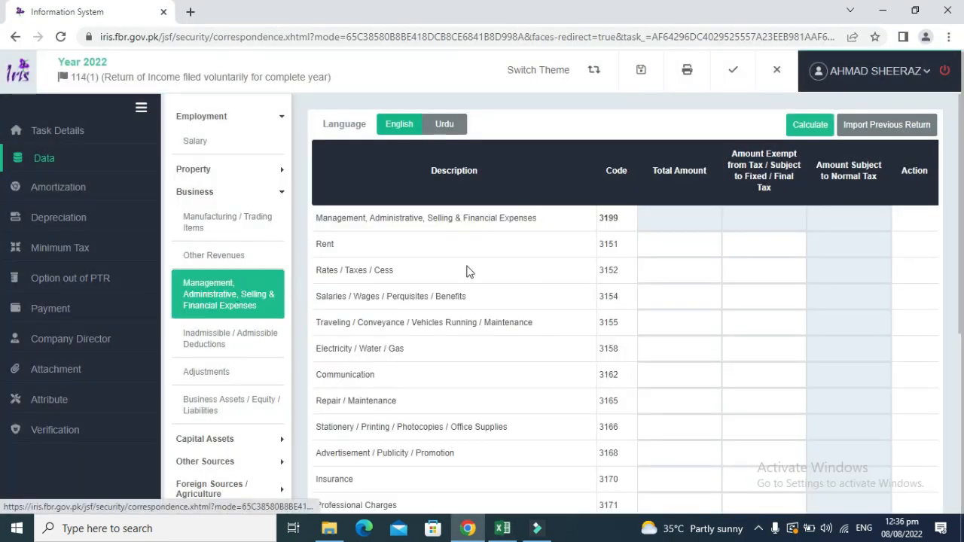
key("alt+Tab")
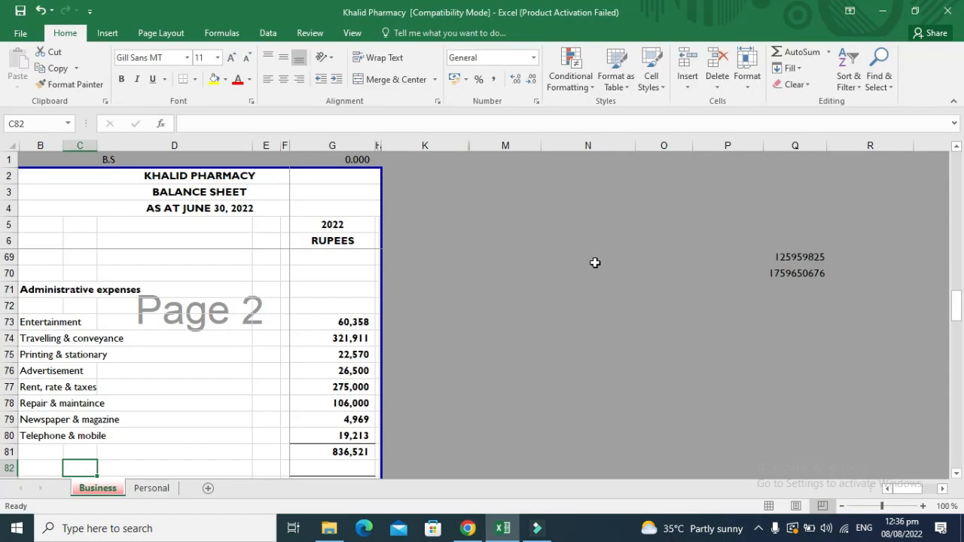
key("Up")
key("Up")
key("Up")
key("Up")
key("Up")
key("Right")
key("Right")
key("Right")
key("Right")
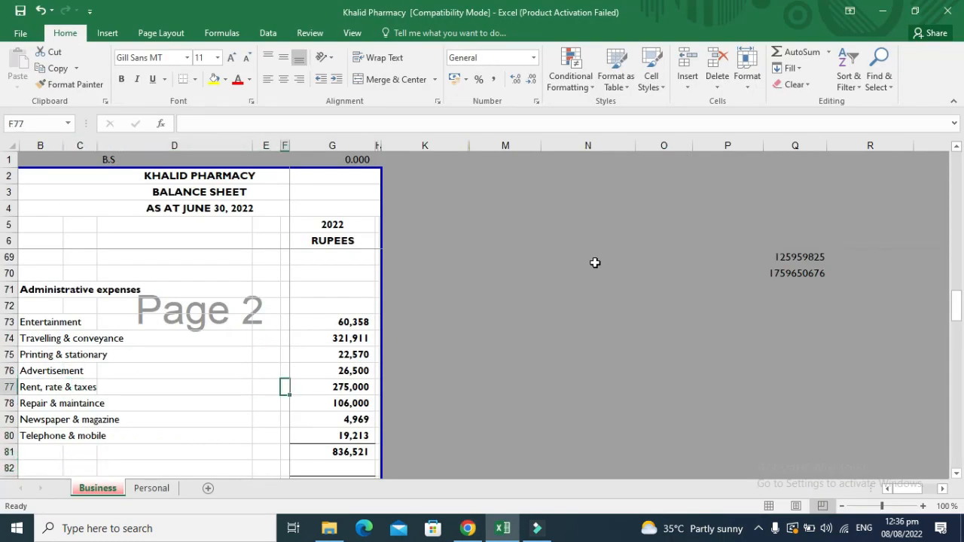
key("ctrl+c")
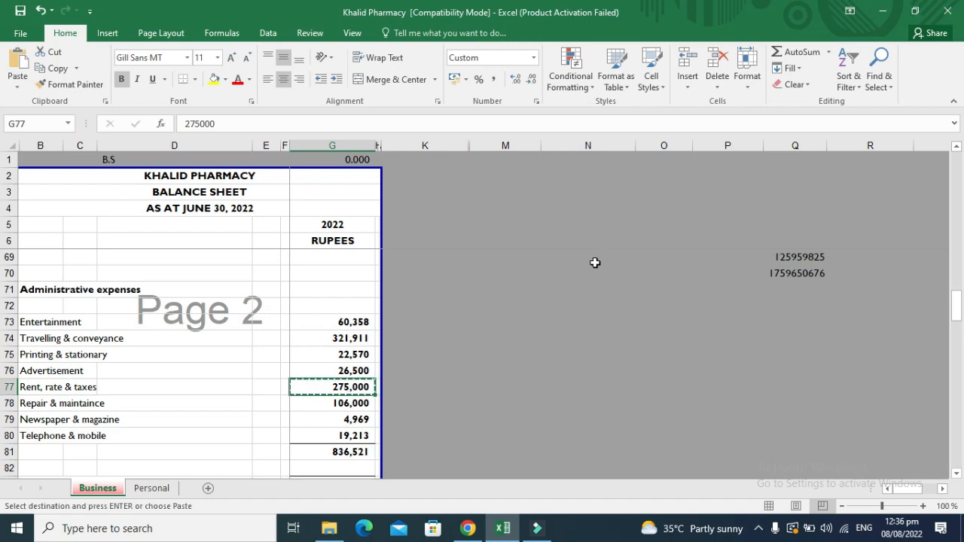
key("alt+Tab")
left_click(662, 243)
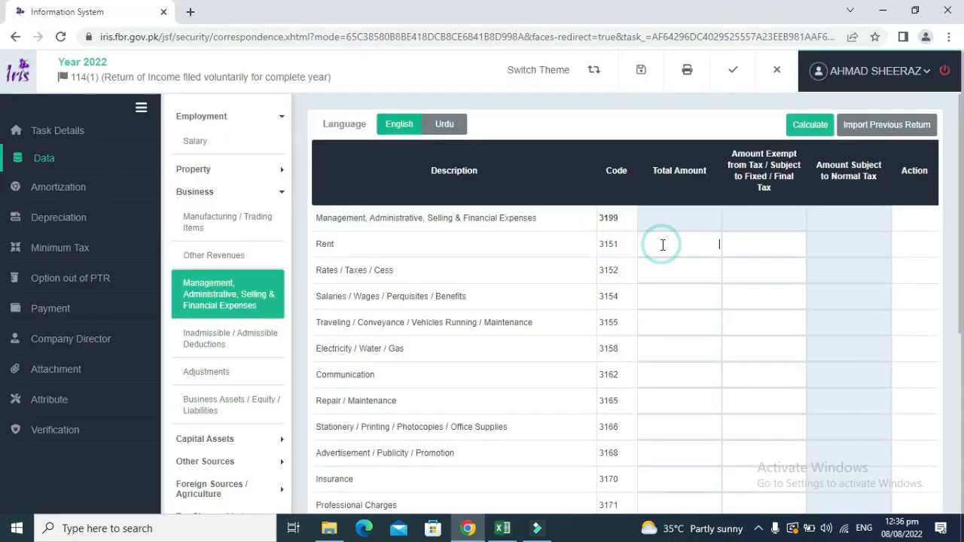
key("ctrl+v")
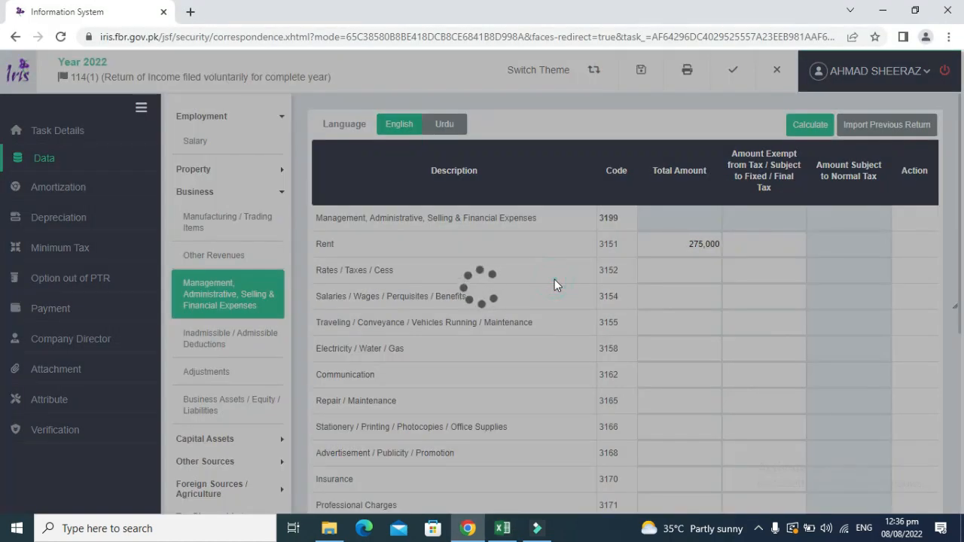
key("alt+Tab")
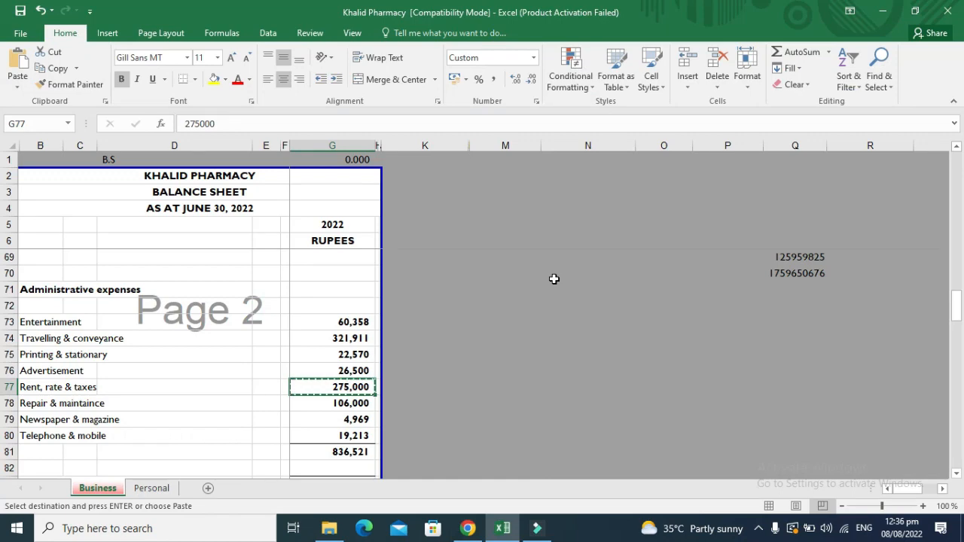
key("Escape")
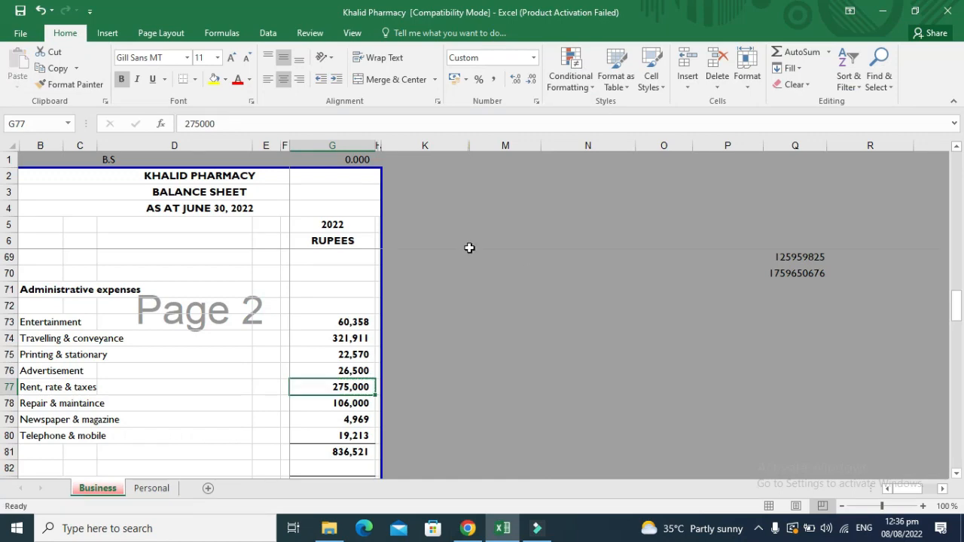
left_click(214, 80)
Copy the 60,358 entertainment figure and scroll through the IRIS expenses schedule.
key("alt+Tab")
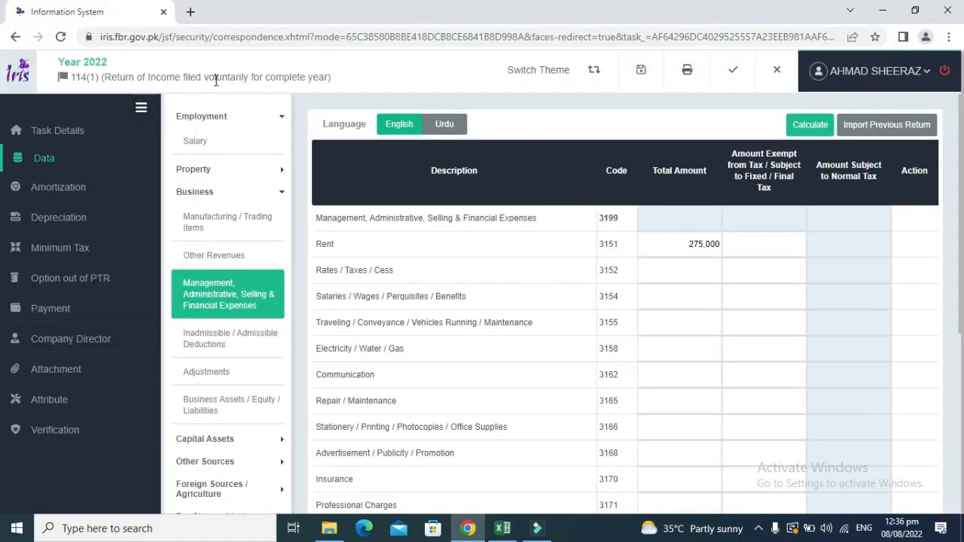
key("alt+Tab")
key("Up")
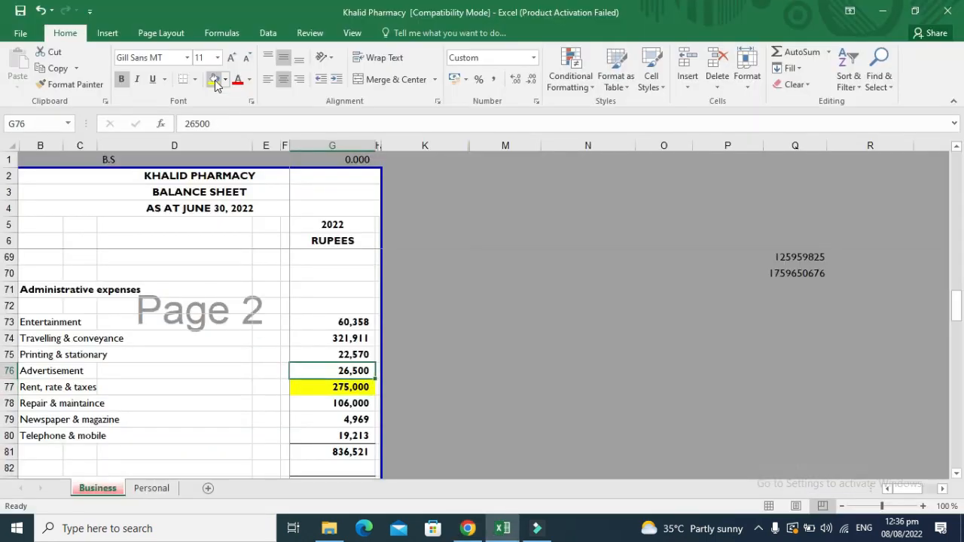
key("Down")
key("Down")
key("Down")
key("Up")
key("Up")
key("Up")
key("Up")
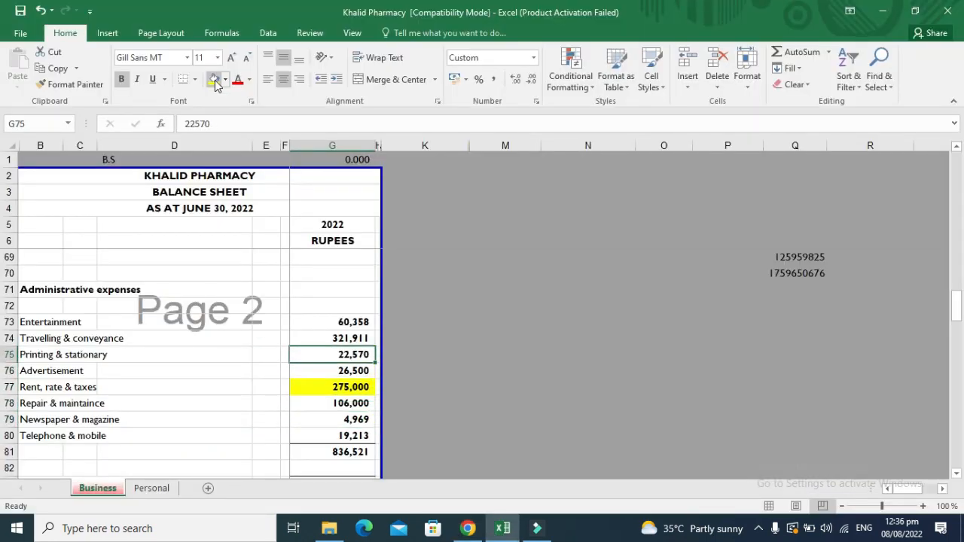
key("Down")
key("Down")
key("Down")
key("Up")
key("Up")
key("Up")
key("Up")
key("Up")
key("ctrl+c")
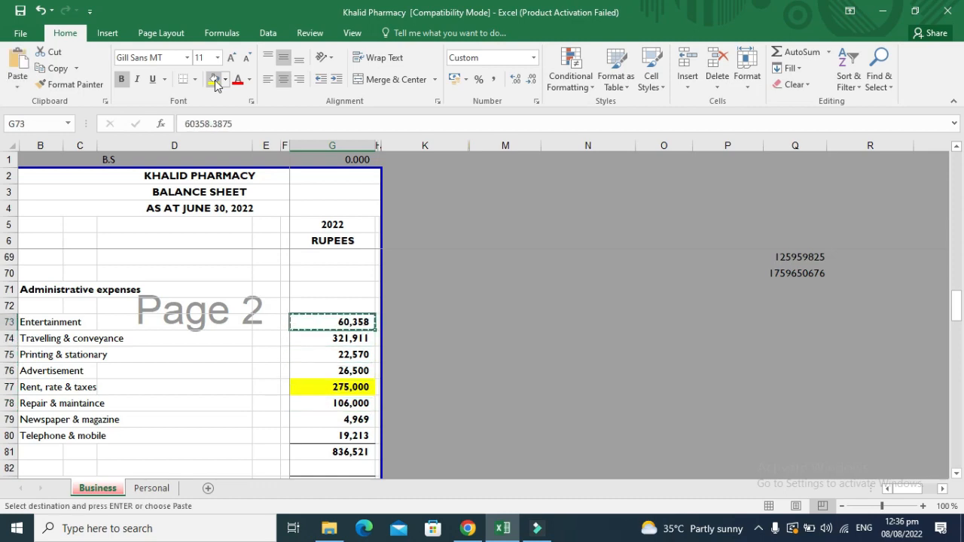
key("alt+Tab")
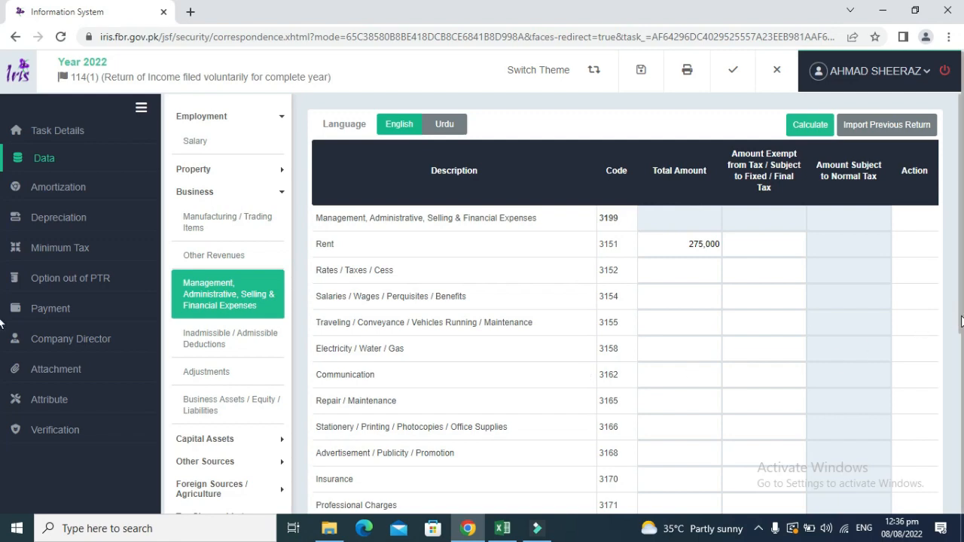
left_click_drag(961, 316, 958, 331)
left_click(961, 367)
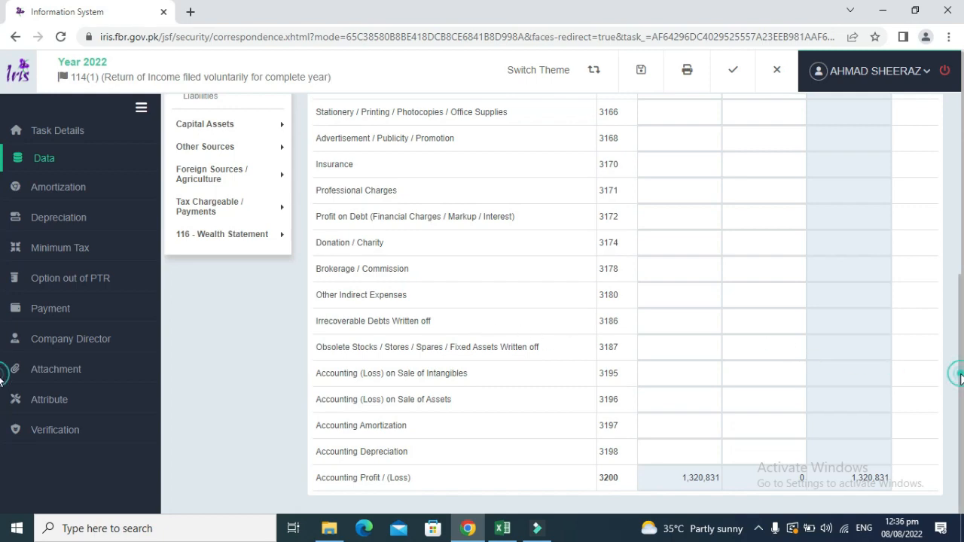
left_click_drag(960, 380, 950, 252)
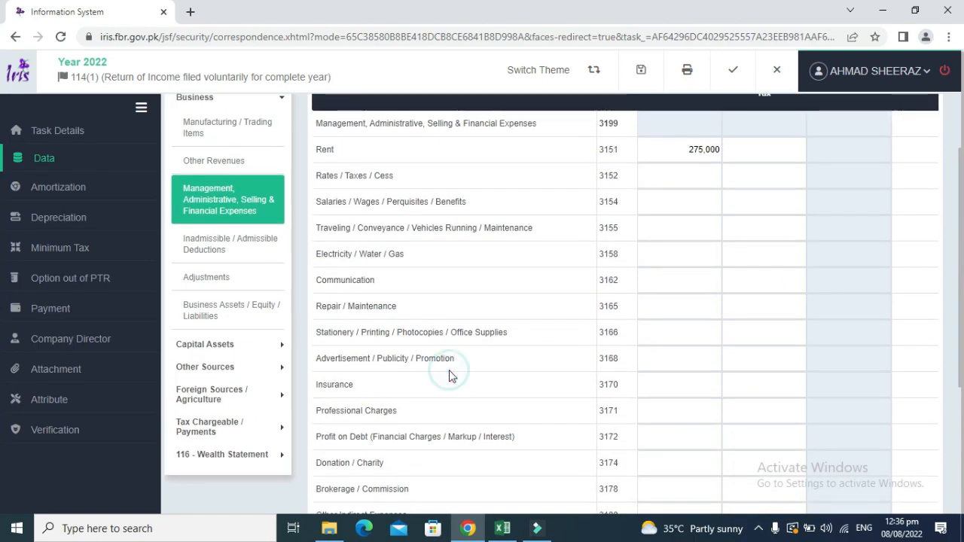
Enter the 321,911 travelling figure as the Traveling / Conveyance amount in IRIS.
key("alt+Tab")
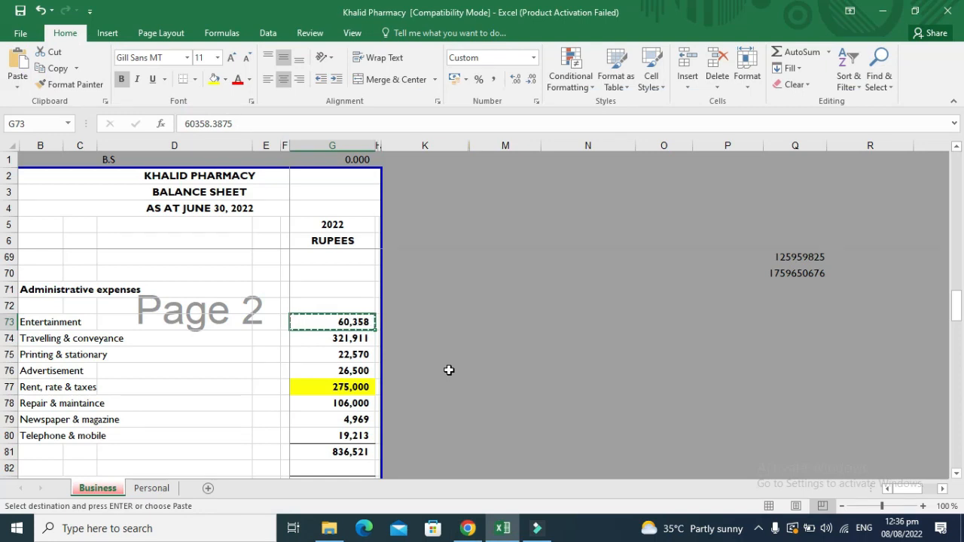
key("F1")
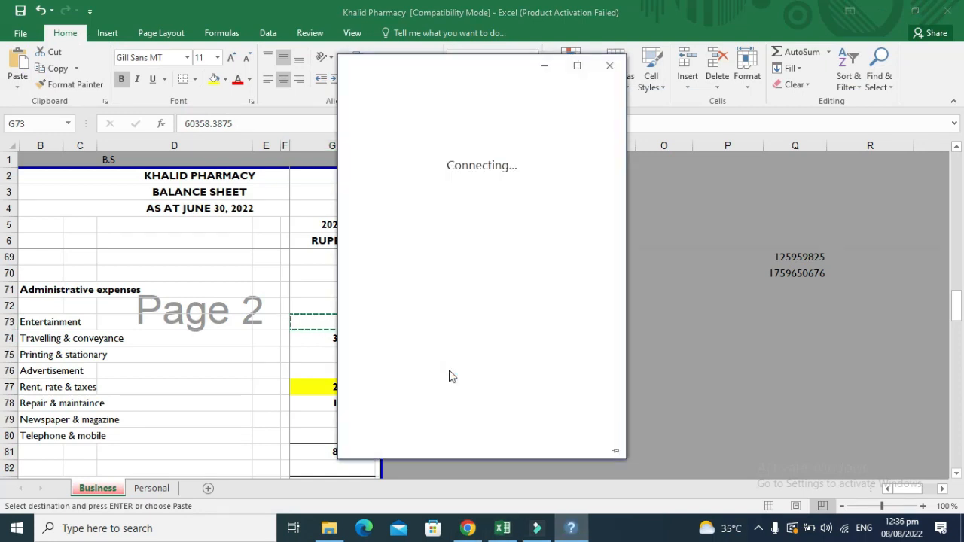
left_click(609, 66)
left_click(345, 340)
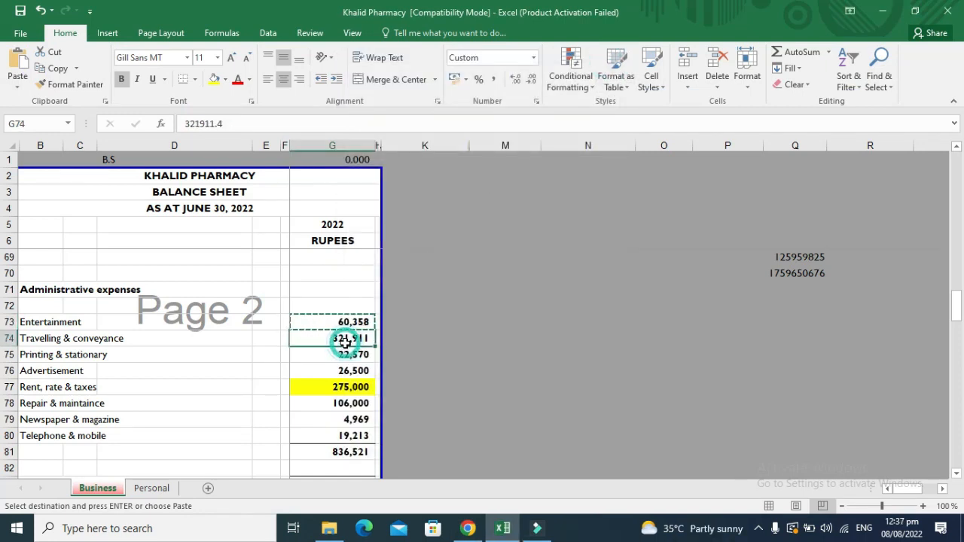
key("Escape")
key("ctrl+c")
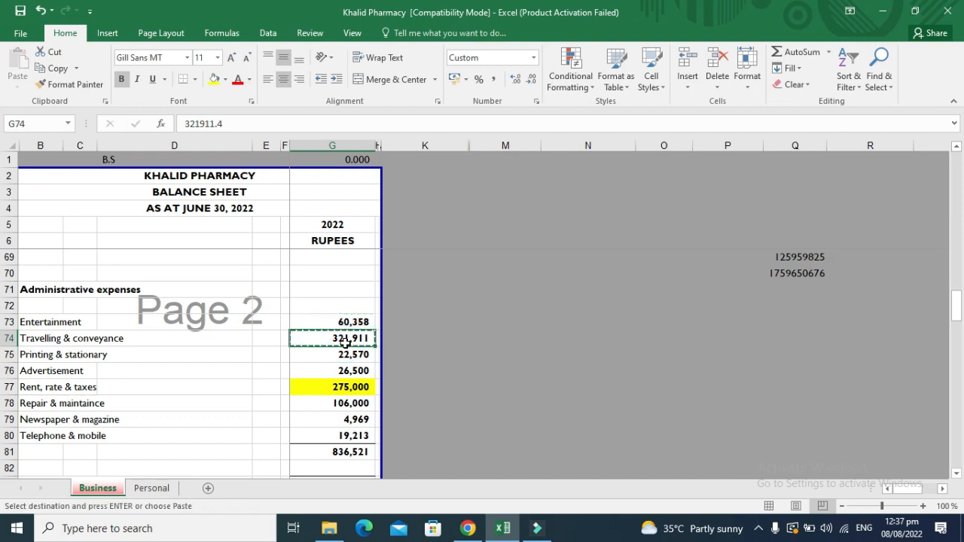
key("alt+Tab")
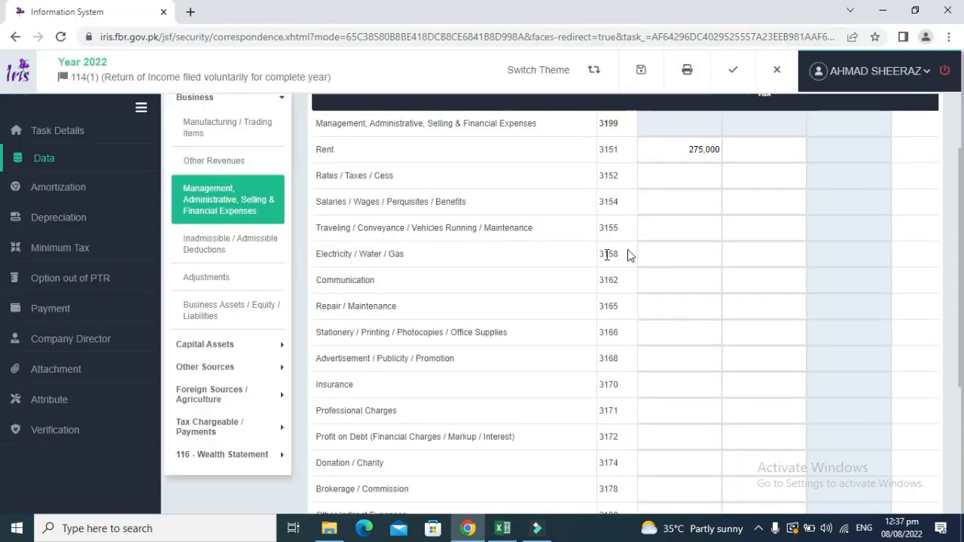
left_click(663, 228)
key("ctrl+v")
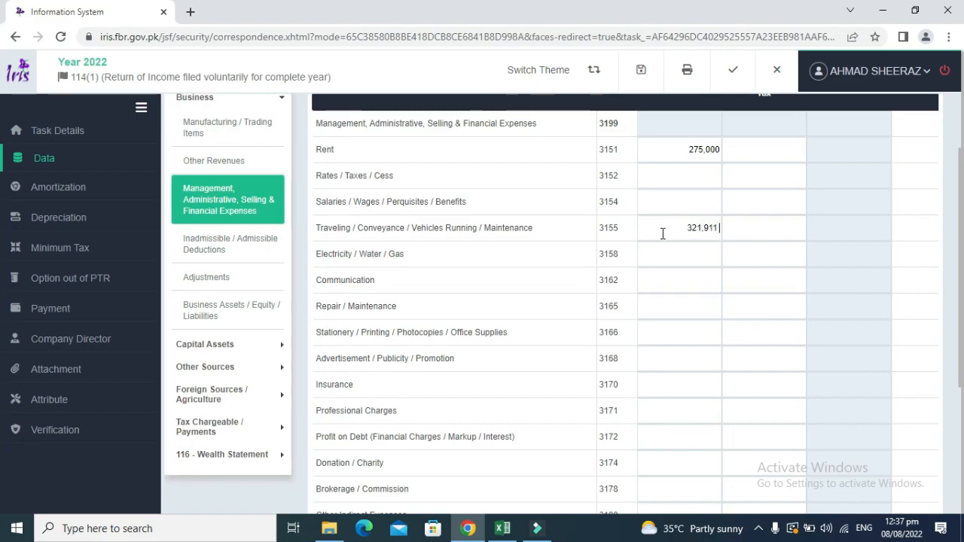
left_click(445, 286)
Enter Stationery / Printing 22,570, then fill both the travelling and stationery cells yellow.
key("alt+Tab")
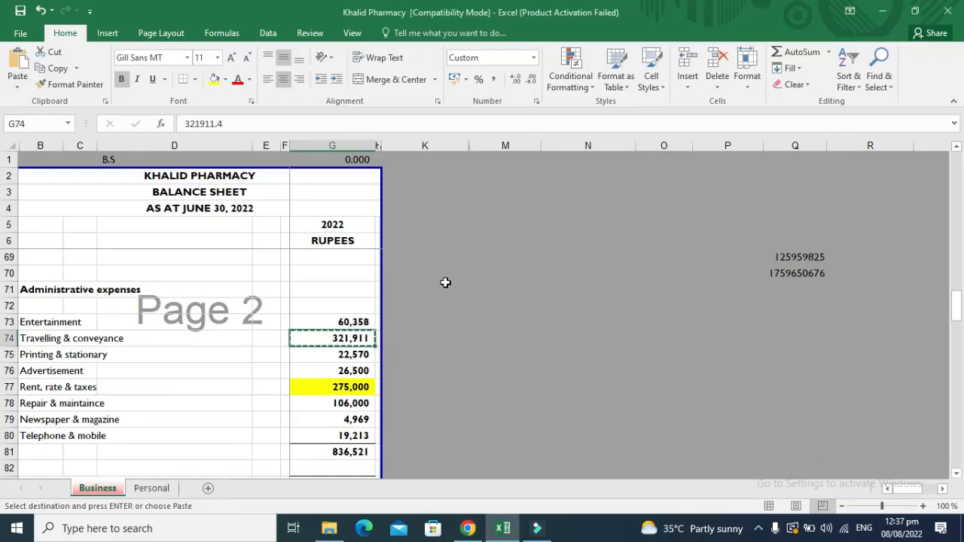
key("Down")
key("ctrl+c")
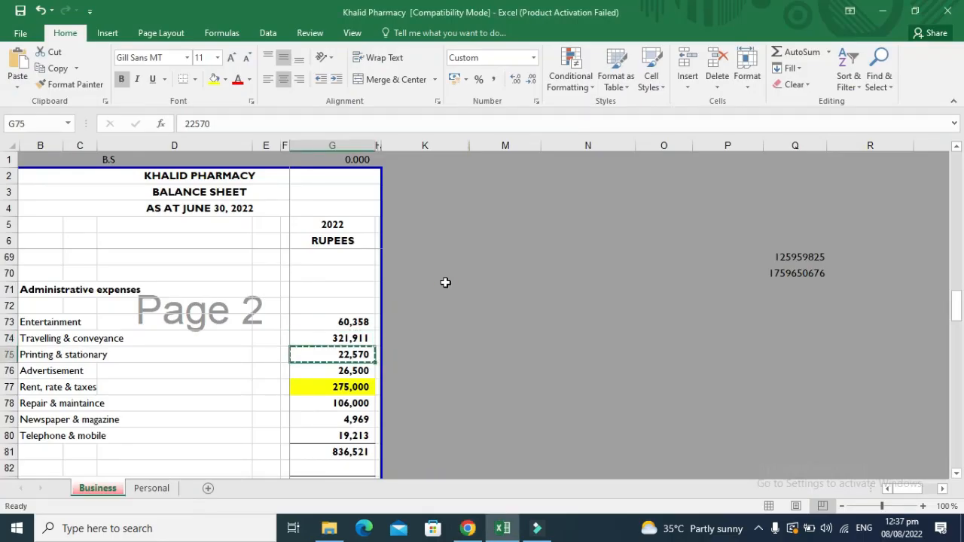
key("alt+Tab")
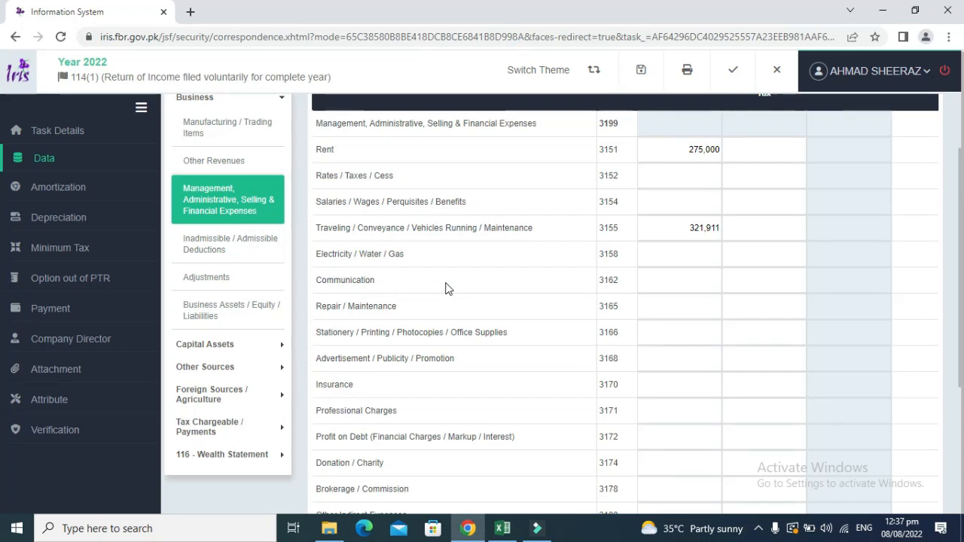
left_click(685, 332)
key("ctrl+v")
key("alt+Tab")
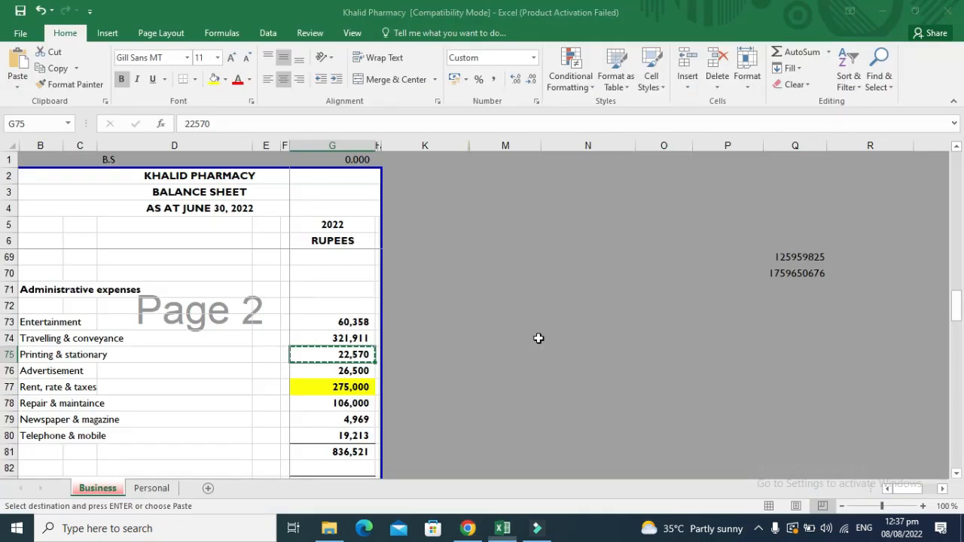
key("Escape")
key("Up")
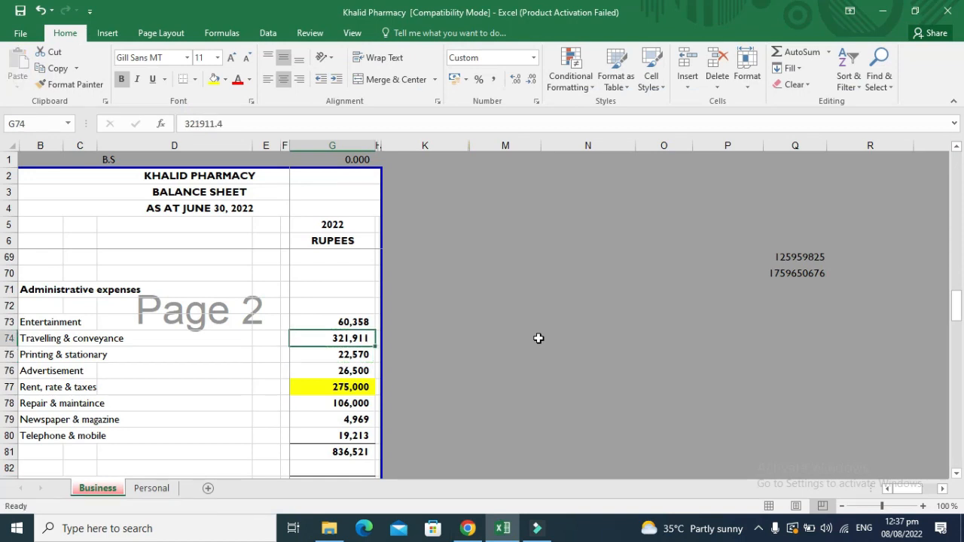
key("shift+Down")
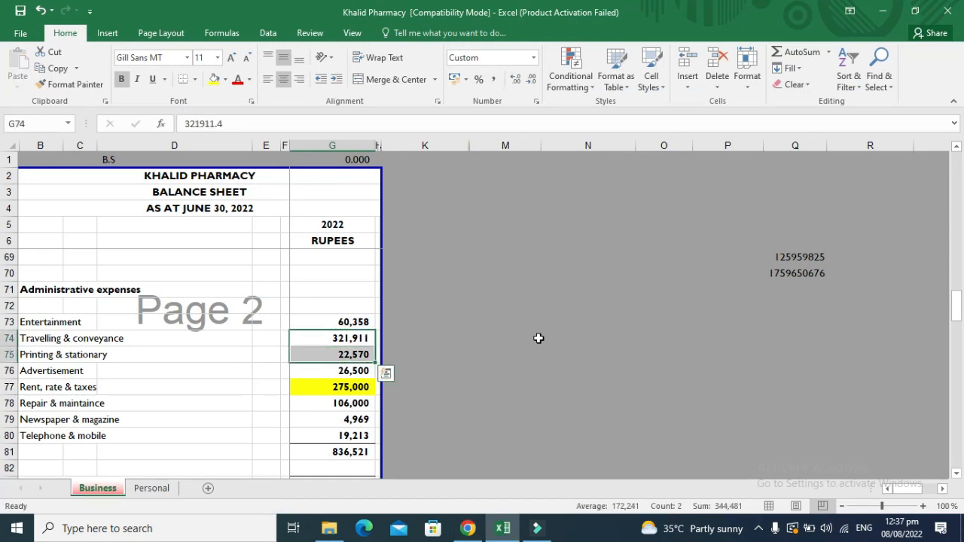
left_click(216, 81)
Enter Advertisement 26,500 in IRIS and fill its workbook cell yellow.
key("Down")
key("Down")
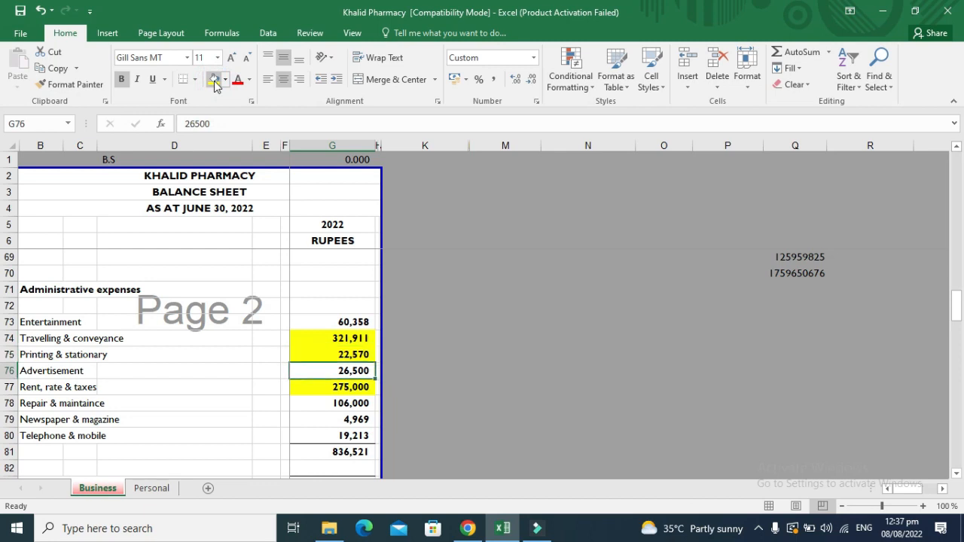
key("ctrl+c")
key("alt+Tab")
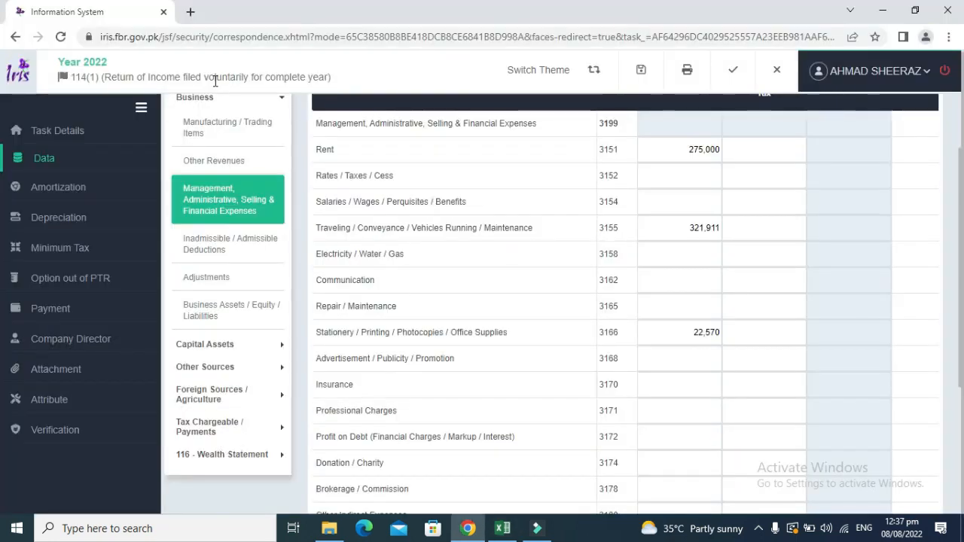
left_click(676, 349)
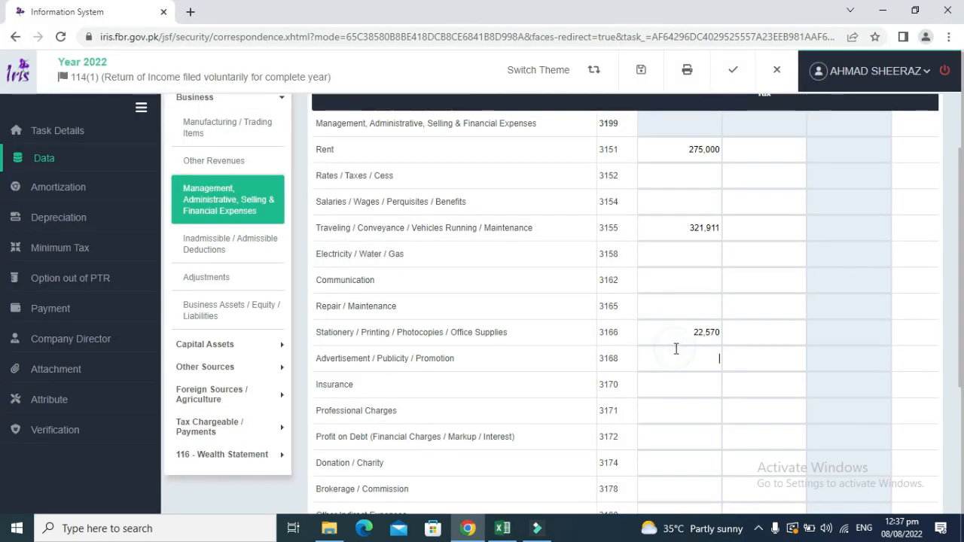
key("ctrl+v")
left_click(594, 346)
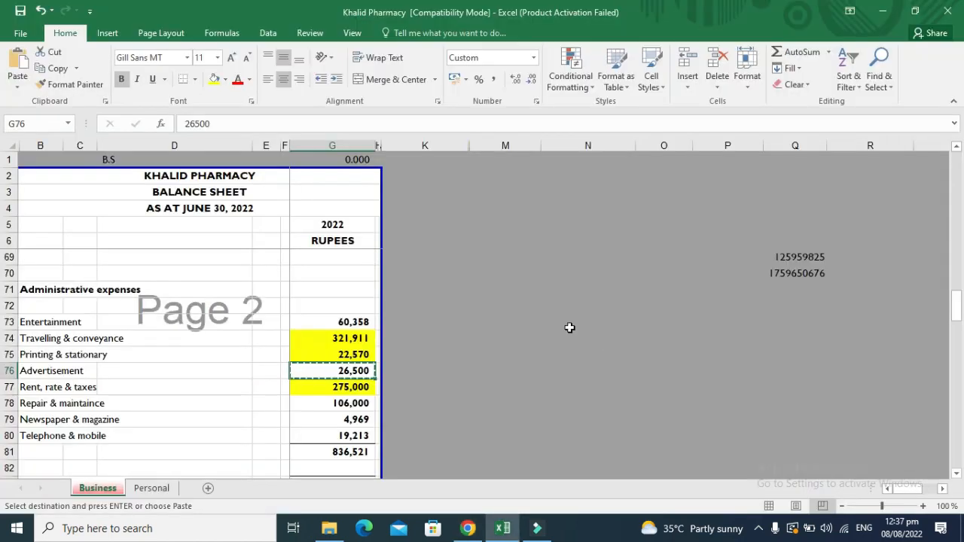
left_click(214, 81)
Enter Repair / Maintenance 106,000, fill it yellow, and copy the Newspaper & magazine amount.
key("Down")
key("Down")
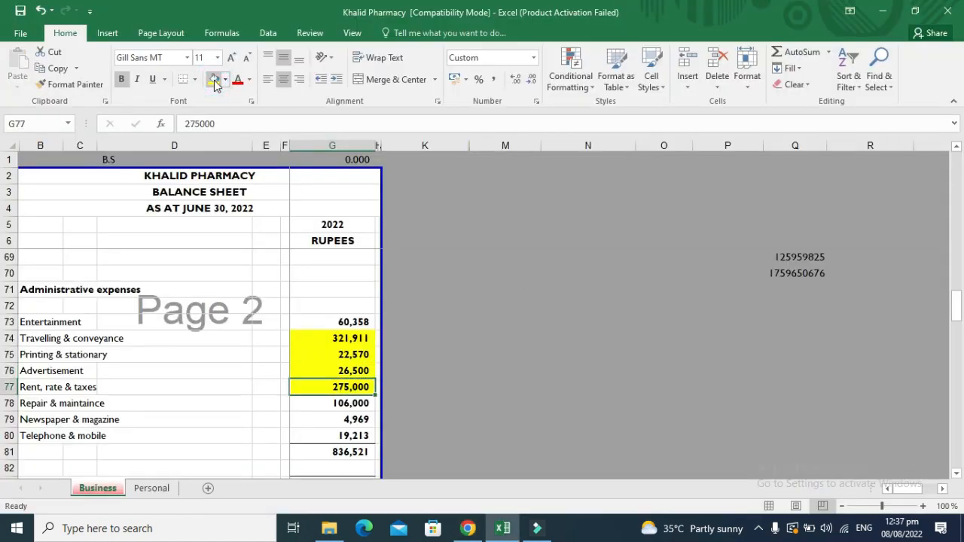
key("ctrl+c")
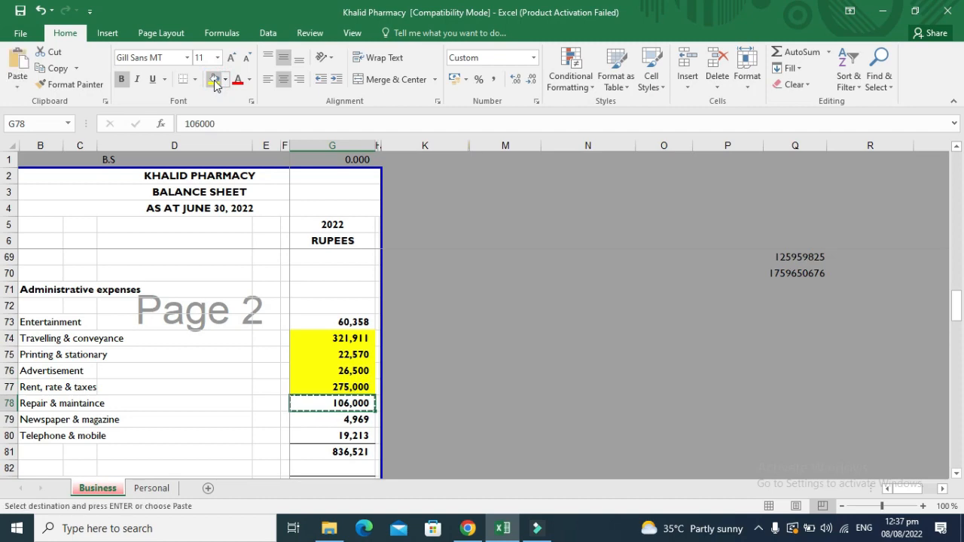
key("alt+Tab")
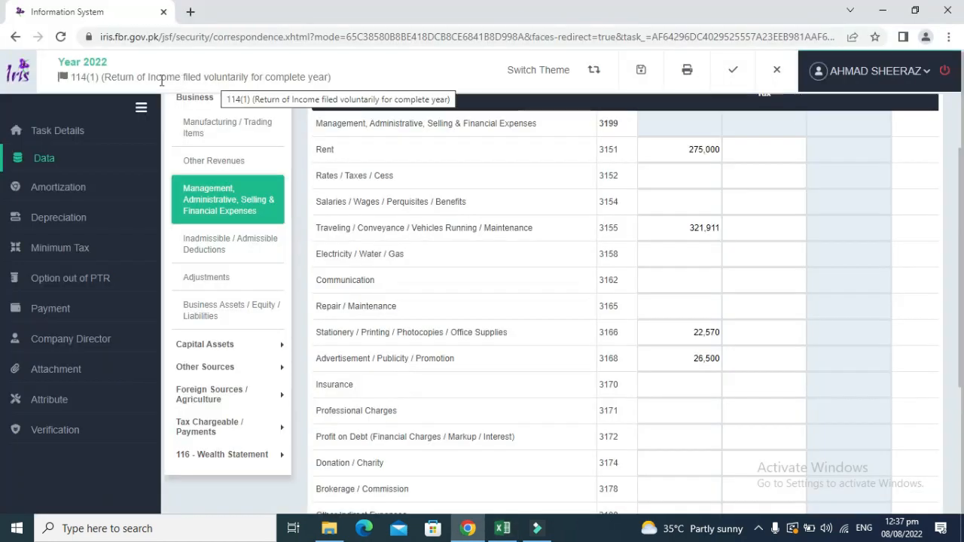
left_click(648, 305)
key("ctrl+v")
left_click(578, 324)
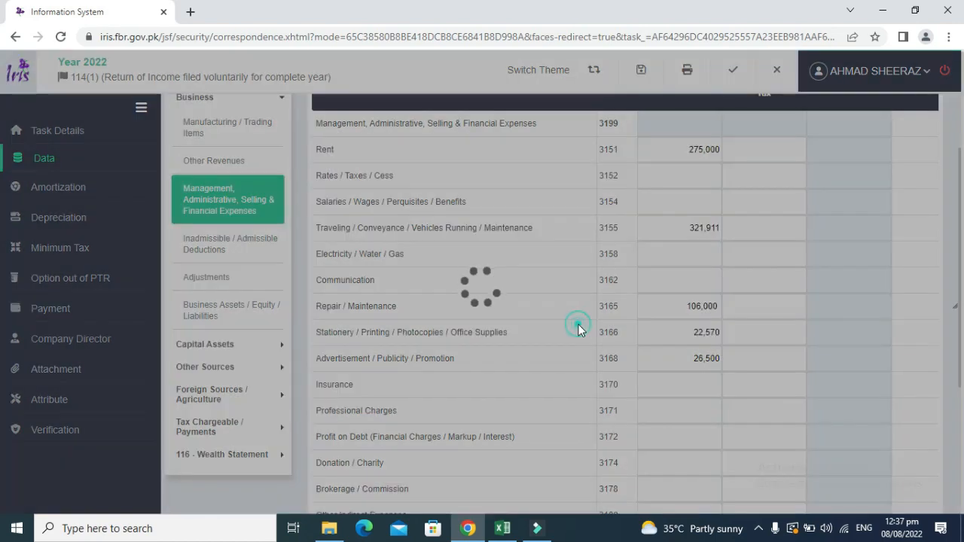
key("alt+Tab")
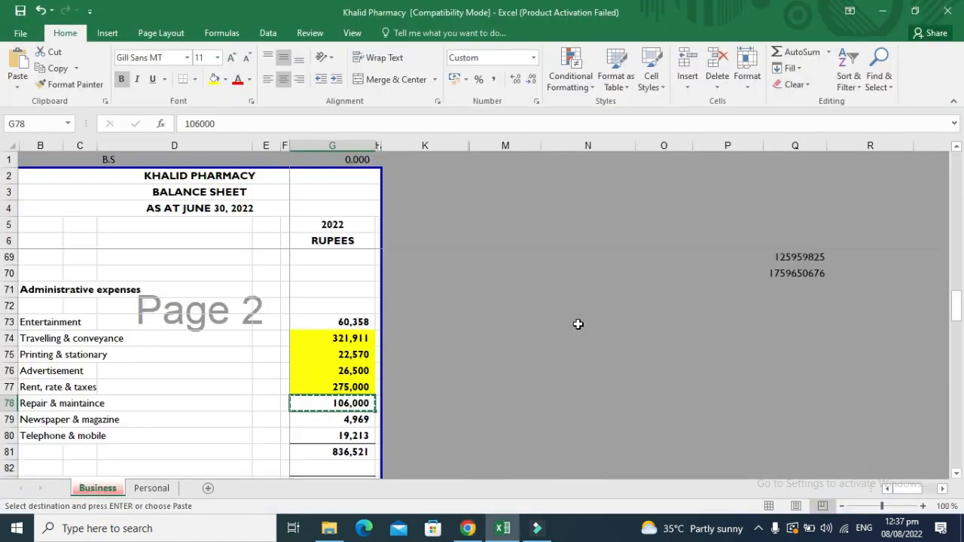
key("Escape")
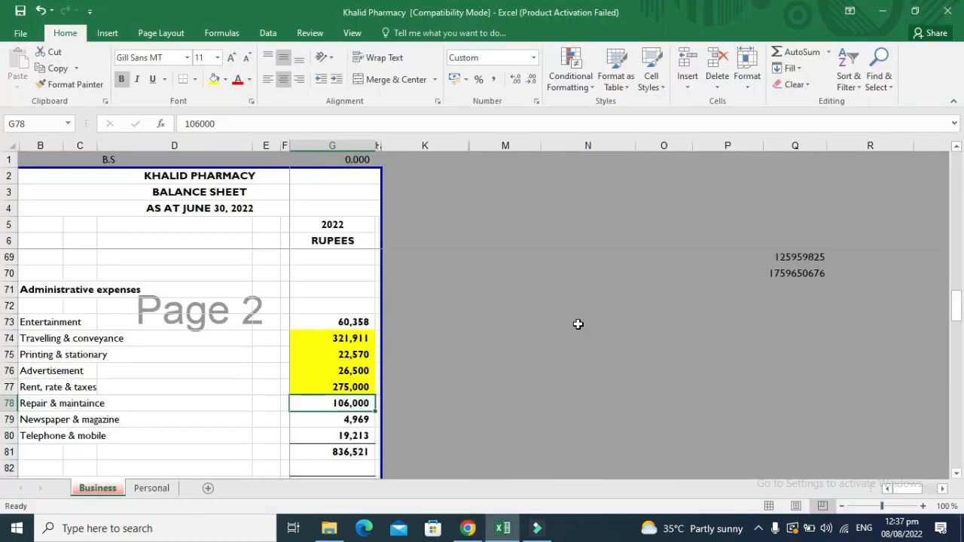
left_click(214, 79)
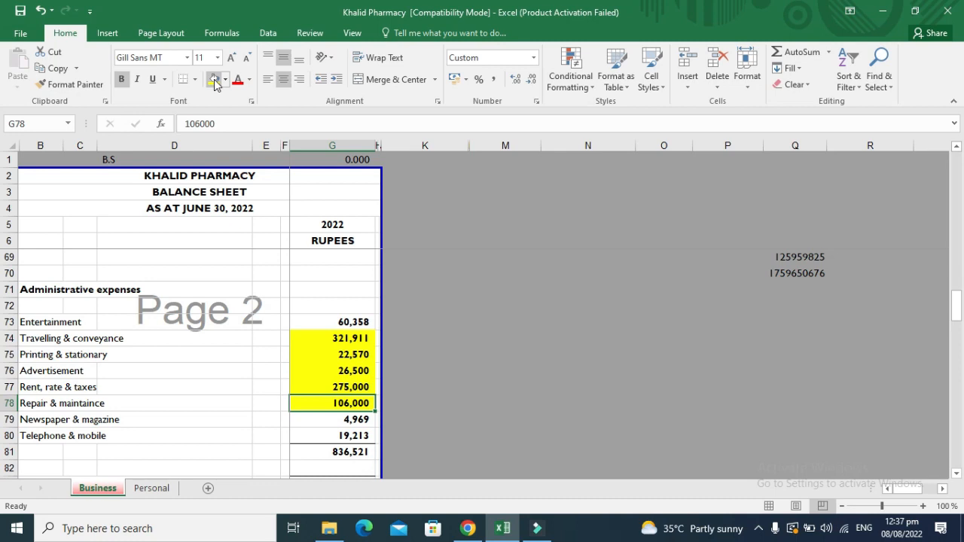
key("Down")
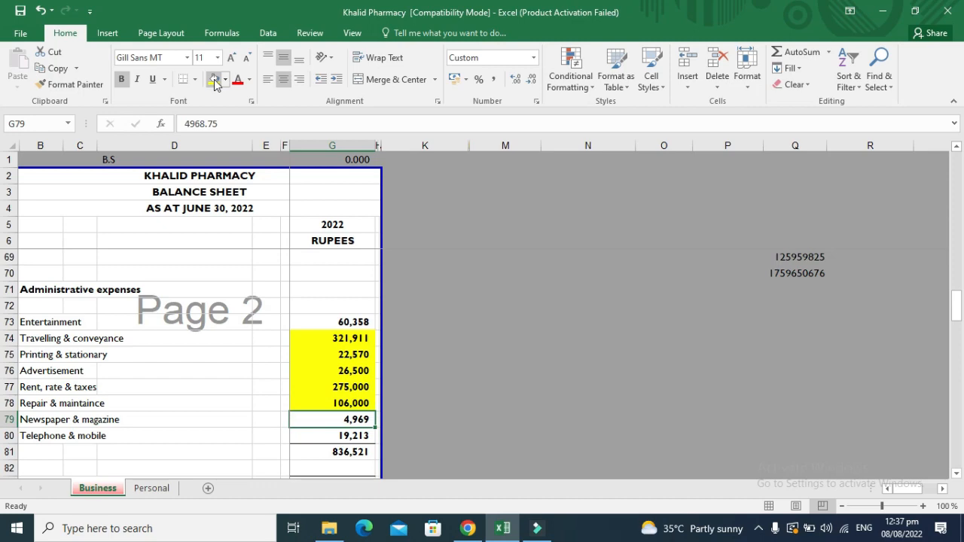
key("ctrl+c")
key("alt+Tab")
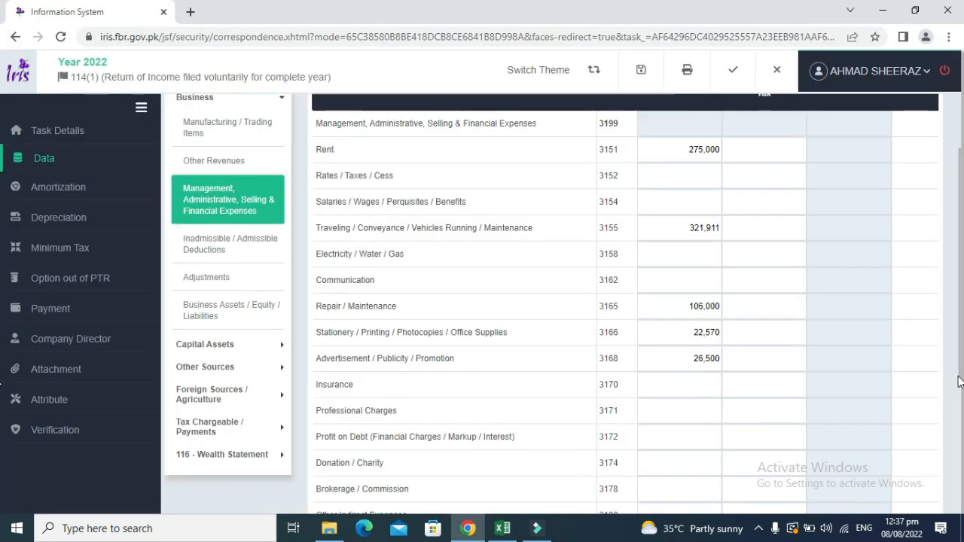
Copy the 19,213 Telephone & mobile figure into the IRIS Communication 3162 field.
mouse_move(961, 381)
left_mouse_down()
mouse_move(962, 493)
mouse_move(960, 389)
left_mouse_up()
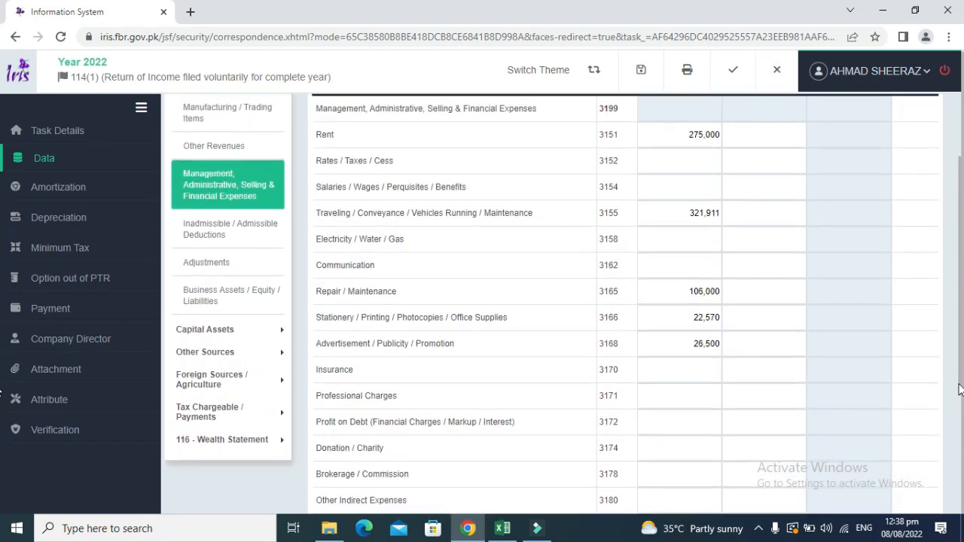
key("alt+Tab")
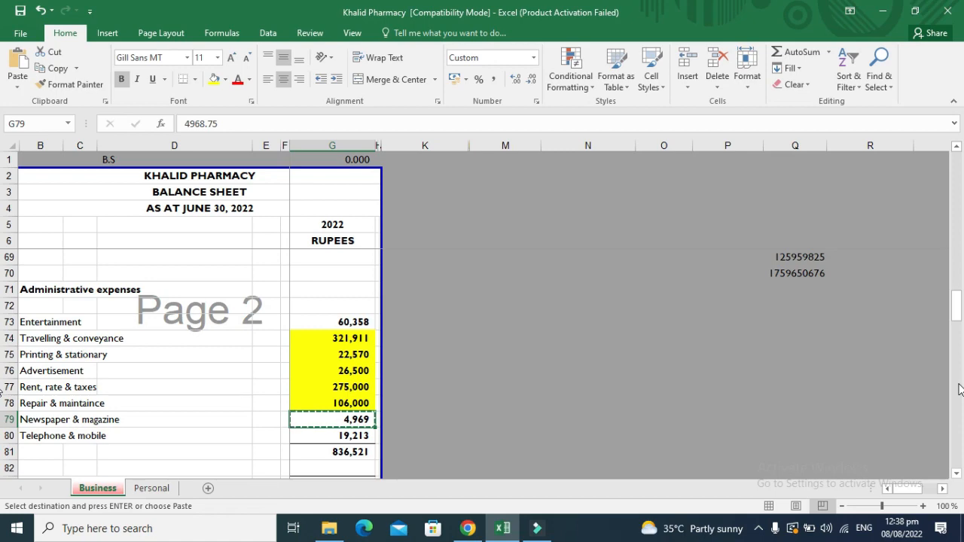
key("Escape")
key("alt+Tab")
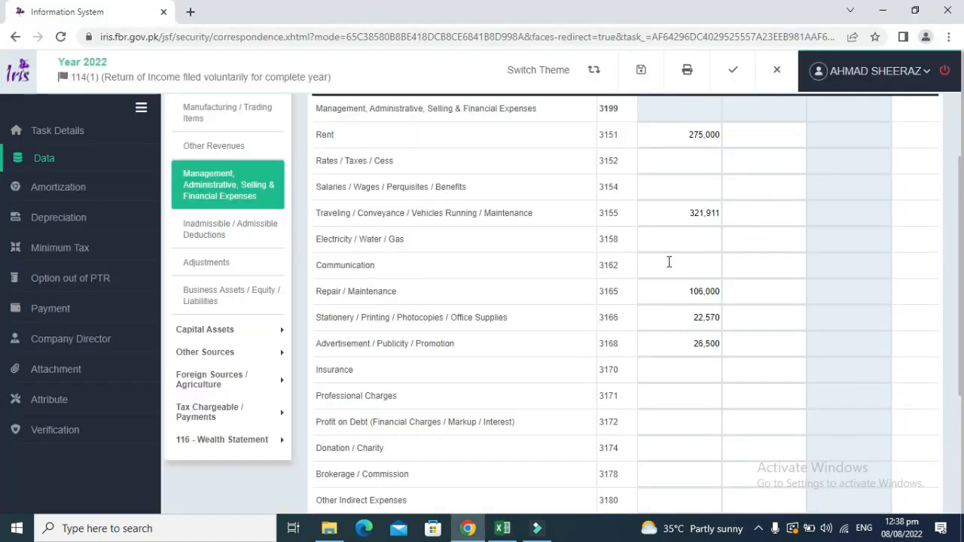
key("alt+Tab")
key("Down")
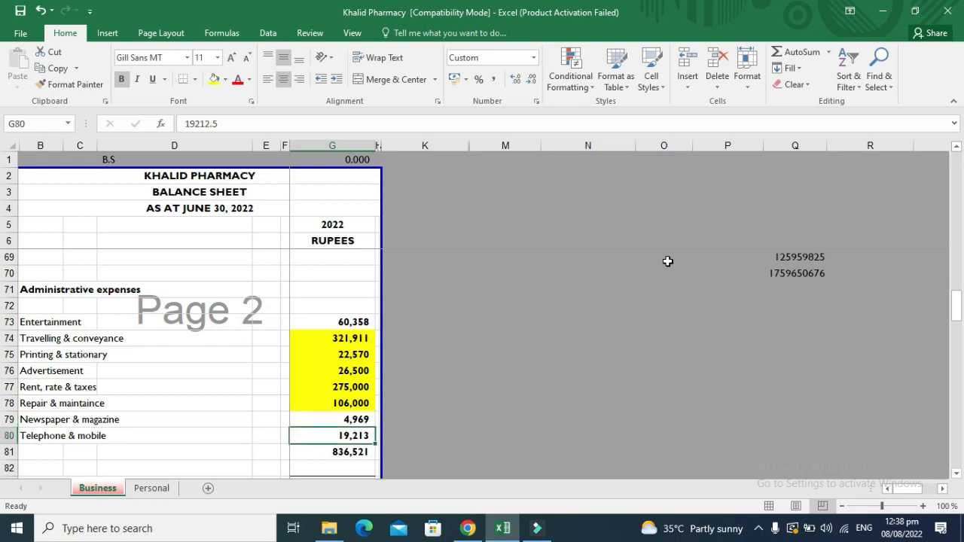
key("ctrl+c")
key("alt+Tab")
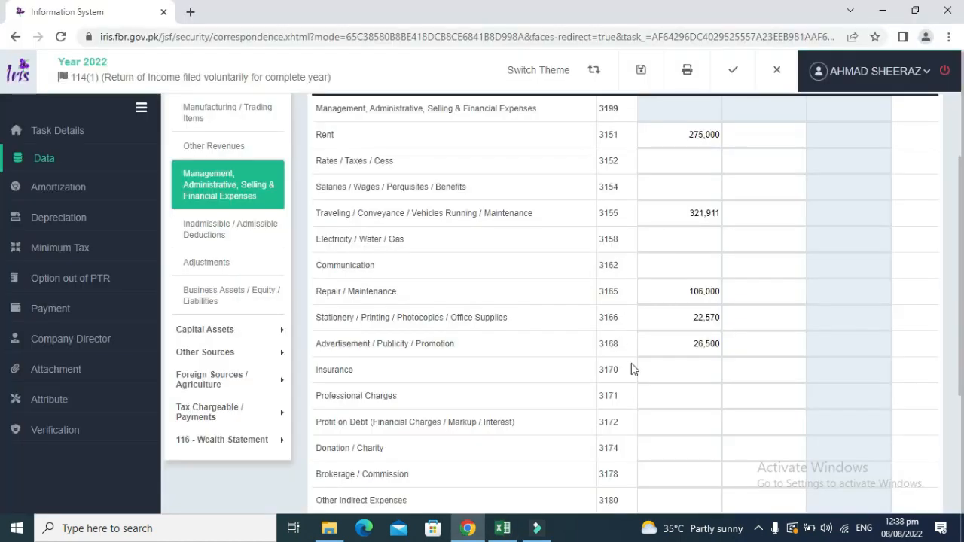
left_click(699, 257)
scroll(960, 278, "up", 2)
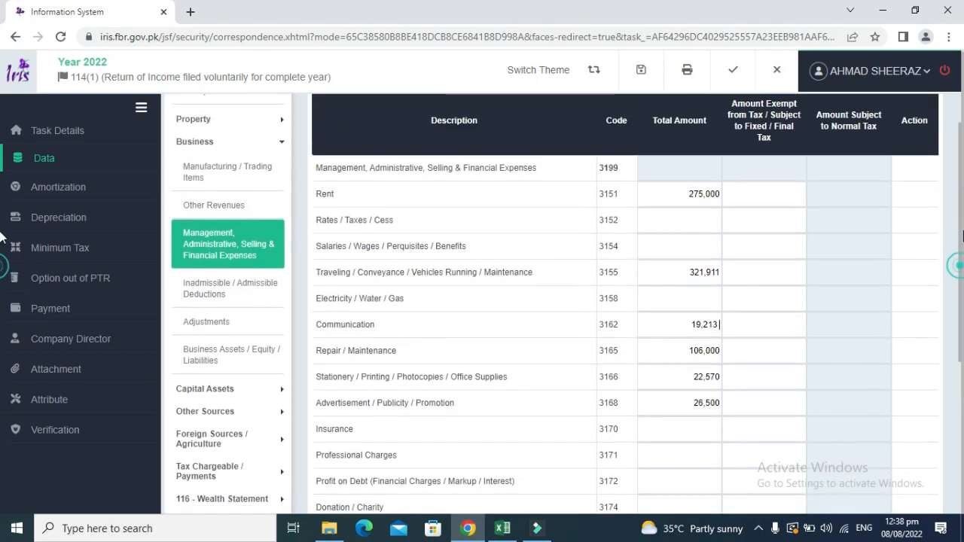
Recalculate the IRIS expenses total to 771,194 and fill the 19,213 Telephone & mobile cell yellow.
left_click(810, 107)
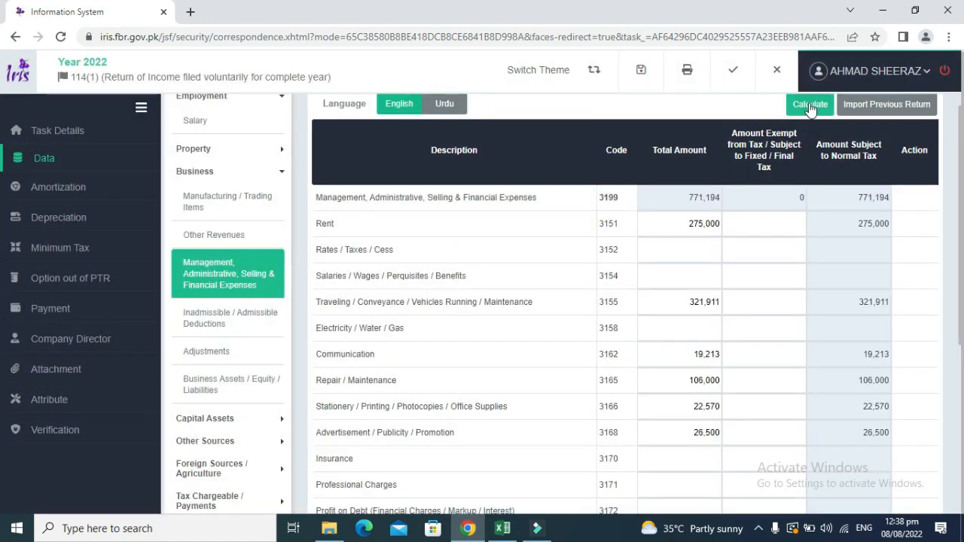
scroll(960, 210, "down", 4)
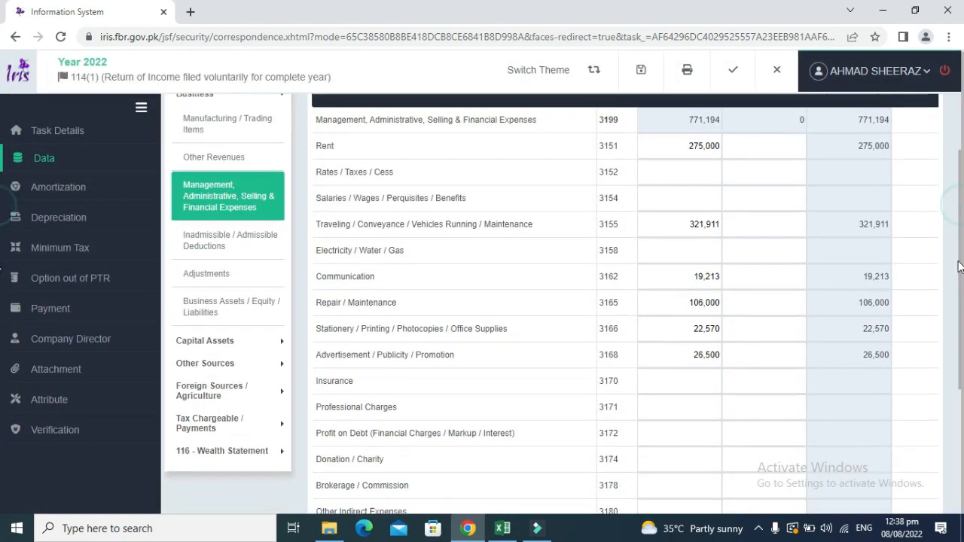
key("alt+Tab")
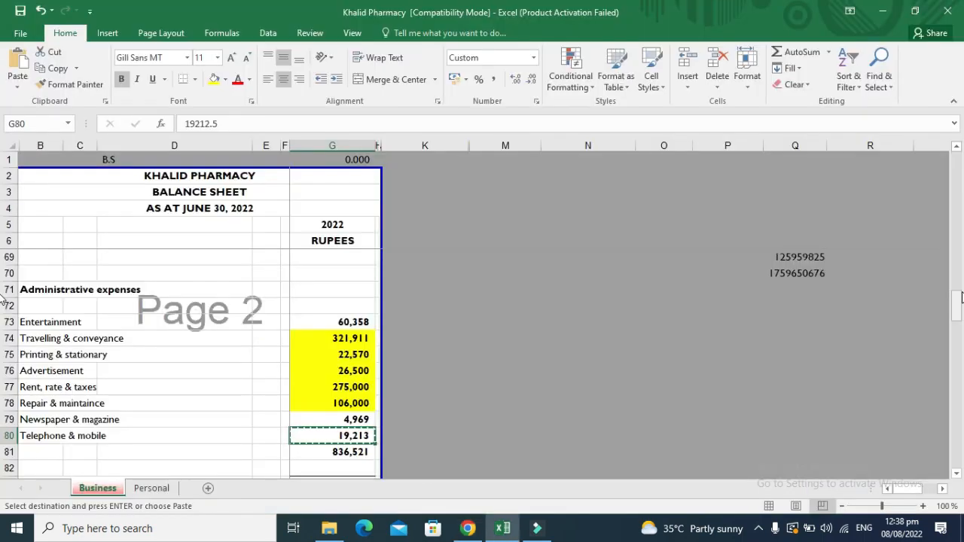
key("Escape")
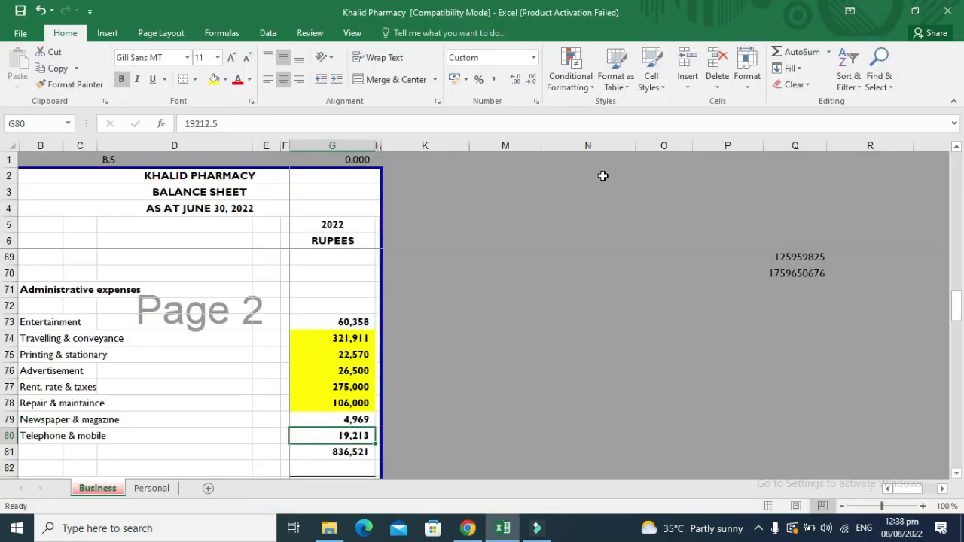
left_click(213, 85)
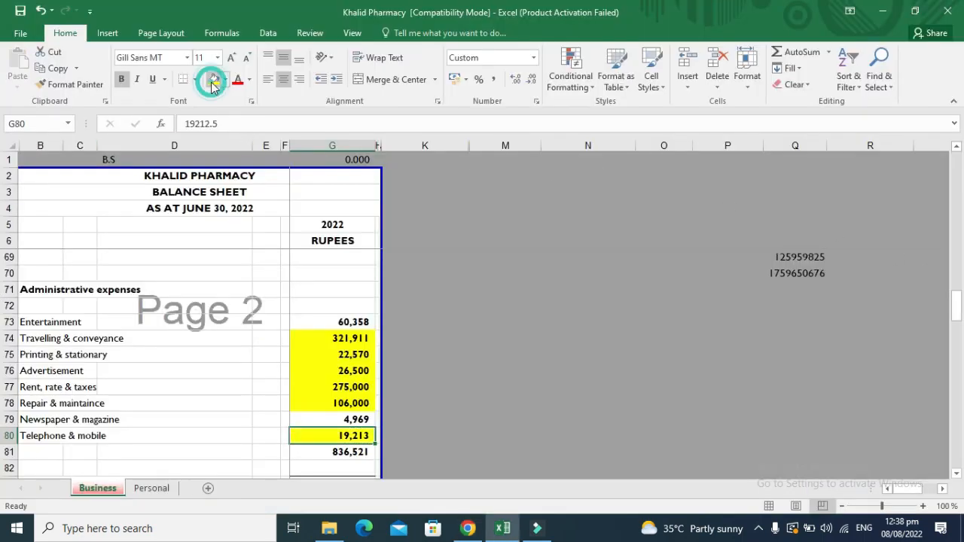
key("Down")
key("Down")
key("Down")
key("Down")
key("Down")
key("Down")
key("Down")
key("Down")
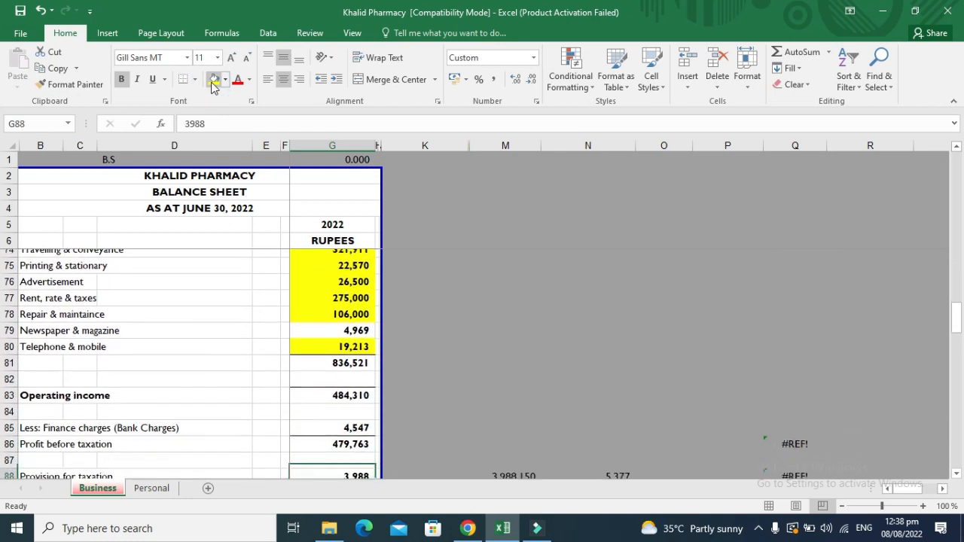
key("Up")
key("Up")
key("Up")
key("Up")
key("Up")
key("Up")
key("Up")
key("Up")
key("Up")
key("Up")
key("Up")
key("Up")
key("Up")
key("Up")
key("Up")
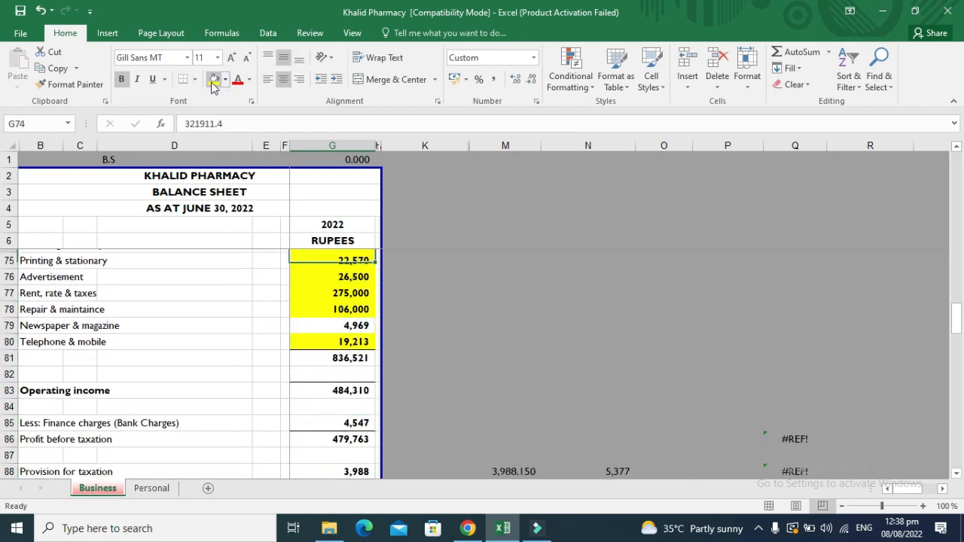
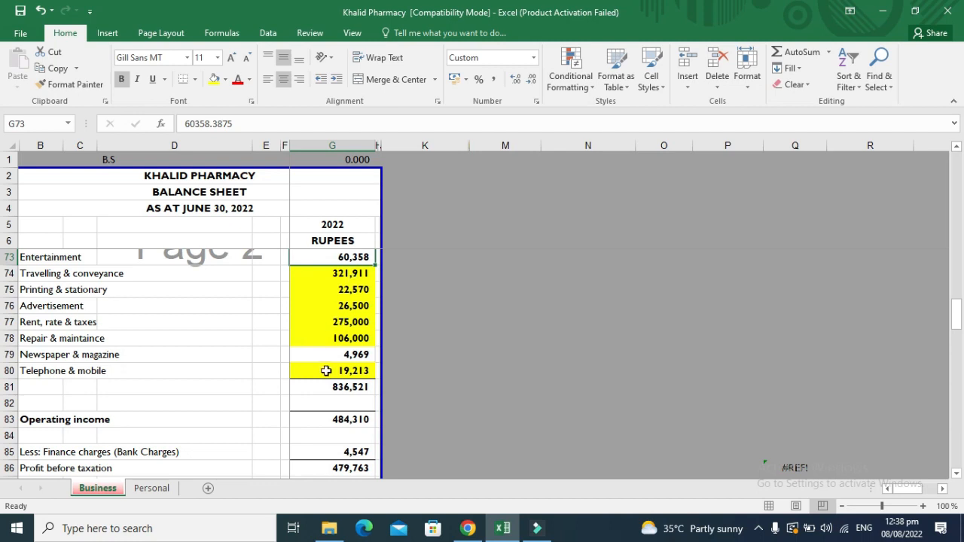
Enter the 65,327 entertainment plus newspaper total as Other Indirect Expenses (3180).
left_click(357, 355, "ctrl")
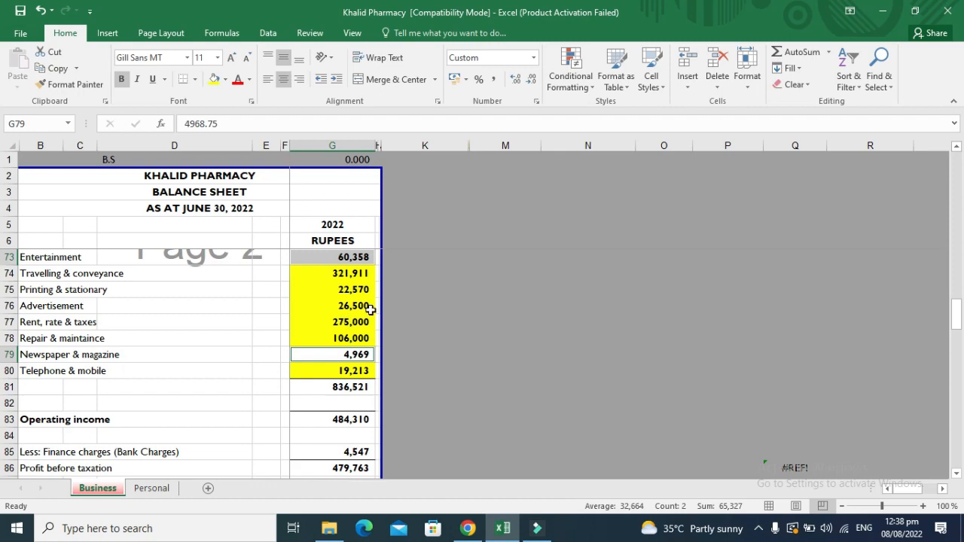
left_click(468, 527)
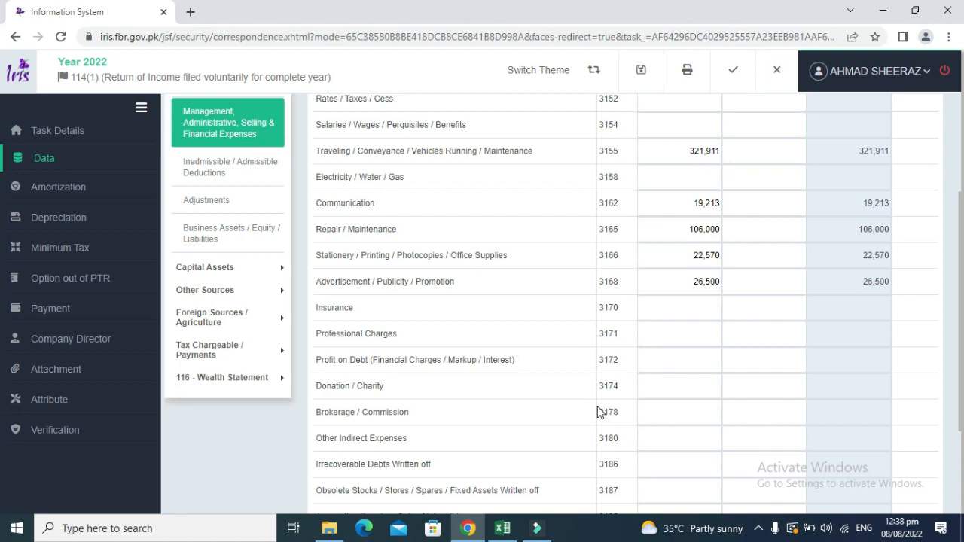
left_click(663, 440)
type("65327")
left_click(833, 417)
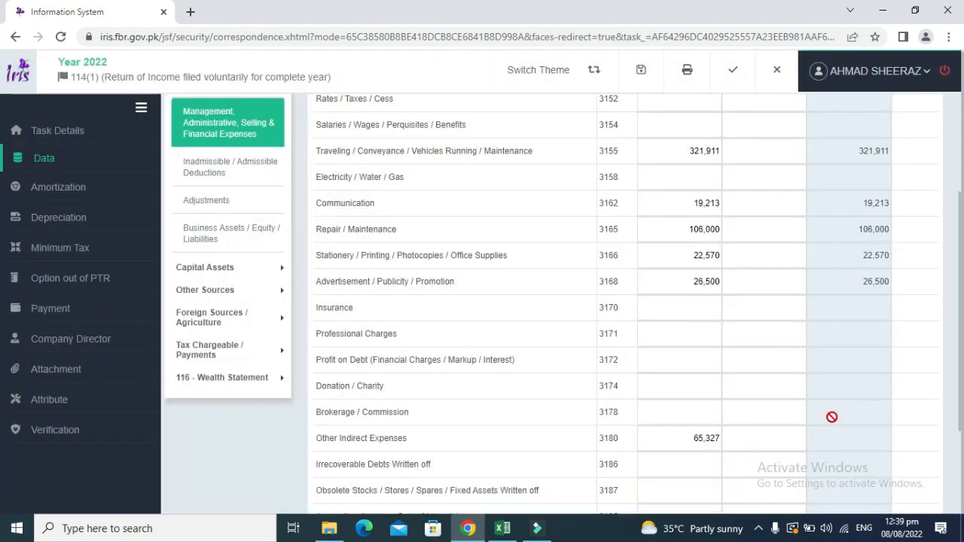
Fill the entertainment and newspaper cells yellow and move down to the finance charges figure.
key("alt+Tab")
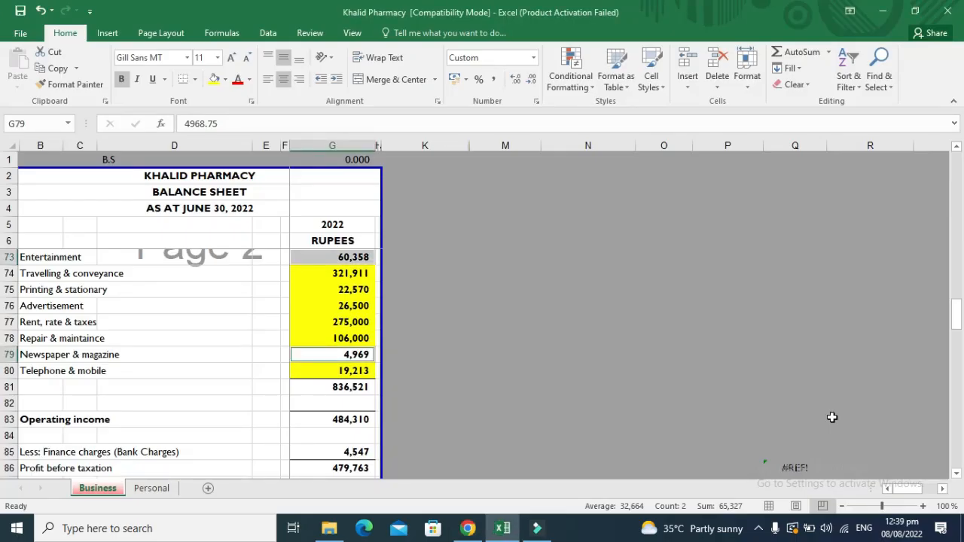
left_click(215, 81)
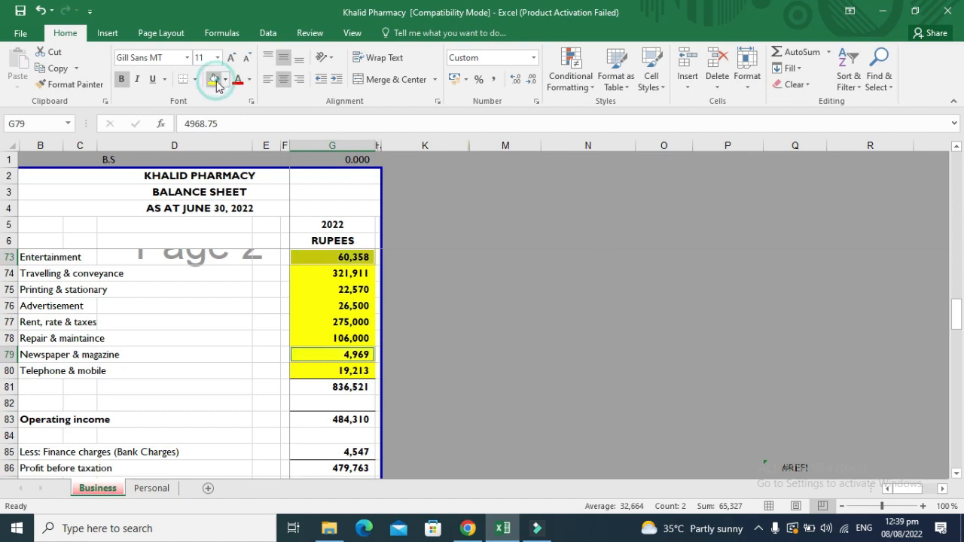
left_click(351, 442)
key("Down")
key("alt+Tab")
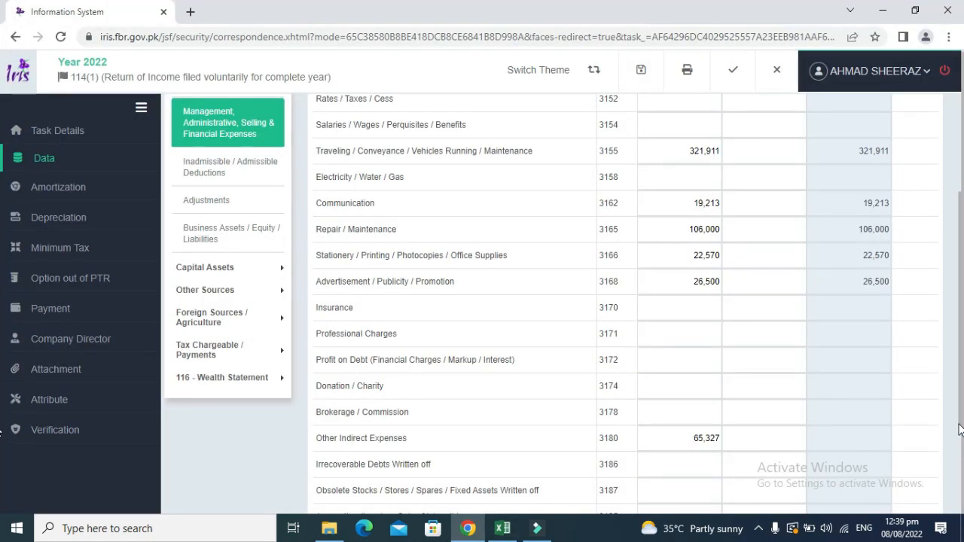
left_click_drag(959, 429, 962, 467)
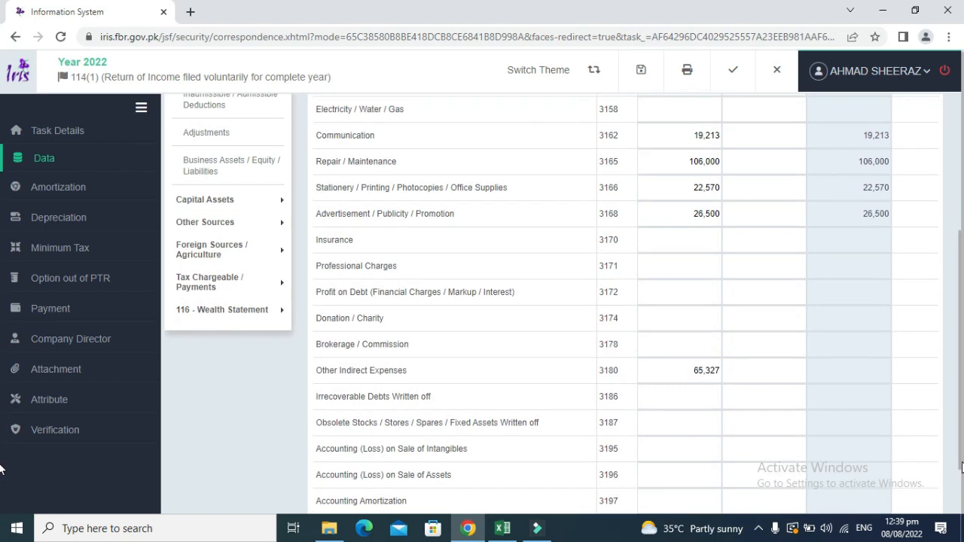
Enter the 4,547 bank charges under Profit on Debt (3172) and fill G85 yellow.
triple_click(399, 292)
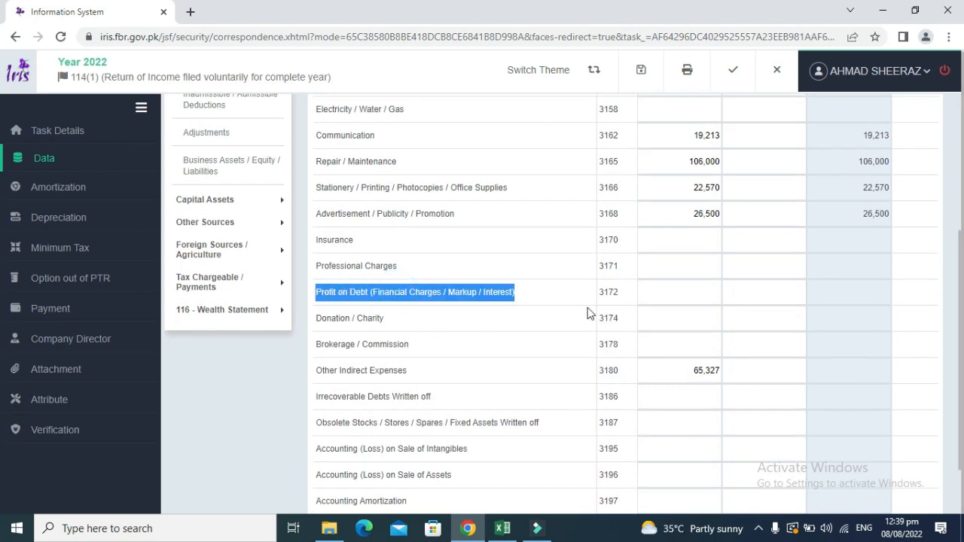
key("alt+Tab")
key("alt+Tab")
left_click(672, 292)
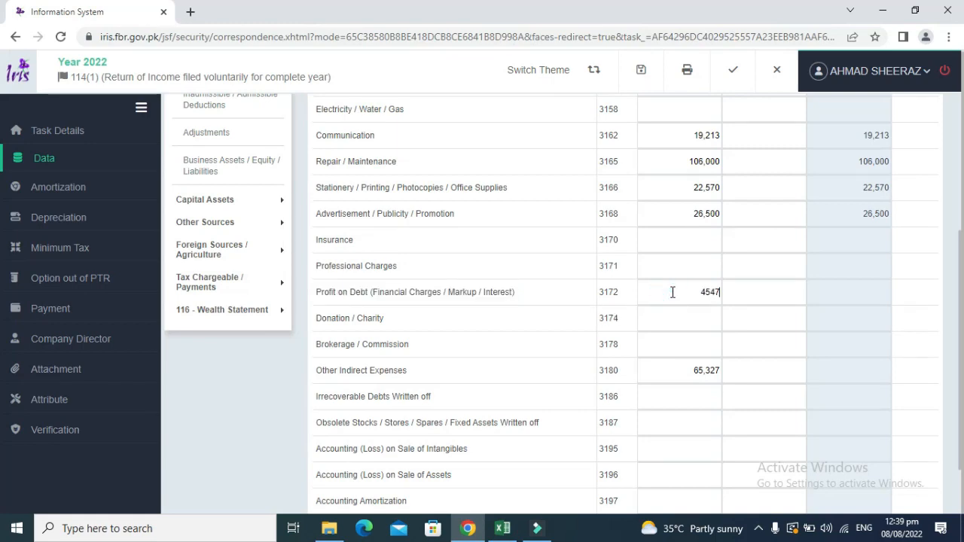
key("alt+Tab")
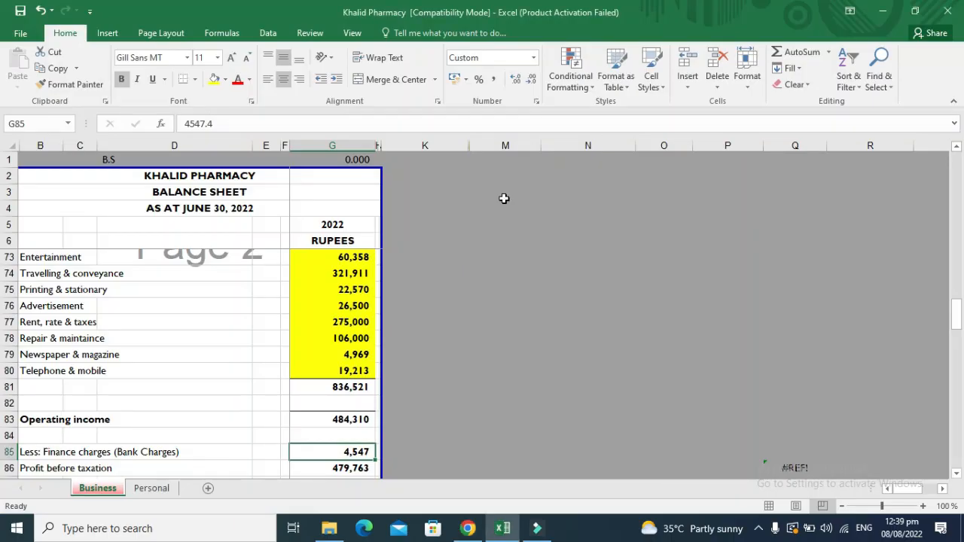
left_click(214, 82)
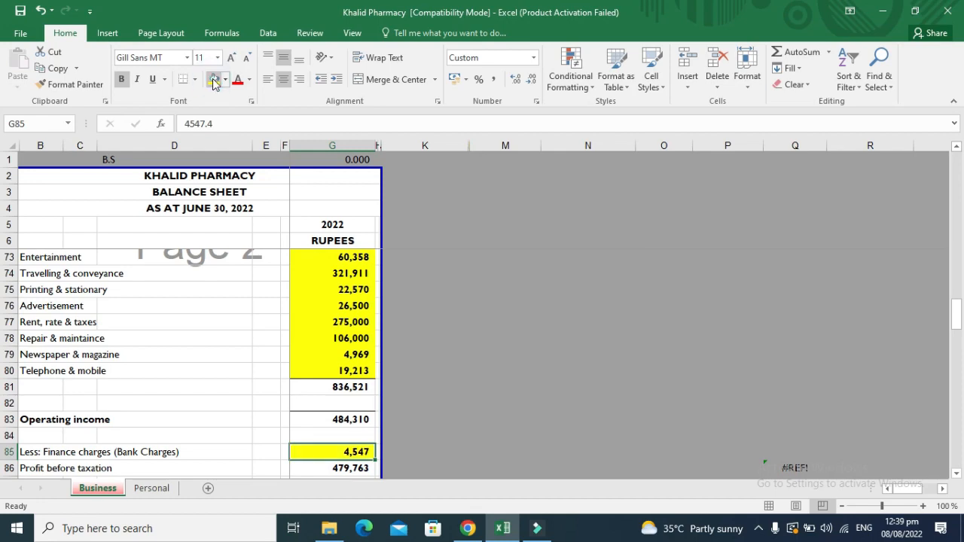
key("alt+Tab")
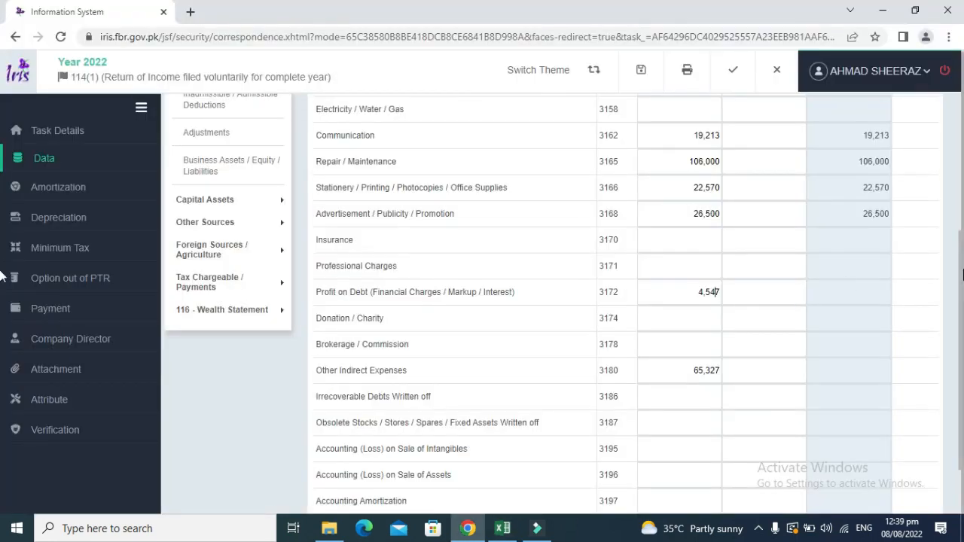
Recalculate total expenses to 841,068 and verify the G81+G85 sum in Excel.
left_click_drag(962, 269, 962, 98)
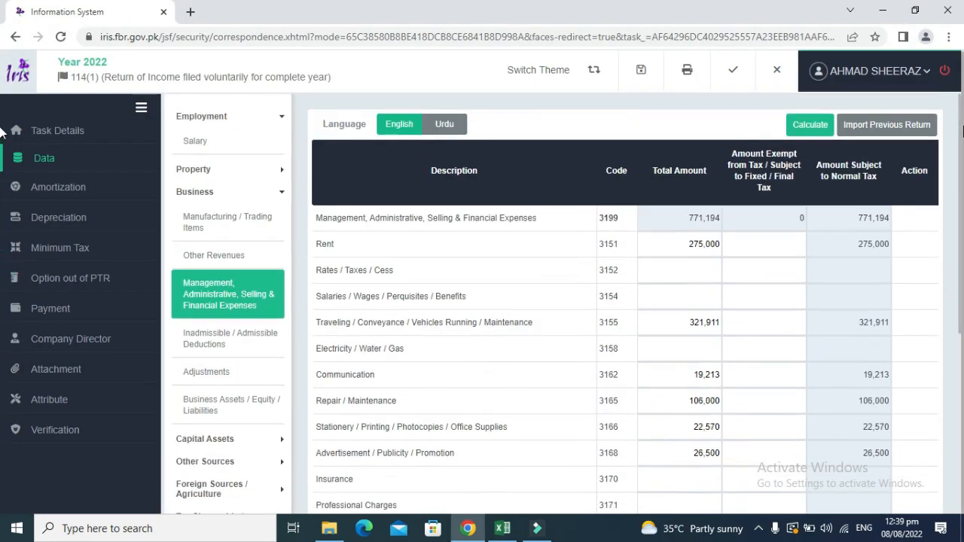
left_click(809, 124)
left_click(816, 126)
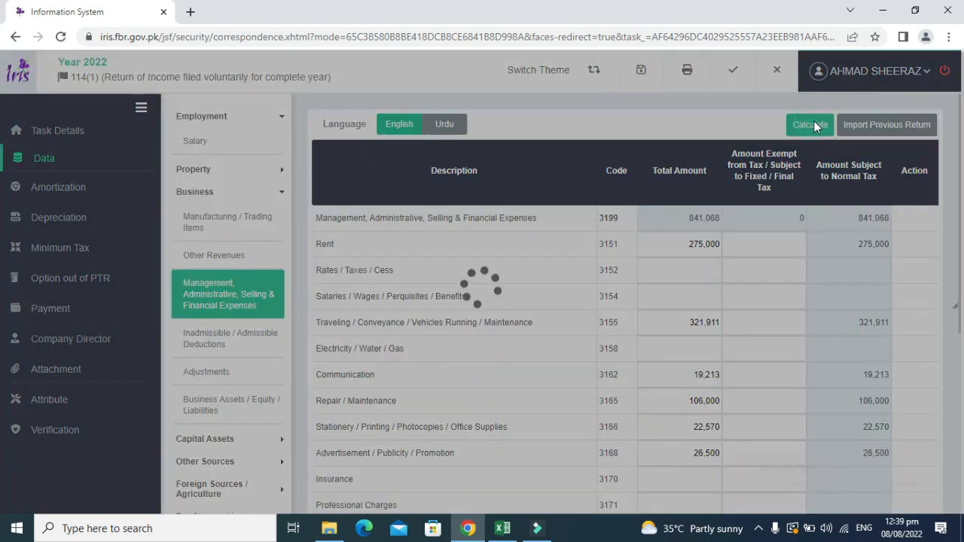
left_click(816, 127)
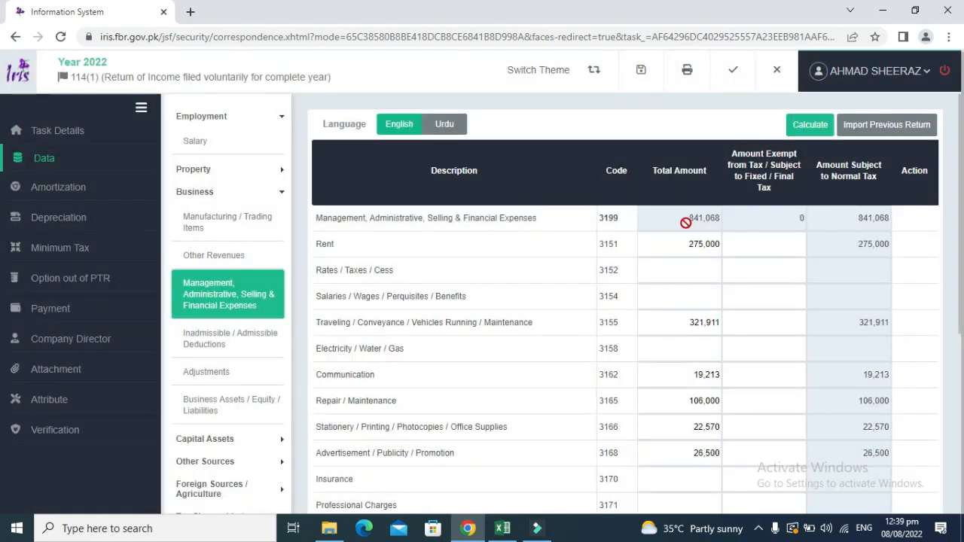
key("alt+Tab")
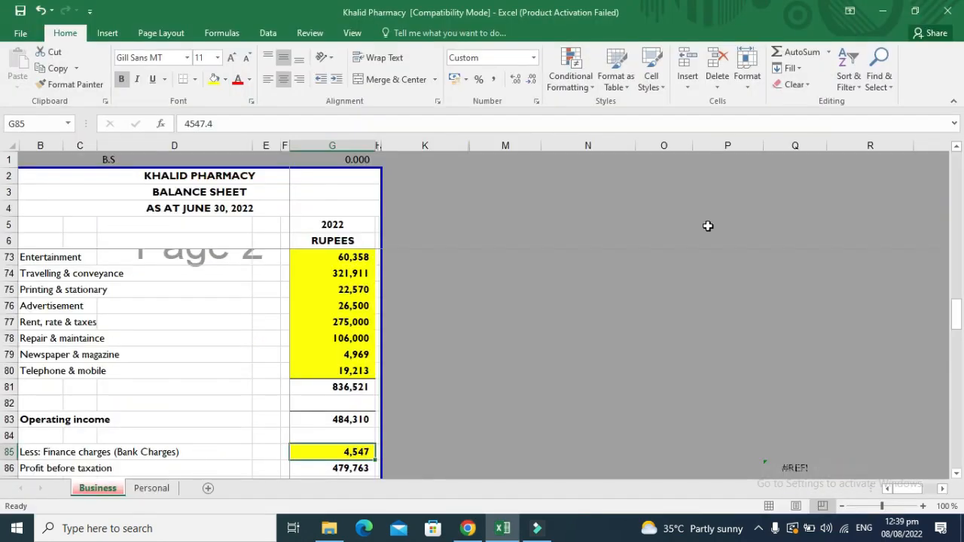
key("Down")
key("Down")
key("Down")
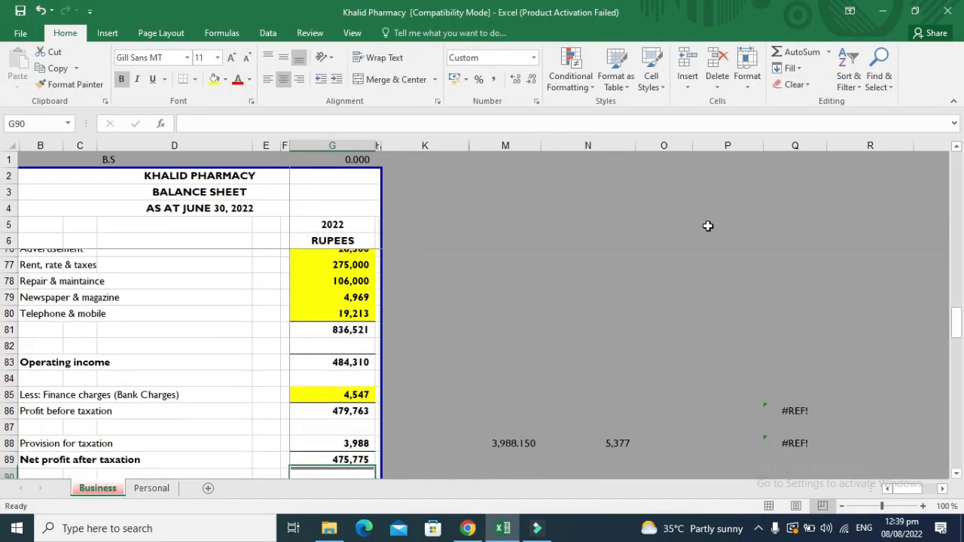
key("Up")
key("Up")
key("Up")
key("Up")
key("Up")
key("Up")
key("Up")
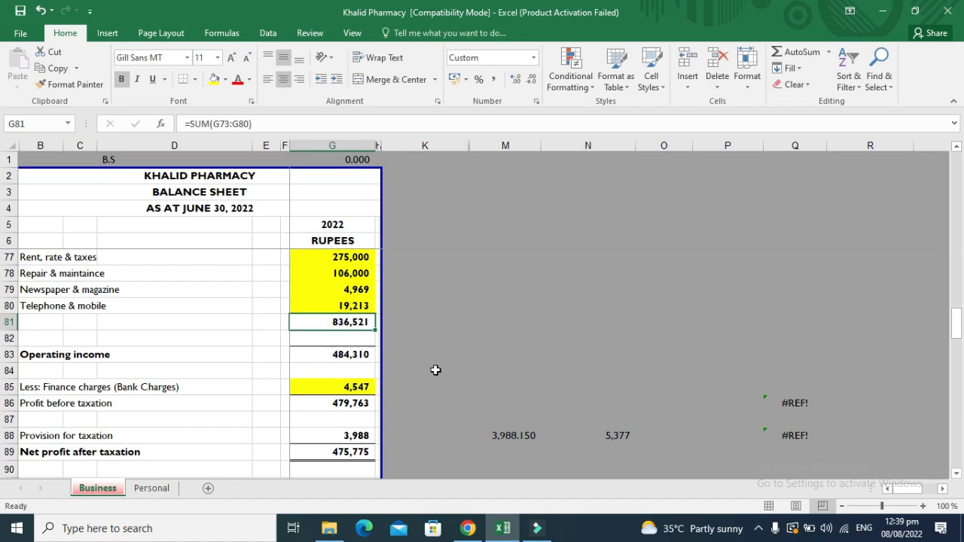
left_click(357, 387, "ctrl")
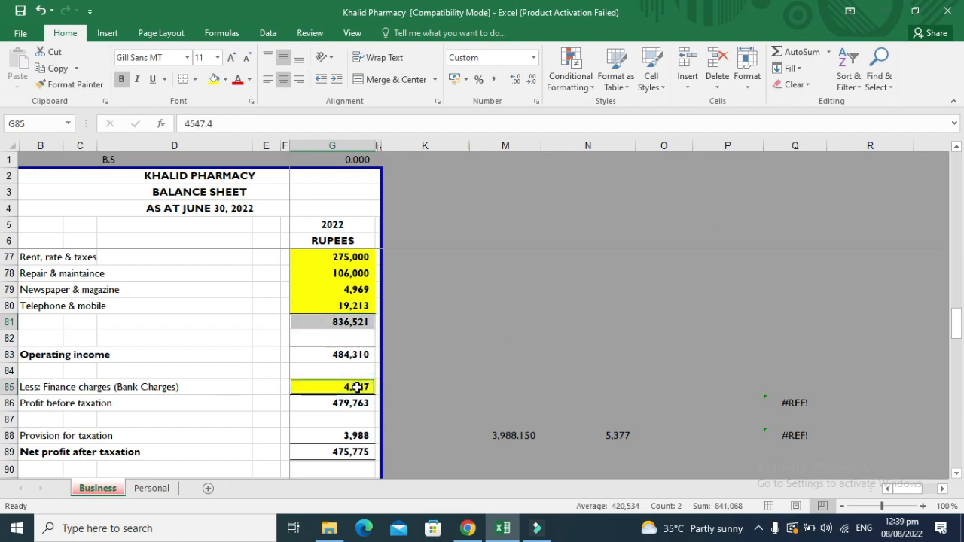
key("alt+Tab")
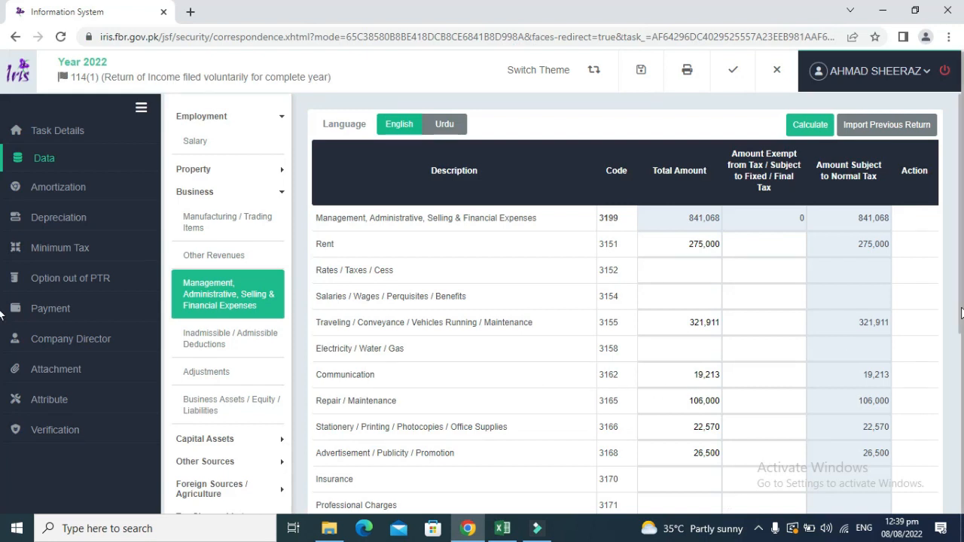
Match IRIS Accounting Profit 479,763 to Excel G86, fill G86 green, and recalculate.
left_click(961, 380)
left_click(961, 380)
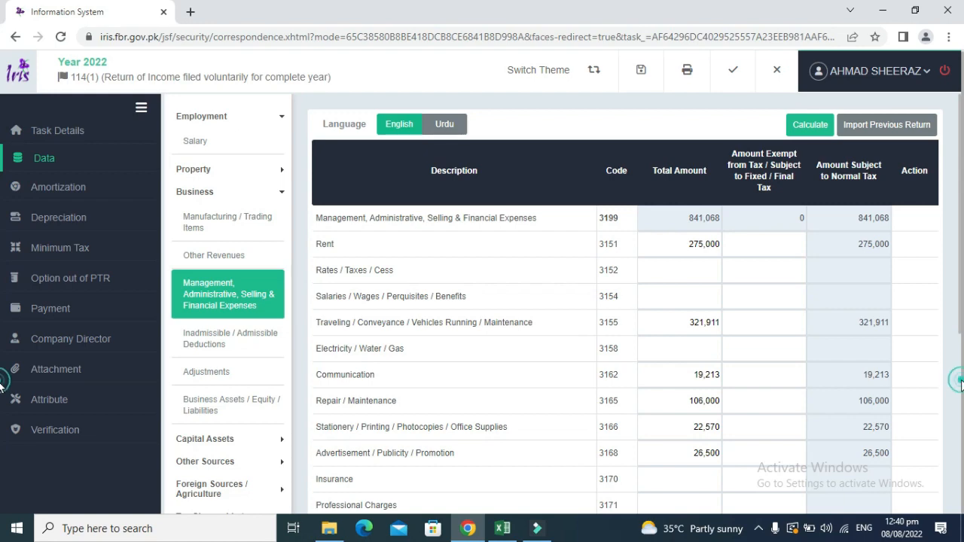
left_click_drag(961, 335, 961, 512)
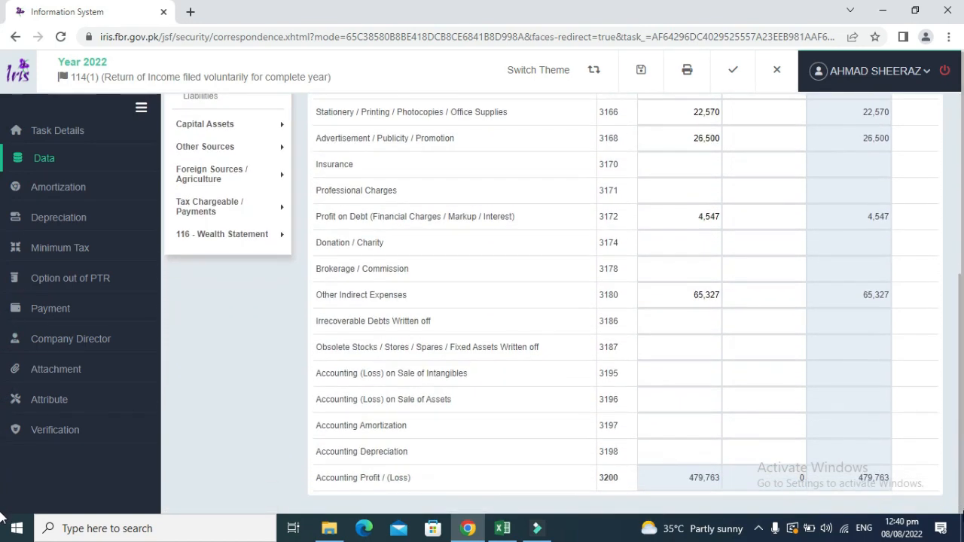
double_click(708, 482)
key("alt+Tab")
key("Down")
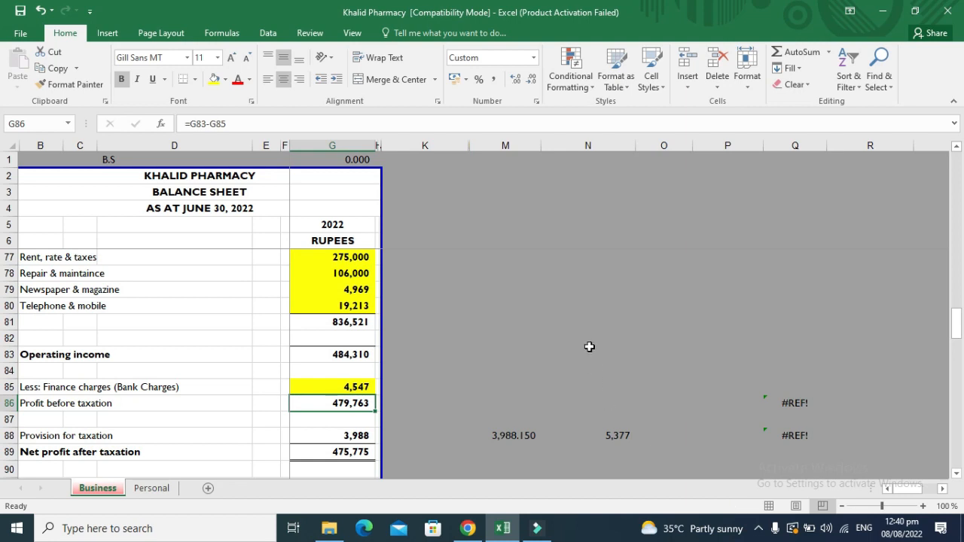
left_click(224, 80)
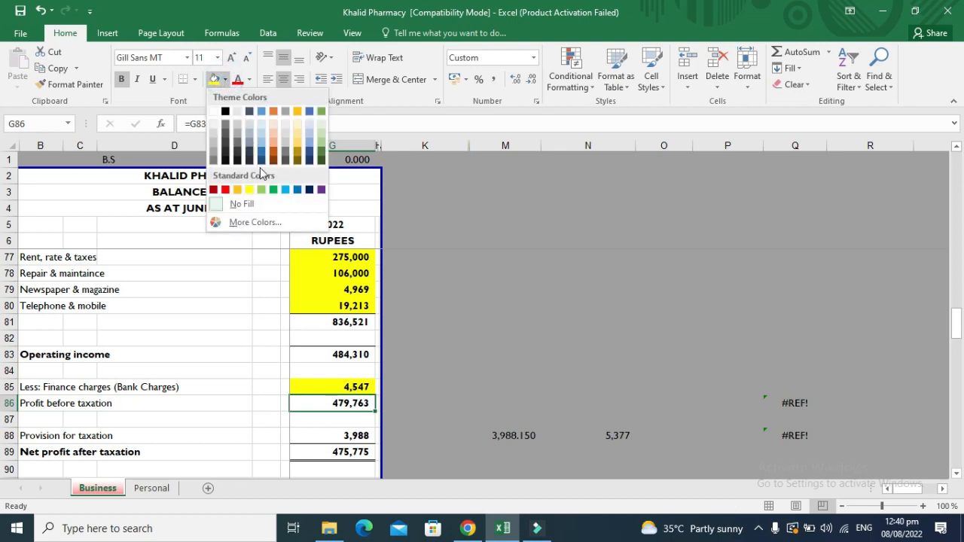
left_click(261, 189)
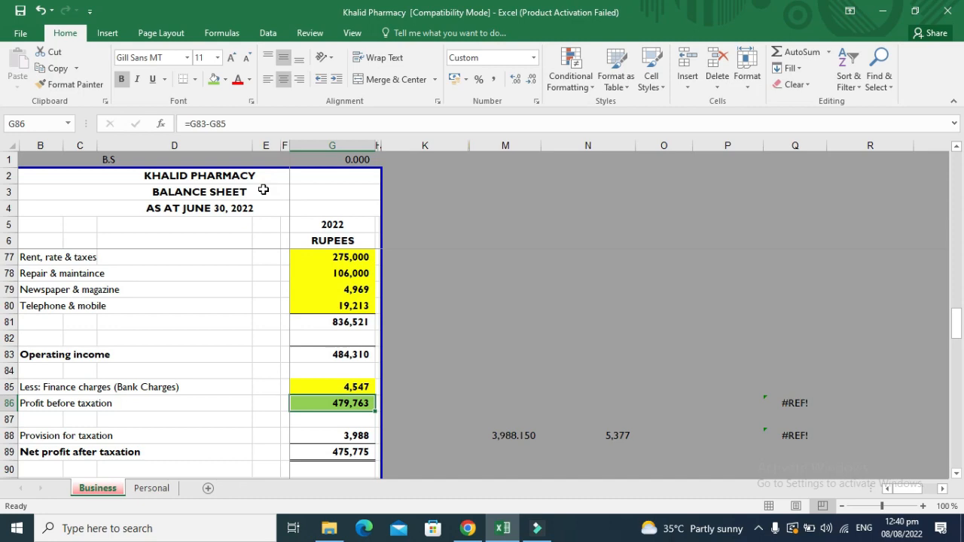
key("alt+Tab")
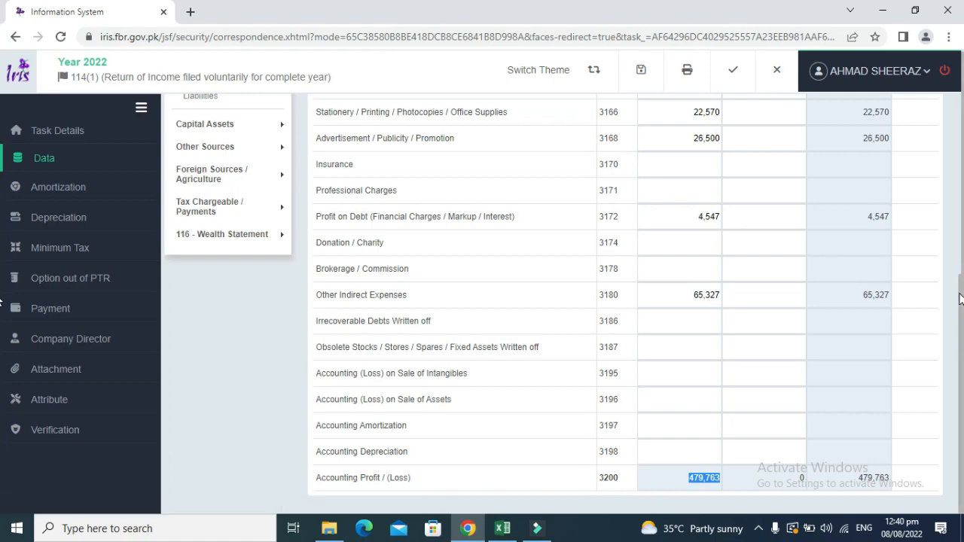
left_click_drag(960, 299, 962, 119)
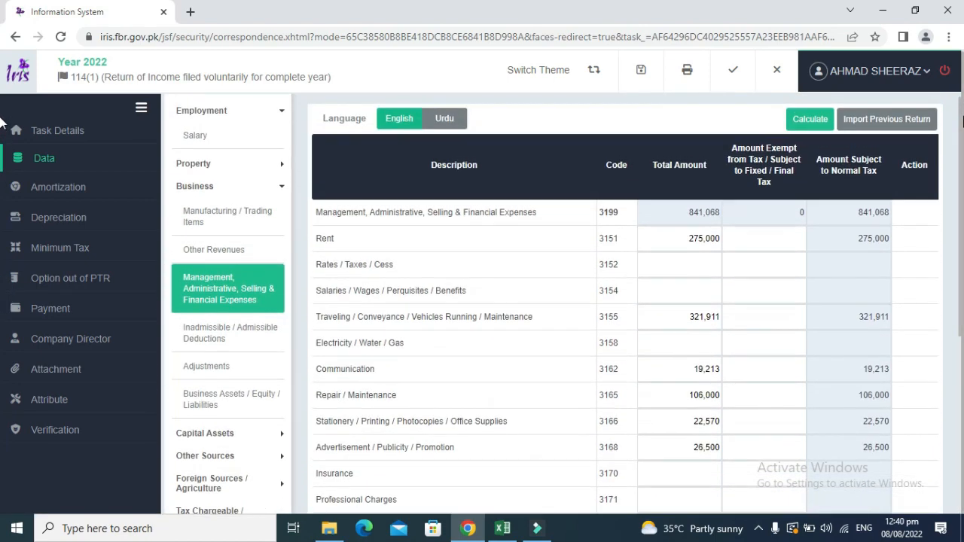
left_click(825, 123)
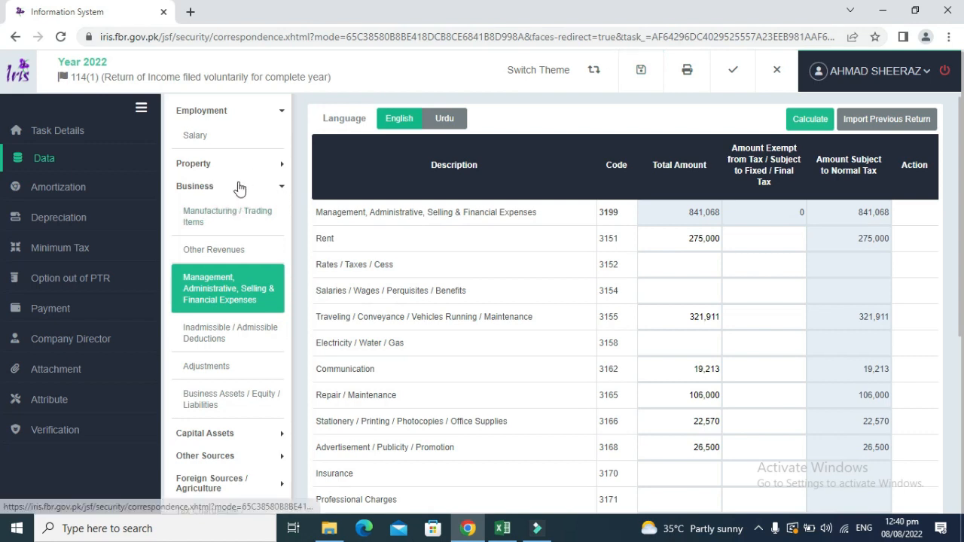
Reload the Business section and return to the management and financial expenses form.
left_click(65, 158)
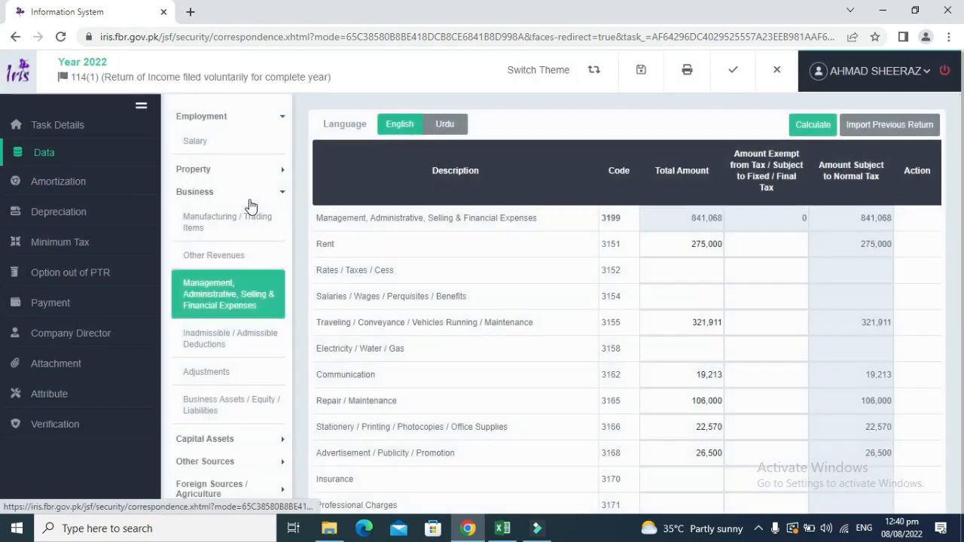
left_click(245, 197)
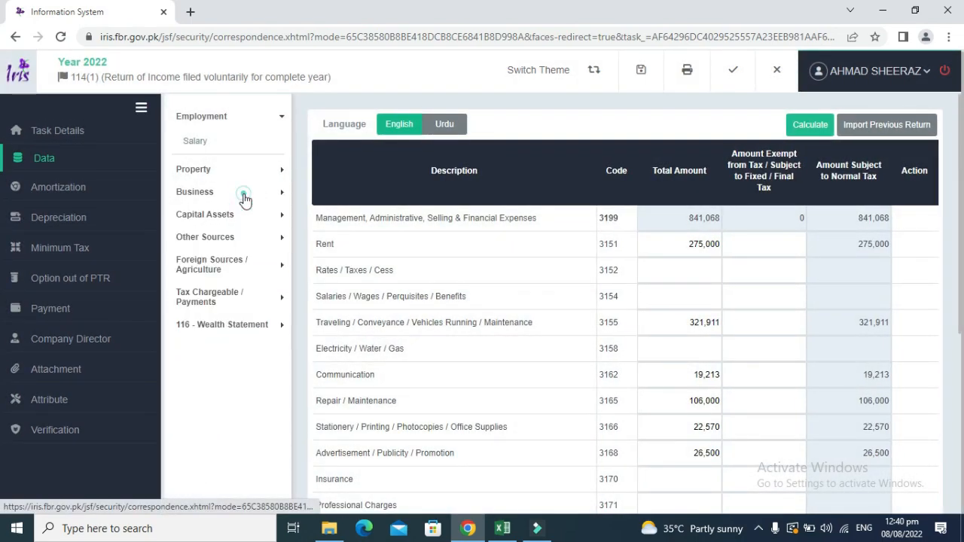
left_click(245, 197)
left_click(220, 223)
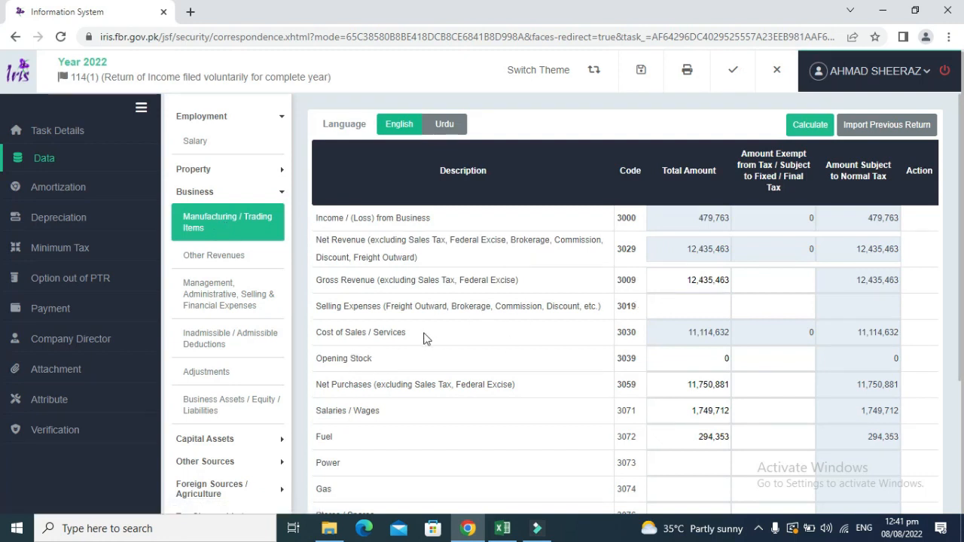
left_click(258, 292)
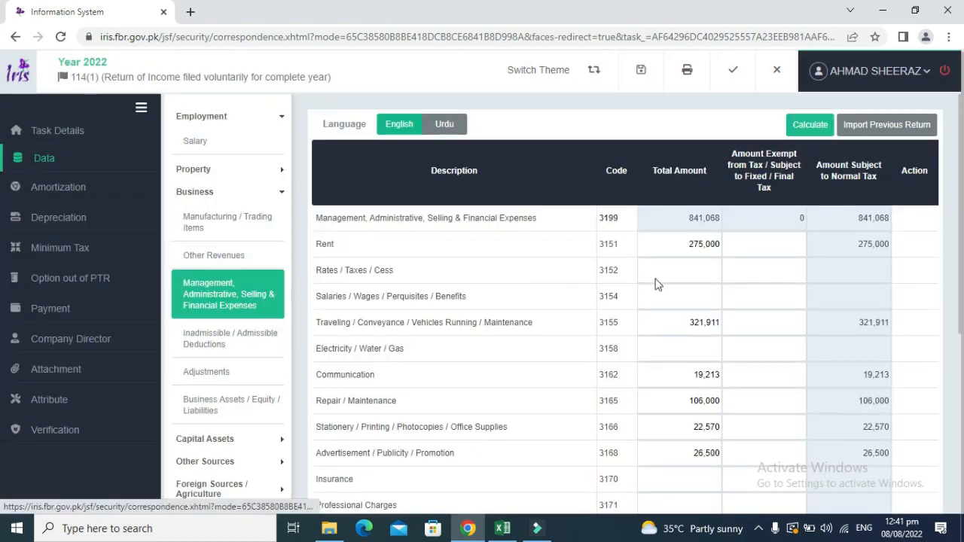
Check the 479,763 accounting profit against the balance sheet, then open Business Assets / Equity / Liabilities.
left_click_drag(960, 239, 960, 389)
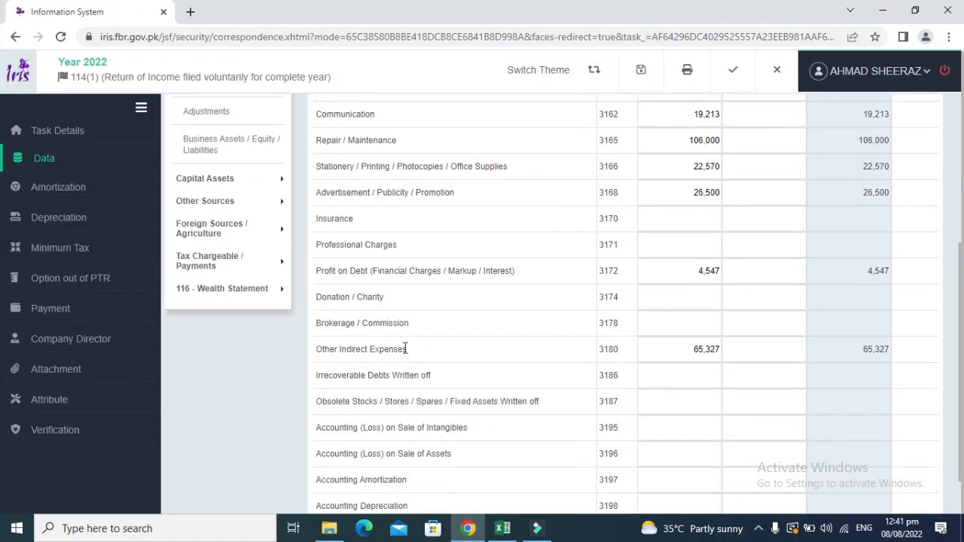
left_click_drag(407, 349, 316, 349)
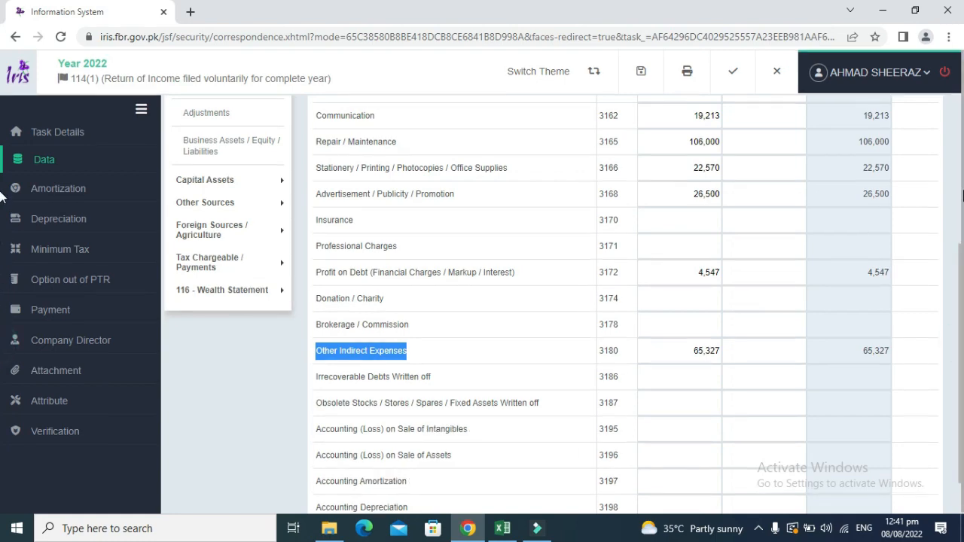
left_click(961, 192)
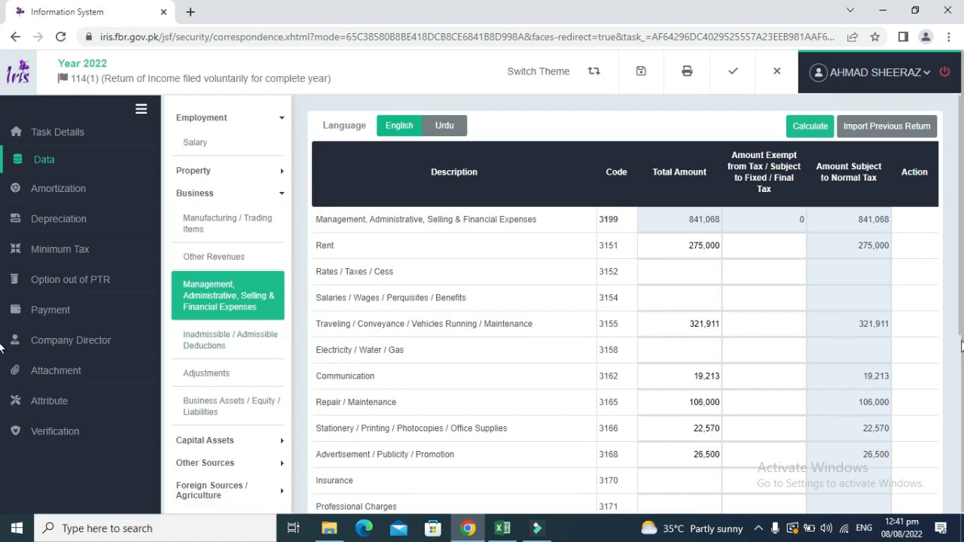
scroll(959, 337, "down", 4)
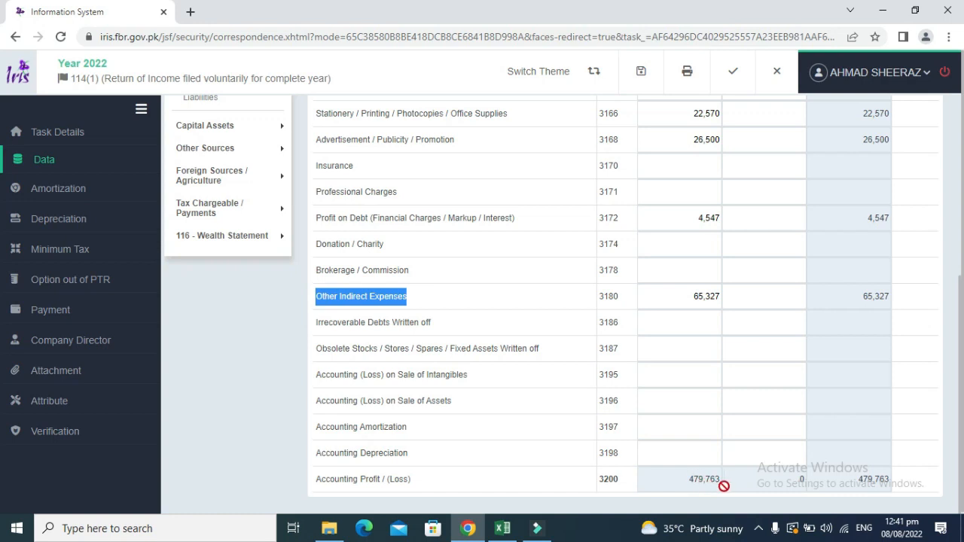
left_click(502, 528)
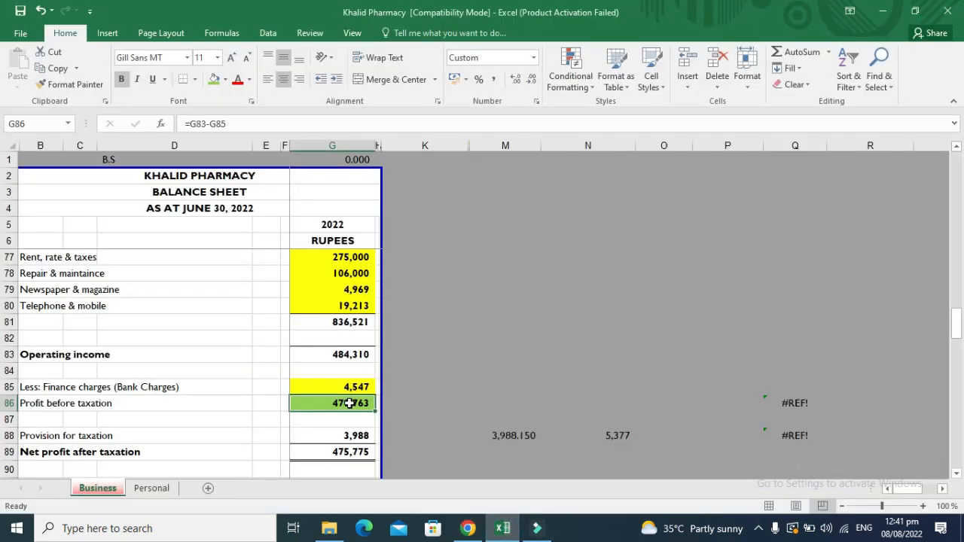
left_click(468, 528)
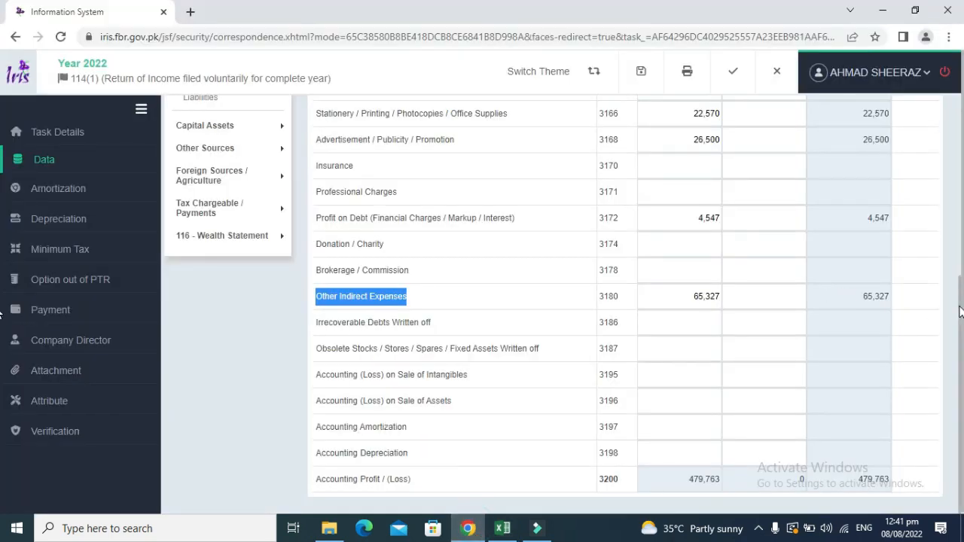
left_click_drag(962, 307, 963, 181)
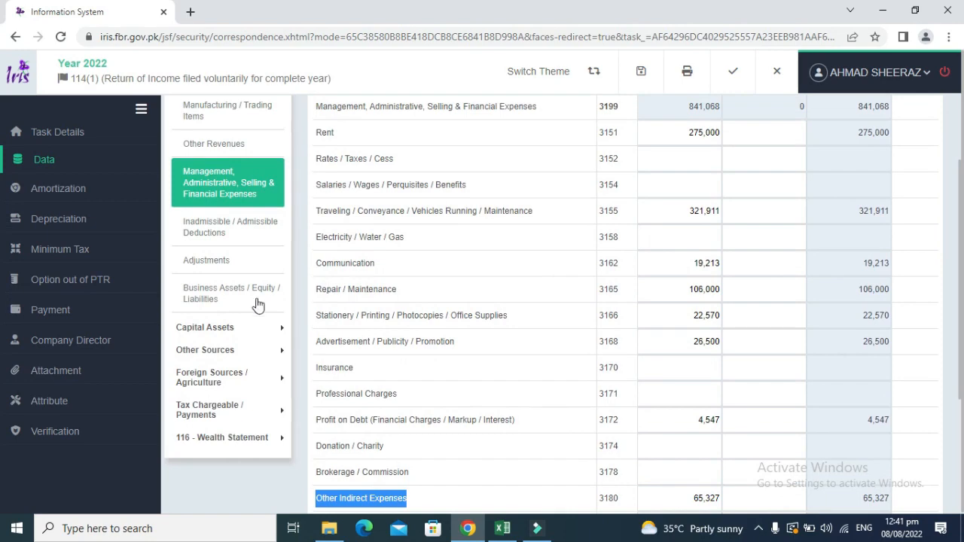
left_click(232, 296)
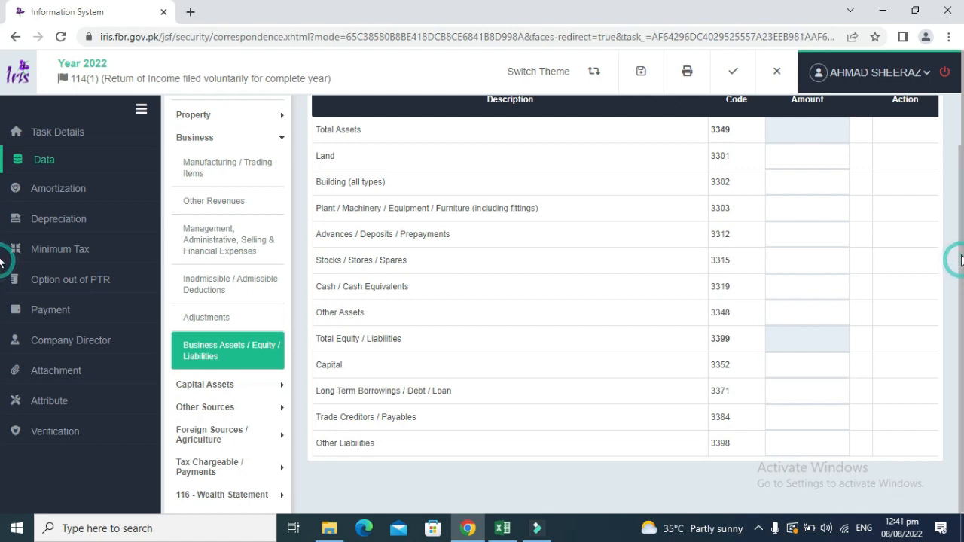
Switch to the Khalid Pharmacy workbook and move up column G from G80.
scroll(1, 138, "up", 1)
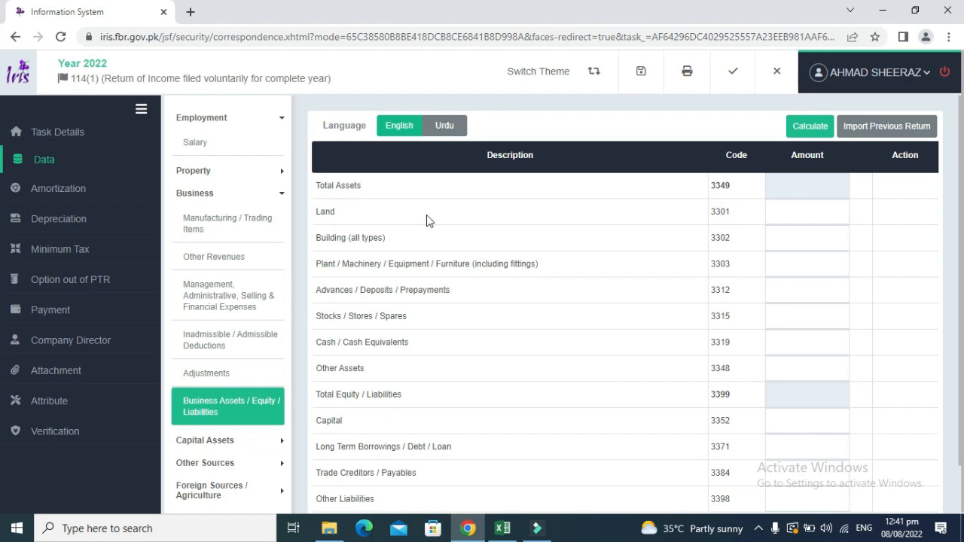
key("alt+Tab")
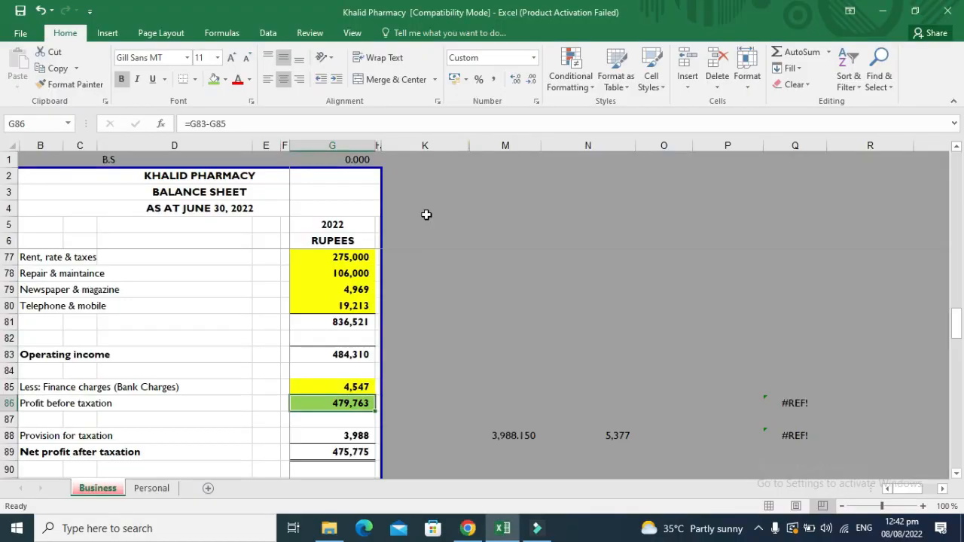
left_click(325, 326)
key("Up")
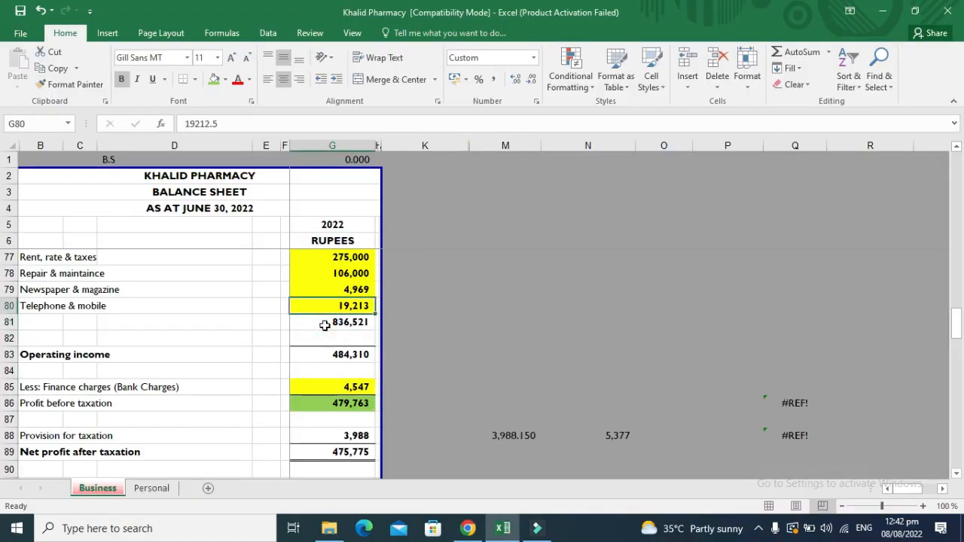
key("Up")
key("Up")
key("Up")
key("Up")
key("Up")
key("Up")
key("Up")
key("Up")
key("Up")
key("Up")
key("Up")
key("Up")
key("Up")
key("Up")
key("Up")
key("Up")
key("Up")
key("Up")
key("Up")
key("Up")
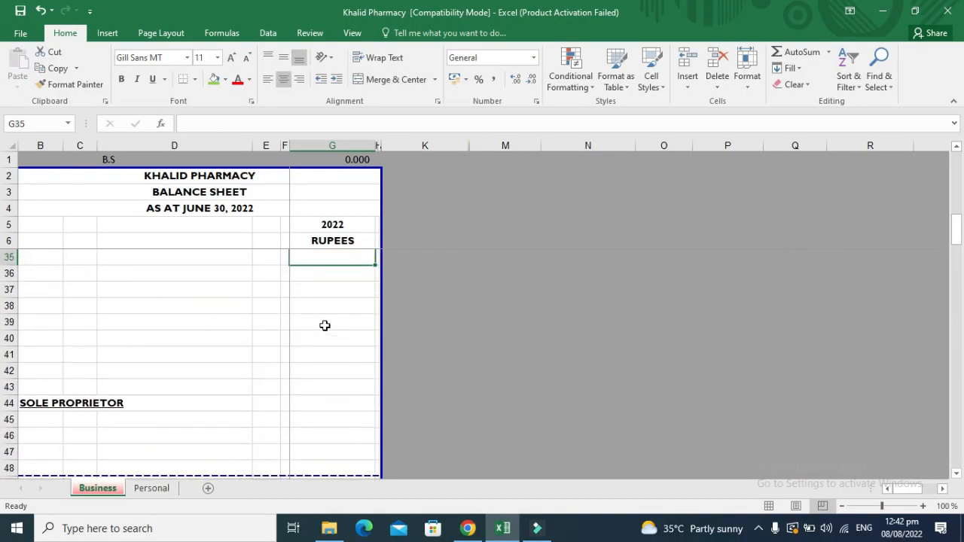
Copy the 365,737 cash balance into Cash / Cash Equivalents (3319) and recalculate.
key("Up")
key("Up")
key("Up")
key("Up")
key("Up")
key("Up")
key("Up")
key("Up")
key("Up")
key("Up")
key("Up")
key("Up")
key("Up")
key("Up")
key("Up")
key("Up")
key("Up")
key("Up")
key("Up")
key("Up")
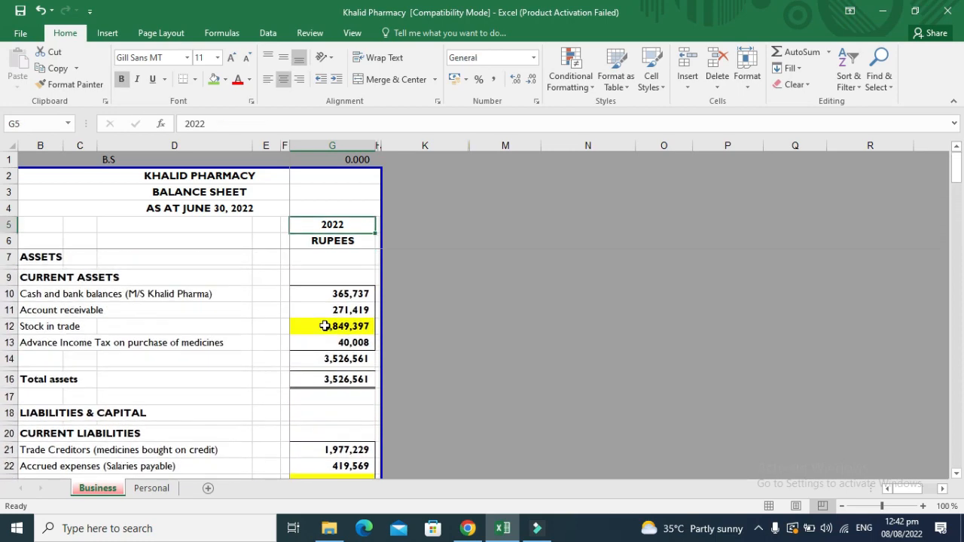
key("Up")
key("Up")
key("Up")
key("Down")
key("Down")
key("Down")
key("Down")
key("Down")
key("Down")
key("Down")
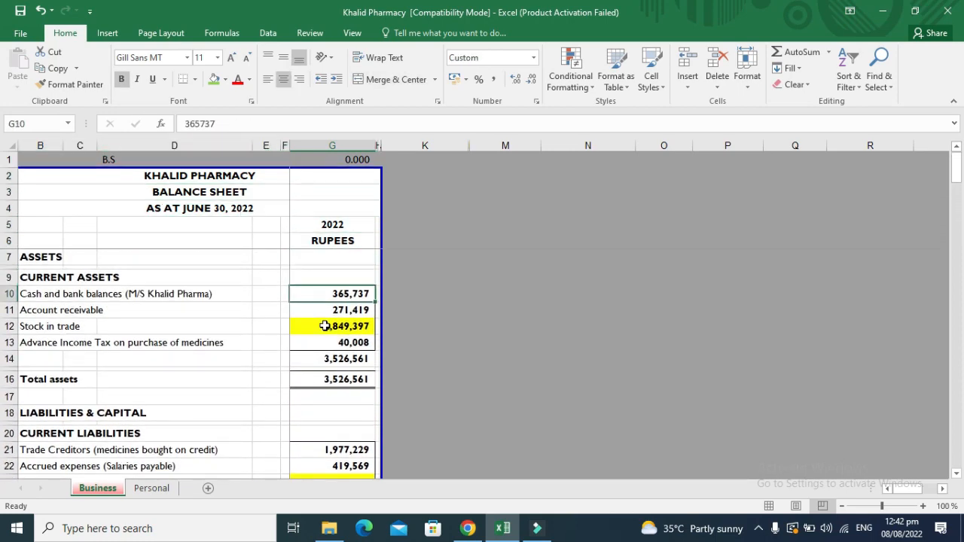
key("ctrl+c")
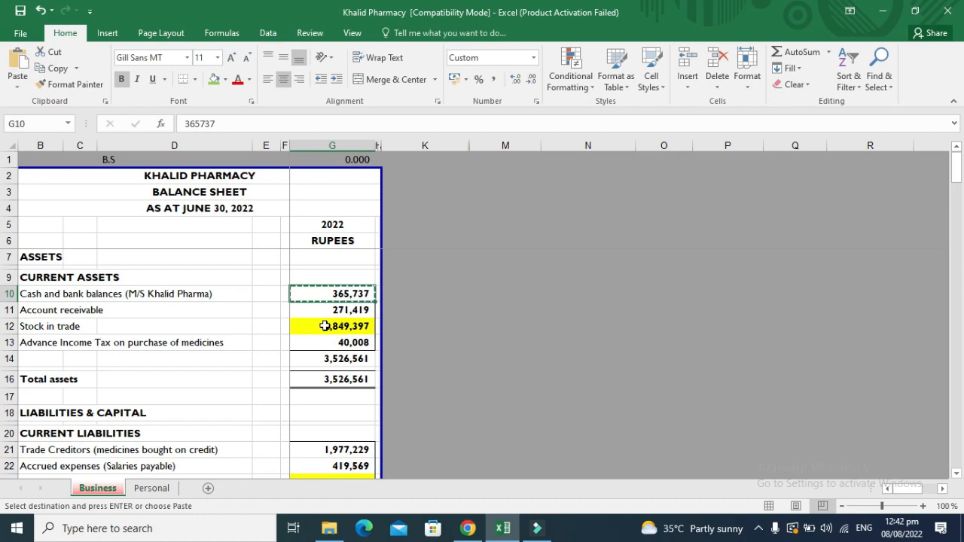
key("alt+Tab")
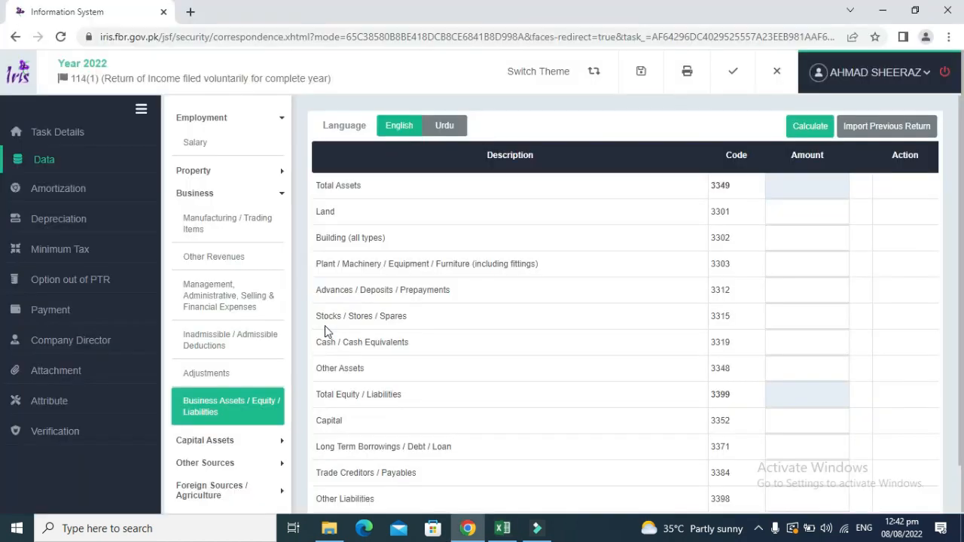
left_click(782, 339)
key("ctrl+v")
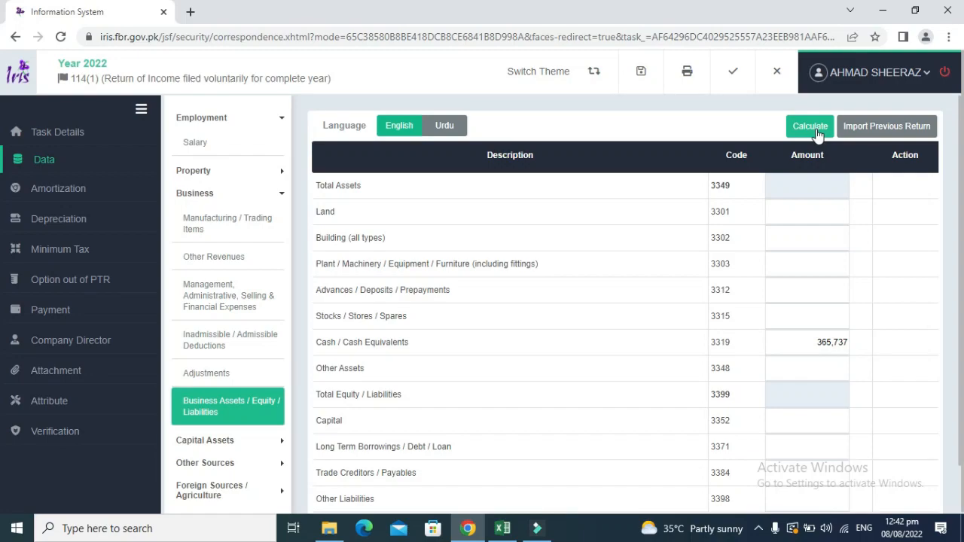
left_click(814, 128)
left_click(816, 131)
Shade the cash cell G10 red in Excel.
key("alt+Tab")
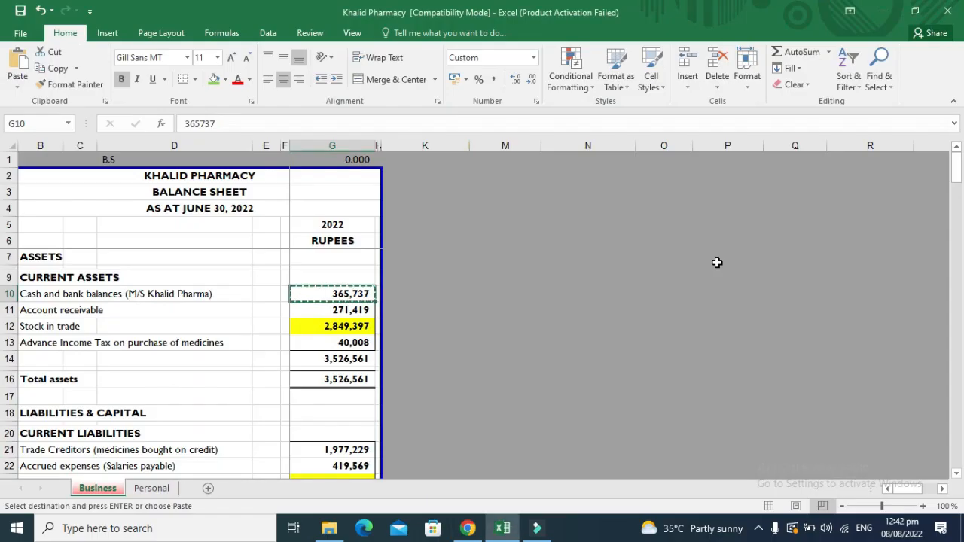
key("Escape")
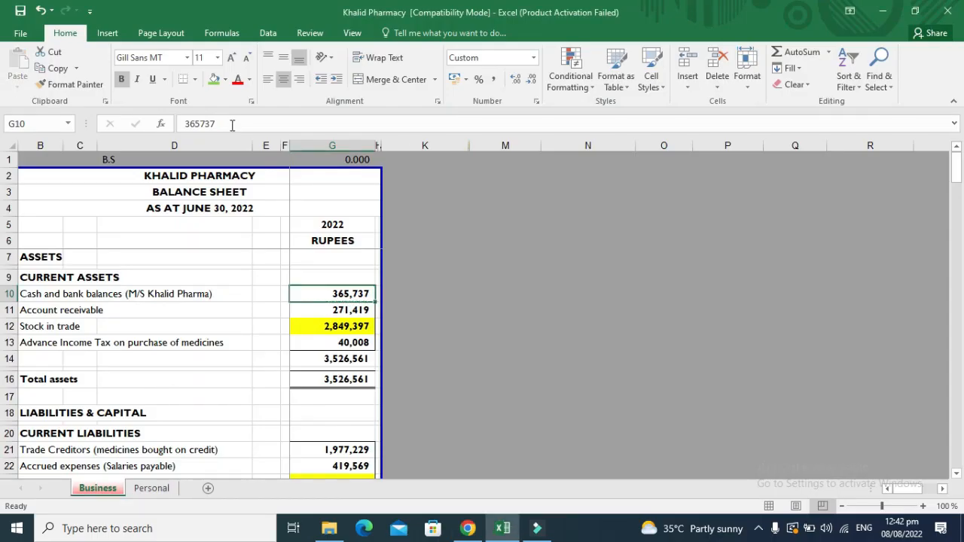
left_click(225, 79)
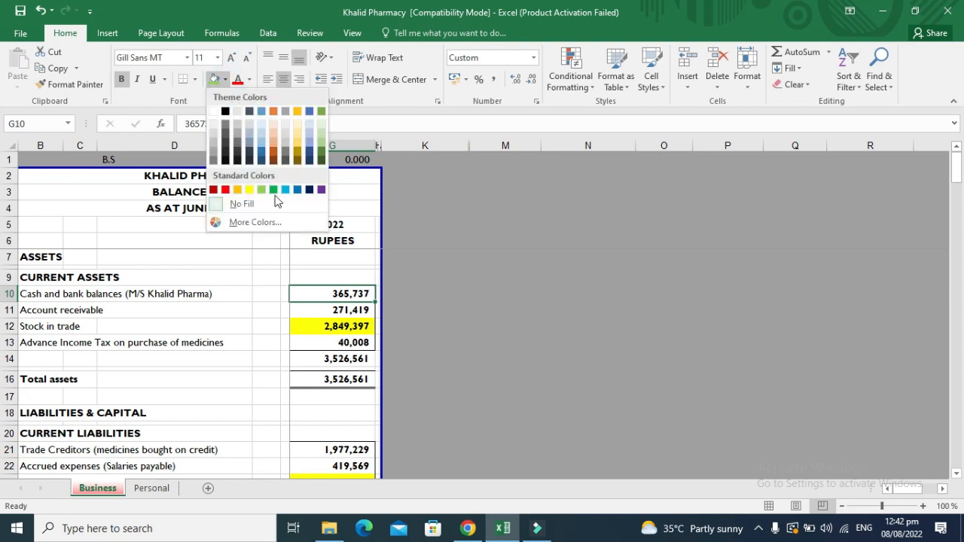
left_click(225, 189)
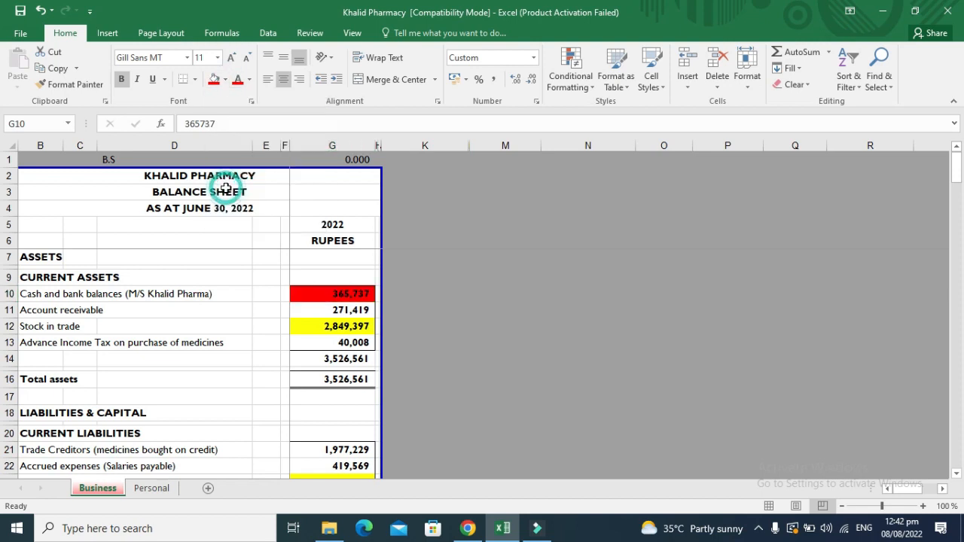
Copy the 271,419 account receivable into Advances / Deposits / Prepayments (3312).
key("Down")
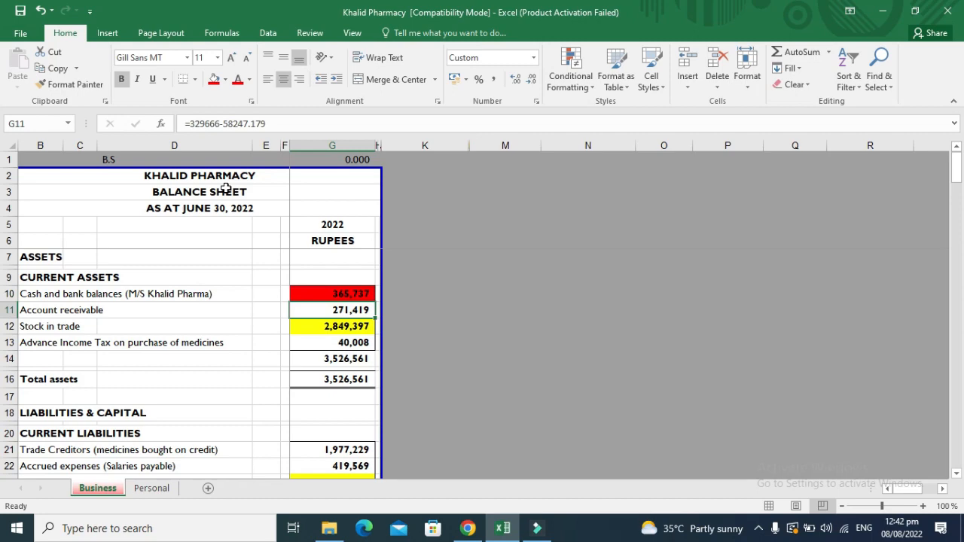
key("ctrl+c")
key("alt+Tab")
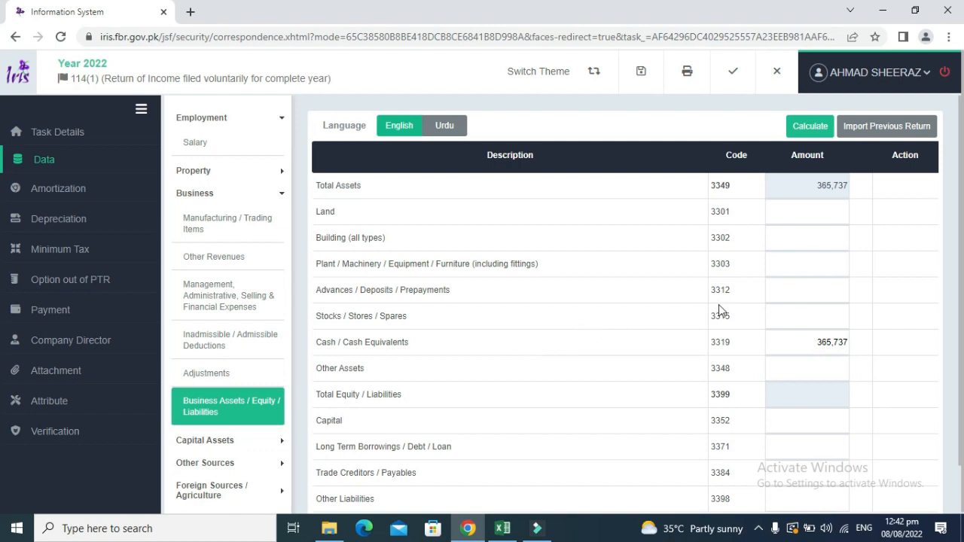
key("alt+Tab")
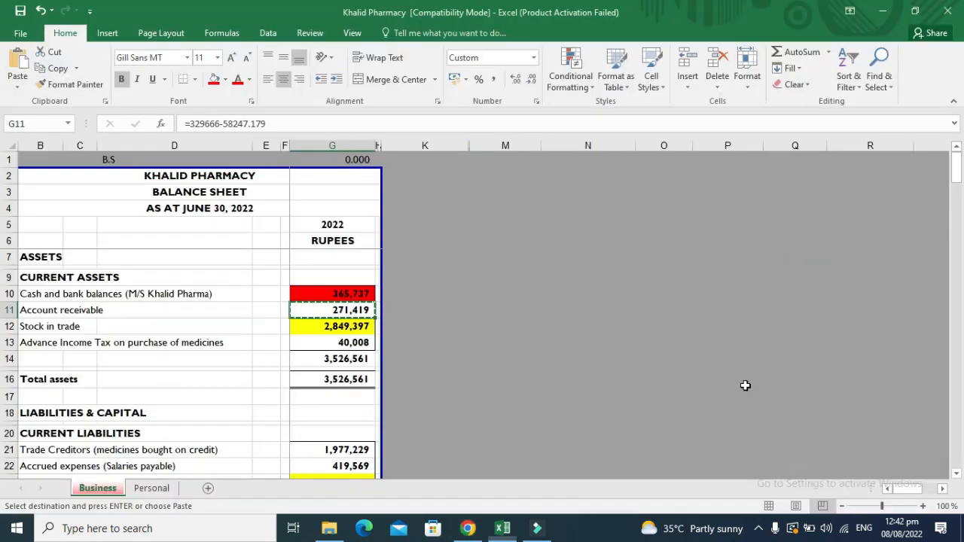
key("alt+Tab")
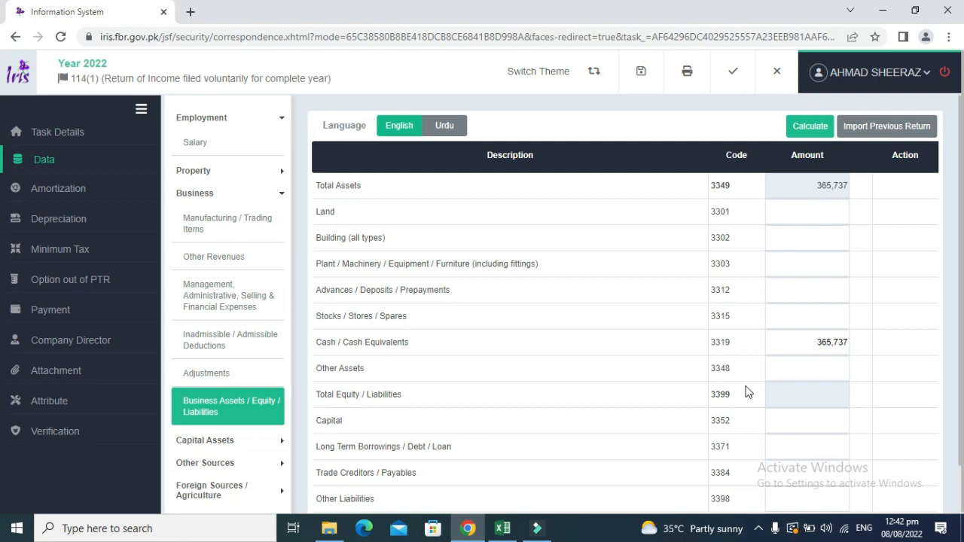
key("alt+Tab")
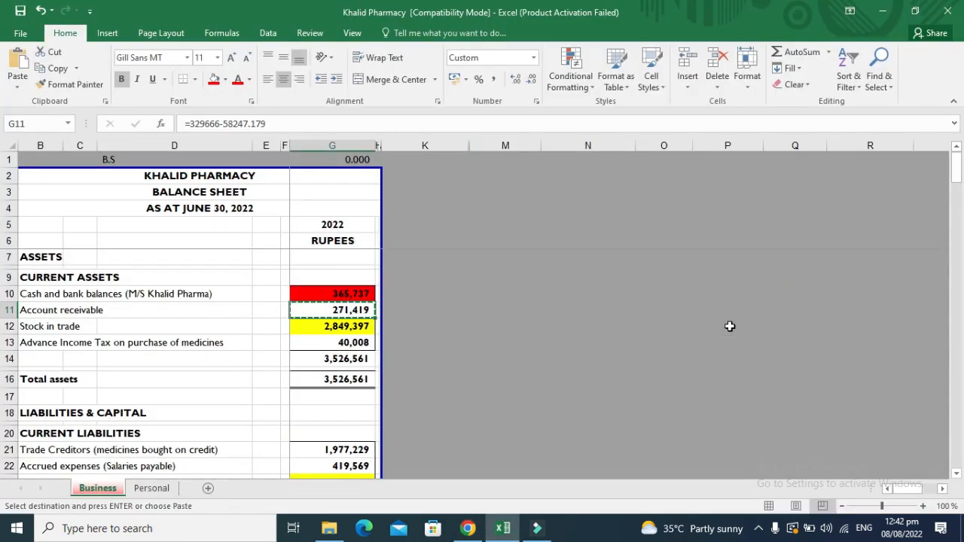
key("alt+Tab")
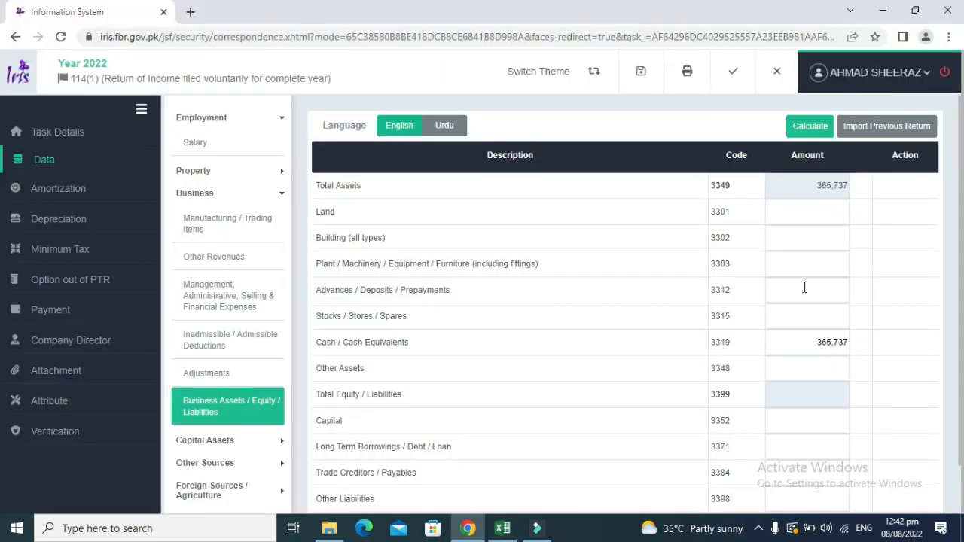
left_click(804, 287)
key("ctrl+v")
Move the 271,419 from Advances / Deposits / Prepayments to Other Assets and recalculate.
left_click(811, 126)
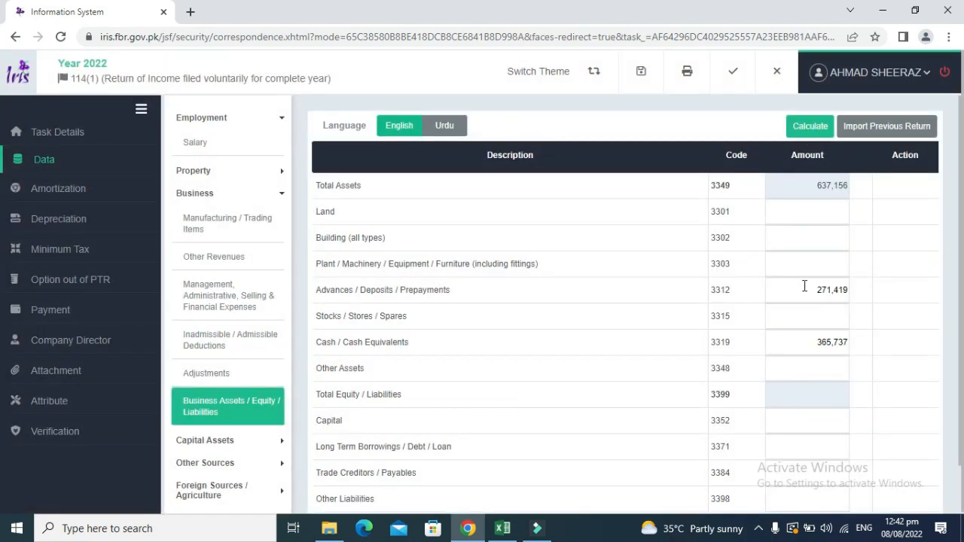
double_click(806, 287)
left_click(821, 367)
key("ctrl+v")
left_click(815, 132)
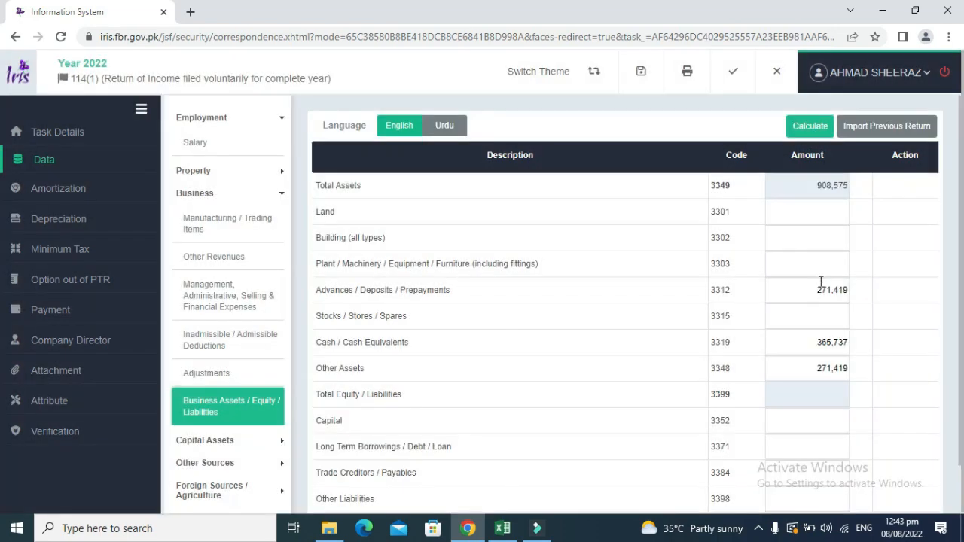
double_click(822, 290)
key("BackSpace")
left_click(805, 138)
Mark account receivable red and enter 40,008 advance tax under Advances / Deposits / Prepayments, totalling 677,164.
key("alt+Tab")
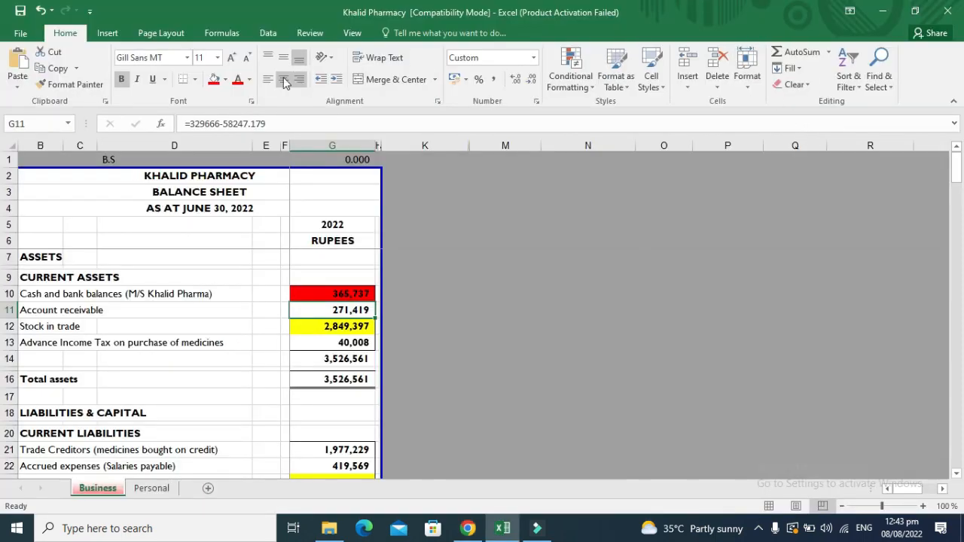
left_click(214, 80)
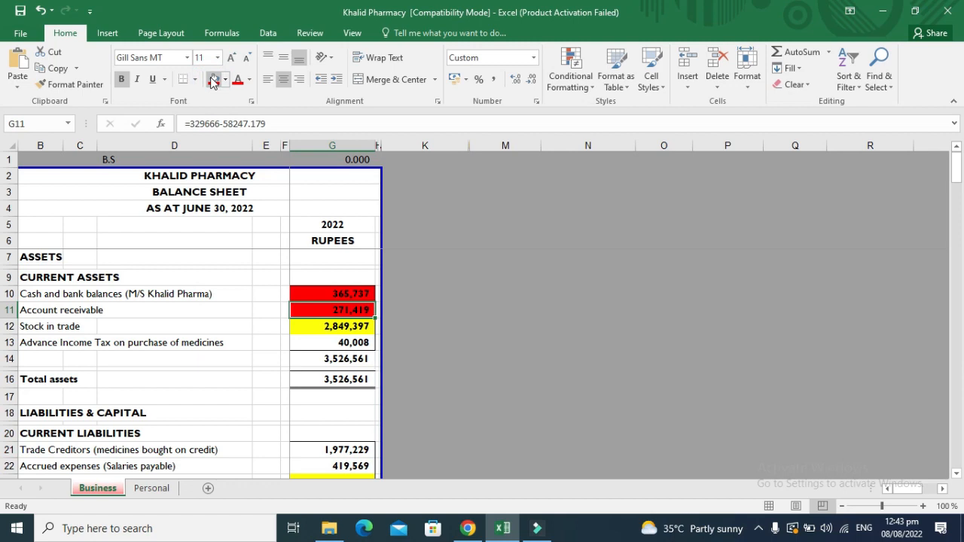
key("Down")
key("Down")
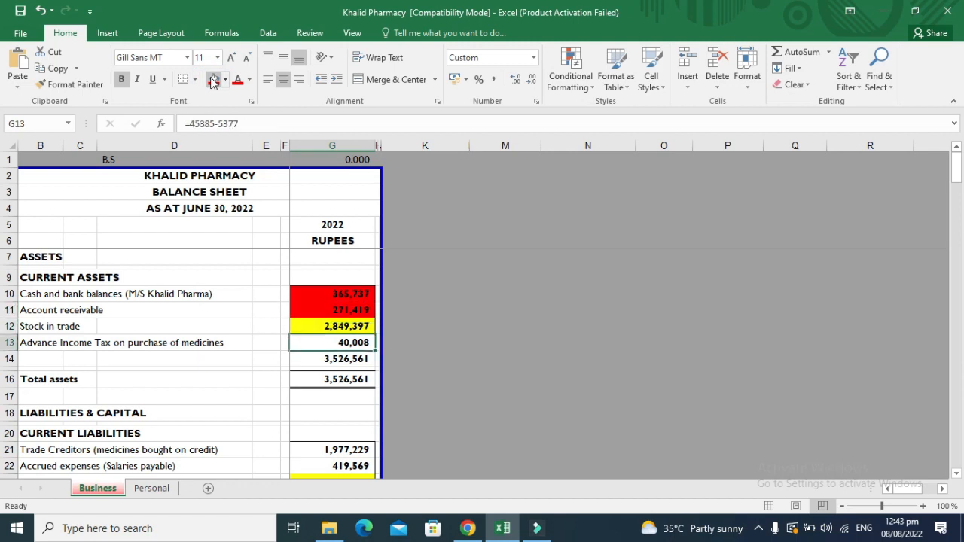
key("ctrl+c")
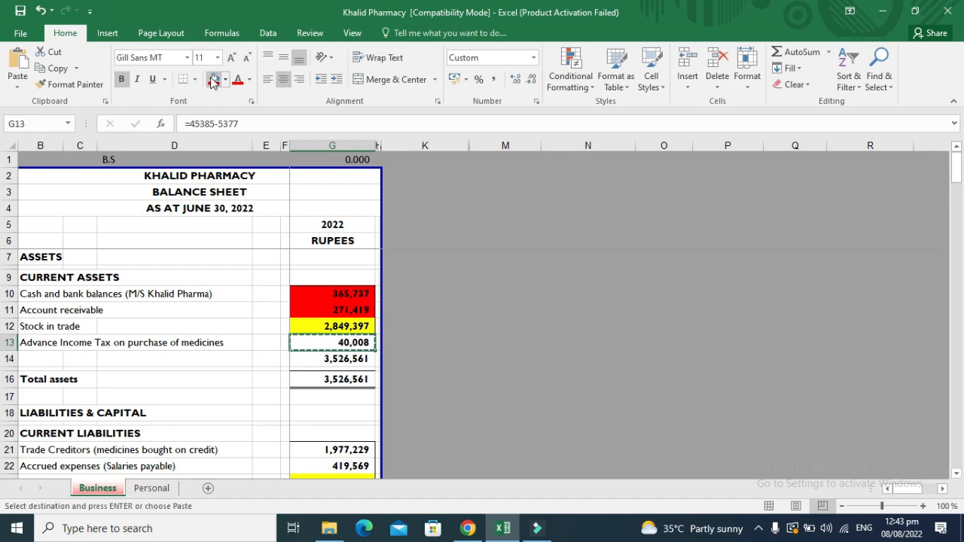
key("alt+Tab")
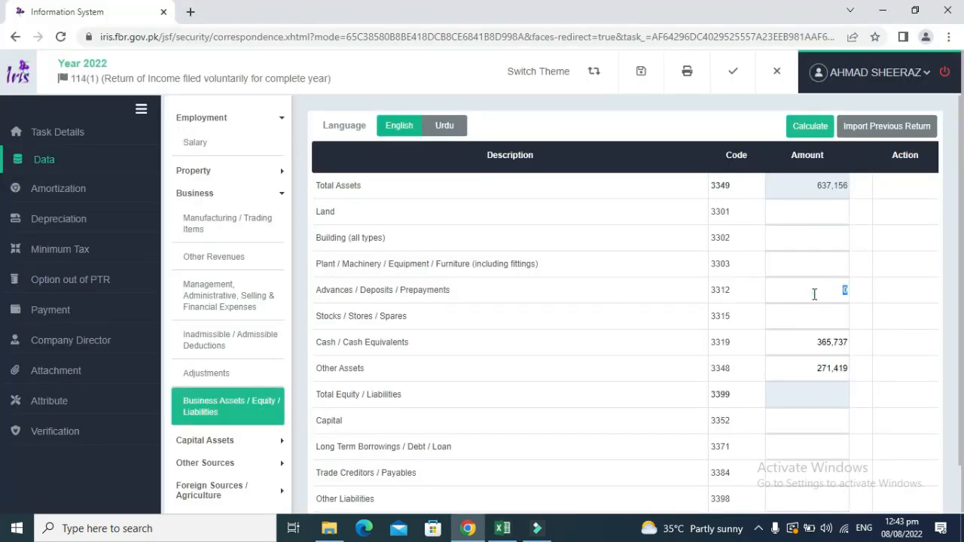
key("ctrl+v")
left_click(811, 128)
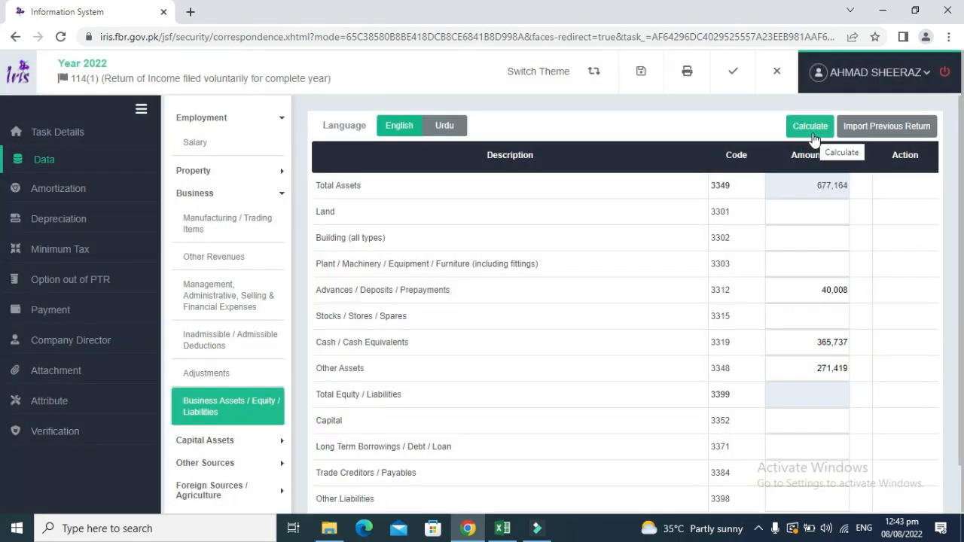
key("alt+Tab")
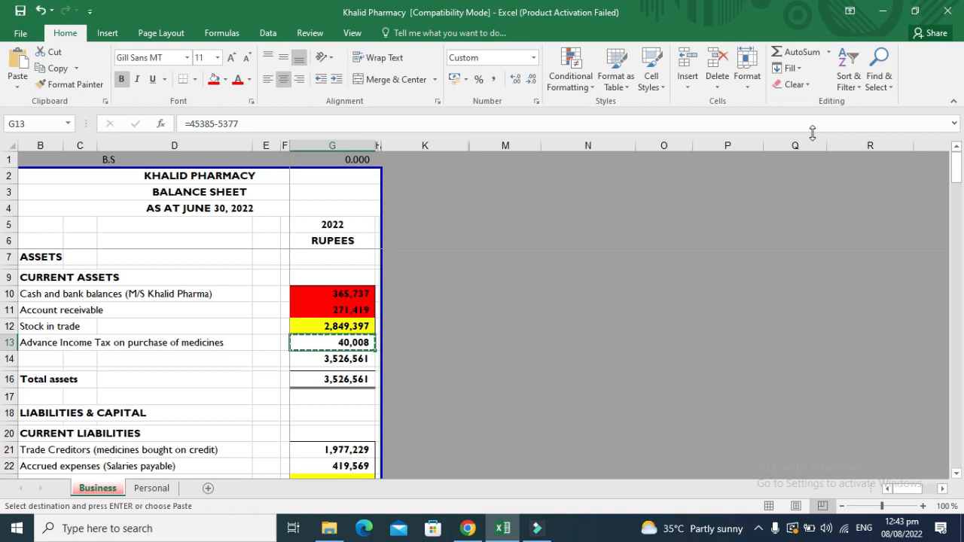
Shade the advance income tax cell red and locate the stock in trade figure in G12.
left_click(215, 80)
key("Up")
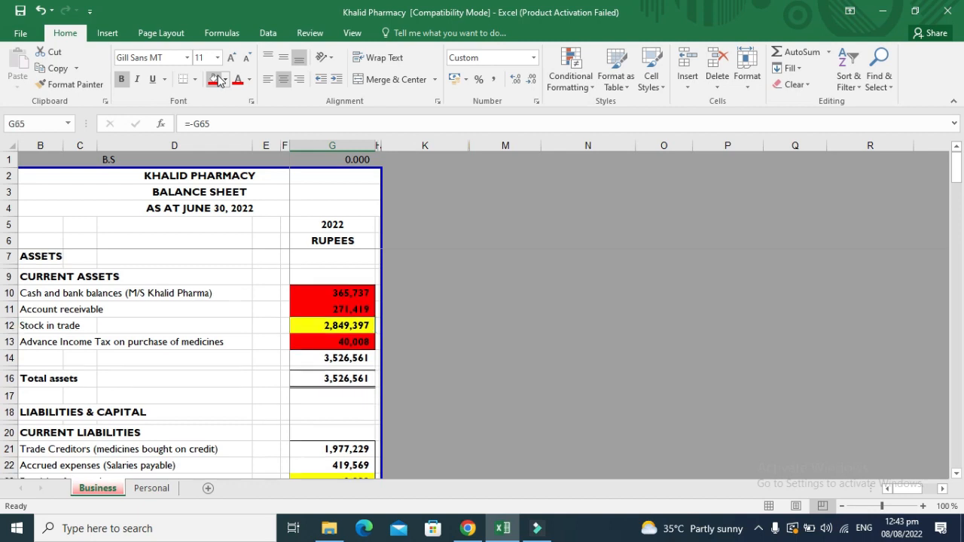
key("ctrl+bracketleft")
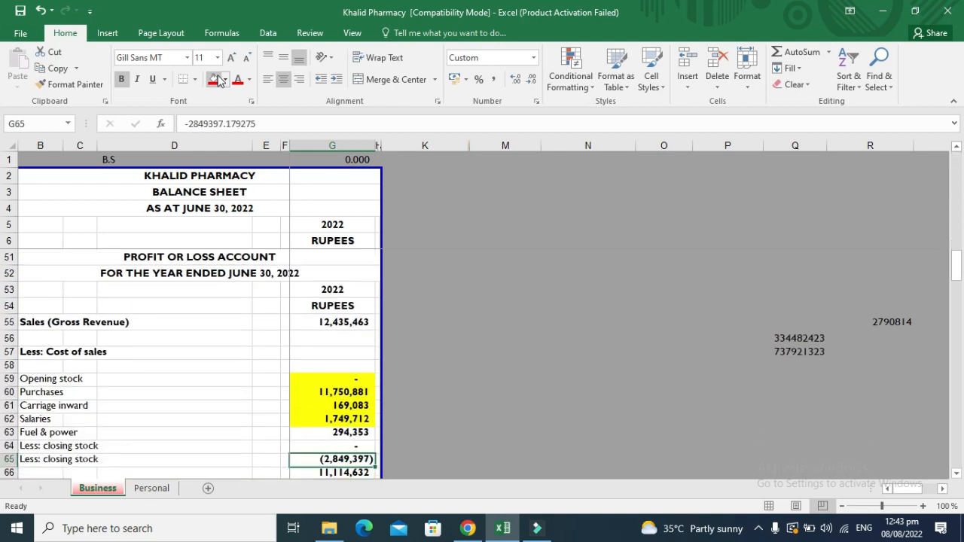
key("Up")
key("Up")
key("Up")
key("Up")
key("Up")
key("Up")
key("Up")
key("Up")
key("Up")
key("Up")
key("Up")
key("Up")
key("Up")
key("Up")
key("Up")
key("Up")
key("Up")
key("Up")
key("Up")
key("Up")
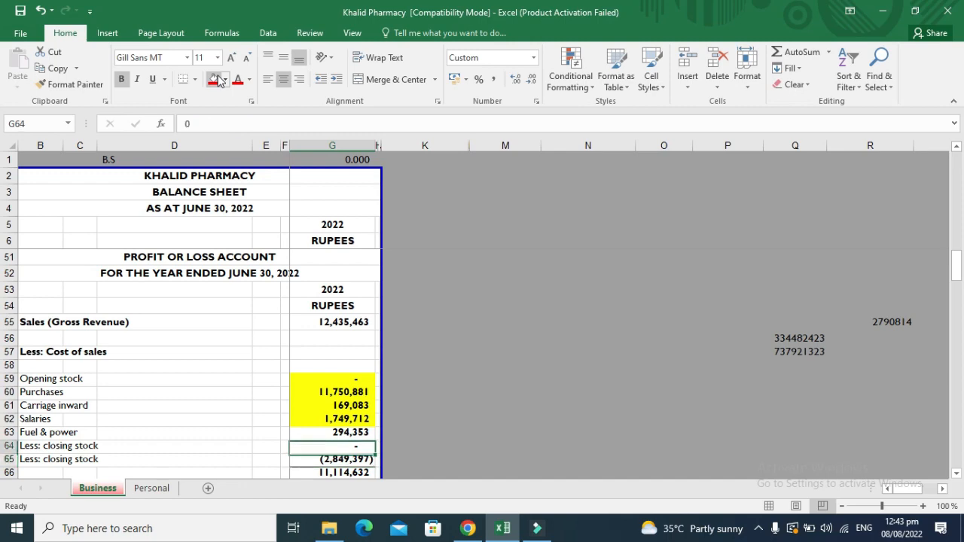
key("Up")
key("Up")
key("Up")
key("Up")
key("Up")
key("Up")
key("Up")
key("Up")
key("Up")
key("Up")
key("Up")
key("Up")
key("Up")
key("Up")
key("Up")
key("Up")
key("Up")
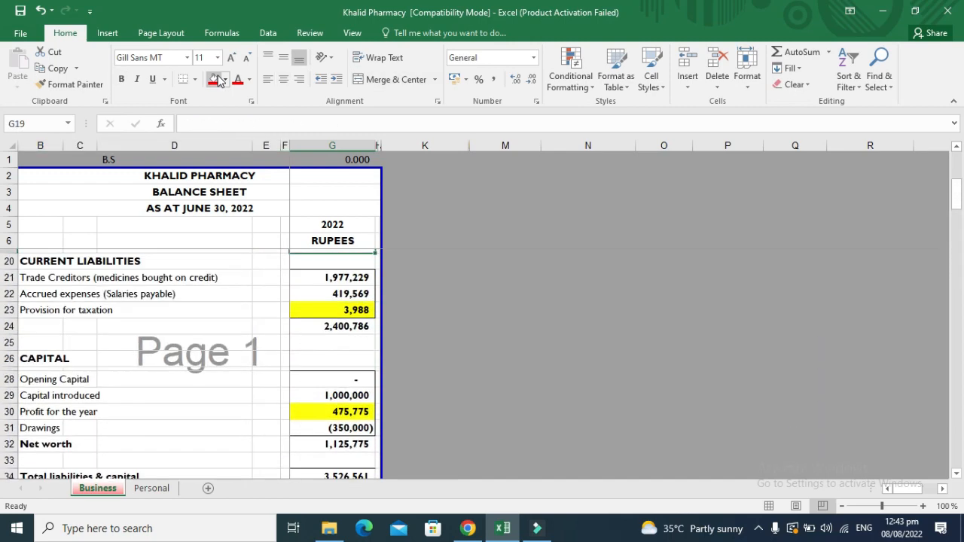
key("Down")
key("Down")
key("Down")
key("Down")
key("Down")
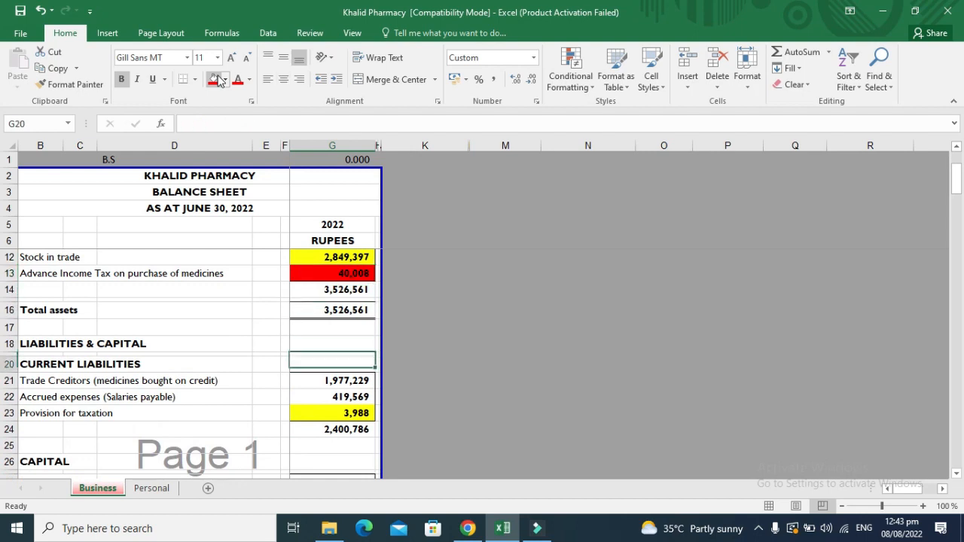
key("Up")
key("Up")
key("Up")
key("Up")
key("Up")
key("Down")
key("Up")
key("Up")
key("Up")
key("Up")
key("Up")
key("Up")
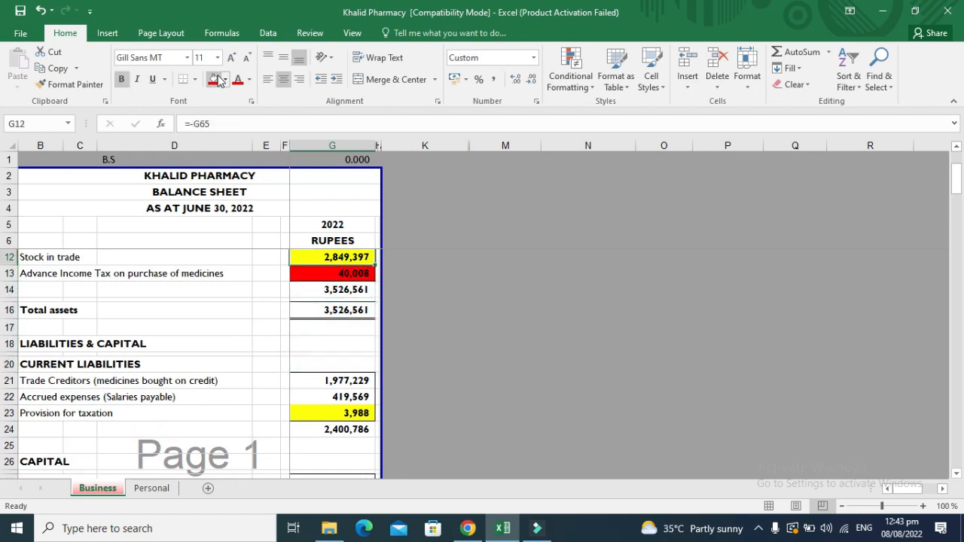
key("Down")
key("Down")
key("Down")
key("Down")
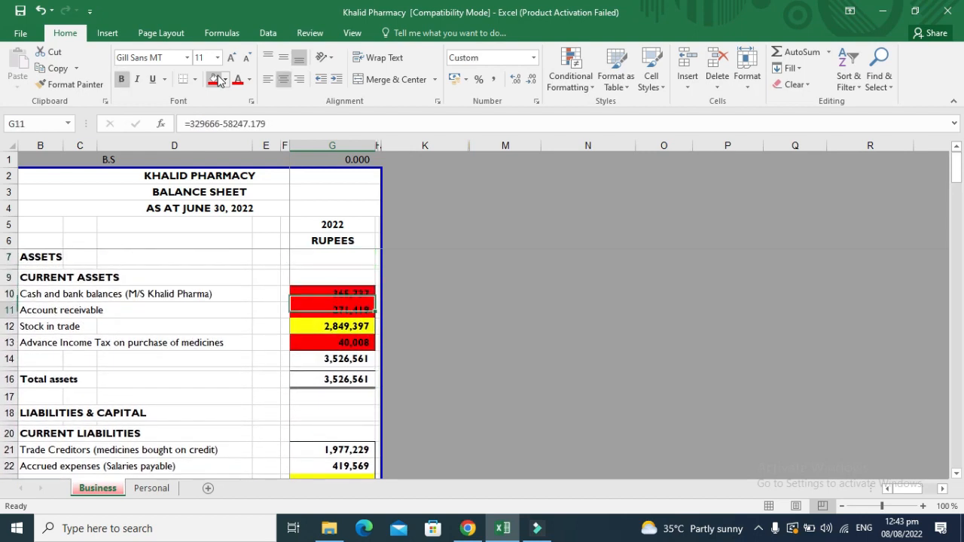
Enter 2,849,397 under Stocks / Stores / Spares (3315), recalculating Total Assets to 3,526,561.
key("ctrl+c")
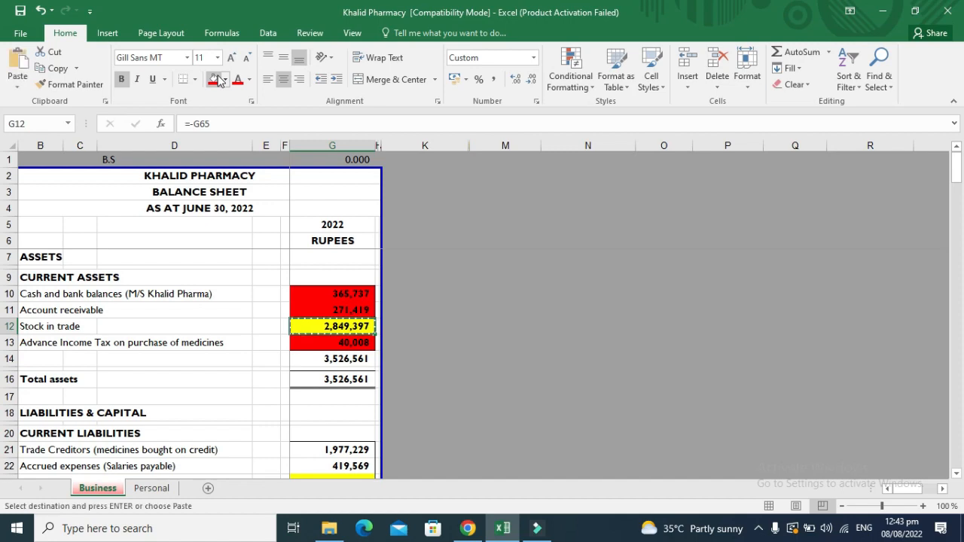
key("alt+Tab")
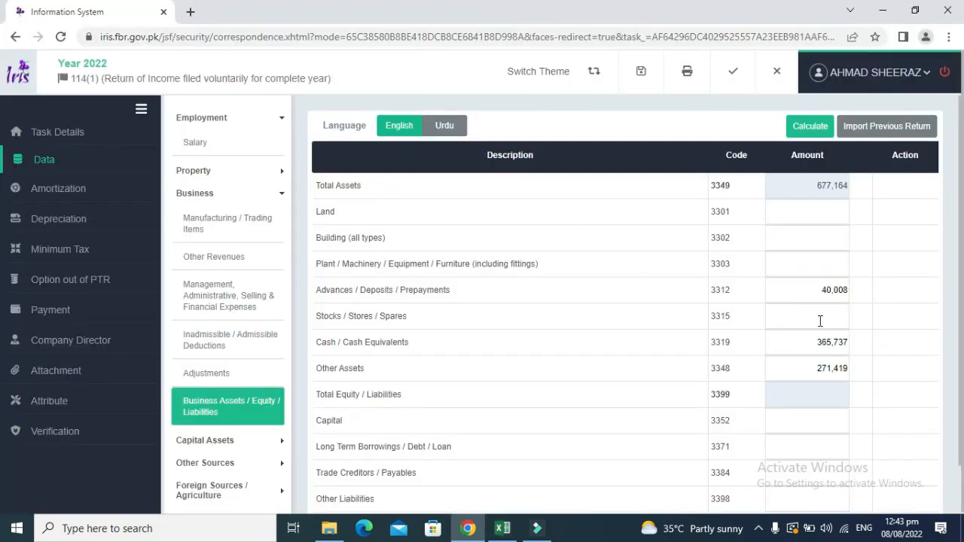
left_click(827, 321)
key("ctrl+v")
left_click(810, 127)
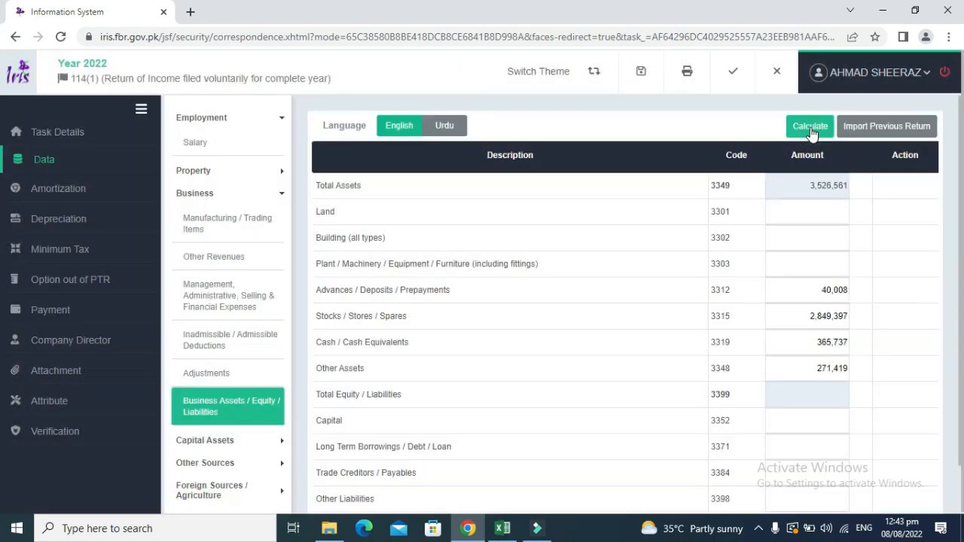
left_click(812, 132)
Fill Excel's total assets G16 red, confirm it matches IRIS, and review the liabilities figures.
key("alt+Tab")
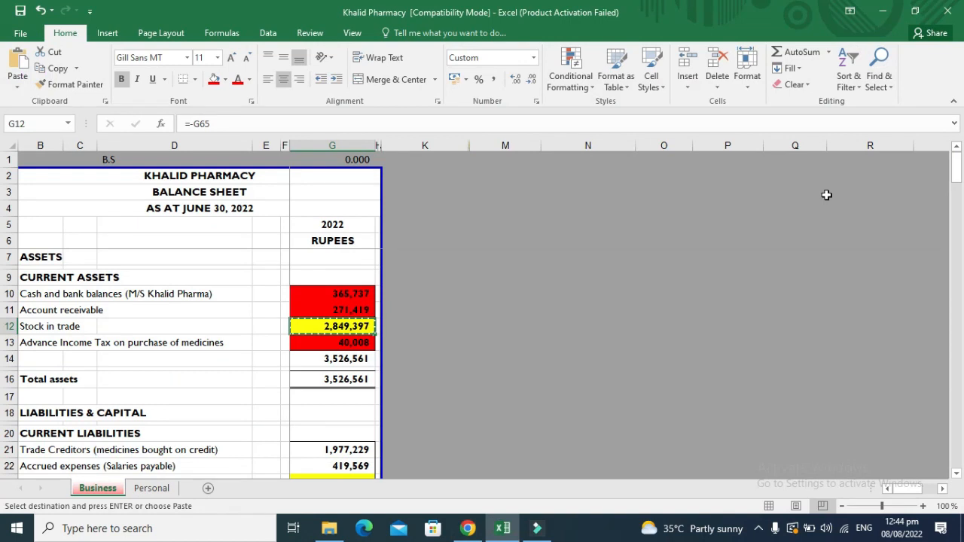
key("Down")
key("Down")
key("Down")
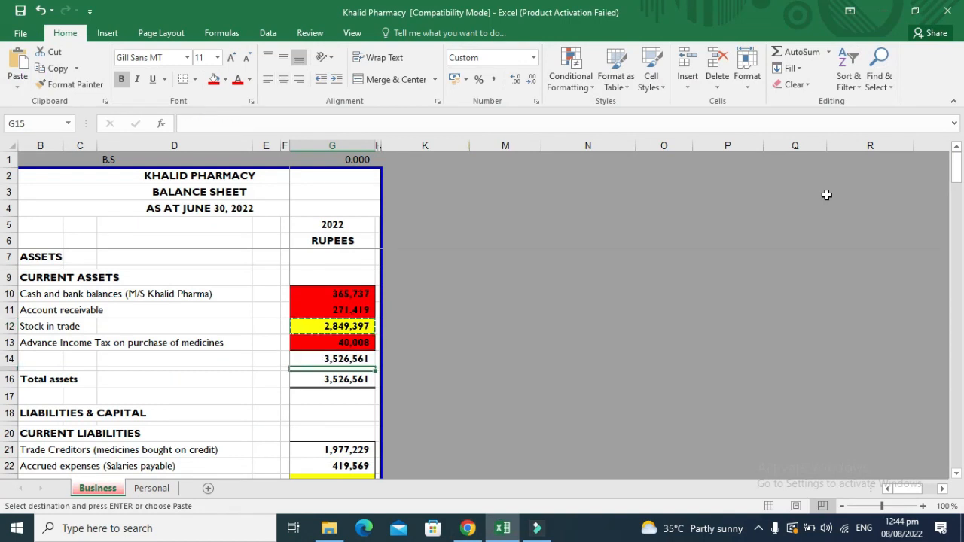
key("Down")
key("Escape")
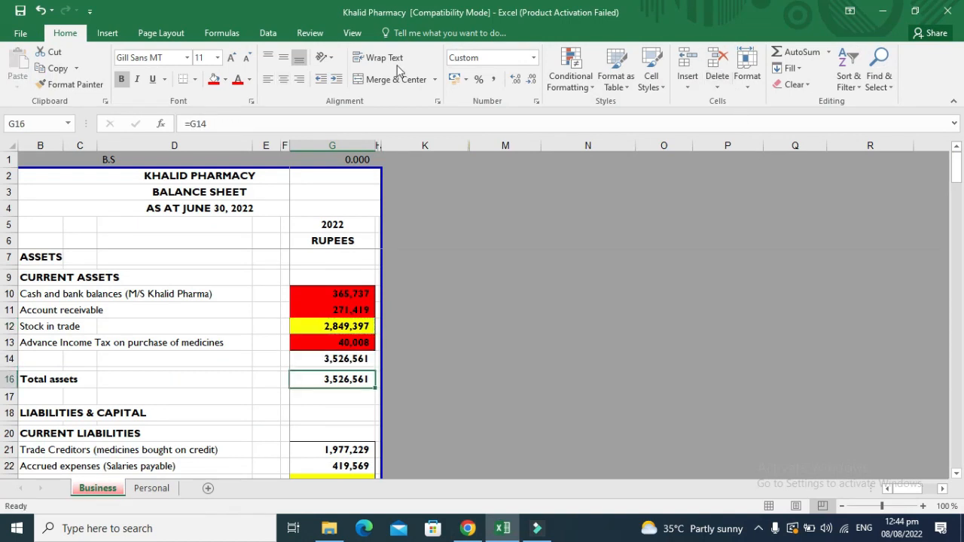
left_click(214, 81)
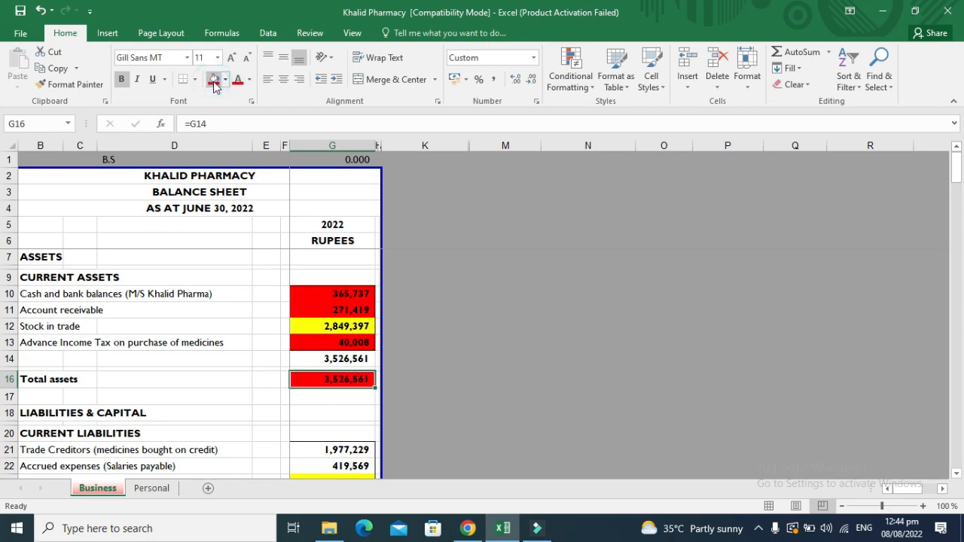
left_click(214, 82)
key("alt+Tab")
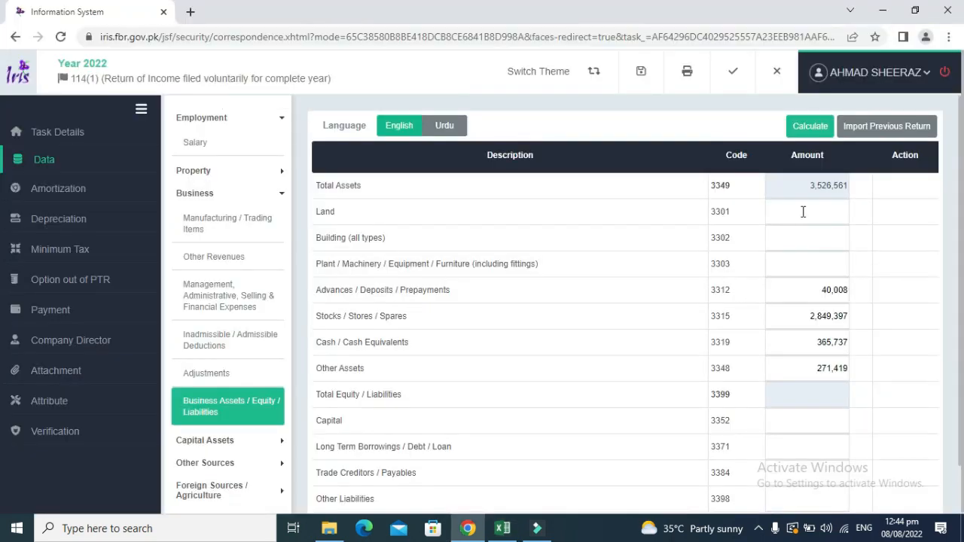
scroll(963, 348, "down", 1)
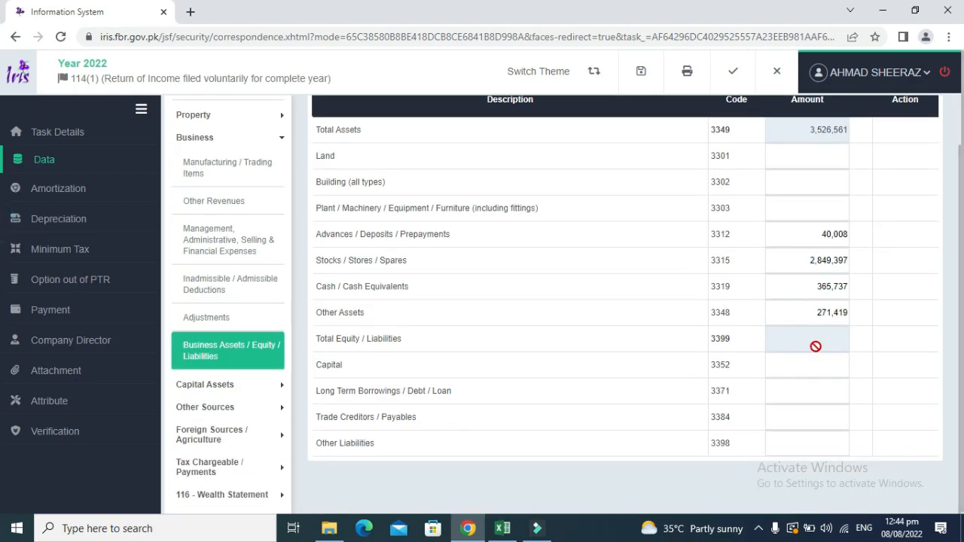
key("alt+Tab")
key("Down")
key("Down")
key("Down")
key("Down")
key("Down")
key("Down")
key("Down")
key("Down")
key("Down")
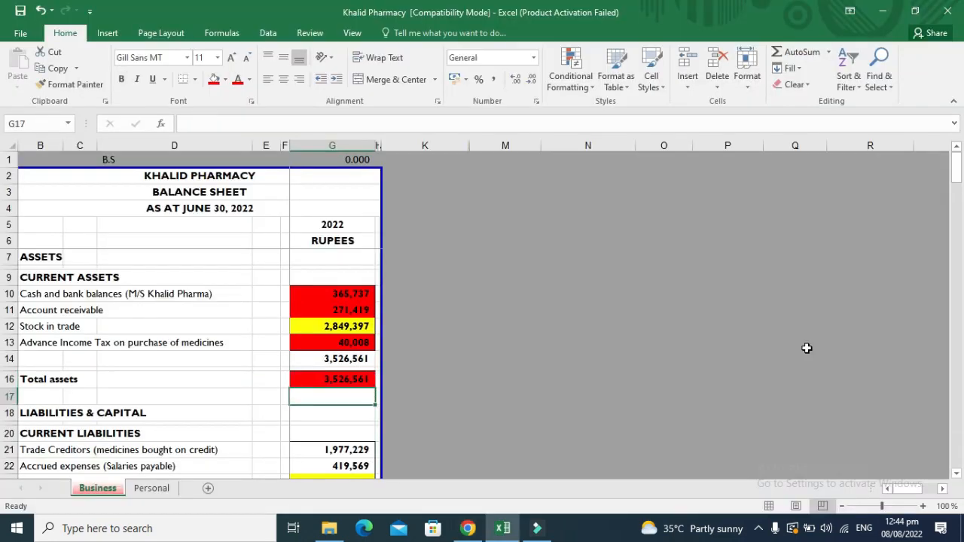
key("Up")
key("Up")
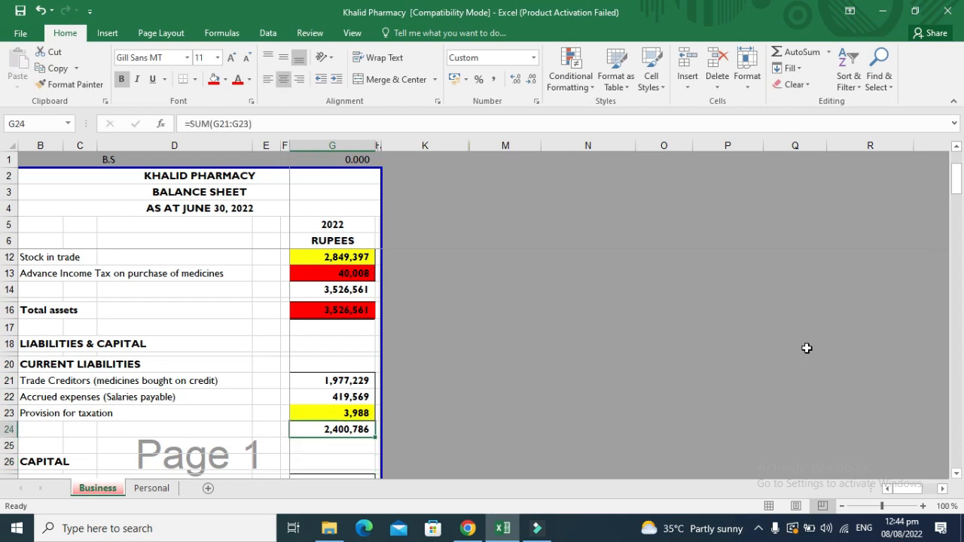
key("Up")
key("Up")
Review the capital figures in column G, tracing profit for the year to net profit in G89.
key("Down")
key("Down")
key("Down")
key("Down")
key("Down")
key("Down")
key("Down")
key("Down")
key("Down")
key("Down")
key("Down")
key("Down")
key("Down")
key("Down")
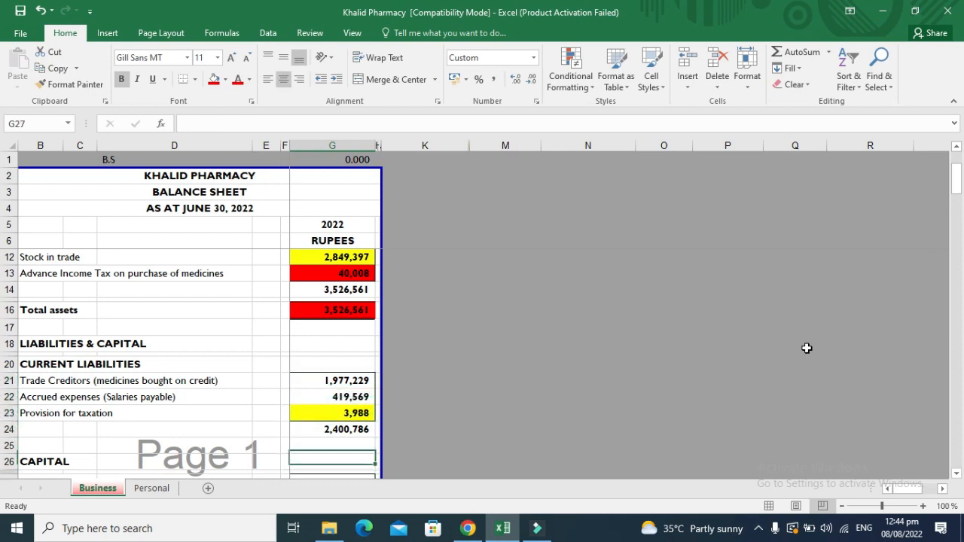
key("Up")
key("Up")
key("Up")
key("Up")
key("Up")
key("Up")
key("Up")
key("Up")
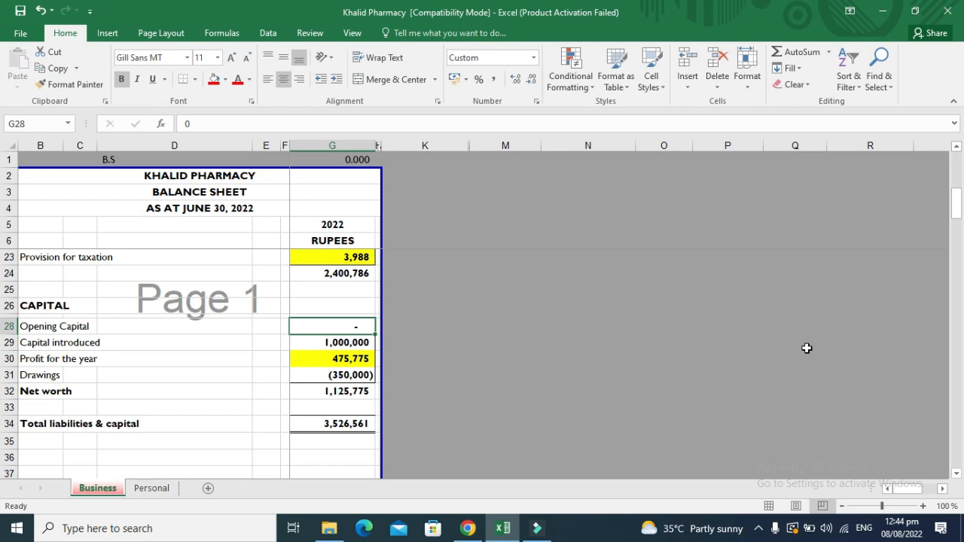
key("Down")
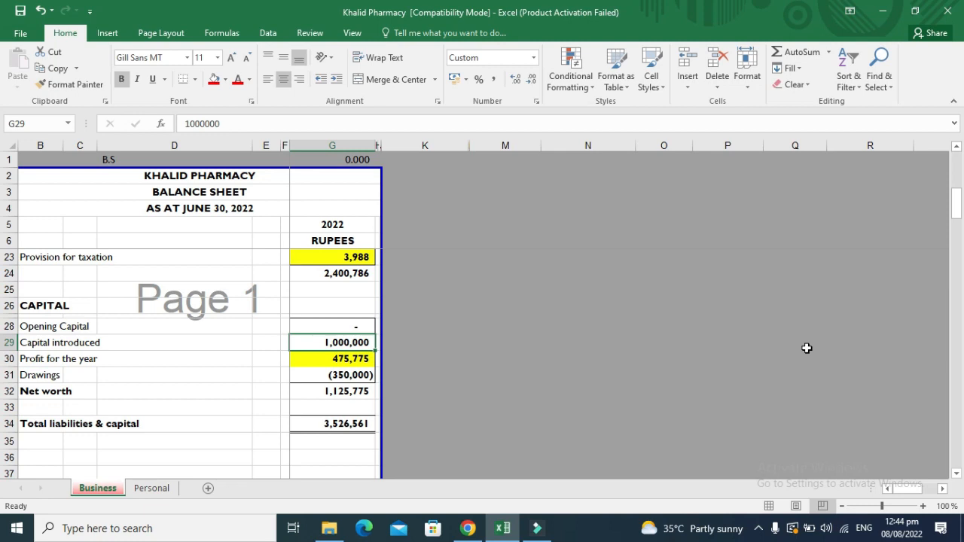
key("Down")
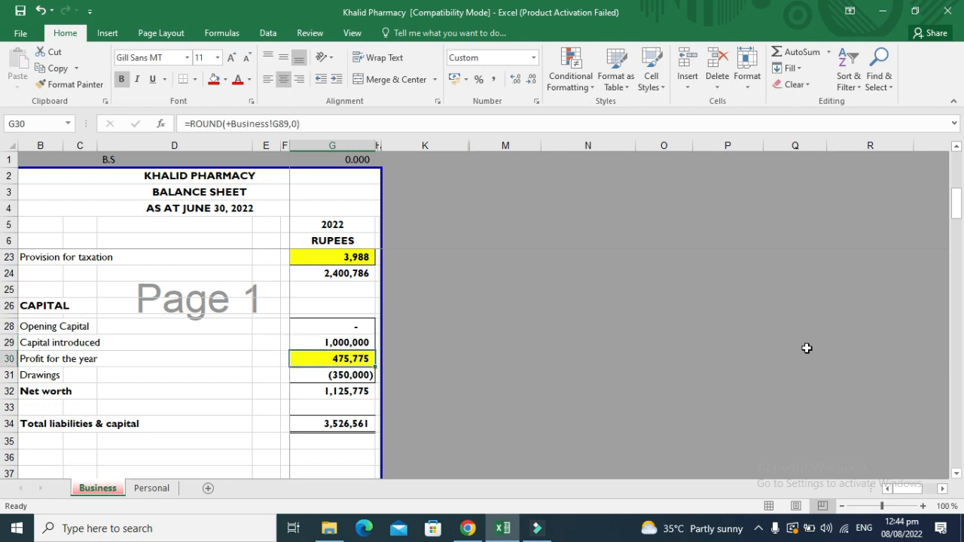
key("ctrl+bracketleft")
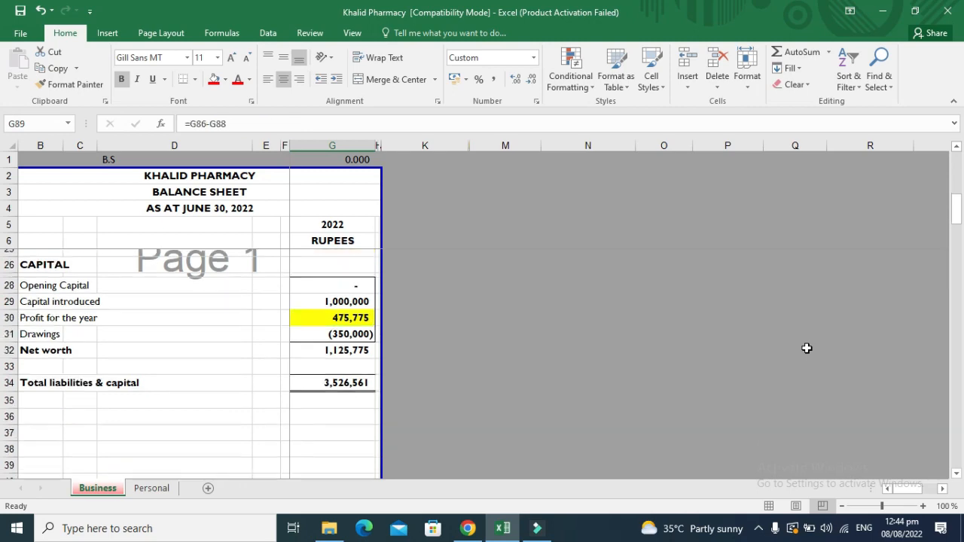
key("Up")
key("Up")
key("Up")
key("Up")
key("Up")
key("Up")
key("Up")
key("Up")
key("Up")
key("Up")
key("Up")
key("Up")
key("Up")
key("Up")
key("Up")
key("Up")
key("Up")
key("Up")
key("Up")
key("Up")
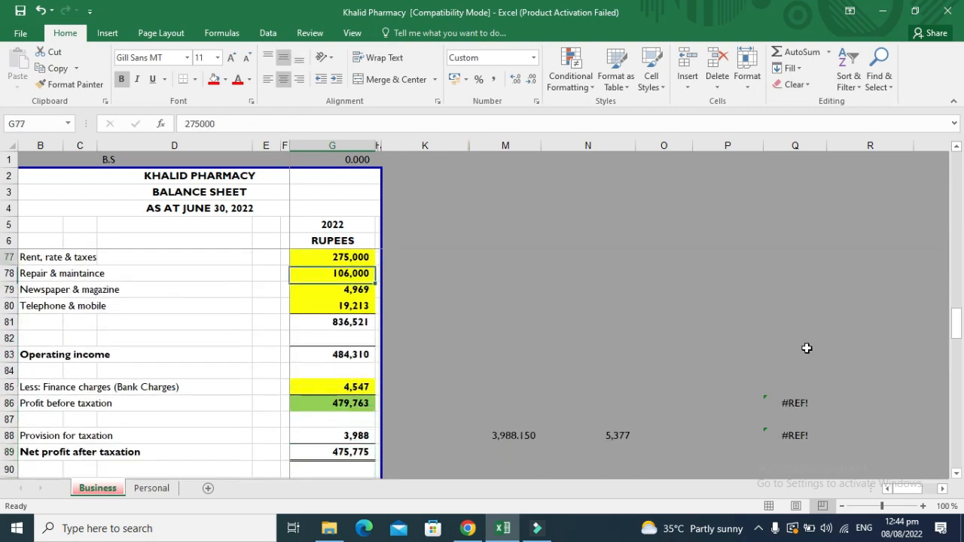
key("Up")
key("Up")
key("Up")
key("Up")
key("Up")
key("Up")
key("Up")
key("Up")
key("Up")
key("Up")
key("Up")
key("Up")
key("Up")
key("Up")
key("Up")
key("Up")
key("Up")
key("Up")
key("Up")
key("Up")
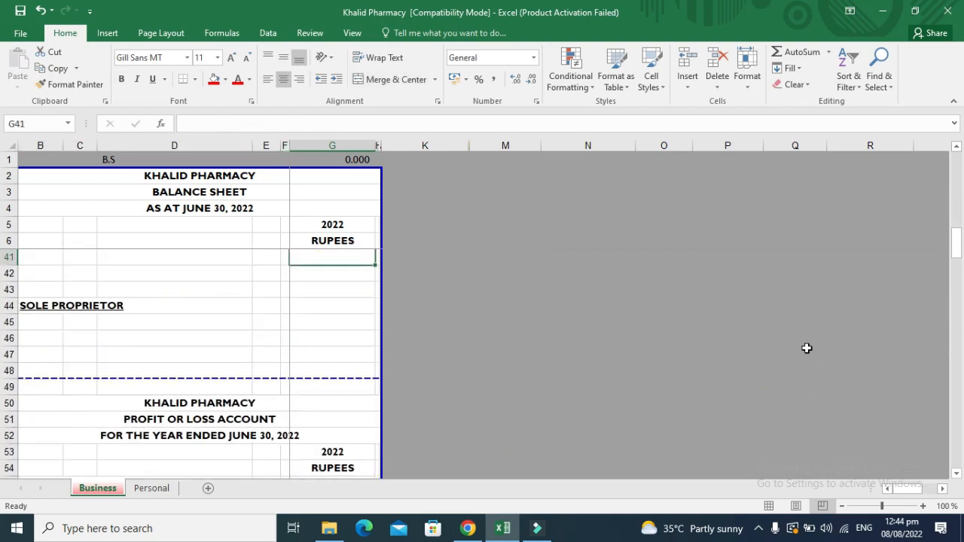
key("Down")
key("Down")
key("Down")
key("Down")
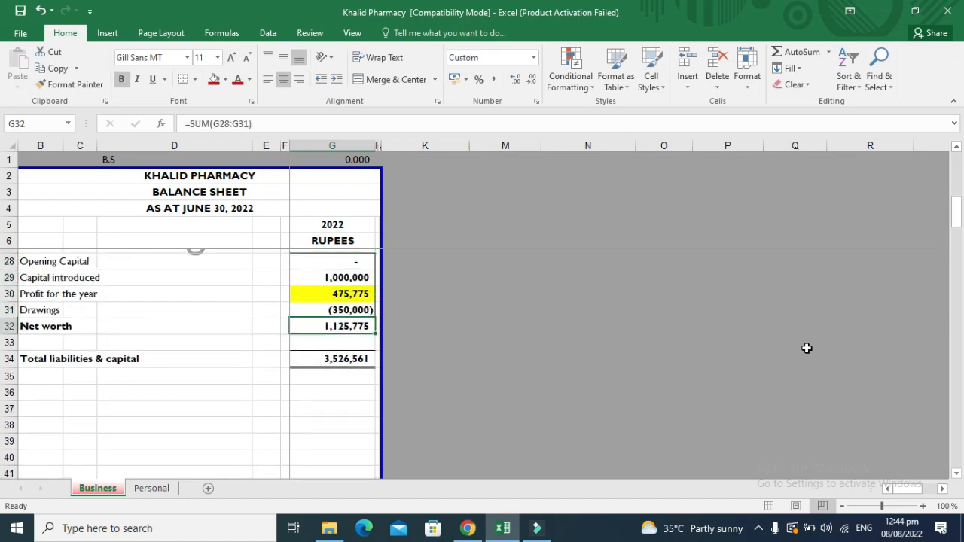
key("Up")
key("Down")
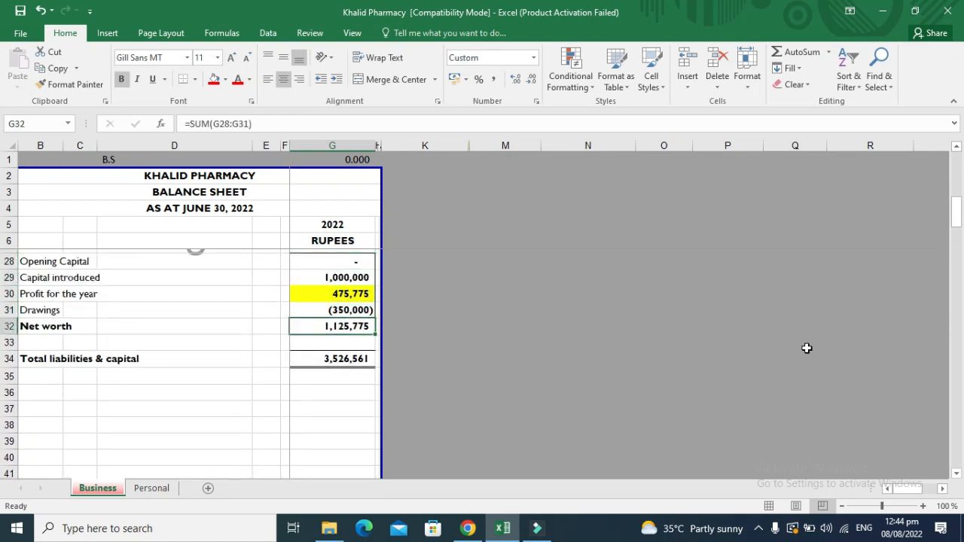
Relabel row 32's 'Net worth' as 'Net Capital'.
key("ctrl+c")
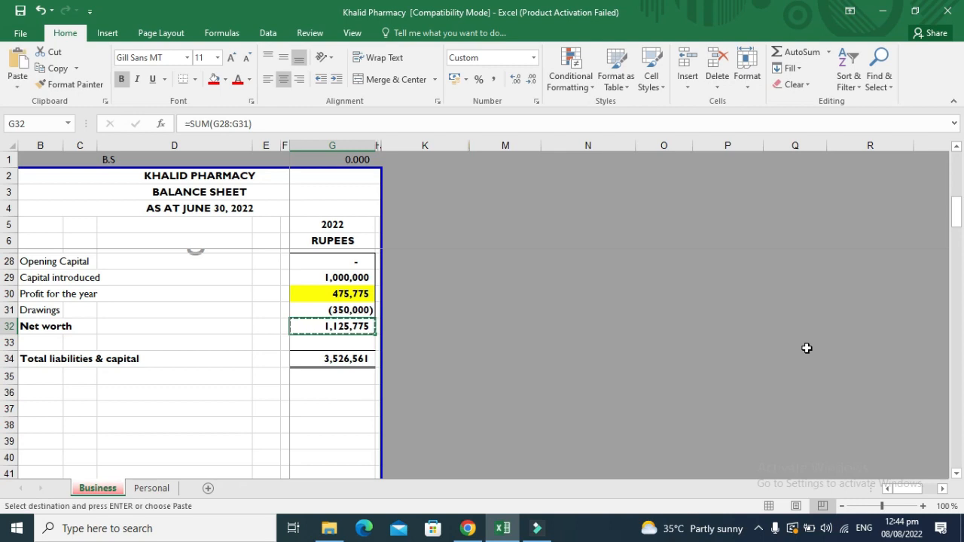
key("Escape")
key("Left")
key("Left")
key("Left")
key("Left")
key("Left")
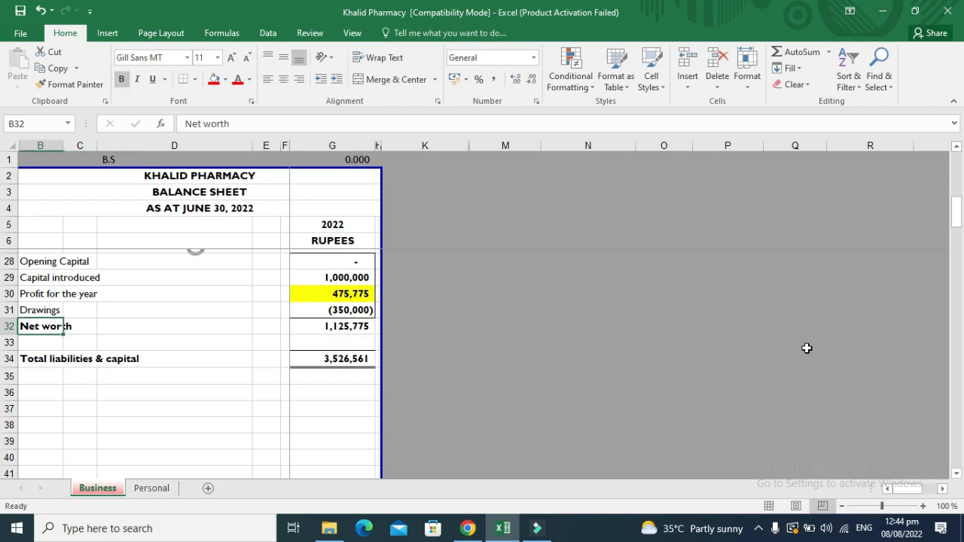
key("F2")
key("BackSpace")
key("BackSpace")
key("BackSpace")
key("BackSpace")
key("BackSpace")
key("BackSpace")
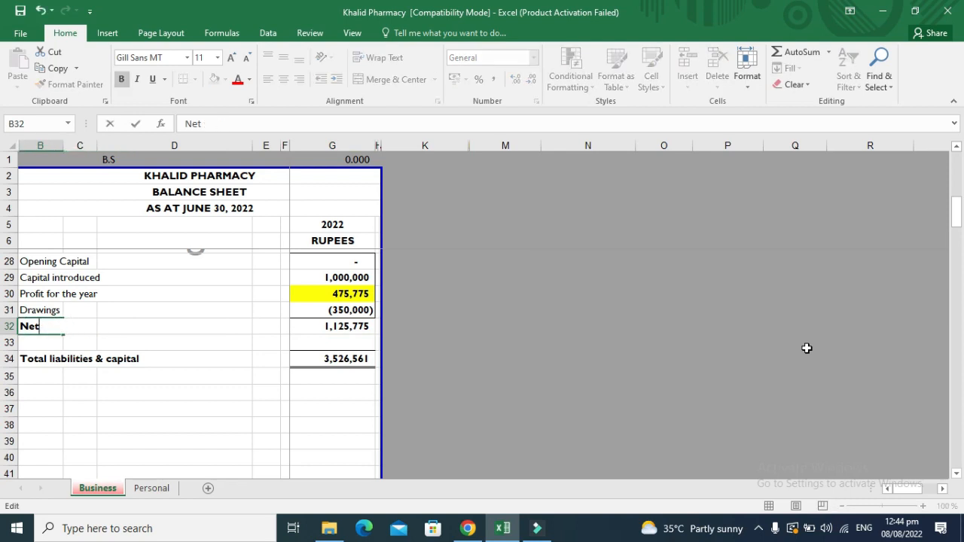
type("Capita")
key("Return")
Copy the 1,125,775 Net Capital total from G32 for the IRIS return.
key("Up")
key("Right")
key("Right")
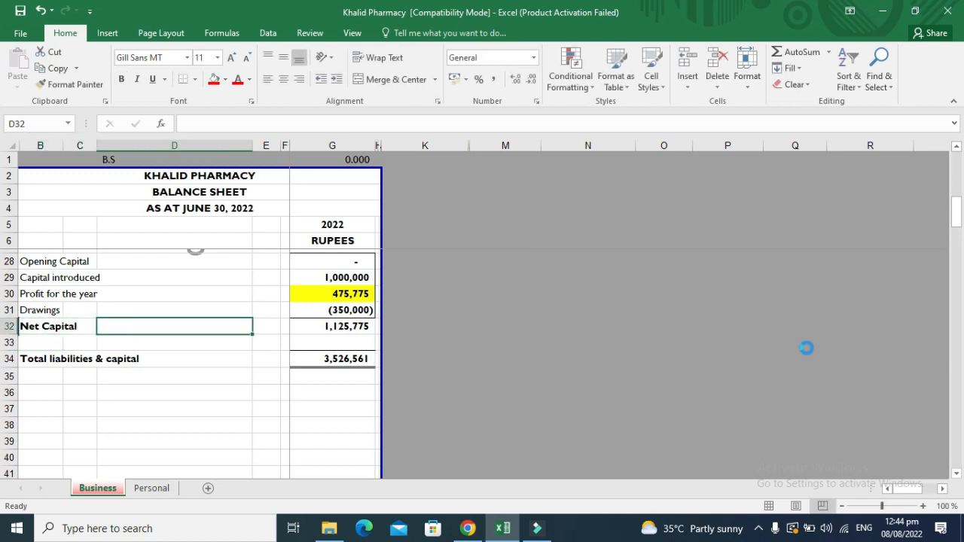
key("Right")
key("Right")
key("Right")
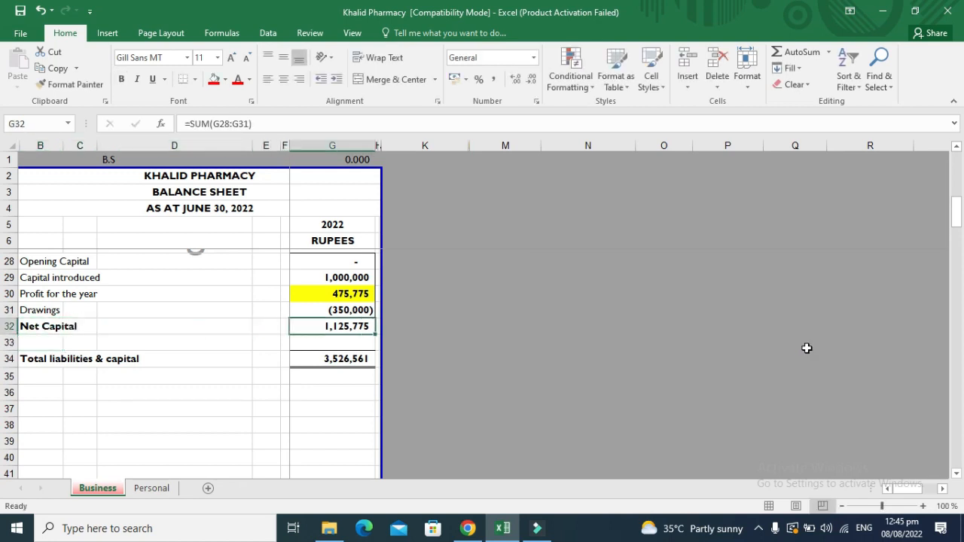
key("ctrl+c")
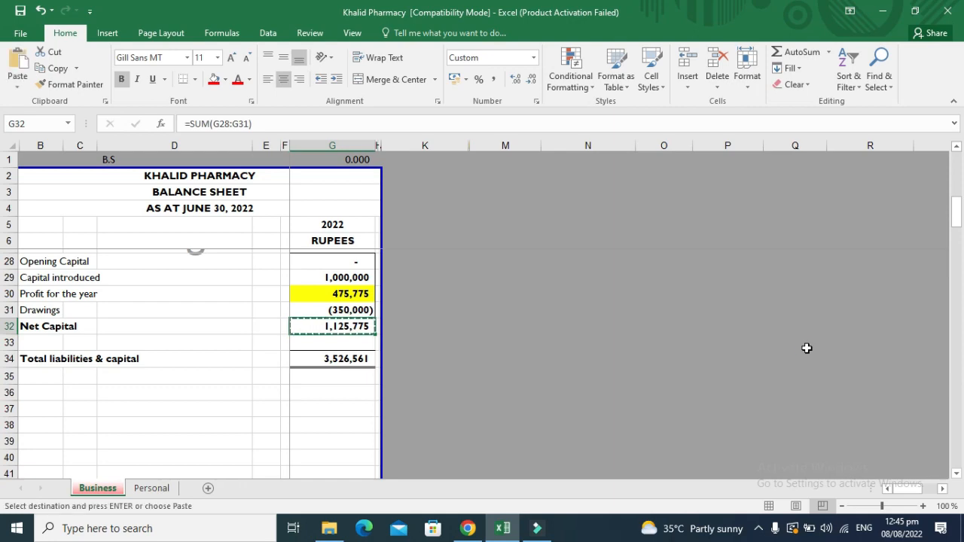
key("alt+Tab")
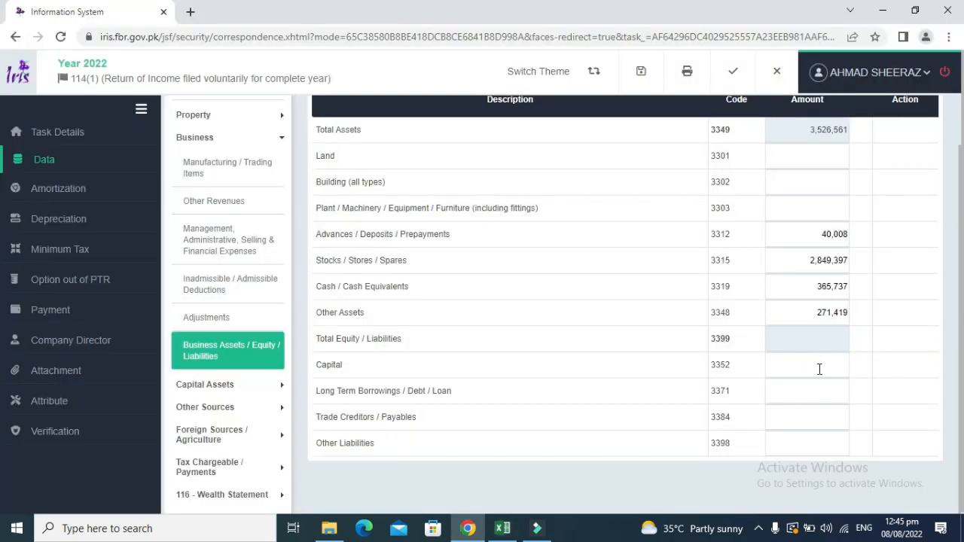
Paste 1,125,775 into IRIS Capital and mark the Excel Net Capital total red.
left_click(820, 369)
key("ctrl+v")
left_click(904, 276)
key("alt+Tab")
key("Escape")
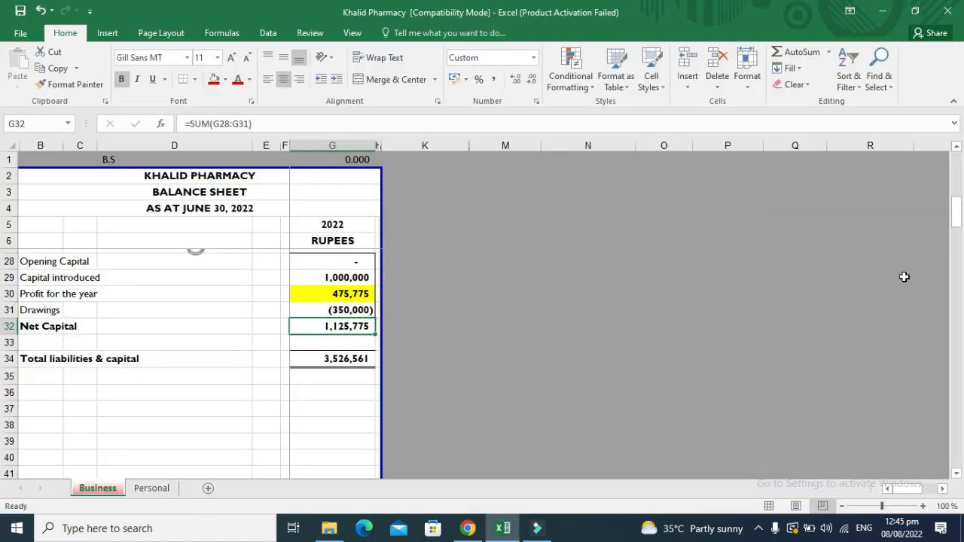
left_click(214, 79)
Enter 1,977,229 as Trade Creditors / Payables and mark that Excel total red.
key("Up")
key("Up")
key("Up")
key("Up")
key("Up")
key("Up")
key("Up")
key("Up")
key("Up")
key("Up")
key("Up")
key("Up")
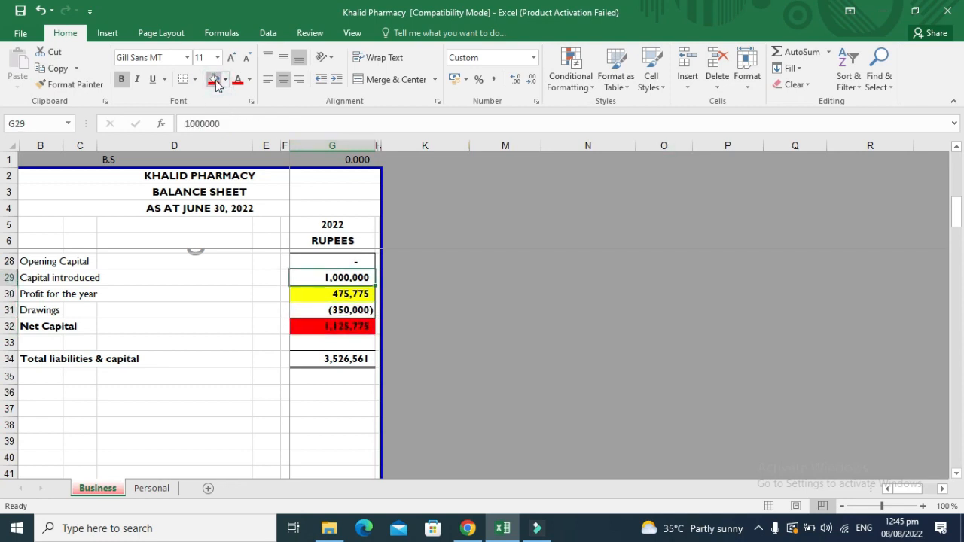
key("Up")
key("Up")
key("Up")
key("Down")
key("Down")
key("Down")
key("Down")
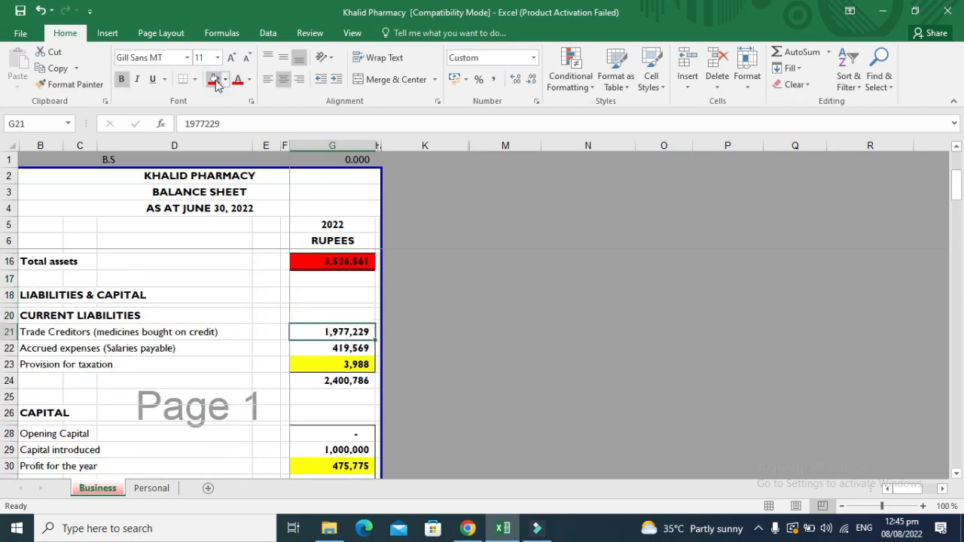
key("alt+Tab")
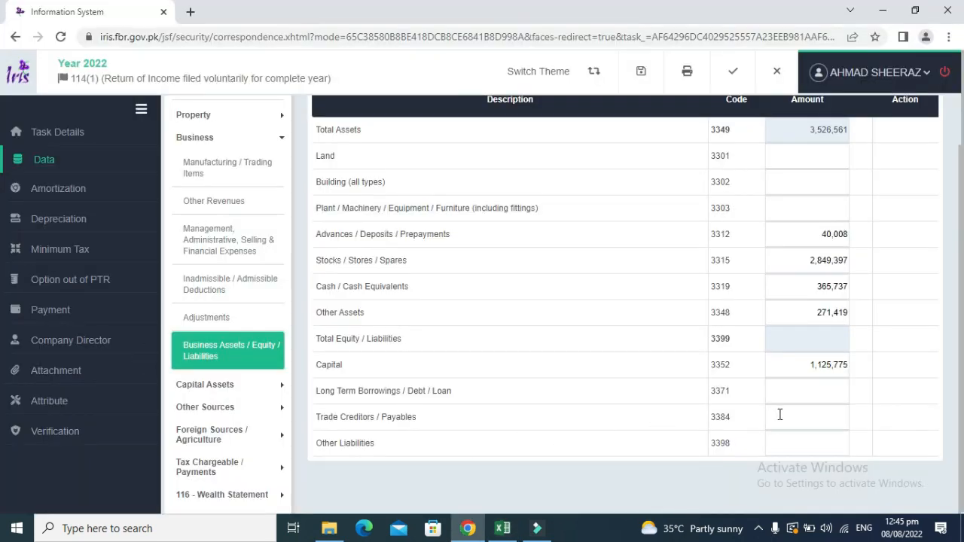
key("alt+Tab")
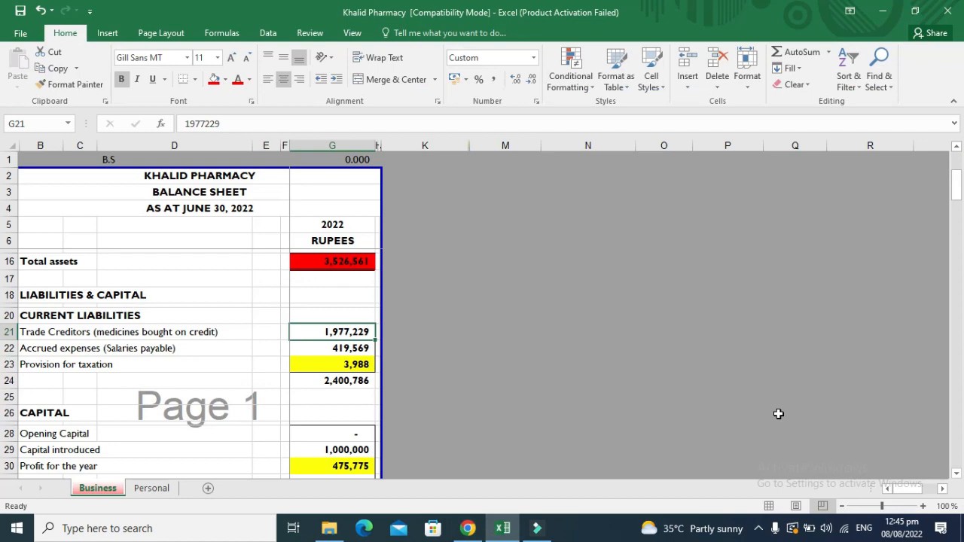
key("ctrl+c")
key("alt+Tab")
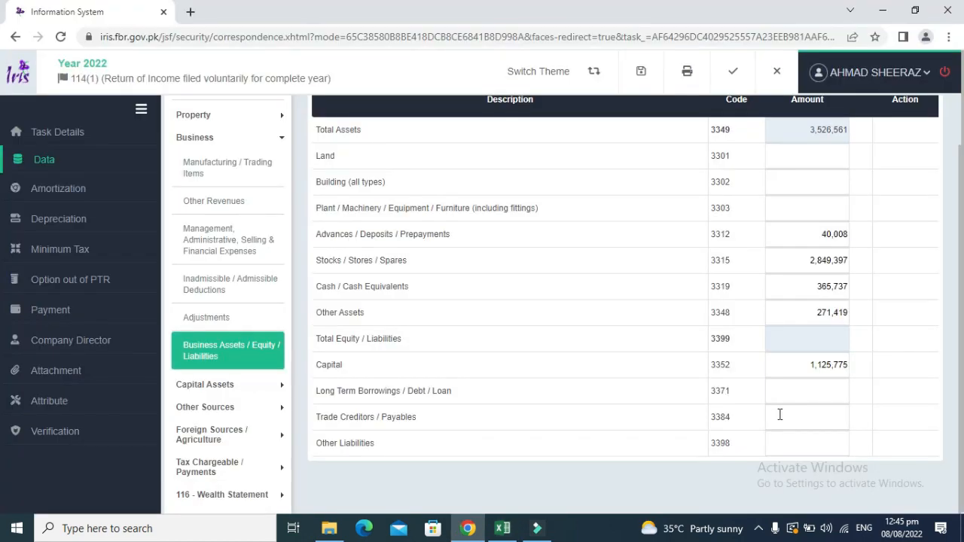
left_click(801, 425)
key("ctrl+v")
left_click(644, 404)
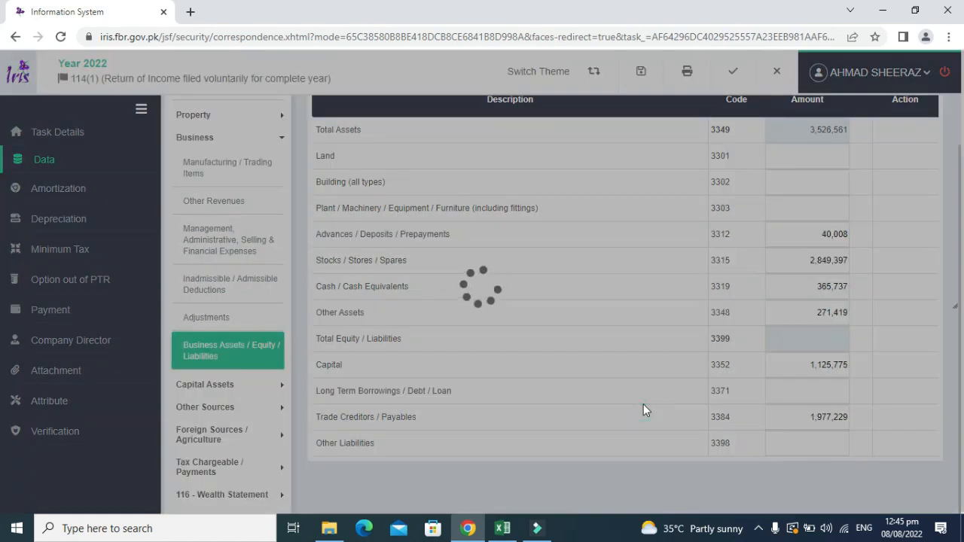
key("alt+Tab")
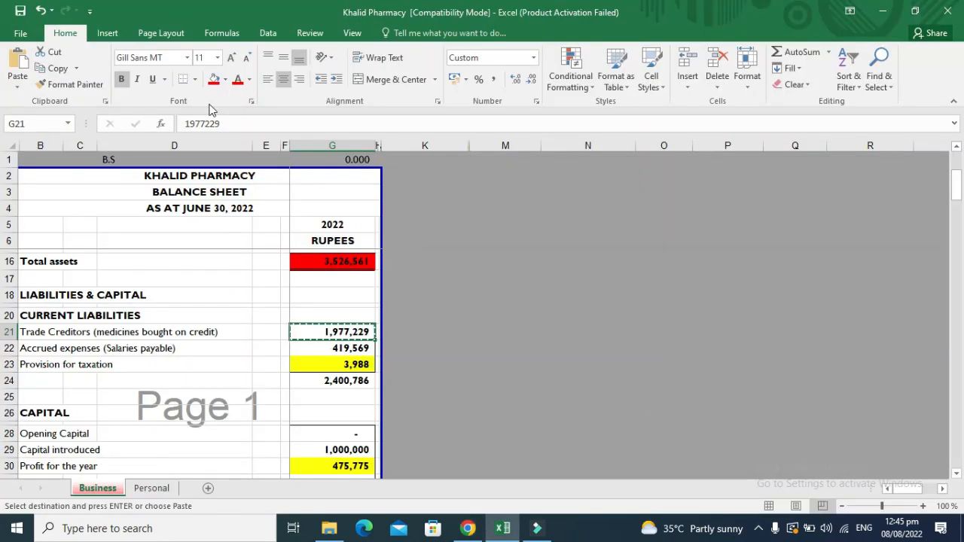
left_click(214, 80)
Sum accrued expenses and tax provision in Excel and type 423557 as Other Liabilities.
key("Down")
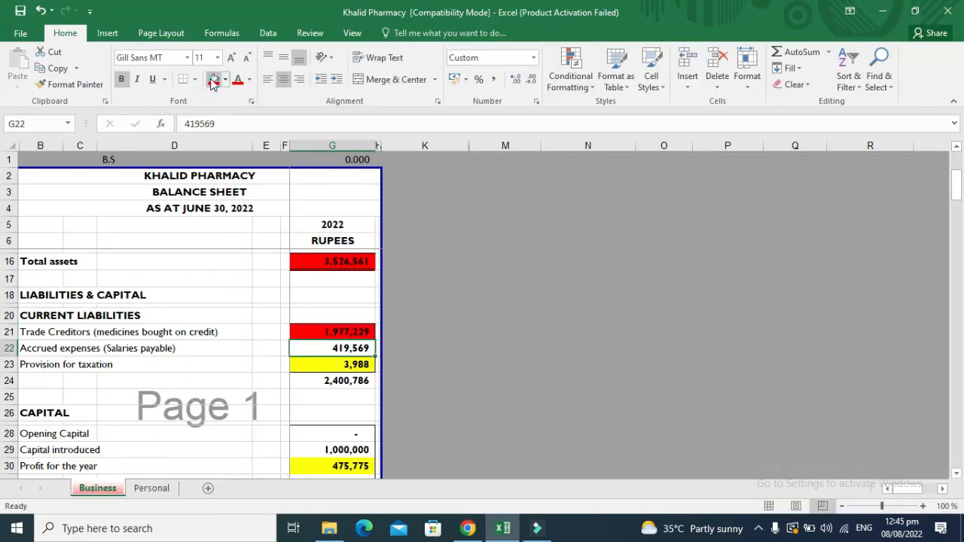
key("shift+Down")
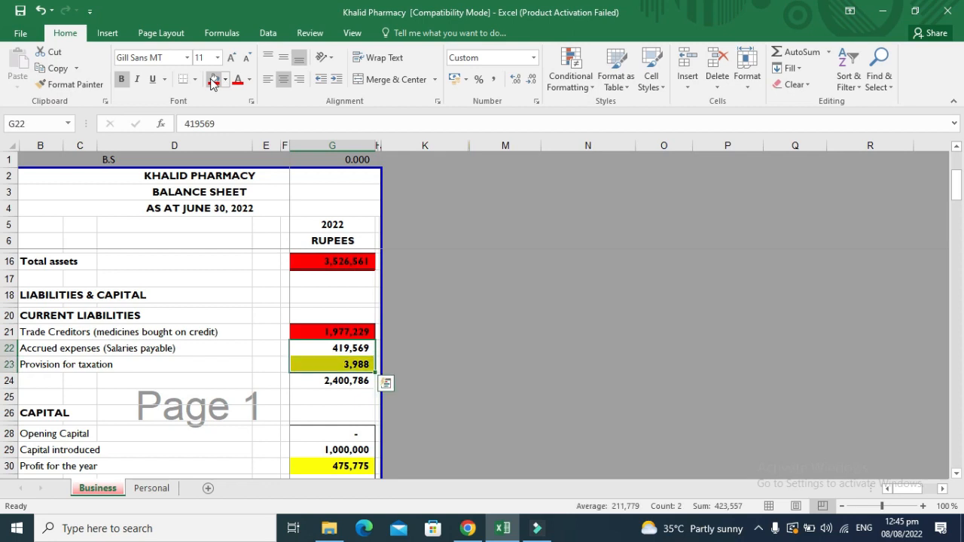
key("alt+Tab")
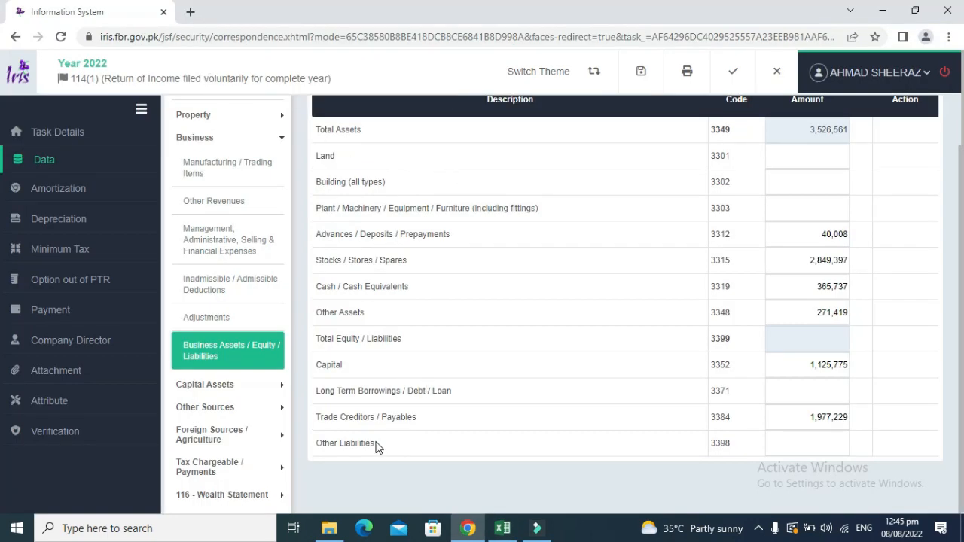
key("alt+Tab")
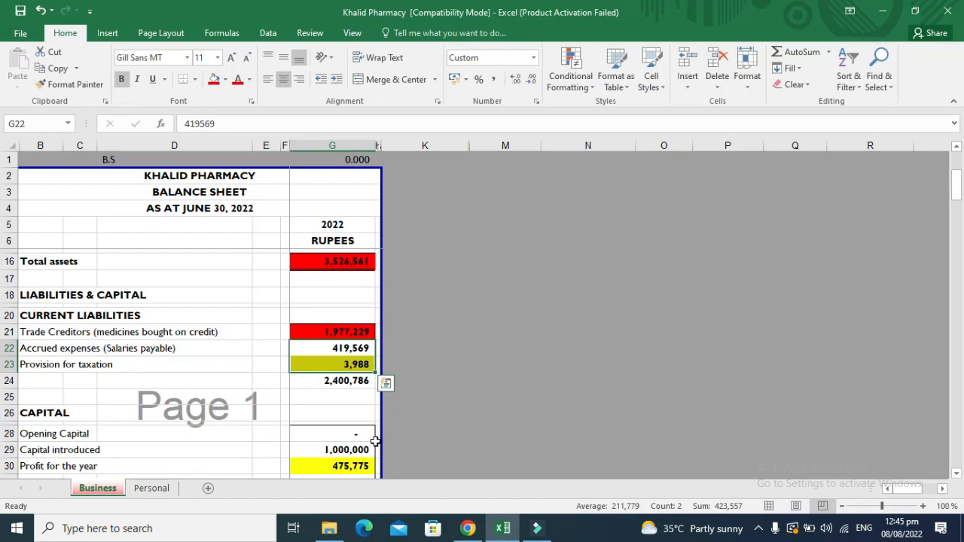
key("alt+Tab")
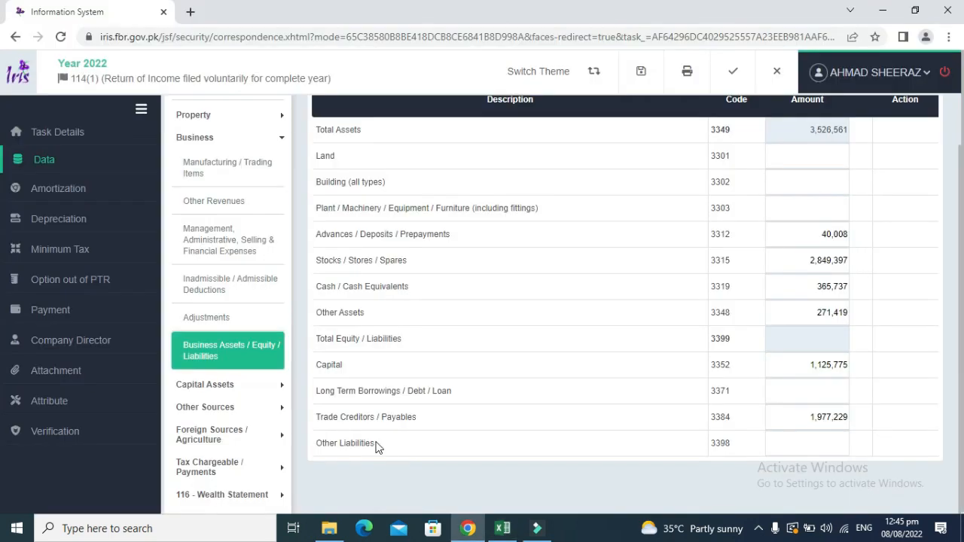
left_click(816, 449)
type("4235")
key("alt+Tab")
key("alt+Tab")
type("57")
Commit Other Liabilities of 423,557 and recalculate so equity and liabilities total 3,526,561.
left_click(897, 272)
scroll(961, 253, "up", 2)
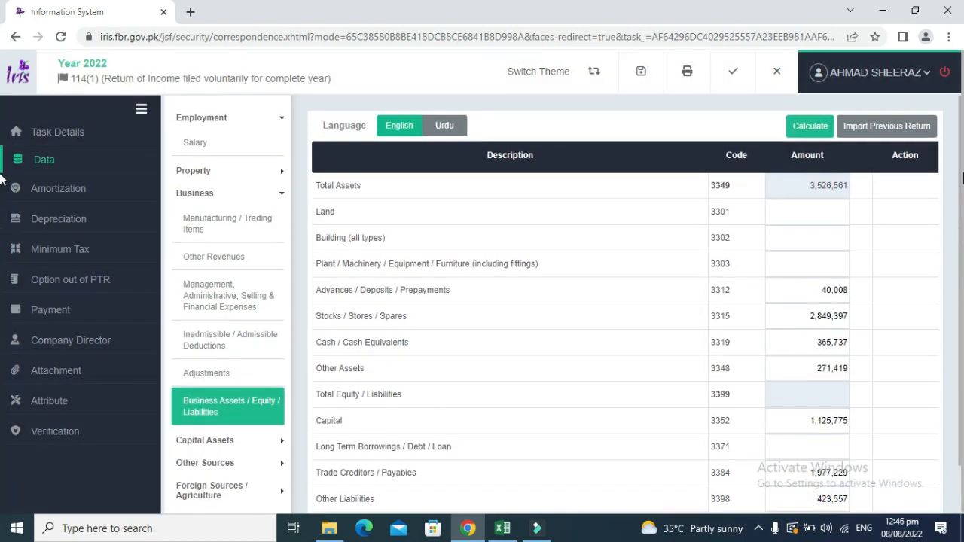
left_click(818, 126)
left_click_drag(961, 283, 961, 285)
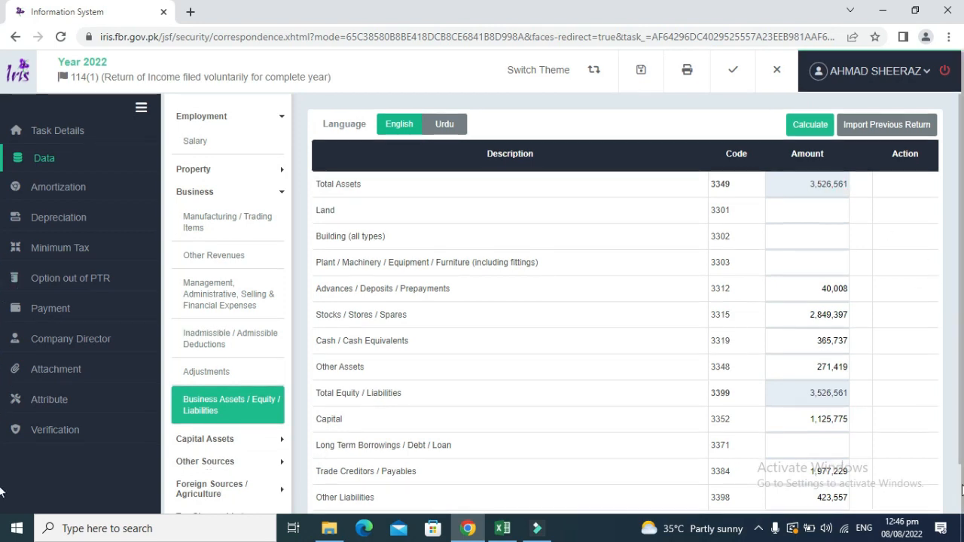
scroll(961, 489, "down", 1)
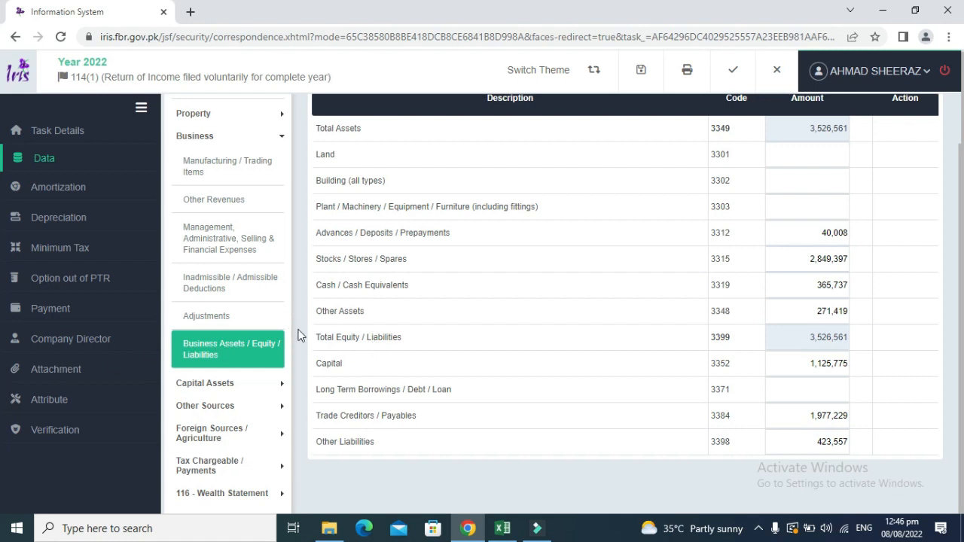
Inspect Excel's current assets and advance income tax formula, then expand Tax Chargeable / Payments in IRIS.
key("alt+Tab")
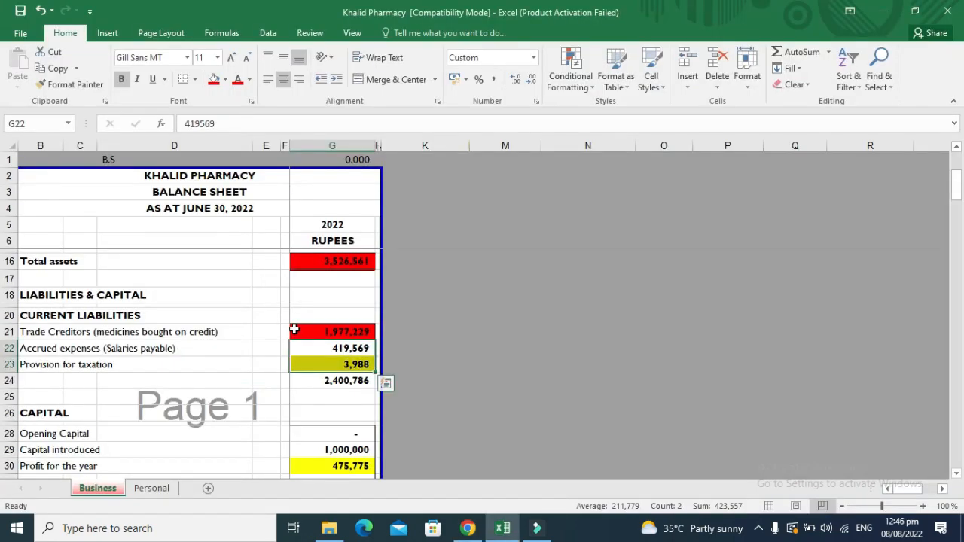
key("Up")
key("Up")
key("Up")
key("Up")
key("Up")
key("Up")
key("Up")
key("Up")
key("Up")
key("Up")
key("Up")
key("Up")
key("Up")
key("Up")
key("Up")
key("Up")
key("Up")
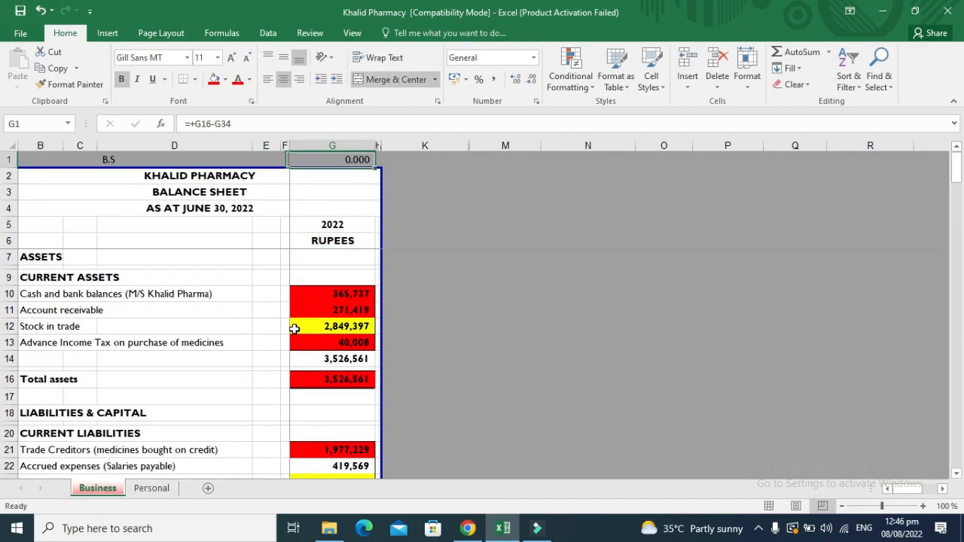
key("Down")
key("Down")
key("Down")
key("Down")
key("Down")
key("Down")
key("Down")
key("Down")
key("Down")
key("Down")
key("Down")
key("Down")
key("Left")
key("Left")
key("Left")
key("Left")
key("Left")
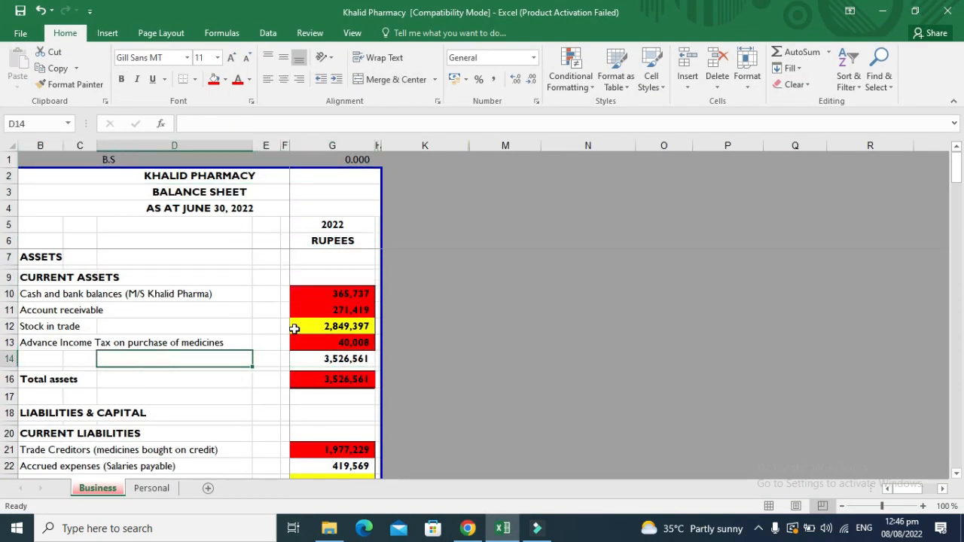
key("Up")
key("Right")
key("Right")
key("Right")
key("Right")
key("Right")
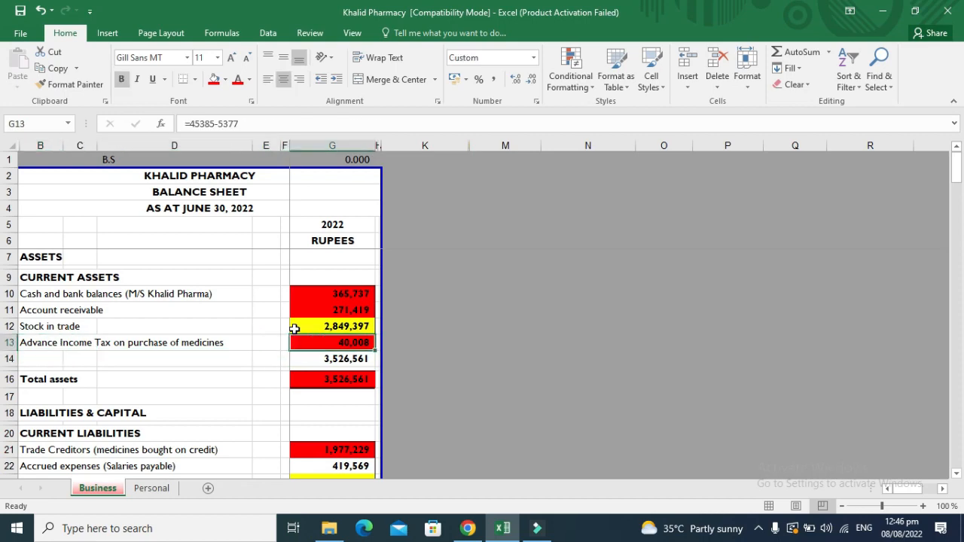
key("alt+Tab")
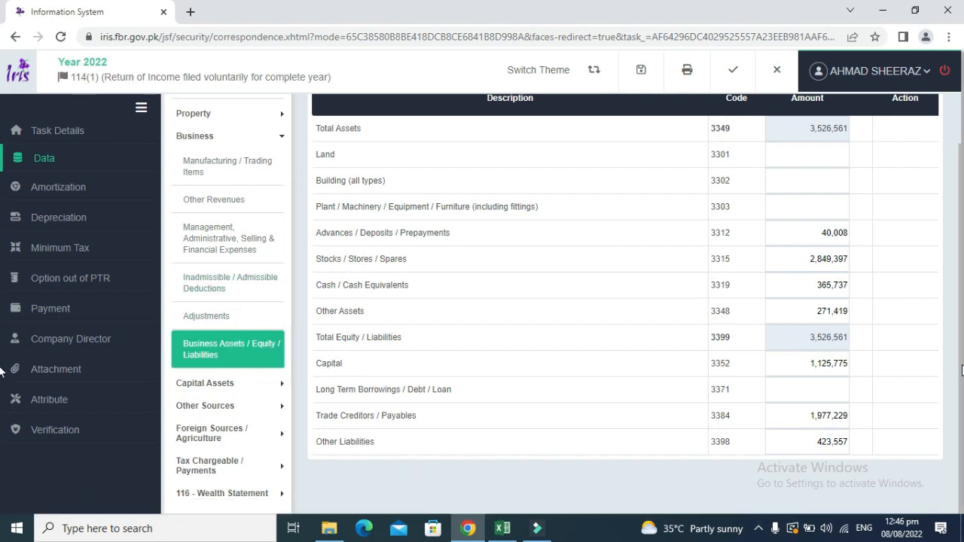
left_click(280, 468)
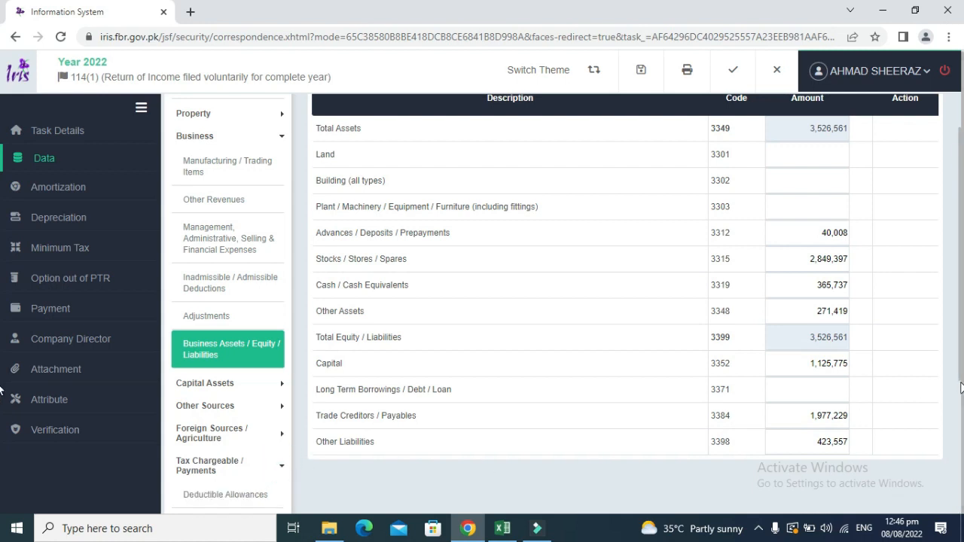
Collapse the Business section and open the Adjustable Tax schedule.
scroll(889, 338, "up", 1)
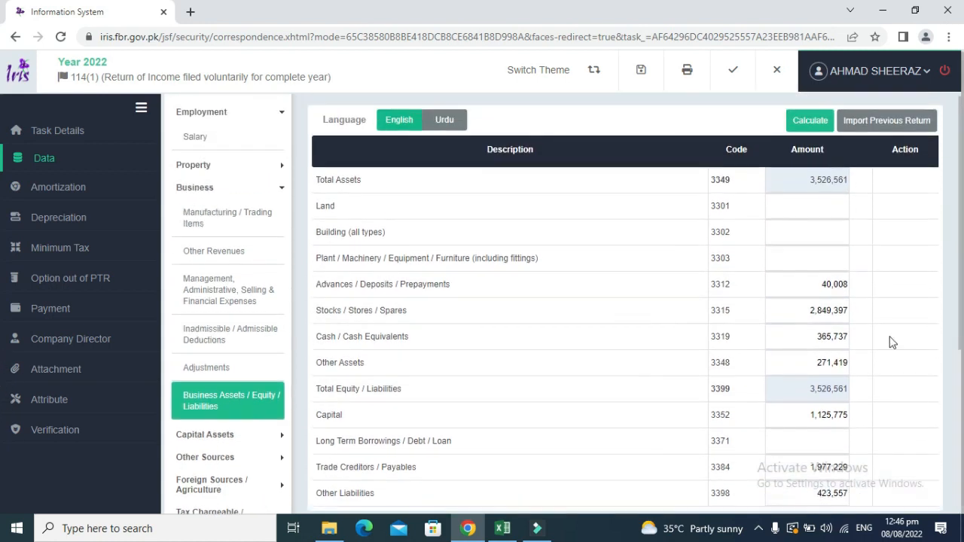
left_click(280, 189)
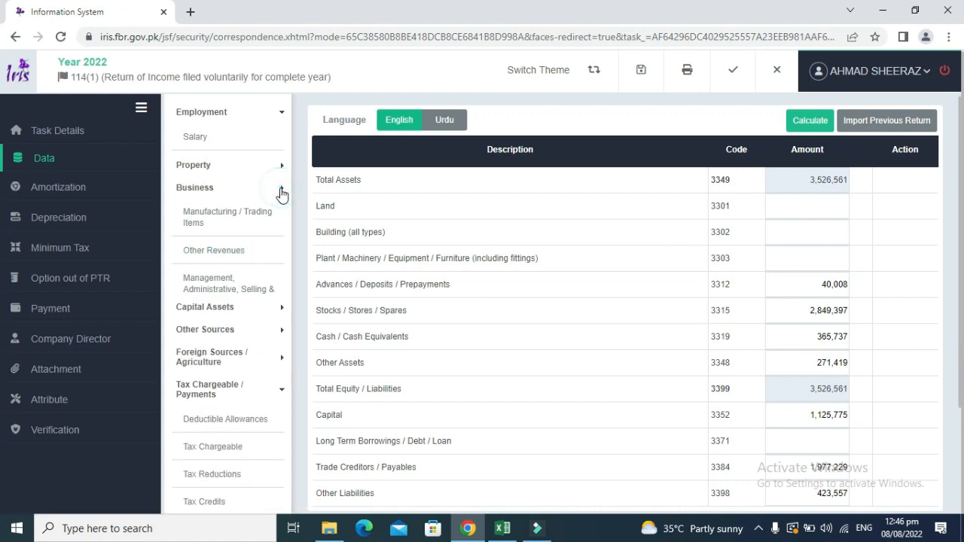
left_click(281, 294)
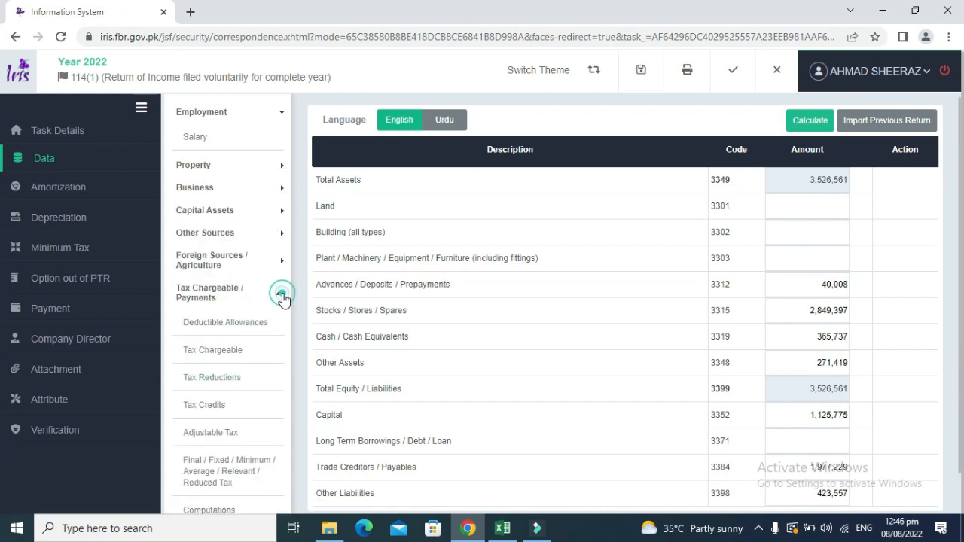
left_click(284, 297)
left_click(212, 437)
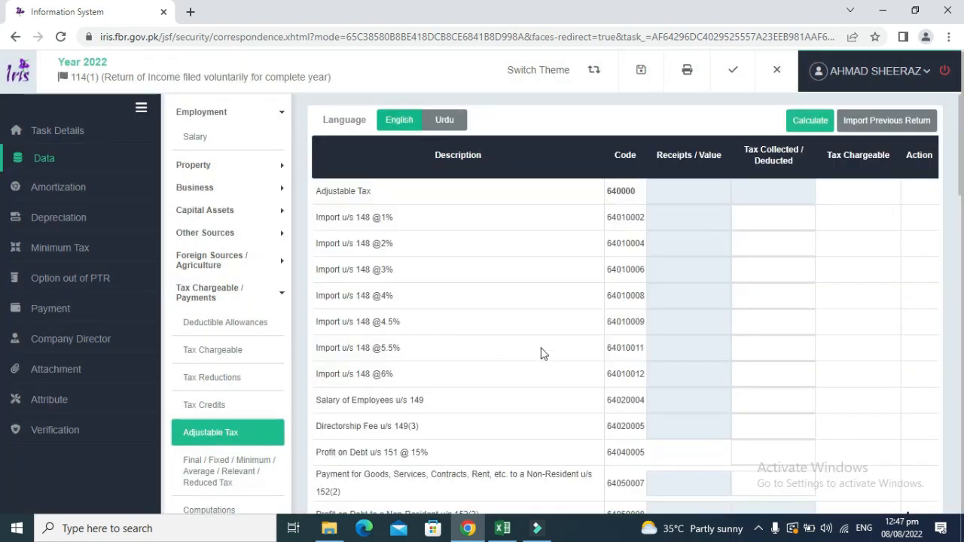
Find 236H and enter 40,008 tax collected for Purchase by Retailers (64150801).
key("ctrl+f")
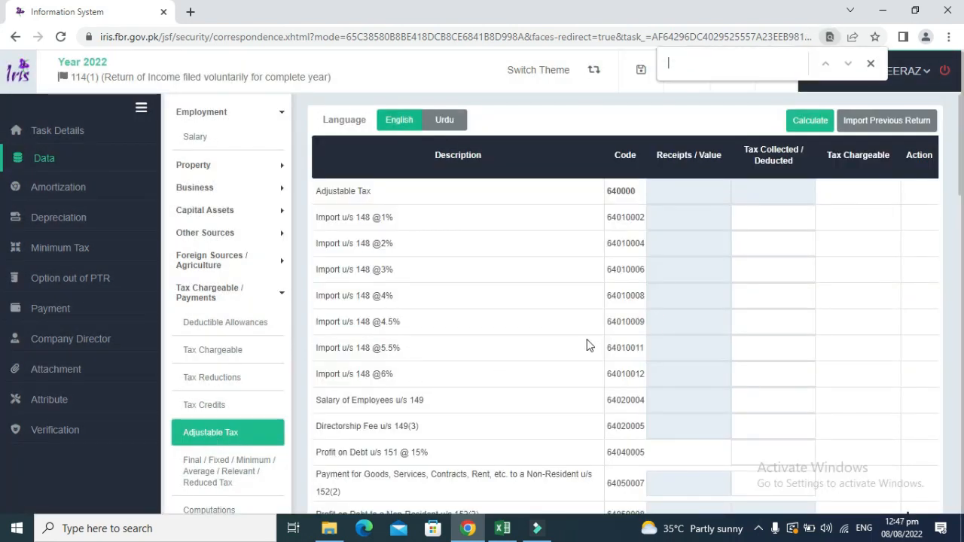
type("236")
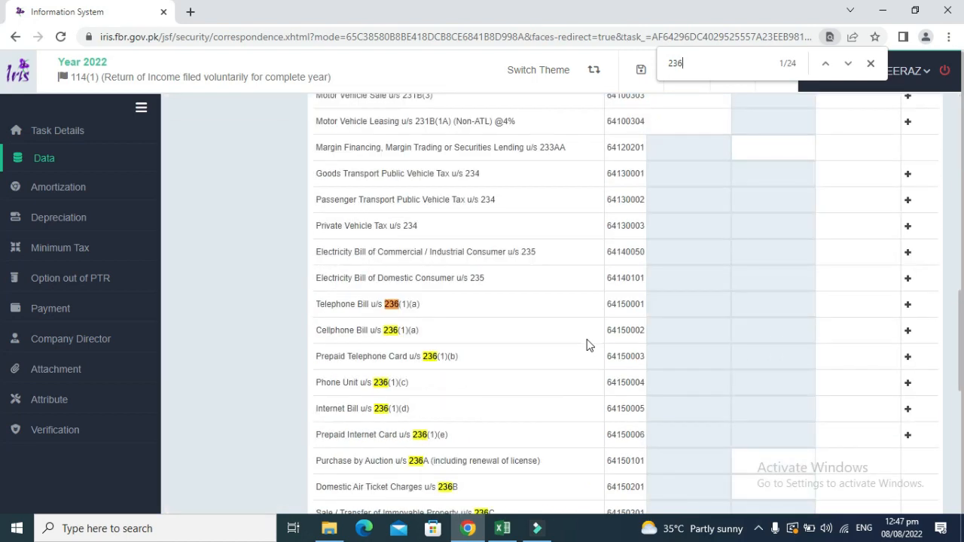
type("H")
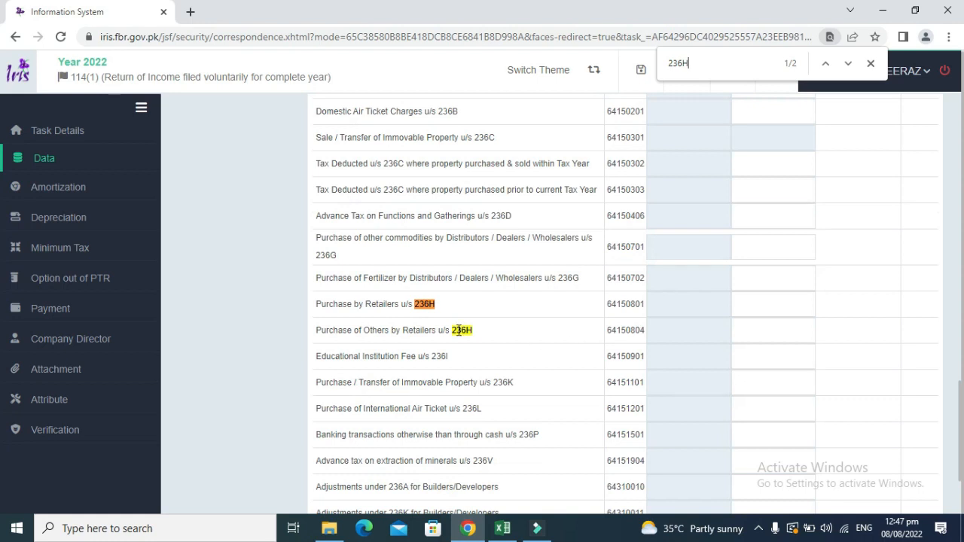
left_click(751, 306)
key("alt+Tab")
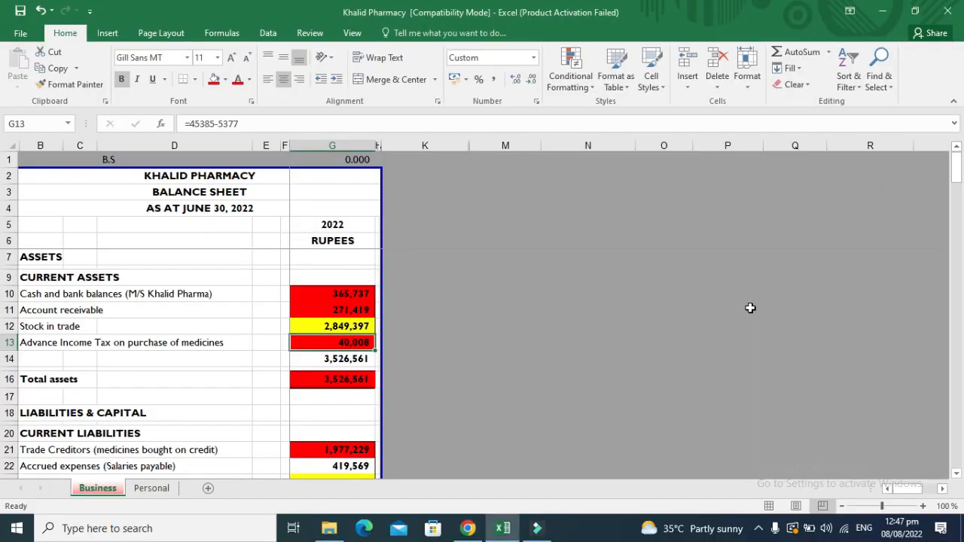
key("alt+Tab")
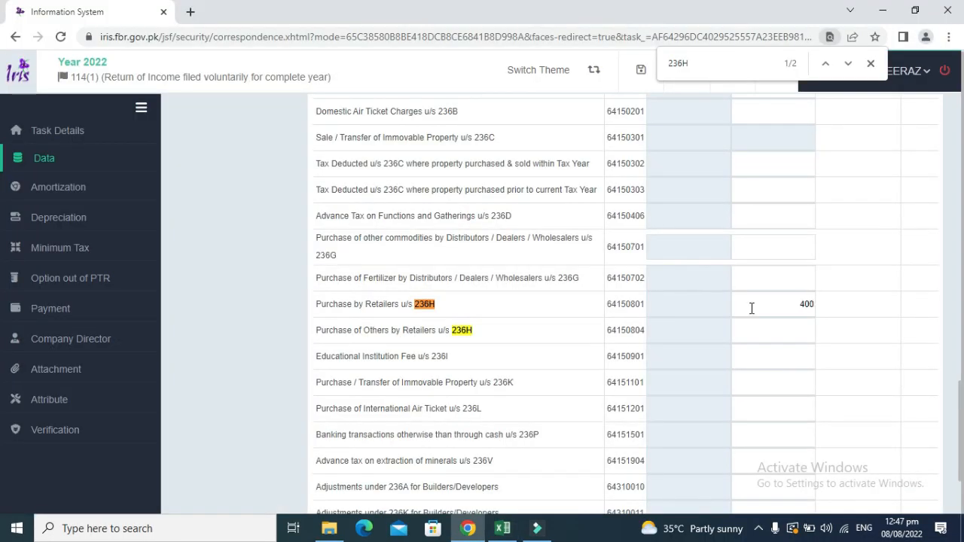
key("alt+Tab")
key("alt+Tab")
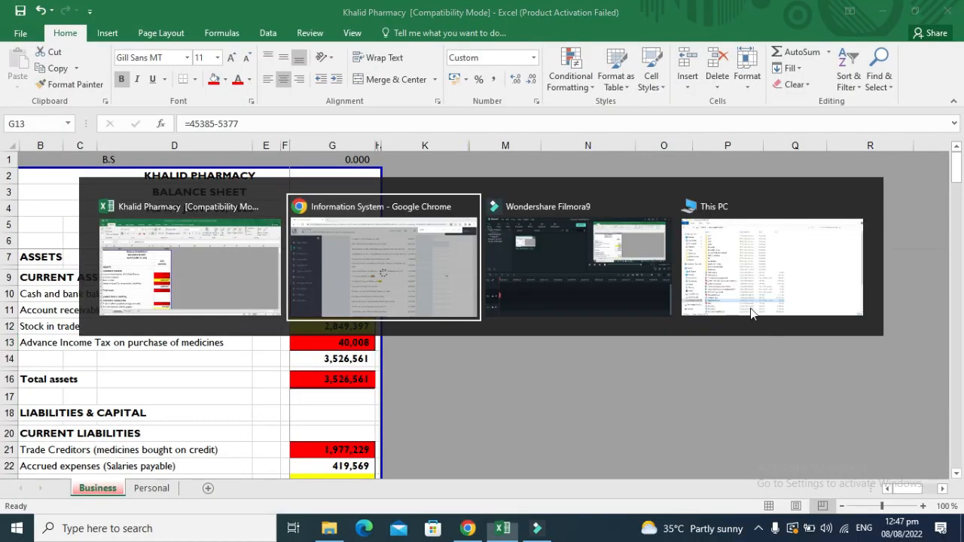
type("08")
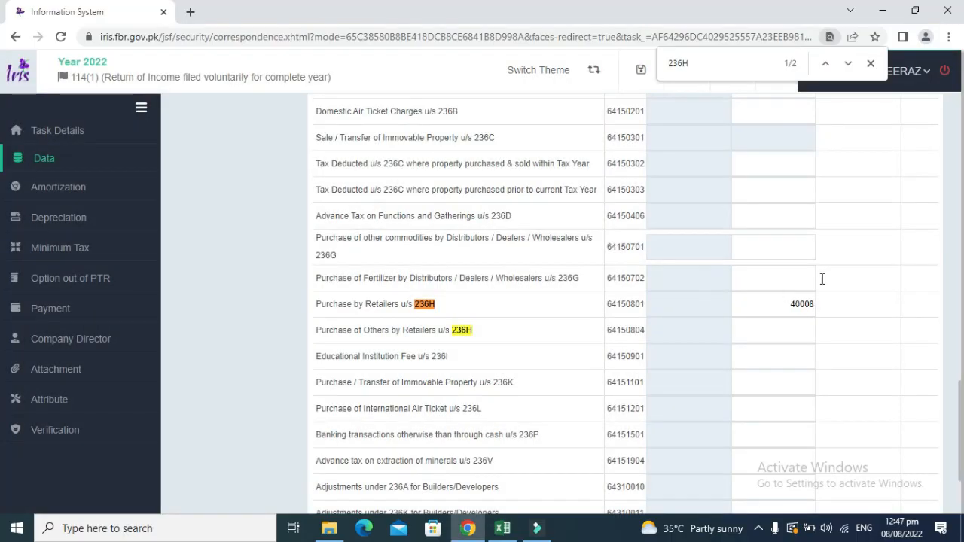
left_click(846, 272)
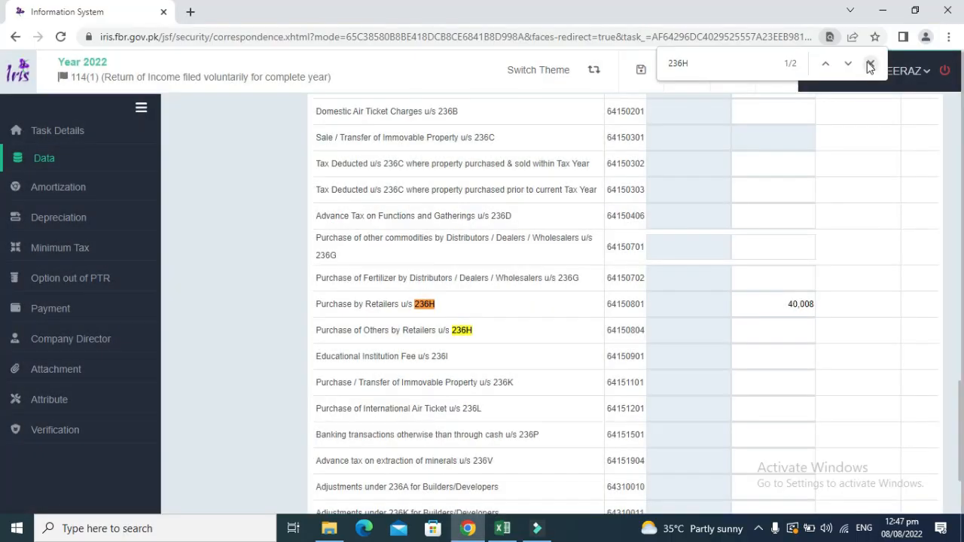
left_click(871, 63)
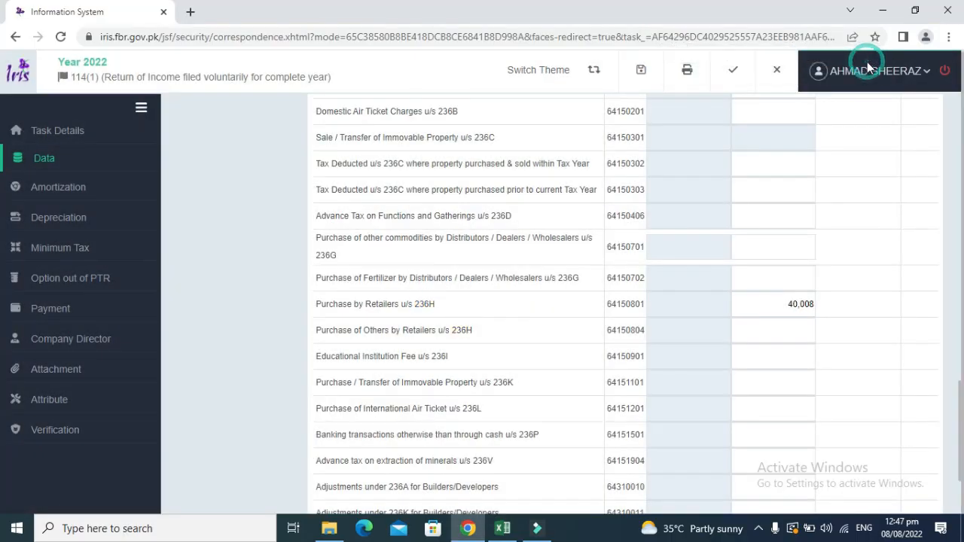
left_click(959, 207)
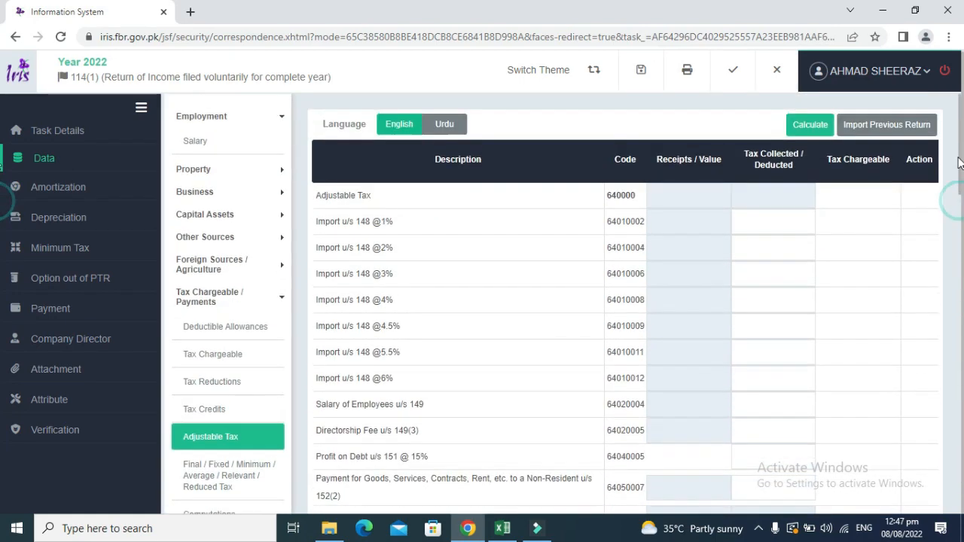
Run Calculate on the Adjustable Tax page and review the updated table.
left_click(821, 126)
left_click(824, 133)
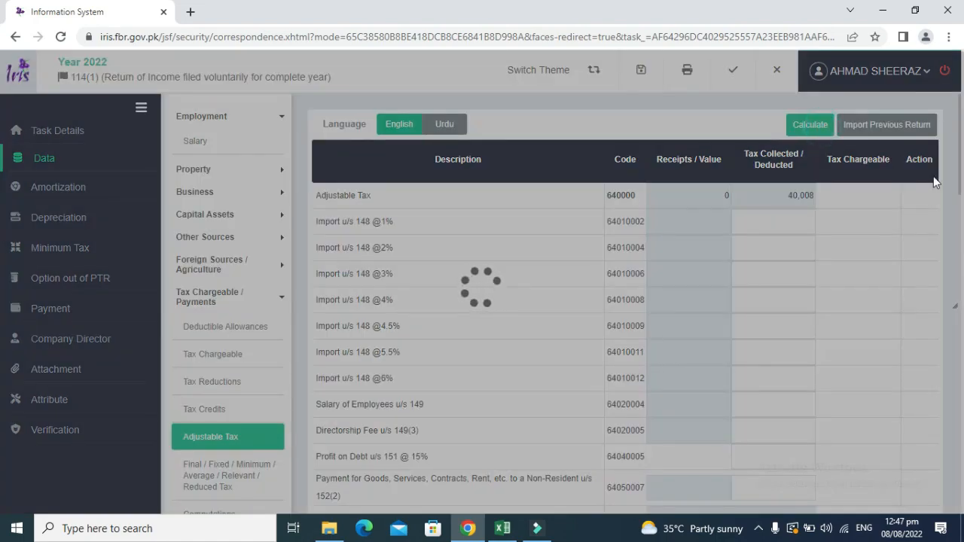
scroll(957, 388, "down", 10)
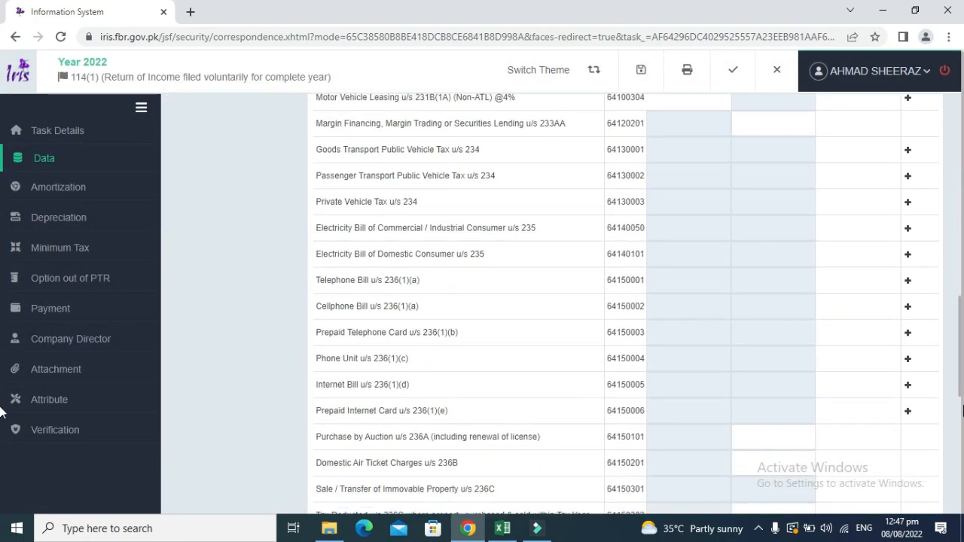
scroll(963, 388, "up", 10)
left_click_drag(963, 185, 963, 164)
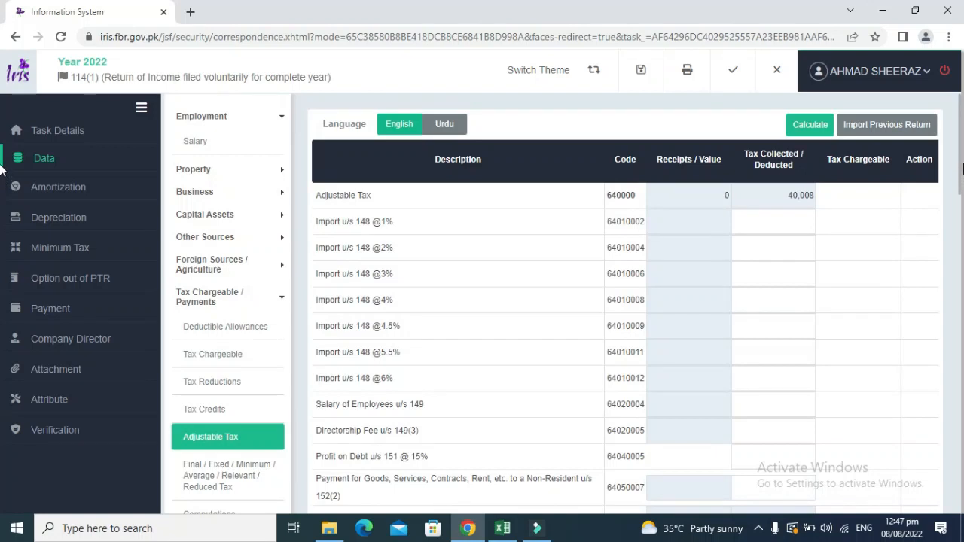
Reopen the Adjustable Tax schedule to confirm the 40,008 total against code 640000.
left_click(268, 192)
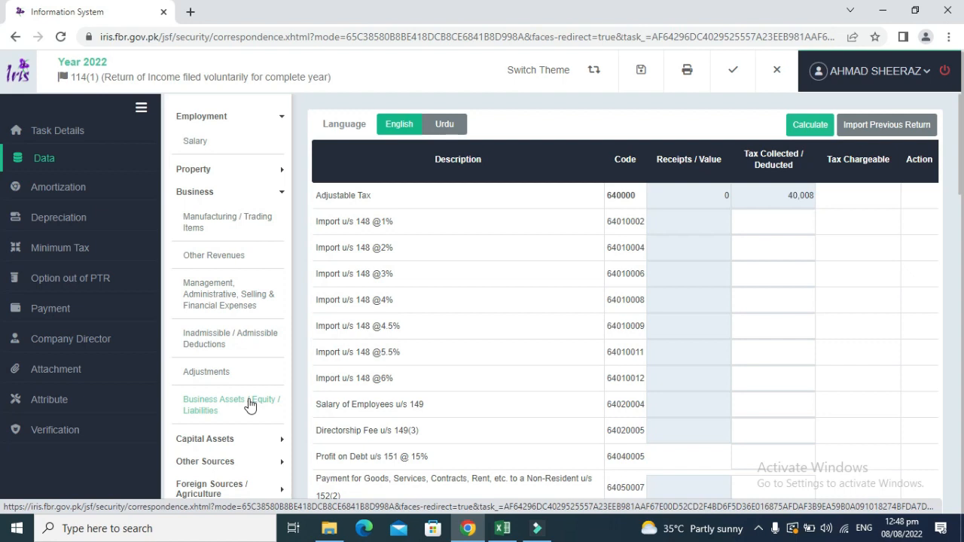
left_click(279, 195)
left_click(280, 195)
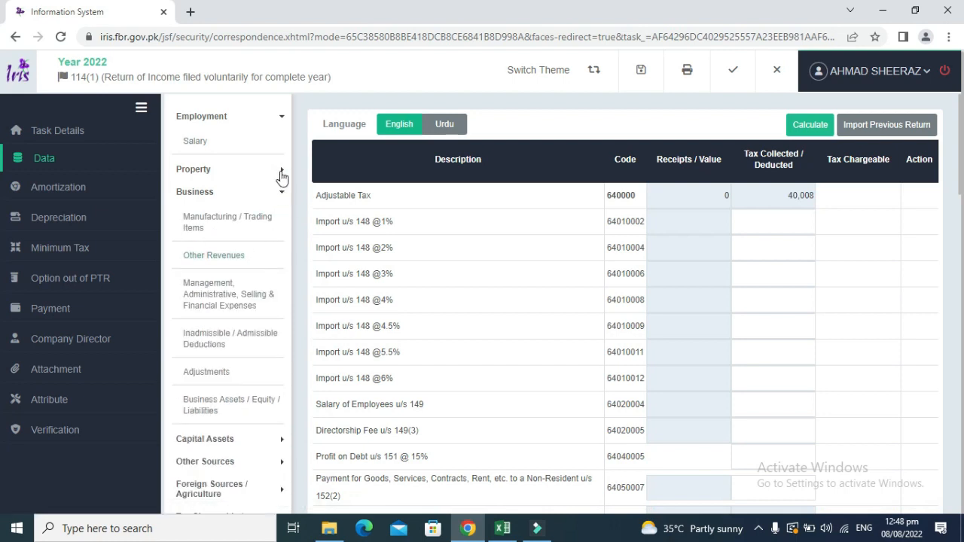
left_click(280, 192)
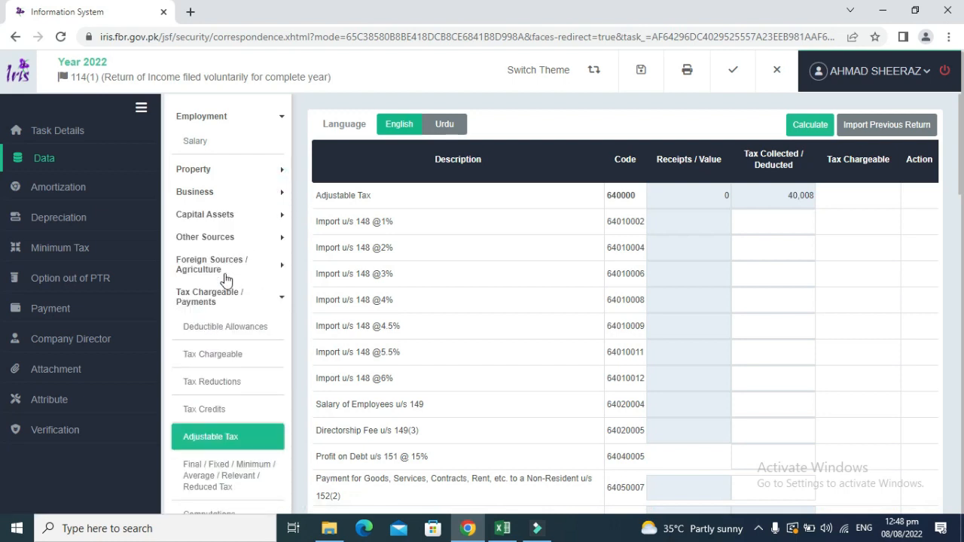
left_click(264, 305)
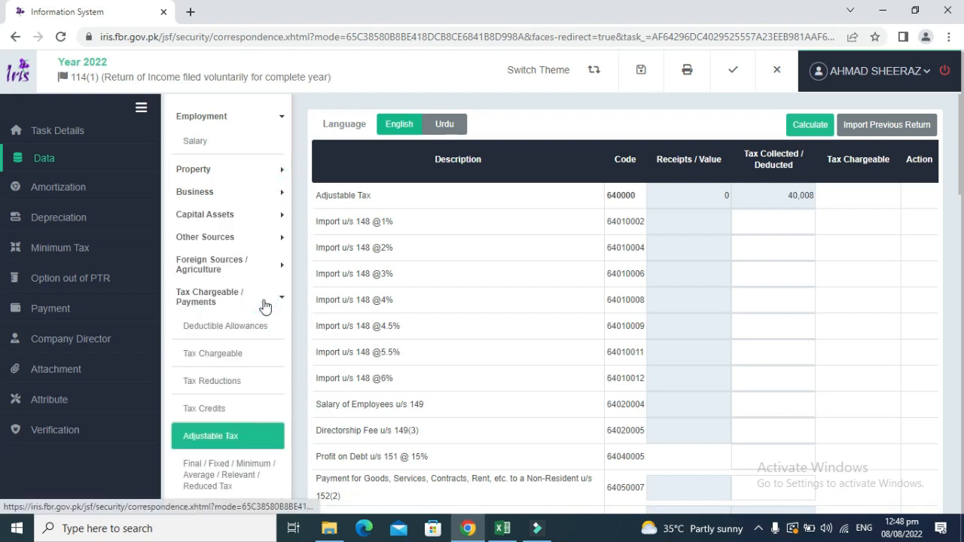
left_click(227, 443)
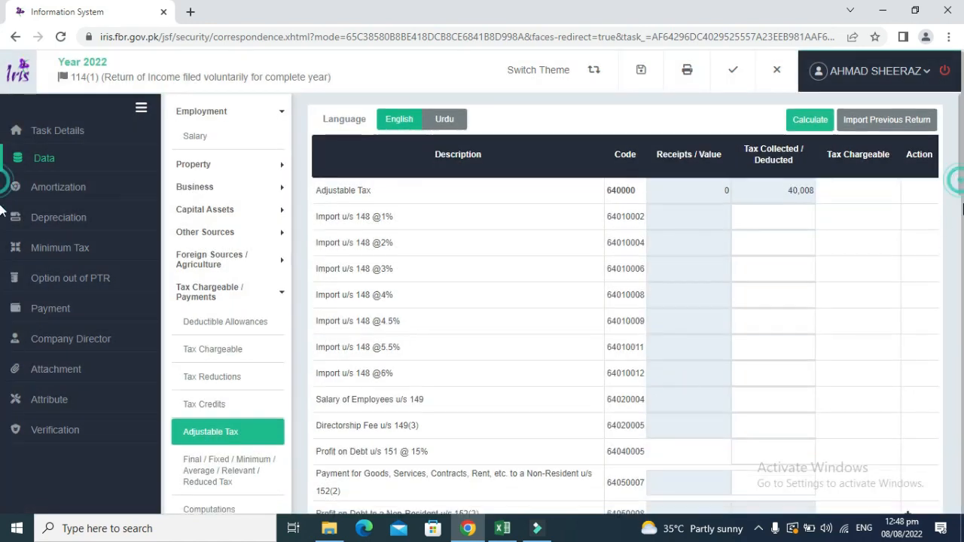
mouse_move(962, 210)
left_mouse_down()
mouse_move(962, 418)
mouse_move(962, 189)
mouse_move(959, 228)
left_mouse_up()
Recalculate the Computations page to show taxable income 479,763 and tax chargeable 3,988.
left_click(214, 334)
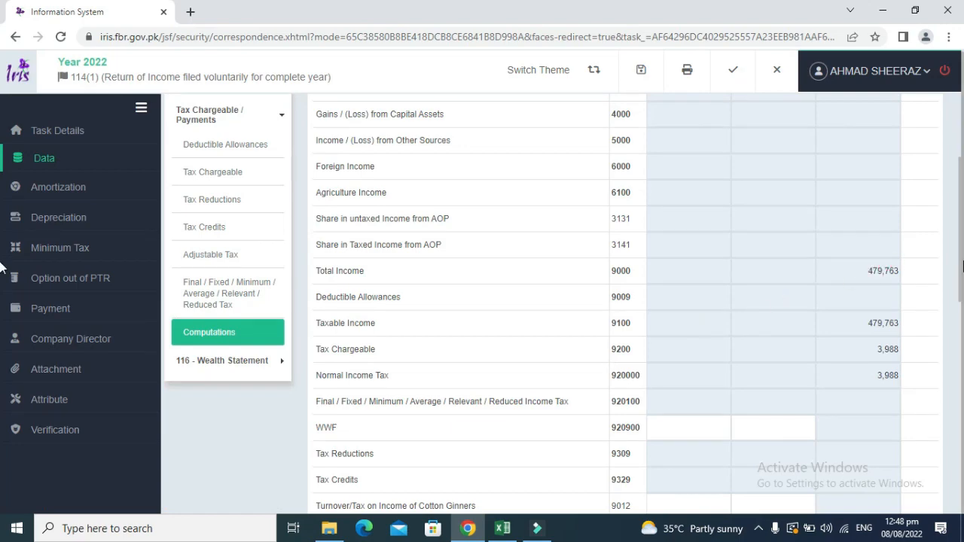
left_click_drag(961, 265, 962, 143)
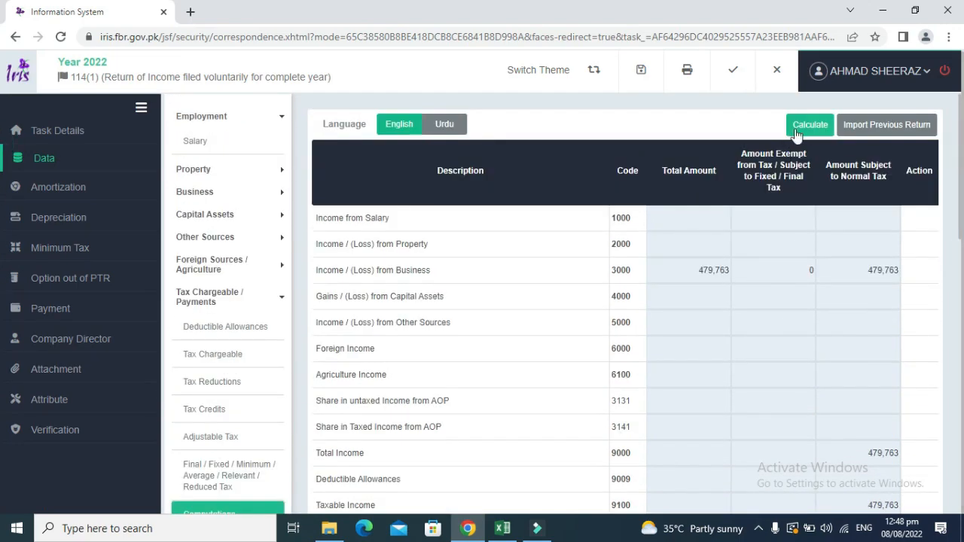
left_click(796, 132)
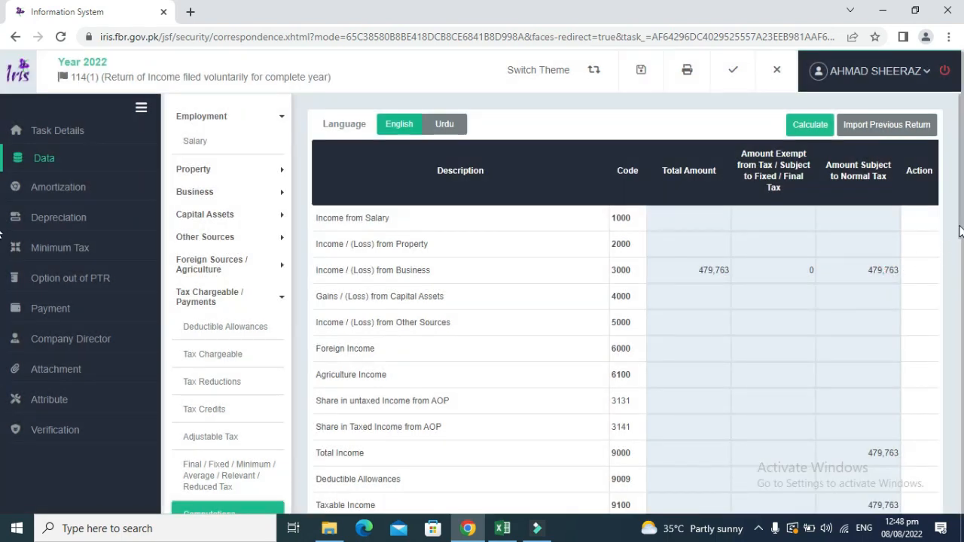
left_click_drag(956, 225, 960, 317)
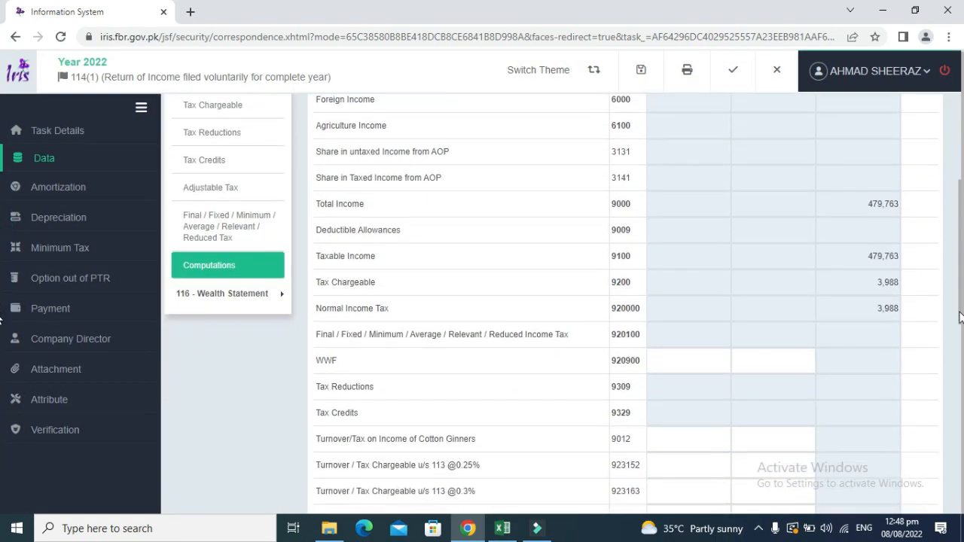
Compare the 3,988 tax chargeable with Excel's provision for taxation.
key("alt+Tab")
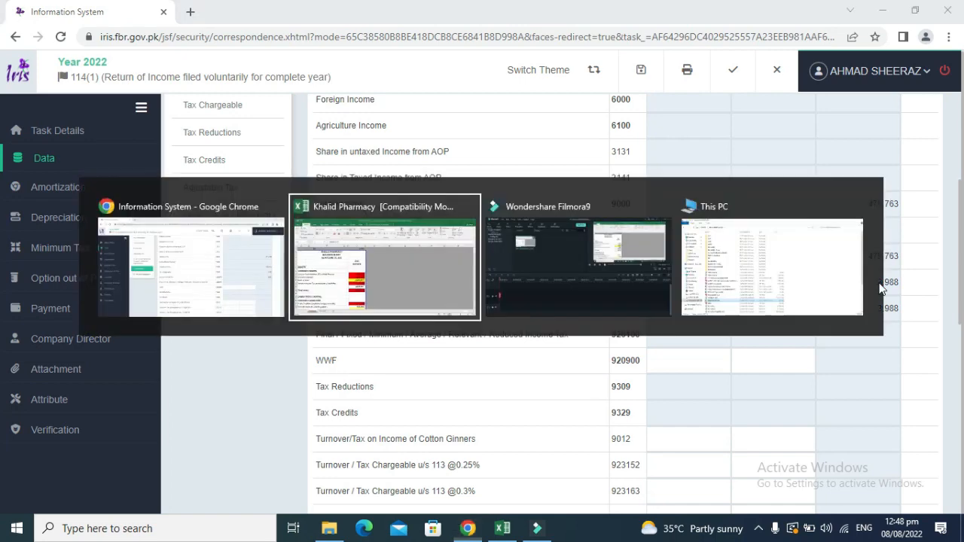
key("Down")
key("Down")
key("Down")
key("Down")
key("Down")
key("Down")
key("Down")
key("Down")
key("Down")
key("Down")
key("Down")
key("Down")
key("Down")
key("Down")
key("Down")
key("Down")
key("Down")
key("Down")
key("Down")
key("Down")
key("Down")
key("Down")
key("Down")
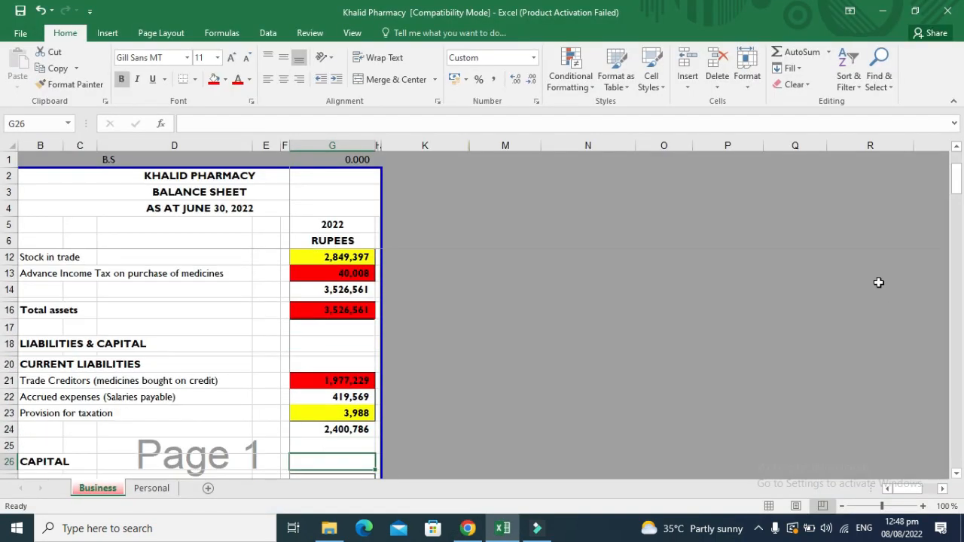
key("Down")
key("Down")
key("Down")
key("Down")
key("Down")
key("Down")
key("Down")
key("Down")
key("Down")
key("Down")
key("Down")
key("Down")
key("Down")
key("Down")
key("Down")
key("Down")
key("Down")
key("Down")
key("Down")
key("Down")
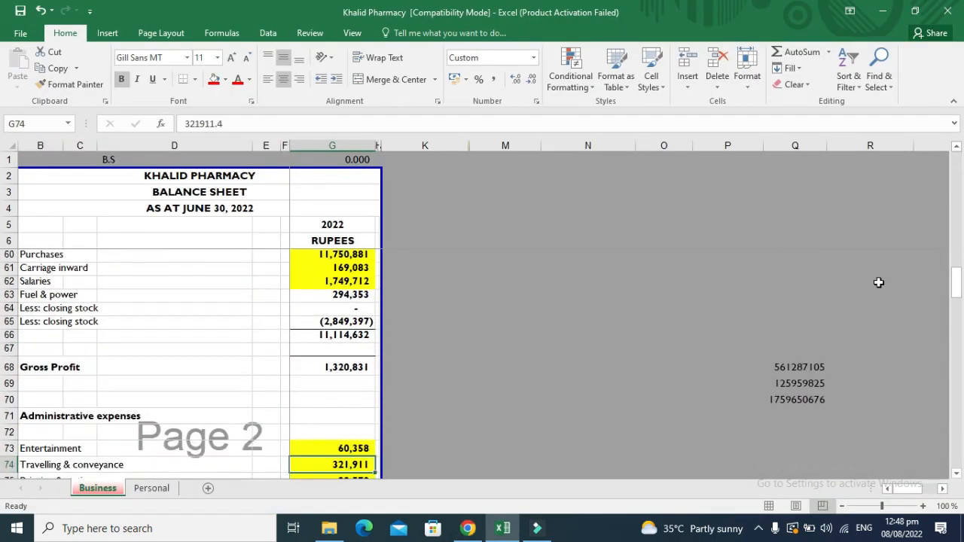
key("Down")
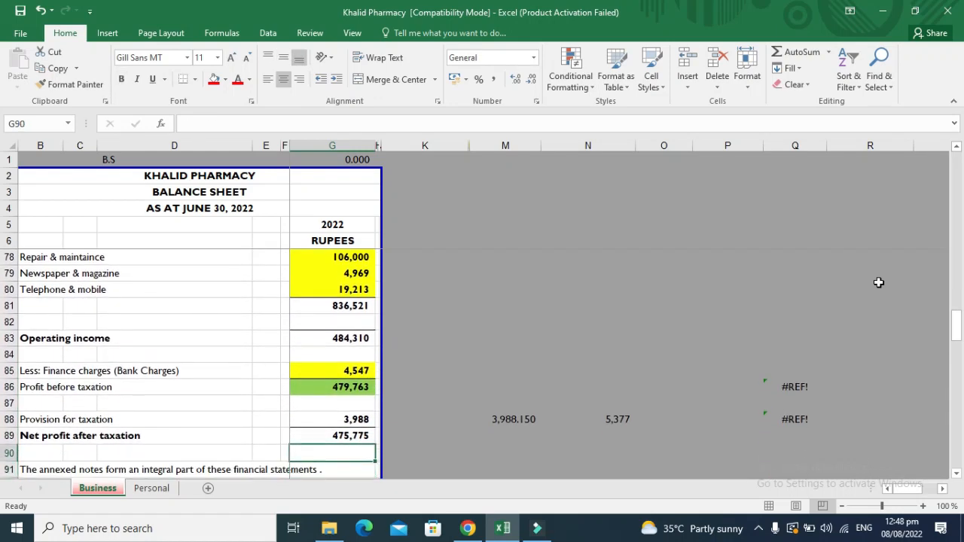
key("Up")
key("Up")
key("Up")
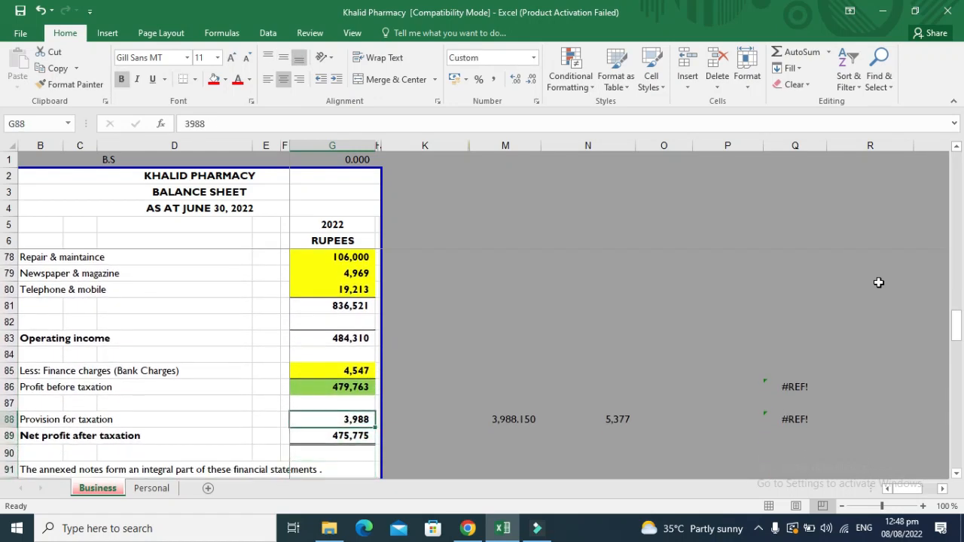
key("alt+Tab")
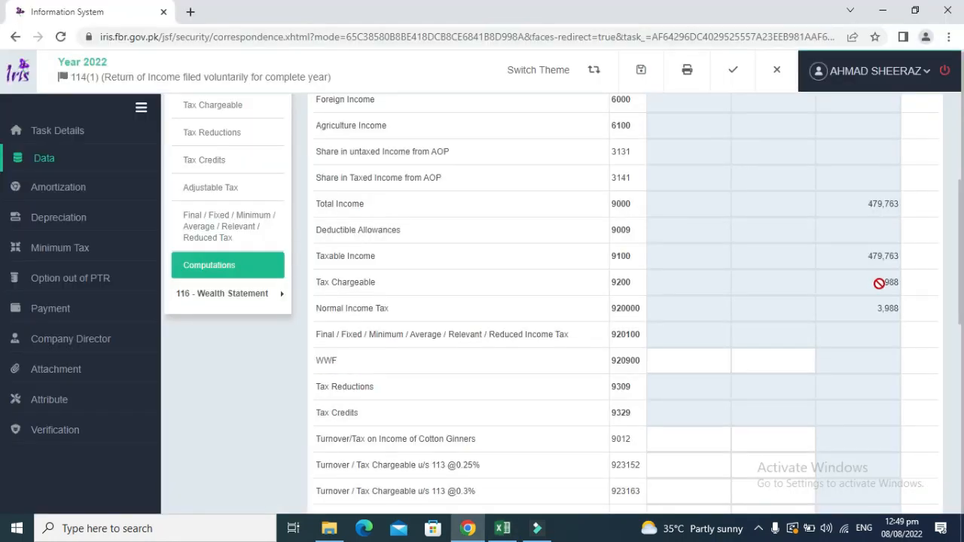
Scroll back up the computations, collapse Tax Chargeable / Payments and expand 116 - Wealth Statement.
left_click_drag(961, 328, 962, 524)
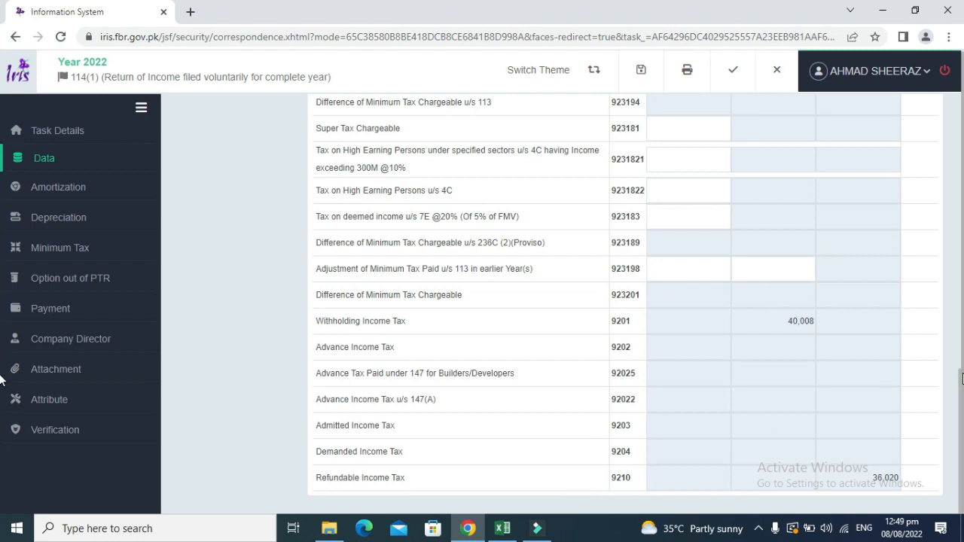
left_click_drag(962, 377, 961, 357)
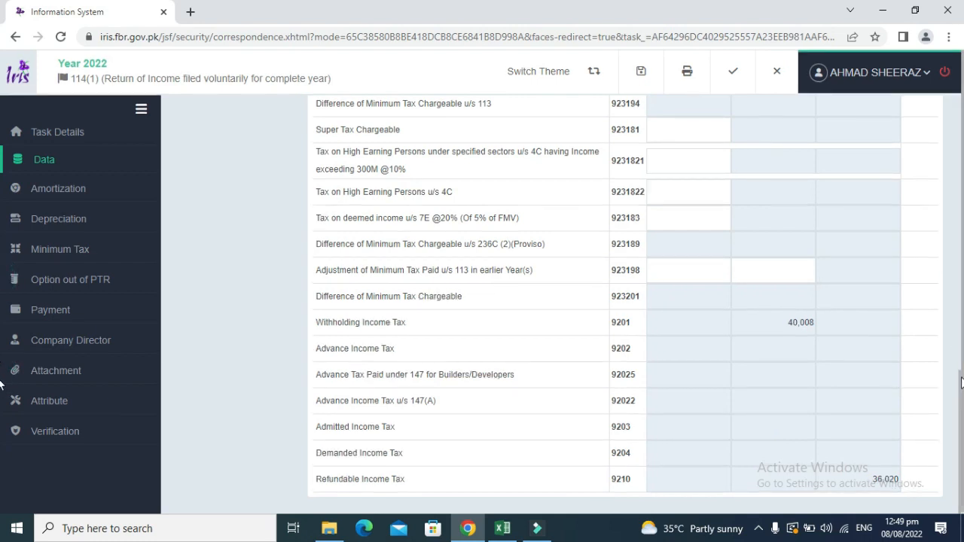
left_click(960, 315)
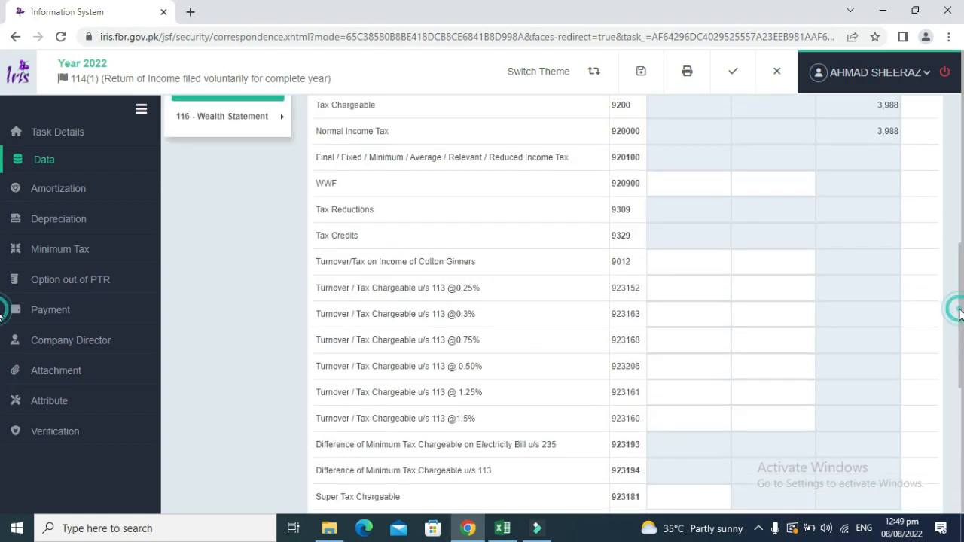
left_click(960, 214)
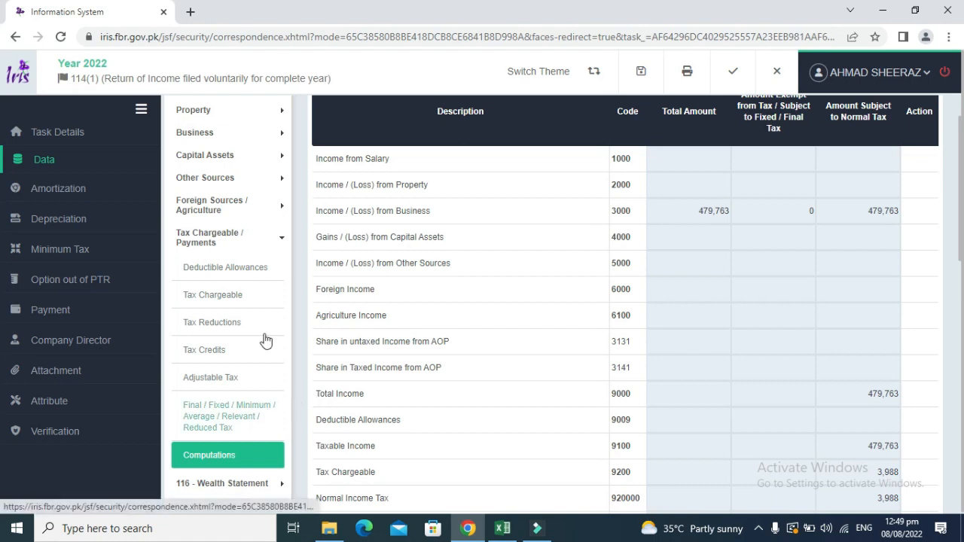
left_click(277, 237)
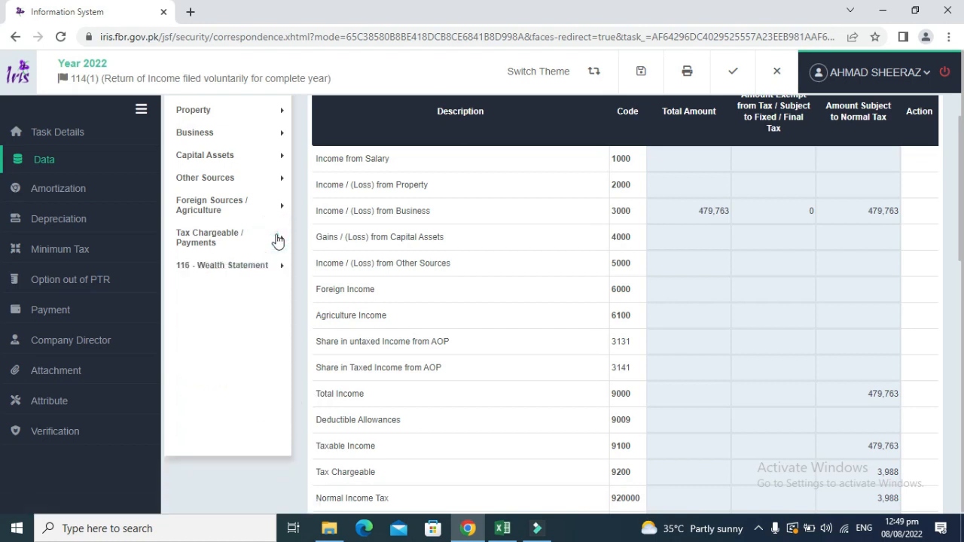
left_click(265, 265)
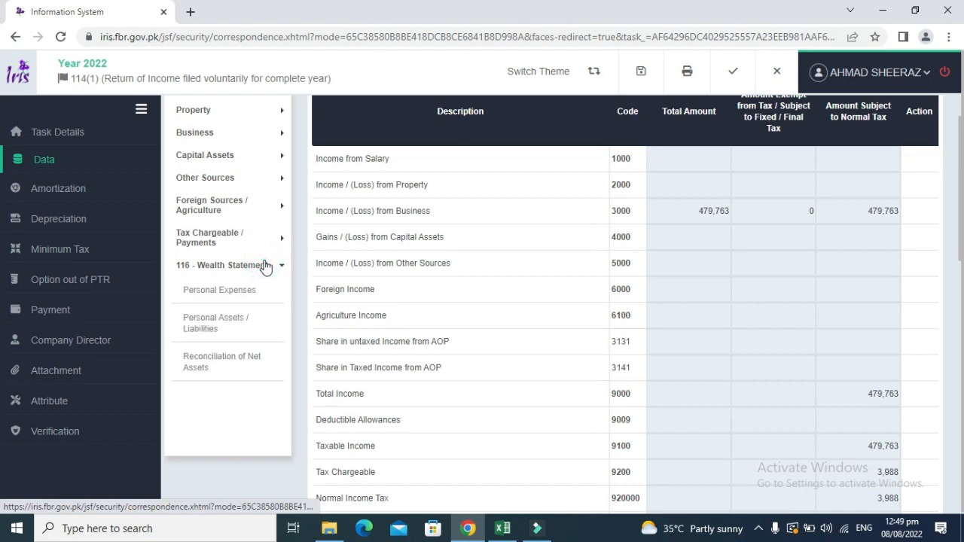
Open Personal Expenses and check the 2022 figure in D10 of Excel's Personal sheet.
left_click(232, 290)
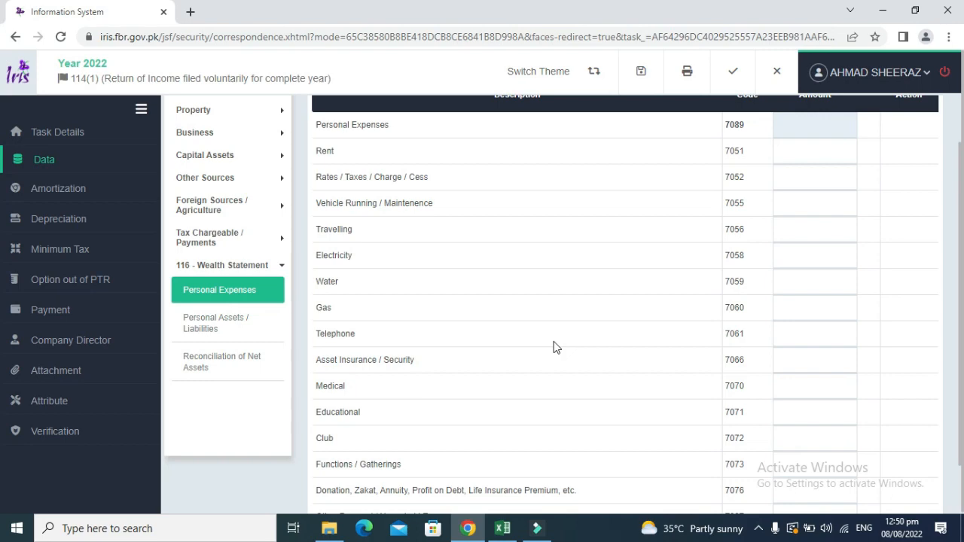
key("alt+Tab")
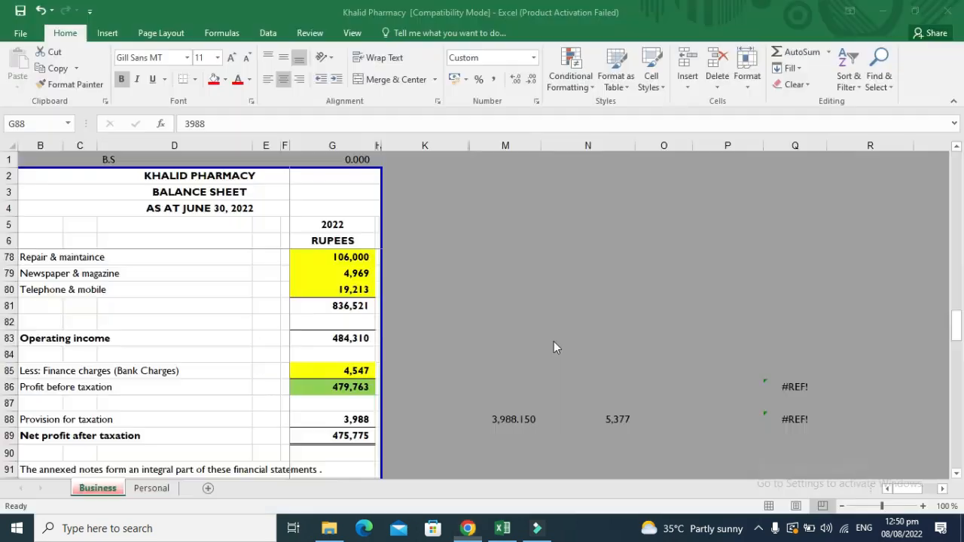
left_click(153, 488)
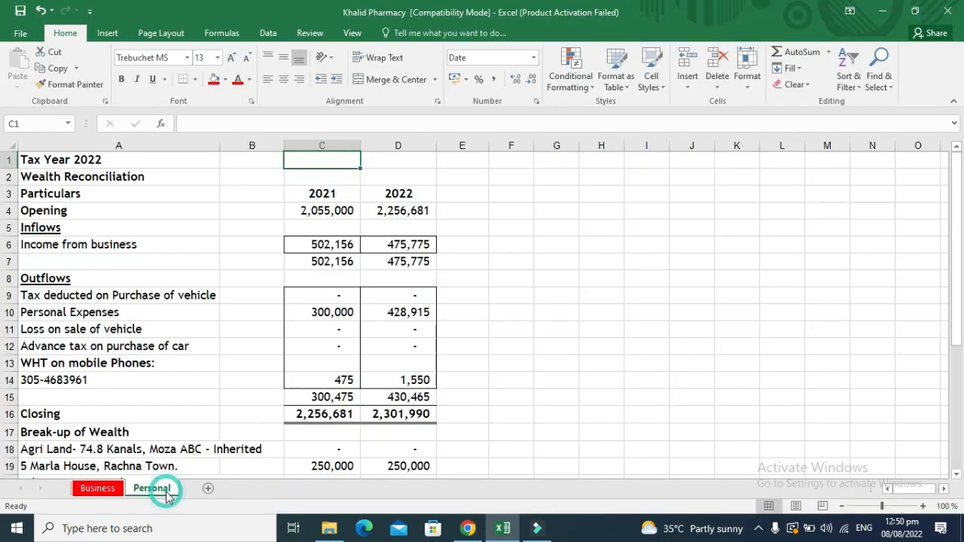
key("Down")
key("Down")
key("Down")
key("Down")
key("Down")
key("Down")
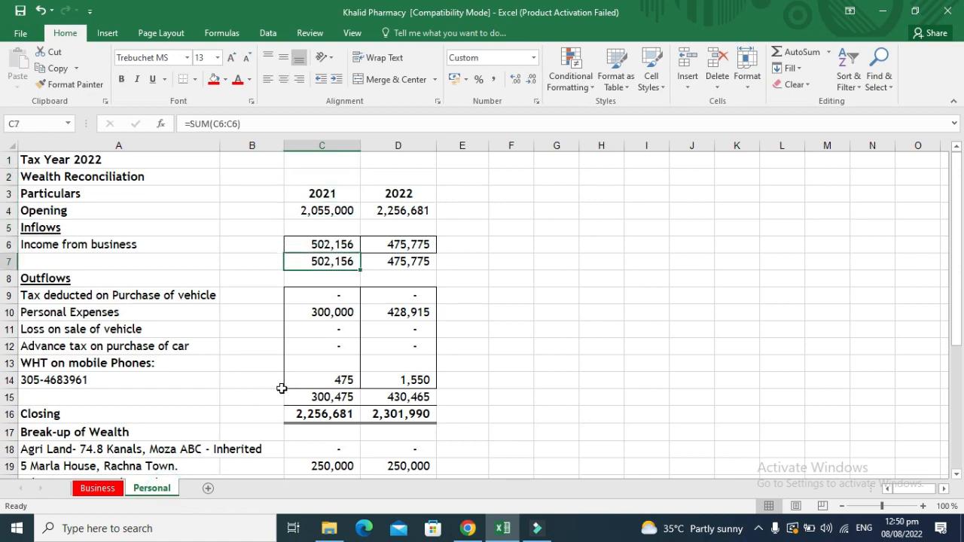
key("Right")
key("Down")
key("Down")
key("Down")
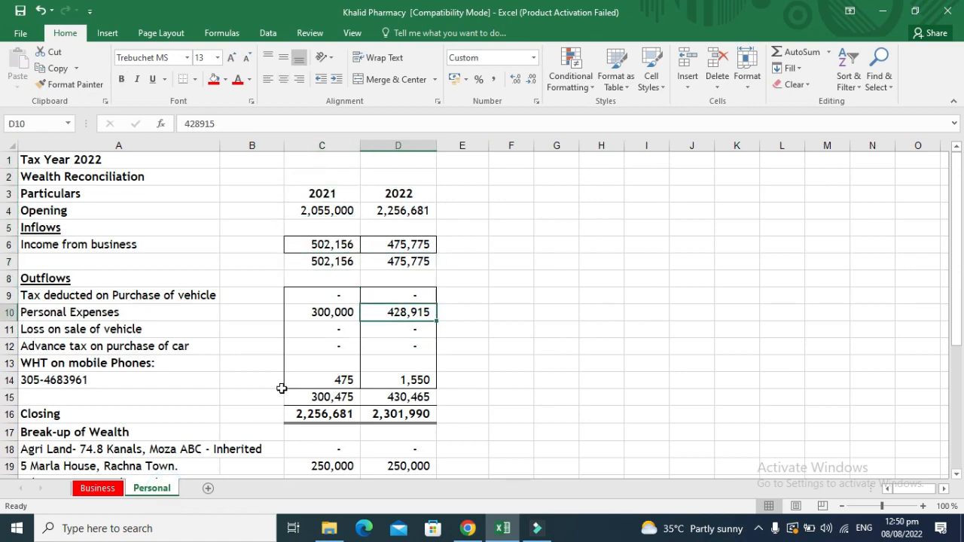
key("alt+Tab")
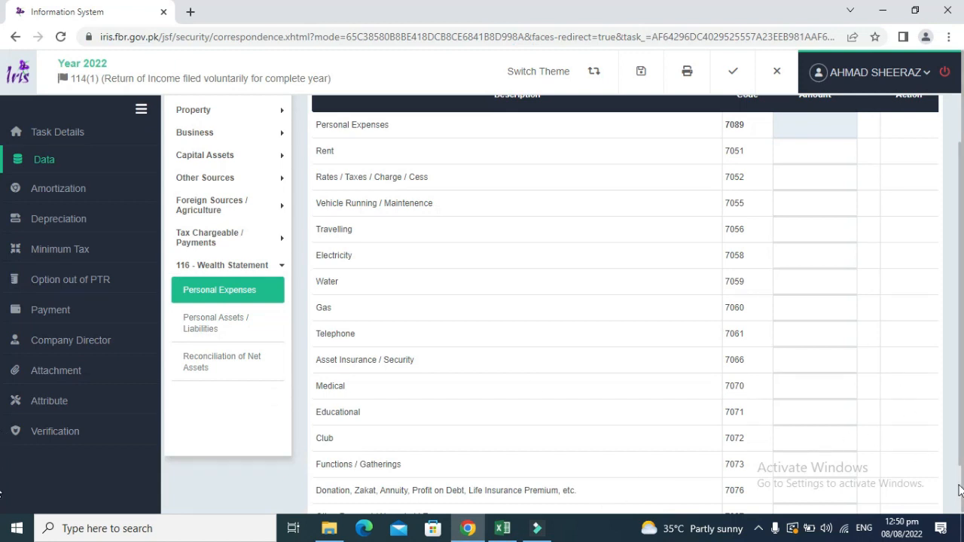
Enter 400,000 other household expenses and 10,000 travelling.
scroll(962, 490, "down", 2)
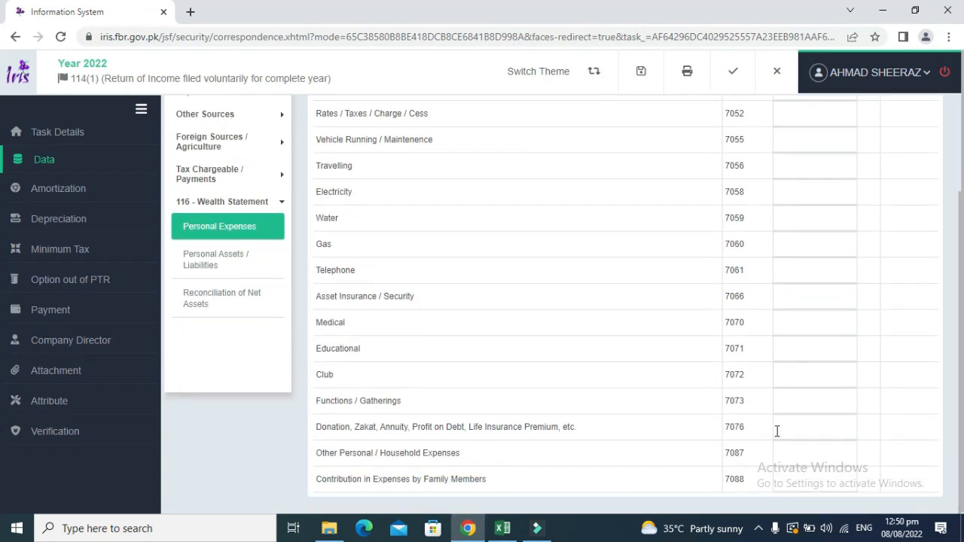
left_click(797, 452)
type("400000")
left_click(897, 372)
scroll(960, 188, "up", 2)
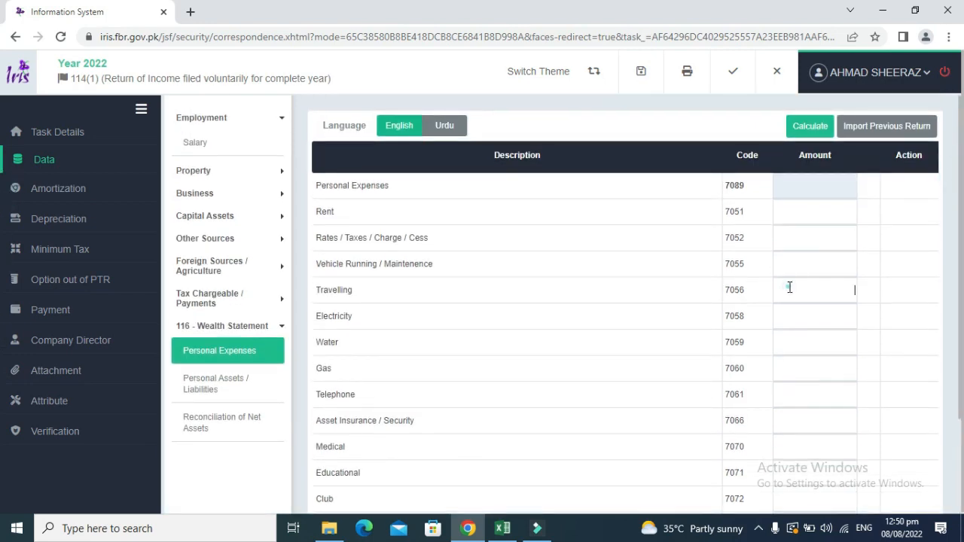
key("alt+Tab")
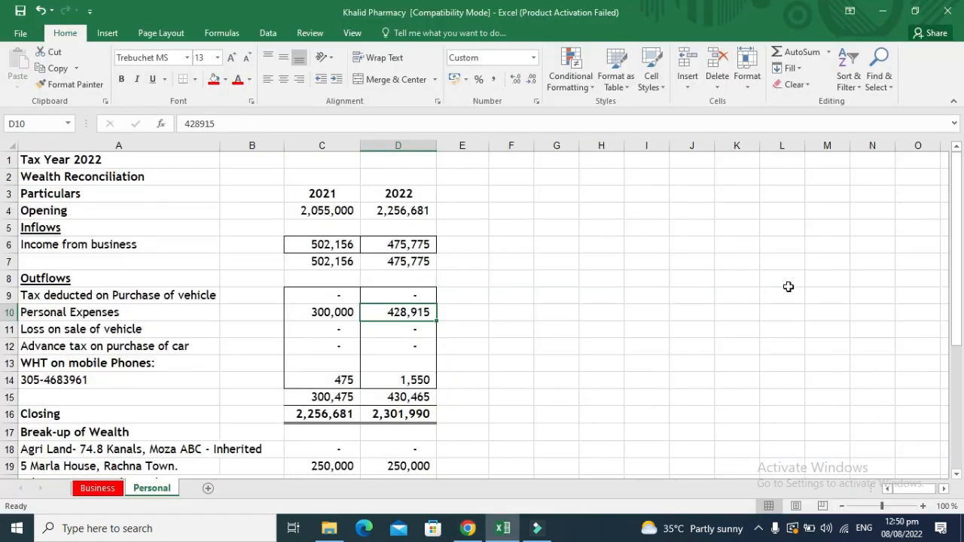
key("alt+Tab")
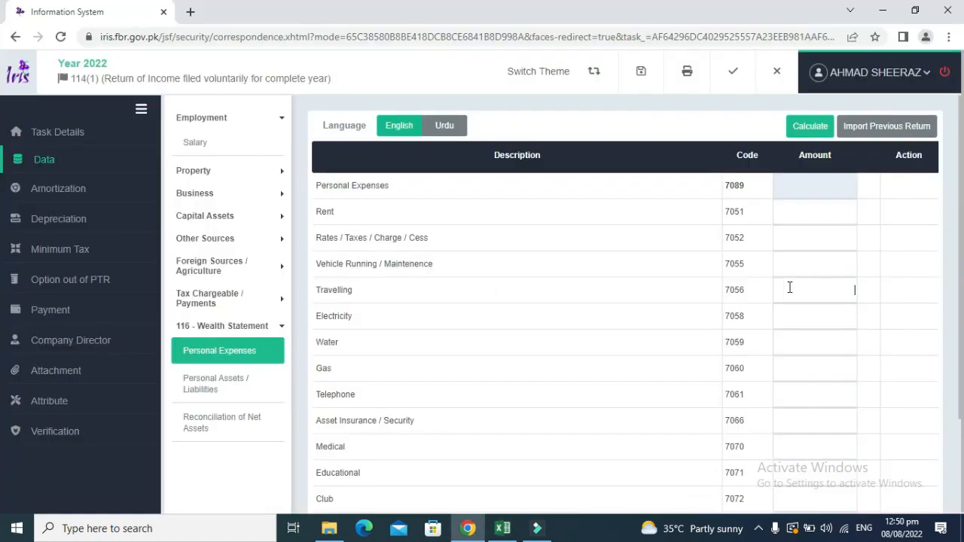
type("10000")
left_click(911, 332)
Enter 18,915 telephone expense and recalculate the personal expenses total to 428,915.
key("alt+Tab")
key("alt+Tab")
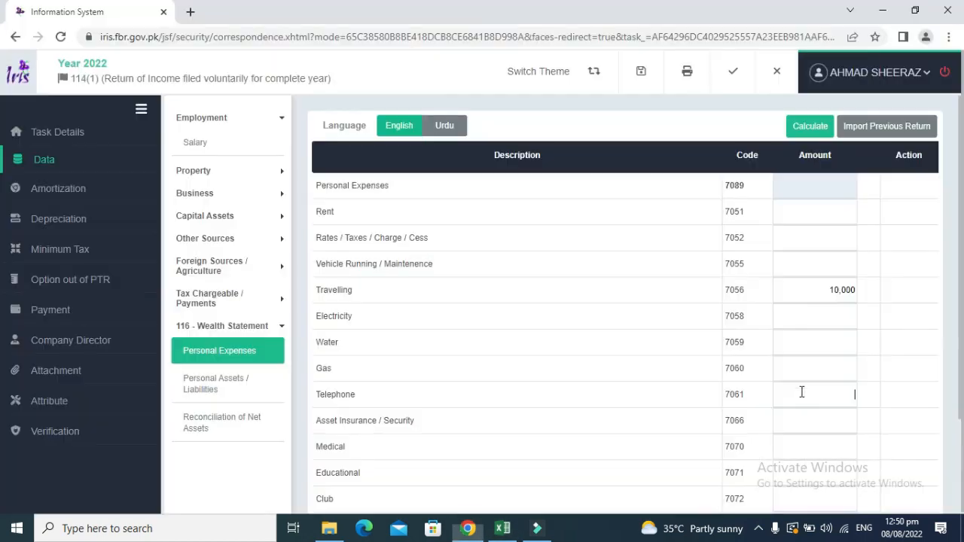
left_click(801, 391)
type("18915")
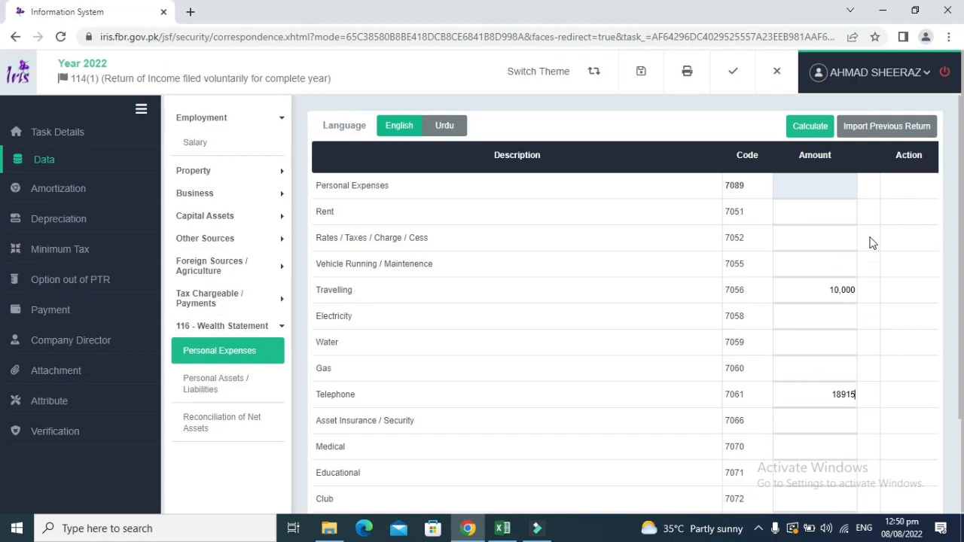
left_click(806, 124)
Look up Excel's 2022 mobile phone withholding figure of 1,550 against Tax Chargeable / Payments.
left_click(233, 300)
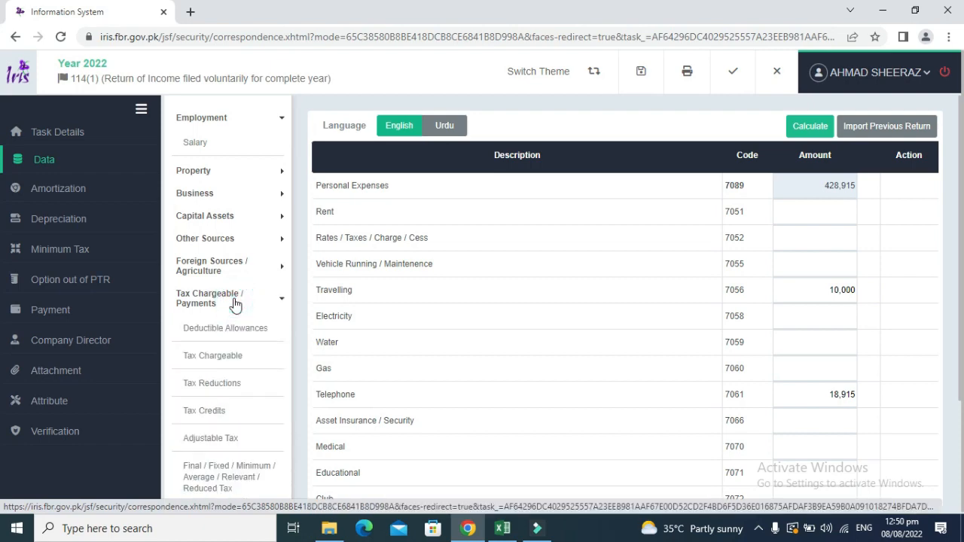
key("alt+Tab")
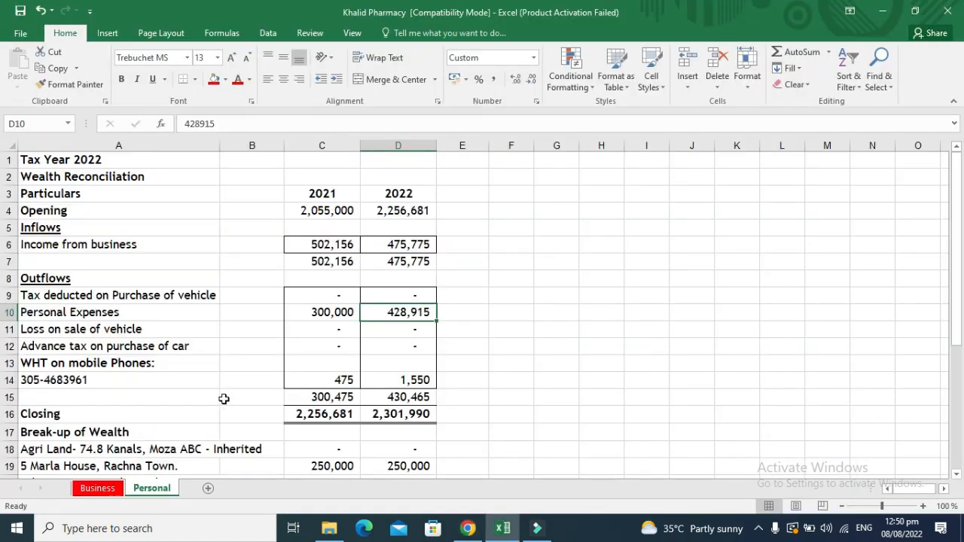
key("Down")
key("Down")
key("Down")
key("Down")
key("Down")
key("Up")
key("Left")
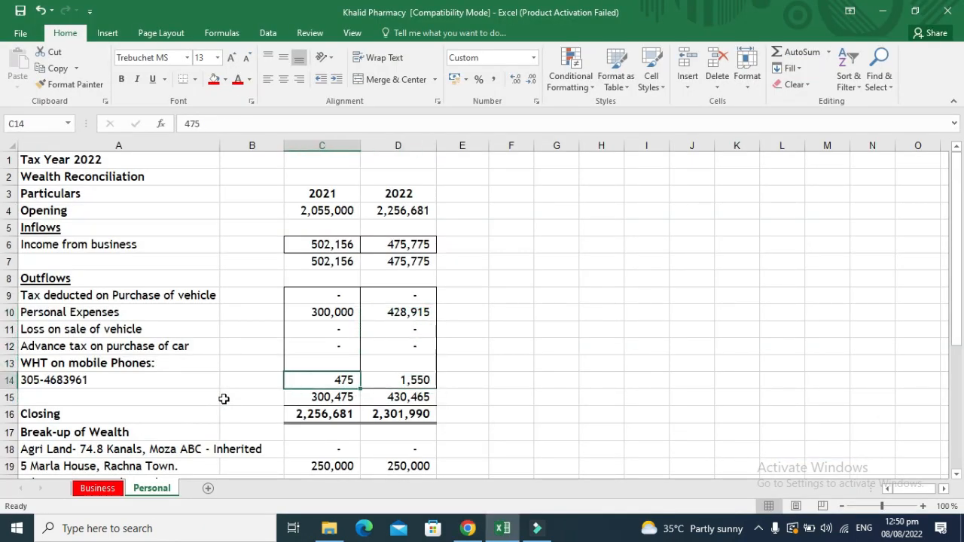
key("Right")
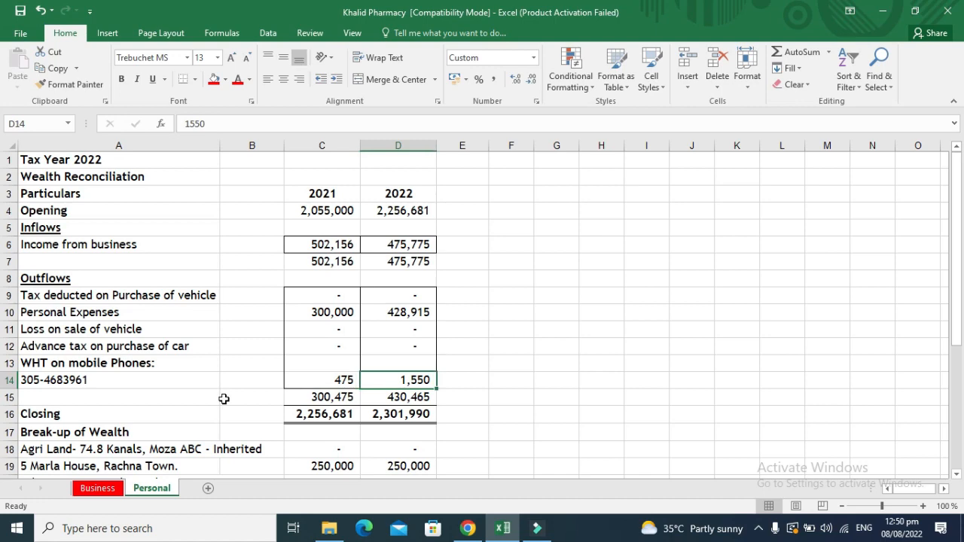
key("alt+Tab")
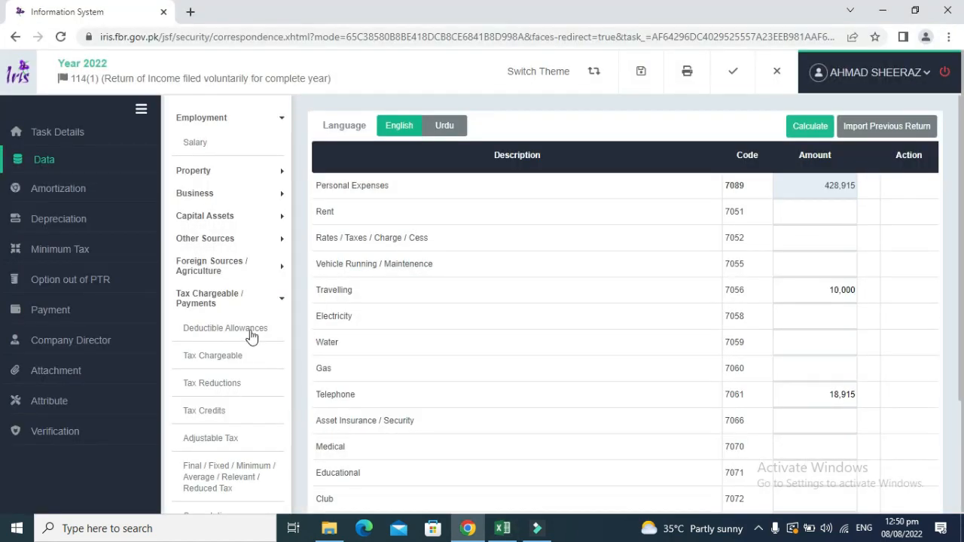
left_click(277, 301)
In the Adjustable Tax form, add a Cellphone Bill u/s 236(1)(a) withholding entry.
left_click(277, 301)
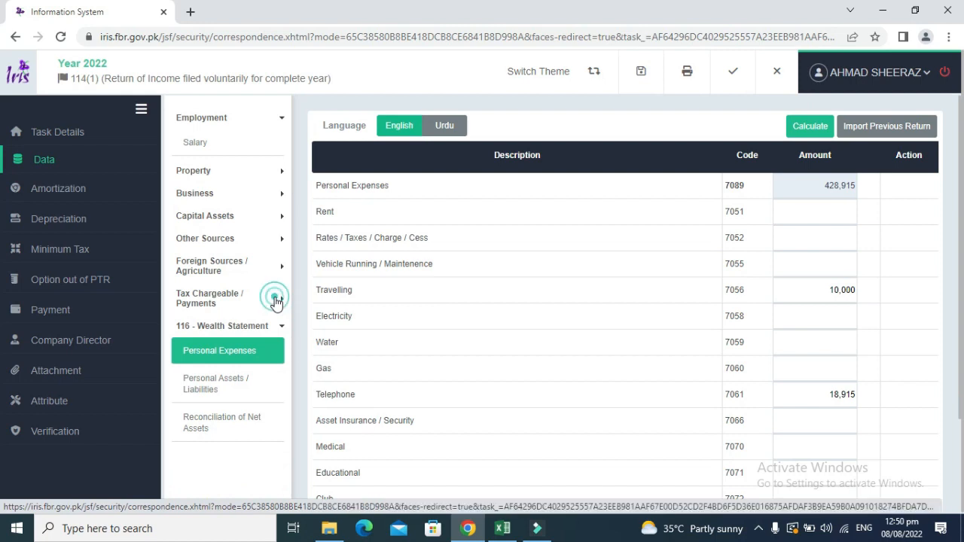
left_click(210, 437)
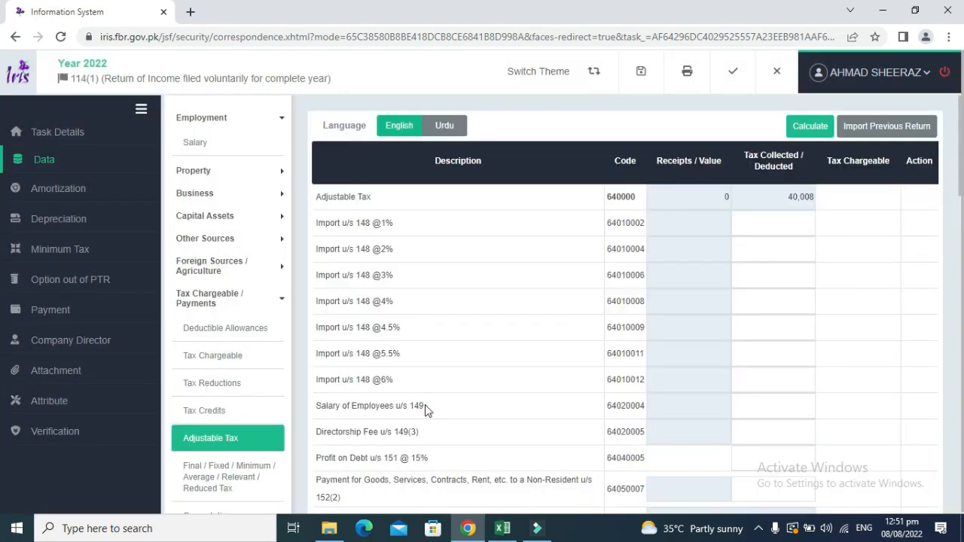
left_click(425, 405)
key("ctrl+f")
type("CEL")
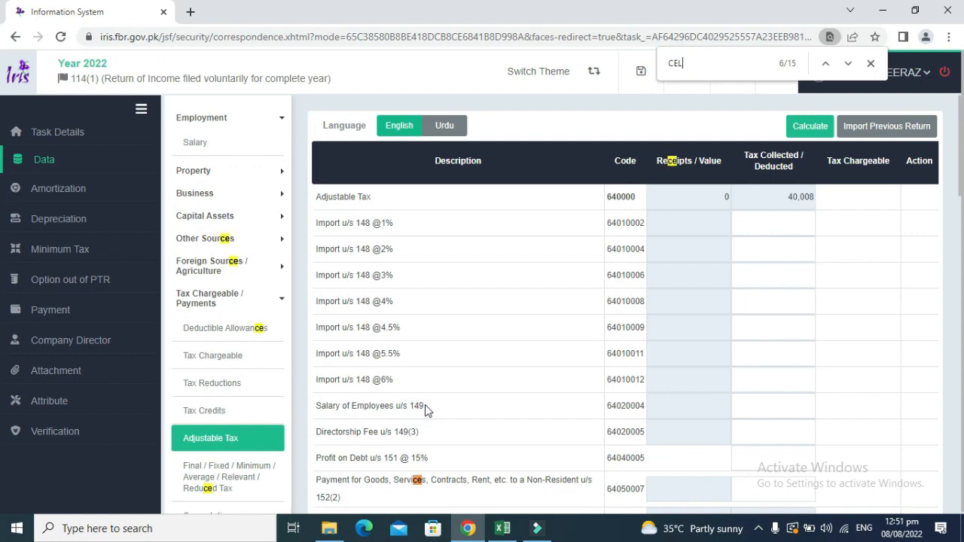
type("L")
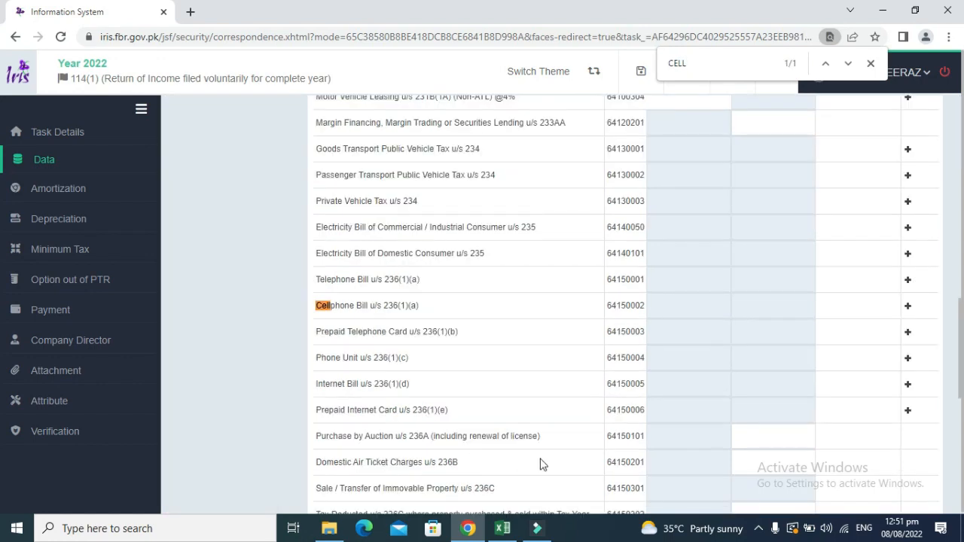
left_click(908, 306)
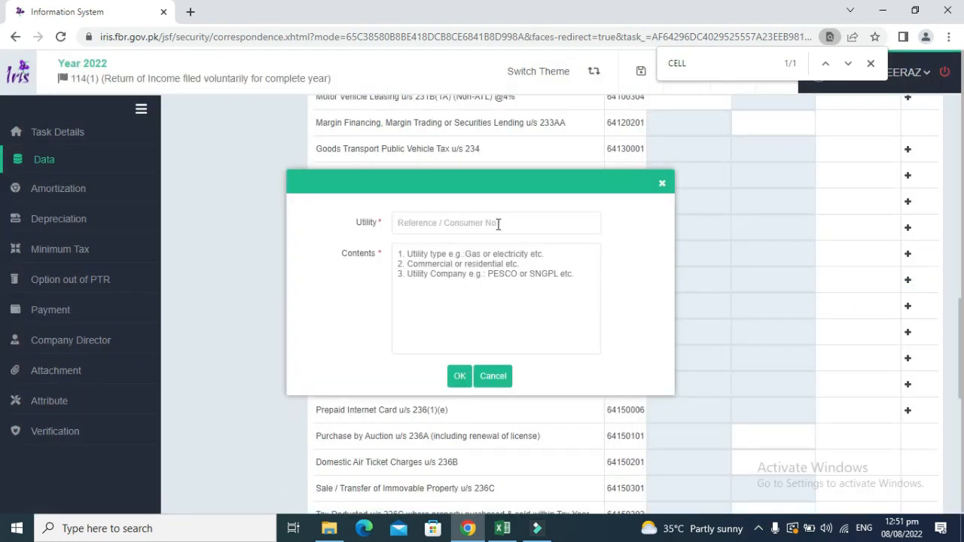
Use the saved phone number as utility reference, set contents to 'Prepaid, Mobilink', and confirm.
left_click(498, 223)
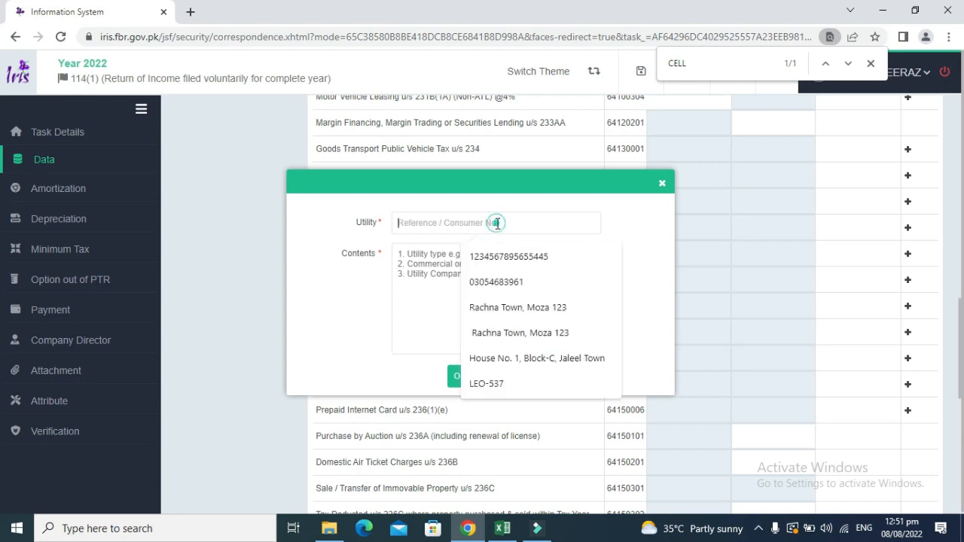
left_click(495, 281)
left_click(440, 256)
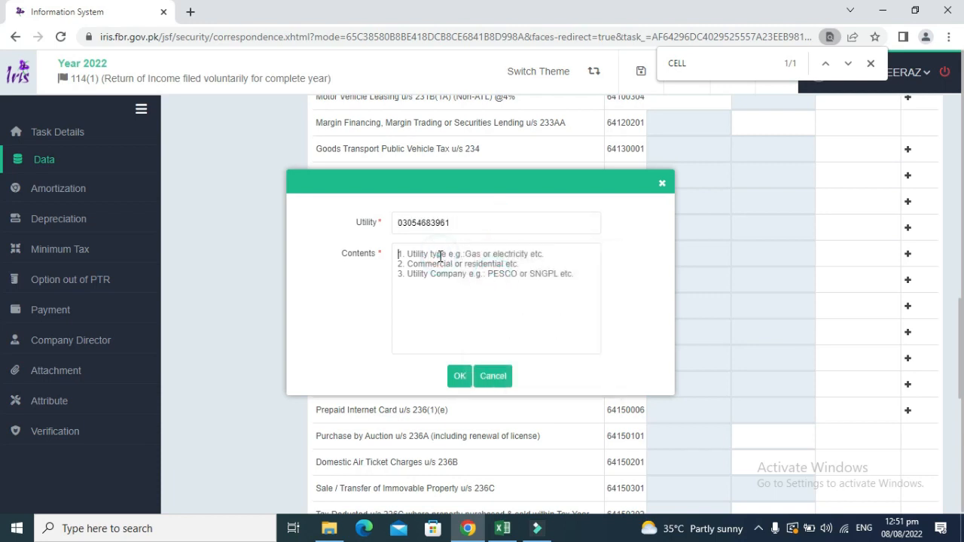
type("P")
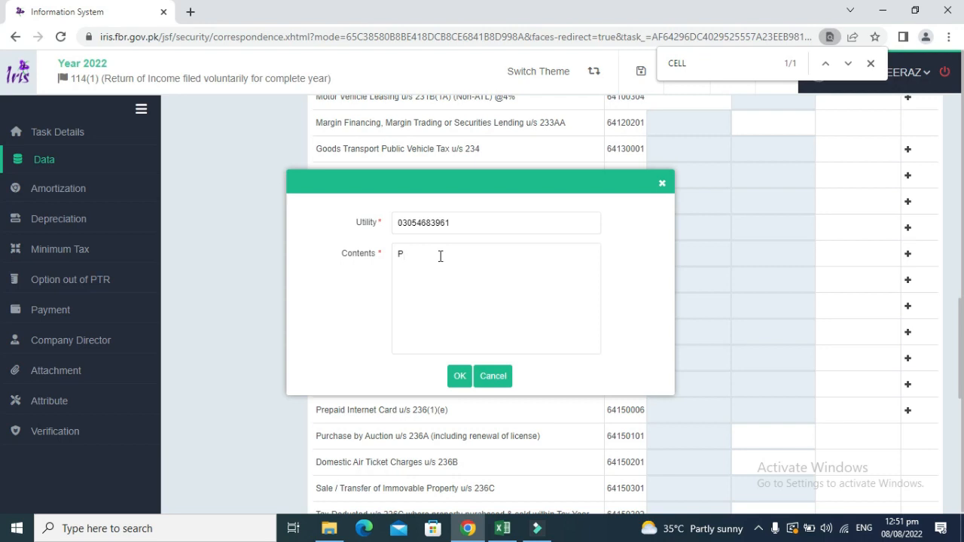
type("repaid, Mobilink")
left_click(461, 376)
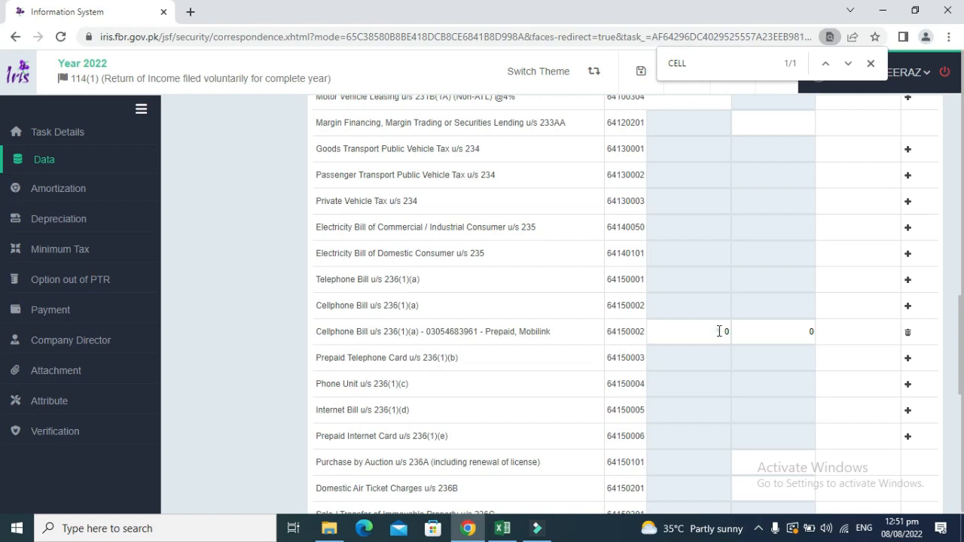
Enter 1550 tax collected on the cellphone row and recalculate, bringing Adjustable Tax to 41,558.
double_click(720, 331)
key("alt+Tab")
key("Right")
key("Left")
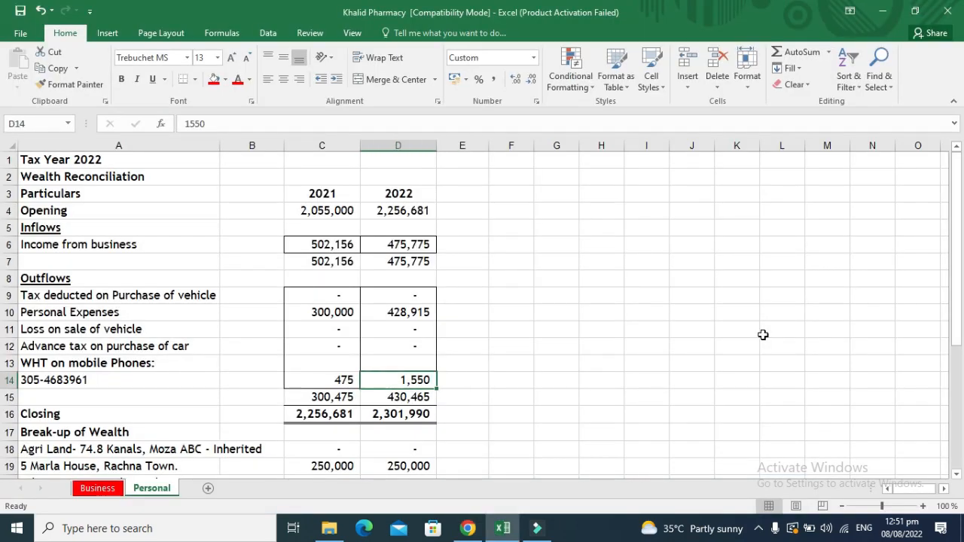
key("alt+Tab")
left_click(764, 334)
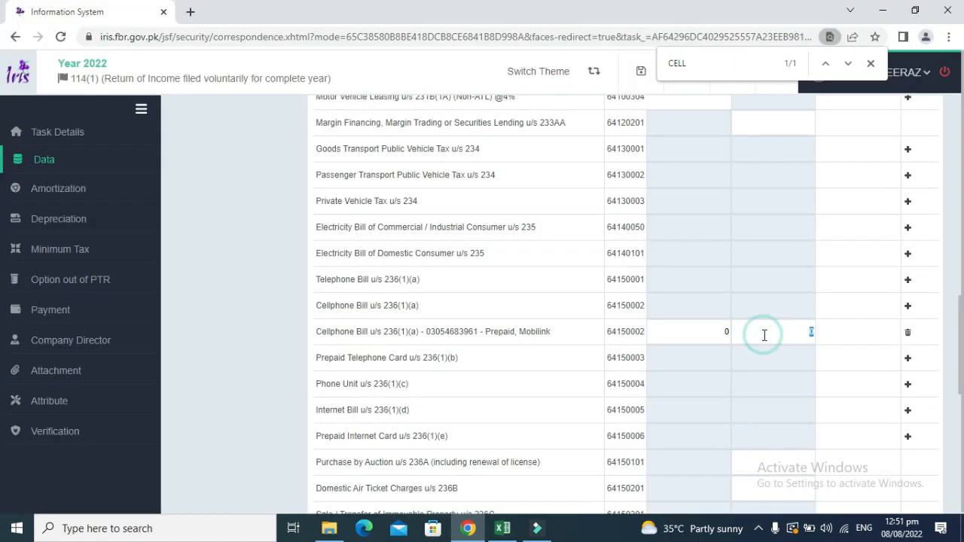
type("1550")
left_click_drag(960, 298, 963, 100)
left_click(806, 129)
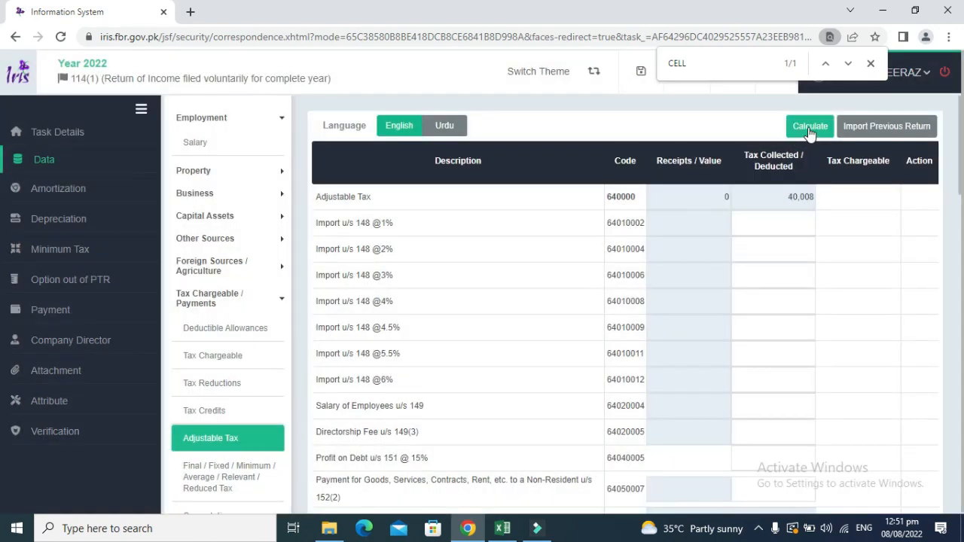
left_click(809, 130)
Scroll through the Computations page, then open Personal Expenses under 116 - Wealth Statement.
left_click(958, 193)
left_click_drag(959, 193, 959, 248)
left_click(240, 278)
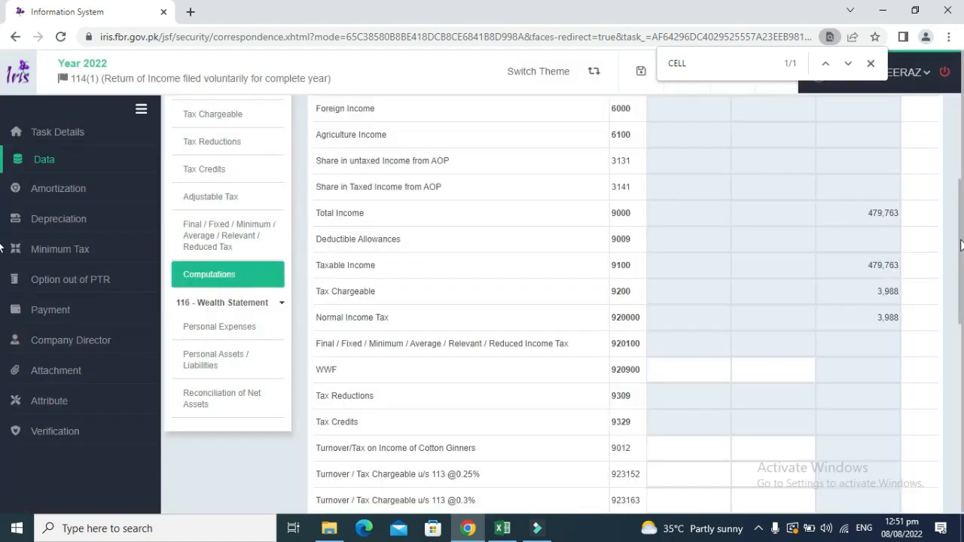
left_click_drag(961, 244, 962, 456)
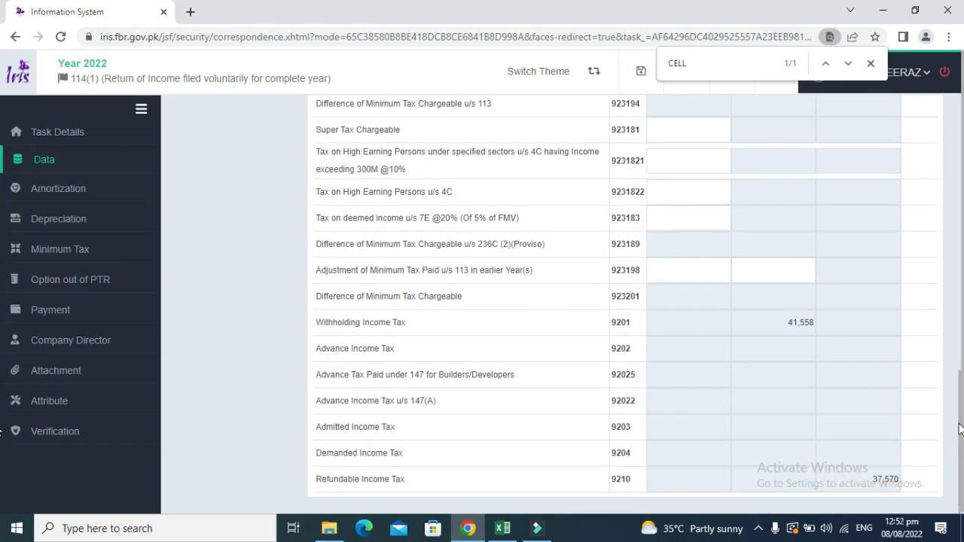
left_click_drag(955, 420, 955, 152)
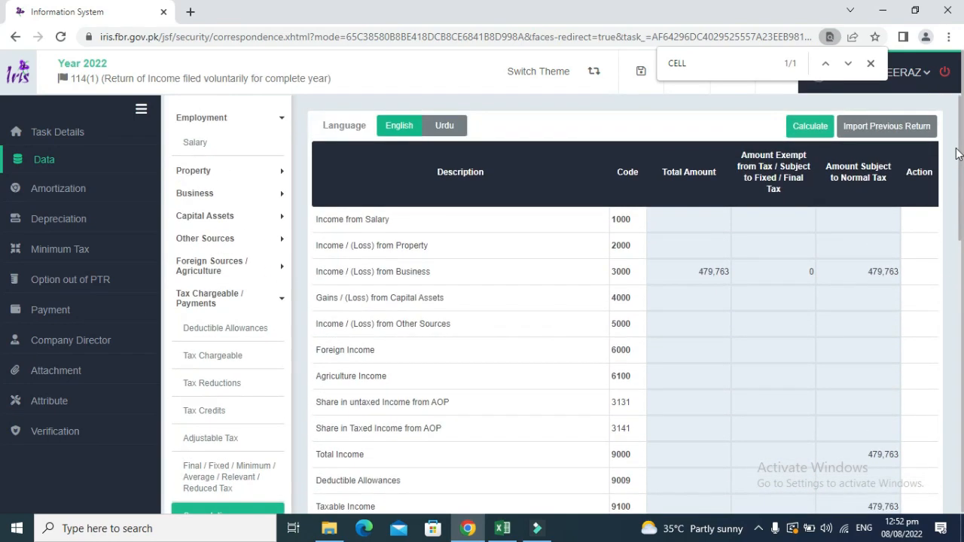
left_click(278, 297)
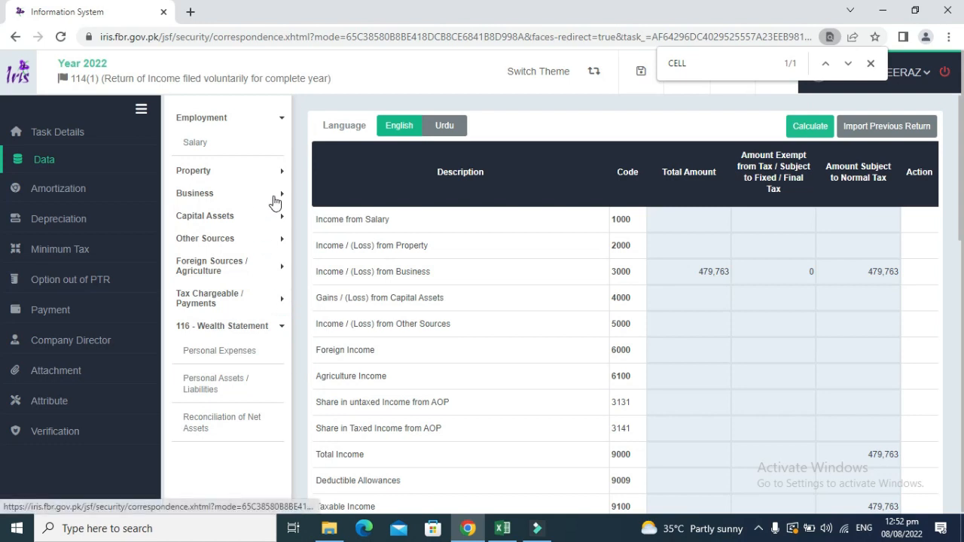
left_click(233, 351)
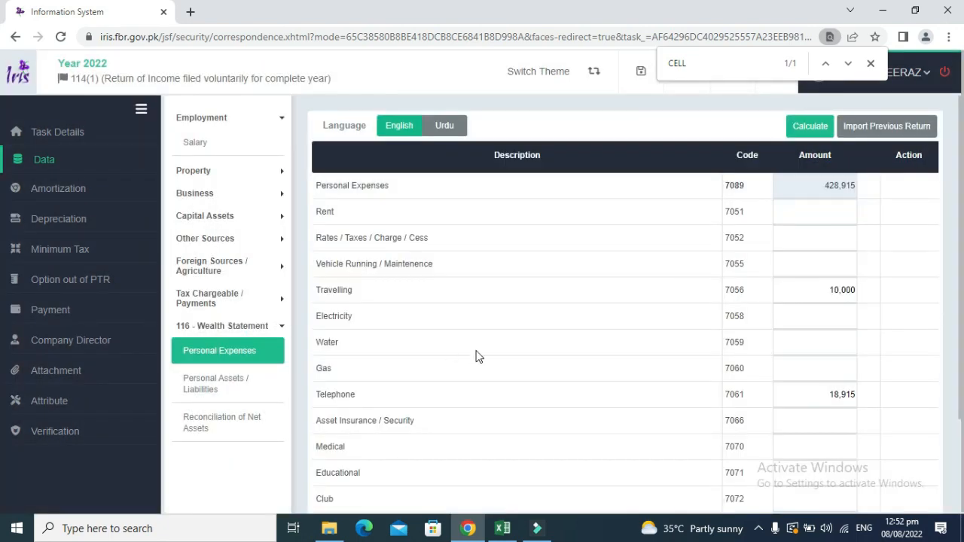
Enter 1550 under Rates / Taxes / Charge / Cess (7052) and recalculate to 430,465.
key("alt+Tab")
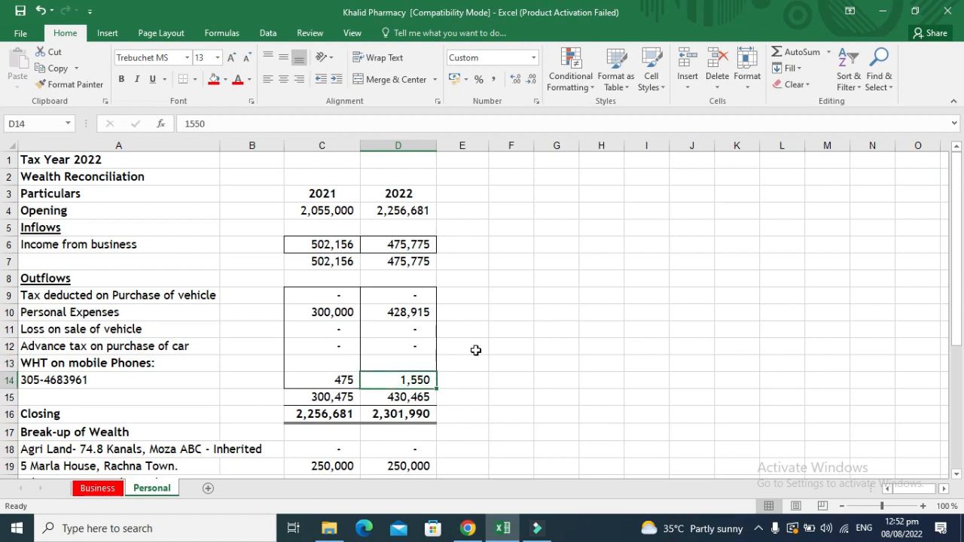
key("Left")
key("Right")
key("alt+Tab")
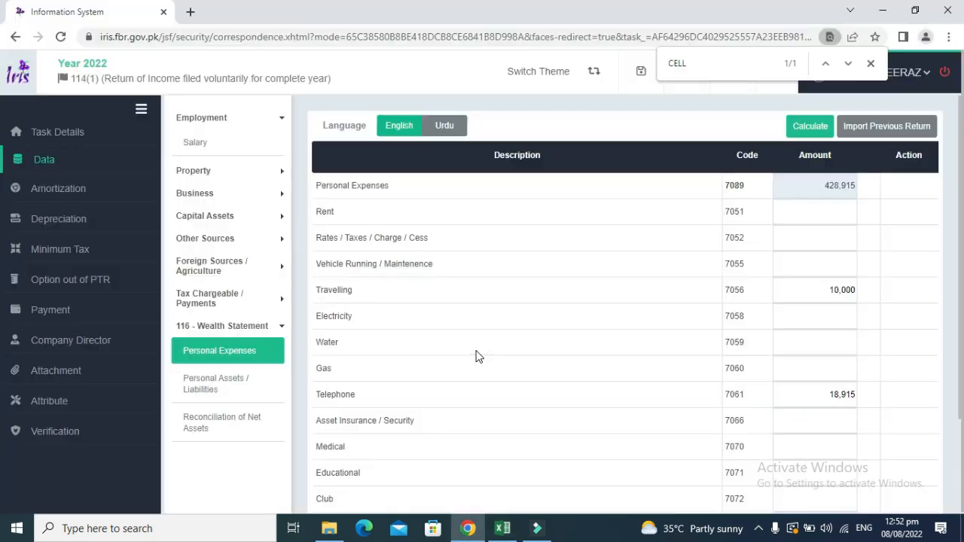
left_click(803, 237)
type("1550")
left_click(926, 201)
left_click(816, 131)
left_click(817, 133)
Cross-check the 2021 and 2022 phone withholding, personal expenses and outflow totals in the Excel workbook.
key("alt+Tab")
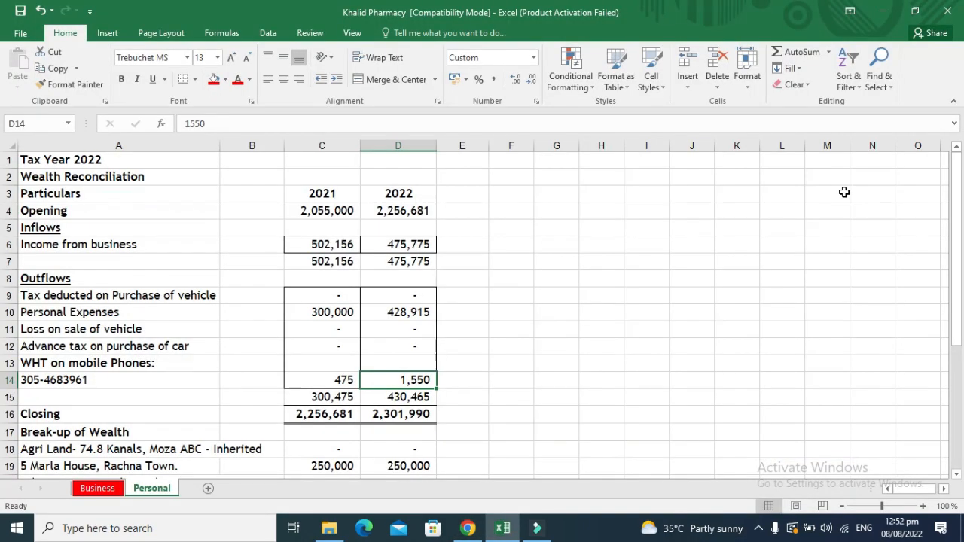
key("Down")
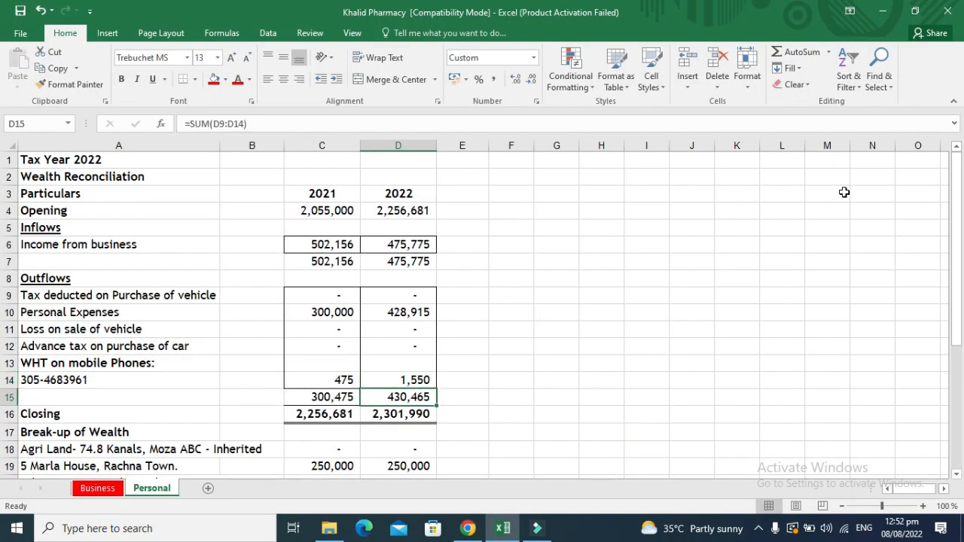
key("Up")
key("Up")
key("Up")
key("Up")
key("Up")
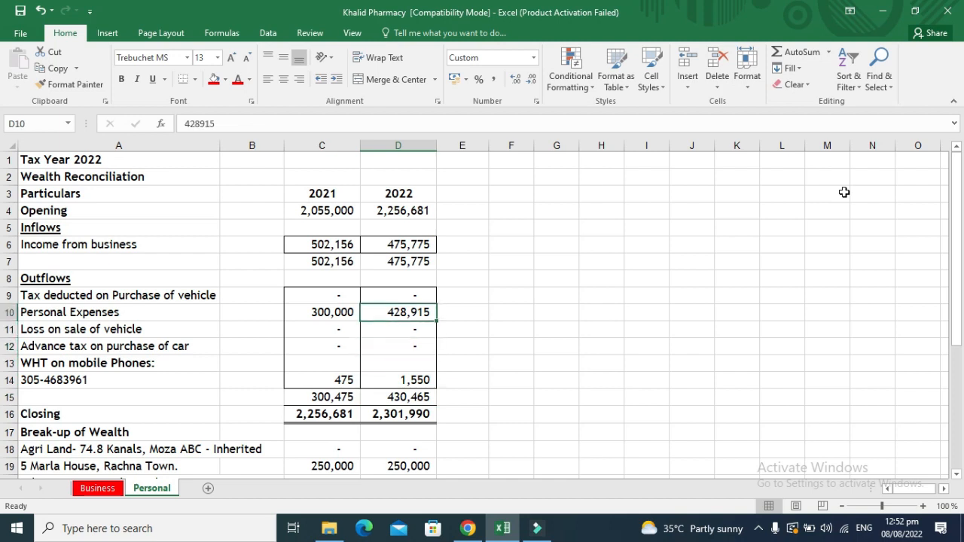
key("Left")
key("Down")
key("Down")
key("Down")
key("Down")
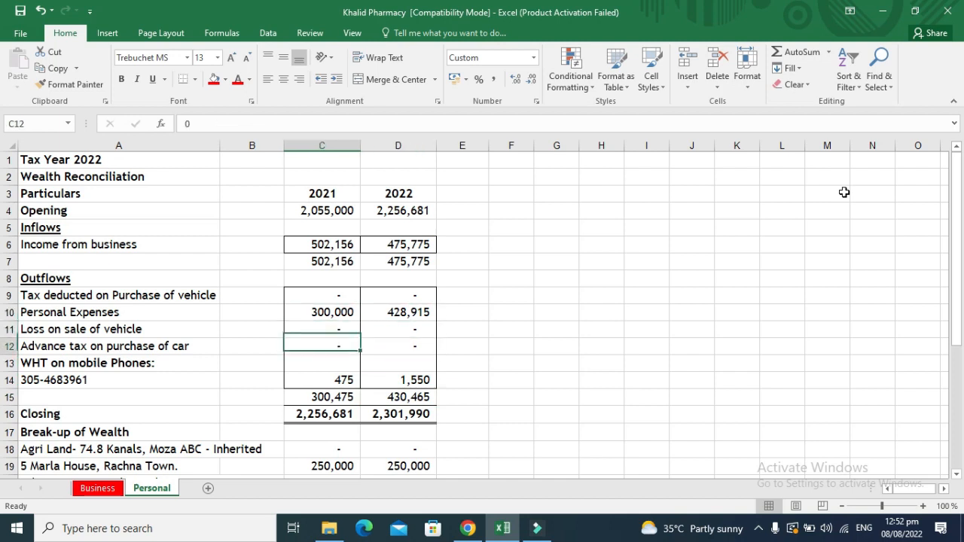
key("Right")
key("Down")
key("Down")
key("Down")
key("Down")
key("Down")
key("Down")
key("Down")
key("Down")
key("Down")
key("Down")
key("Down")
key("Down")
key("Down")
key("Down")
key("Down")
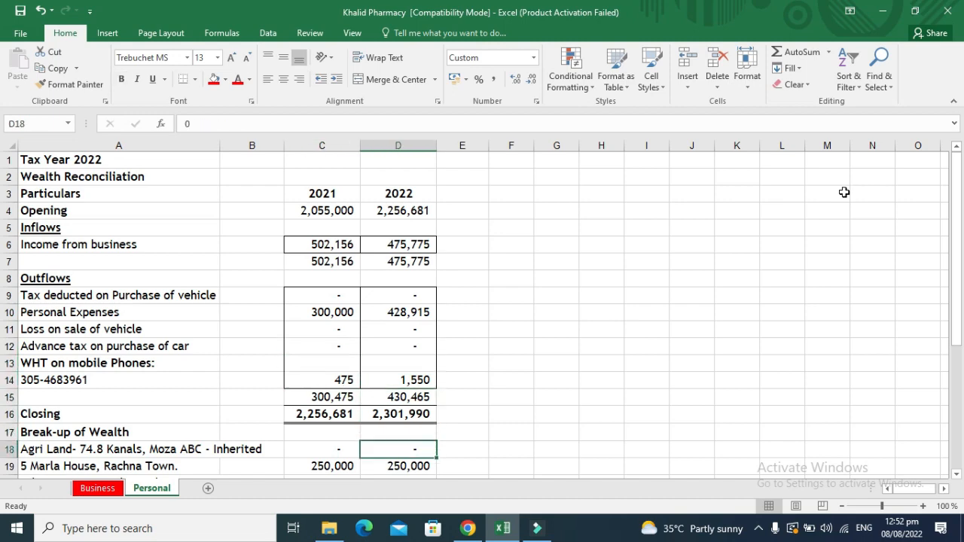
key("Up")
key("Up")
key("Up")
key("Up")
key("Up")
key("Up")
key("Up")
key("Up")
key("Up")
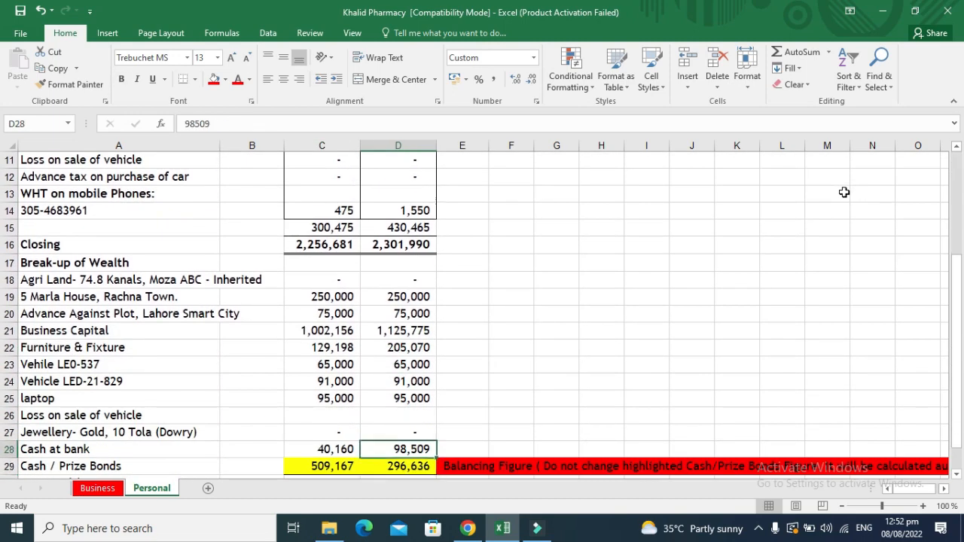
key("alt+Tab")
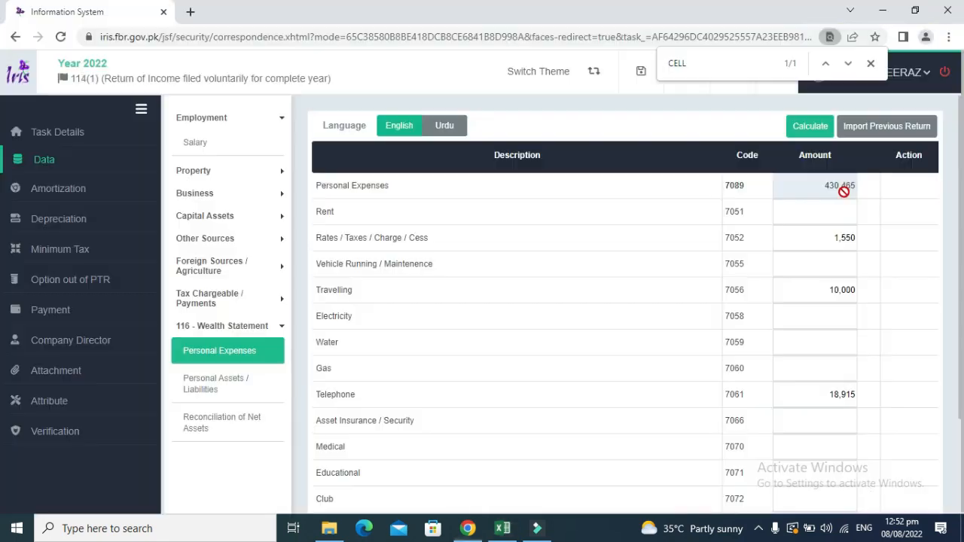
Close the find bar and bring up the empty Personal Assets / Liabilities form (7001–7013).
left_click(225, 386)
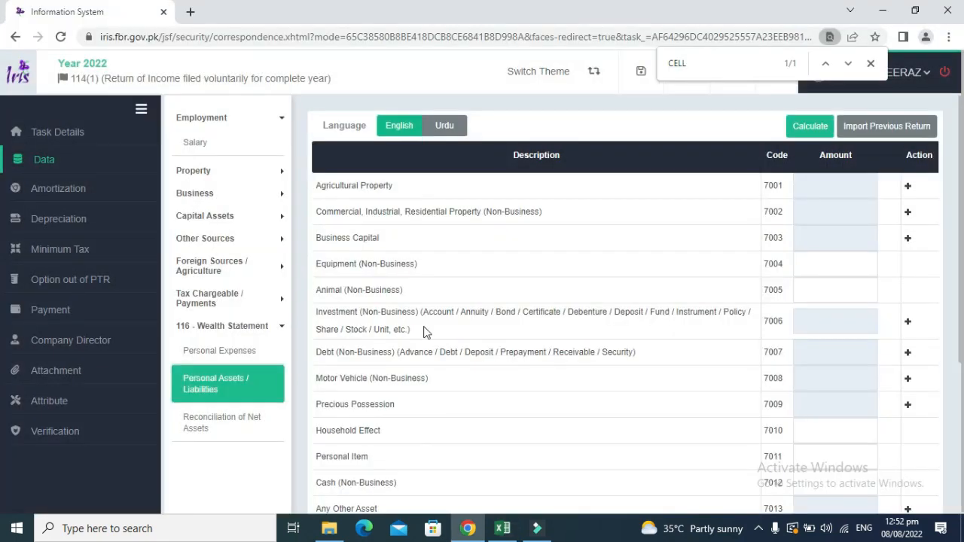
key("alt+Tab")
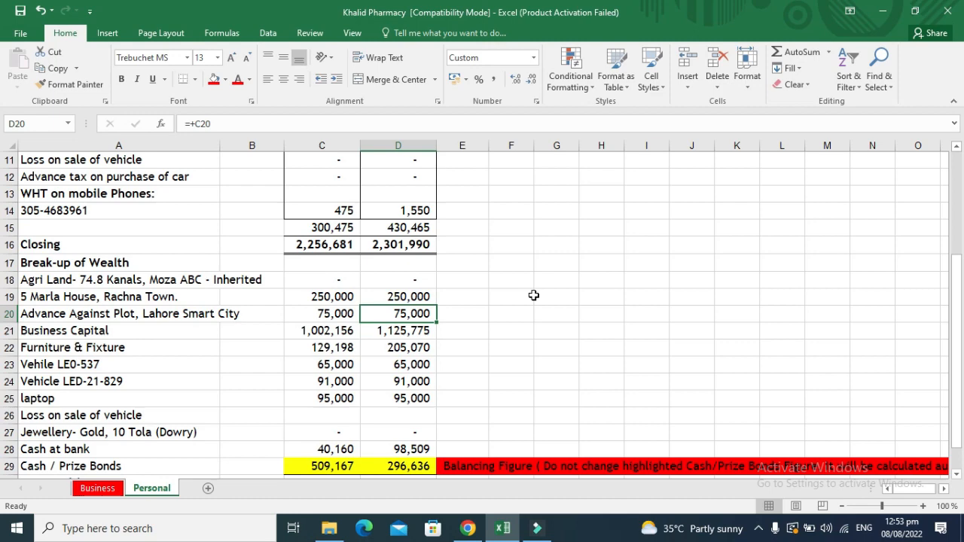
key("alt+Tab")
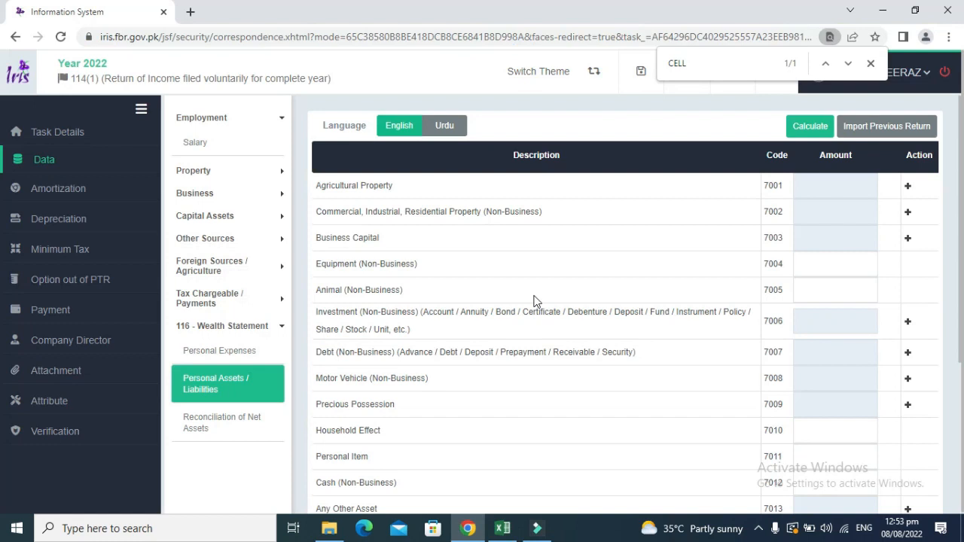
left_click(870, 64)
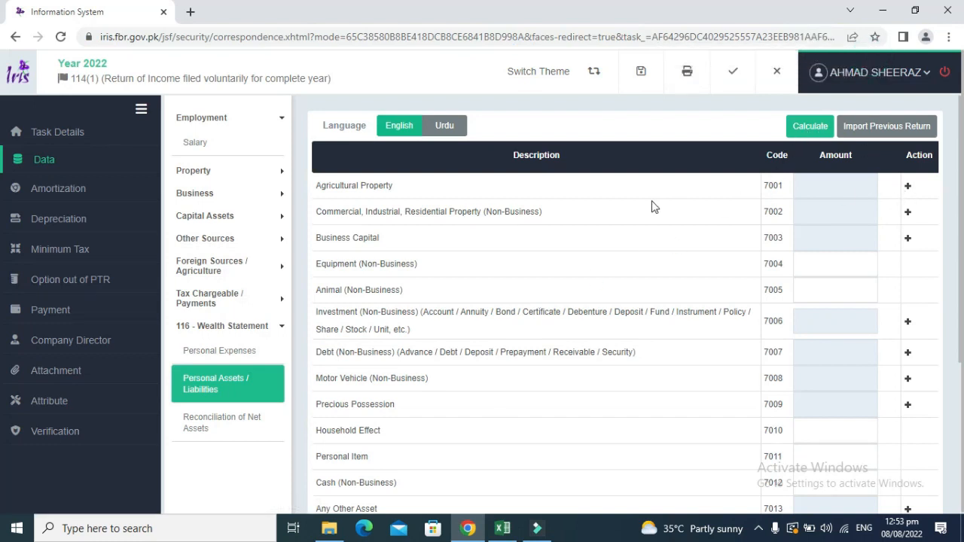
left_click(217, 403)
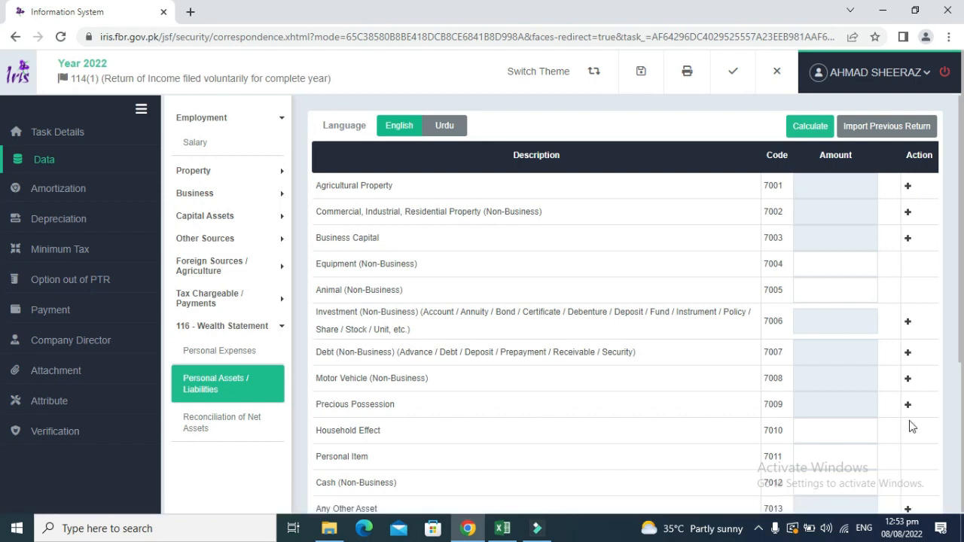
Add an Agricultural Property entry using the saved Rachna Town, Moza 123 address.
left_click(907, 187)
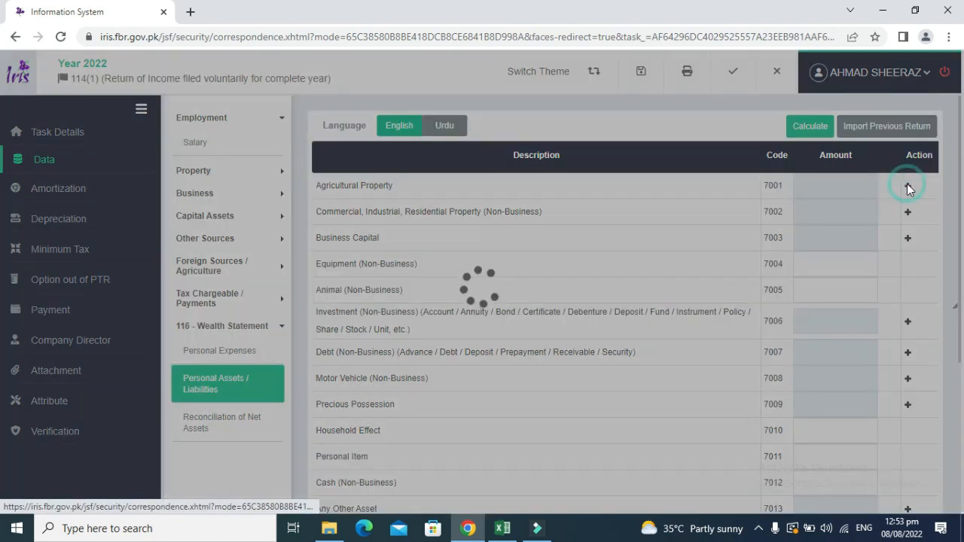
left_click(504, 223)
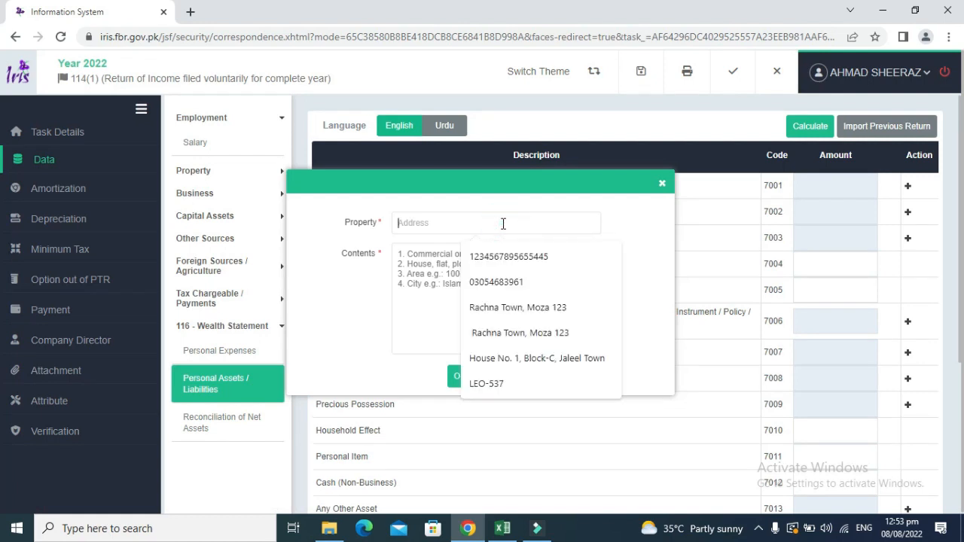
key("alt+Tab")
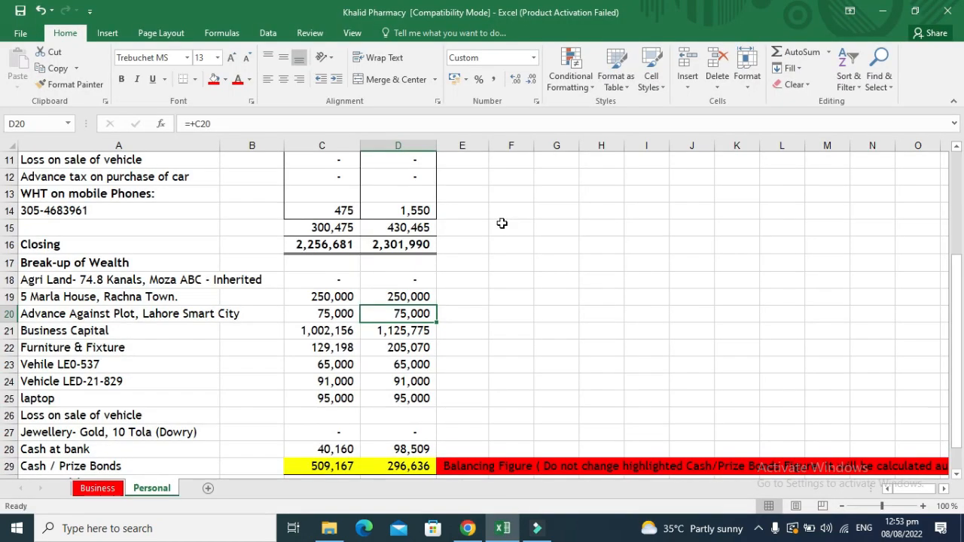
key("Left")
key("Left")
key("Left")
key("Up")
key("Up")
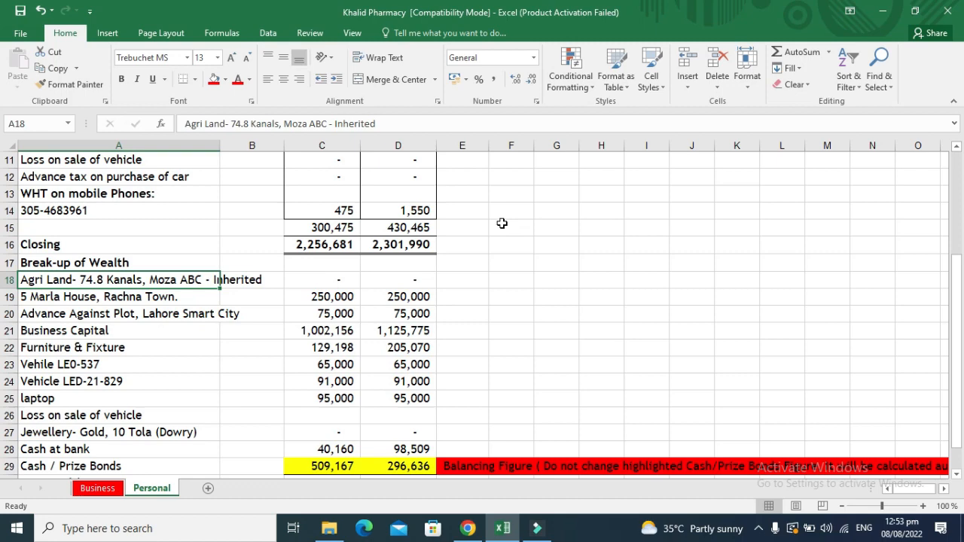
key("alt+Tab")
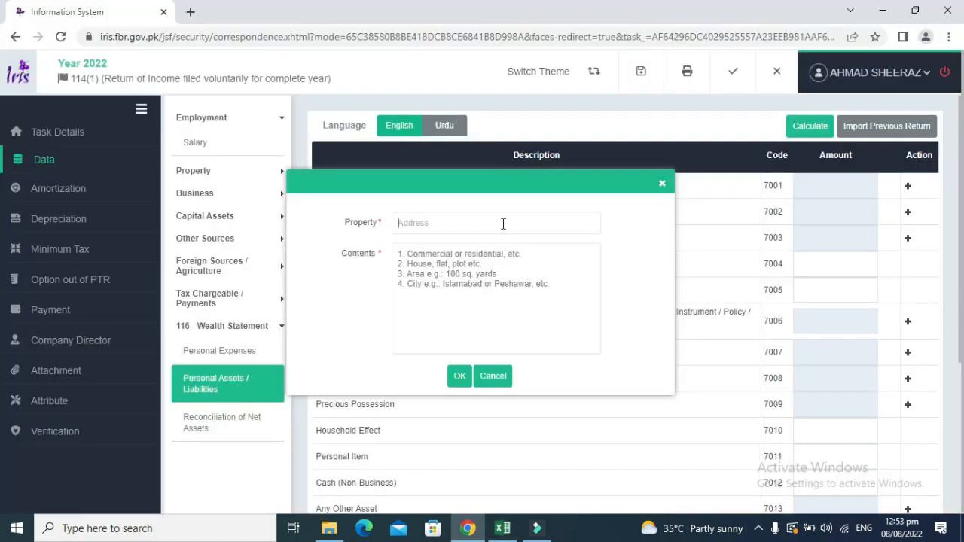
left_click(503, 223)
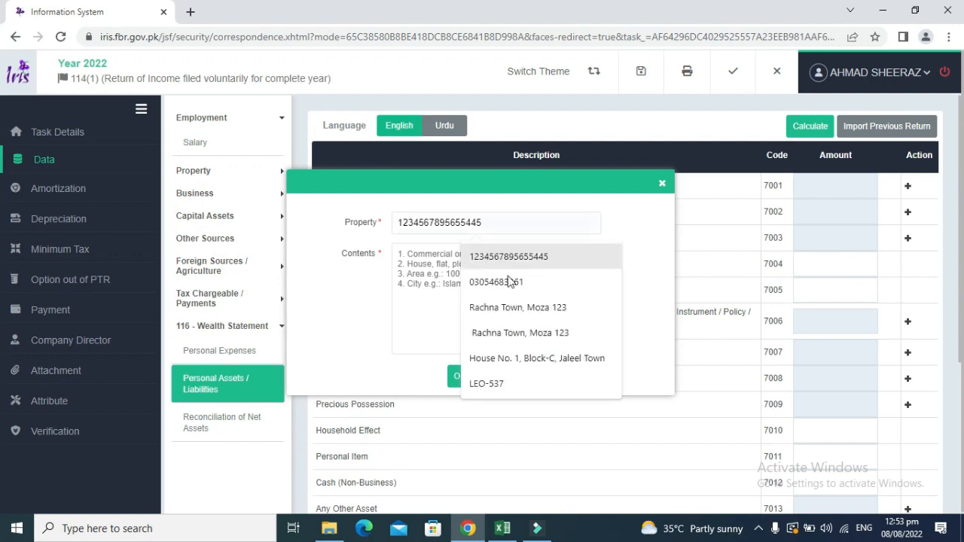
left_click(511, 307)
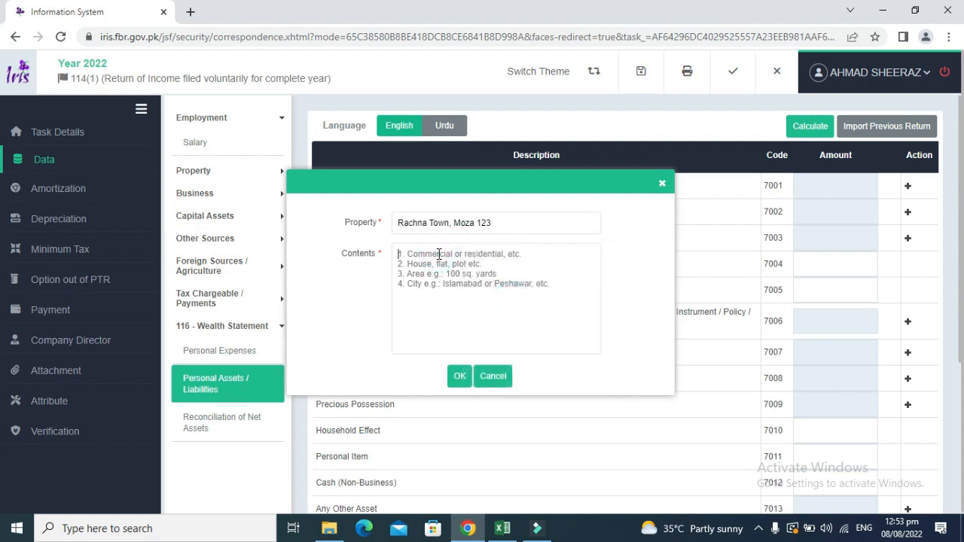
Describe the property as 'Agri Land, 74.8 Kanals, Ferozwala' and save the entry.
type("A")
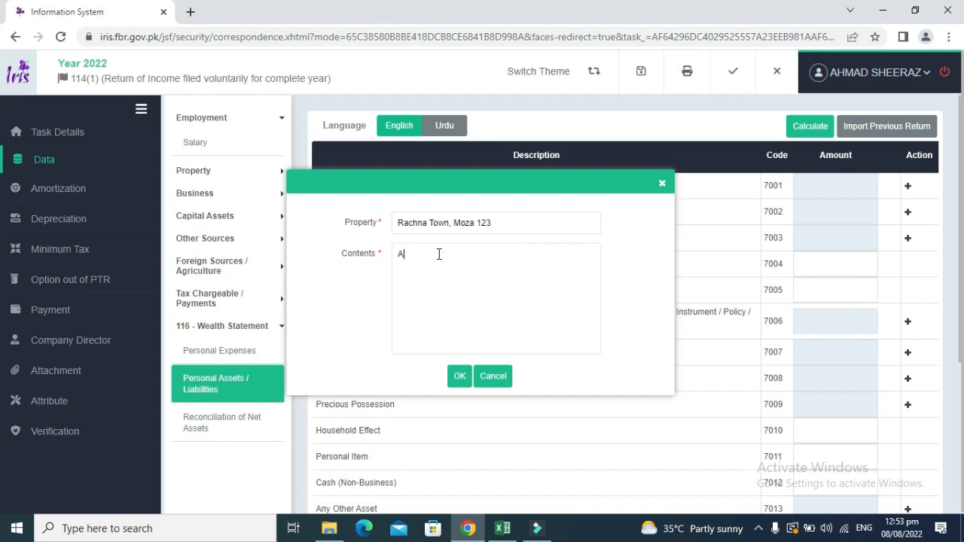
type("gri Land")
key("ctrl+a")
key("BackSpace")
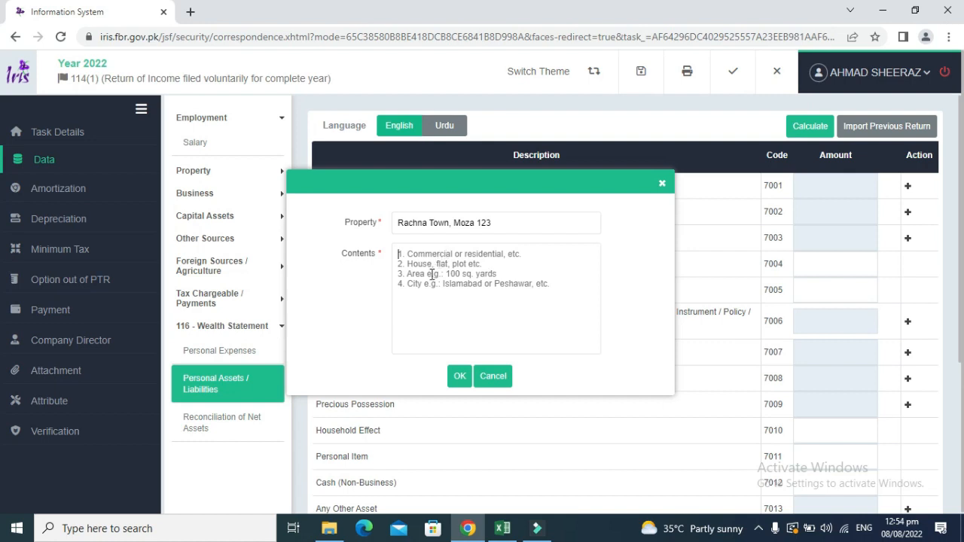
type("A")
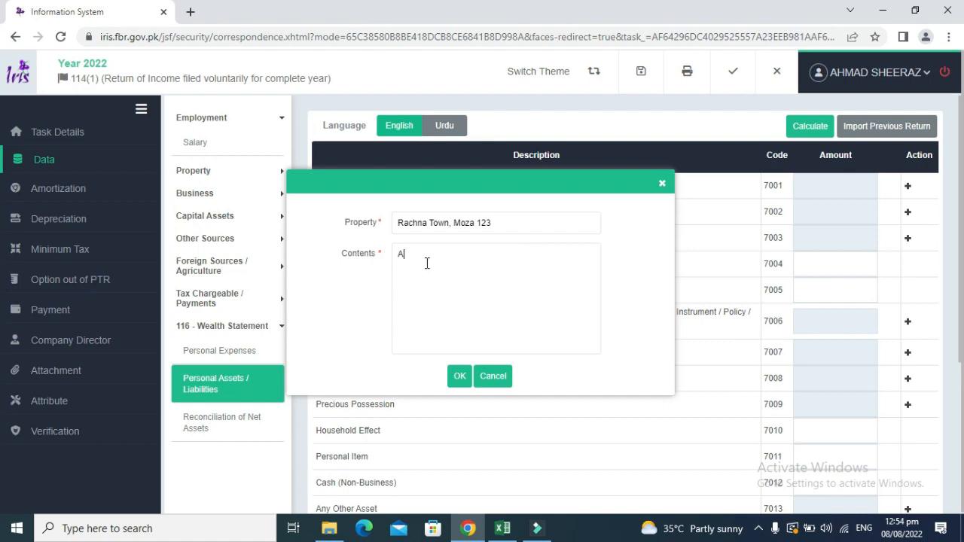
type("gri Land,")
key("alt+Tab")
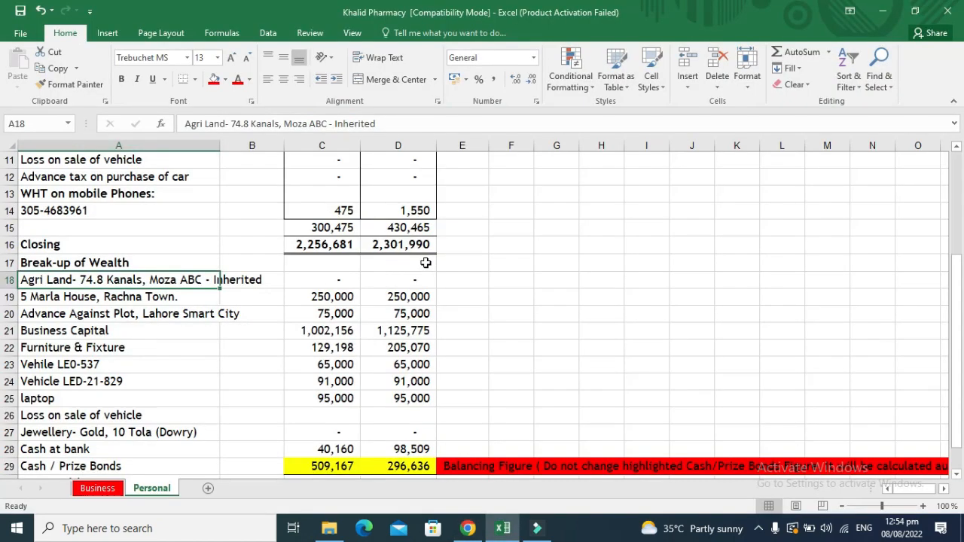
key("alt+Tab")
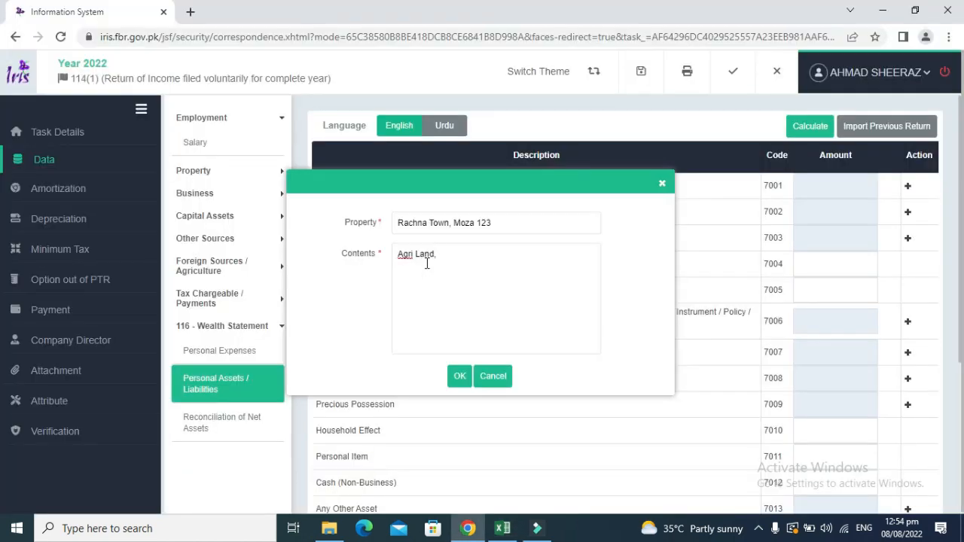
type("74.8")
type(" Kanals")
type(", S")
type("hahd")
key("BackSpace")
key("BackSpace")
key("BackSpace")
key("BackSpace")
type("Ferozwala")
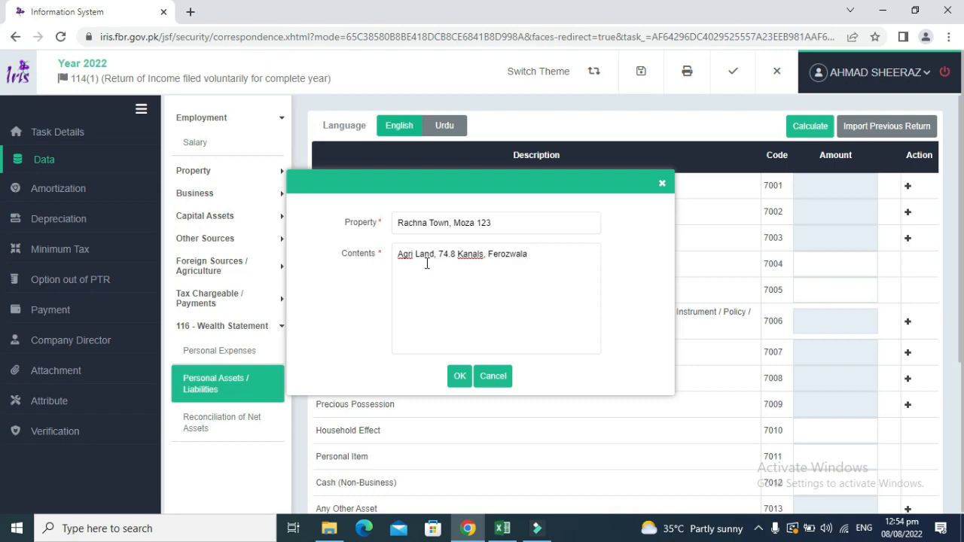
left_click(459, 377)
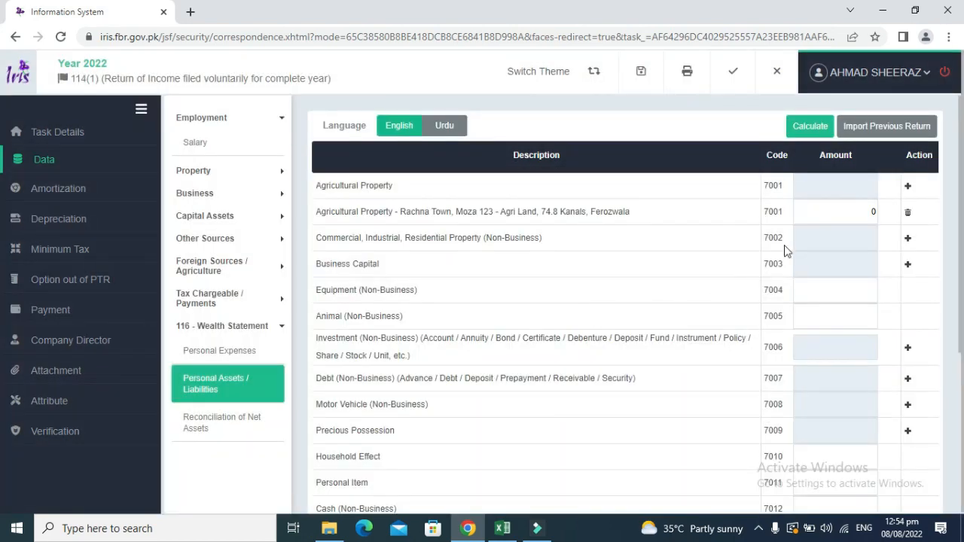
Check the agricultural land closing value and the 5 Marla House figures in the workbook.
key("alt+Tab")
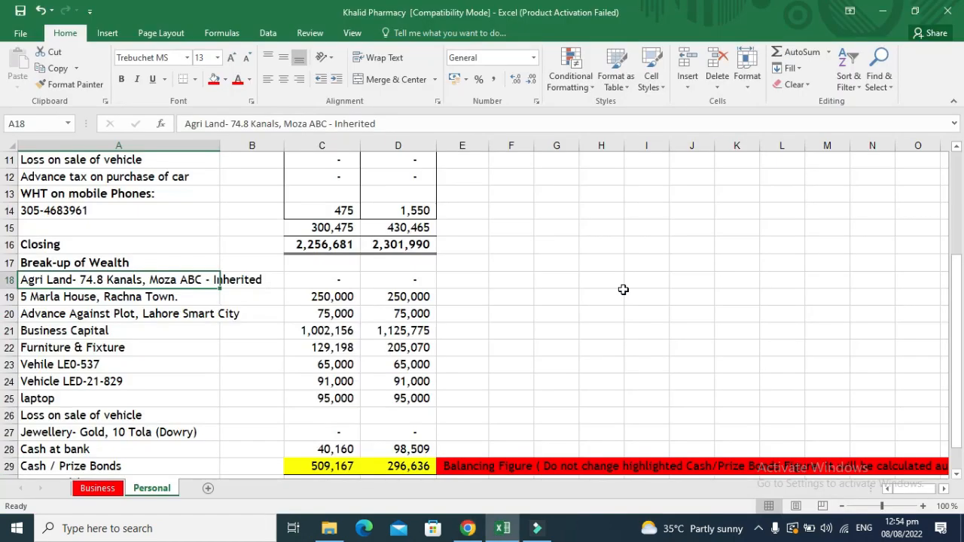
key("Right")
key("Right")
key("Right")
key("Down")
key("Left")
key("Left")
key("Left")
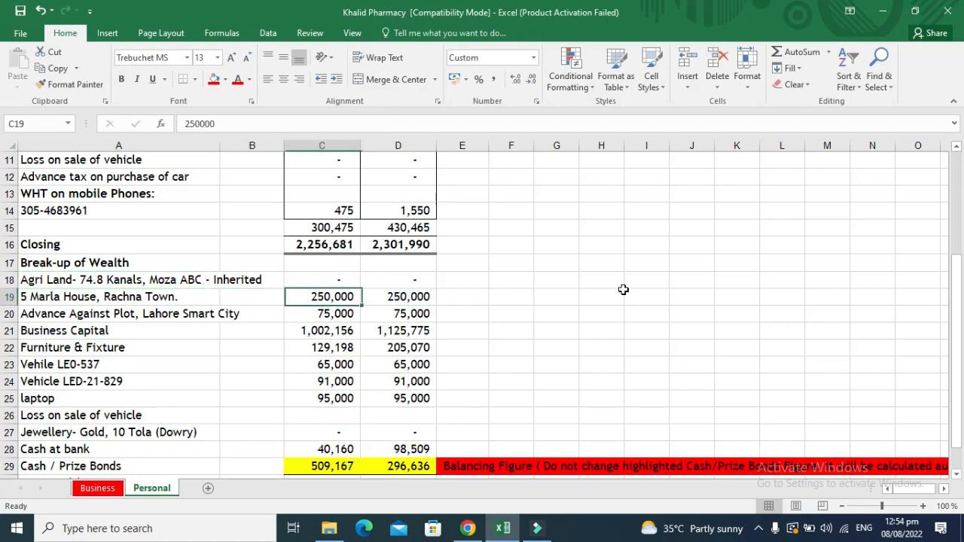
key("Right")
key("Right")
key("Right")
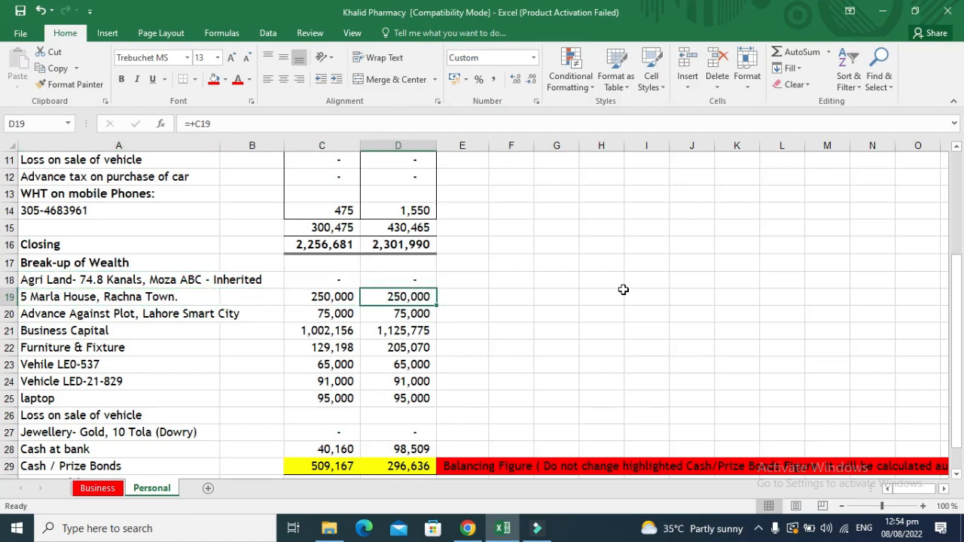
key("alt+Tab")
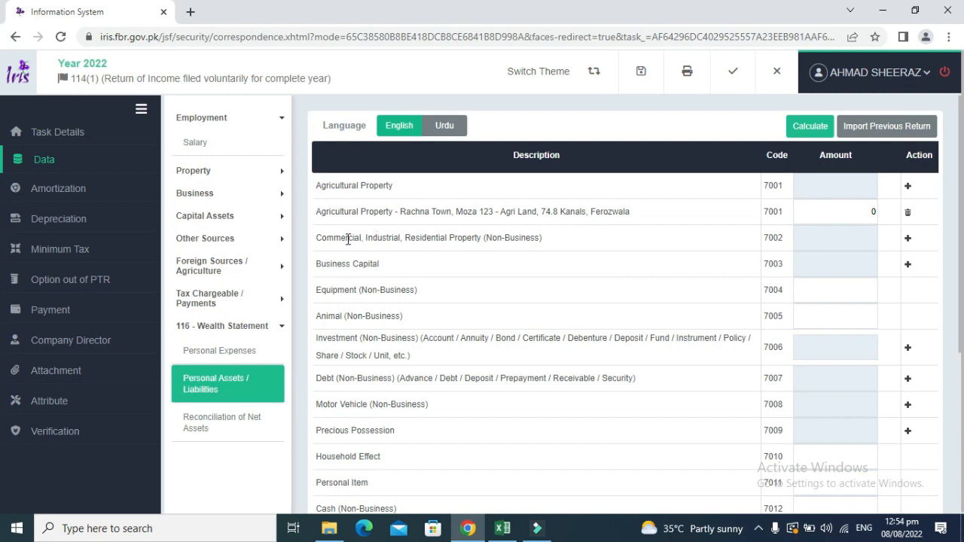
Add a residential property entry with the saved Jaleel Town address and contents 'Residential, 5 Marla'.
left_click(907, 241)
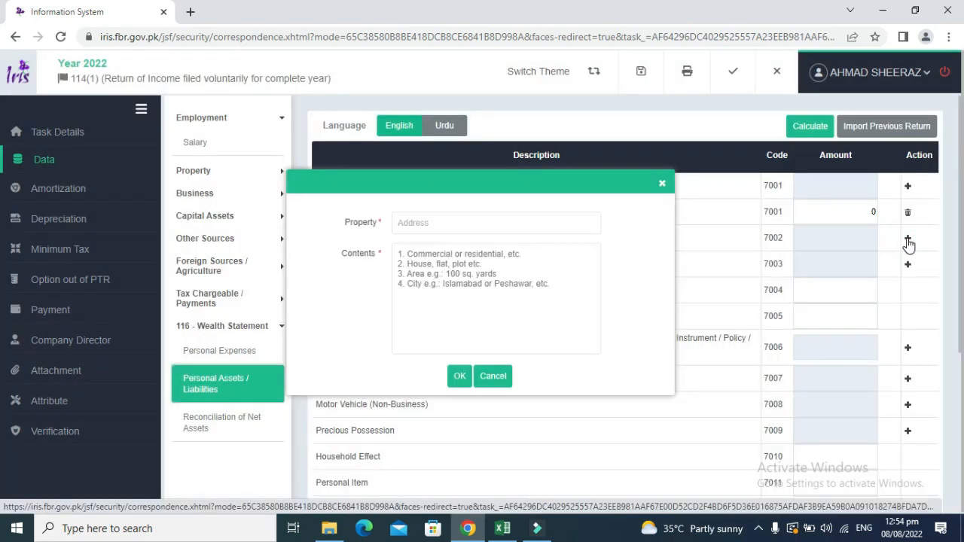
left_click(456, 220)
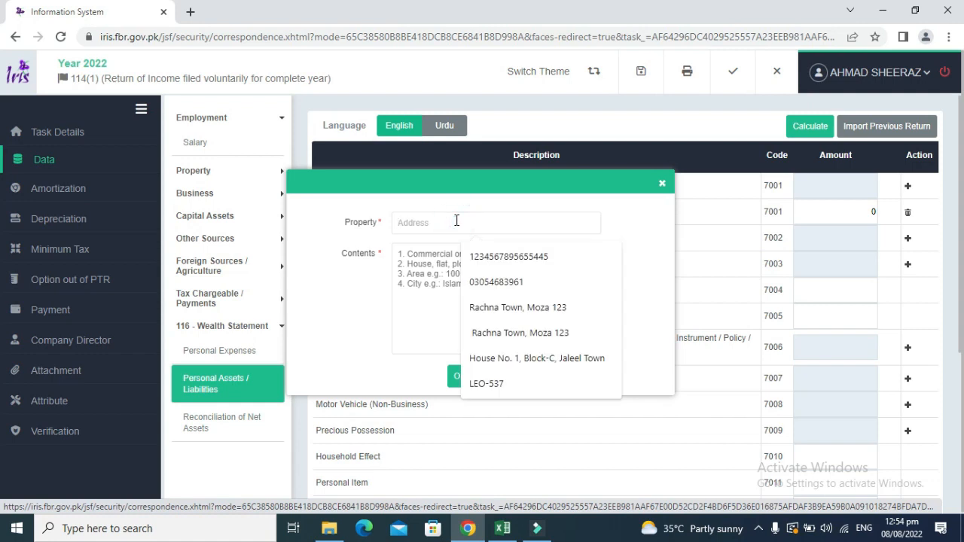
left_click(527, 359)
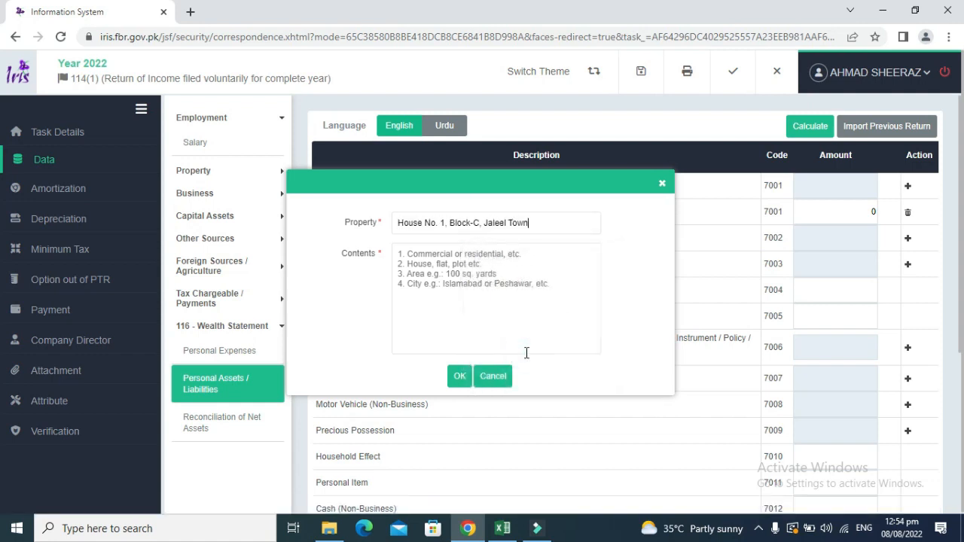
left_click(449, 269)
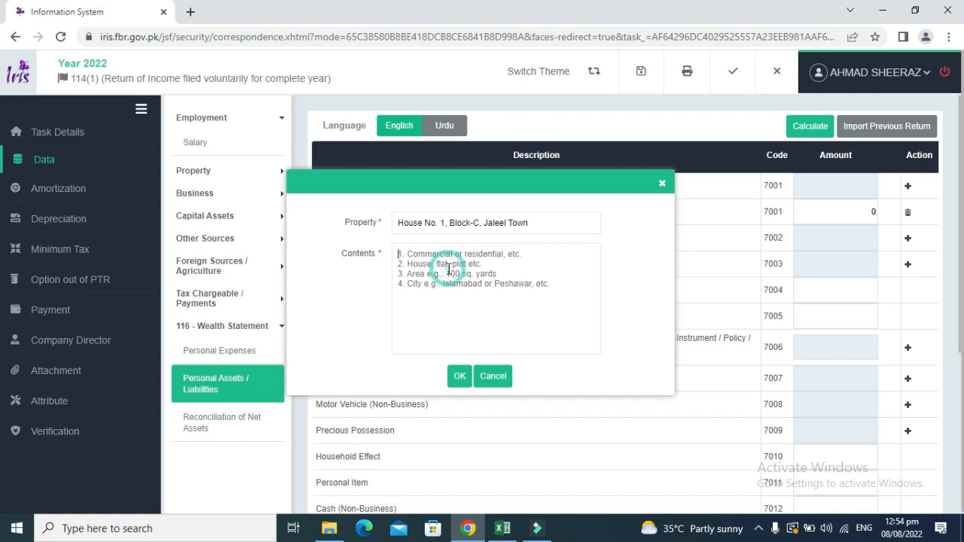
type("R")
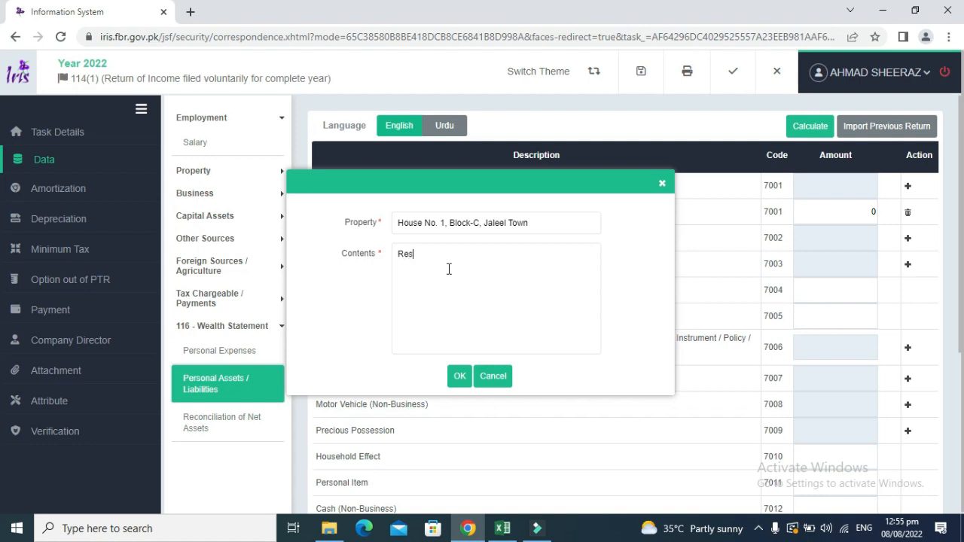
type("esidential, 5 Marla")
Complete the contents as 'Residential, 5 Marla, Rachna Town' after checking the workbook, and confirm.
key("alt+Tab")
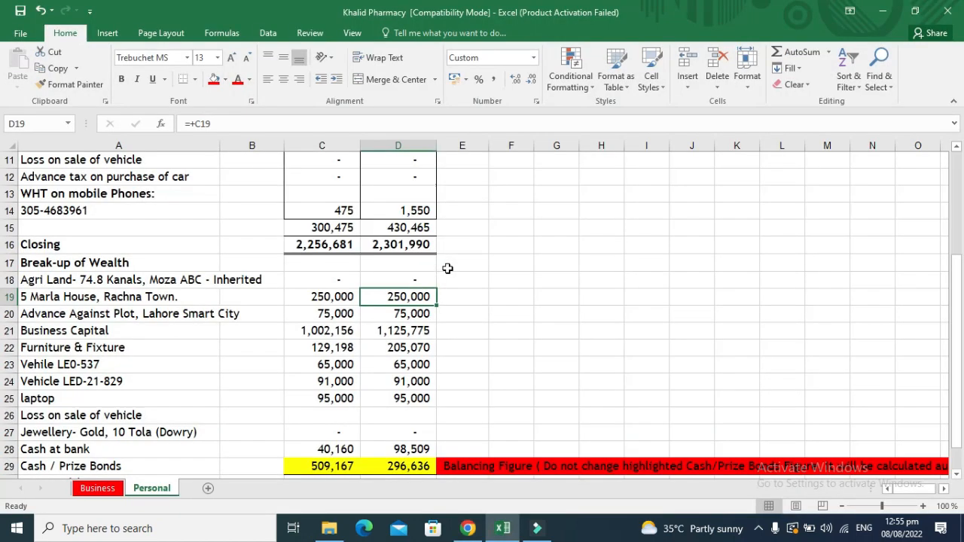
key("alt+Tab")
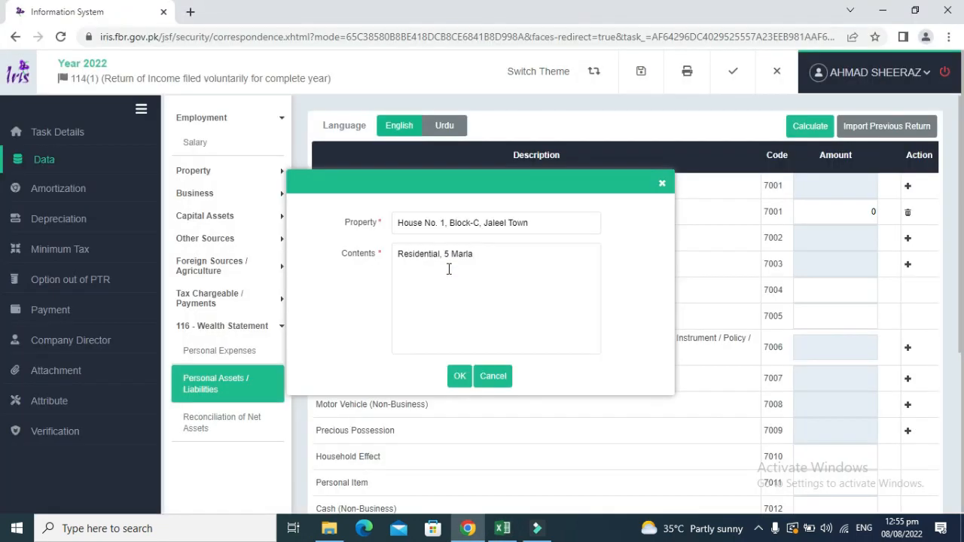
type(", Rachna Town")
key("alt+Tab")
key("Left")
key("Left")
key("Left")
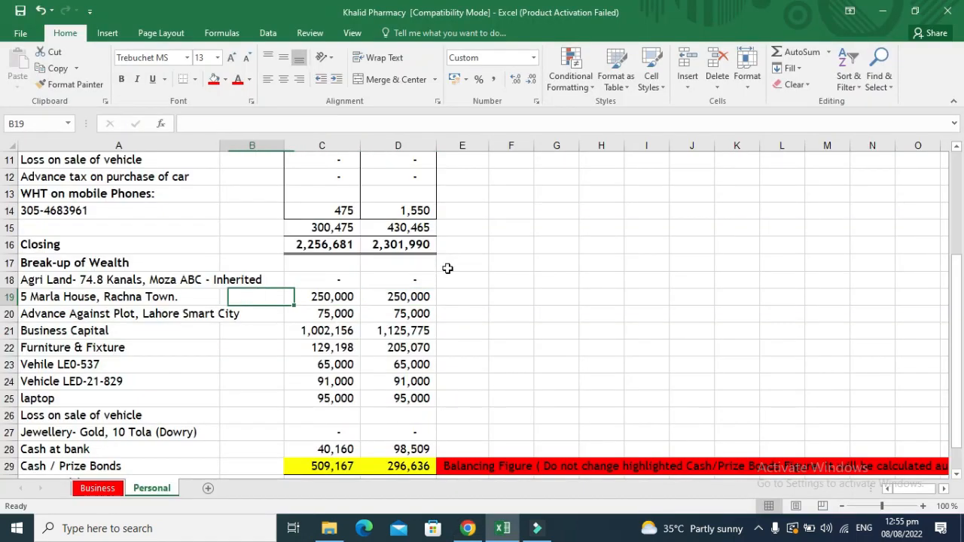
key("Down")
key("Up")
key("Right")
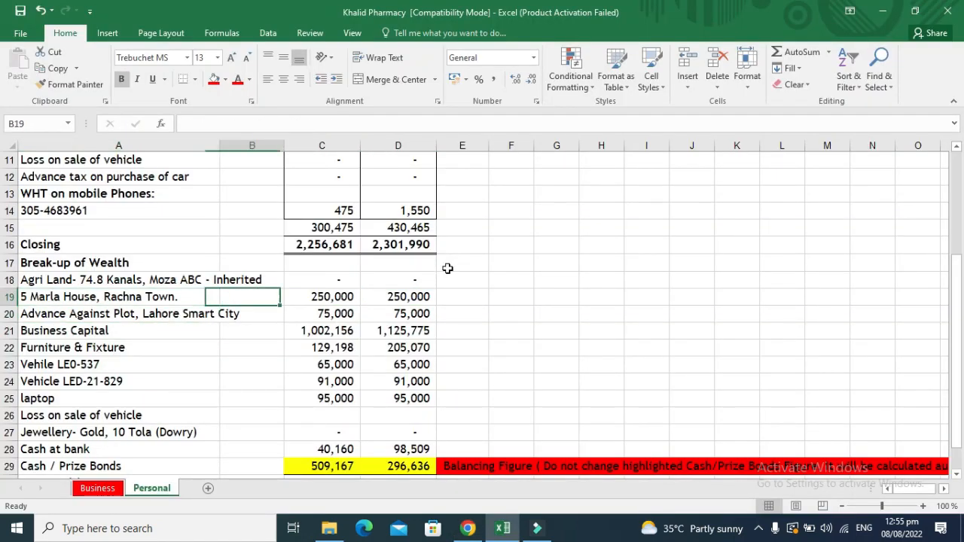
key("Right")
key("Right")
key("Left")
key("Left")
key("Left")
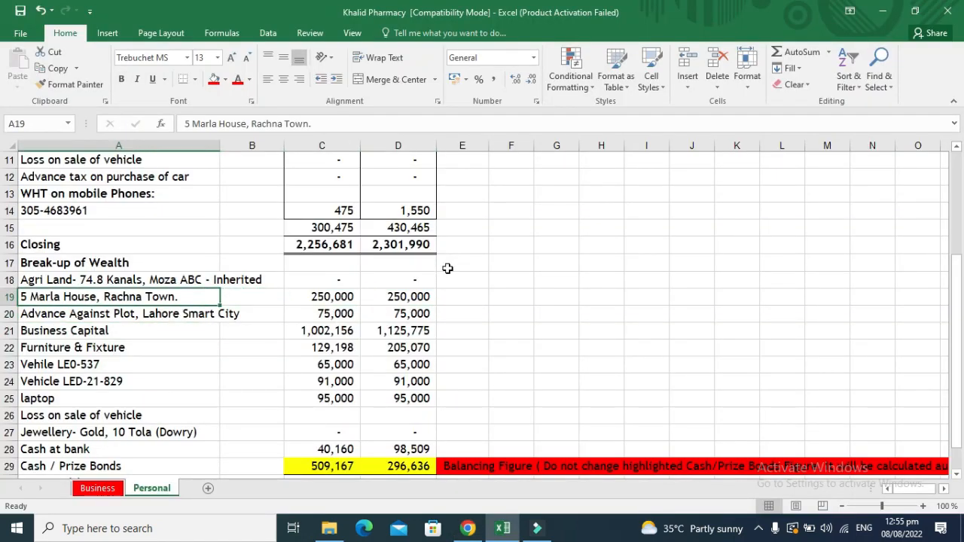
key("alt+Tab")
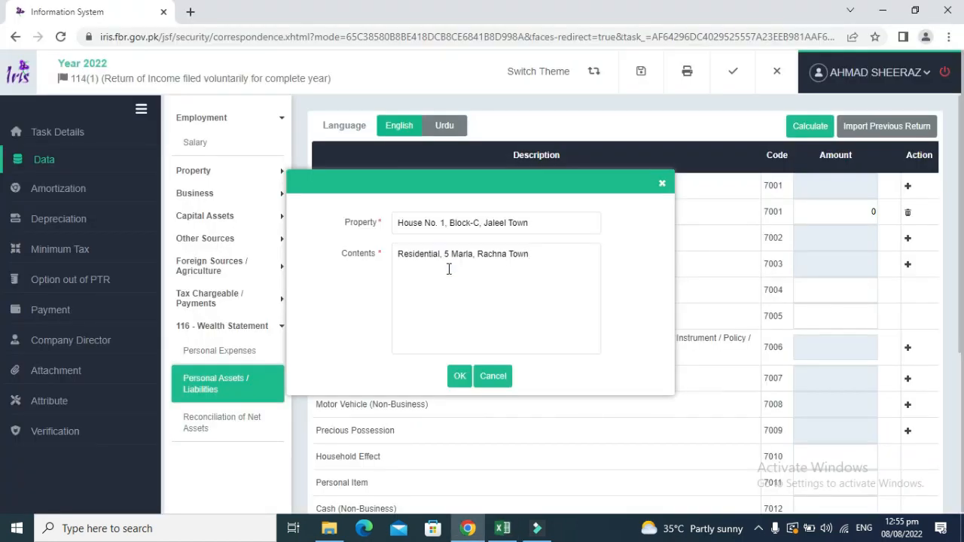
left_click(457, 376)
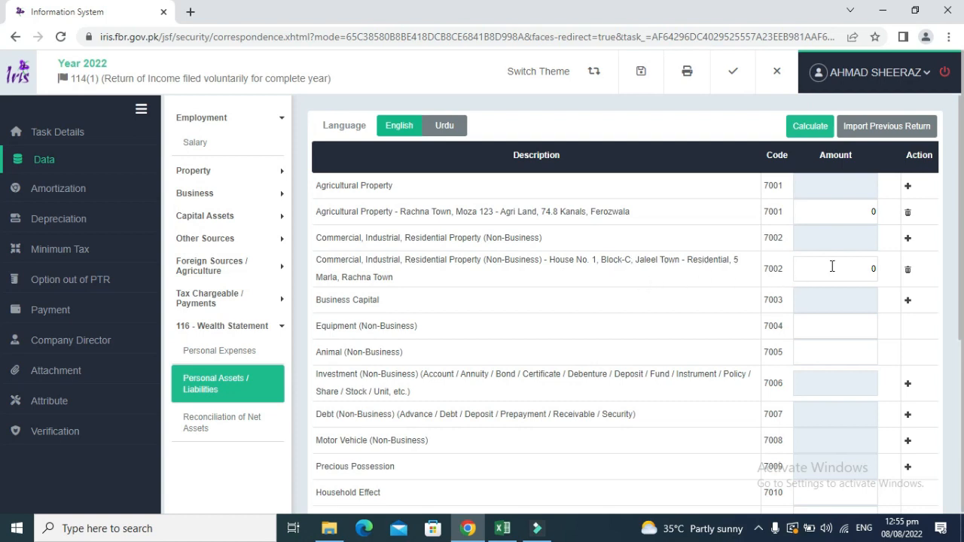
Enter 250,000 as the House No. 1 amount and recalculate the total assets.
key("alt+Tab")
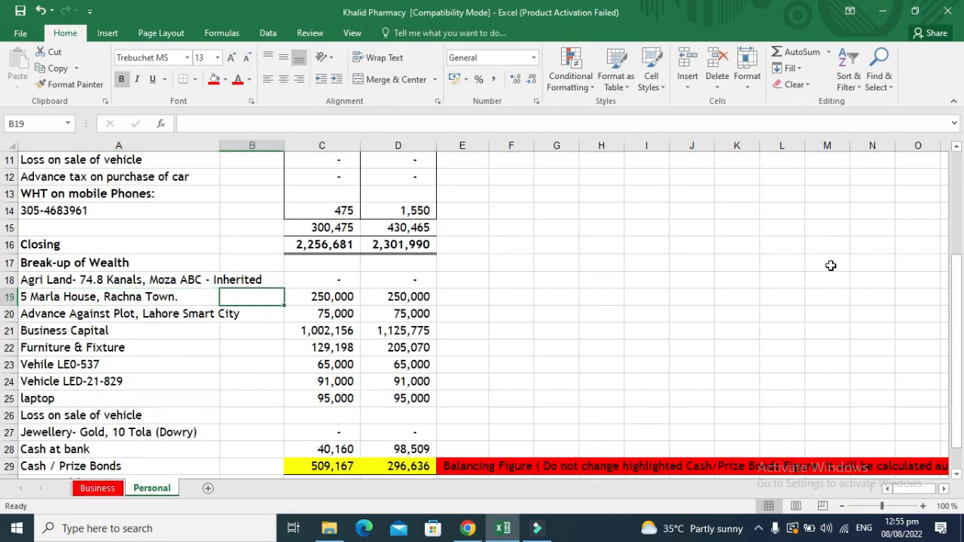
key("alt+Tab")
left_click(832, 266)
type("25")
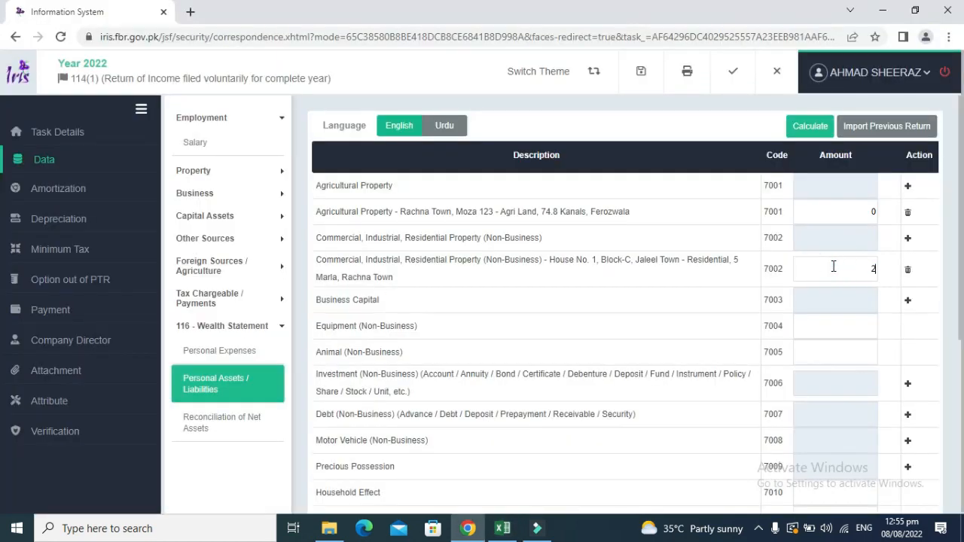
type("0000")
left_click(812, 127)
Shade D18:D19 light blue in the workbook to mark them as entered.
key("alt+Tab")
key("Right")
key("Right")
key("Left")
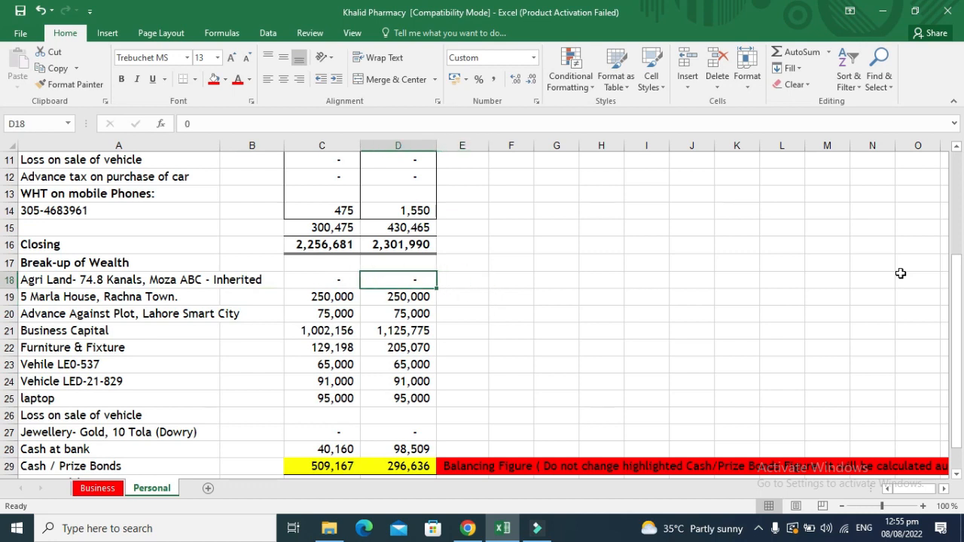
key("shift+Down")
key("shift+Down")
key("shift+Up")
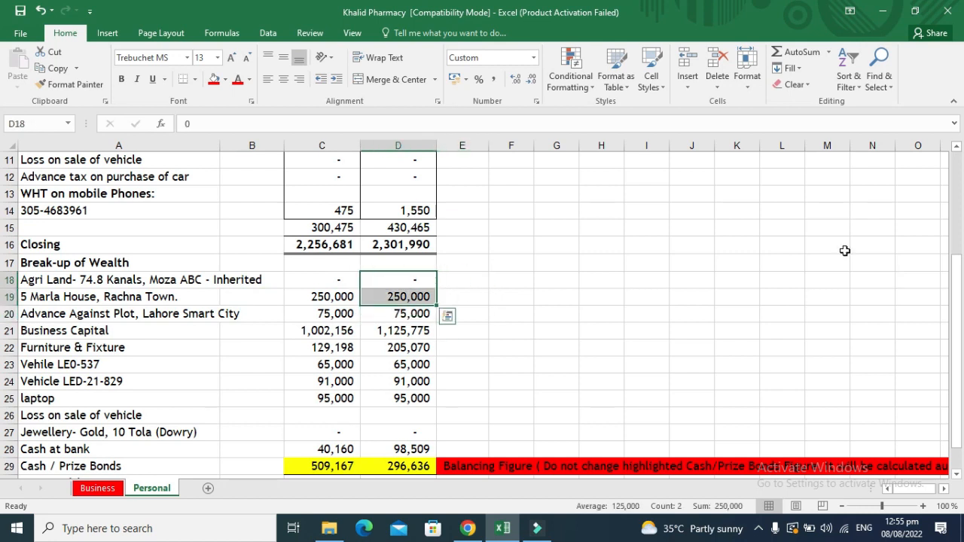
left_click(226, 79)
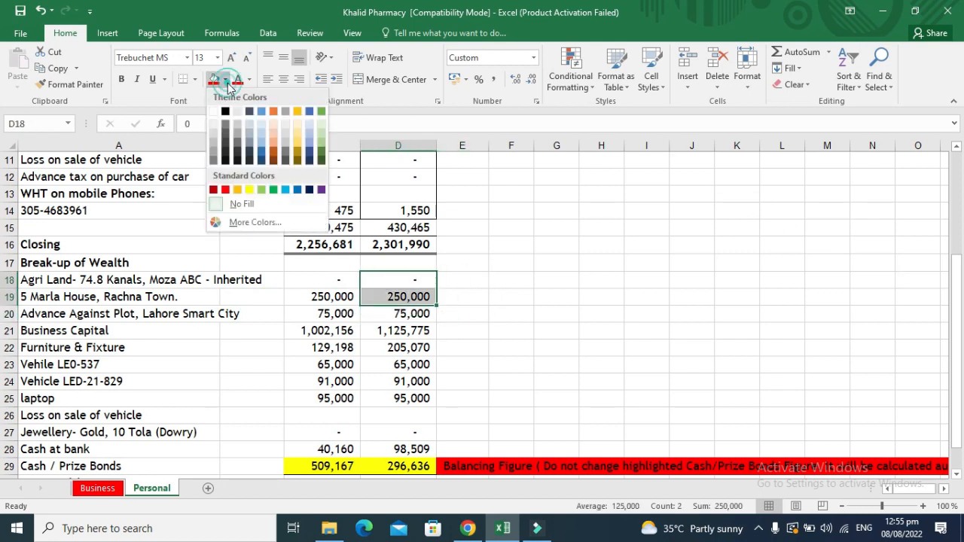
left_click(286, 189)
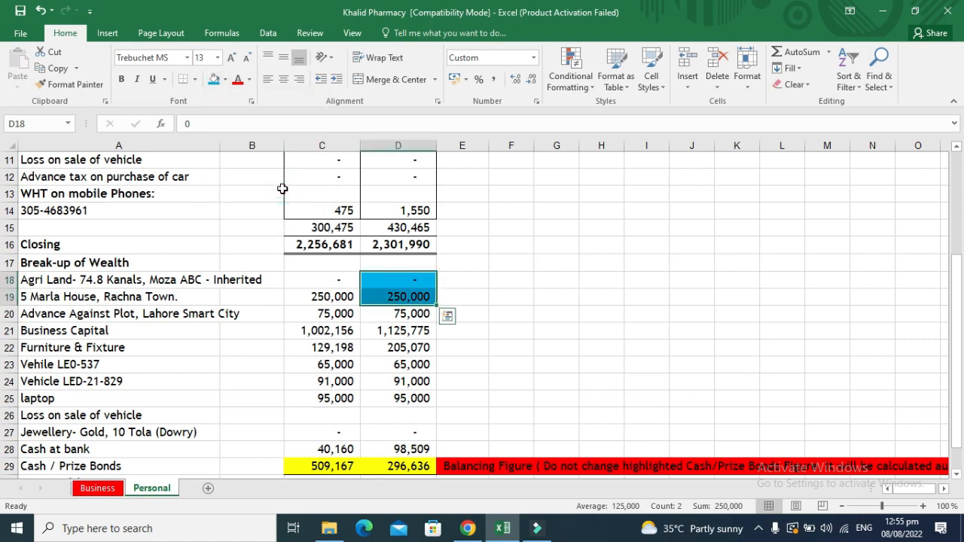
key("Down")
key("Down")
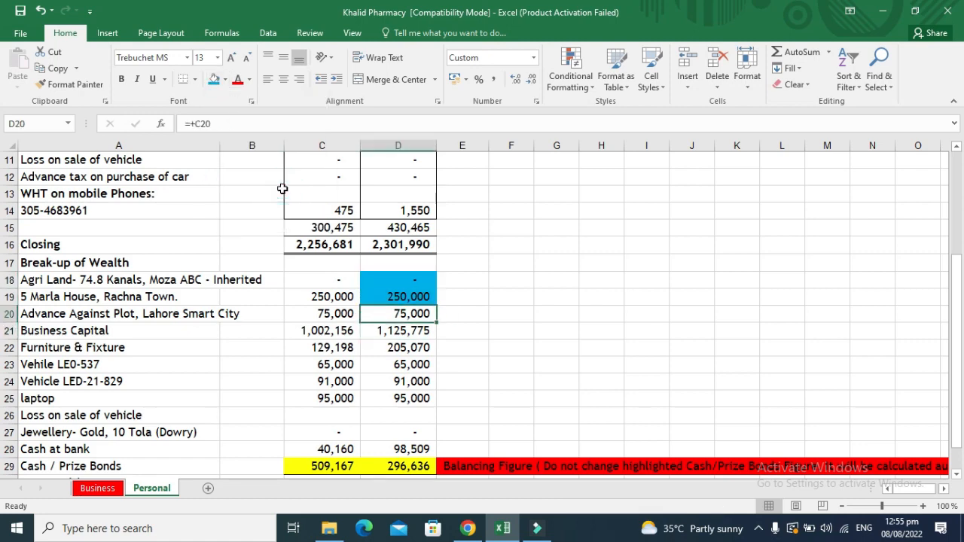
key("alt+Tab")
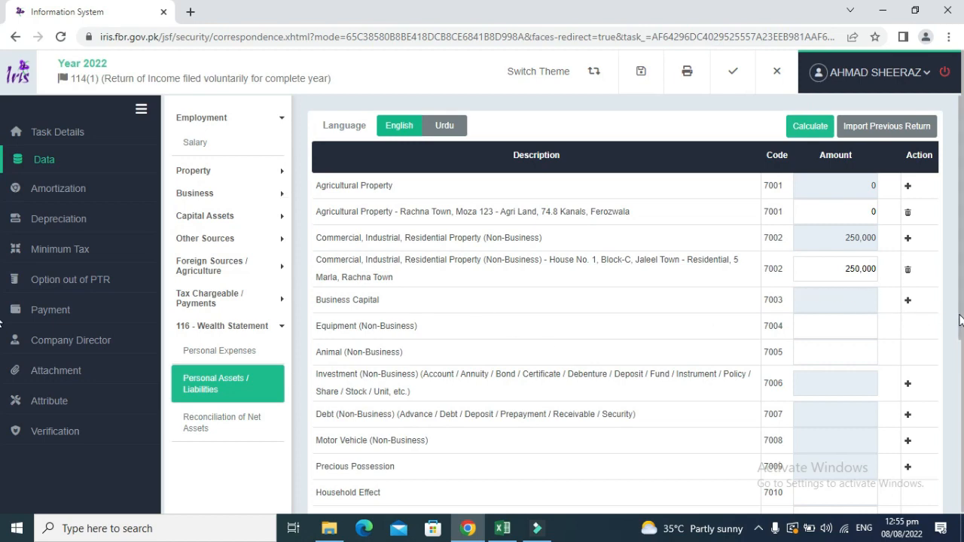
scroll(960, 320, "down", 3)
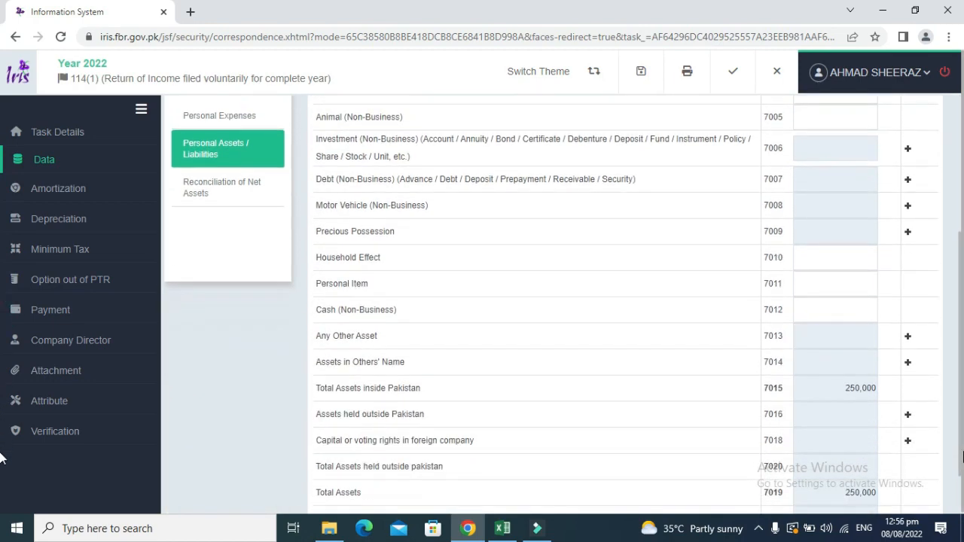
Add an Any Other Asset entry described 'Advance Against Plot - Lahore Smart City'.
left_click(908, 336)
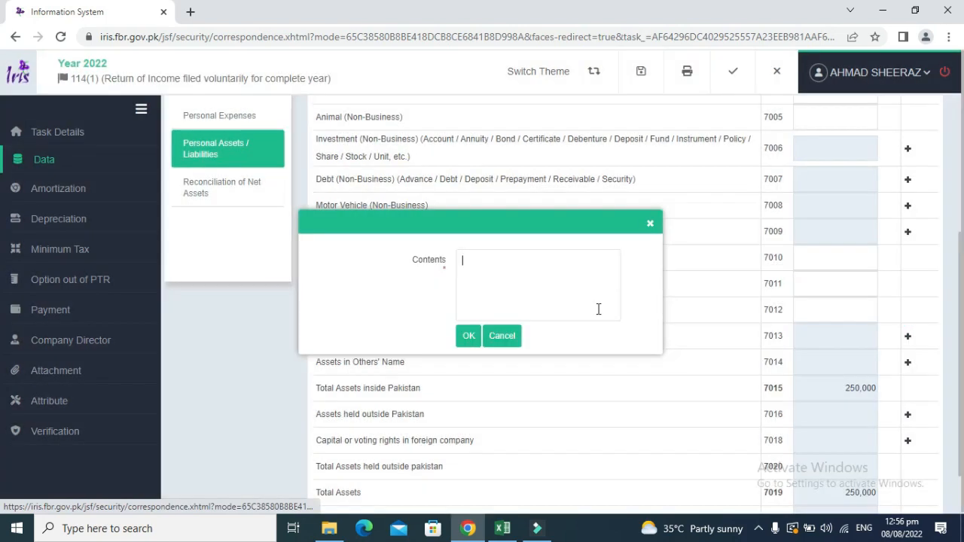
left_click(497, 283)
type("A")
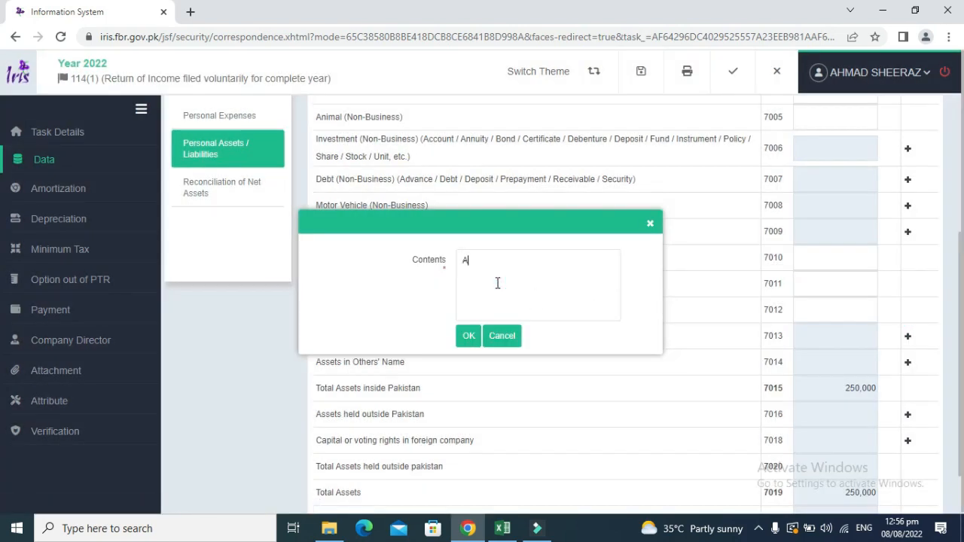
type("dvance Against Plot - Laho")
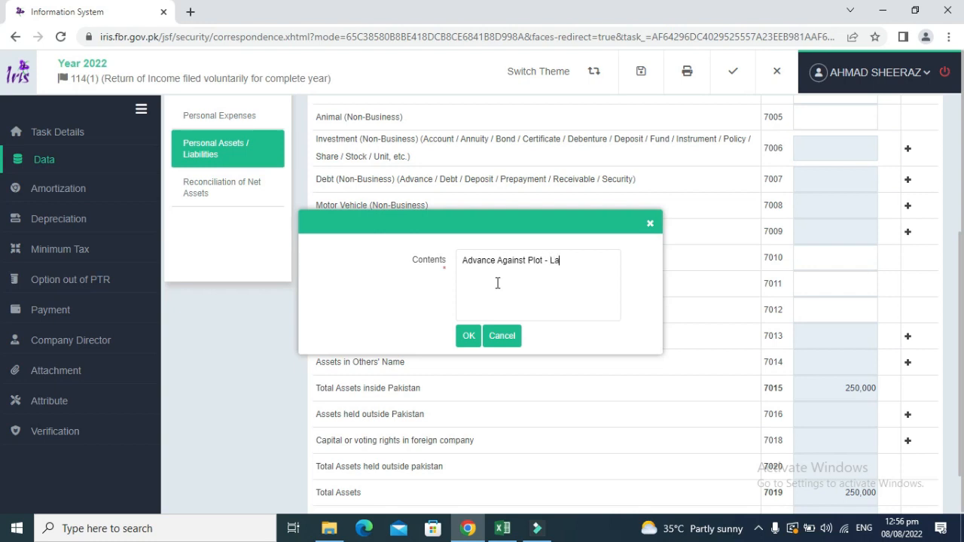
type("re Smart City")
left_click(468, 336)
Enter the workbook's 75,000 plot advance as the new entry's amount.
key("alt+Tab")
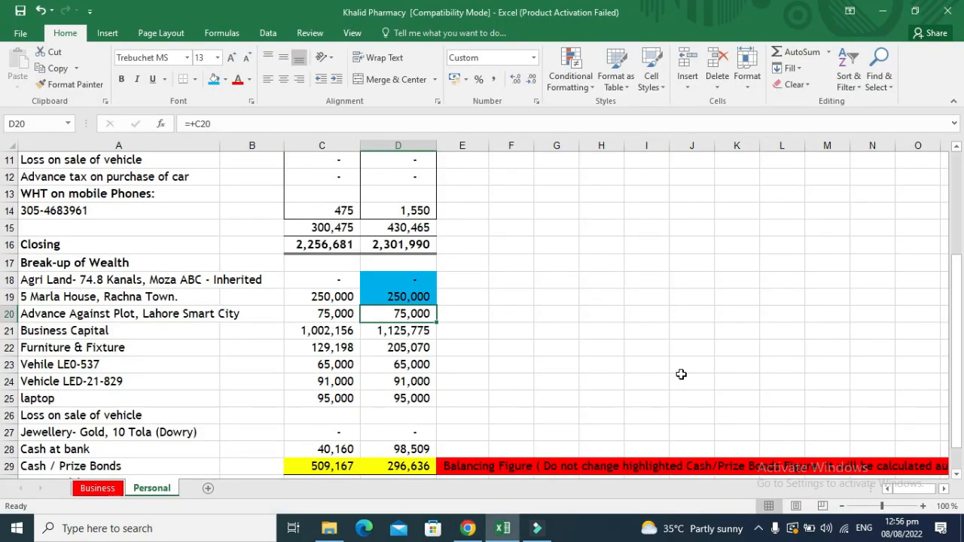
key("ctrl+c")
key("alt+Tab")
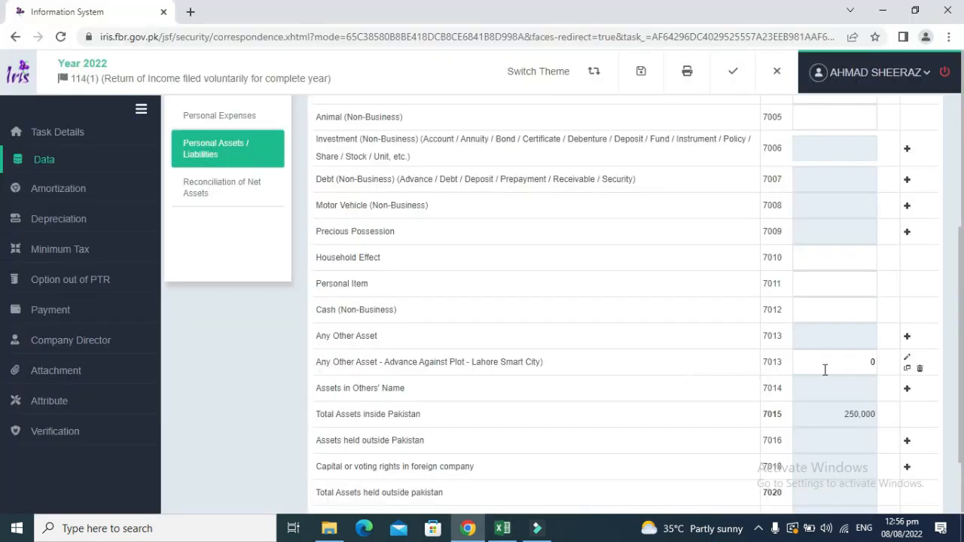
left_click(830, 367)
type("75000")
left_click(729, 368)
key("alt+Tab")
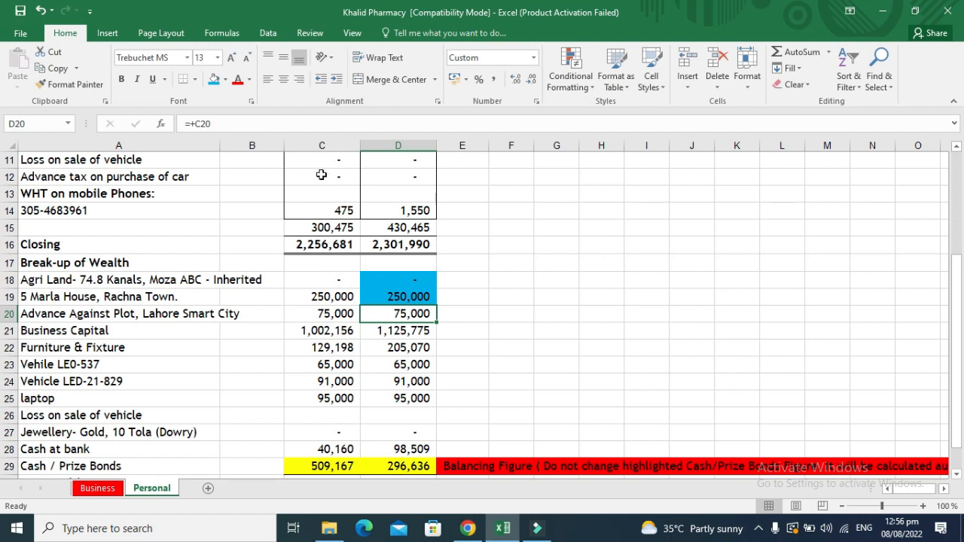
Shade D20 blue and the 1,125,775 Business Capital figure in D21 yellow.
left_click(214, 80)
key("Down")
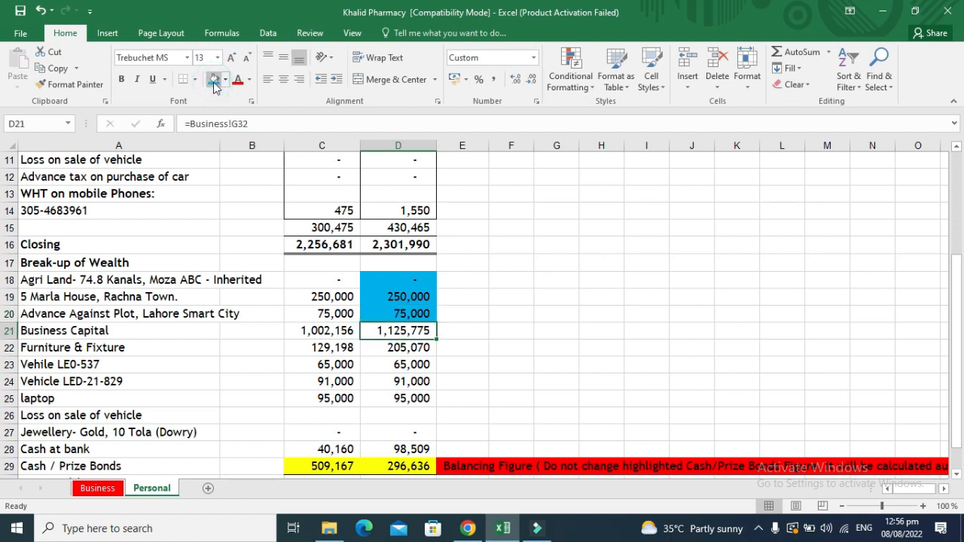
key("Right")
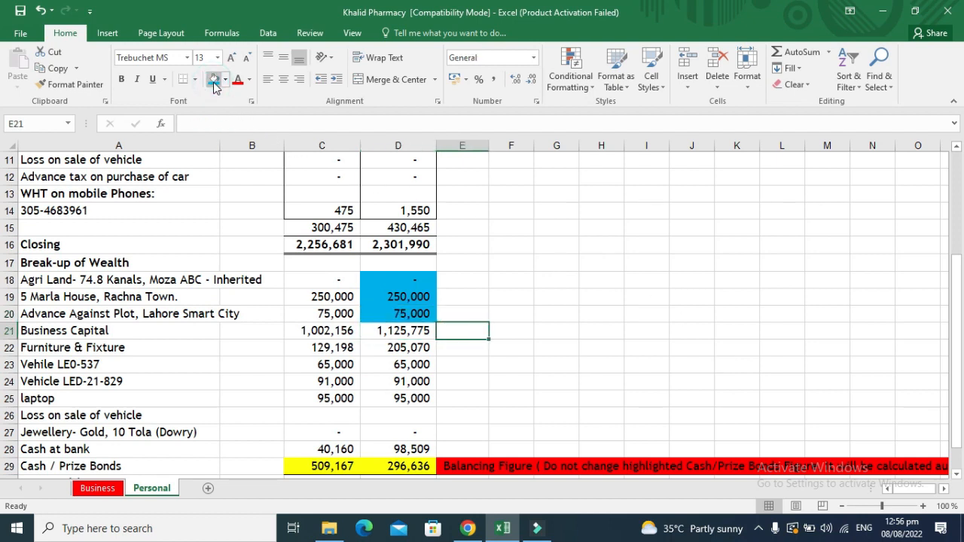
key("Left")
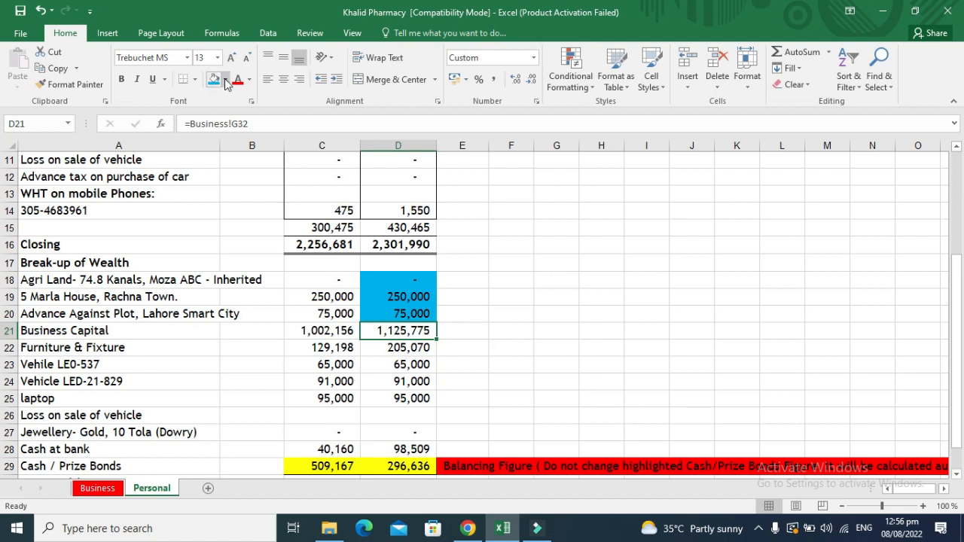
left_click(225, 79)
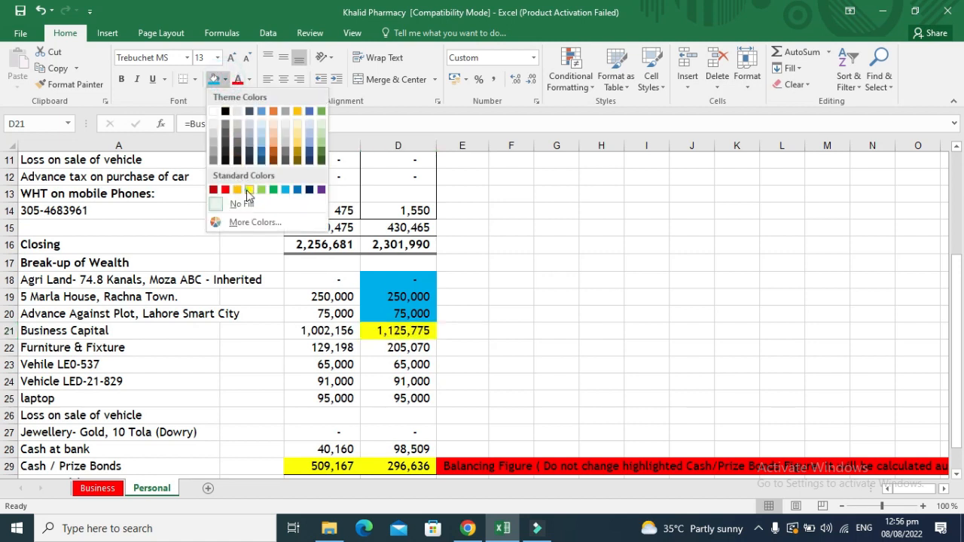
left_click(249, 190)
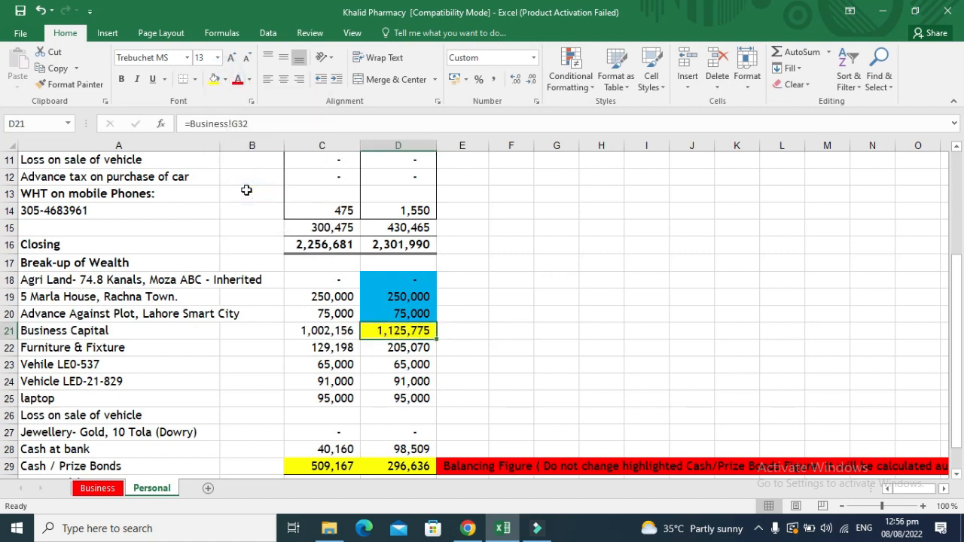
Trace Business Capital to the Business sheet's Net Capital, then copy D21 on Personal.
key("ctrl+bracketleft")
key("Up")
key("Up")
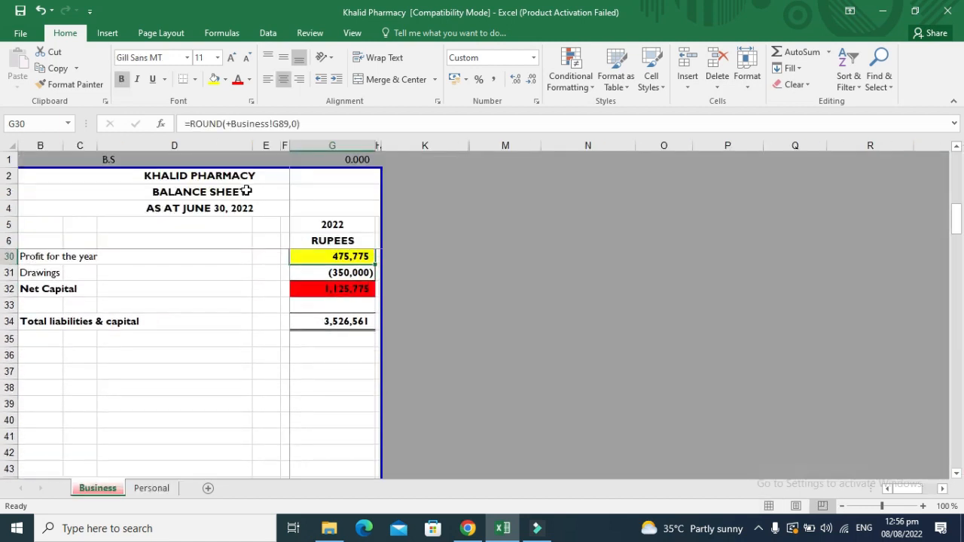
key("Down")
key("Down")
key("Down")
key("Up")
key("Up")
key("Down")
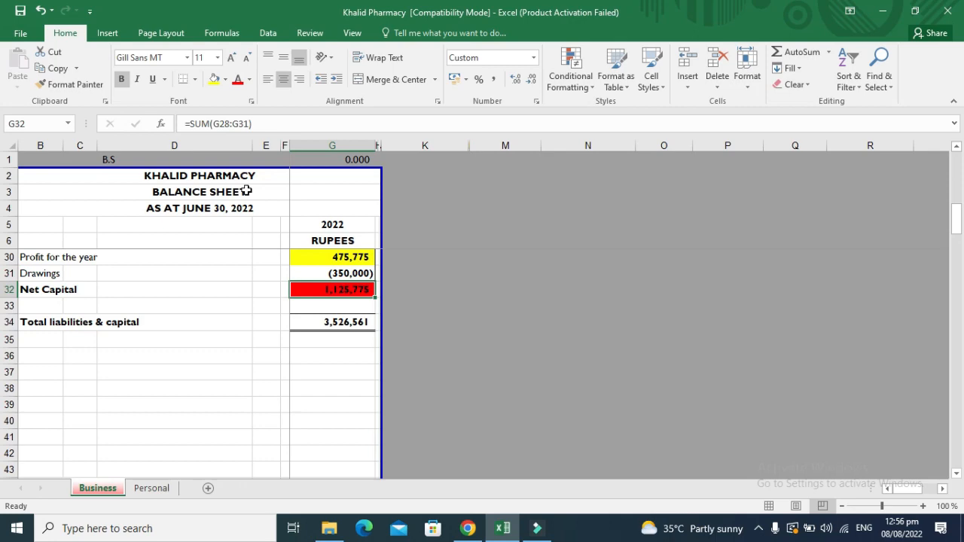
left_click(152, 489)
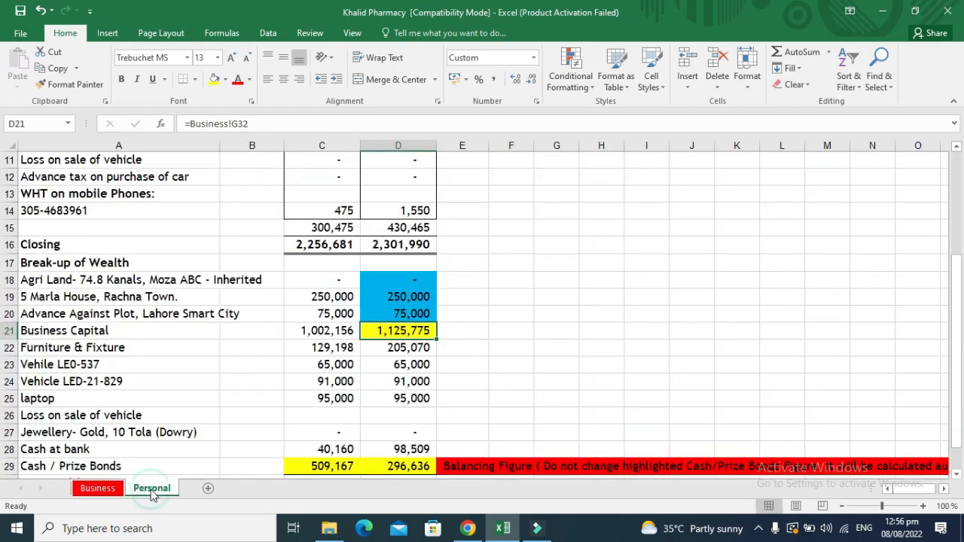
key("ctrl+c")
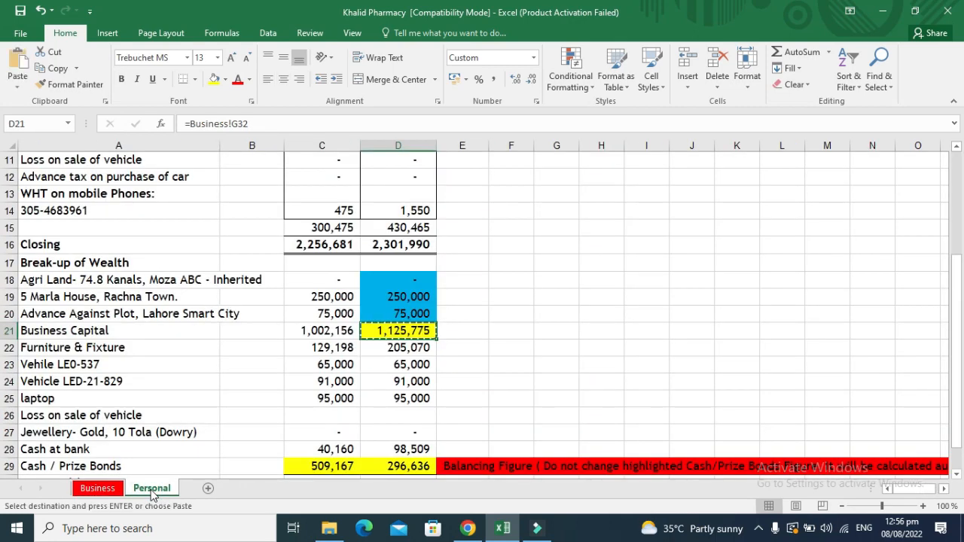
key("alt+Tab")
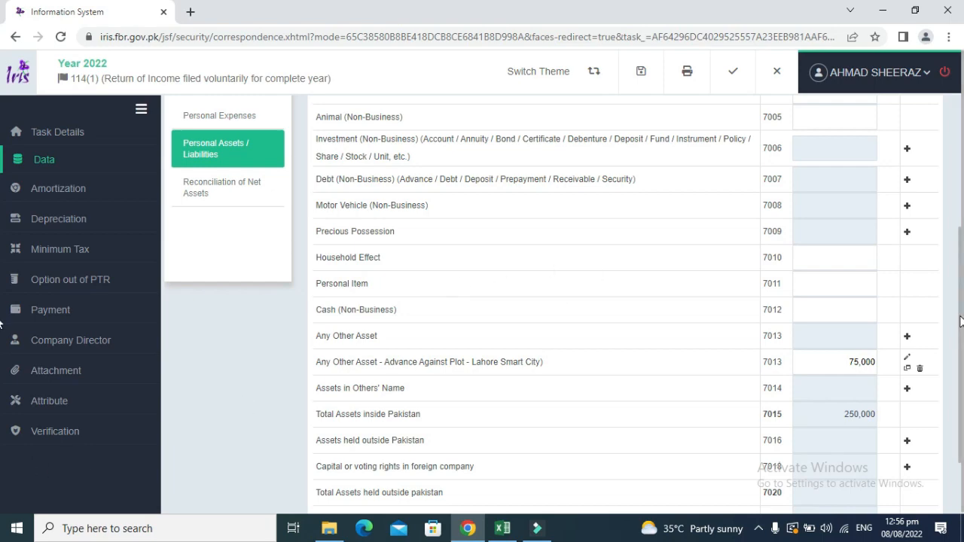
Add a Business Capital entry named 'Khalid Pharmacy'.
left_click_drag(958, 317, 954, 224)
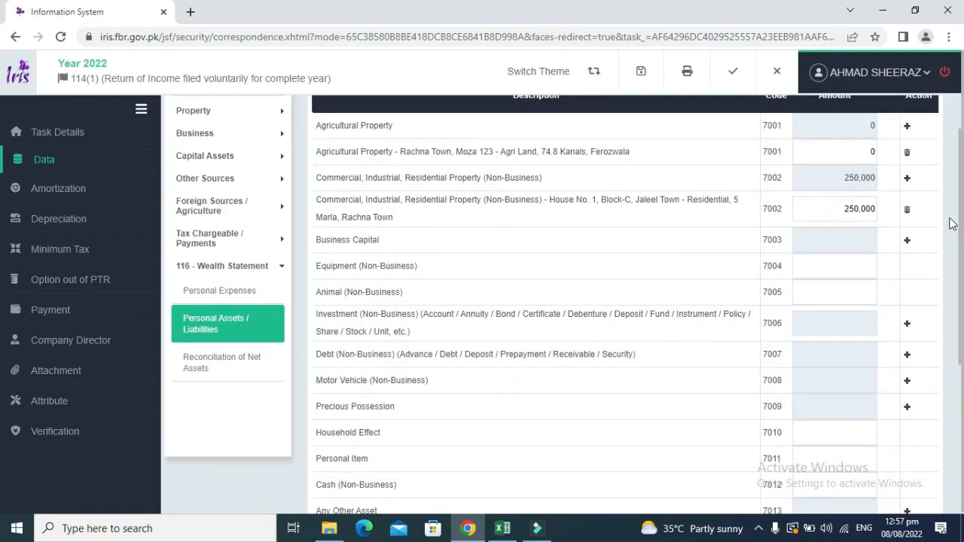
left_click_drag(381, 240, 315, 240)
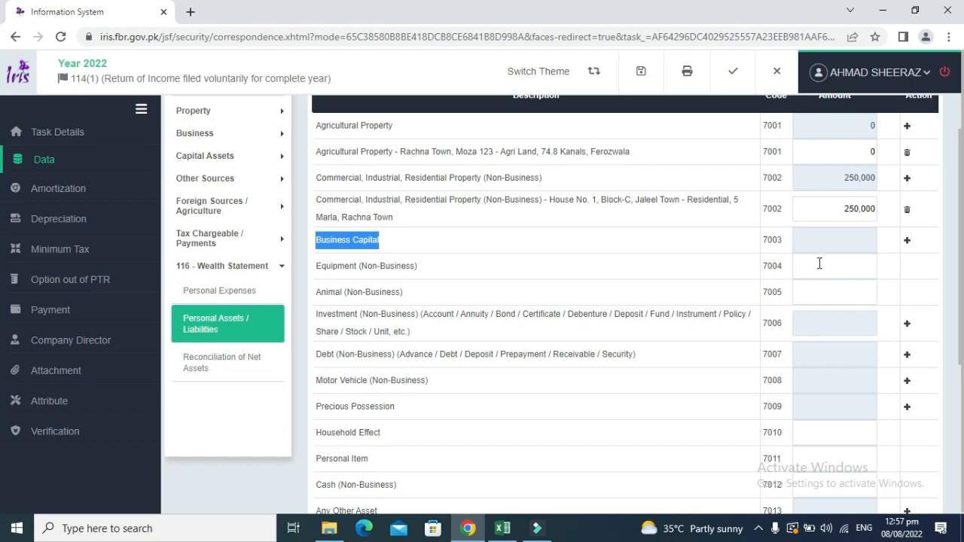
left_click(907, 241)
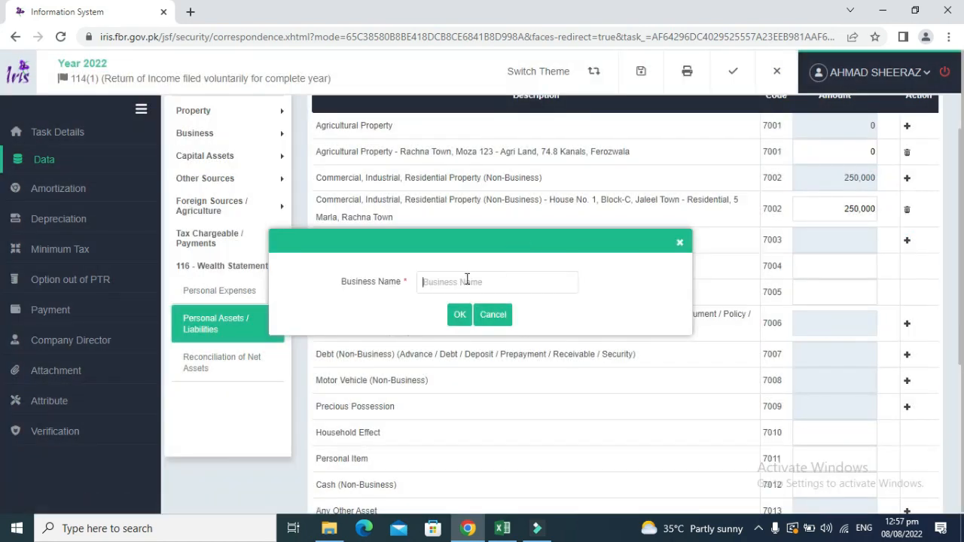
type("Khalid Pharmacy")
left_click(460, 316)
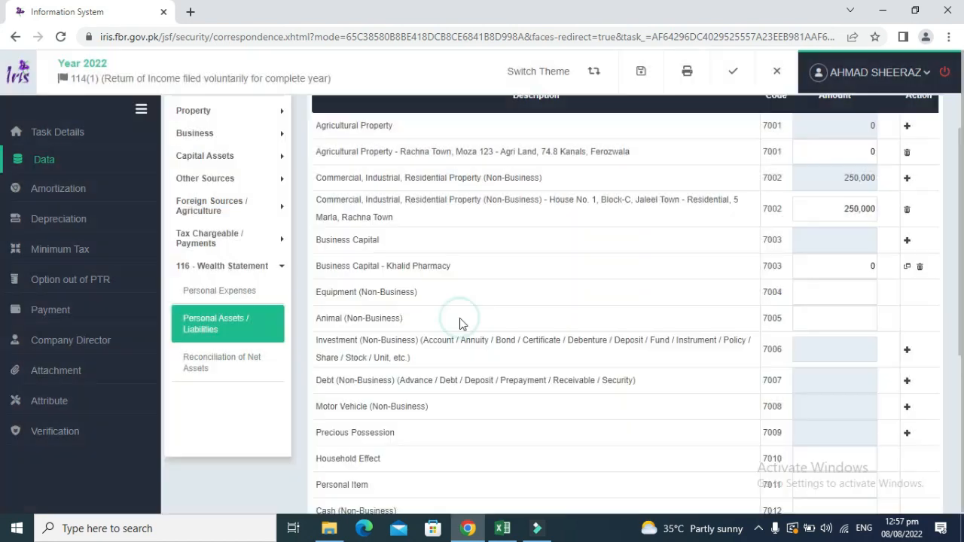
Paste 1,125,775 as the pharmacy's amount and recalculate the totals.
left_click(817, 267)
key("ctrl+v")
left_click(757, 250)
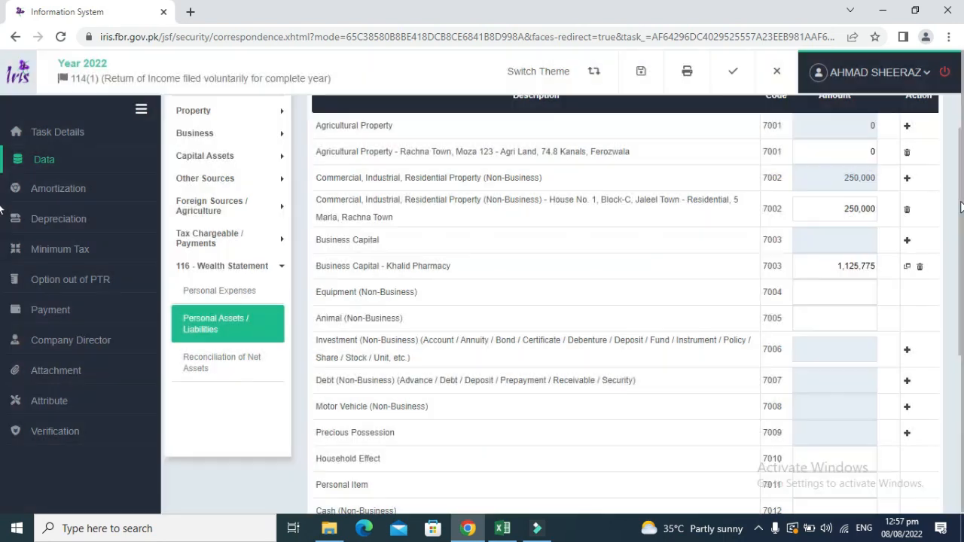
scroll(953, 202, "up", 2)
left_click(812, 126)
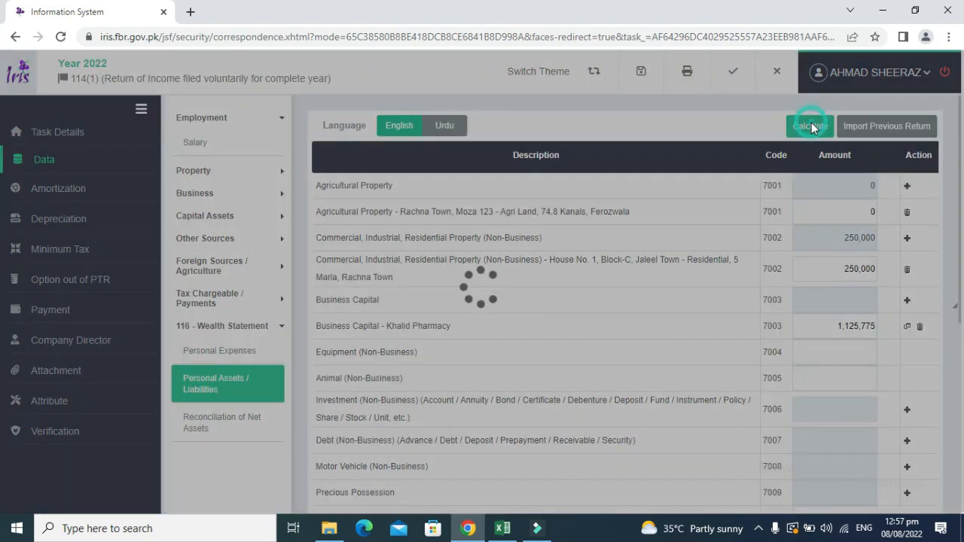
left_click(811, 124)
left_click(811, 124)
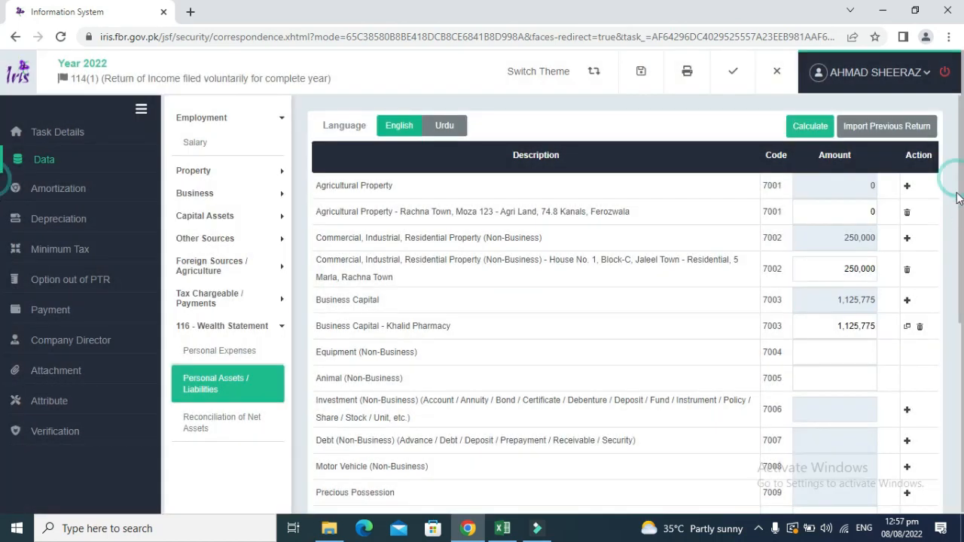
left_click_drag(958, 198, 961, 301)
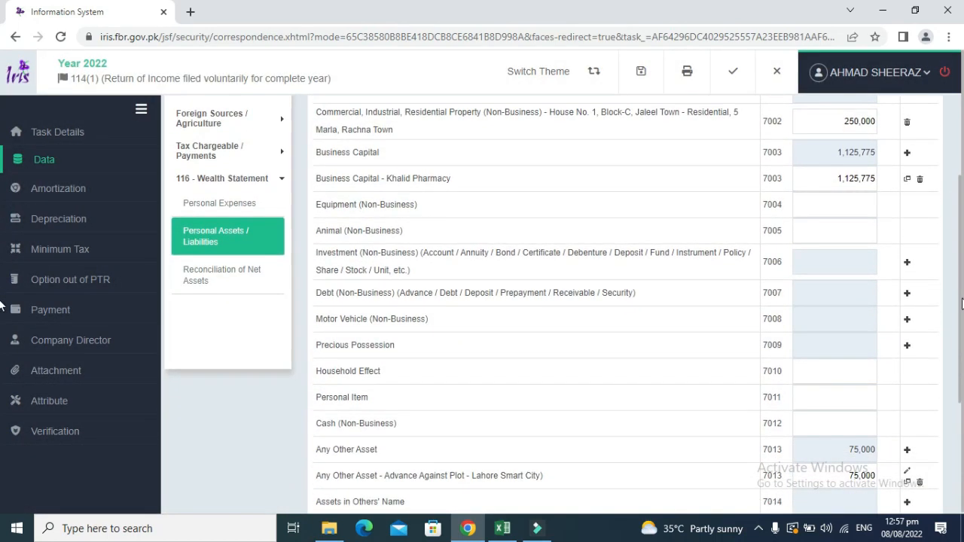
Copy the 205,070 Furniture & Fixture value from D22 into Household Effect.
key("alt+Tab")
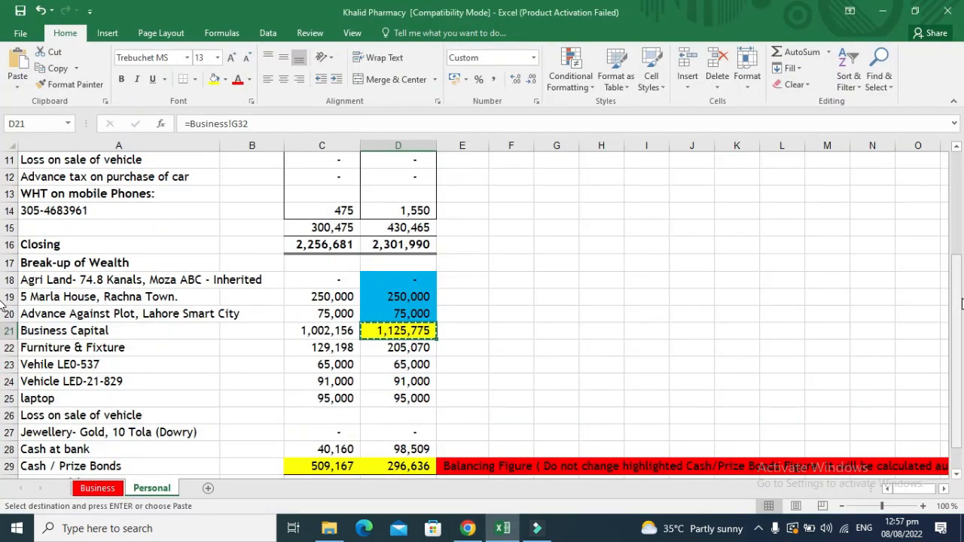
key("Down")
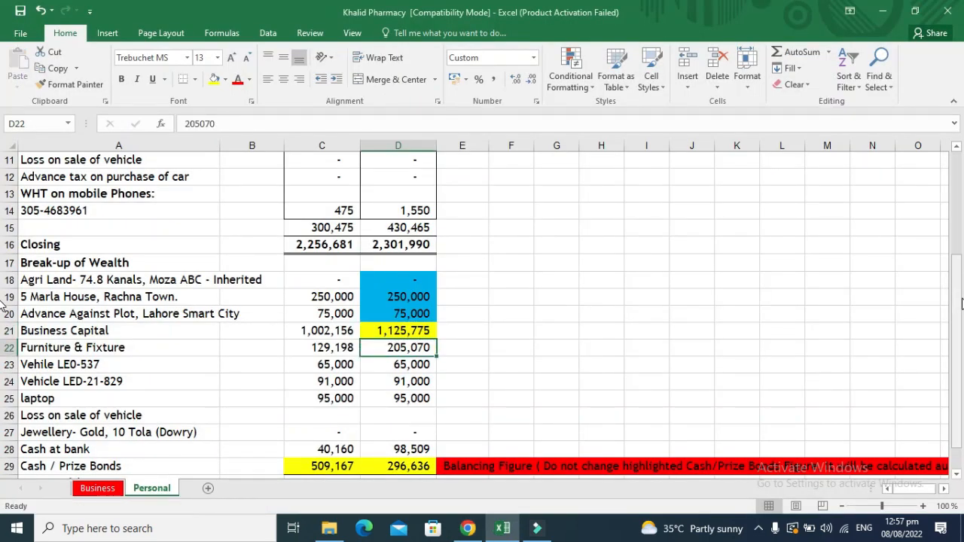
key("ctrl+c")
key("alt+Tab")
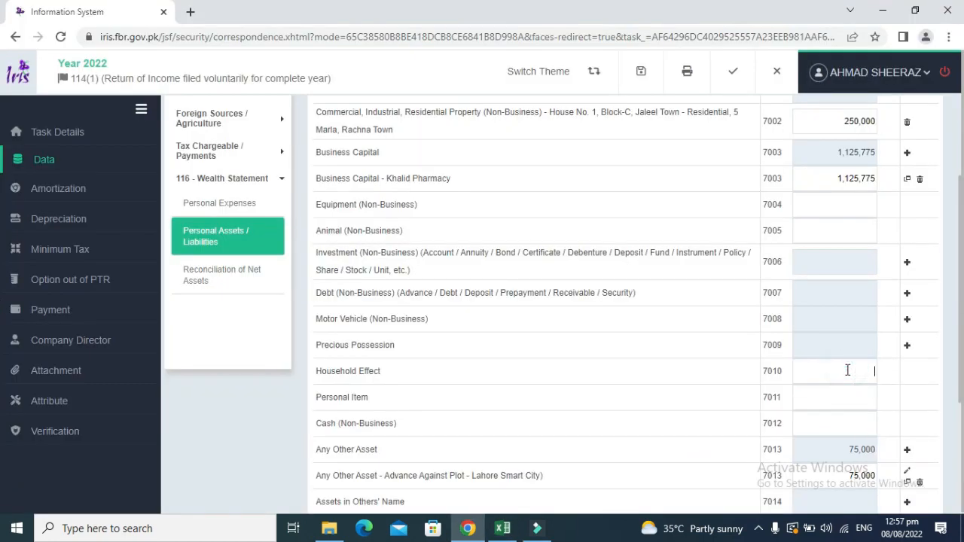
key("ctrl+v")
left_click(696, 373)
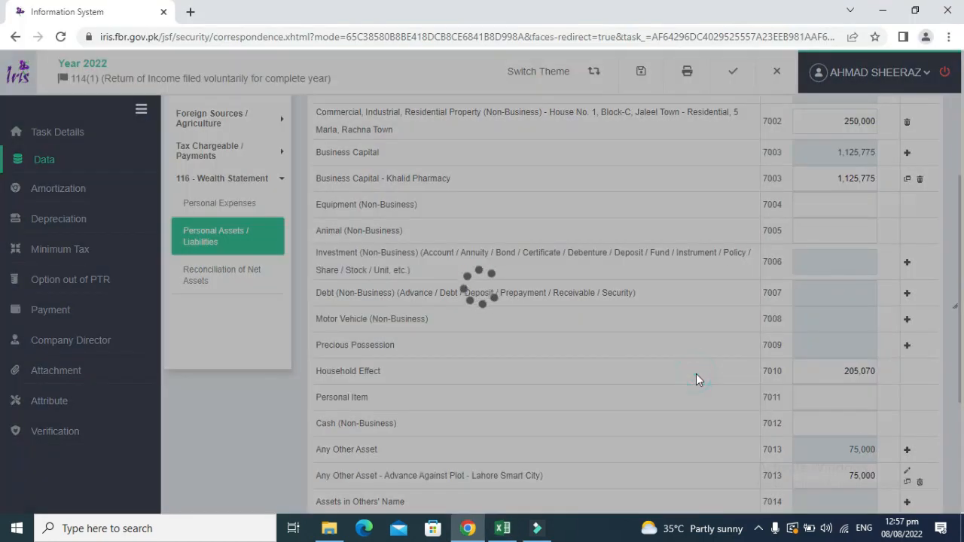
Shade D22 light blue in the workbook to mark it as entered.
key("alt+Tab")
key("Down")
key("Down")
key("Down")
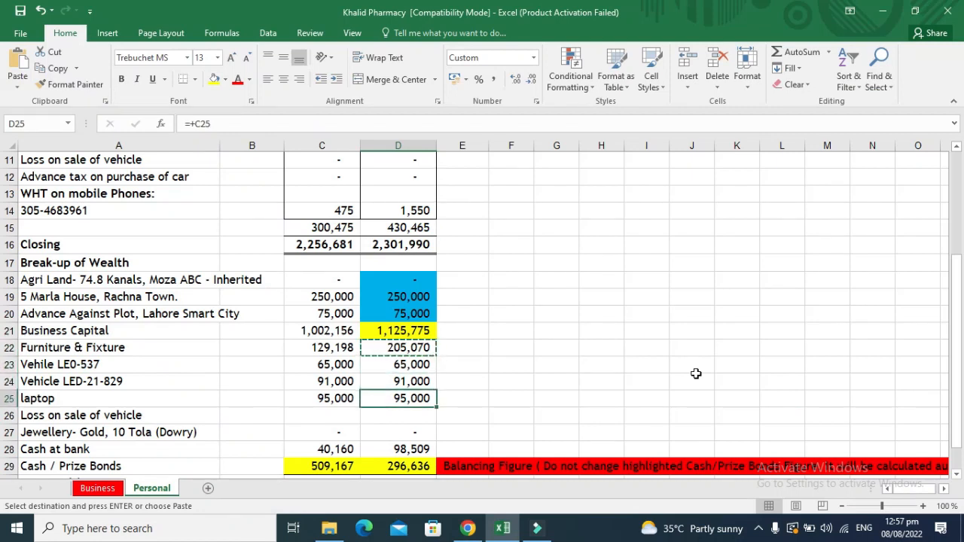
key("Up")
key("Up")
key("Up")
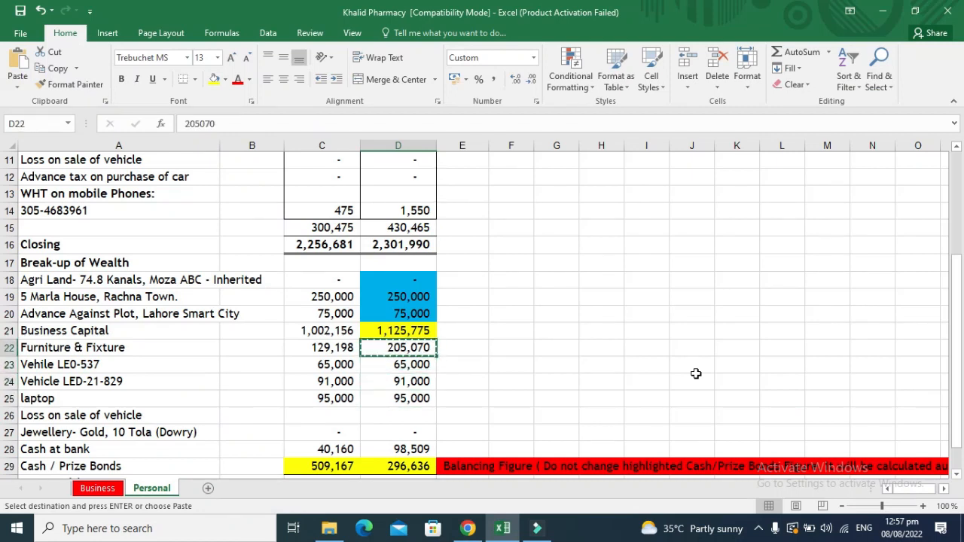
left_click(224, 85)
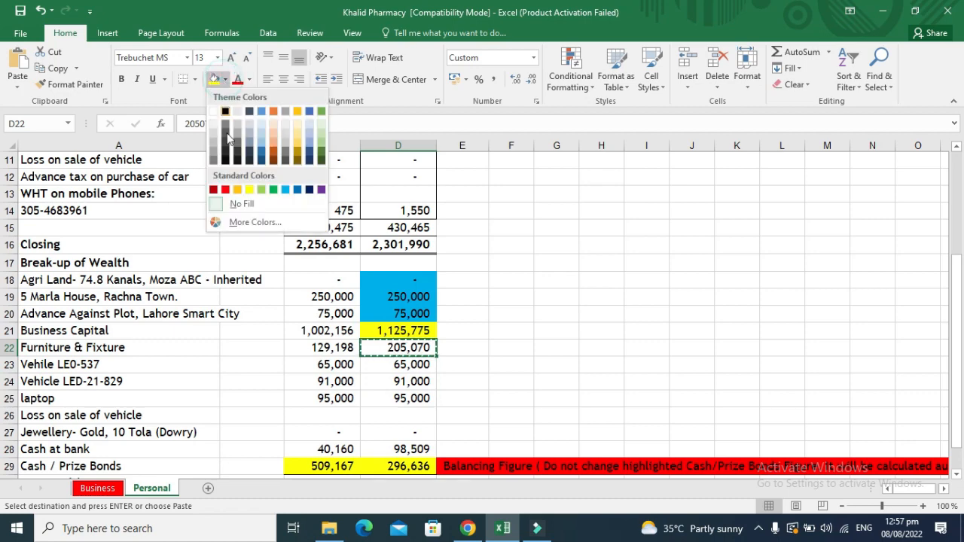
left_click(285, 188)
key("Down")
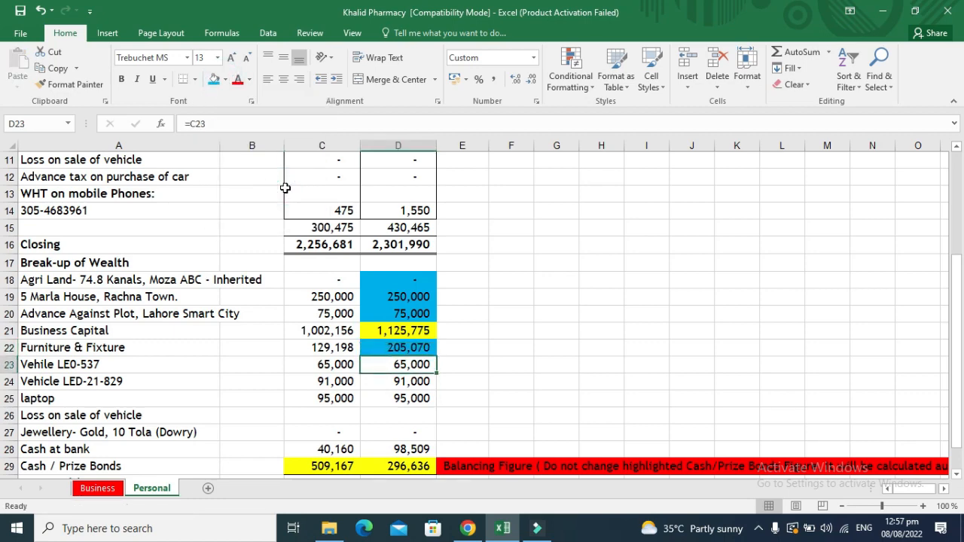
key("alt+Tab")
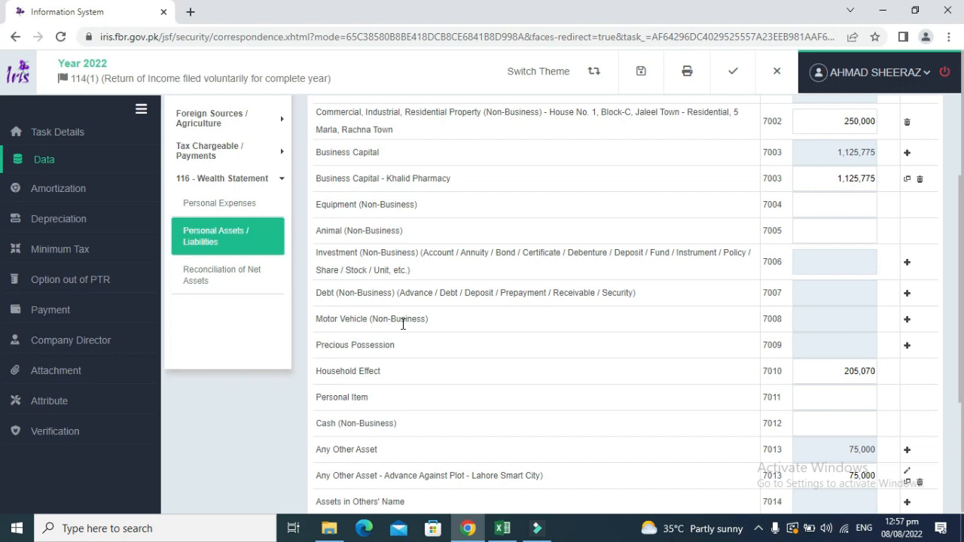
Add a Motor Vehicle entry for LEO-537 described 'Private, 70-CC, Honda'.
left_click(908, 323)
left_click(448, 220)
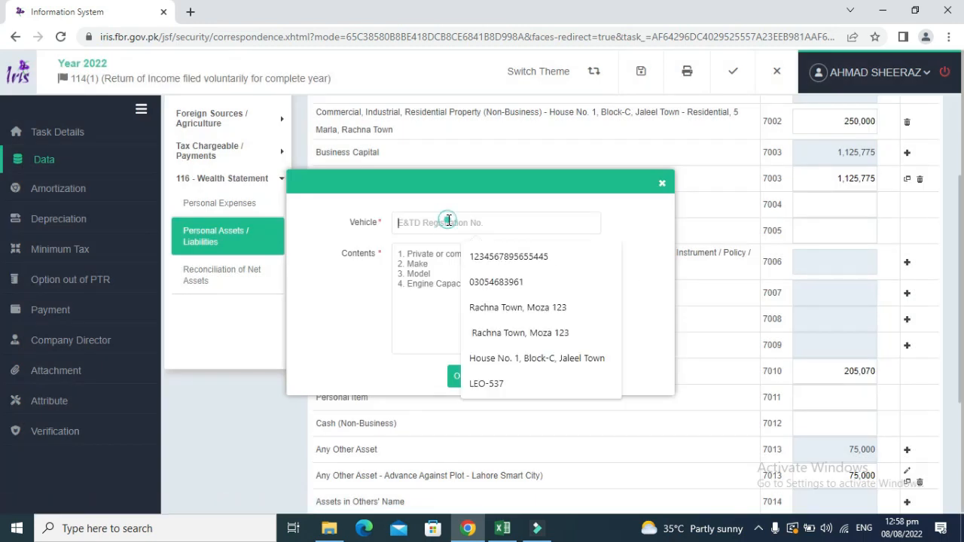
left_click(494, 384)
left_click(431, 254)
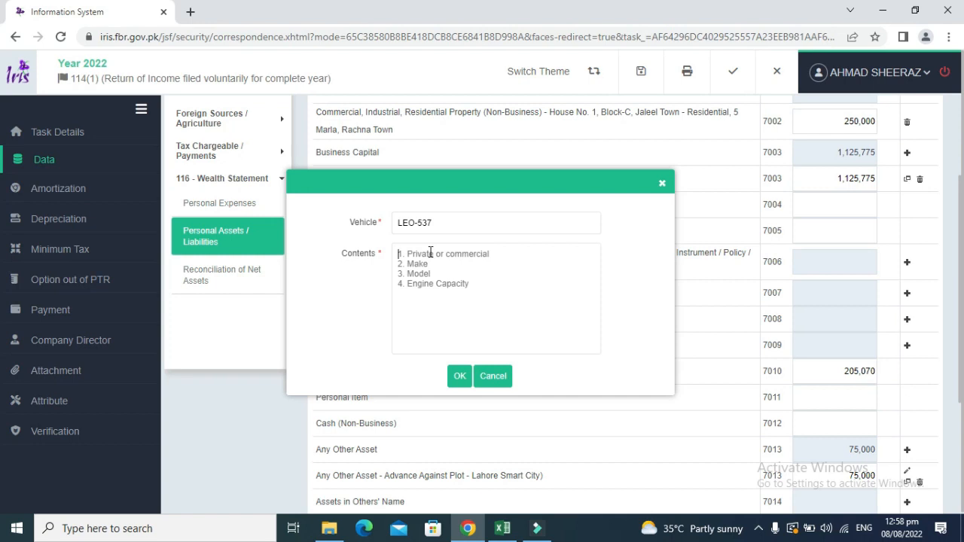
type("Private,")
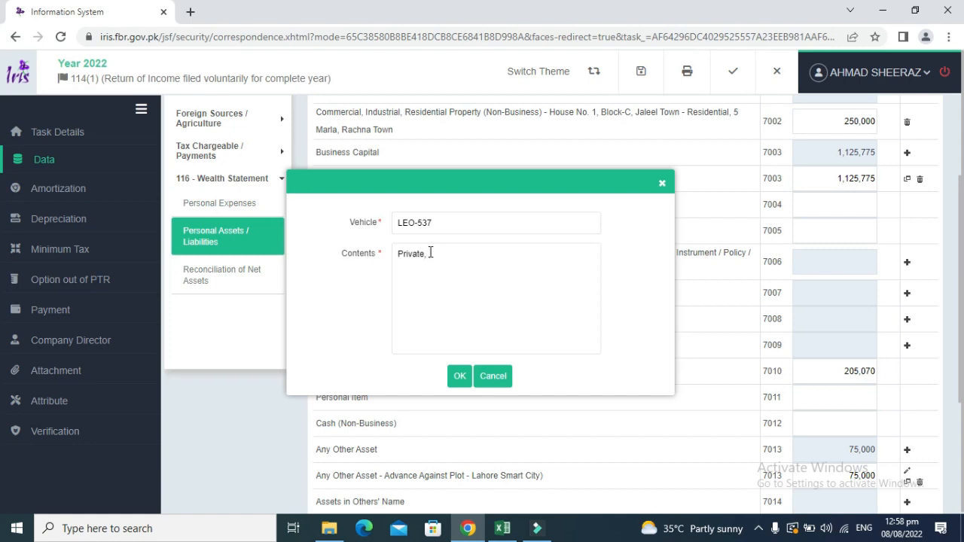
type("10-CC, Honda")
left_click(466, 381)
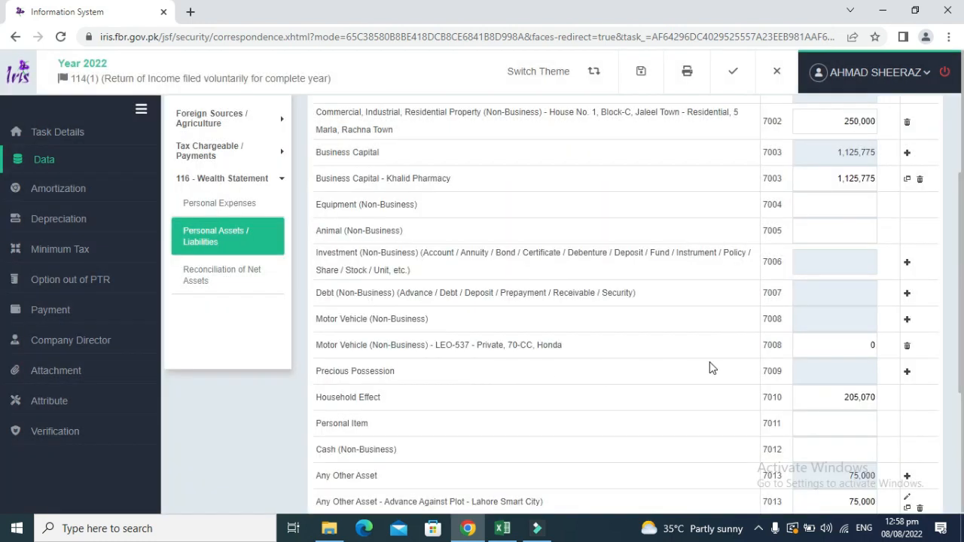
Enter 65,000 as the LEO-537 amount after checking D23 in the workbook.
key("alt+Tab")
key("Left")
key("Left")
key("Left")
key("Right")
key("Right")
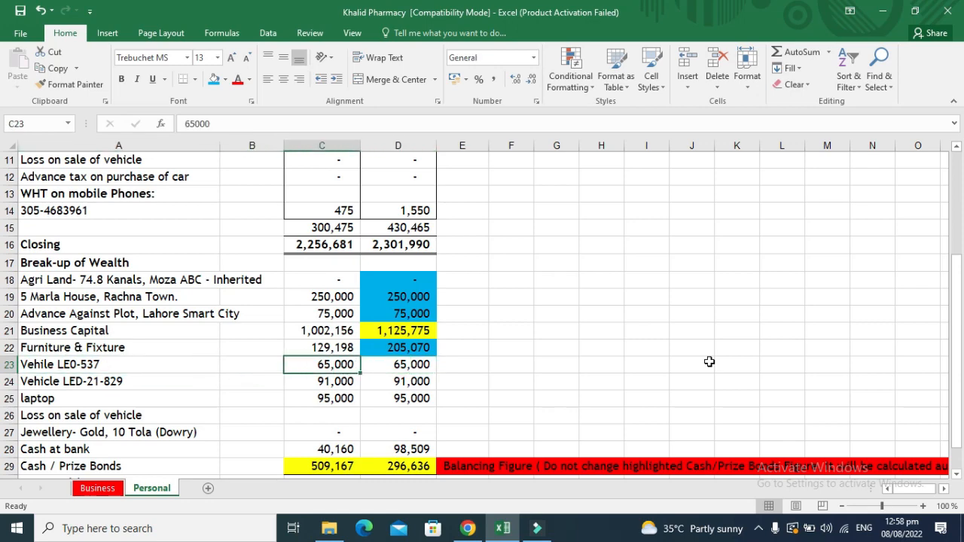
key("Right")
key("alt+Tab")
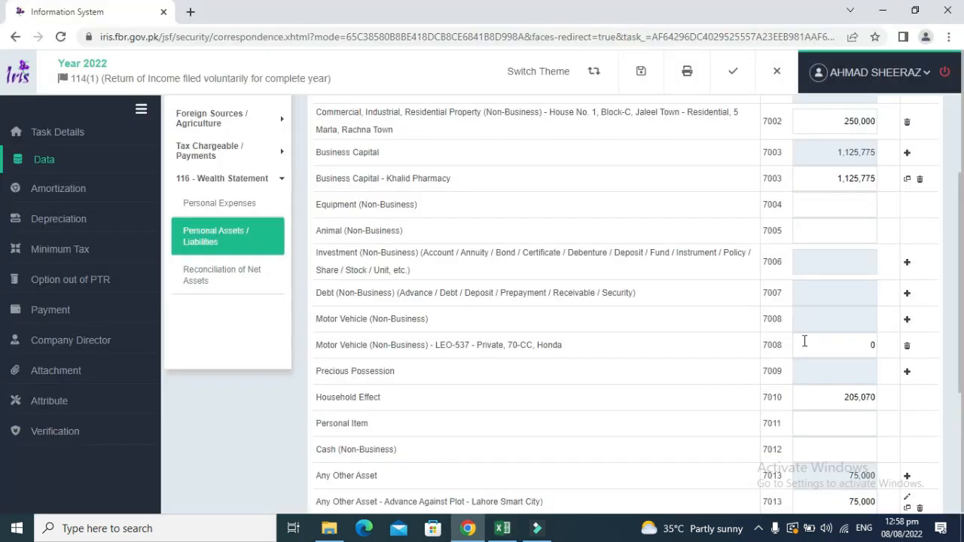
left_click(857, 340)
type("65000")
left_click(758, 339)
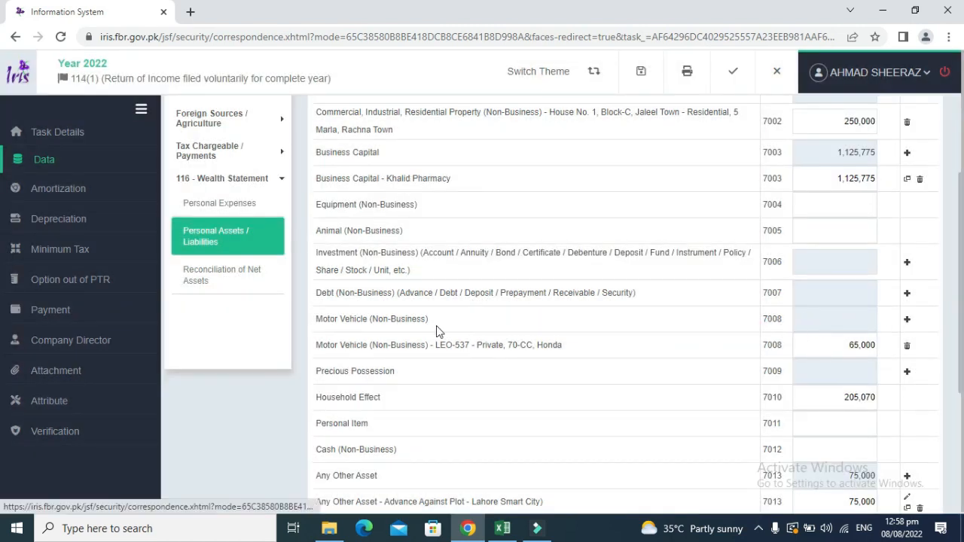
left_click(410, 317)
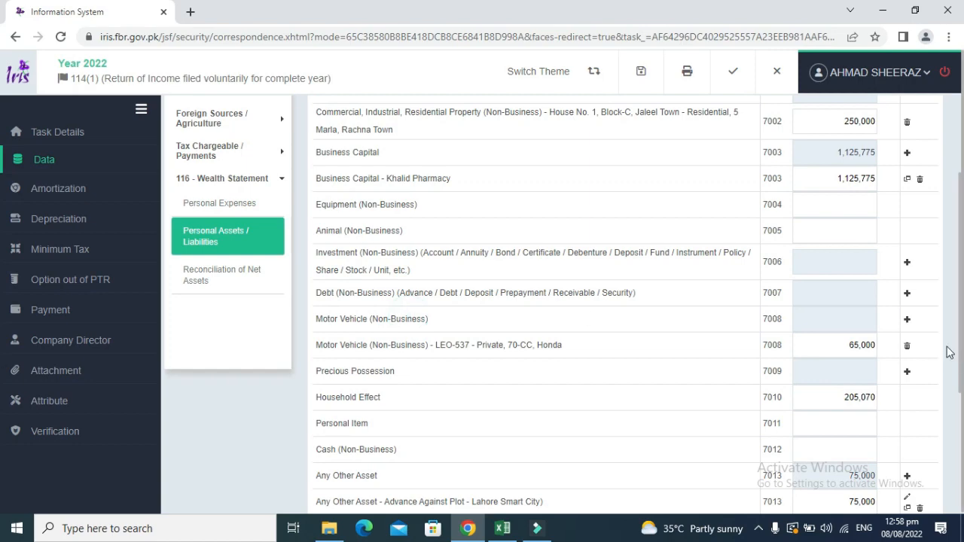
left_click(906, 320)
left_click(451, 226)
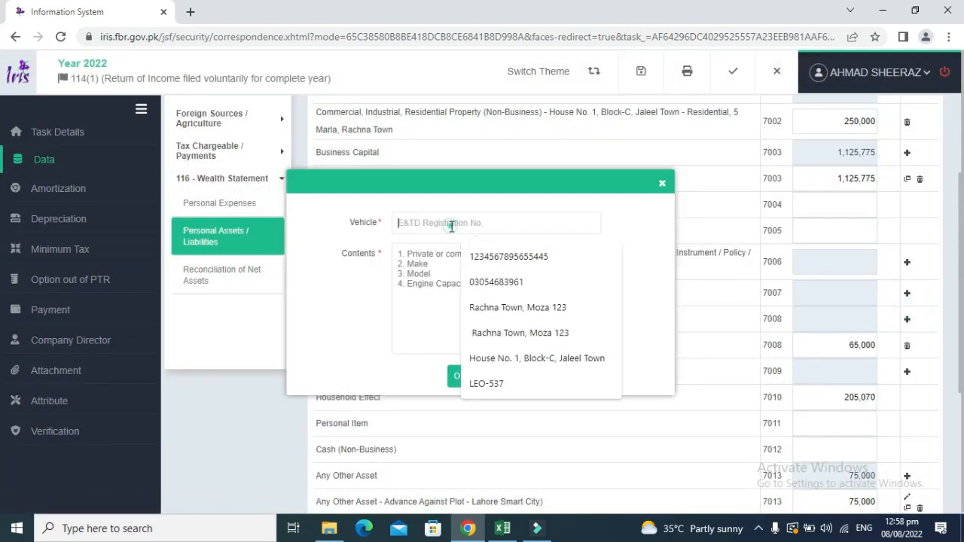
key("alt+Tab")
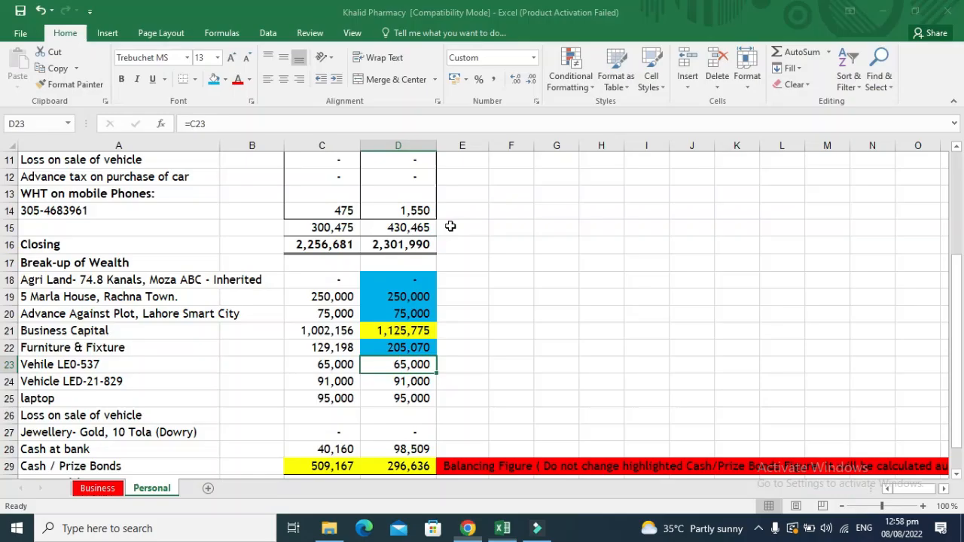
key("alt+Tab")
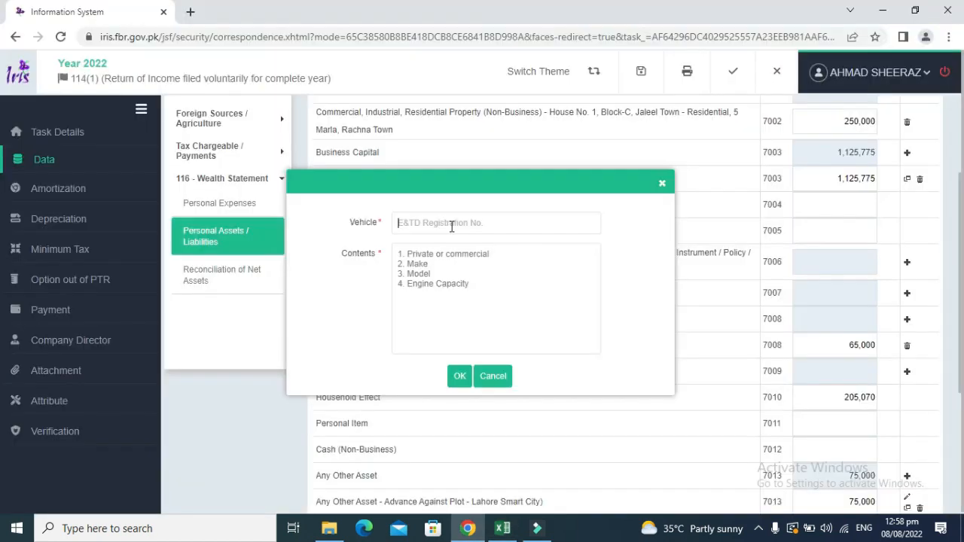
type("LED")
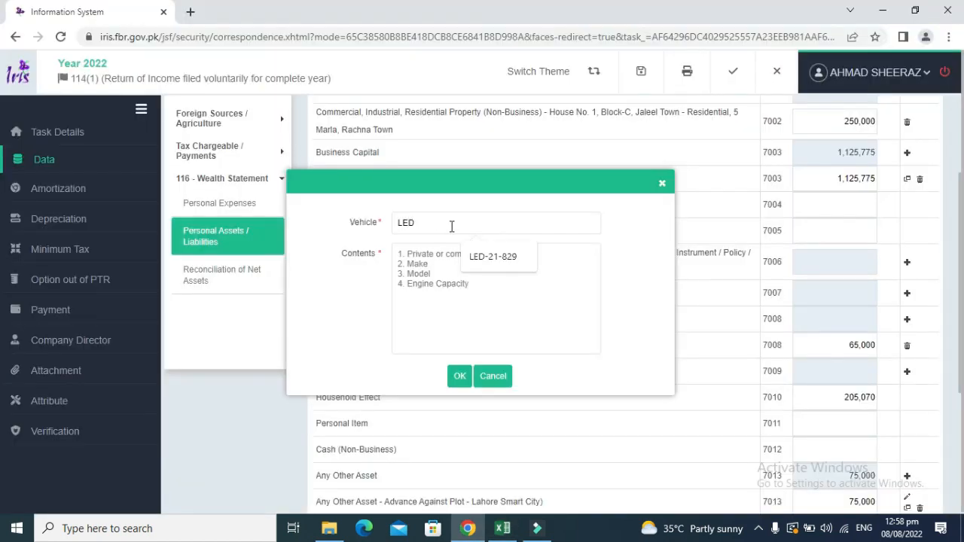
key("Down")
key("Return")
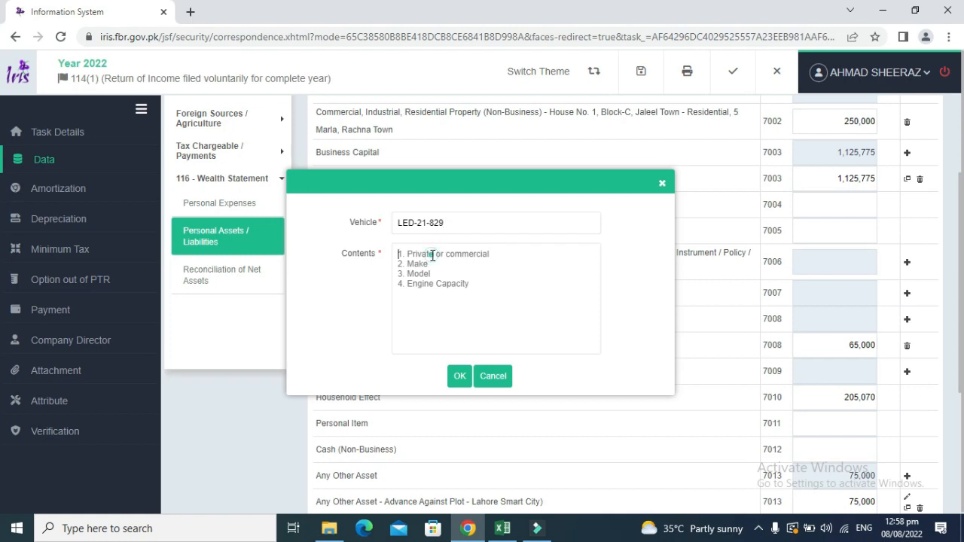
left_click(435, 253)
type("Priva")
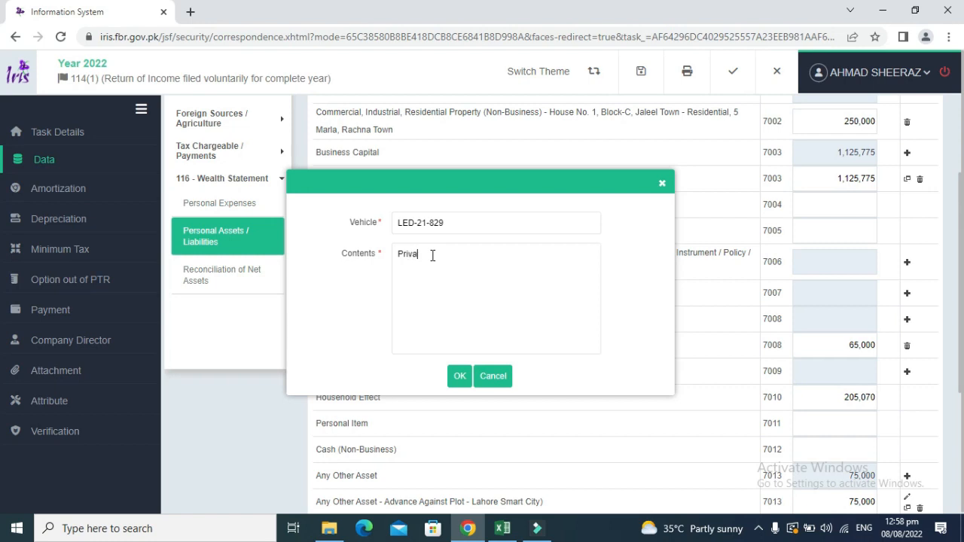
type("te, 70-CC, Honda")
left_click(458, 377)
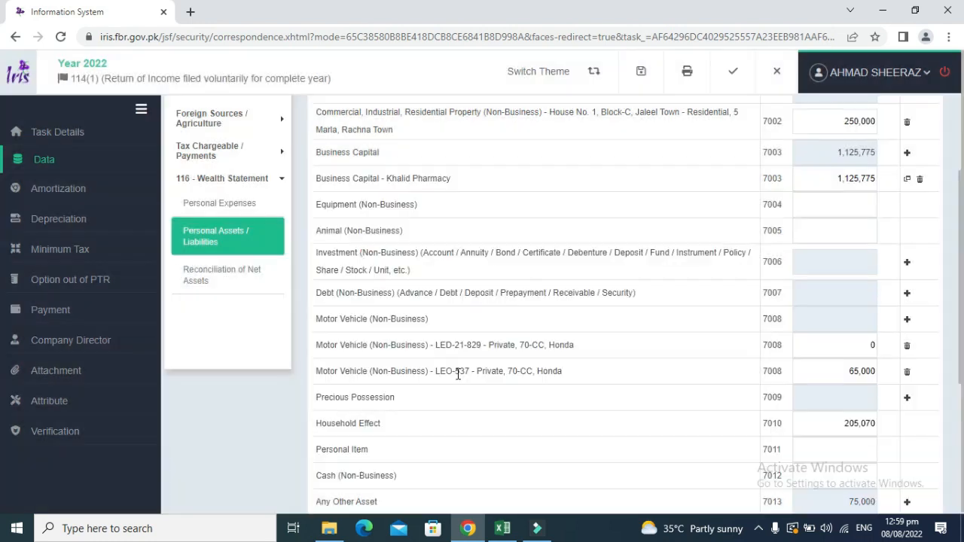
Enter 91,000 as the LED-21-829 motor vehicle amount.
left_click(822, 345)
key("alt+Tab")
key("alt+Tab")
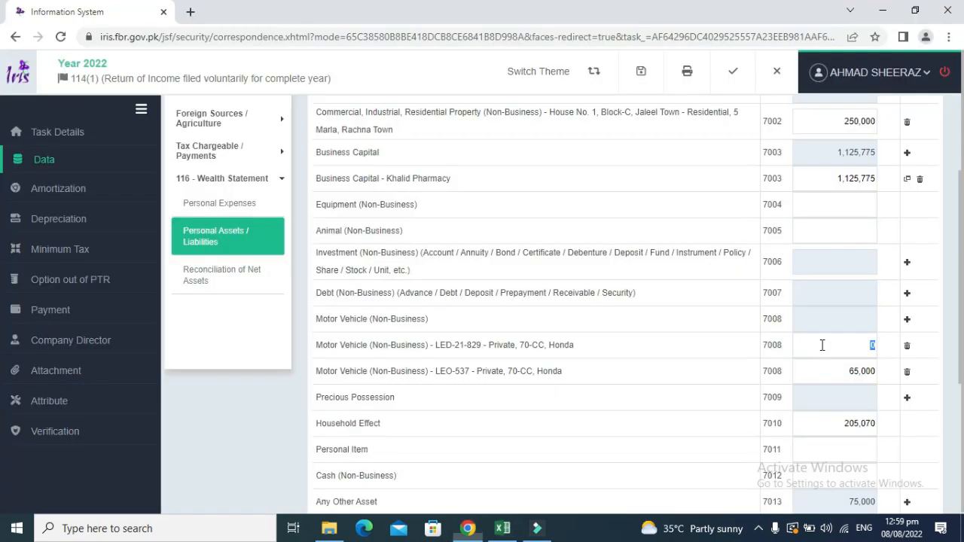
type("91,000")
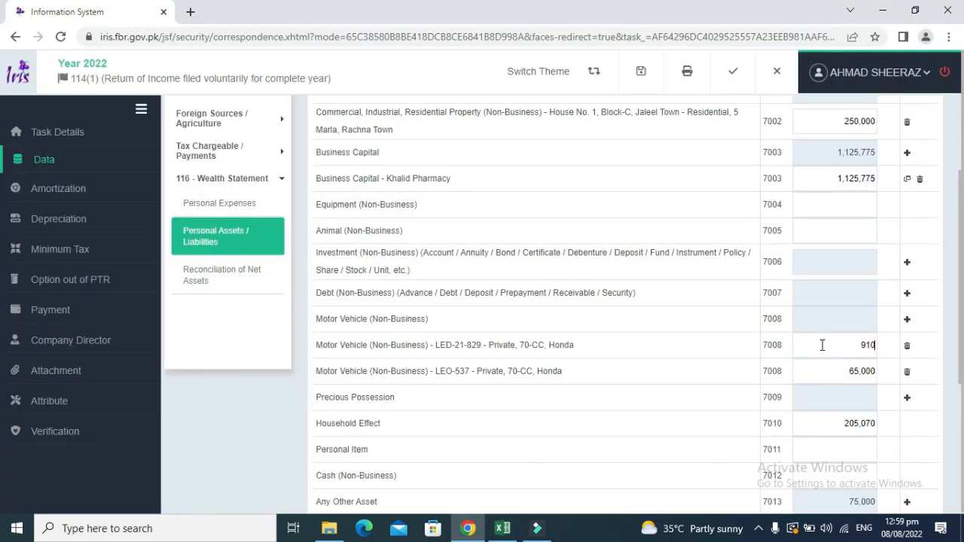
left_click(669, 375)
In the workbook, shade both vehicle values blue and copy the 95,000 laptop value.
key("alt+Tab")
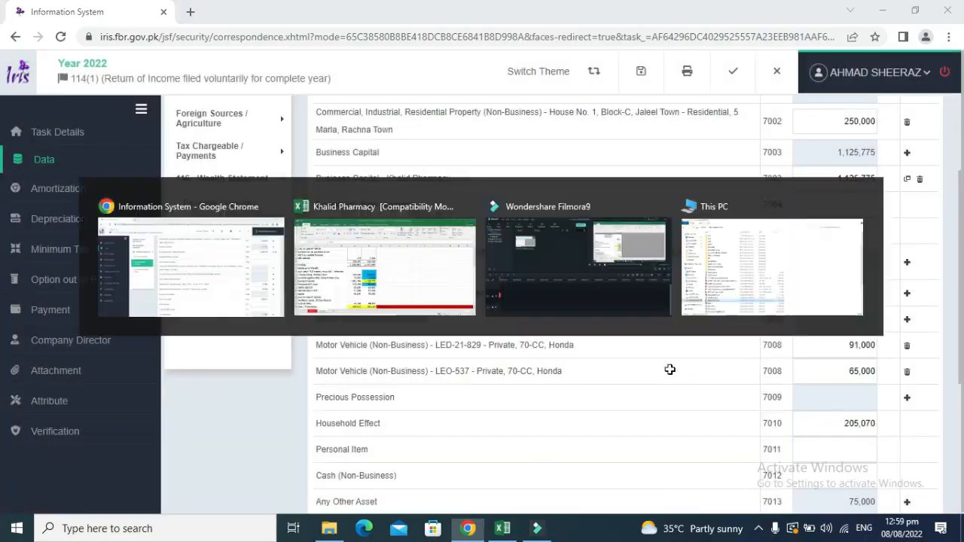
key("shift+Down")
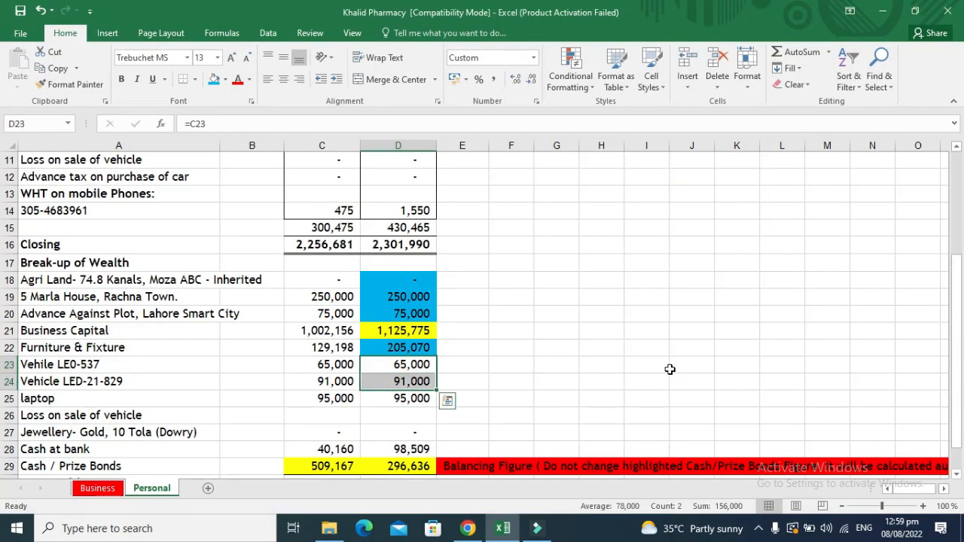
left_click(214, 79)
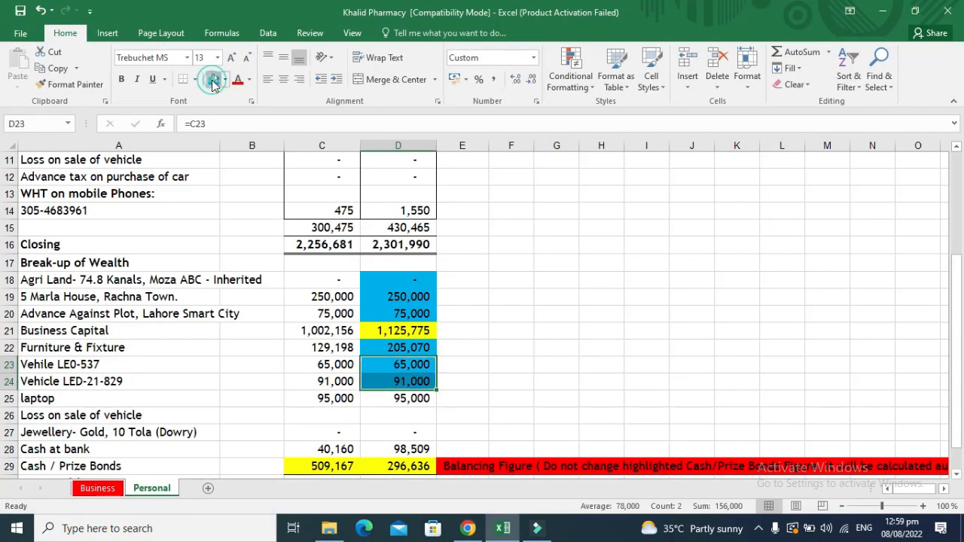
key("Down")
key("Down")
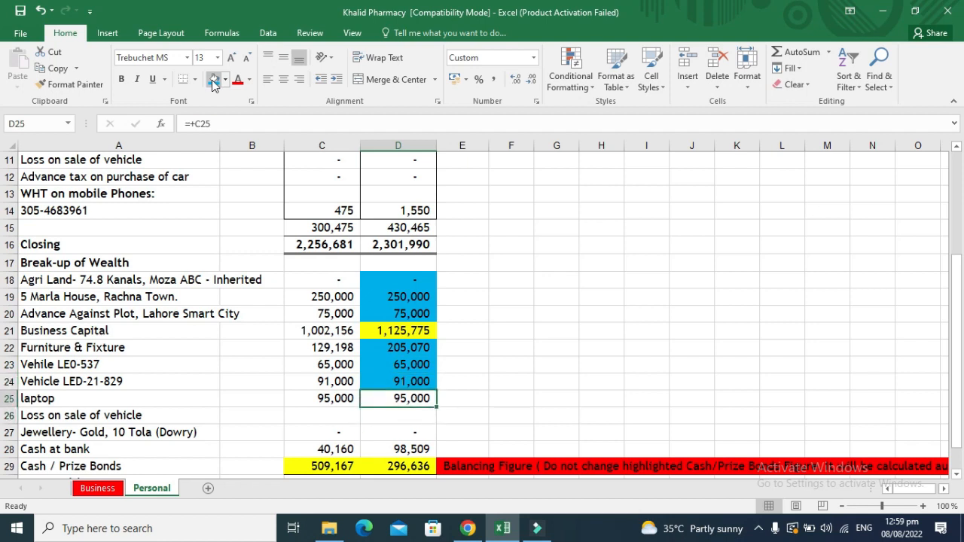
key("ctrl+c")
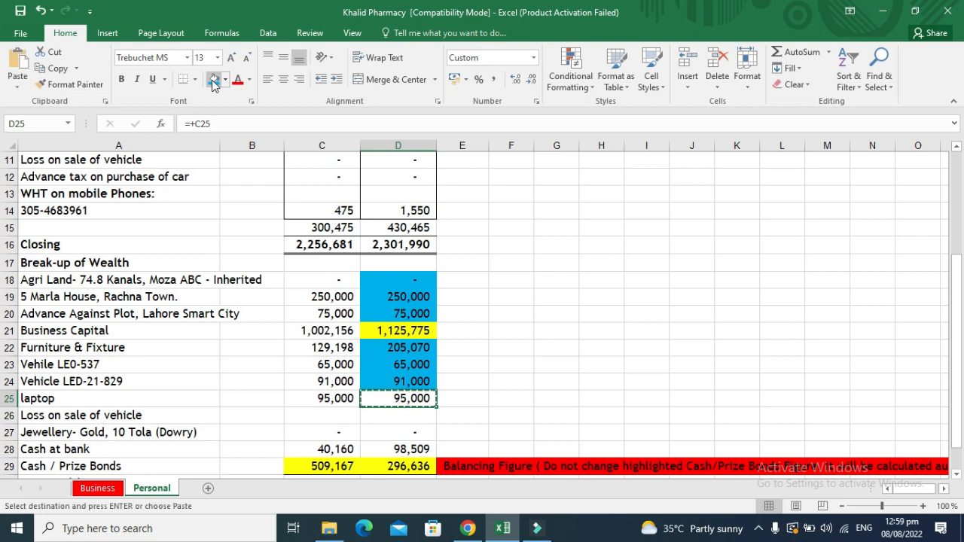
Enter 95,000 as the Personal Item amount under code 7011.
key("alt+Tab")
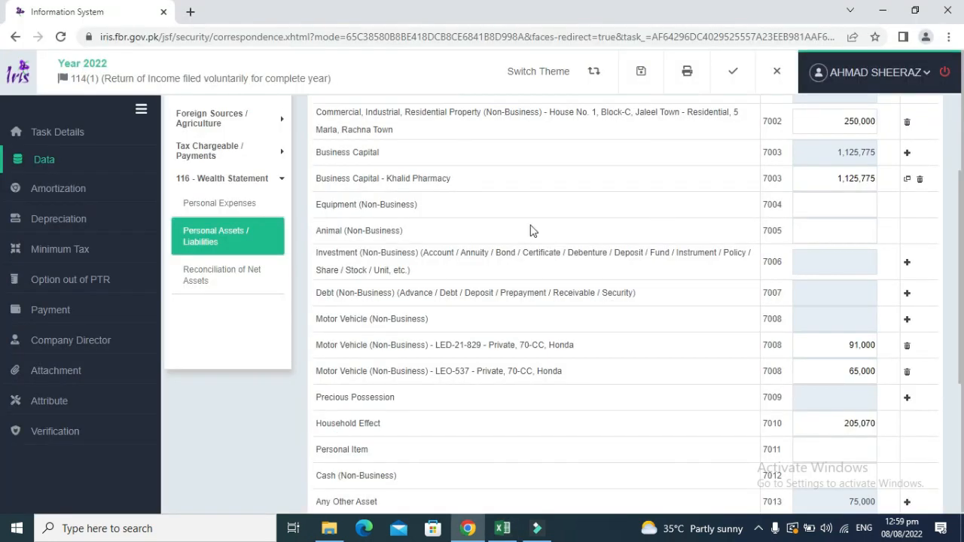
left_click(362, 449)
double_click(371, 424)
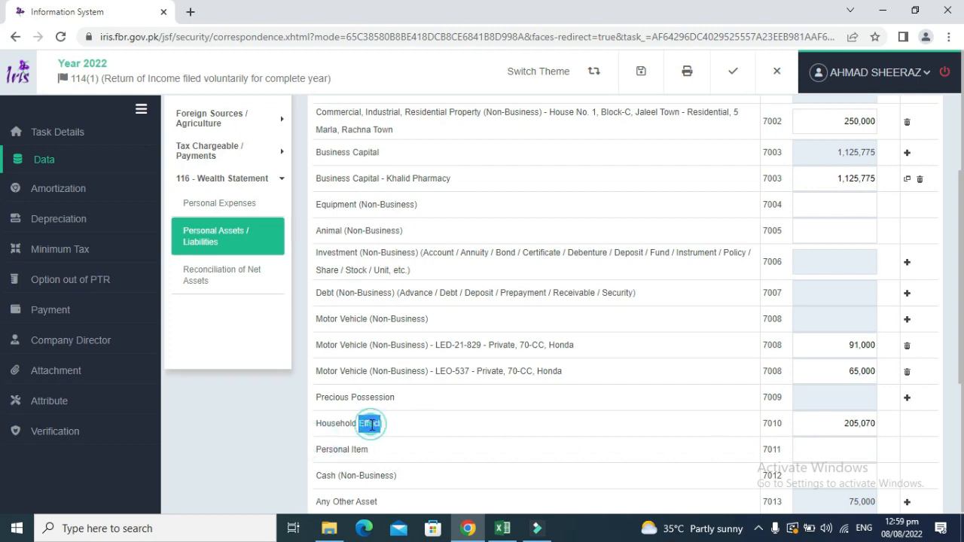
left_click(838, 452)
type("950000")
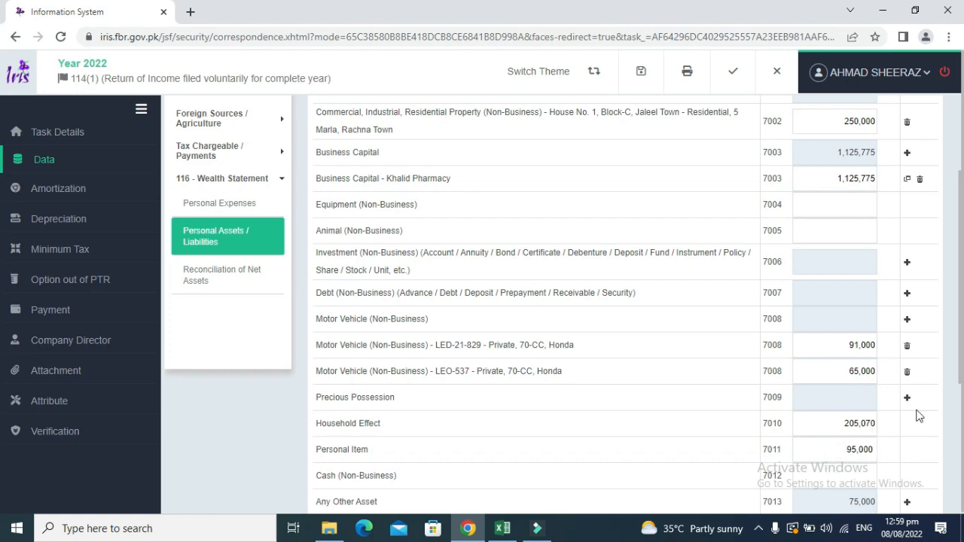
left_click_drag(961, 354, 963, 221)
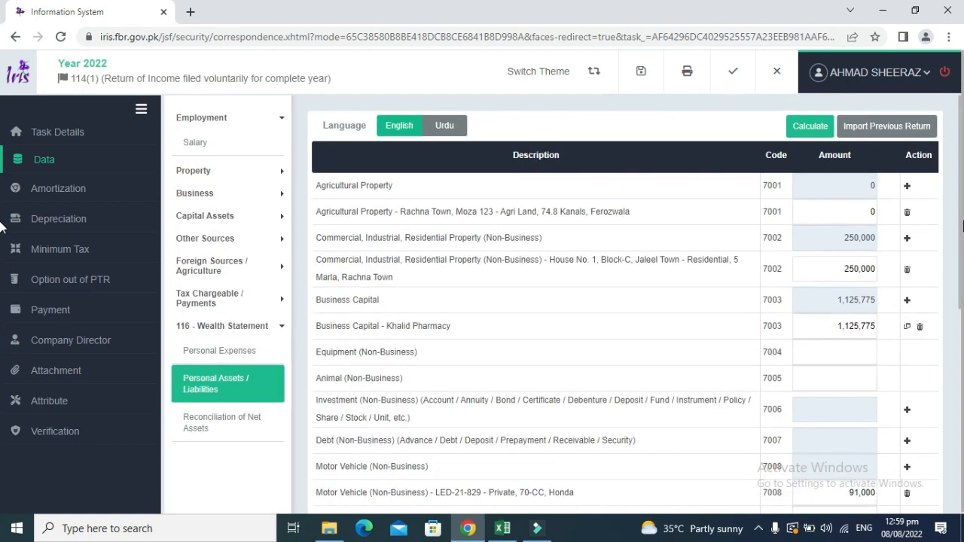
Recalculate the wealth statement, then shade the laptop and Business Capital values blue in Excel.
left_click(809, 127)
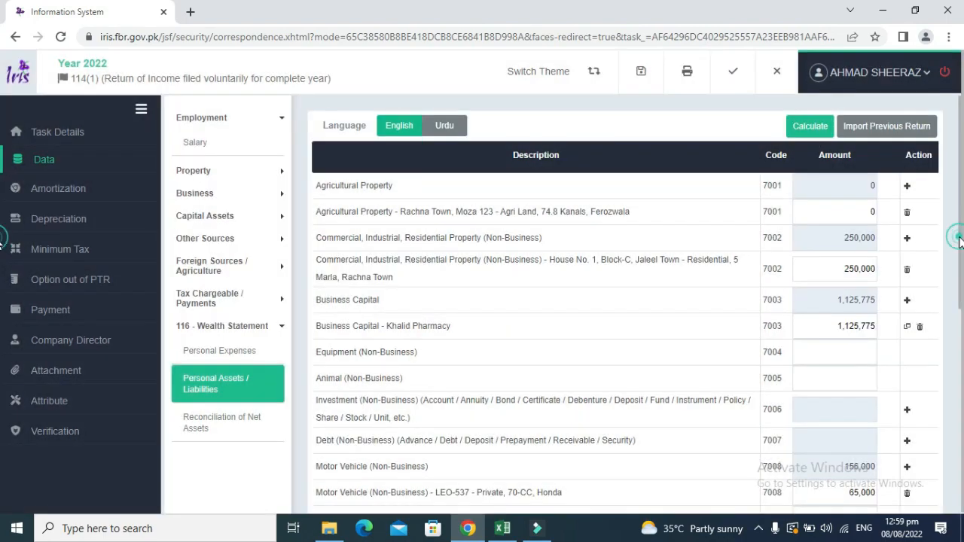
left_click_drag(960, 238, 956, 477)
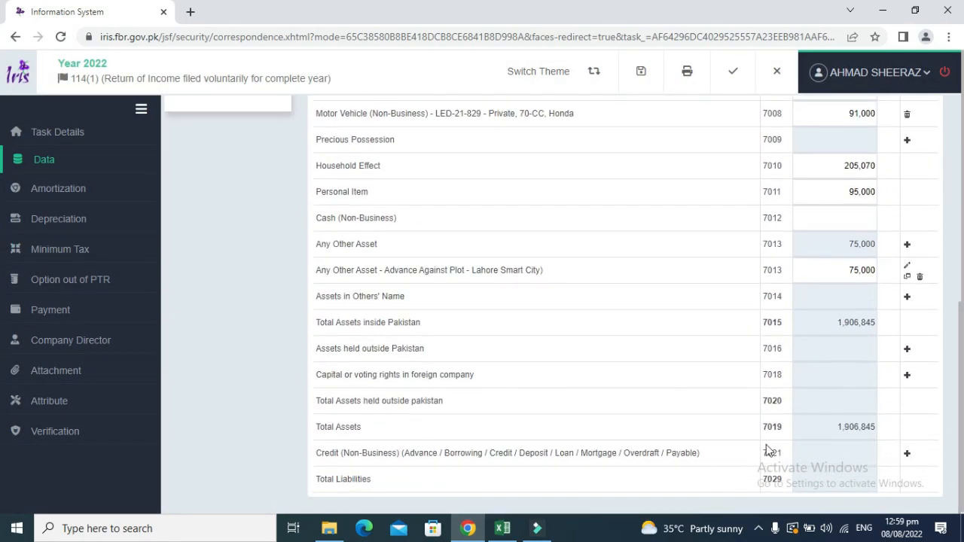
key("alt+Tab")
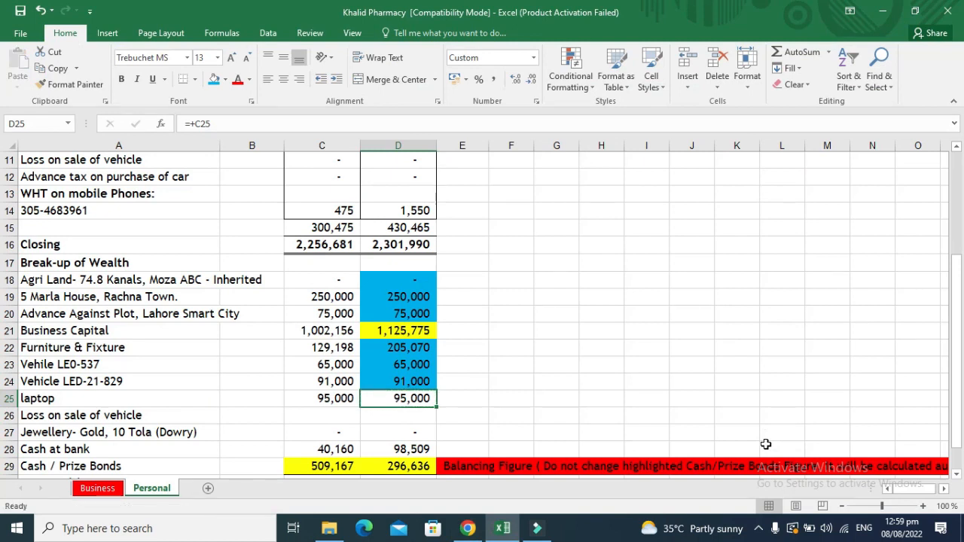
left_click(214, 79)
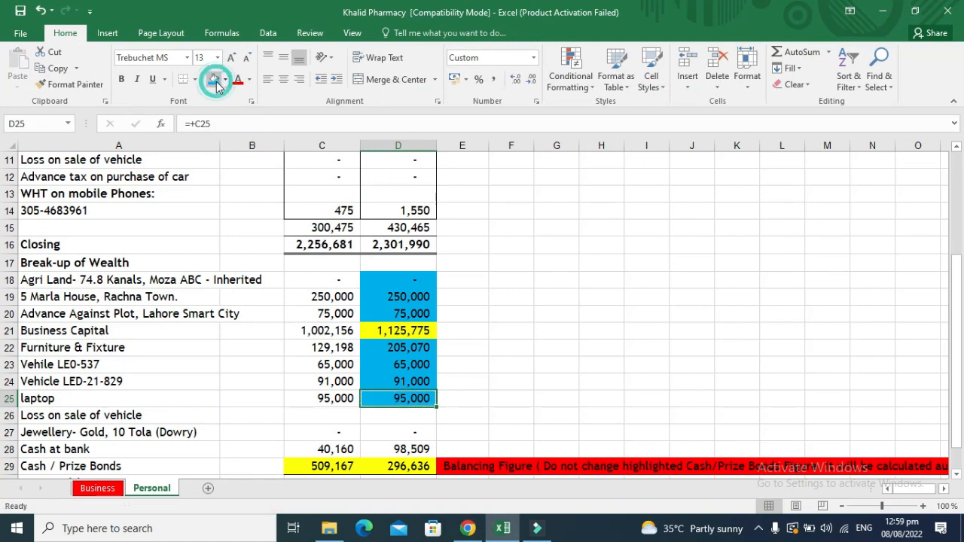
key("Up")
key("Up")
key("Up")
key("Up")
key("Up")
key("Down")
left_click(214, 79)
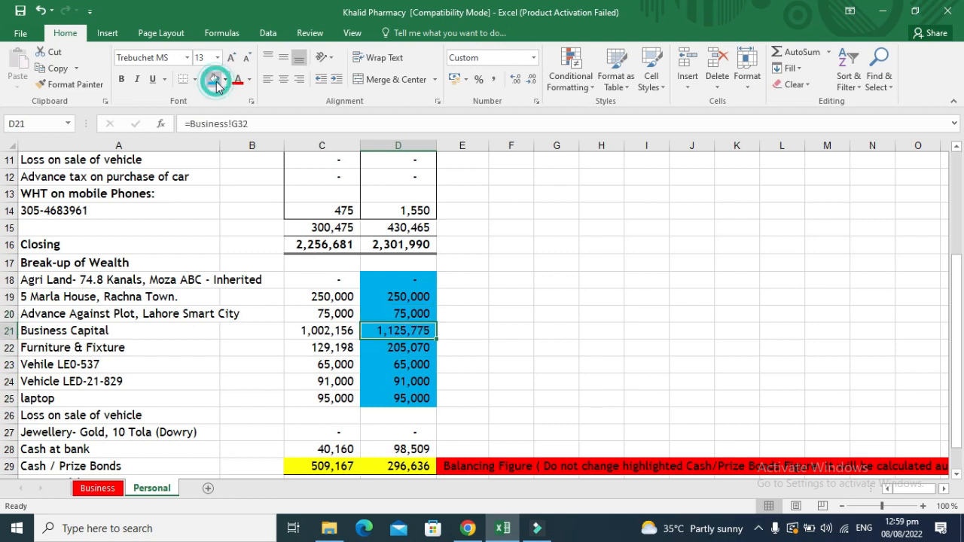
Enter the 296,636 balancing figure as Cash (Non-Business) under code 7012 and recalculate.
key("Down")
key("Down")
key("Down")
key("Down")
key("Down")
key("Down")
key("Down")
key("Down")
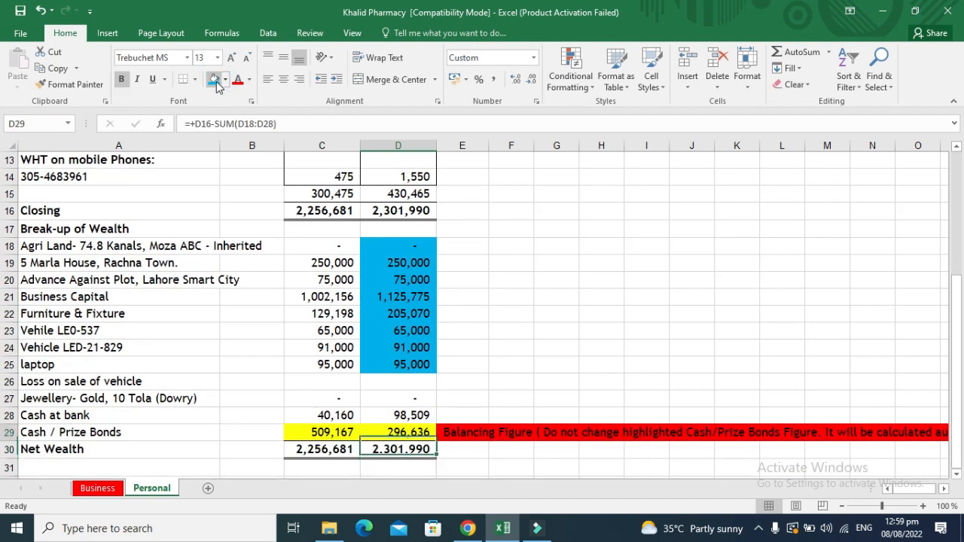
key("ctrl+c")
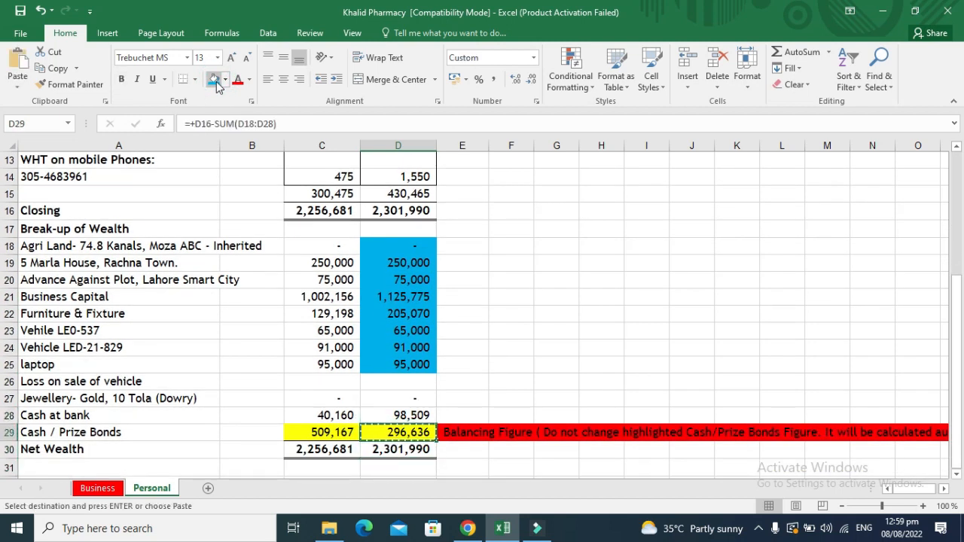
key("alt+Tab")
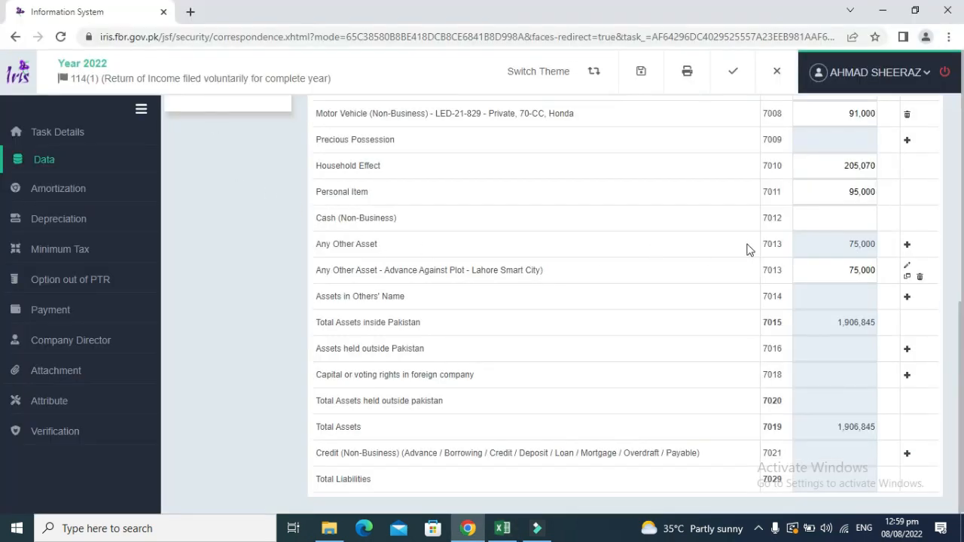
left_click(824, 220)
key("ctrl+v")
left_click(734, 236)
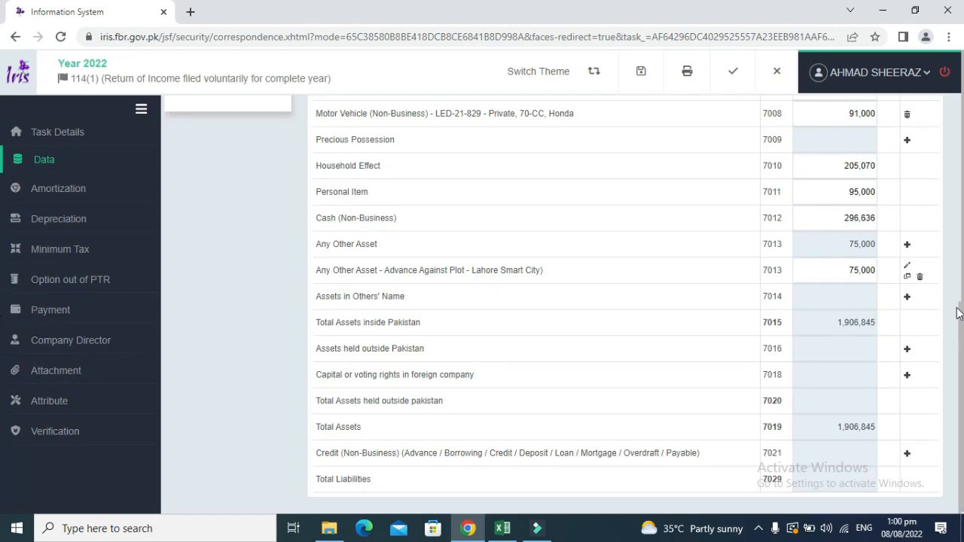
left_click_drag(958, 307, 957, 308)
left_click_drag(959, 313, 962, 90)
left_click(817, 126)
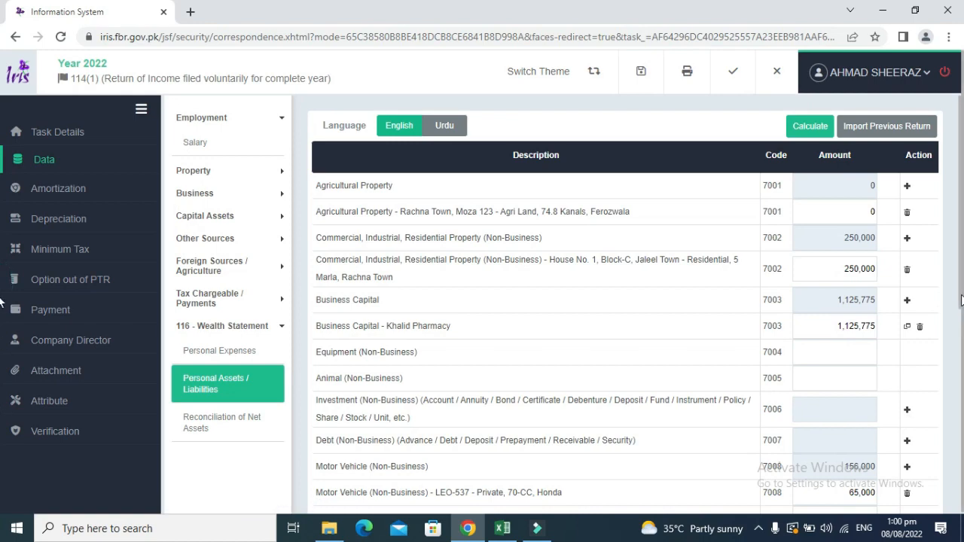
Cancel an Any Other Asset entry, leaving total assets at 2,203,481.
left_click_drag(961, 300, 961, 491)
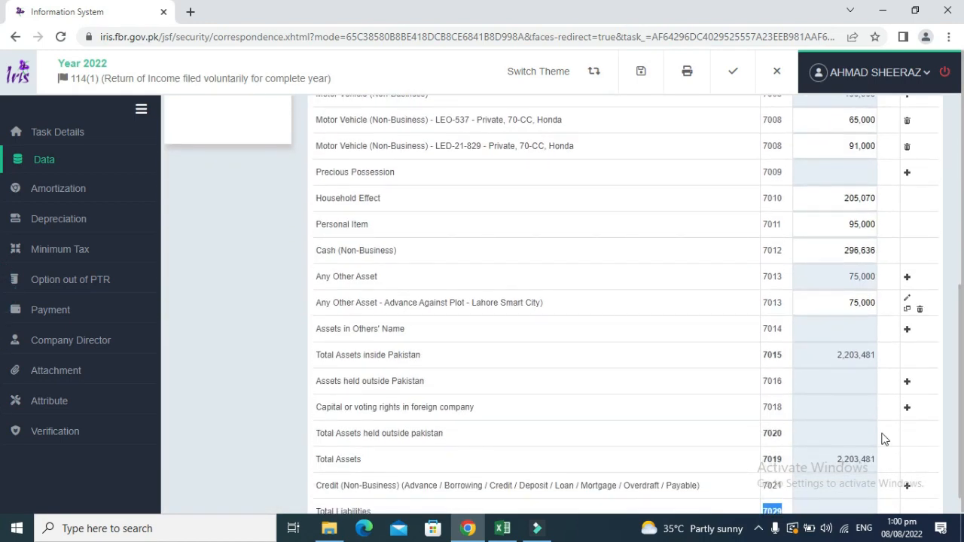
left_click(908, 279)
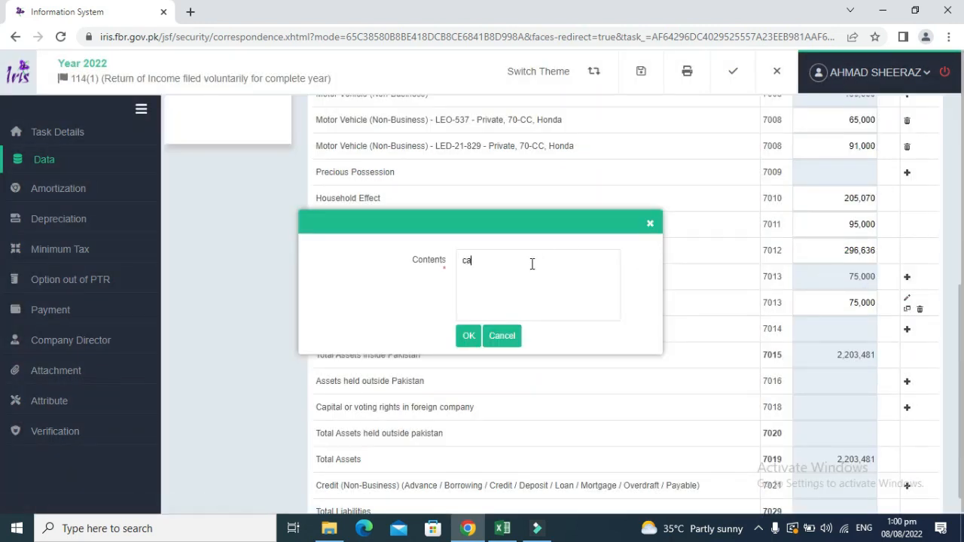
left_click(650, 224)
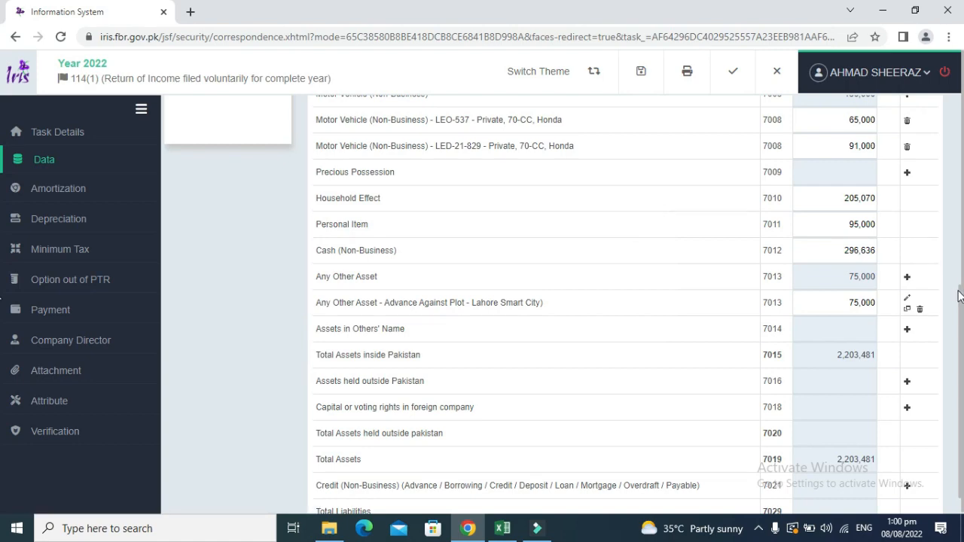
left_click_drag(960, 296, 959, 112)
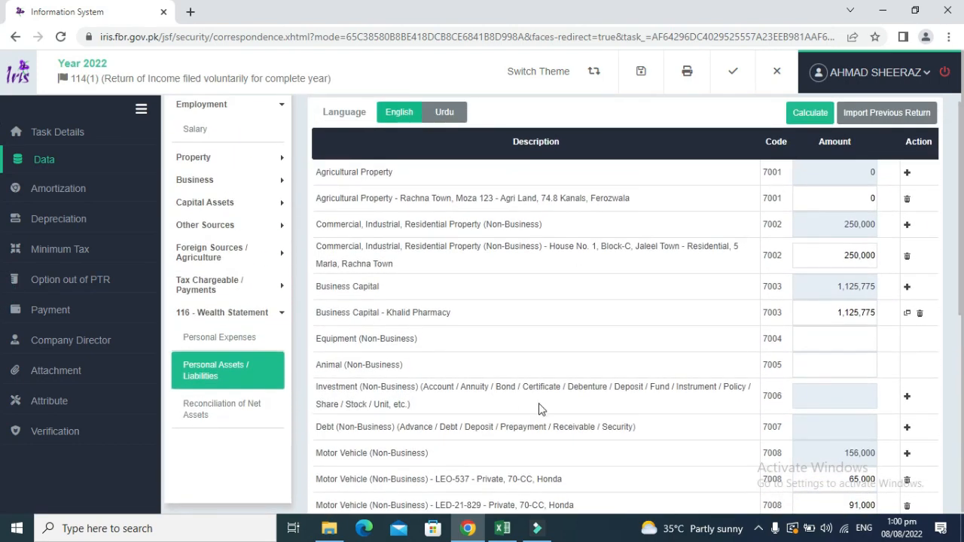
Add an Investment (Non-Business) with the saved account number and contents 'Current A/C, UBL, Main Branch, Lahore'.
left_click(907, 397)
left_click(424, 217)
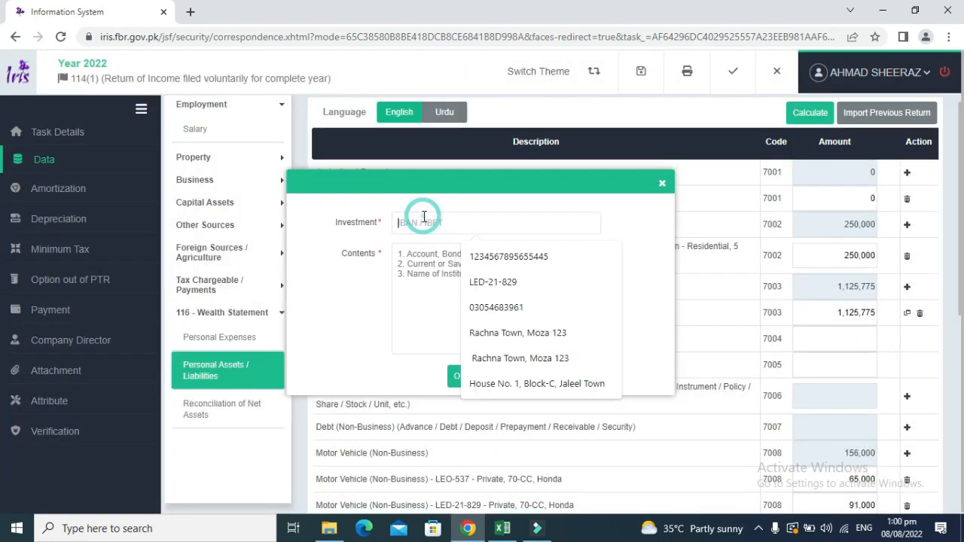
left_click(494, 255)
left_click(454, 253)
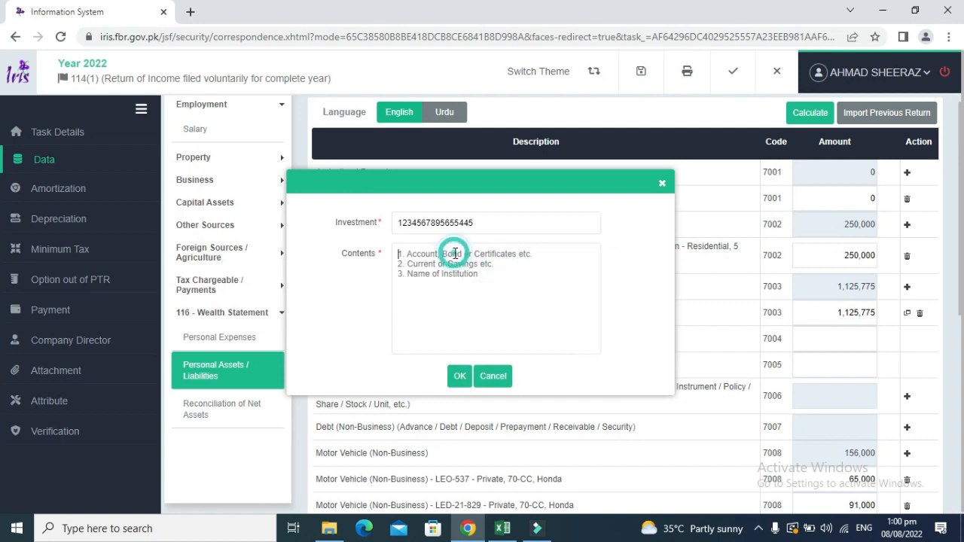
type("S")
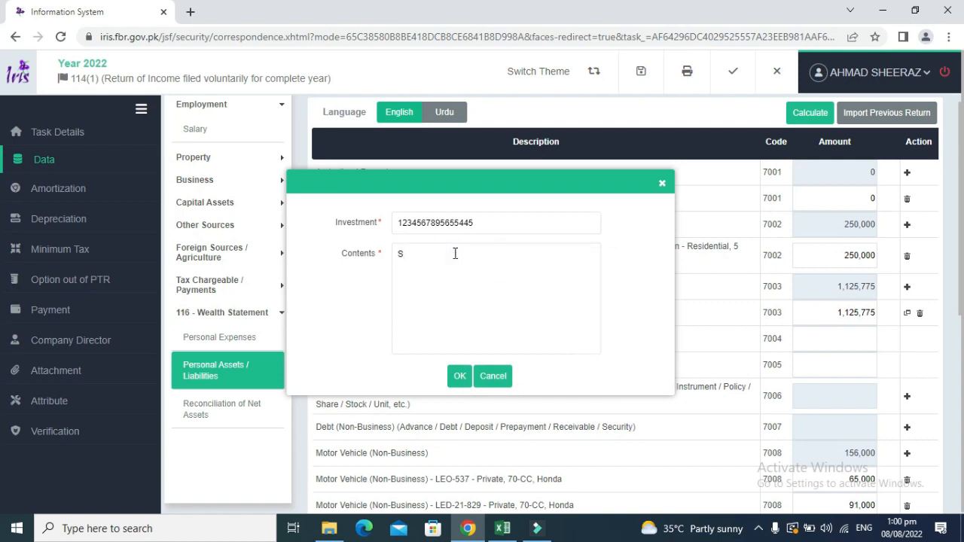
key("BackSpace")
type("C")
left_click(459, 375)
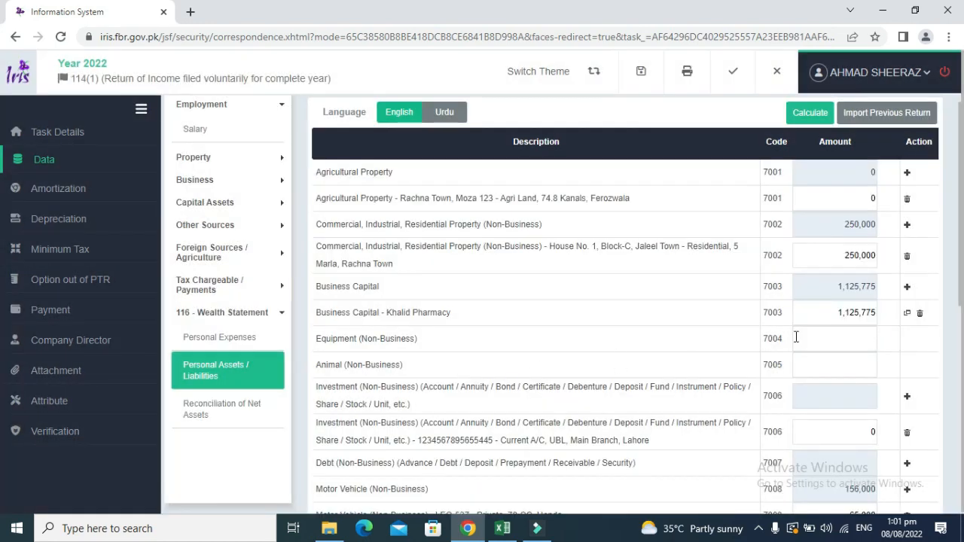
Copy the 98,509 Cash at bank figure into the UBL investment amount under code 7006.
key("alt+Tab")
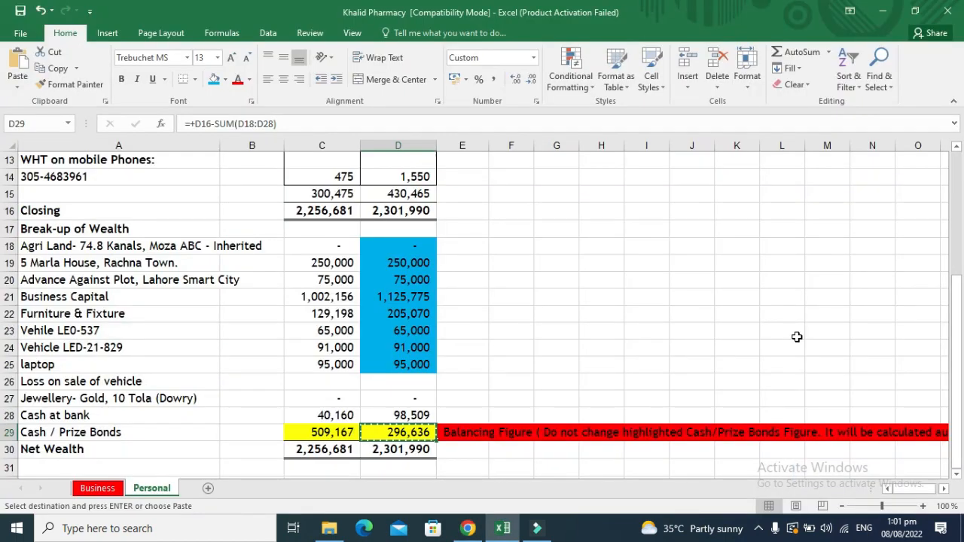
key("Up")
key("ctrl+c")
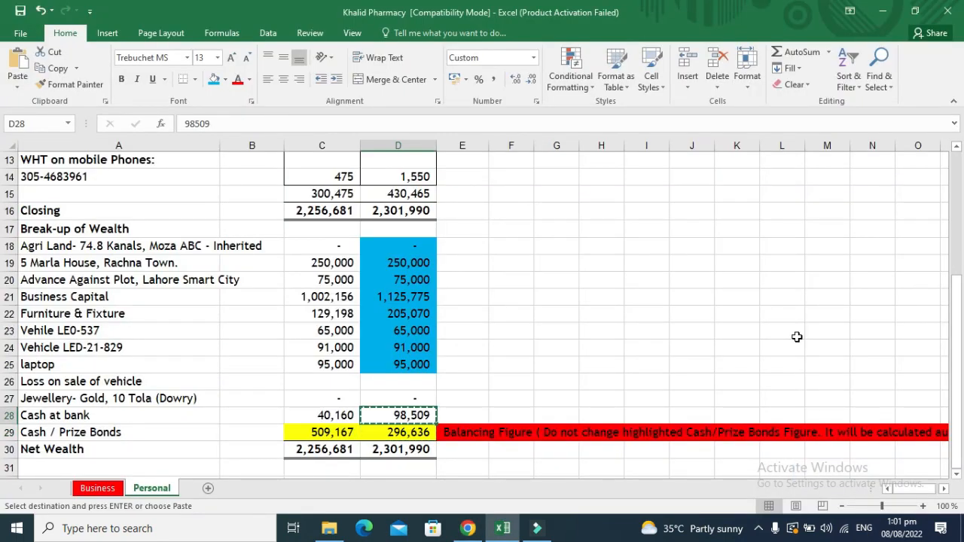
key("alt+Tab")
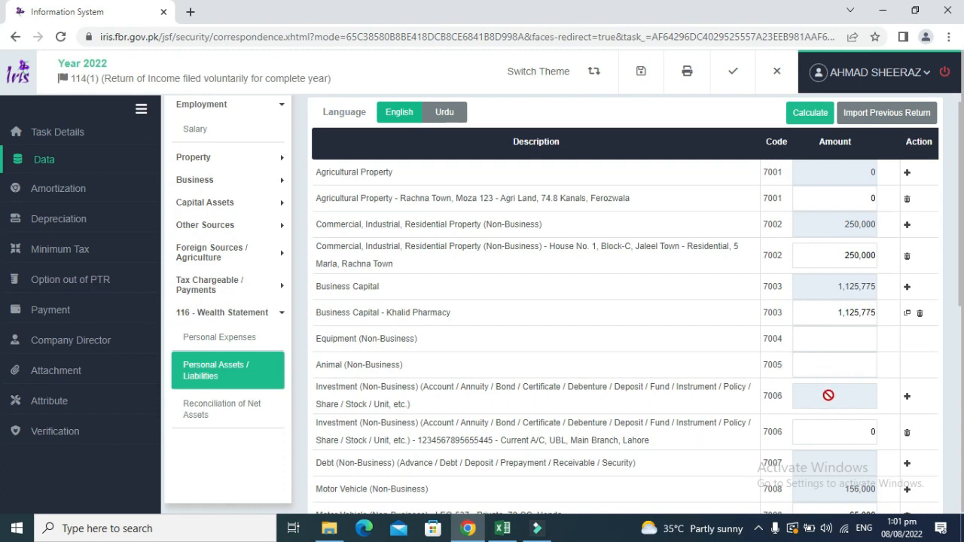
left_click(833, 432)
key("ctrl+v")
Recalculate the wealth statement totals and bring the motor vehicle and cash rows into view.
left_click(812, 113)
left_click(812, 119)
left_click_drag(963, 227, 958, 320)
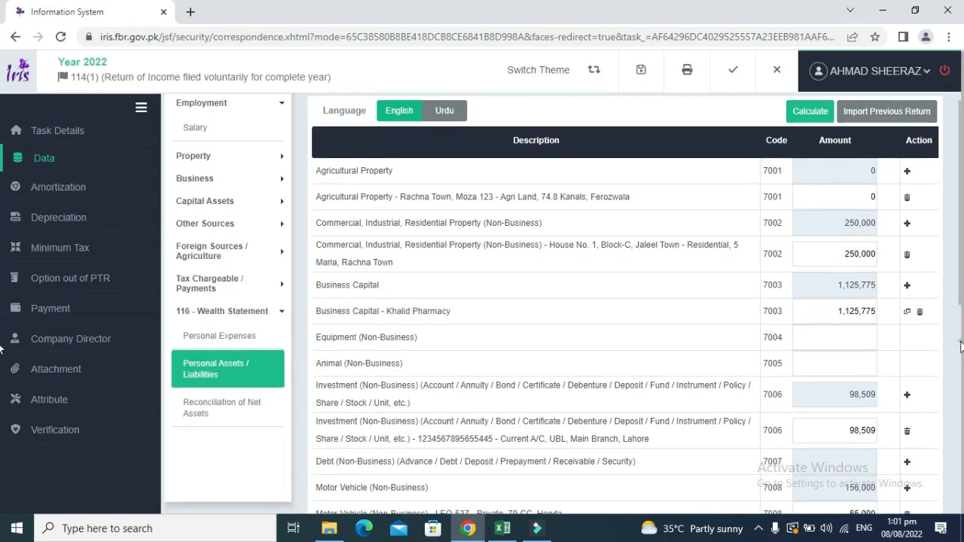
left_click(961, 347)
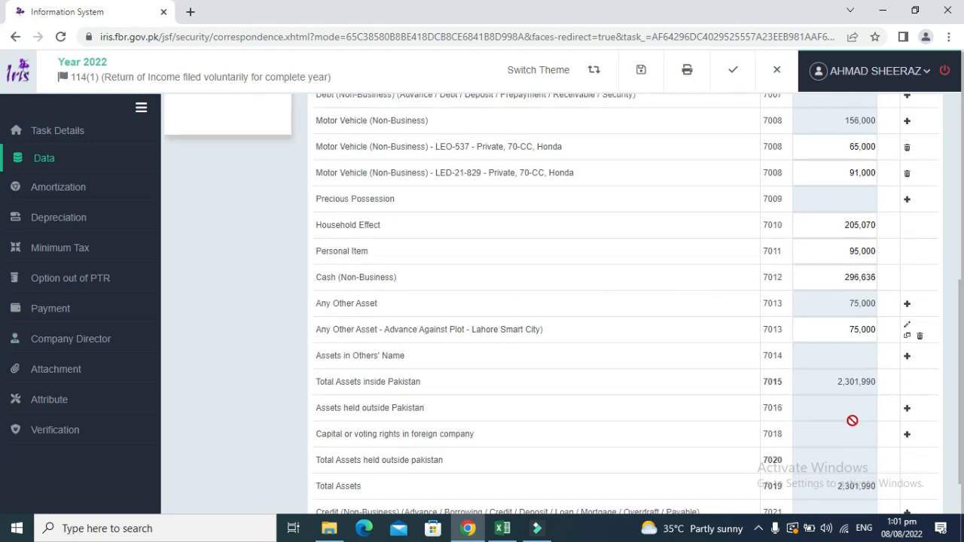
Check the D18:D29 total of 2,301,990, then shade the D28:D29 cash amounts blue.
key("alt+Tab")
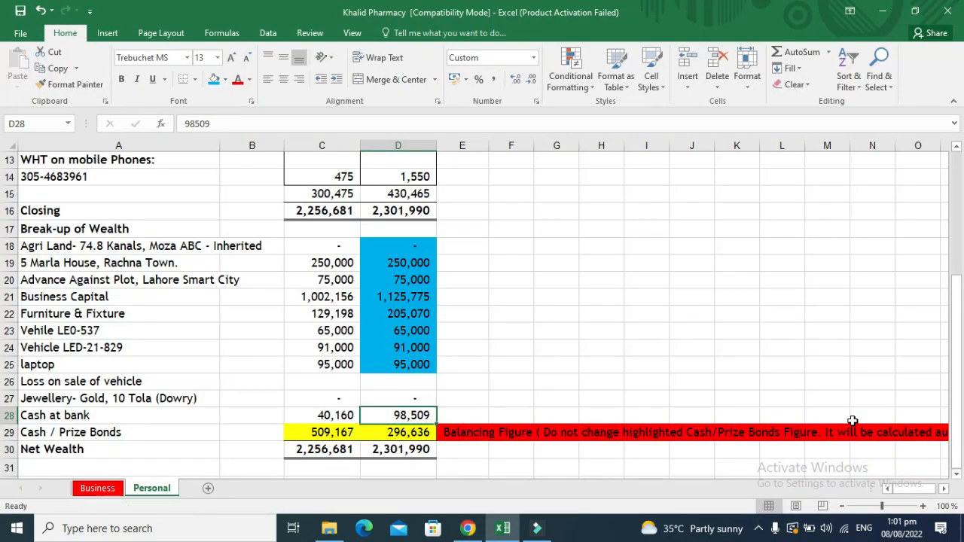
key("Up")
key("Up")
key("Up")
key("Up")
key("Up")
key("Up")
key("Up")
key("Up")
key("Up")
key("Up")
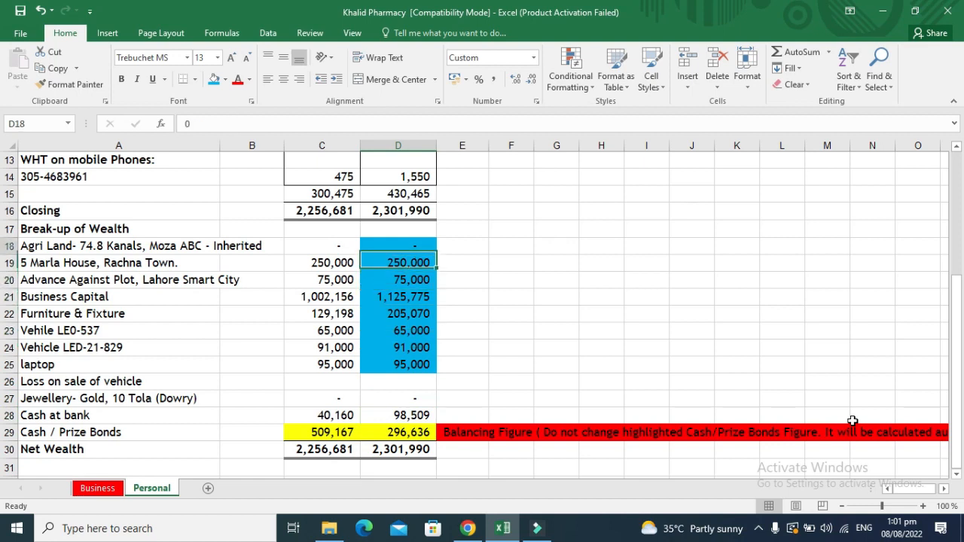
key("shift+Down")
key("shift+Down")
key("shift+Down")
key("shift+Down")
key("shift+Down")
key("shift+Down")
key("shift+Down")
key("shift+Down")
key("shift+Down")
key("shift+Down")
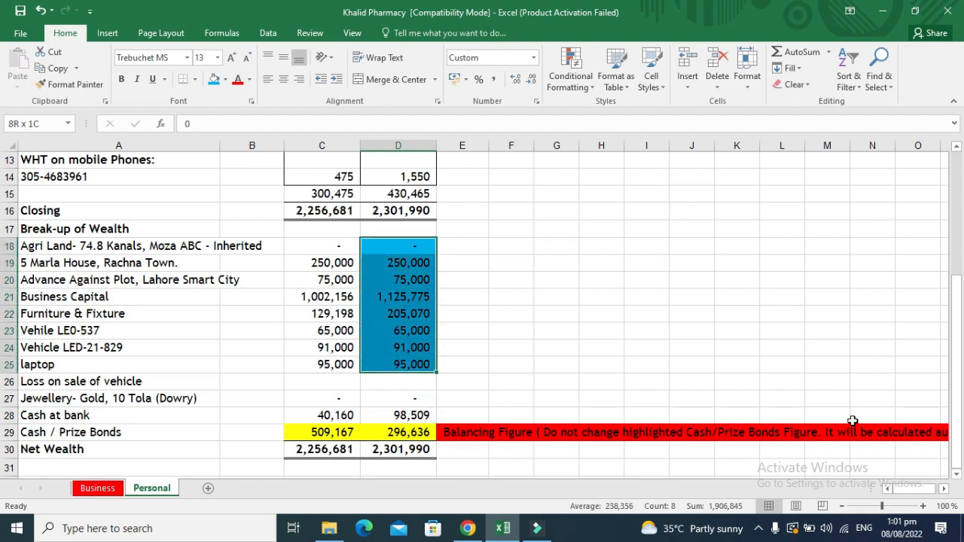
key("shift+Down")
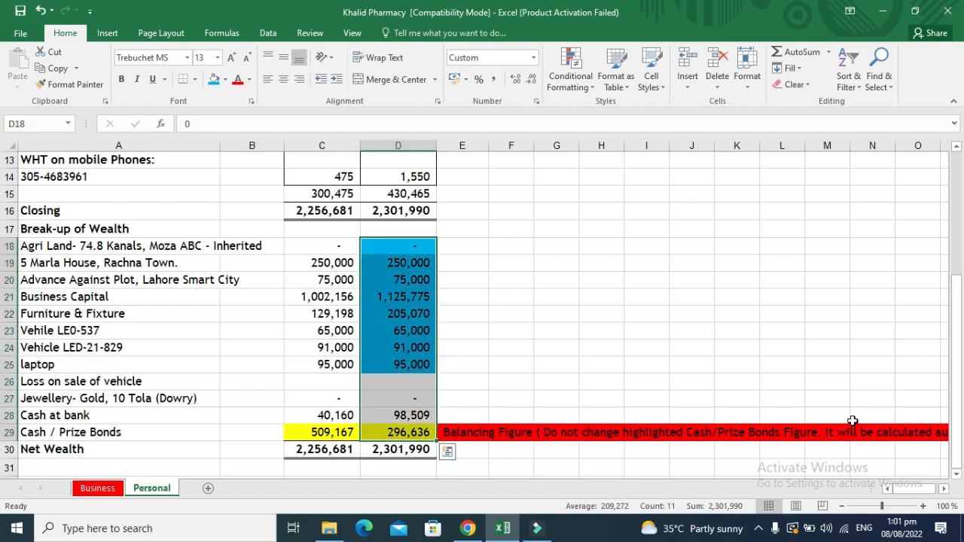
key("Down")
key("Down")
key("Down")
key("Down")
key("Down")
key("Down")
key("Down")
key("Down")
key("Down")
key("Down")
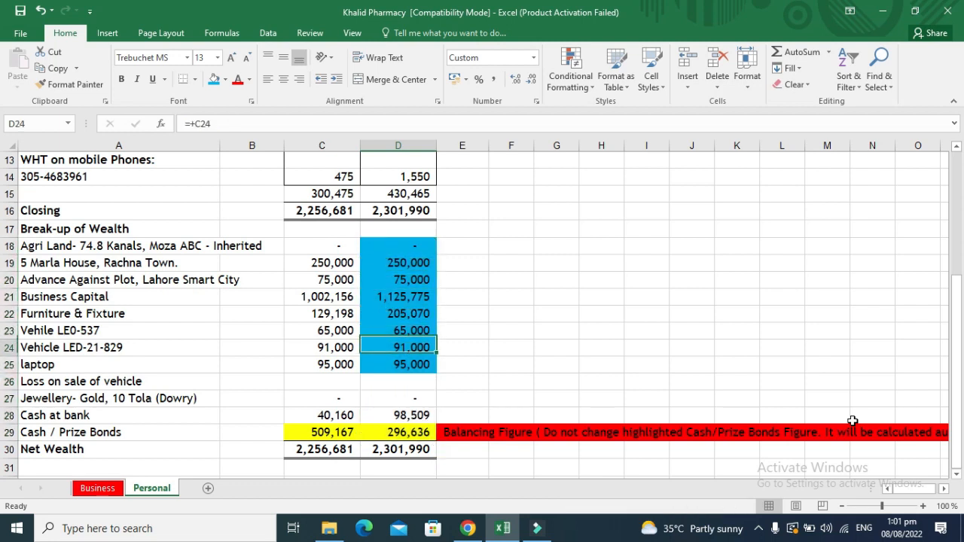
key("shift+Down")
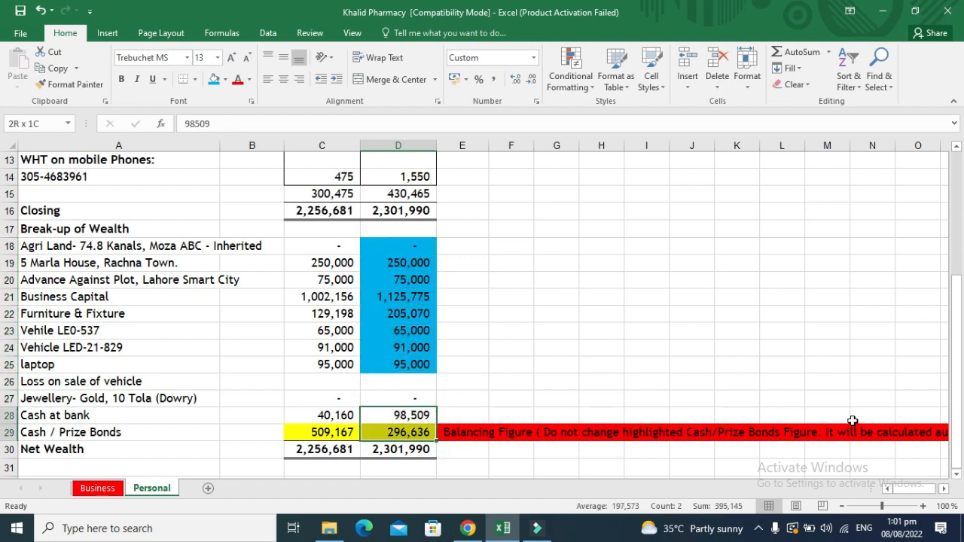
left_click(214, 80)
key("Up")
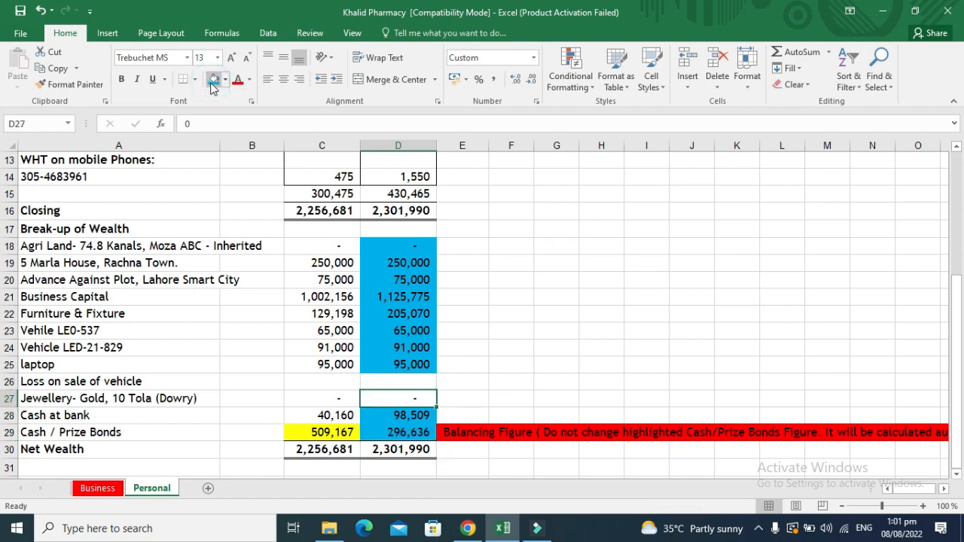
key("alt+Tab")
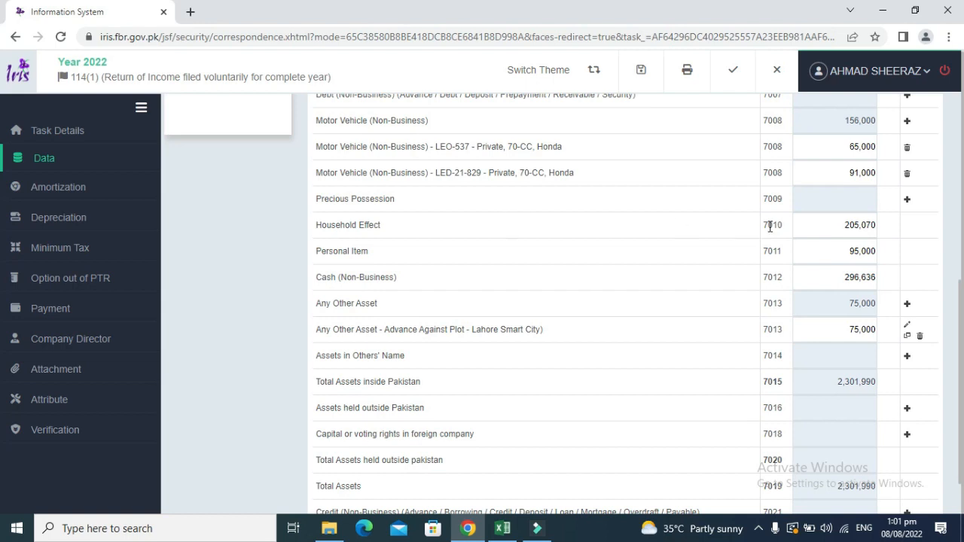
Add a Precious Possession 'Jewellery' with contents 'Gold, 10 Tola (Dowry)'.
left_click(907, 199)
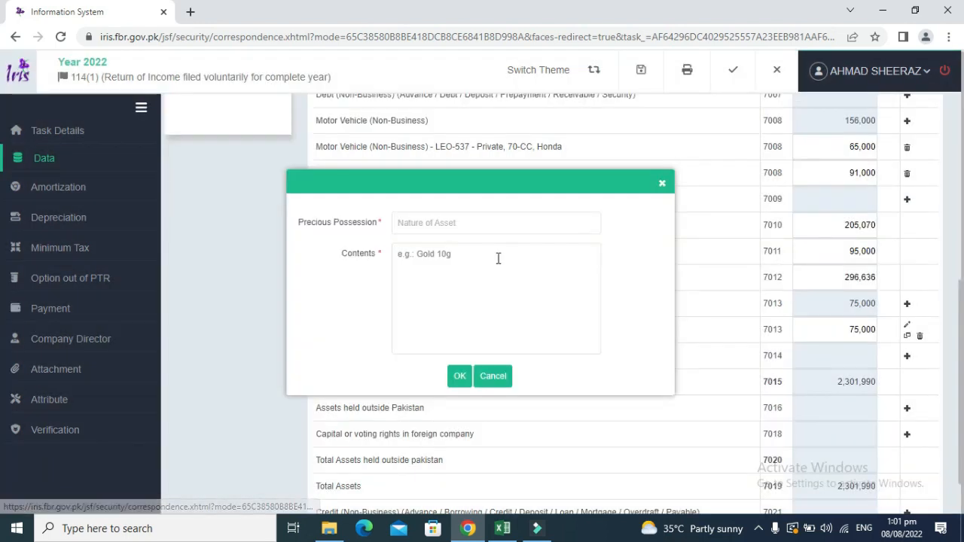
left_click(445, 224)
type("J")
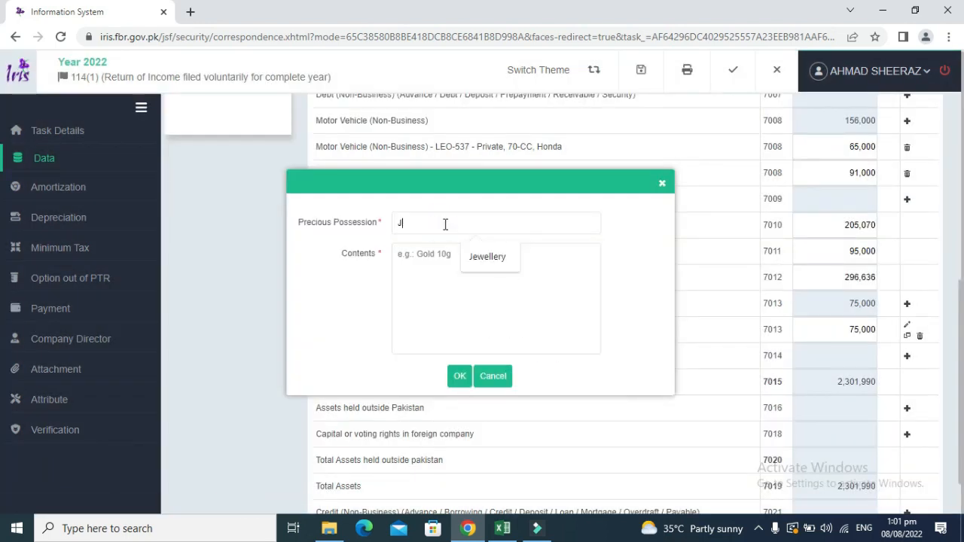
type("ewellery")
key("Tab")
type("G")
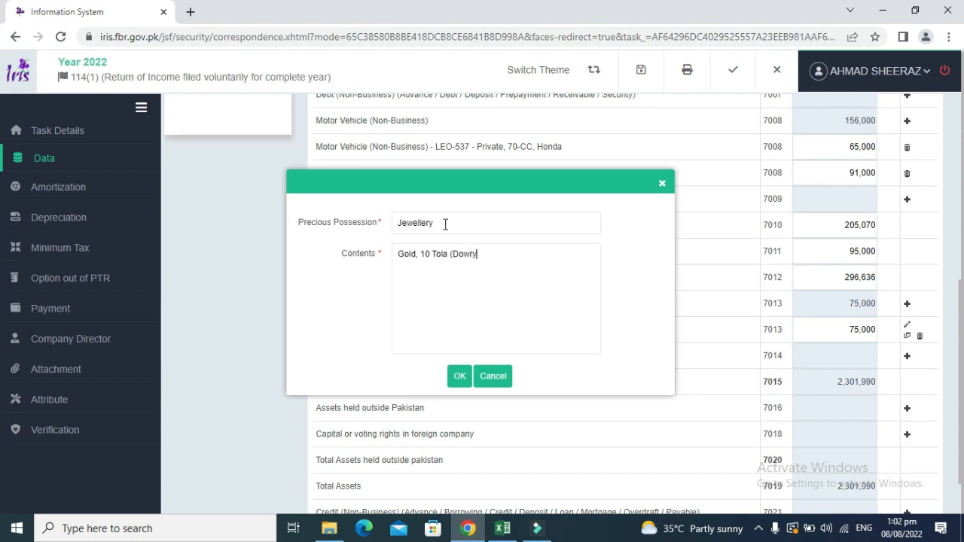
left_click(463, 381)
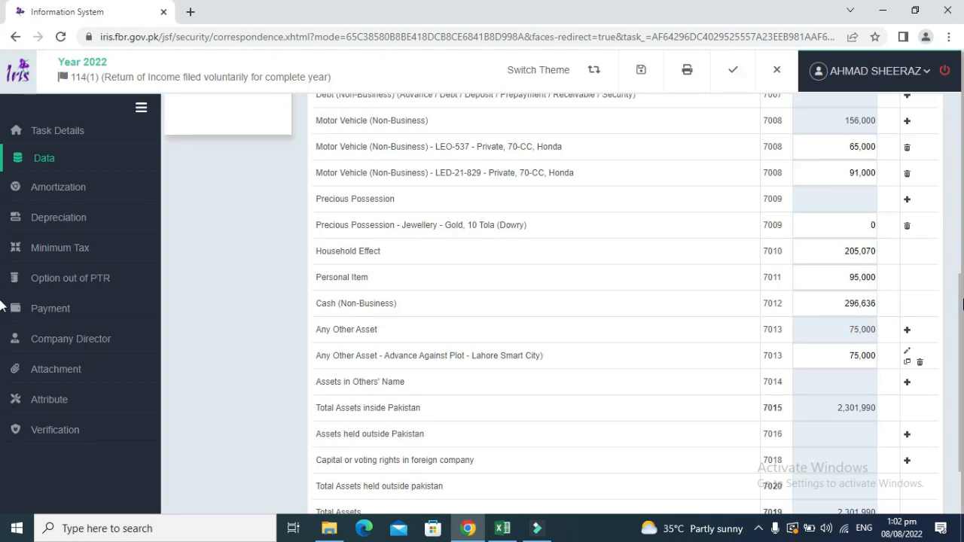
Recalculate, copy the old agricultural land description, and delete that entry.
scroll(960, 304, "up", 6)
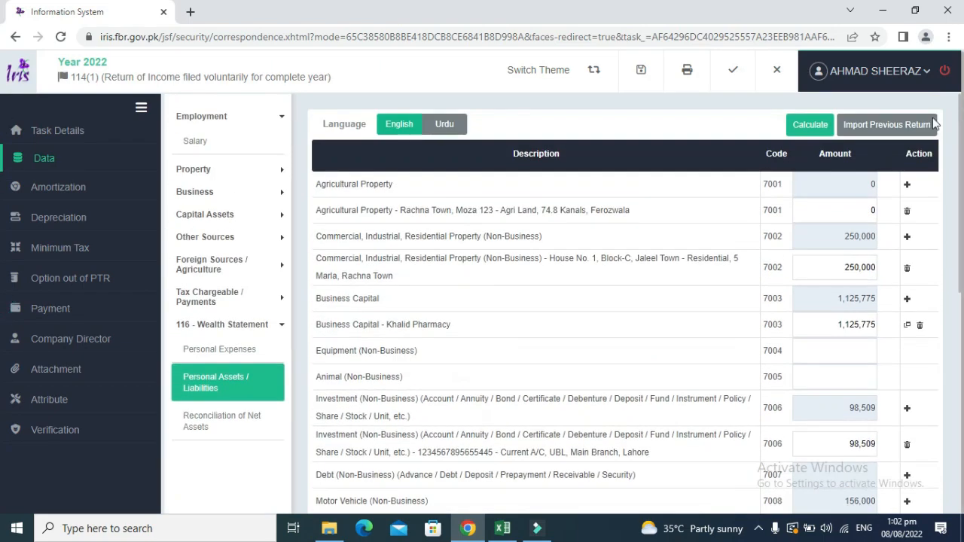
left_click(815, 125)
left_click(815, 124)
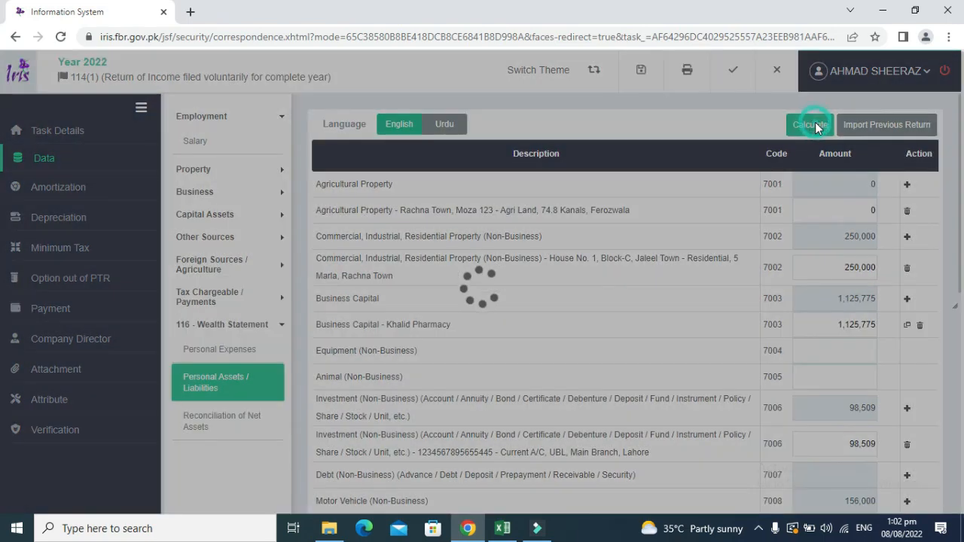
left_click_drag(633, 210, 401, 211)
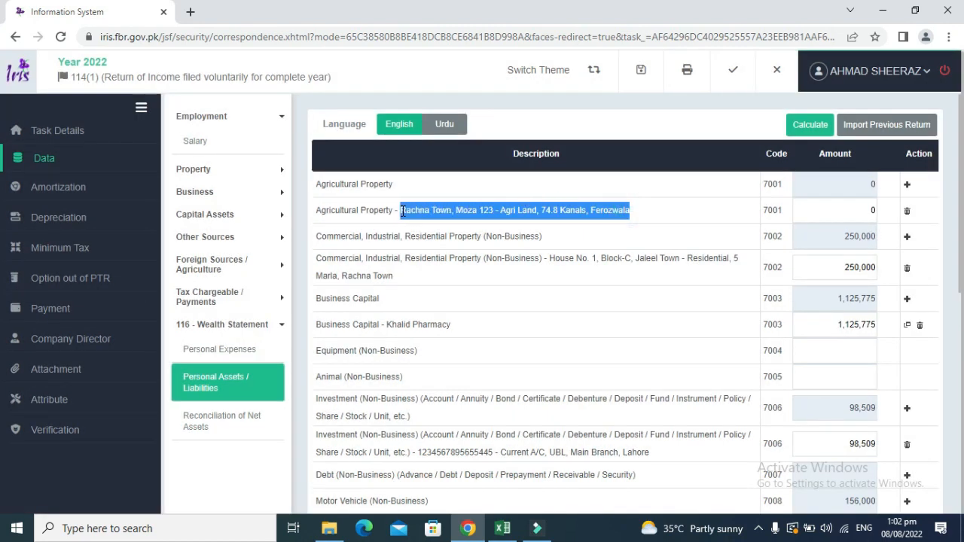
left_click(907, 210)
Start a new Agricultural Property entry with address 'Rachna Town, Moza 123' from the copied text.
left_click(907, 184)
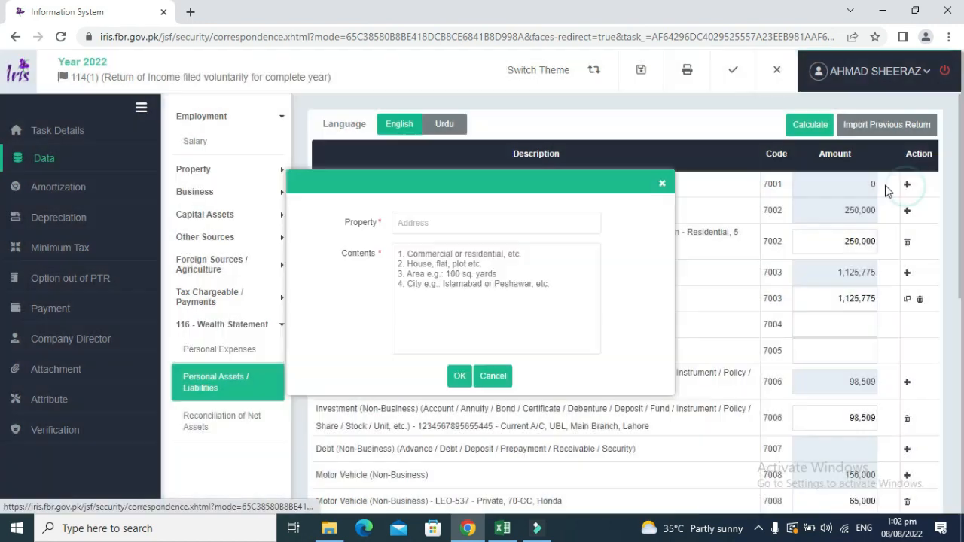
left_click(448, 261)
key("ctrl+v")
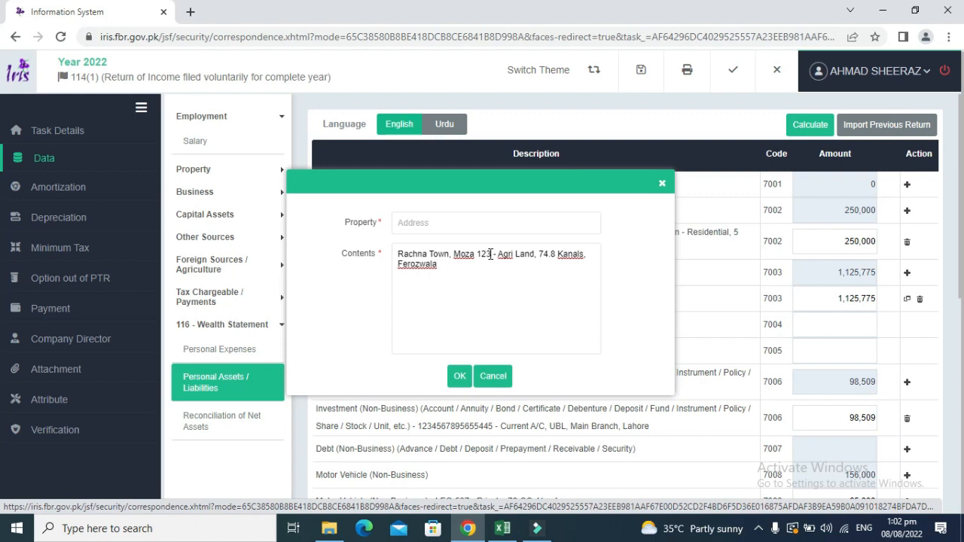
left_click_drag(491, 255, 393, 247)
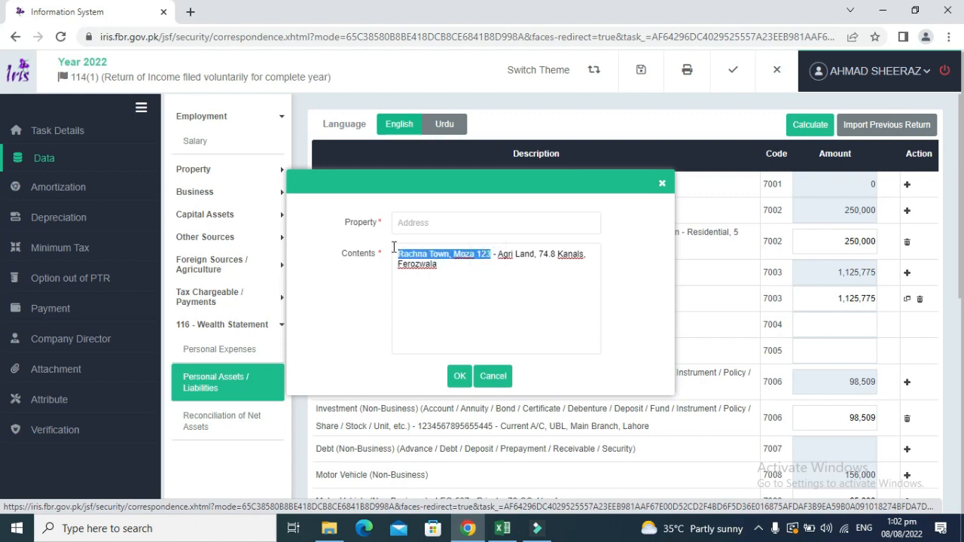
key("ctrl+x")
left_click(412, 224)
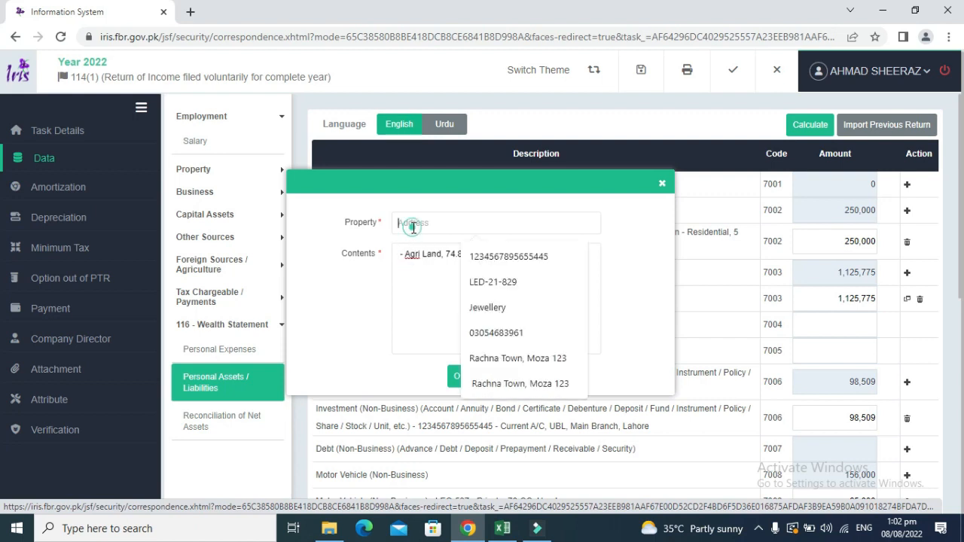
key("ctrl+v")
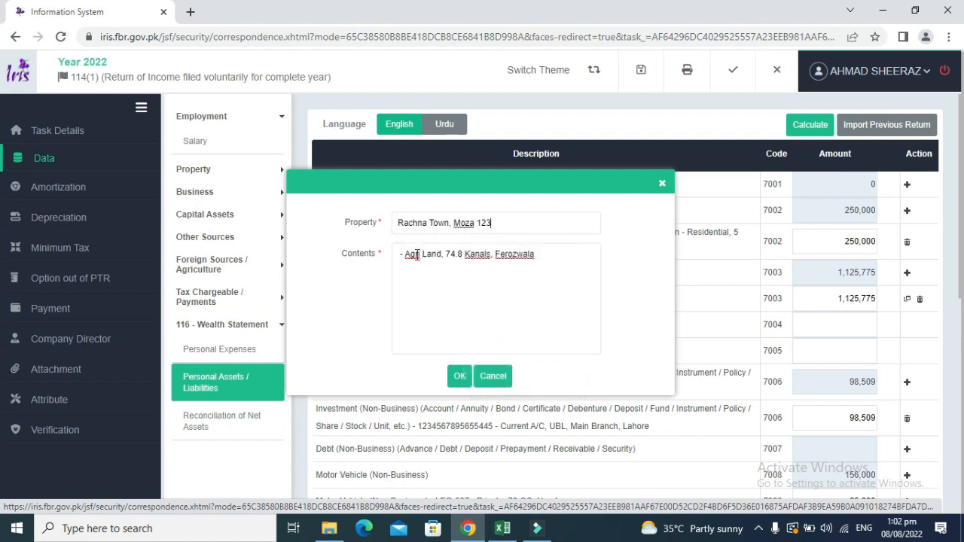
Save contents 'Agri Land, 74.8 Kanals, Ferozwala (Inherited)' and recalculate total assets to 2,301,990.
left_click(416, 255)
key("Left")
key("Left")
key("BackSpace")
key("BackSpace")
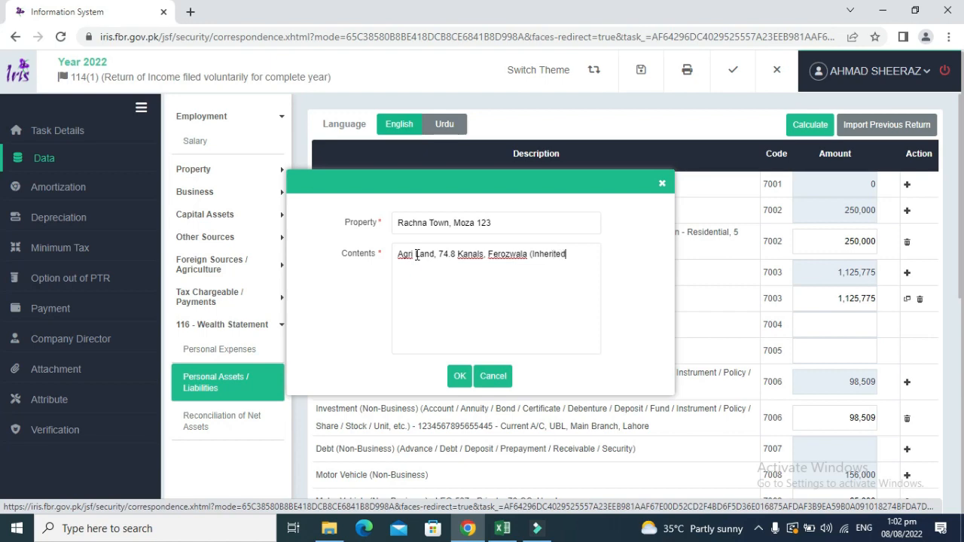
left_click(458, 378)
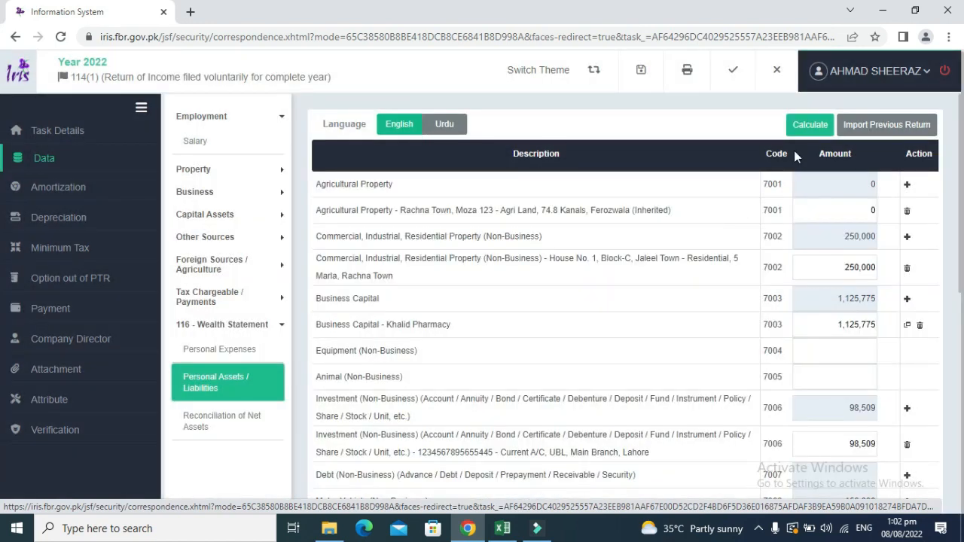
left_click(806, 128)
left_click_drag(959, 247, 960, 452)
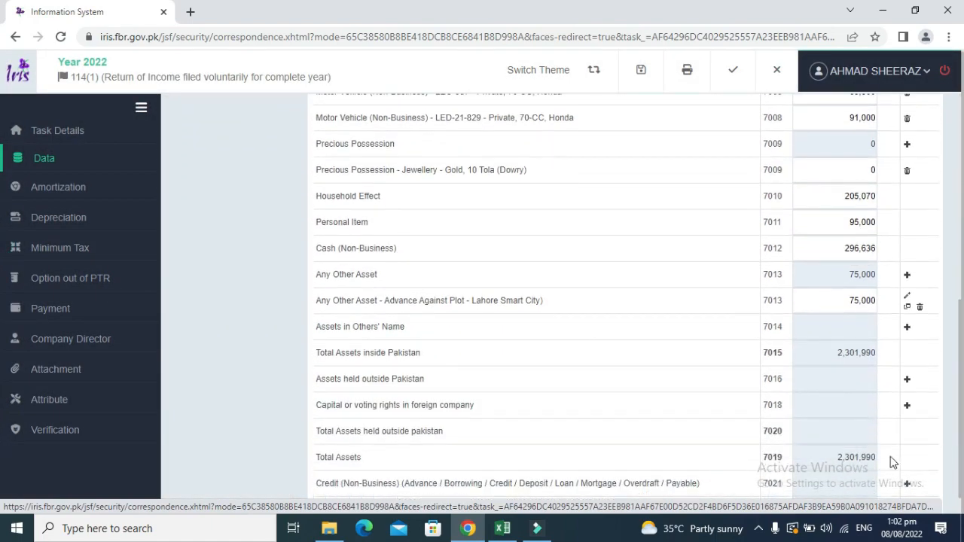
Confirm that the D18:D29 wealth break-up sums to 2,301,990, then return to IRIS.
key("alt+Tab")
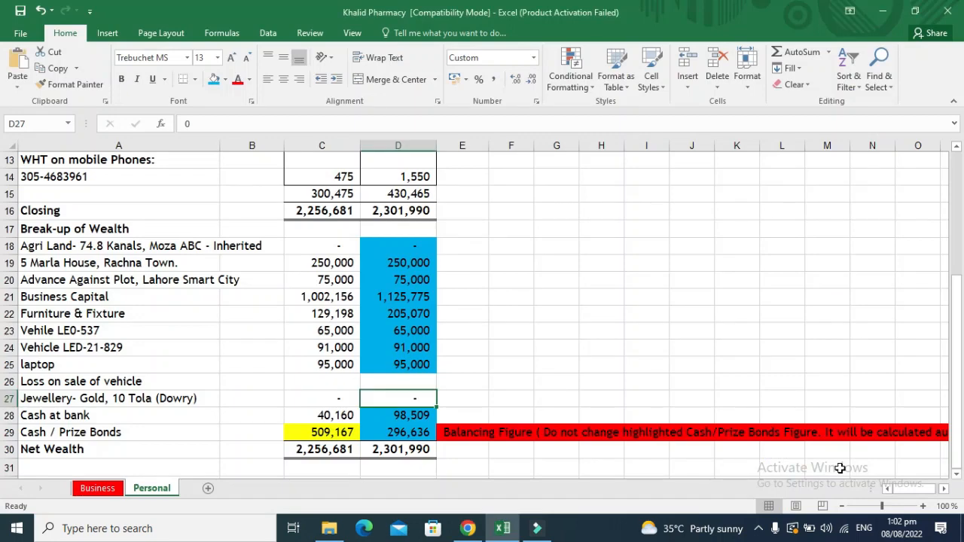
key("Up")
key("Up")
key("Up")
key("Up")
key("Up")
key("Up")
key("Up")
key("Up")
key("Up")
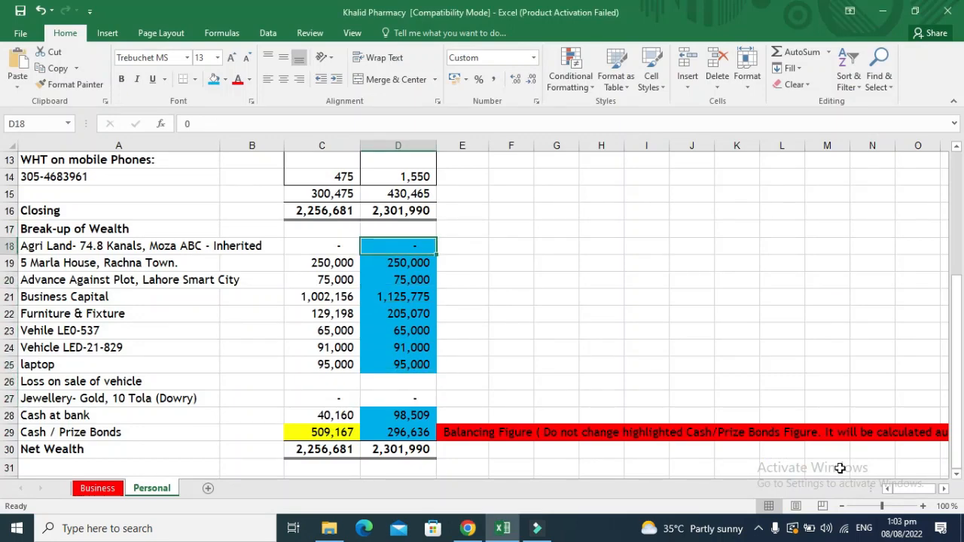
key("shift+Down")
key("shift+Down")
key("shift+Down")
key("shift+Down")
key("shift+Down")
key("shift+Down")
key("shift+Down")
key("shift+Down")
key("shift+Down")
key("shift+Down")
key("shift+Down")
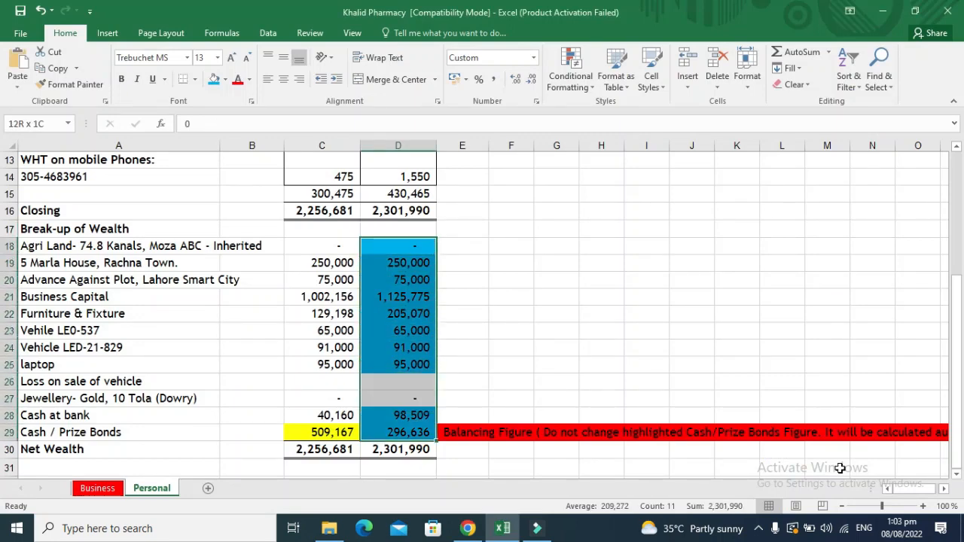
left_click(468, 528)
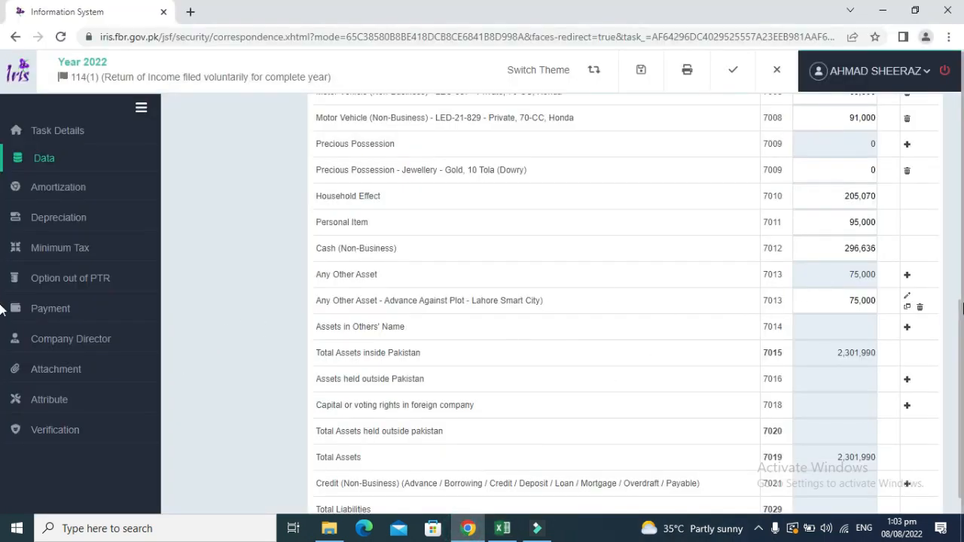
scroll(959, 312, "up", 4)
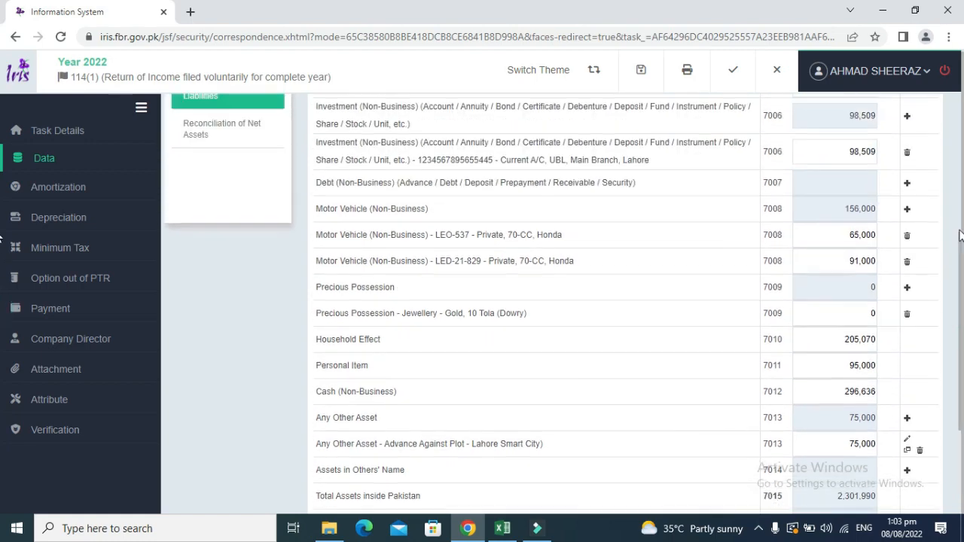
scroll(951, 185, "up", 3)
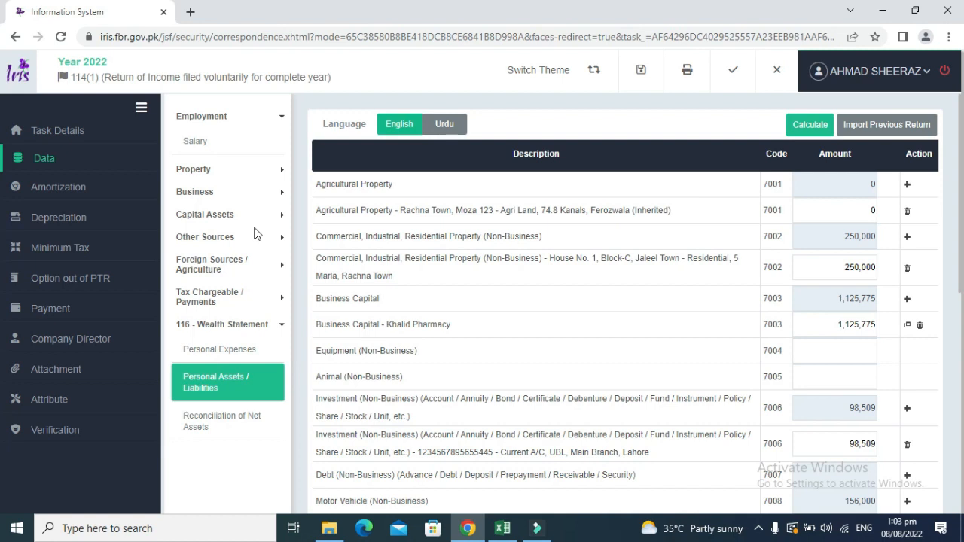
Go through Personal Expenses and Personal Assets / Liabilities to Reconciliation of Net Assets, showing 2,301,990.
left_click(273, 325)
left_click(273, 325)
left_click(220, 350)
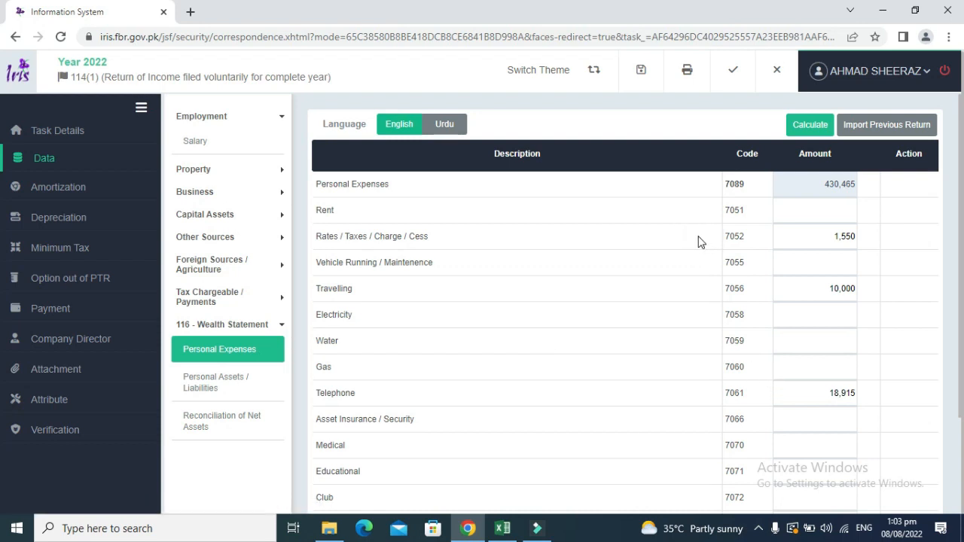
left_click(232, 384)
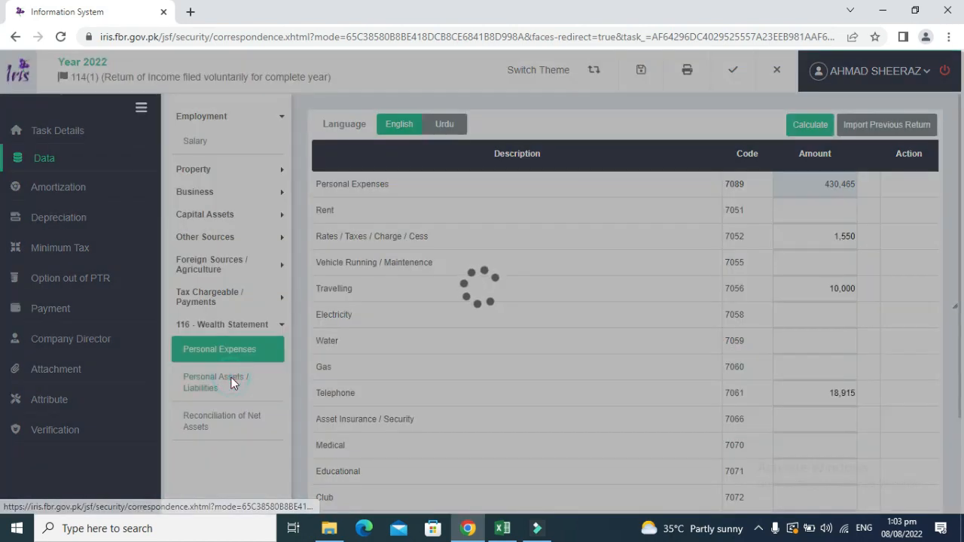
left_click(236, 426)
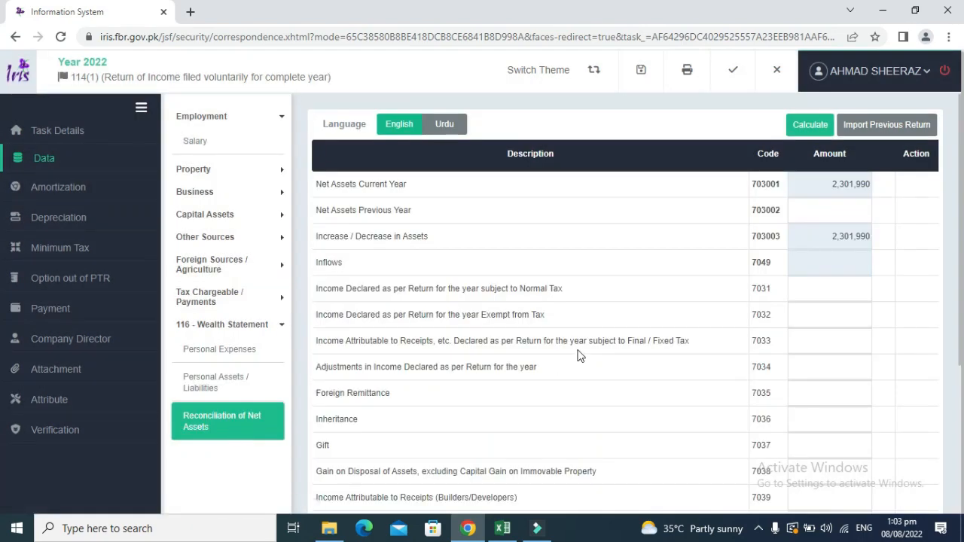
Enter Excel's 2,256,681 opening wealth from D4 as Net Assets Previous Year in IRIS.
key("alt+Tab")
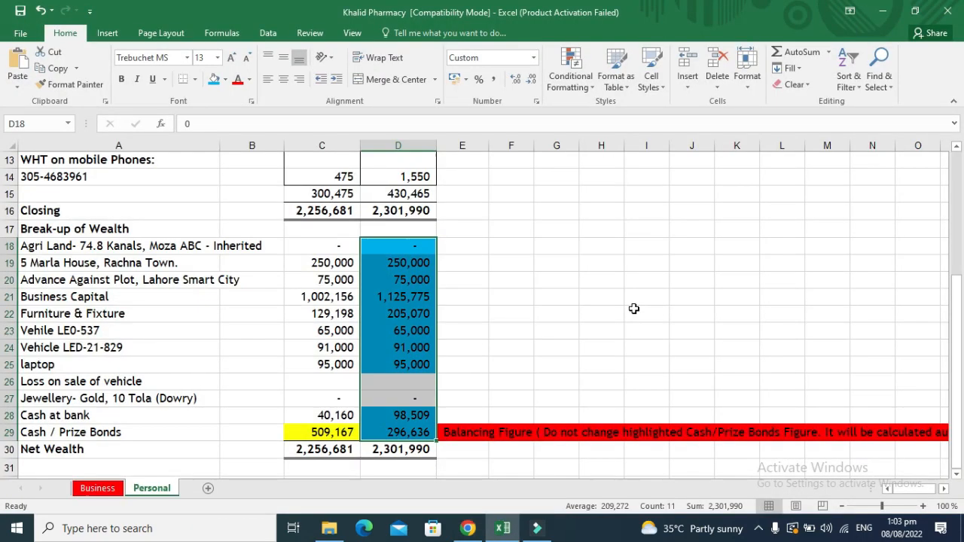
key("Up")
key("Up")
key("Up")
key("Up")
key("Up")
key("Up")
key("Up")
key("Up")
key("Up")
key("Up")
key("Up")
key("Up")
key("Up")
key("Up")
key("Up")
key("Up")
key("Up")
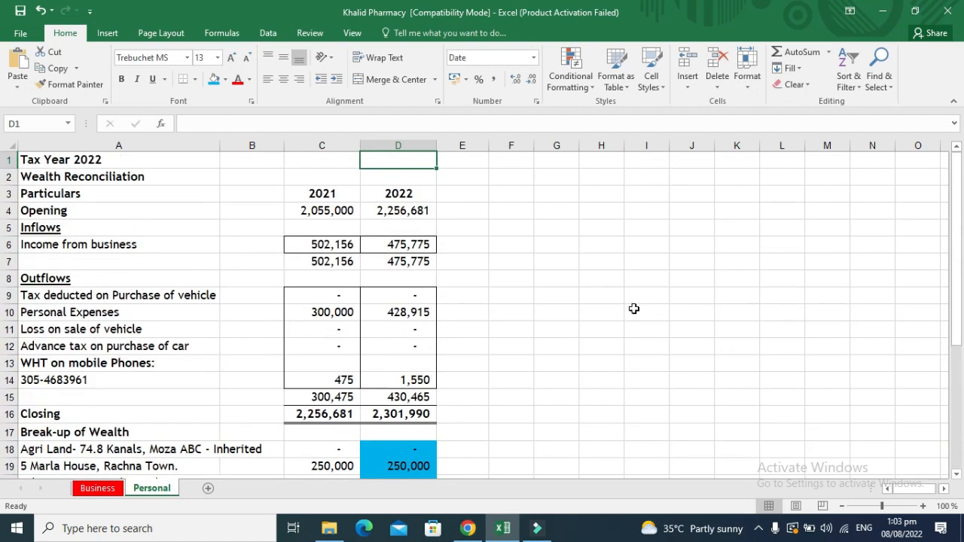
key("Down")
key("Down")
key("Down")
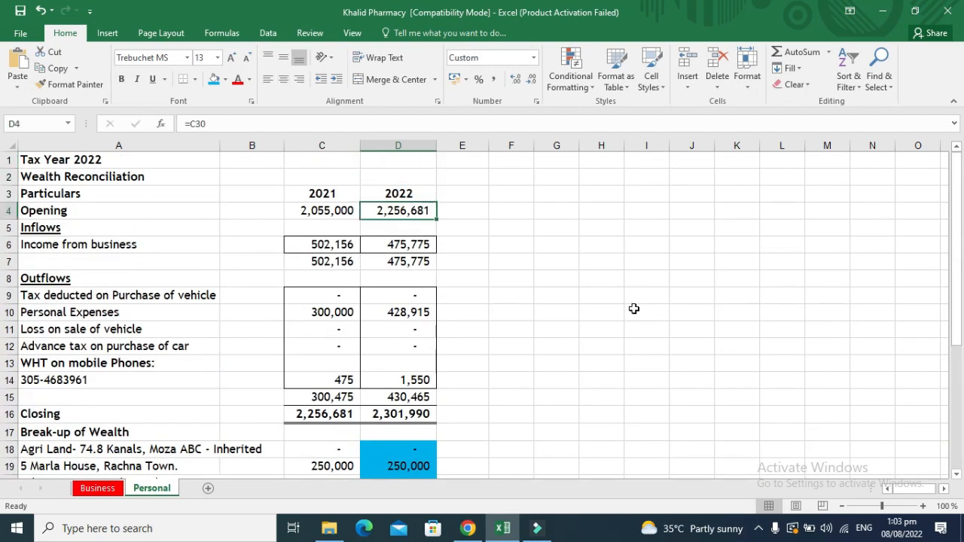
key("Down")
key("Up")
key("ctrl+c")
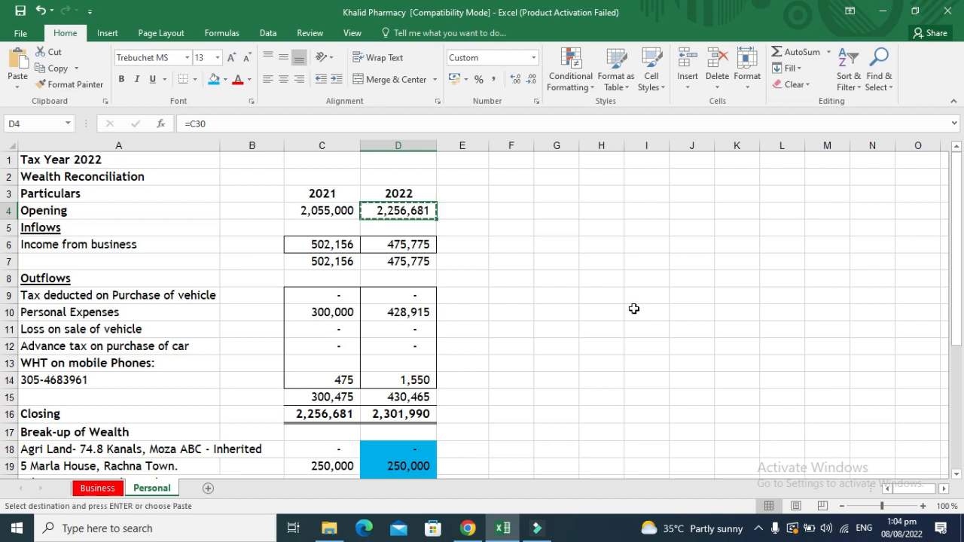
key("alt+Tab")
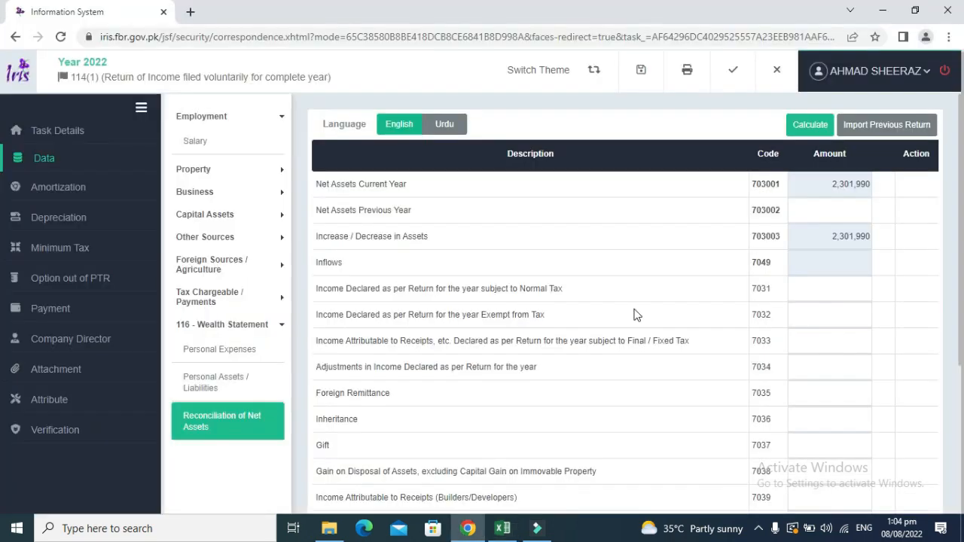
left_click(835, 206)
key("ctrl+v")
left_click(703, 250)
Confirm D4 traces to the net wealth total, then recalculate IRIS for a 45,309 increase.
key("alt+Tab")
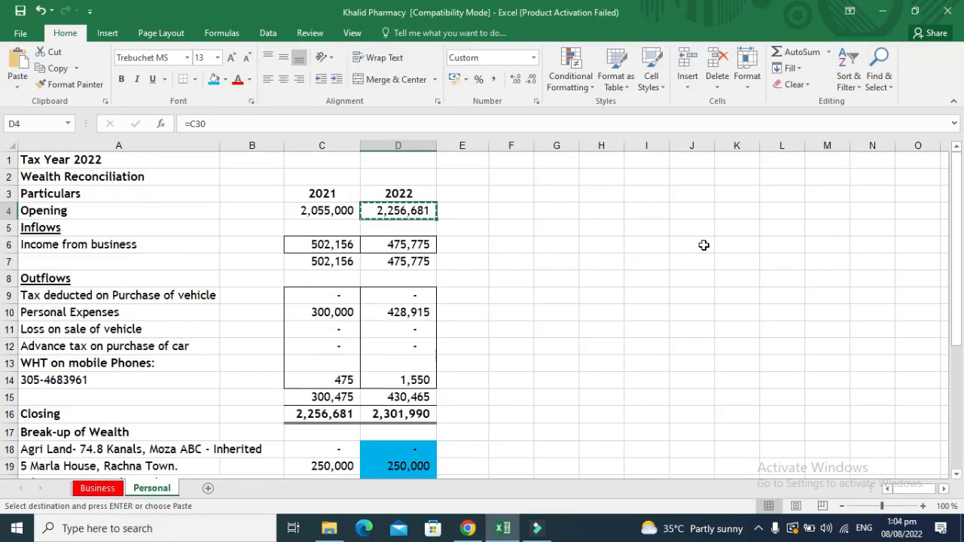
key("Escape")
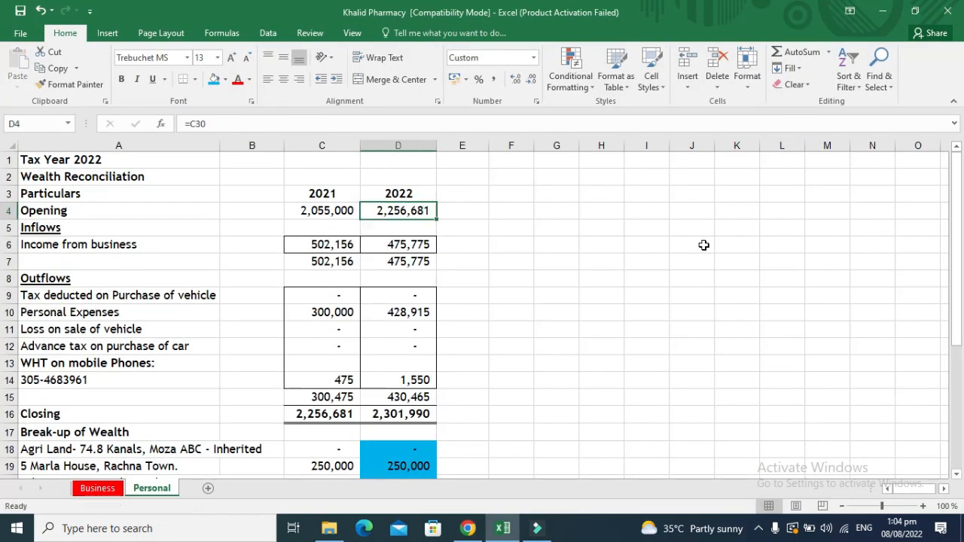
key("F2")
key("Escape")
key("Left")
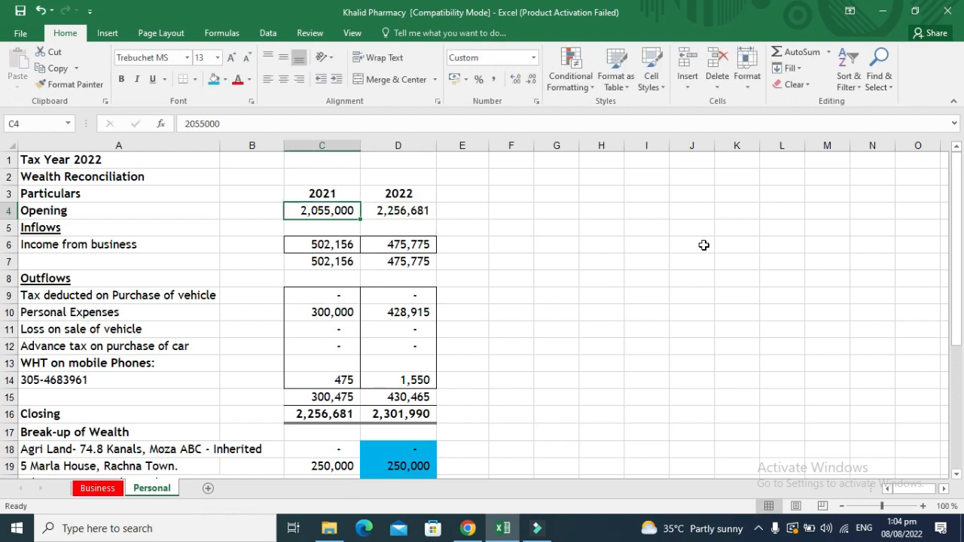
key("Right")
key("Left")
key("Right")
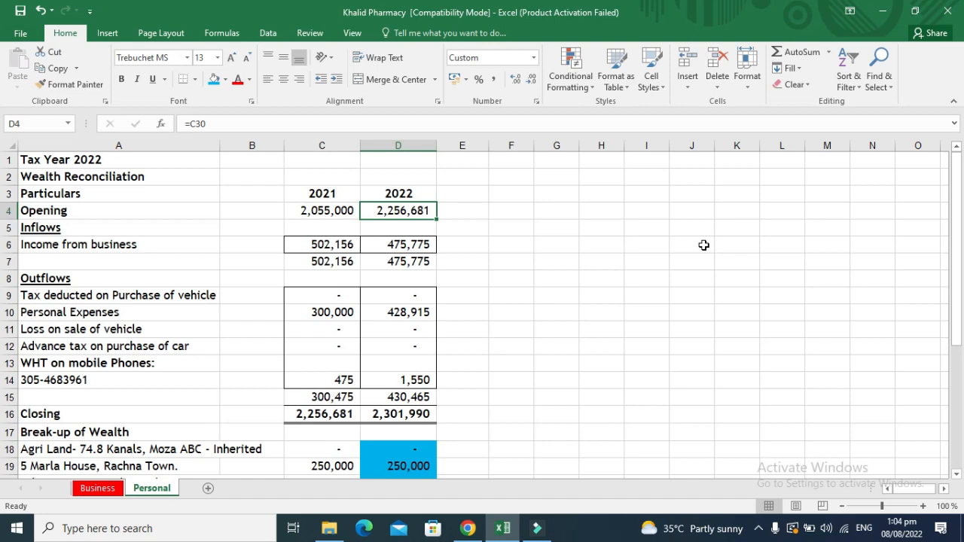
key("ctrl+bracketleft")
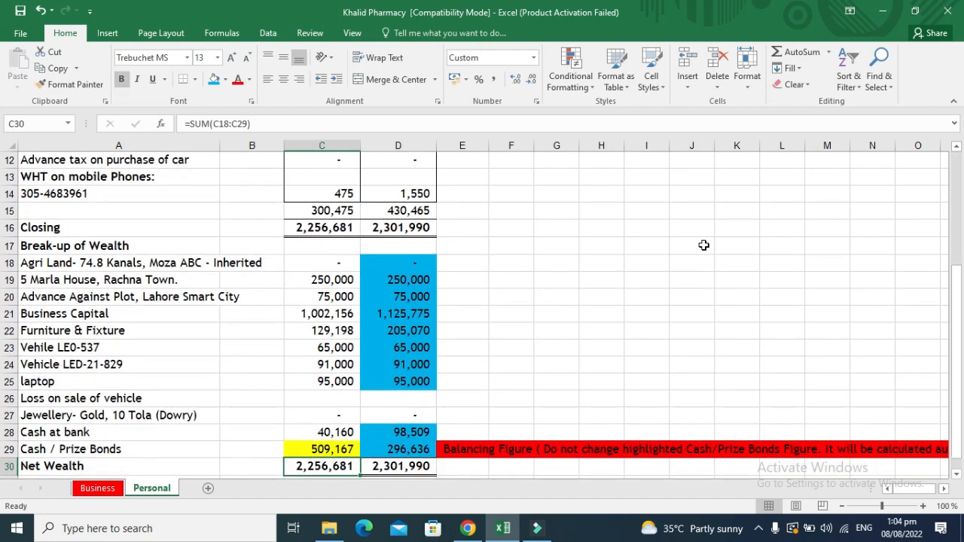
key("Up")
key("Up")
key("Up")
key("Up")
key("Up")
key("Up")
key("Up")
key("Up")
key("Up")
key("Up")
key("Up")
key("Up")
key("Up")
key("Up")
key("Up")
key("Up")
key("Up")
key("Up")
key("Up")
key("Up")
key("Right")
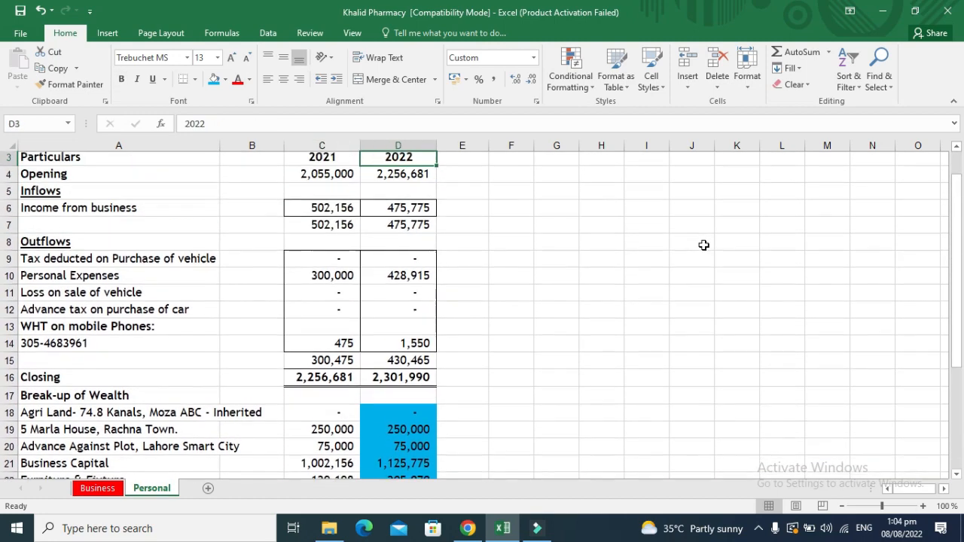
key("Up")
key("Up")
key("alt+Tab")
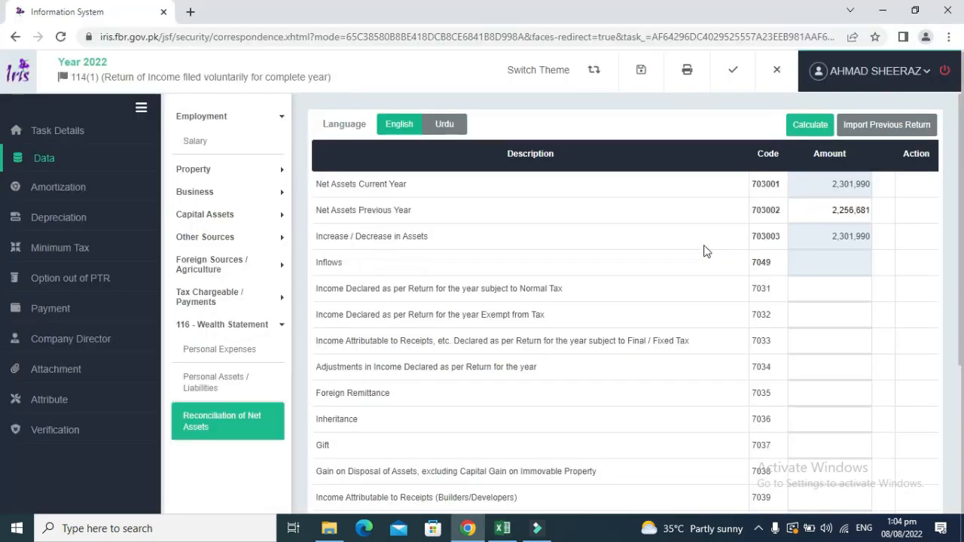
left_click(808, 125)
Copy the 475,775 net profit after taxation from Business!G89 in Excel.
key("alt+Tab")
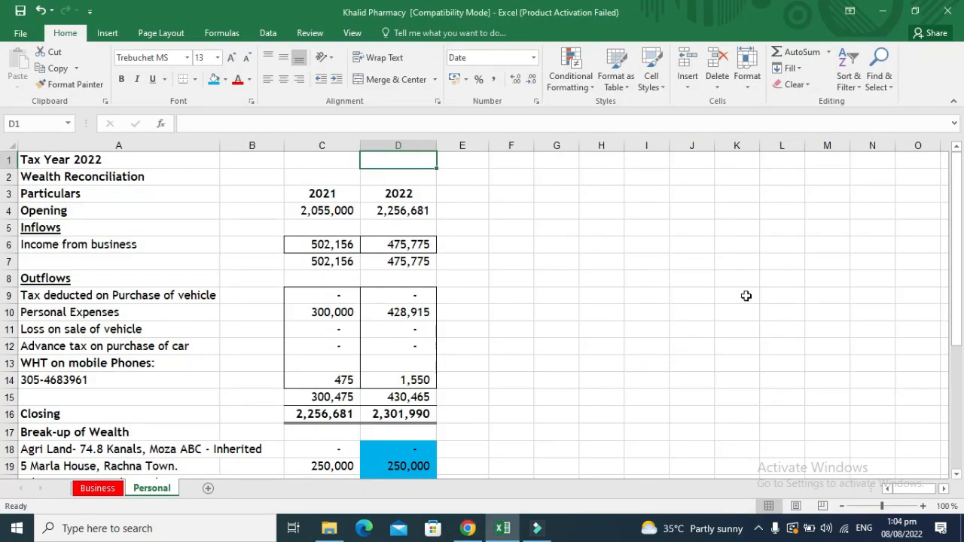
key("Down")
key("Down")
key("Down")
key("Down")
key("Down")
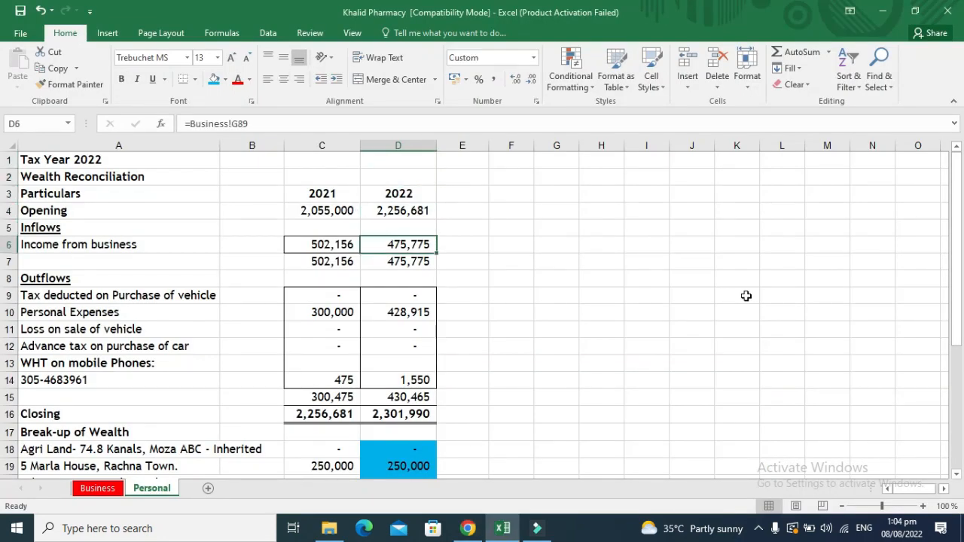
key("ctrl+bracketleft")
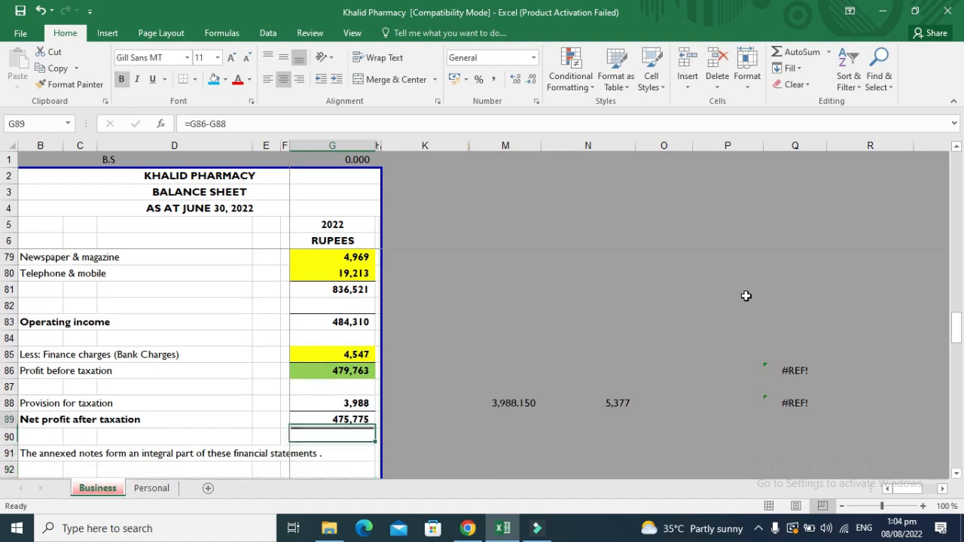
key("ctrl+c")
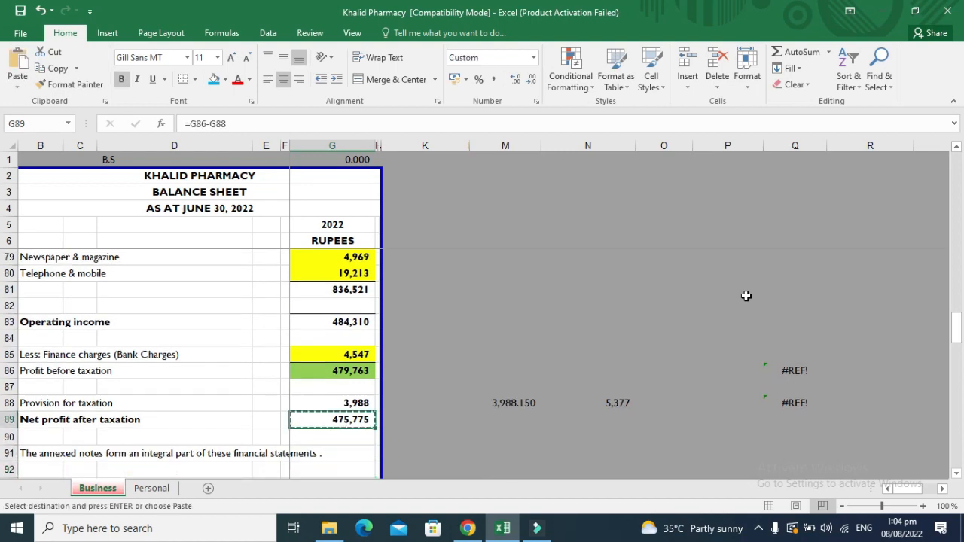
key("alt+Tab")
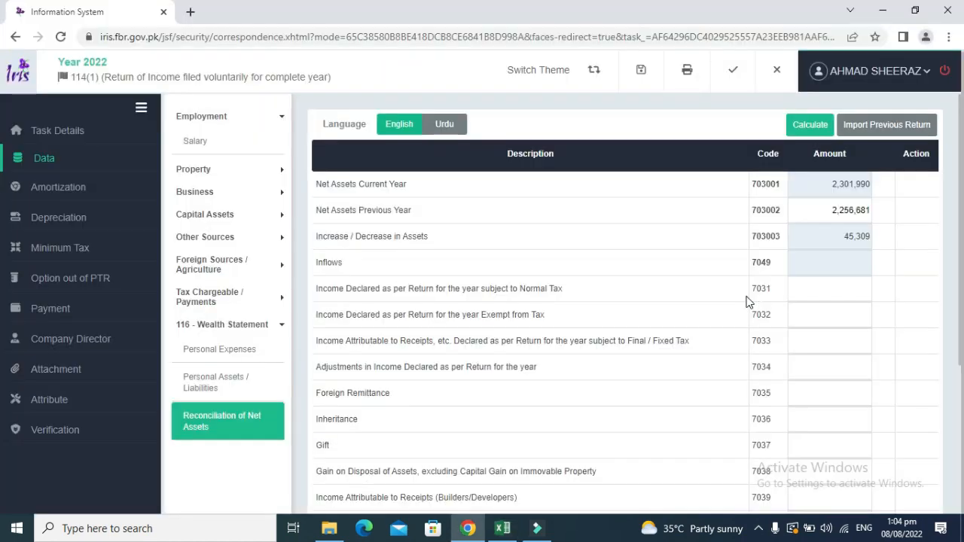
left_click(809, 292)
key("ctrl+v")
left_click(809, 125)
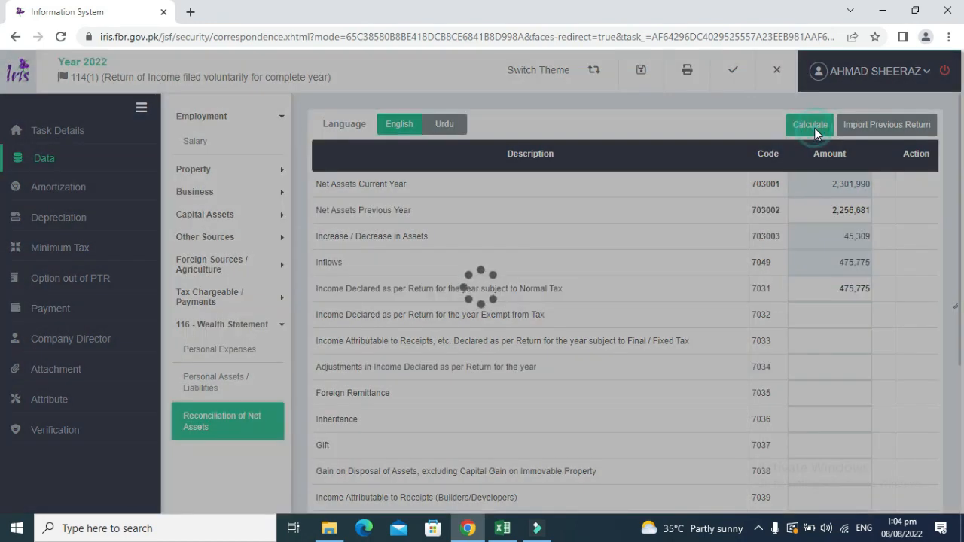
key("alt+Tab")
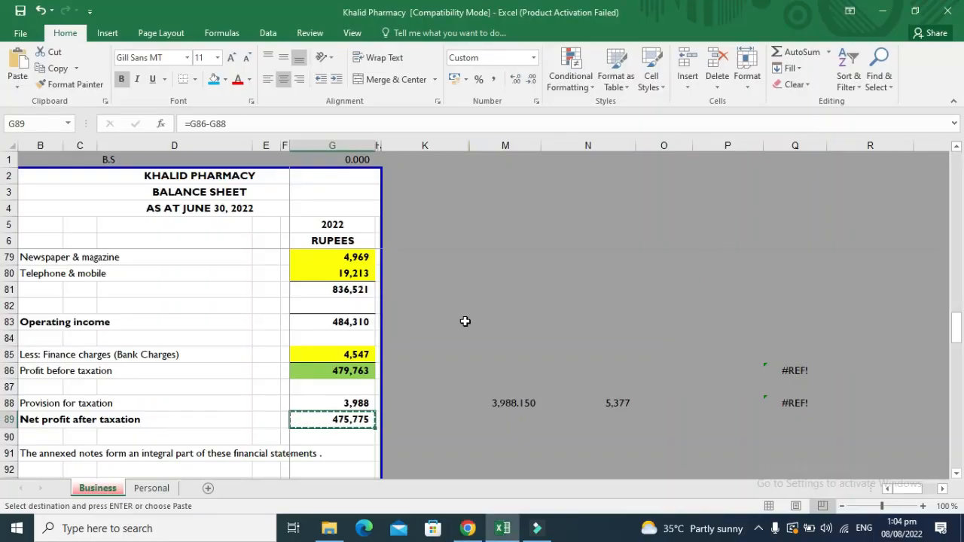
key("alt+Tab")
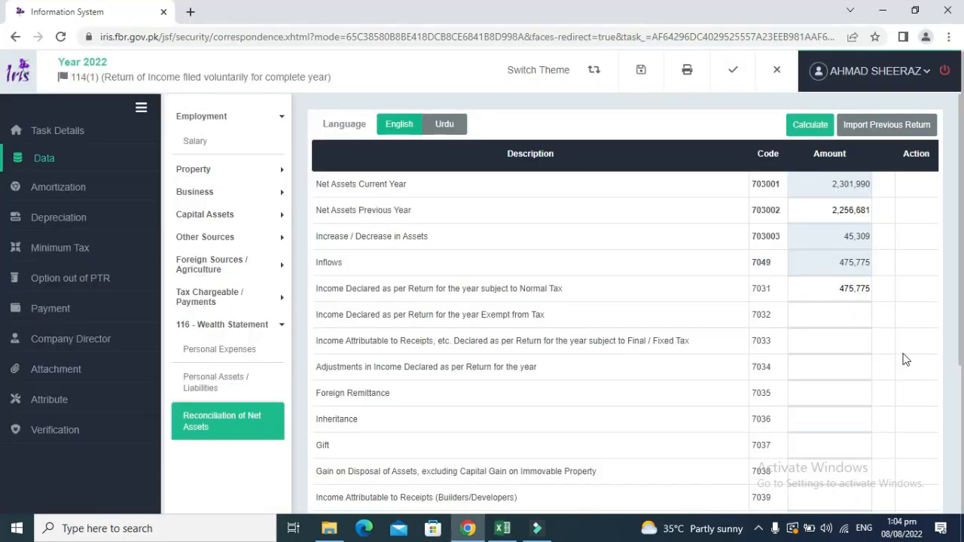
left_click(959, 411)
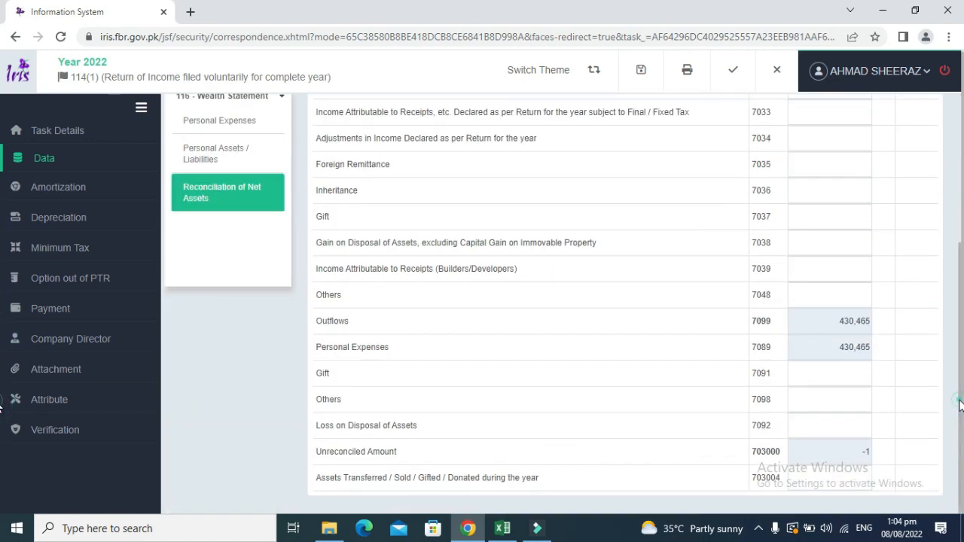
mouse_move(959, 405)
left_mouse_down()
mouse_move(957, 296)
mouse_move(953, 389)
left_mouse_up()
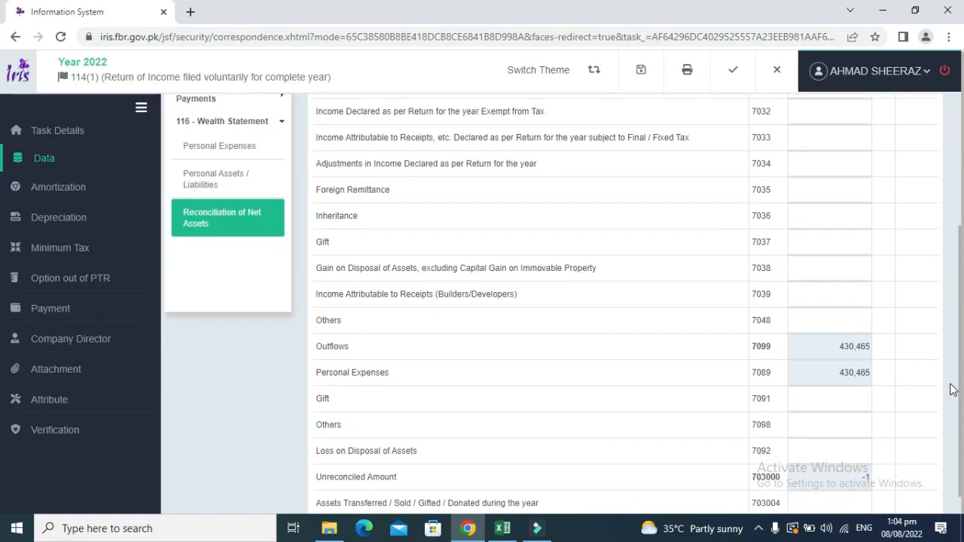
scroll(950, 377, "up", 2)
scroll(945, 286, "up", 1)
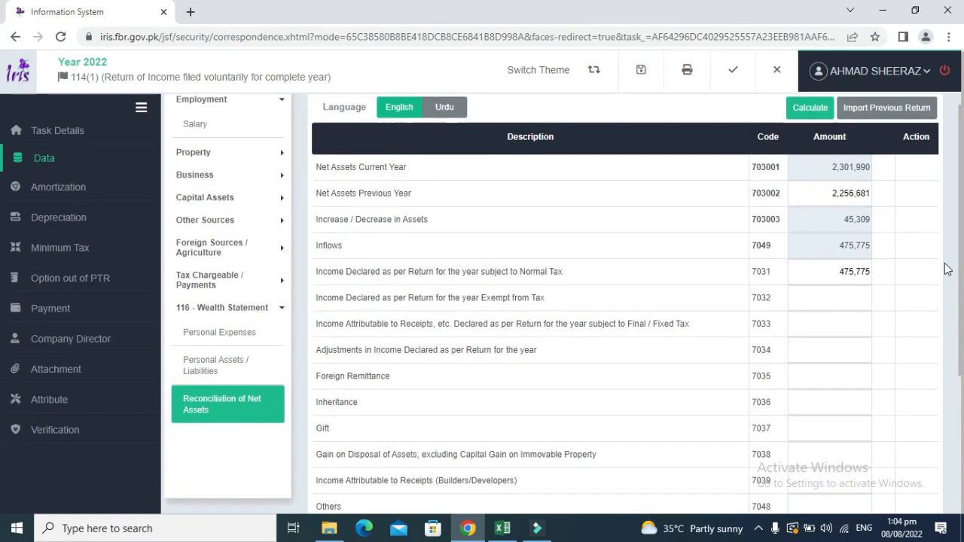
double_click(870, 273)
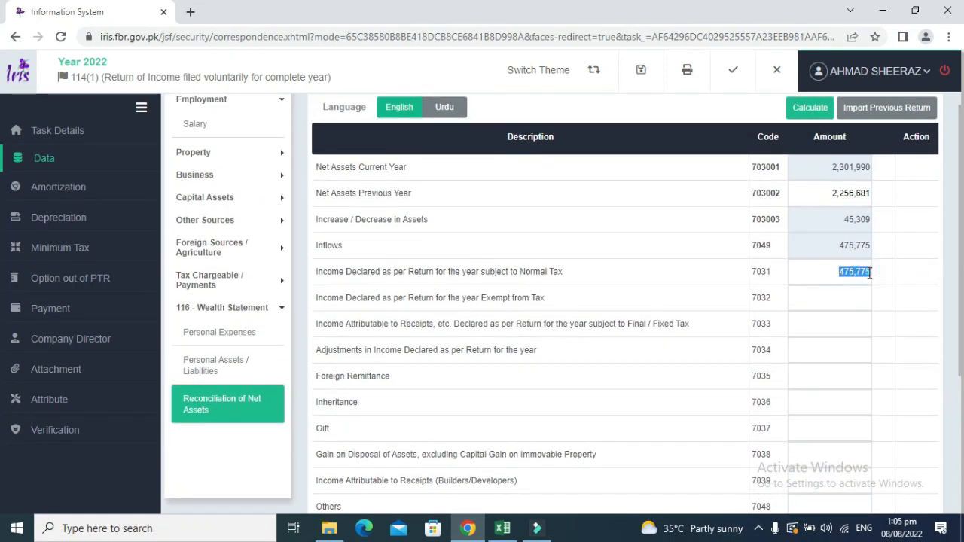
left_click(871, 272)
Edit the row 7006 bank investment in Personal Assets / Liabilities, recalculate, and check the reconciliation.
left_click(220, 361)
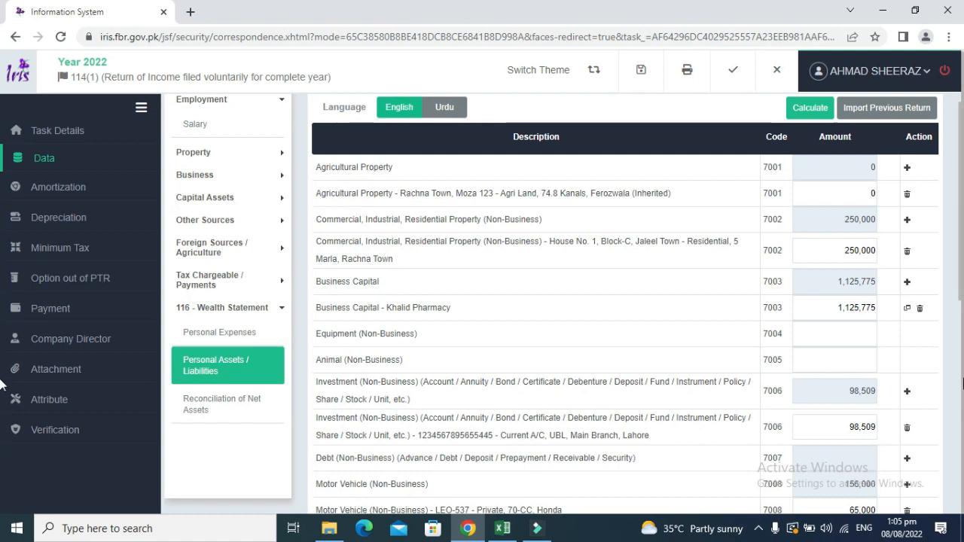
left_click(868, 427)
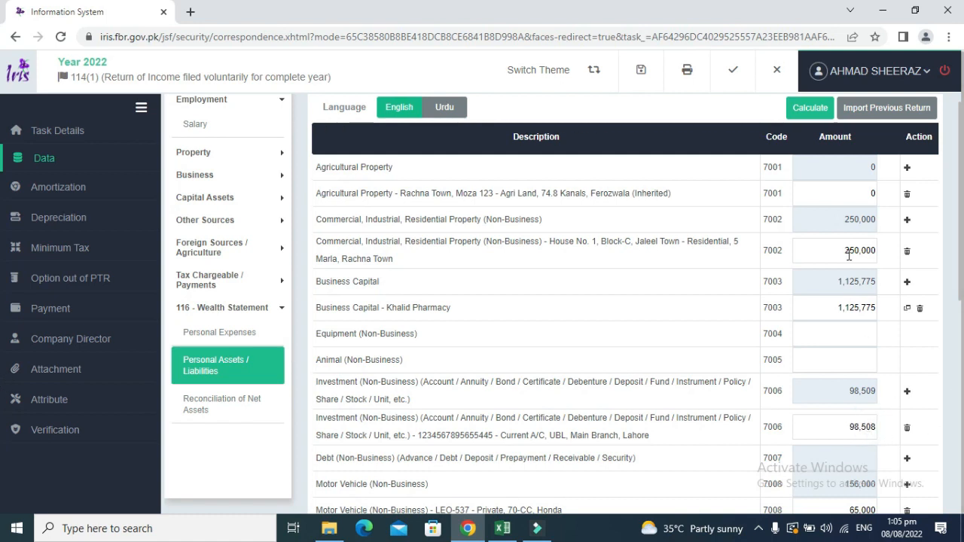
left_click(810, 110)
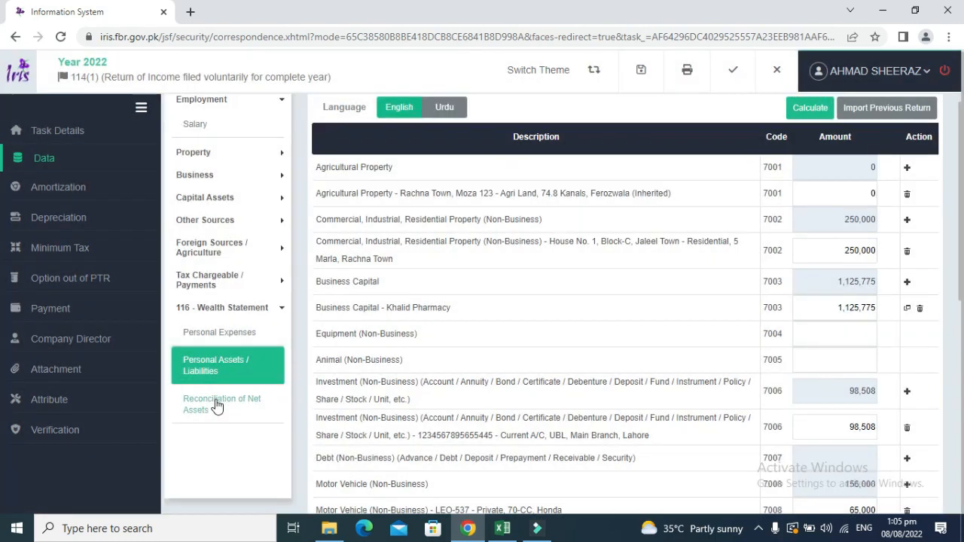
left_click(217, 405)
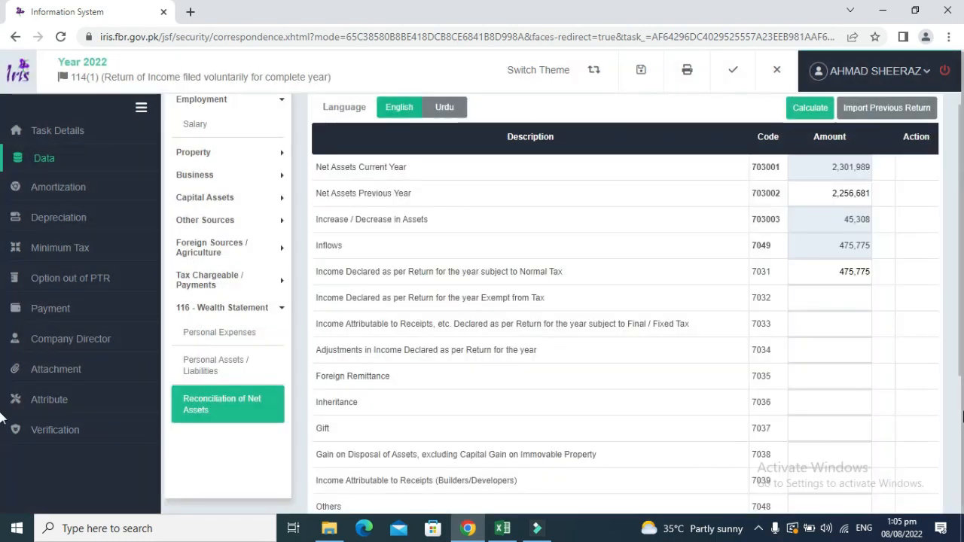
scroll(722, 444, "down", 3)
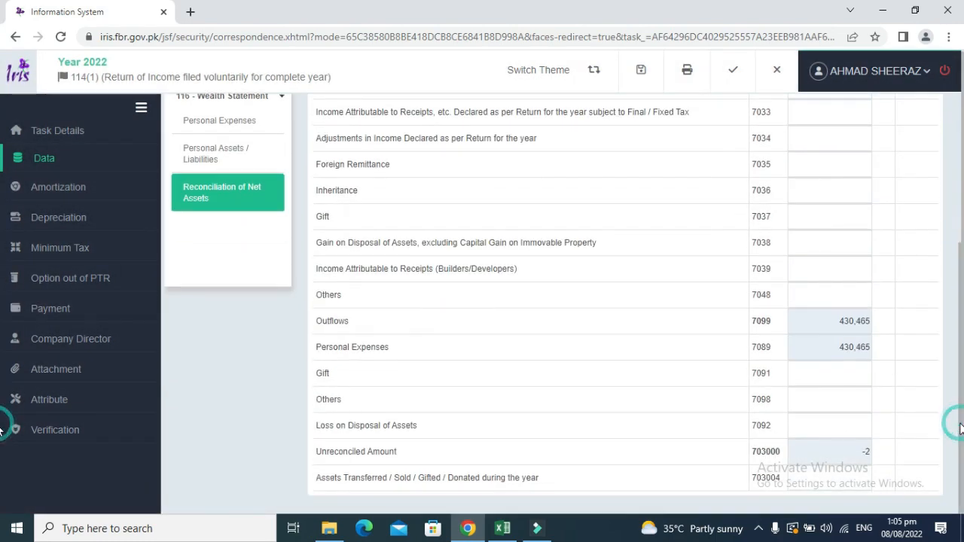
left_click(220, 162)
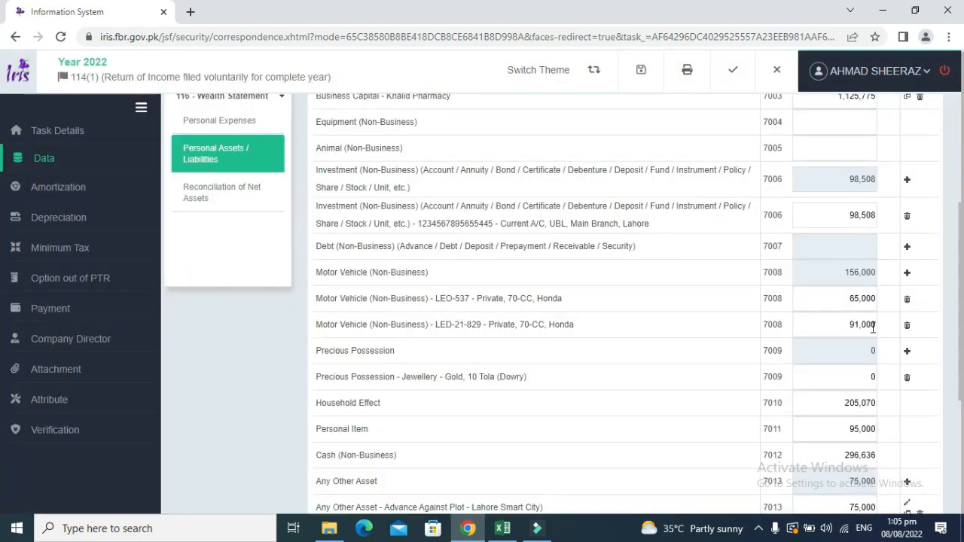
Change the 7006 investment to 98,510 and recalculate, giving a 45,310 increase.
left_click(874, 218)
type("1")
scroll(778, 149, "up", 3)
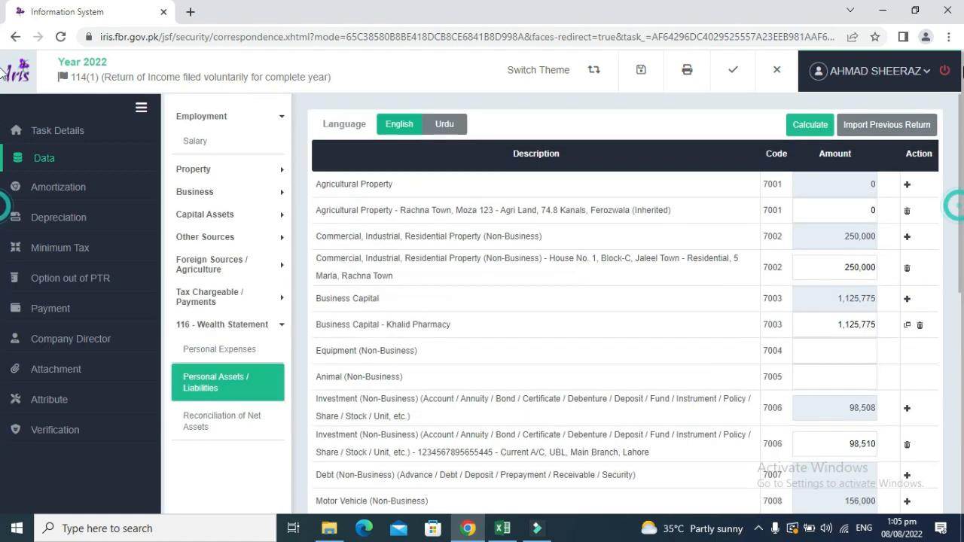
left_click(805, 123)
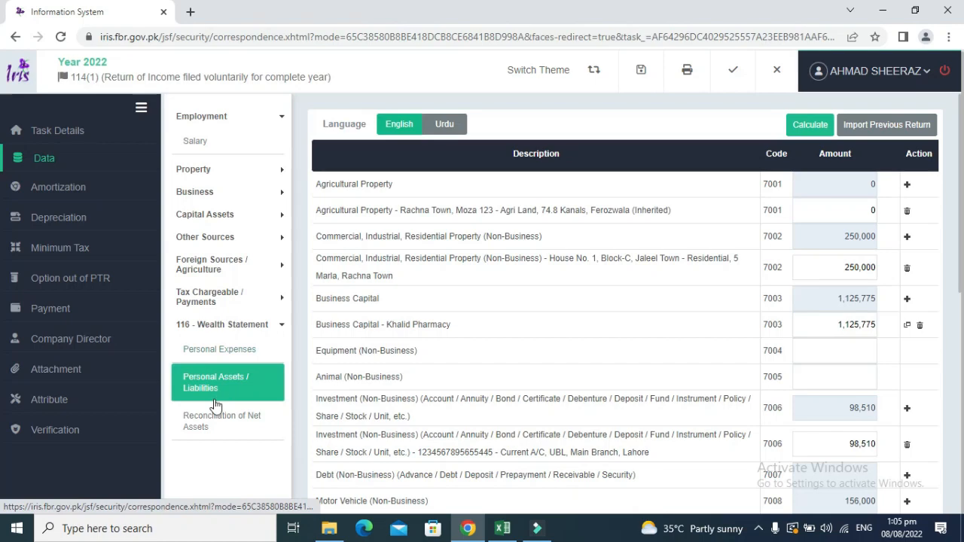
left_click(209, 420)
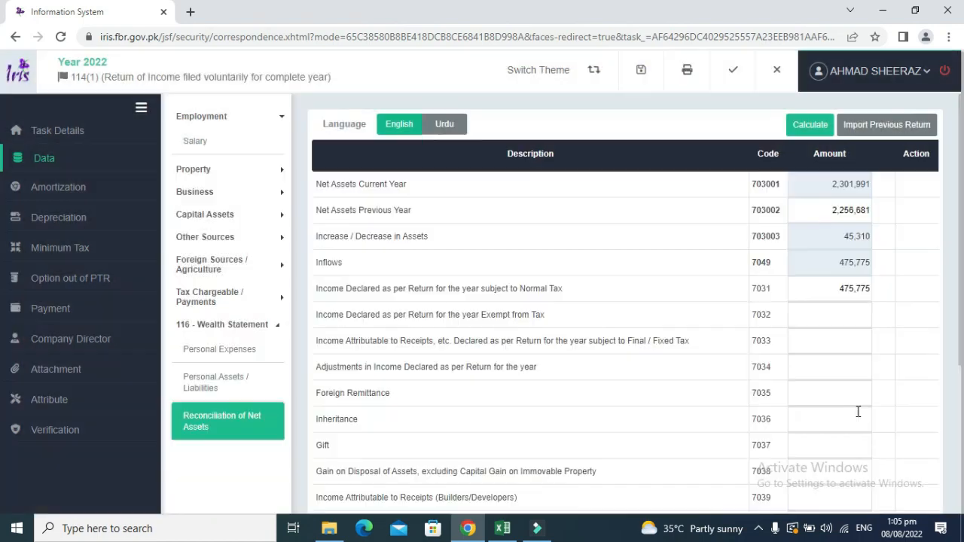
scroll(919, 429, "down", 3)
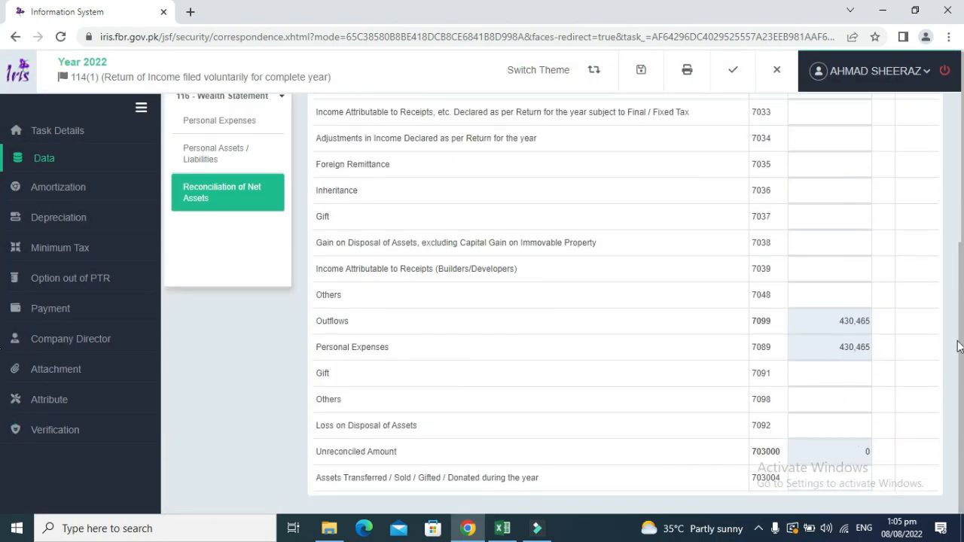
Compare Excel's 2022 closing wealth in D16 with IRIS's reconciliation showing unreconciled amount 0.
key("alt+Tab")
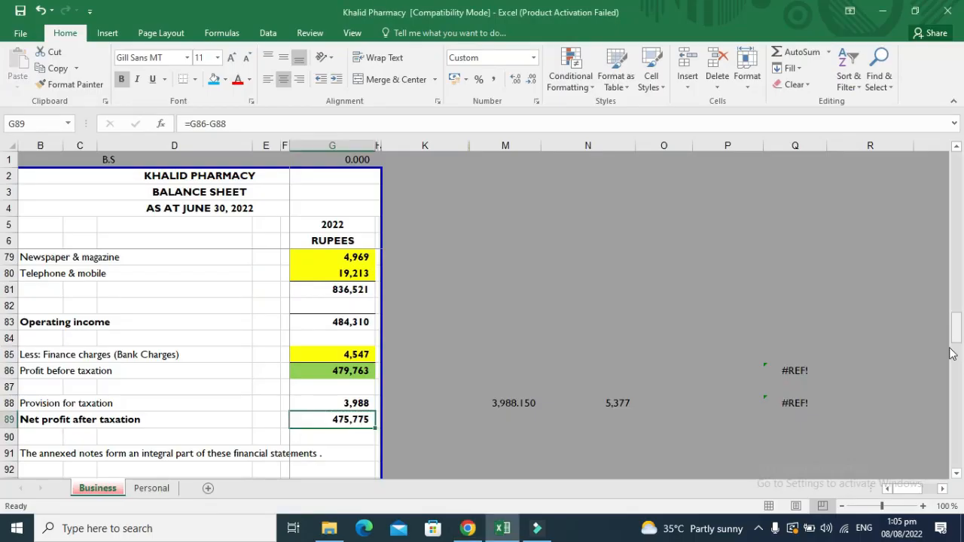
left_click(152, 489)
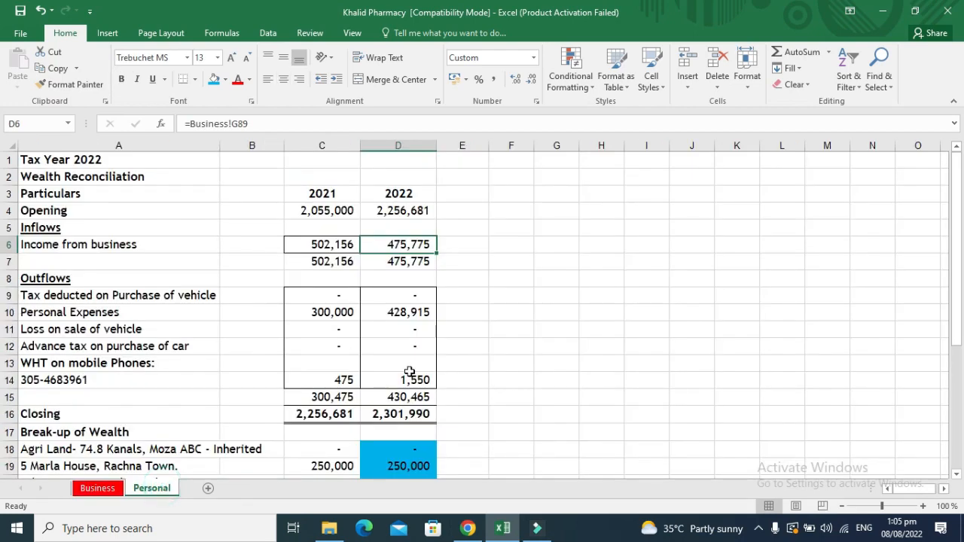
left_click(412, 362)
key("Down")
key("Down")
key("Down")
key("Down")
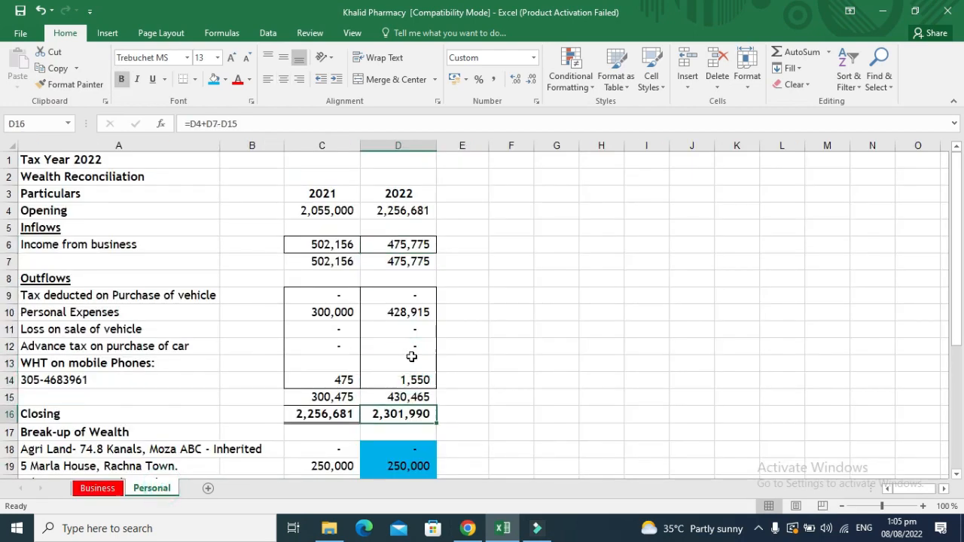
key("Up")
key("alt+Tab")
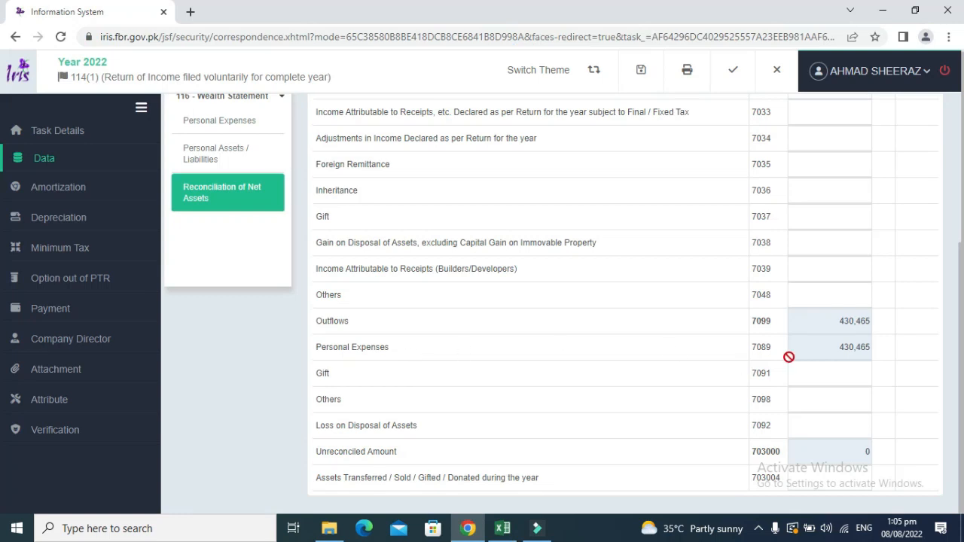
left_click_drag(961, 331, 962, 175)
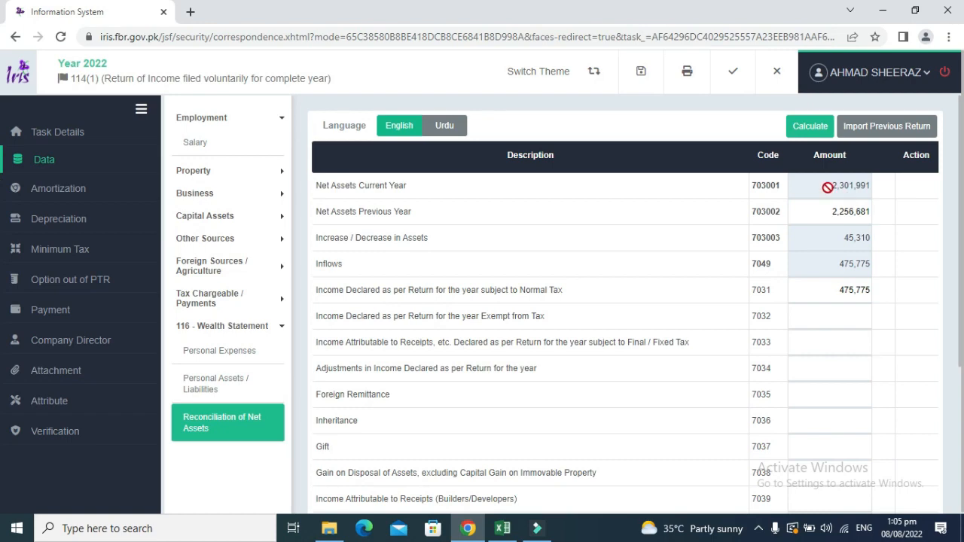
key("alt+Tab")
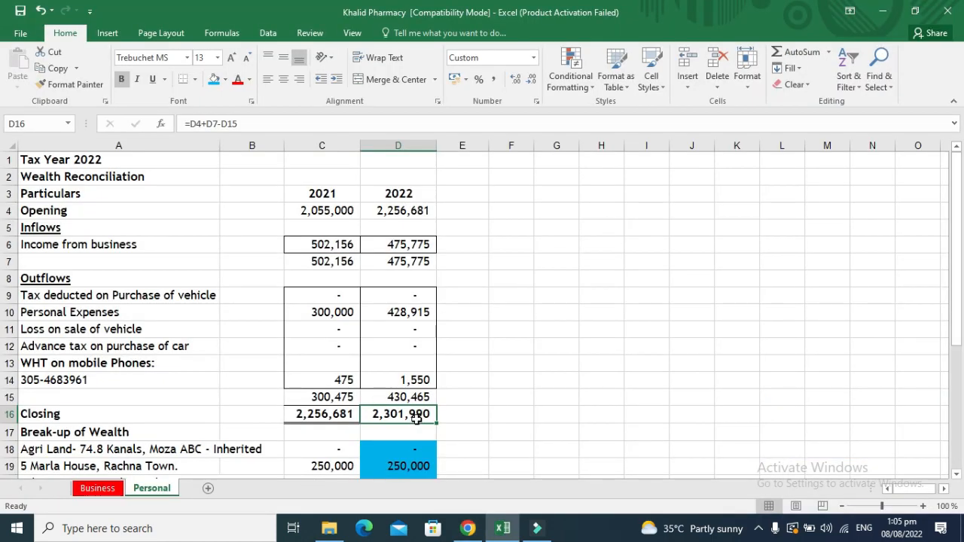
key("alt+Tab")
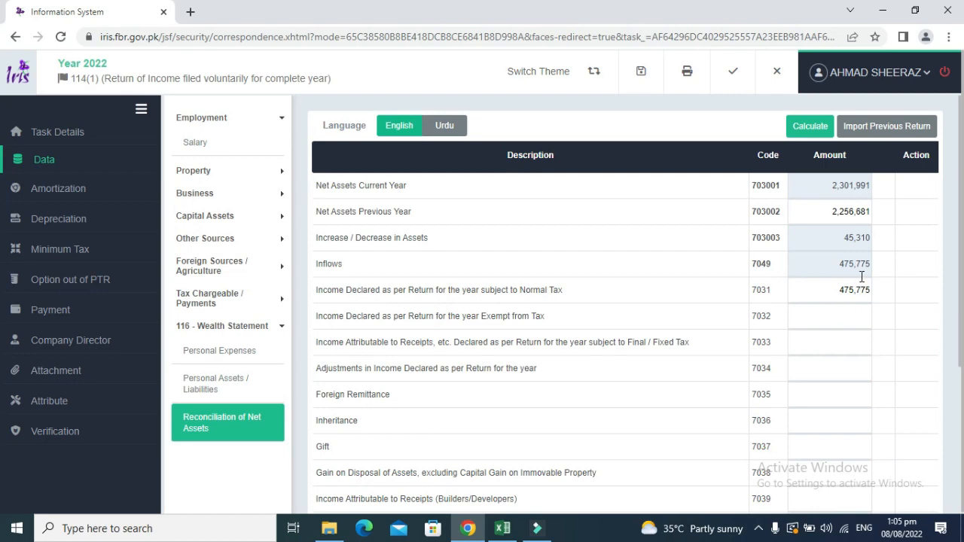
key("alt+Tab")
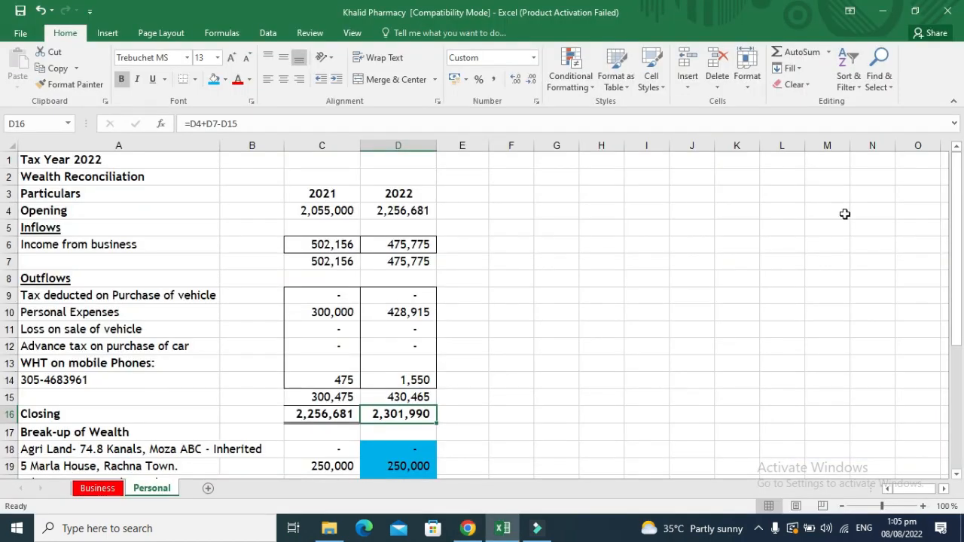
key("Up")
key("Up")
key("Up")
key("Up")
key("Up")
key("Up")
key("Up")
key("Up")
key("Up")
key("Up")
key("Up")
key("Up")
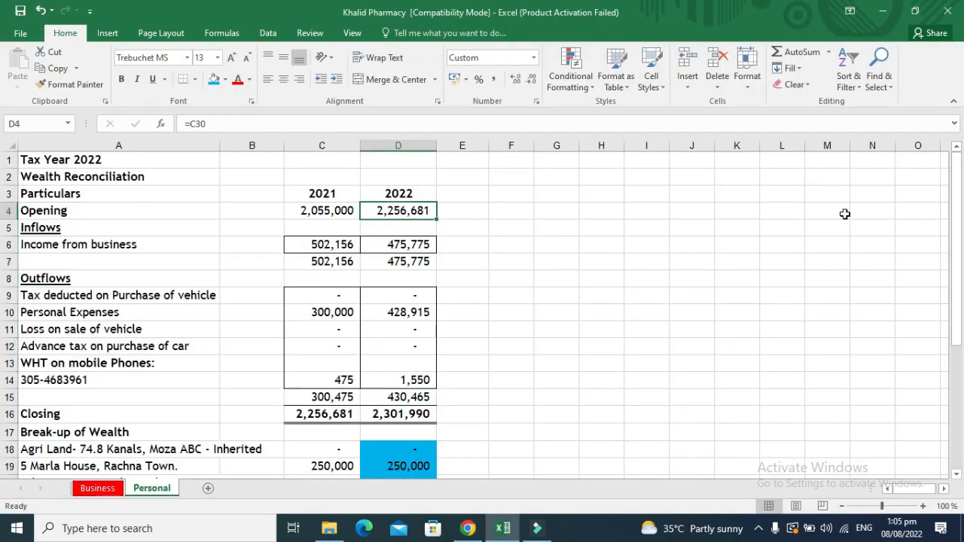
key("alt+Tab")
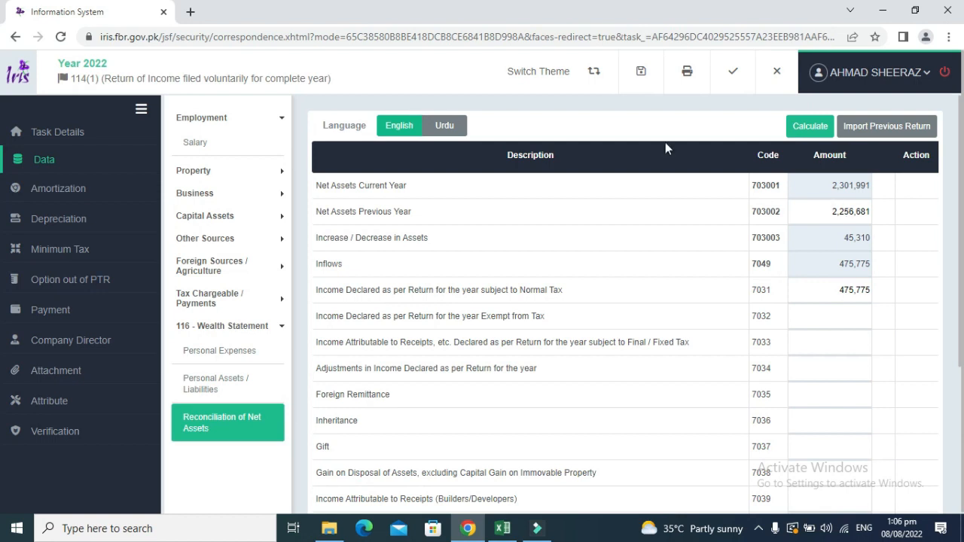
Expand the Business section in the left menu to list its schedules.
left_click(260, 191)
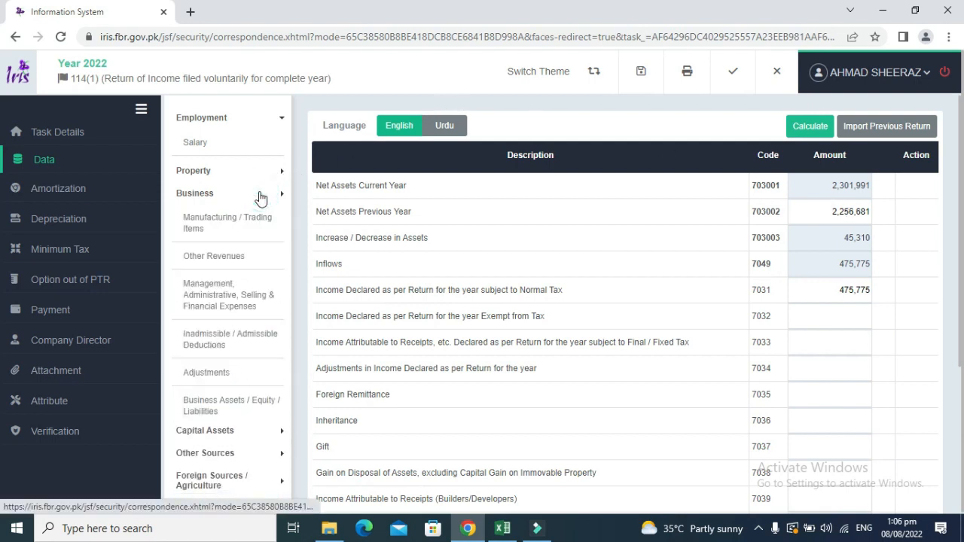
left_click(255, 194)
left_click(253, 196)
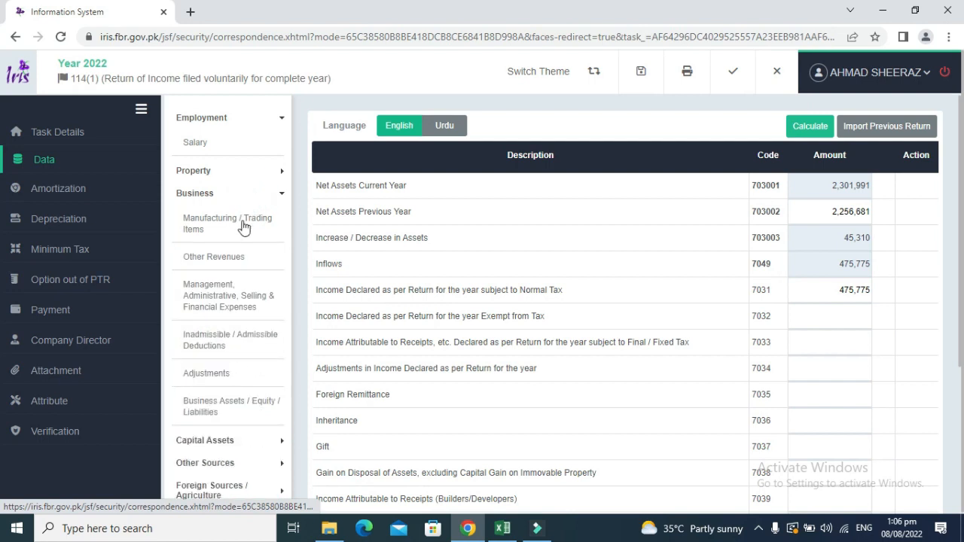
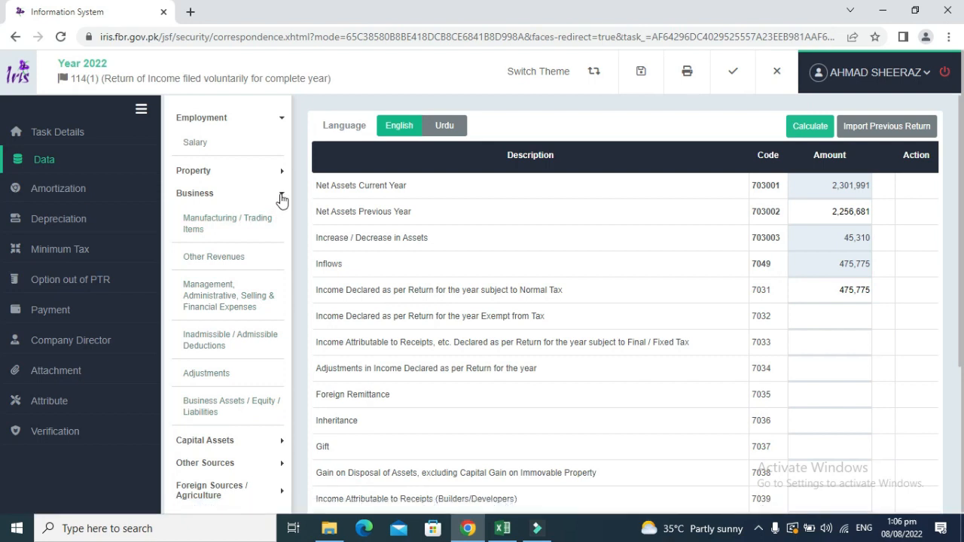
Review the Business Assets / Equity / Liabilities schedule and expand Tax Chargeable / Payments.
left_click(200, 407)
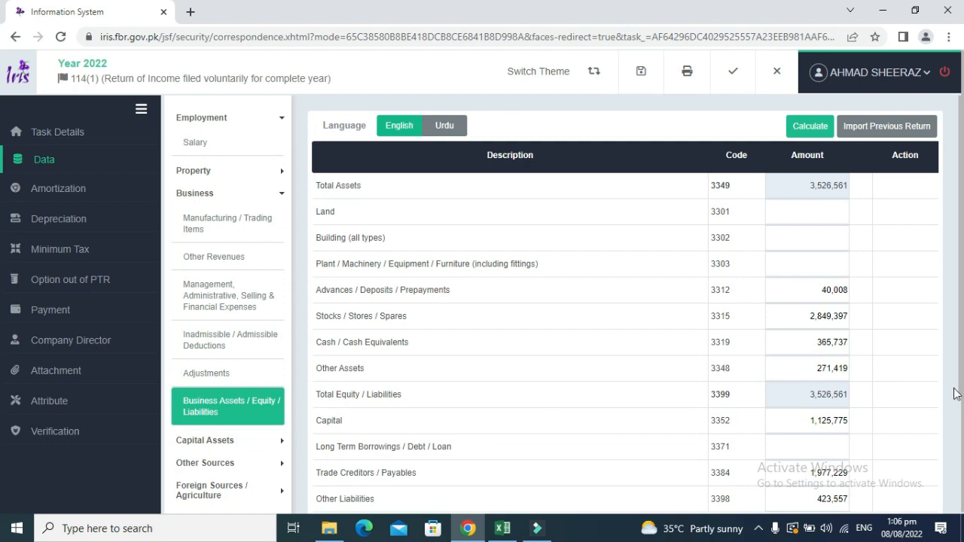
scroll(957, 390, "down", 2)
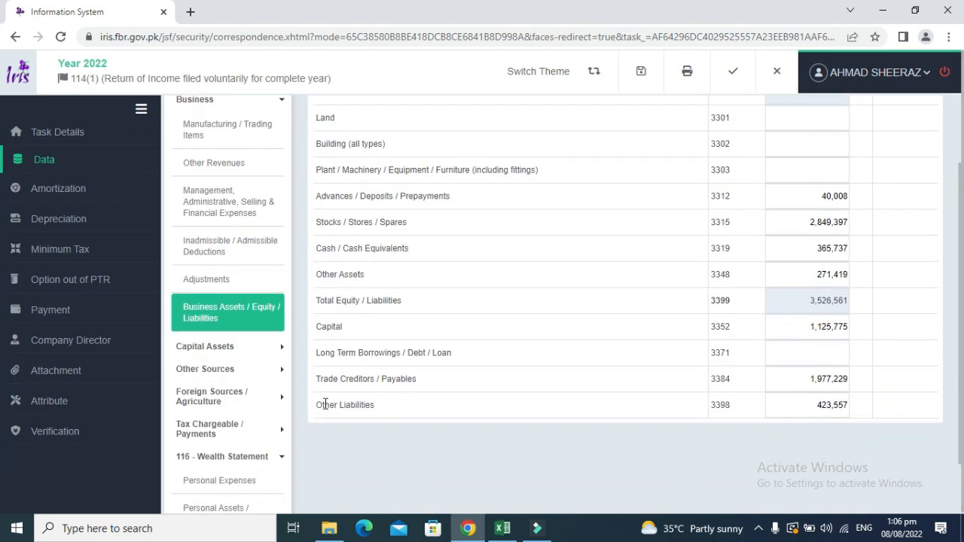
left_click(230, 429)
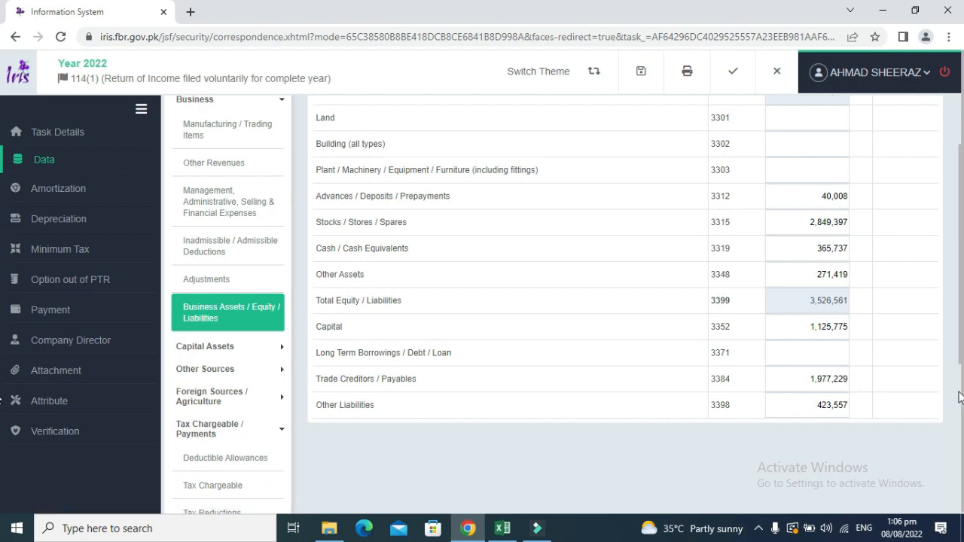
scroll(960, 397, "down", 1)
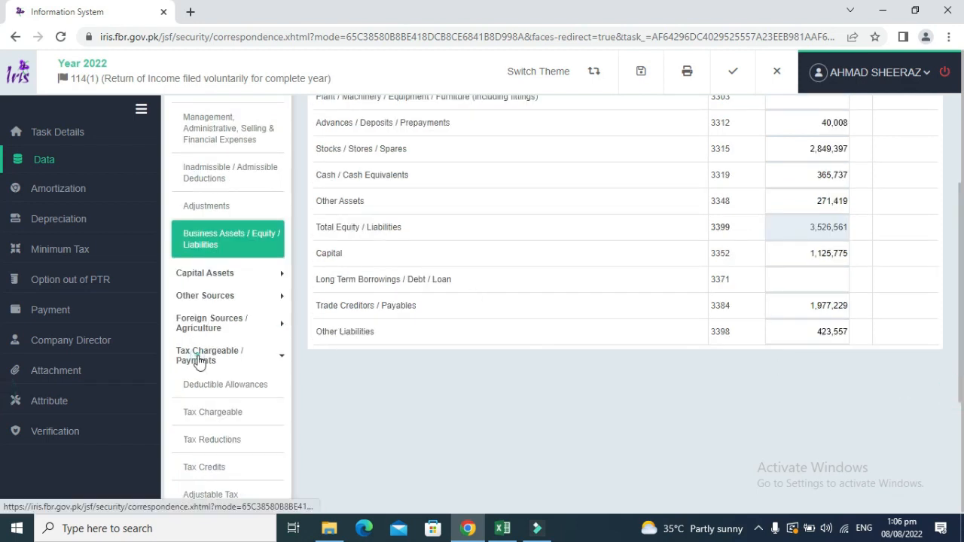
left_click(199, 362)
left_click(199, 363)
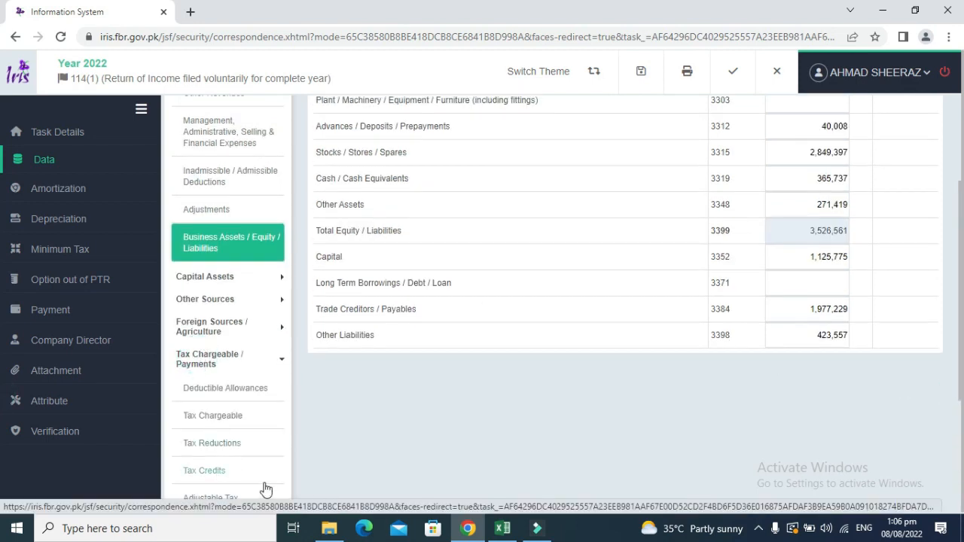
Check Adjustable Tax, then Computations showing taxable income 479,763 and refundable tax 37,570.
left_click(215, 499)
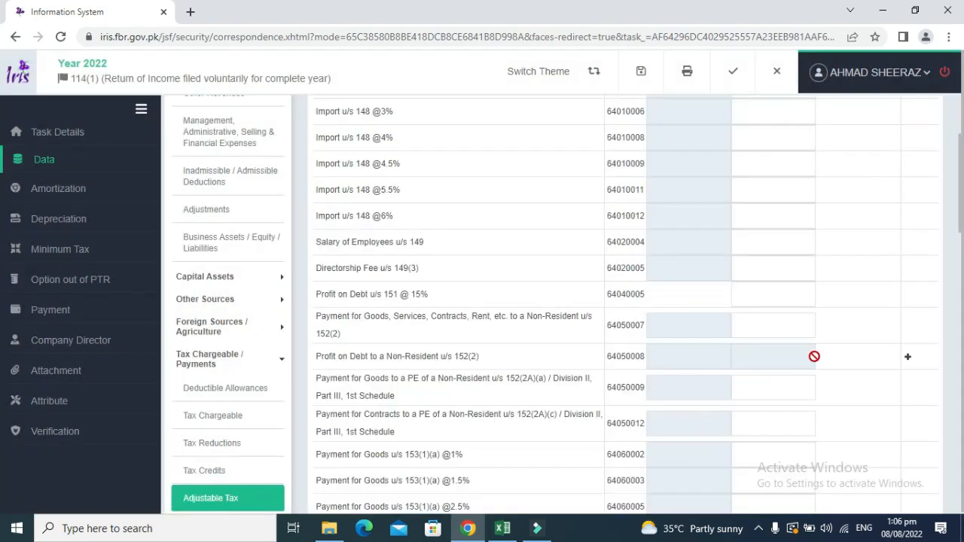
left_click(960, 262)
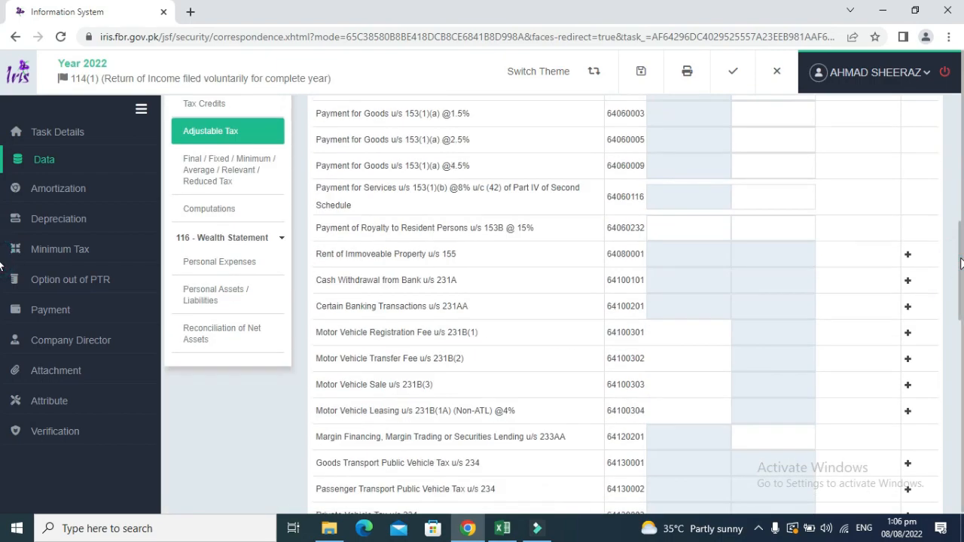
left_click_drag(961, 264, 961, 220)
left_click(234, 405)
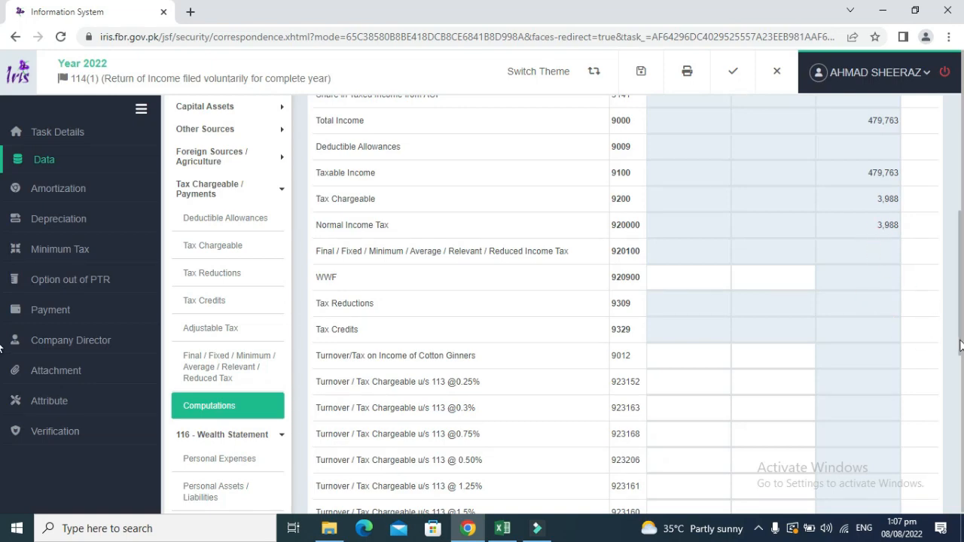
left_click_drag(960, 343, 936, 400)
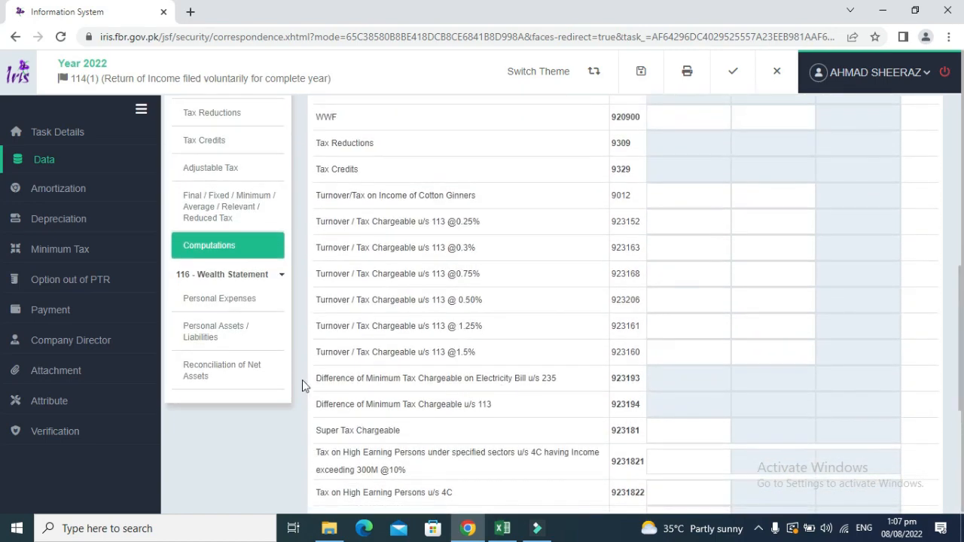
Check Personal Expenses and Personal Assets / Liabilities, ending on the Reconciliation showing a 45,310 increase and 0 unreconciled.
left_click(228, 299)
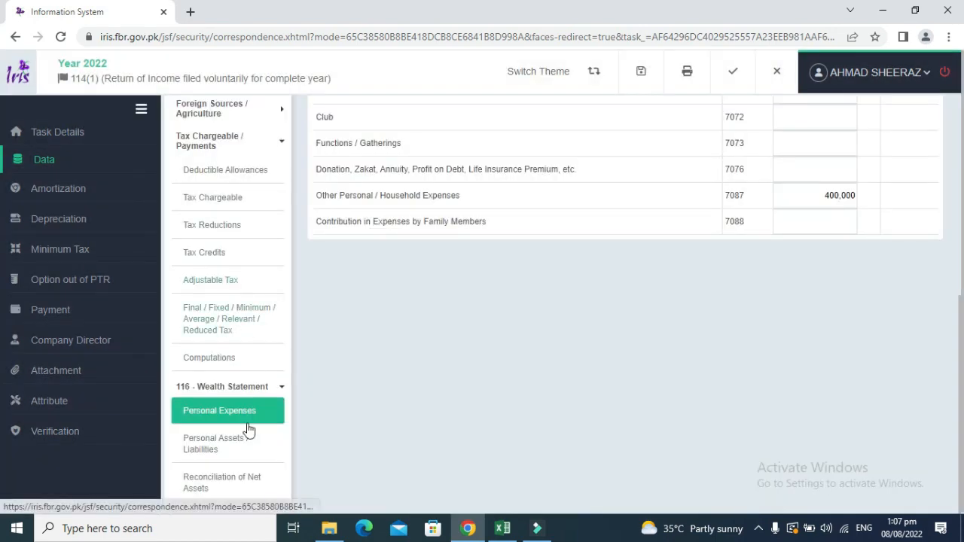
left_click(228, 450)
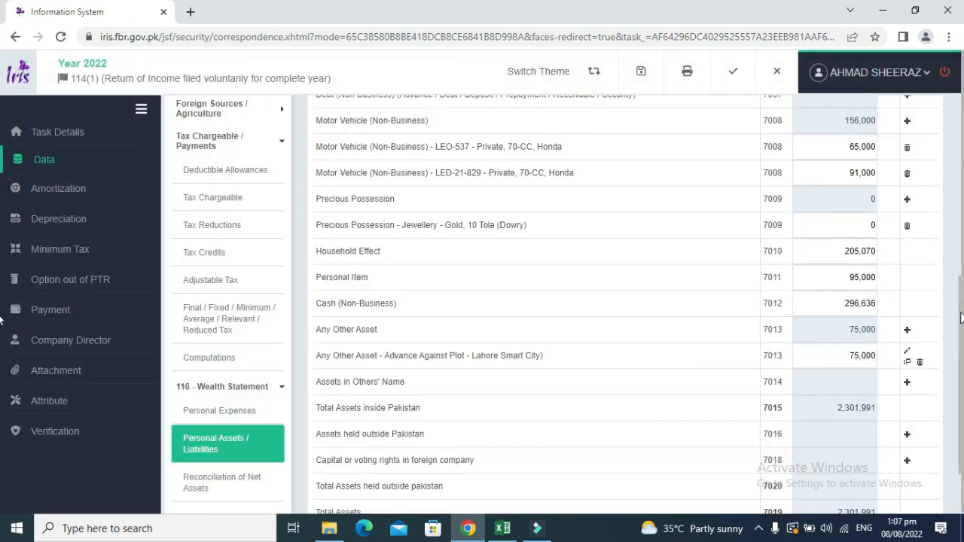
left_click_drag(959, 318, 962, 271)
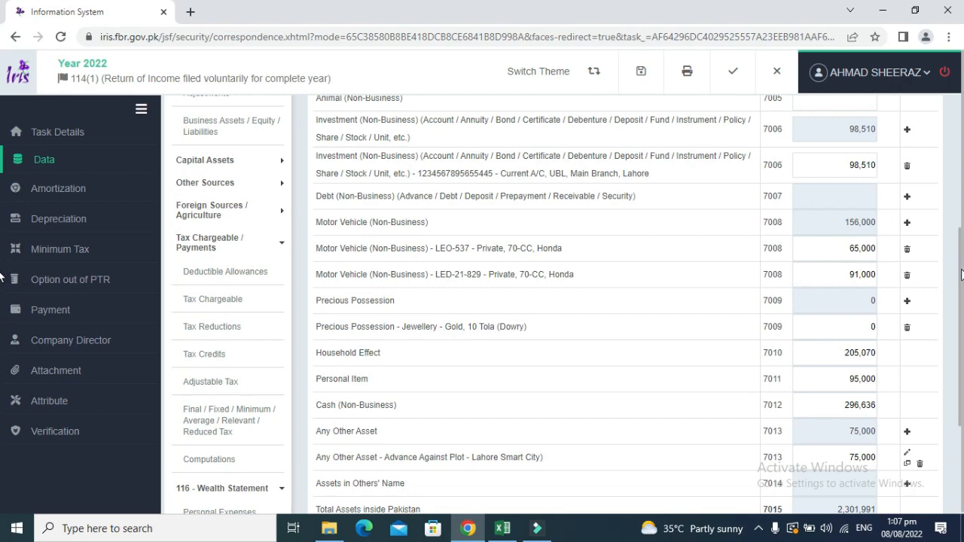
left_click_drag(961, 274, 963, 414)
left_click(254, 401)
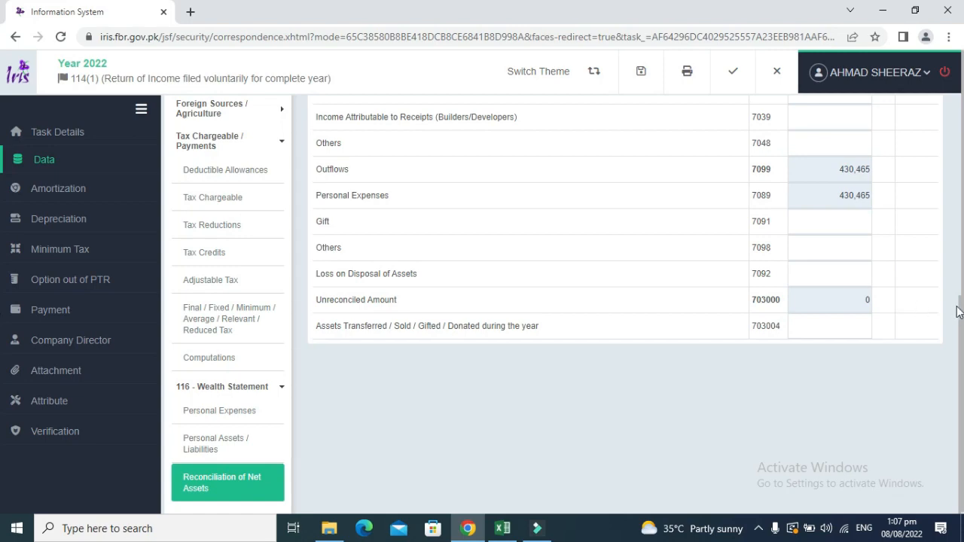
left_click_drag(961, 304, 962, 116)
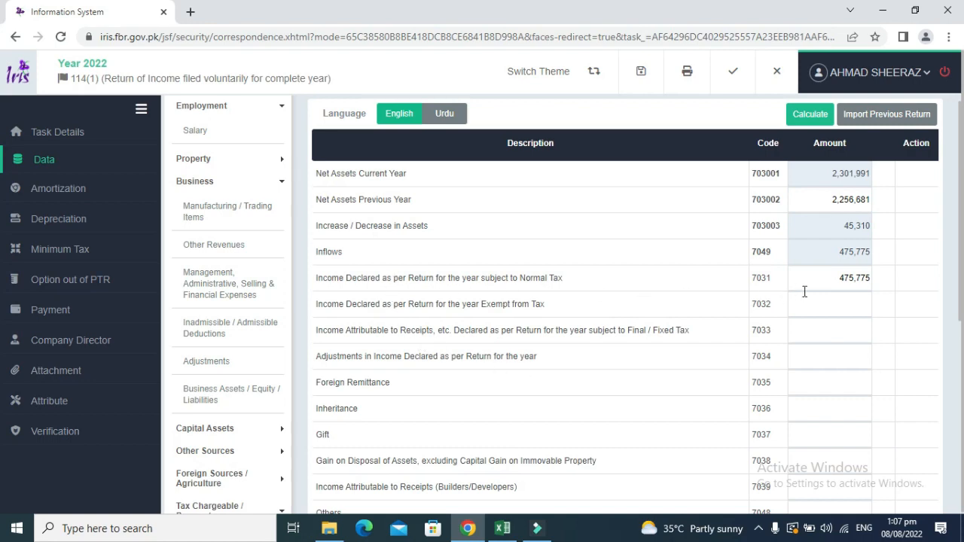
Trace Excel's 2022 business income of 475,775 to Business!G89 net profit after taxation, then return to IRIS.
key("alt+Tab")
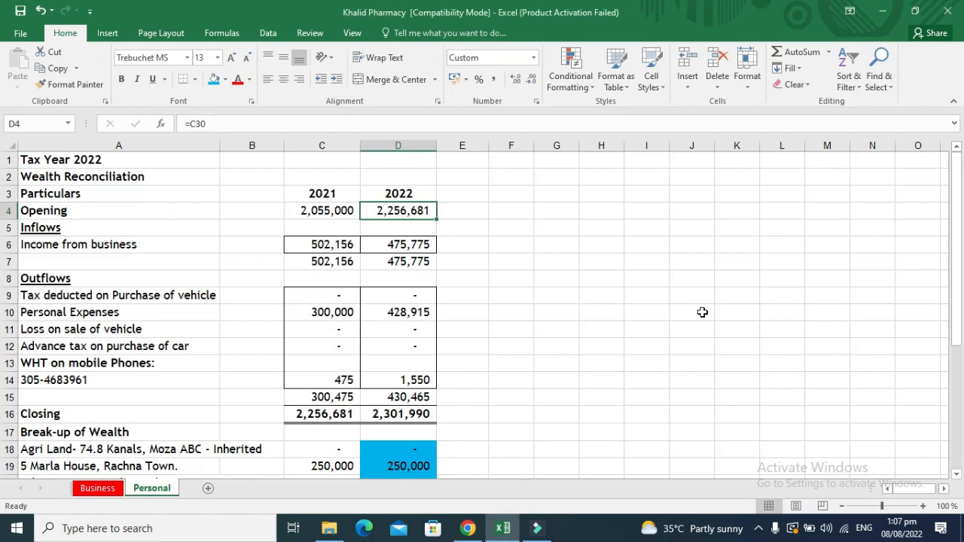
key("Down")
key("Down")
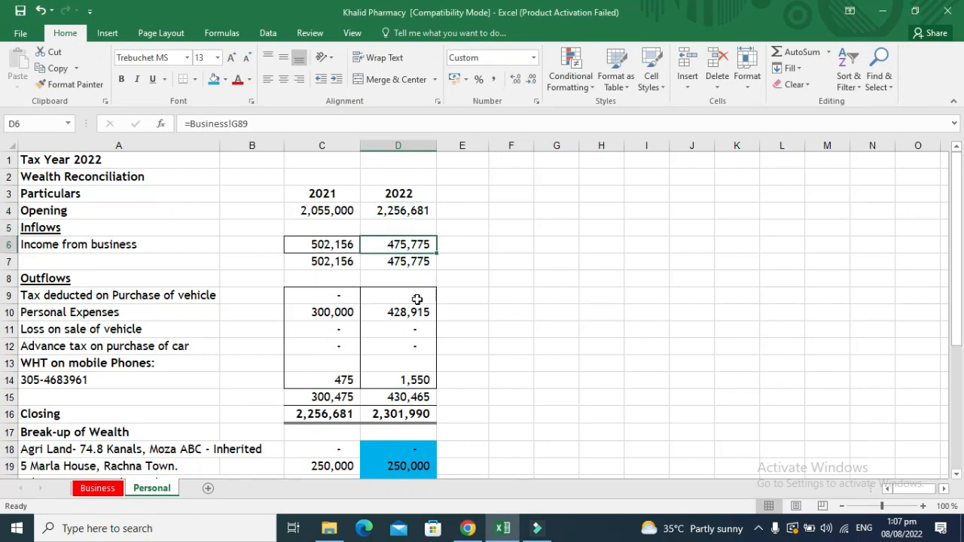
key("ctrl+bracketleft")
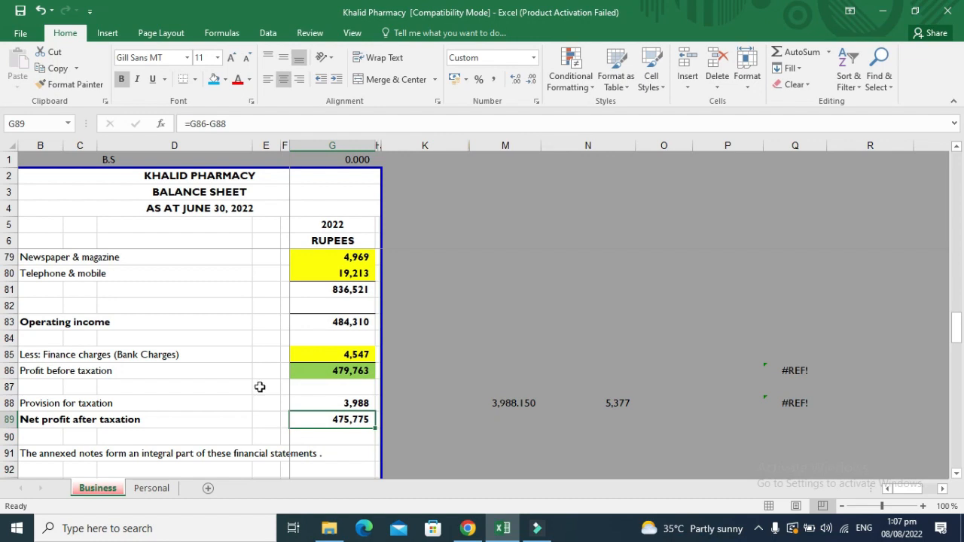
left_click(155, 492)
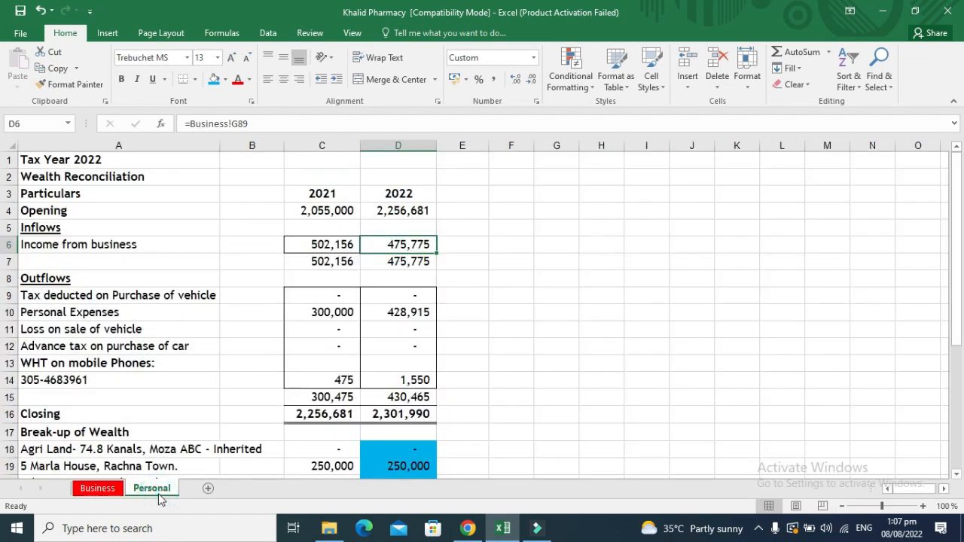
key("Up")
key("Up")
key("Up")
key("Up")
key("Up")
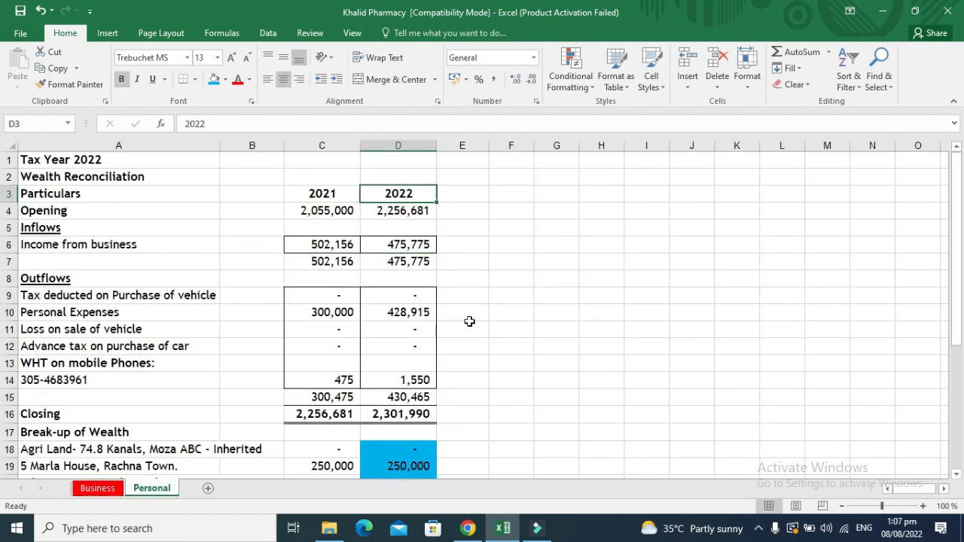
key("alt+Tab")
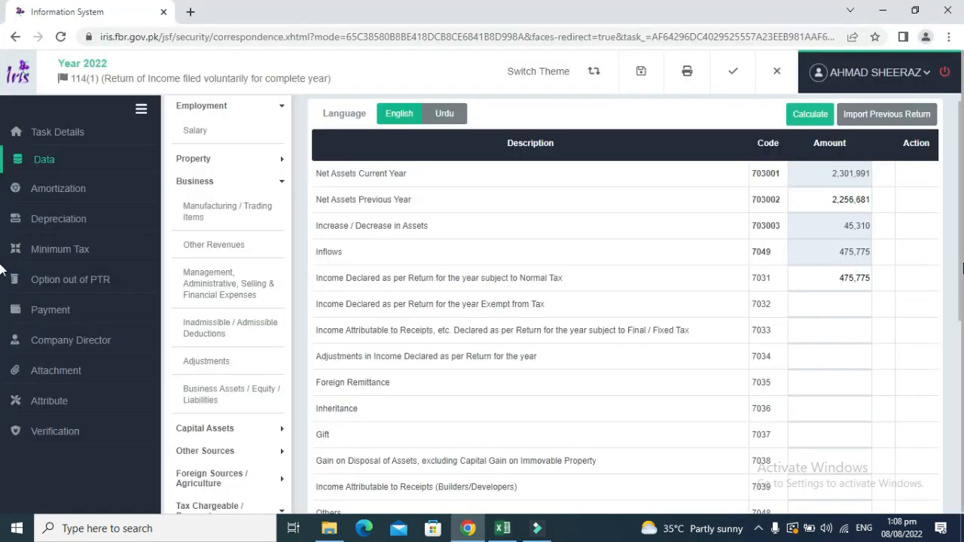
Confirm 475,775 inflows against 430,465 personal expenses leave 0 unreconciled, then go to Attribute.
left_click_drag(963, 267, 962, 468)
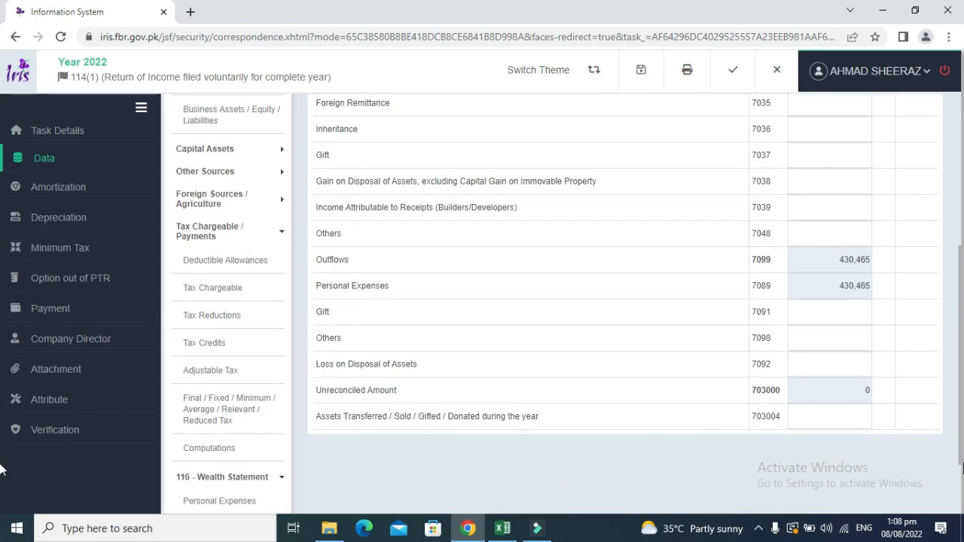
double_click(856, 389)
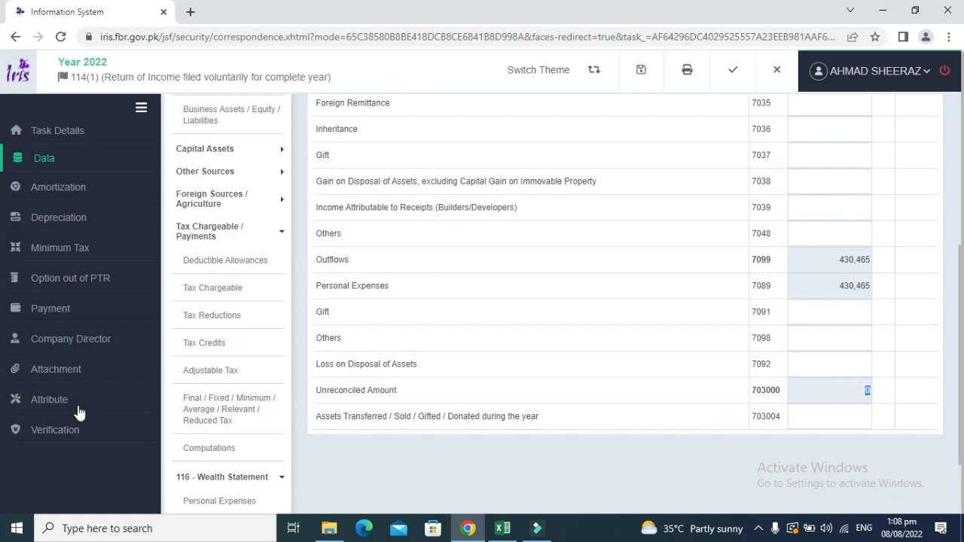
left_click(74, 401)
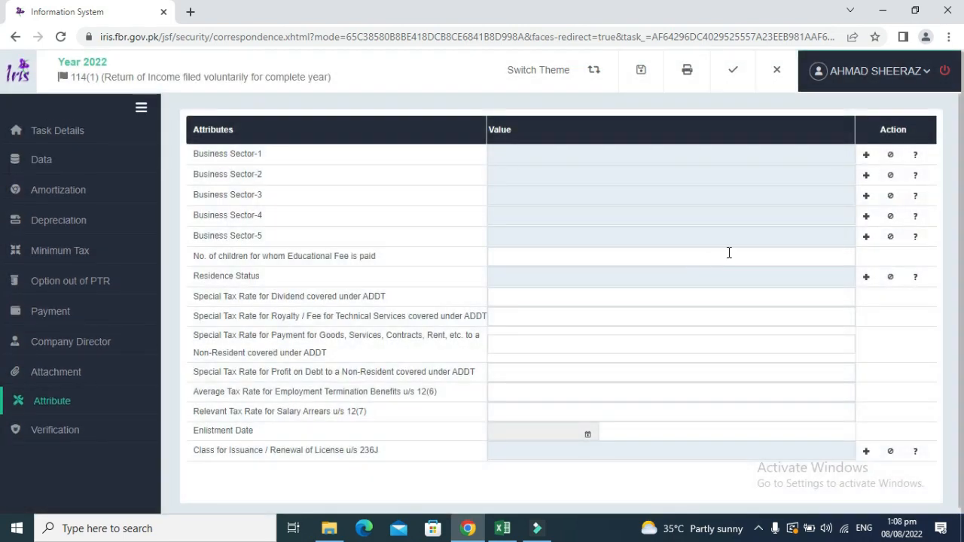
Set Business Sector-1 to Retailer - Pharmaceuticals by searching the sector list.
left_click(866, 155)
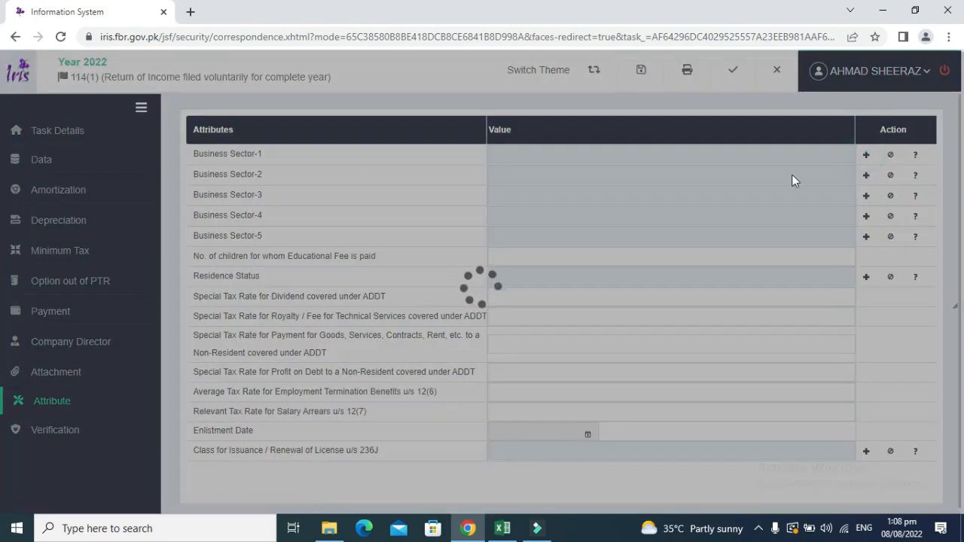
left_click(527, 230)
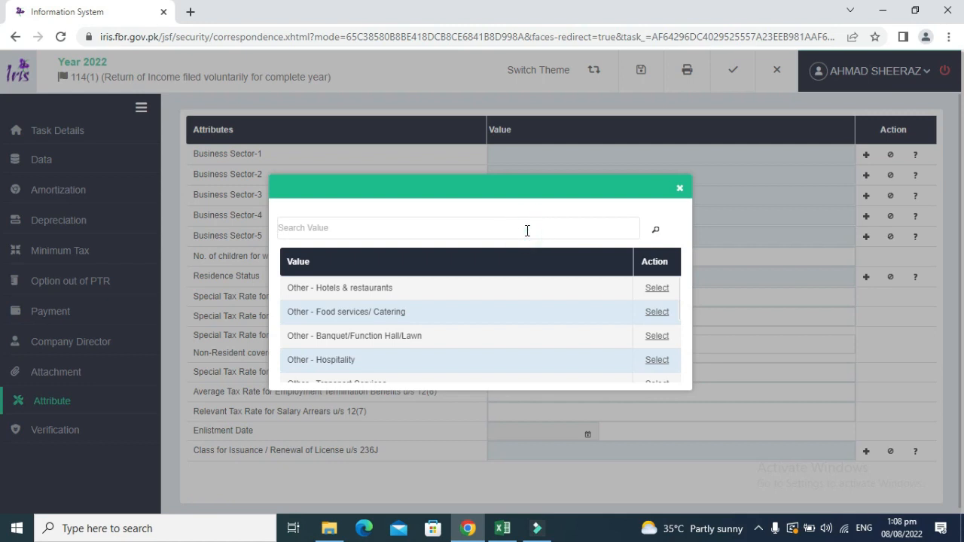
type("pharma")
left_click(655, 230)
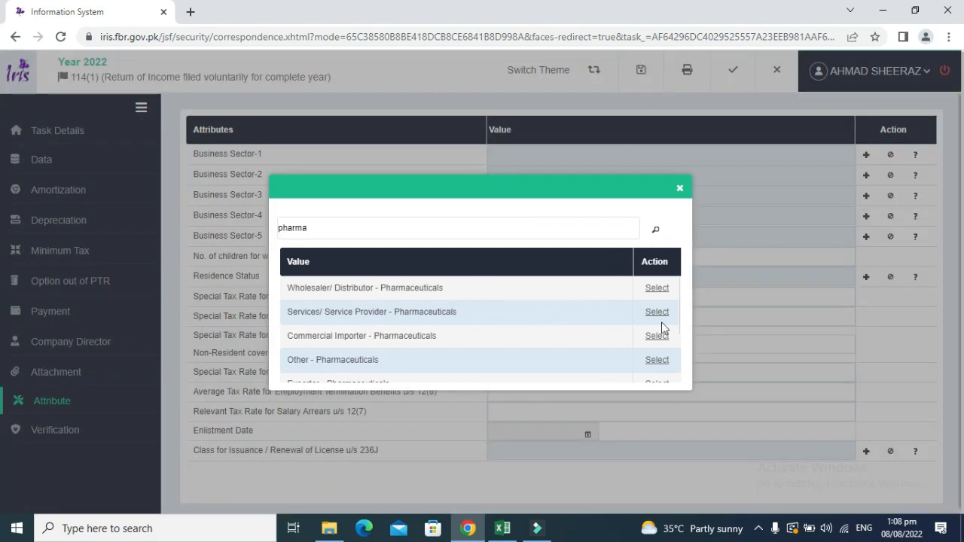
scroll(680, 339, "down", 3)
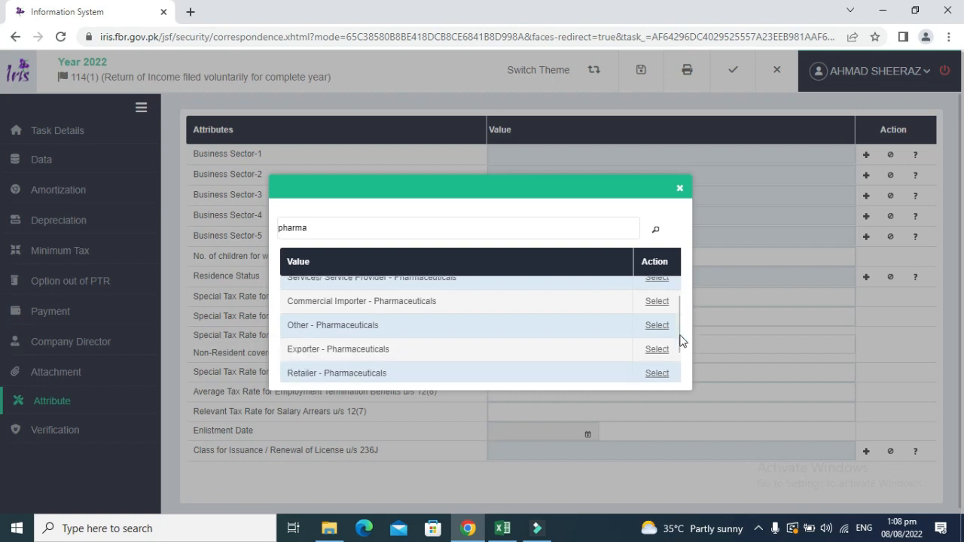
left_click(654, 334)
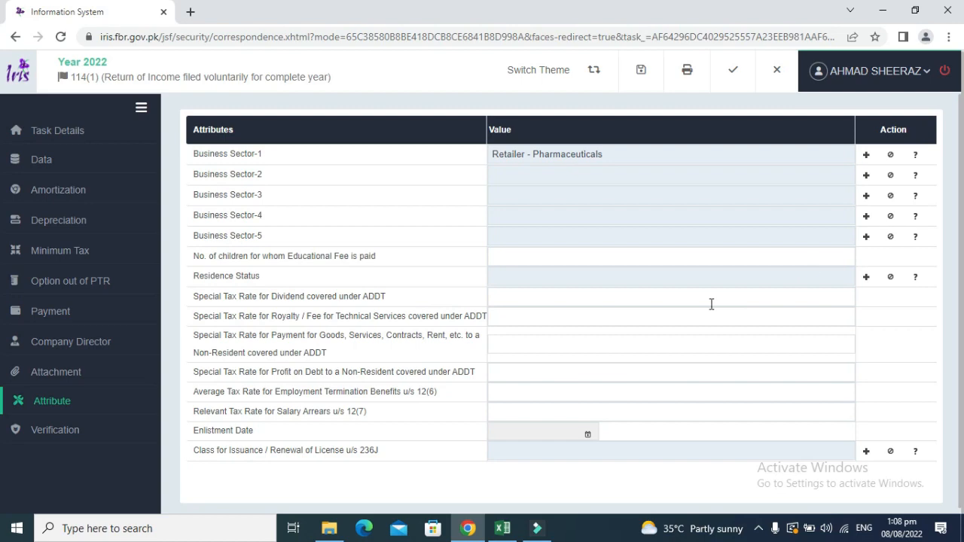
Set Residence Status to Resident and bring up the Verification declaration.
left_click(867, 278)
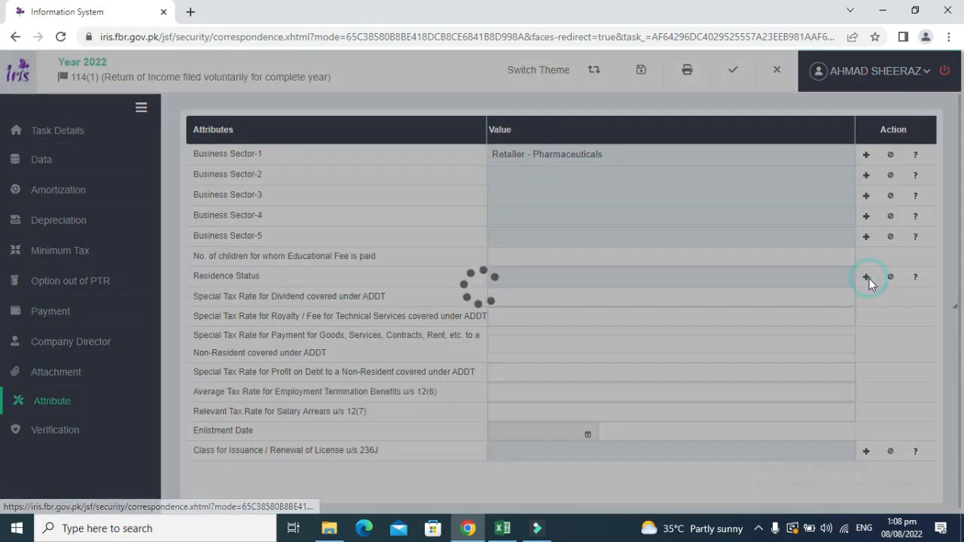
left_click(659, 312)
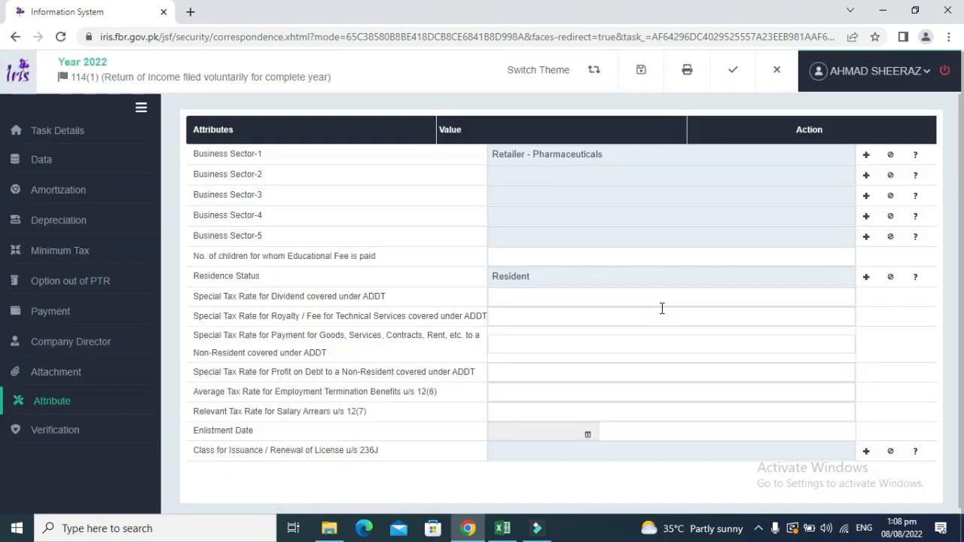
left_click(76, 431)
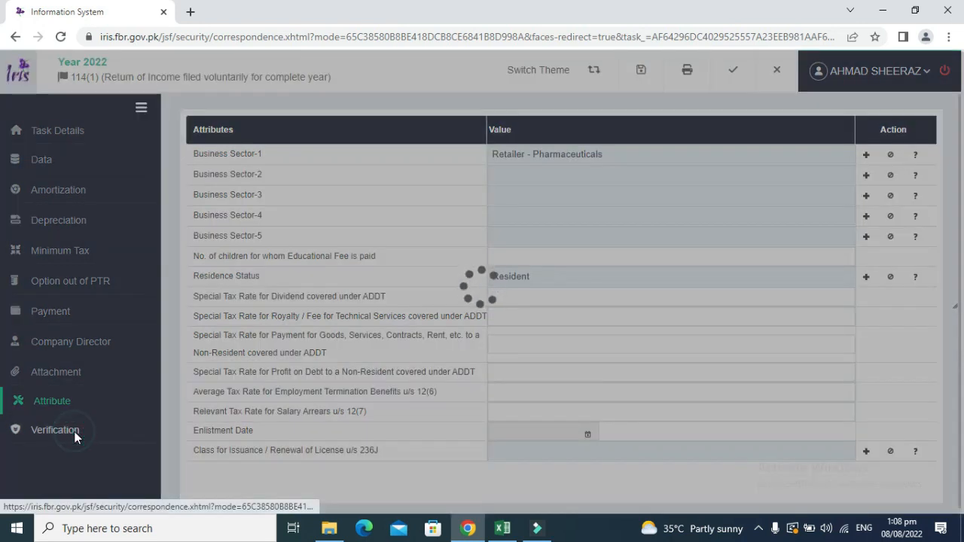
Enter and verify the declaration PIN, then switch to the Khalid Pharmacy workbook.
left_click(255, 219)
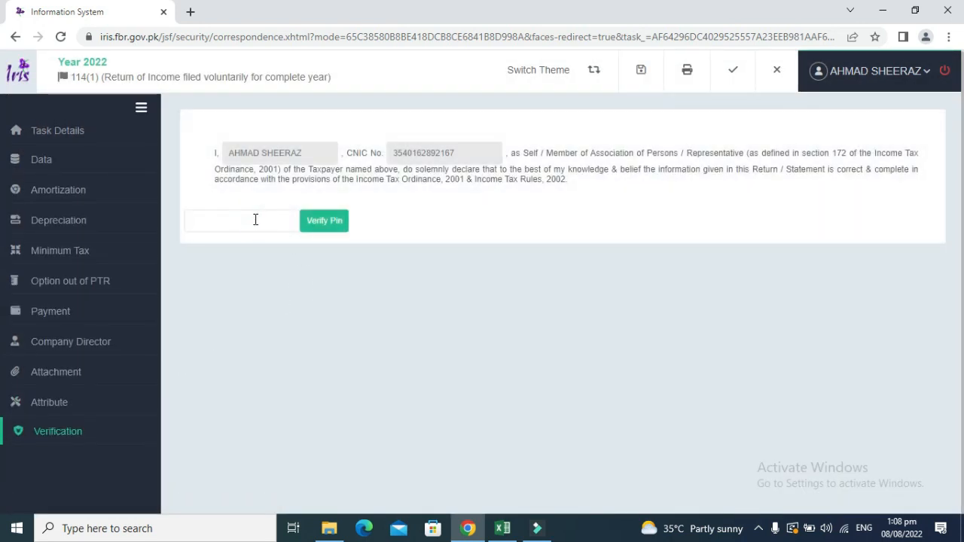
type("••")
left_click(324, 221)
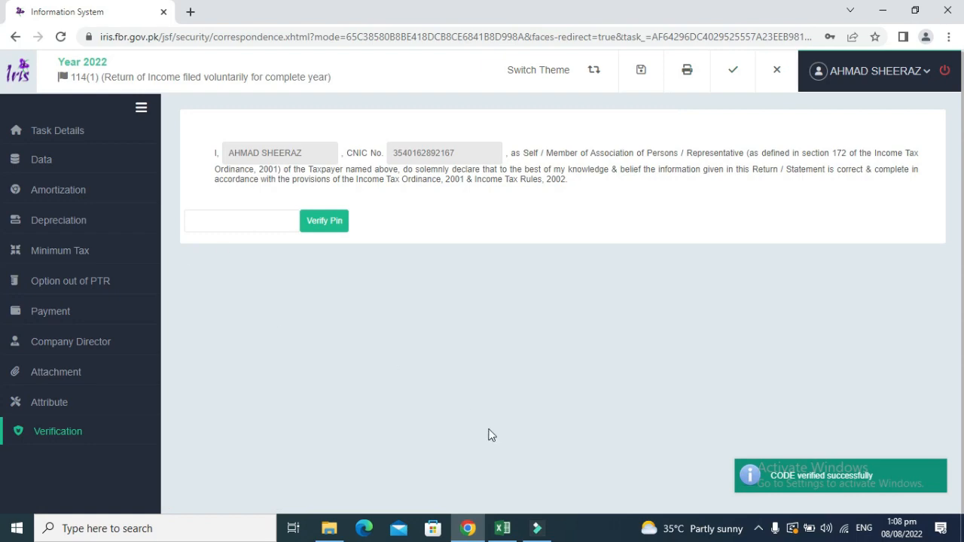
left_click(503, 528)
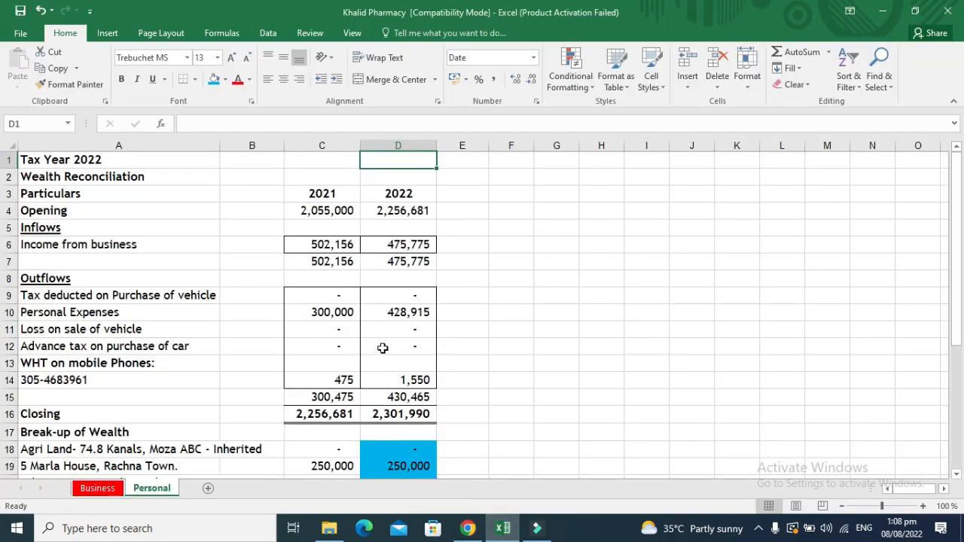
left_click(479, 348)
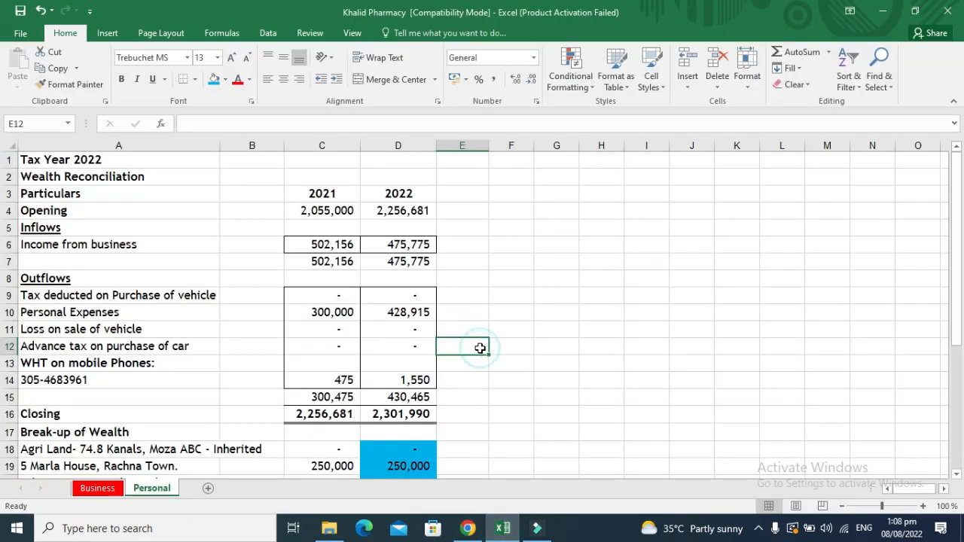
left_click(97, 490)
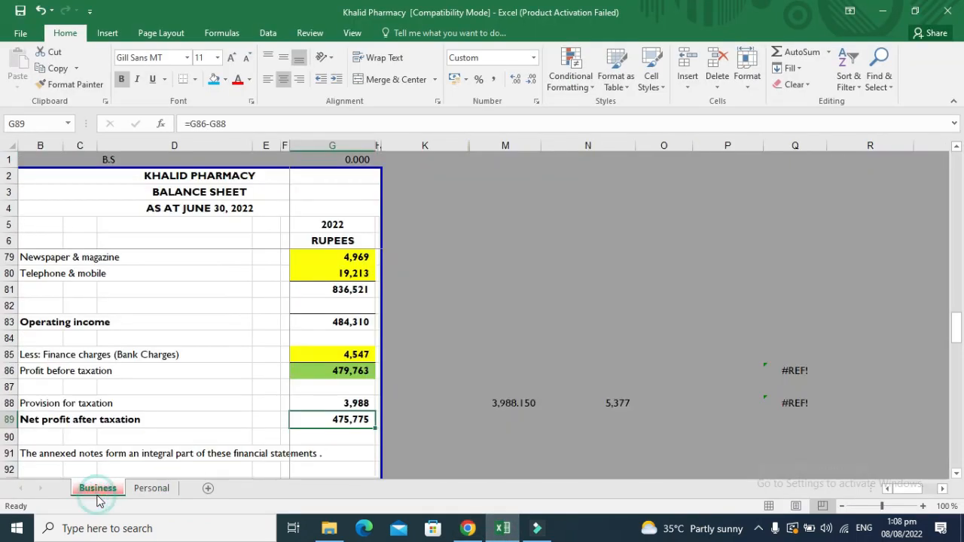
left_click(284, 351)
key("Down")
key("Down")
key("Down")
key("Down")
key("Down")
key("Down")
key("Down")
key("Down")
key("Down")
key("Down")
key("Down")
key("Down")
key("Down")
key("Down")
key("Down")
key("Down")
key("Down")
key("Down")
key("Down")
key("Down")
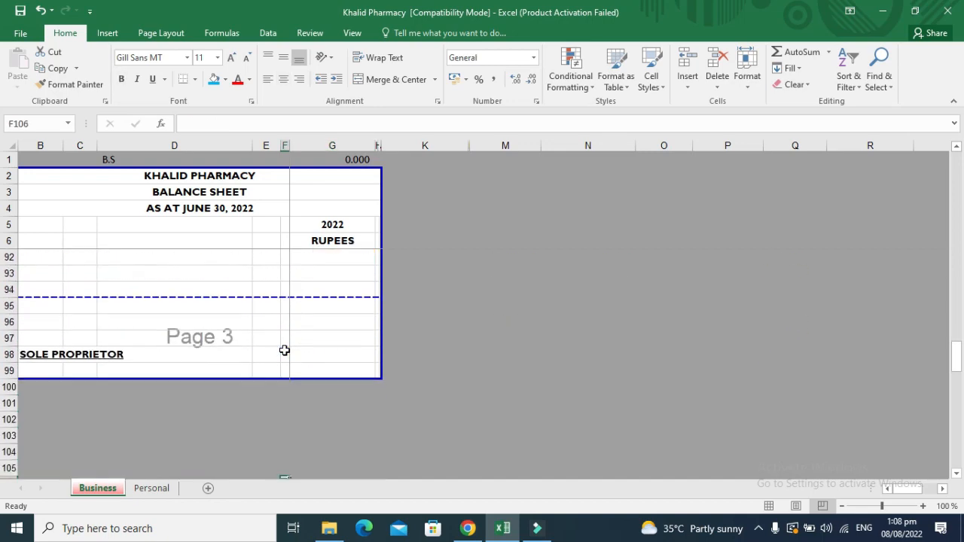
key("Up")
key("Up")
key("Up")
key("Up")
key("Up")
key("Up")
key("Up")
key("Up")
key("Up")
key("Up")
key("Up")
key("Up")
key("Up")
key("Up")
key("Up")
key("Up")
key("Up")
key("Up")
key("Up")
key("Up")
key("Left")
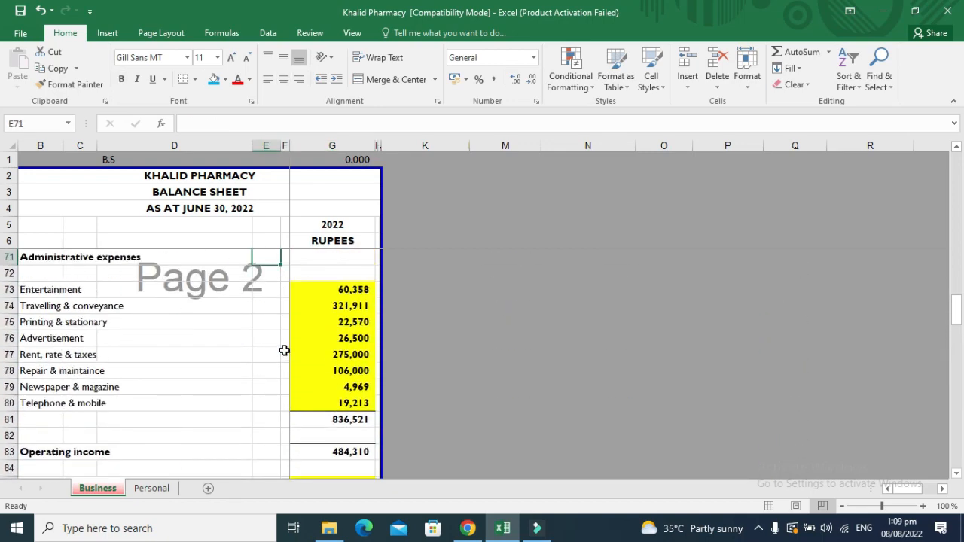
key("Up")
key("Up")
key("Up")
key("Up")
key("Up")
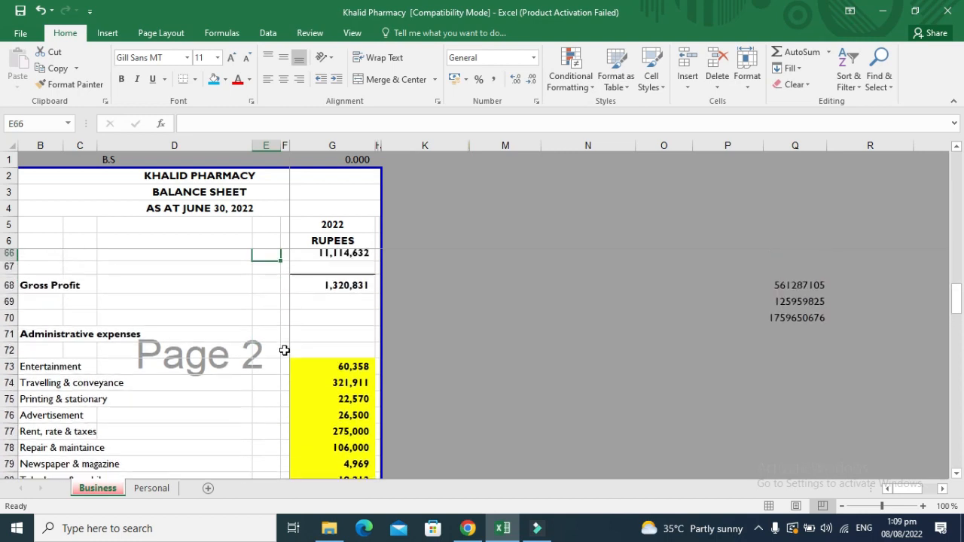
key("Up")
key("Up")
key("Up")
key("Up")
key("Up")
key("Up")
key("Up")
key("Up")
key("Up")
key("Up")
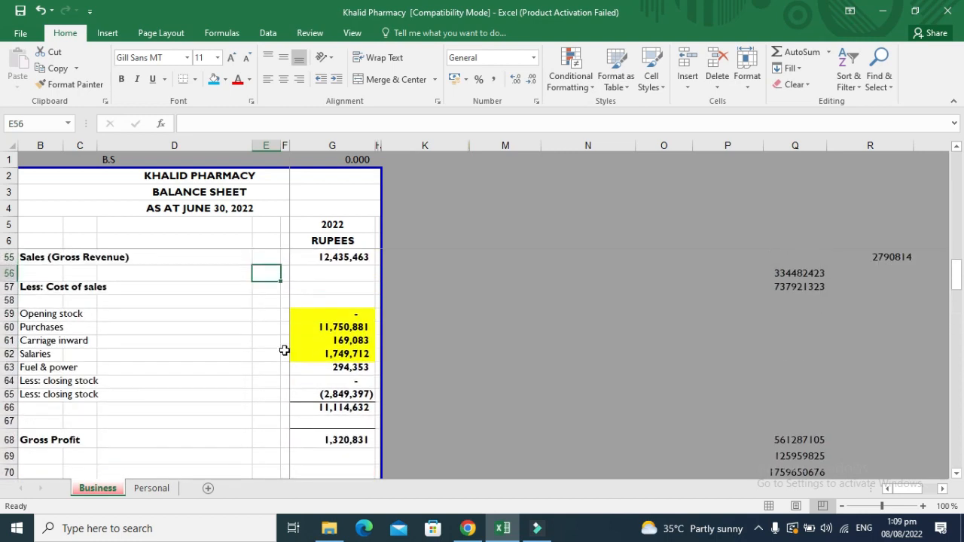
key("Down")
key("Down")
key("Down")
key("Down")
key("Down")
key("Down")
key("Down")
key("Down")
key("Down")
key("Right")
key("Up")
key("Up")
key("Up")
key("Up")
key("Up")
key("Up")
key("Up")
key("Up")
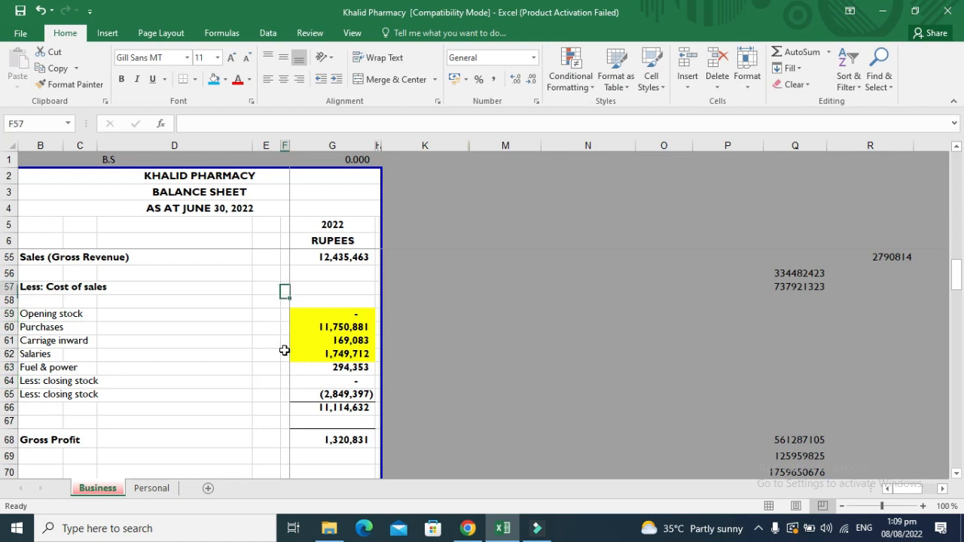
key("Up")
key("Up")
key("Up")
key("Up")
key("Up")
key("Up")
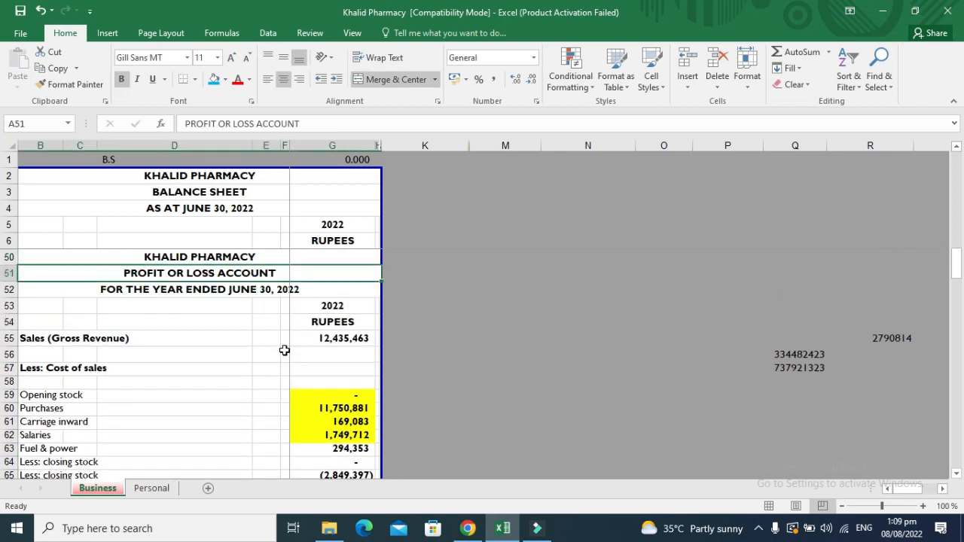
key("Up")
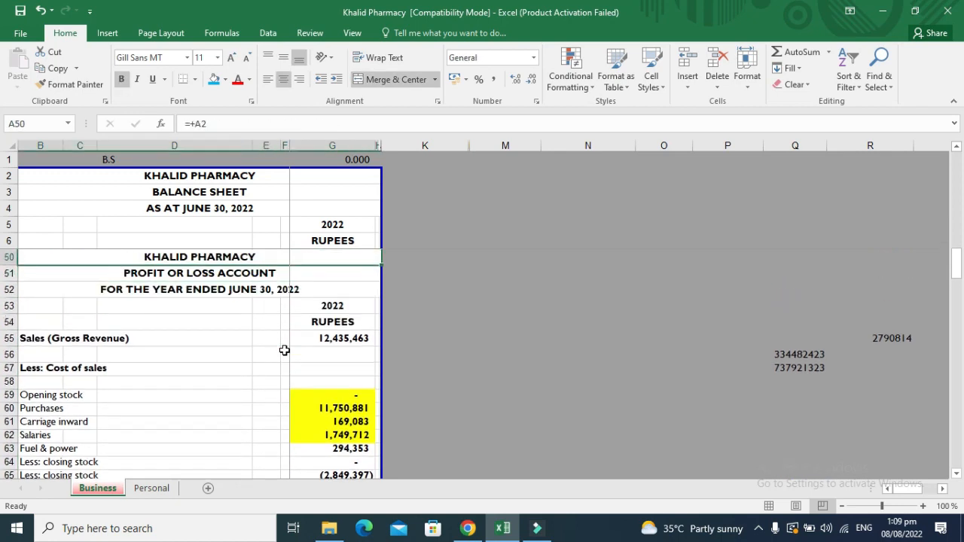
key("Right")
key("Up")
key("Up")
key("Up")
key("Up")
key("Up")
key("Up")
key("Up")
key("Up")
key("Up")
key("Up")
key("Up")
key("Up")
key("Up")
key("Up")
key("Up")
key("Up")
key("Up")
key("Up")
key("Up")
key("Up")
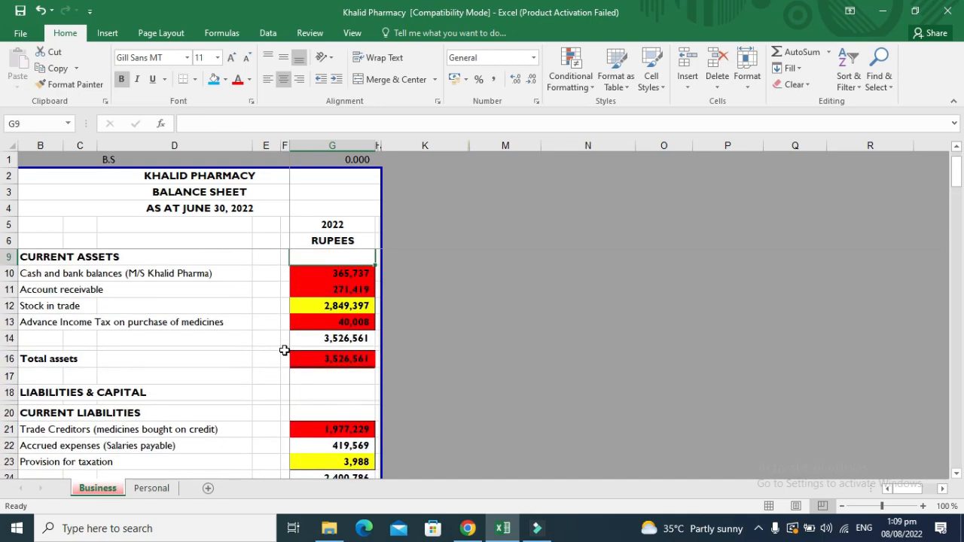
key("Up")
key("Up")
key("Down")
key("Down")
key("Down")
key("Down")
key("Down")
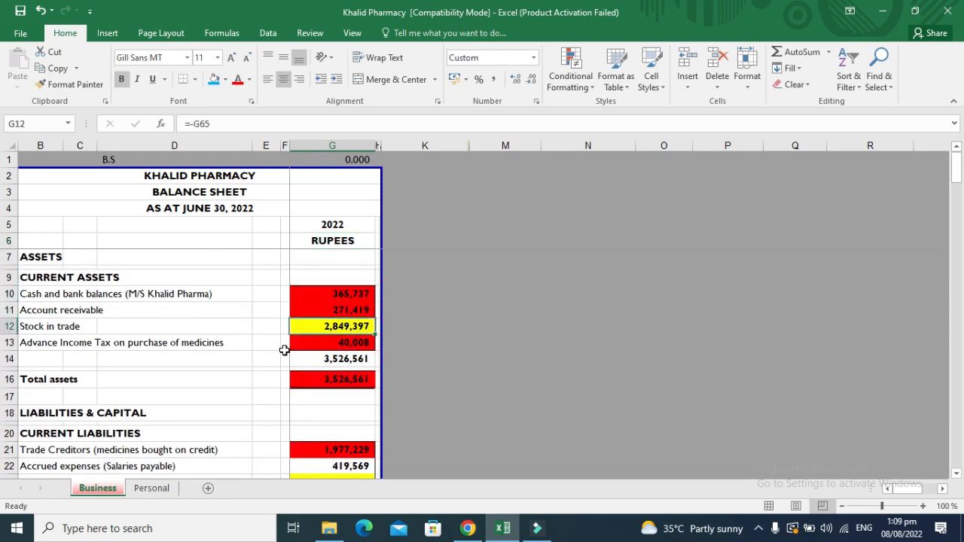
key("Down")
key("Down")
key("Down")
key("Down")
key("Down")
key("Down")
key("Down")
key("Down")
key("Down")
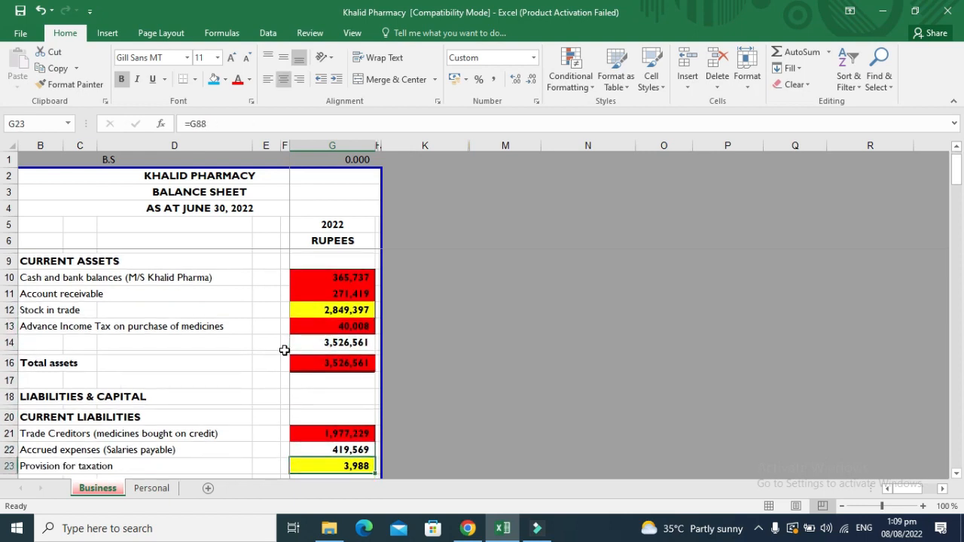
key("Down")
key("Down")
key("Down")
key("Down")
key("Down")
key("Down")
key("Down")
key("Down")
key("Down")
key("Down")
key("Down")
key("Down")
key("Up")
key("Up")
key("Up")
key("Up")
key("Up")
key("Up")
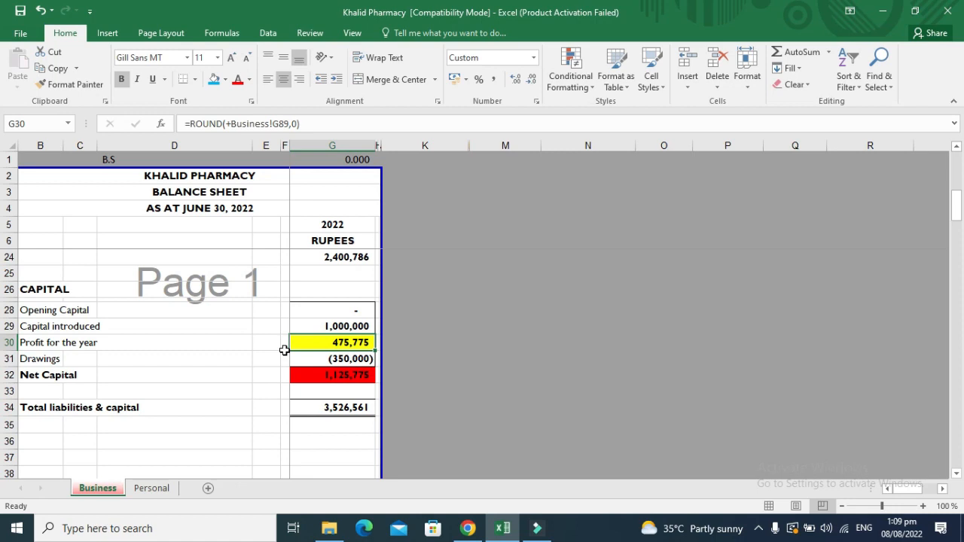
key("Up")
key("Up")
key("Up")
key("Up")
key("Up")
key("Up")
key("Up")
key("Up")
key("Up")
key("Up")
key("Up")
key("Up")
key("Up")
key("Up")
key("Up")
key("Up")
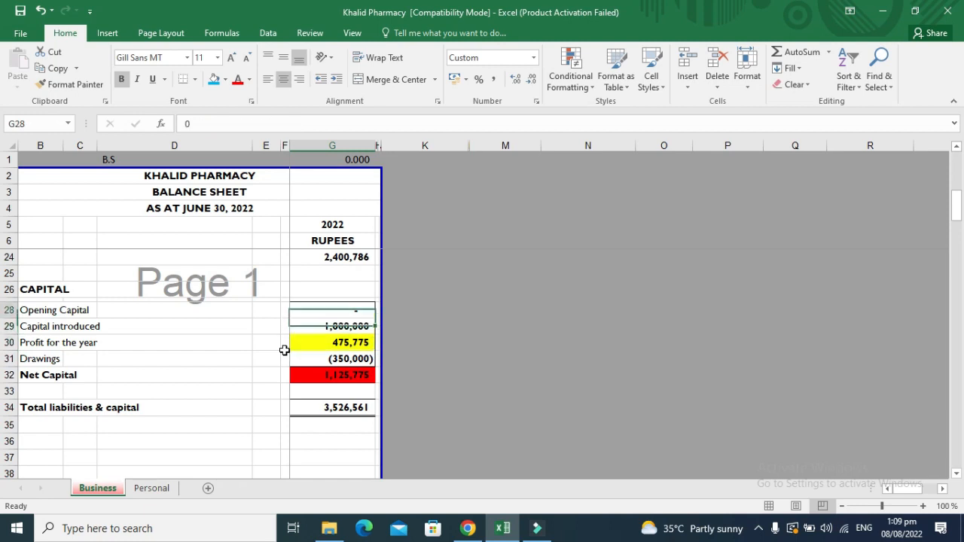
key("Up")
key("Up")
key("Up")
key("Up")
key("Up")
key("Up")
key("Up")
key("Up")
key("Up")
key("Left")
key("Left")
key("Left")
key("Left")
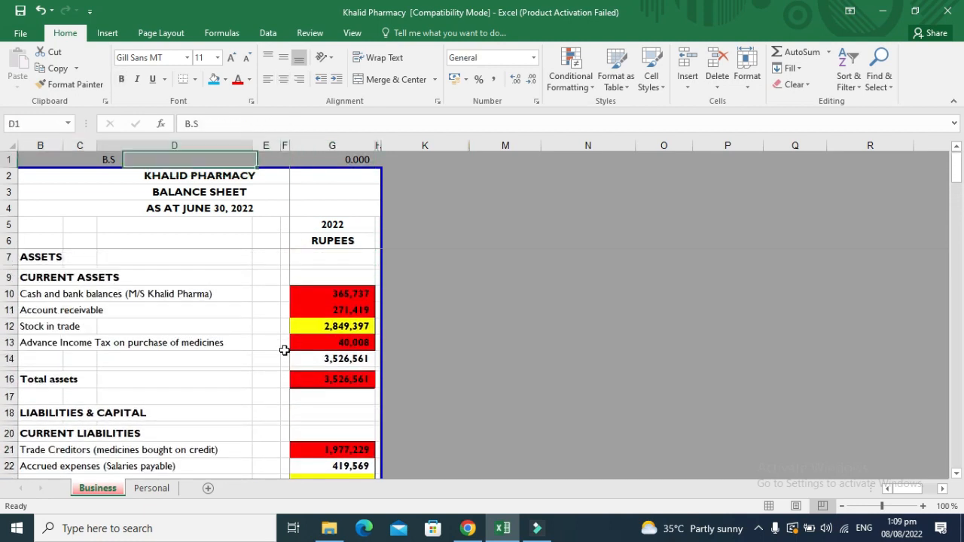
key("shift+space")
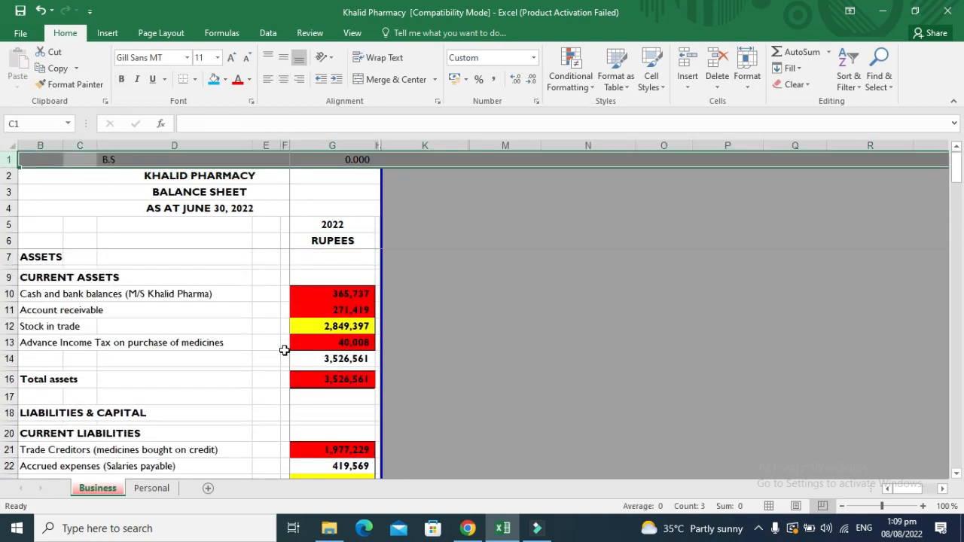
left_click(345, 382)
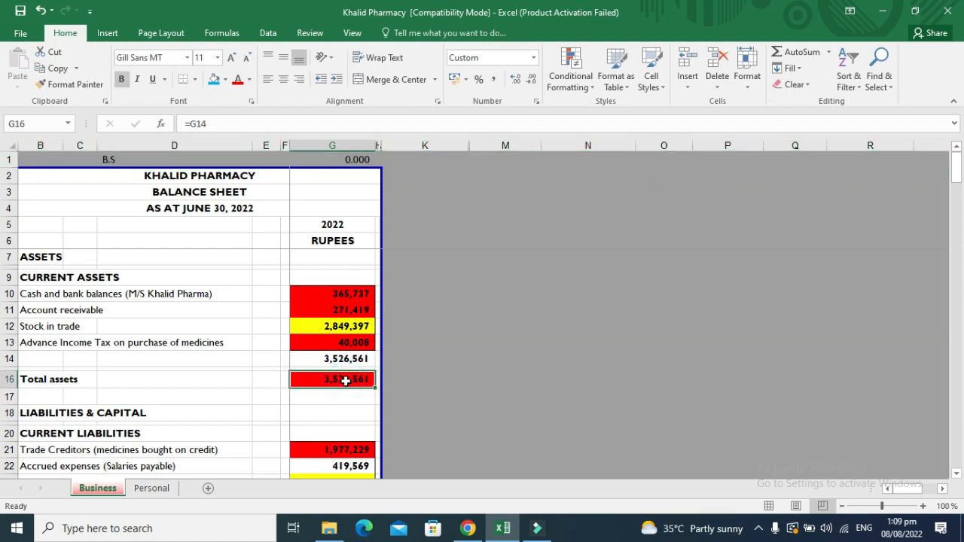
key("Down")
key("Down")
key("Down")
key("Down")
key("Down")
key("Down")
key("Down")
key("Down")
key("Down")
key("Down")
key("Down")
key("Down")
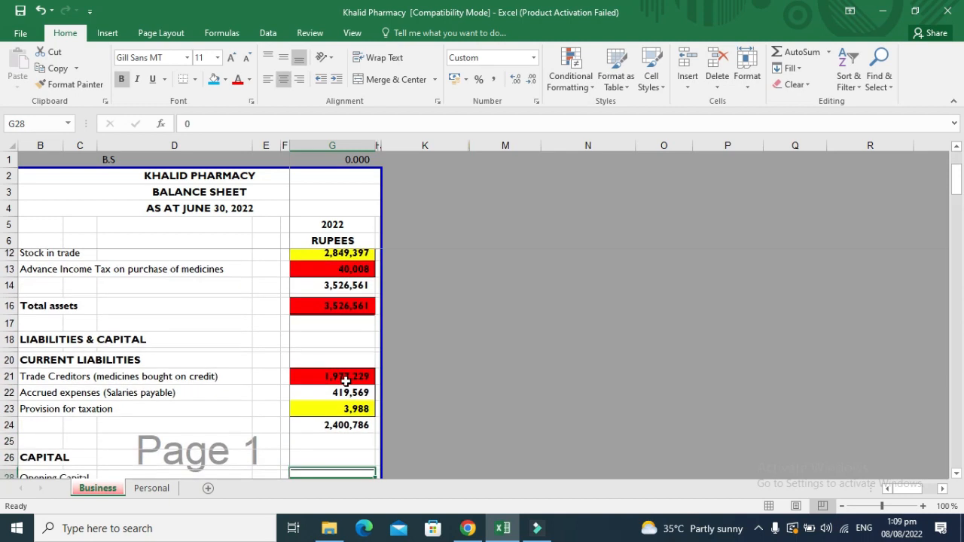
key("Down")
key("Down")
key("Down")
key("Down")
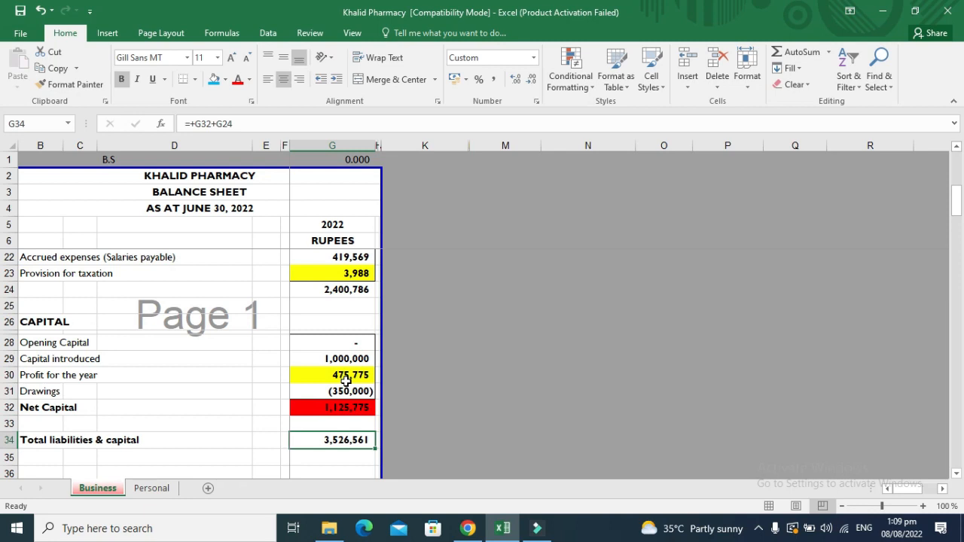
double_click(353, 159)
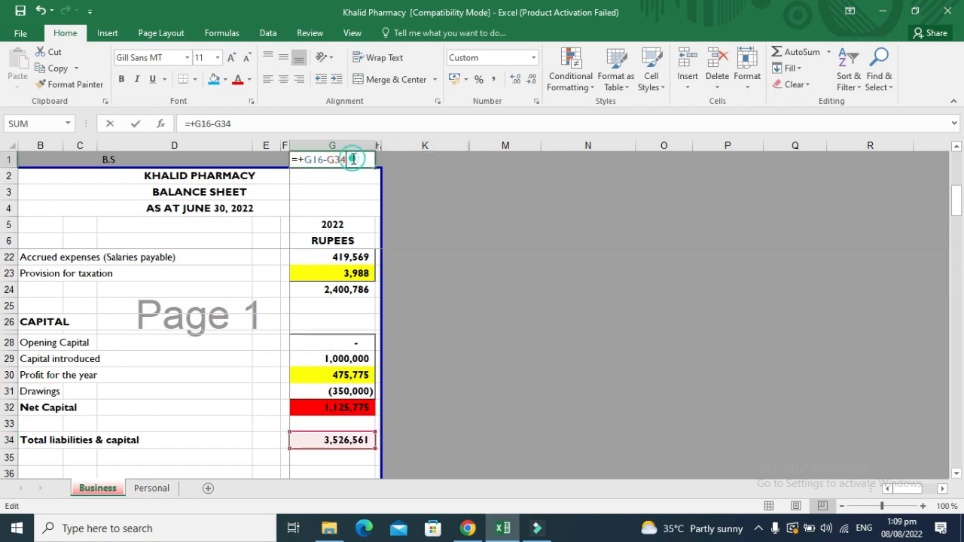
key("Escape")
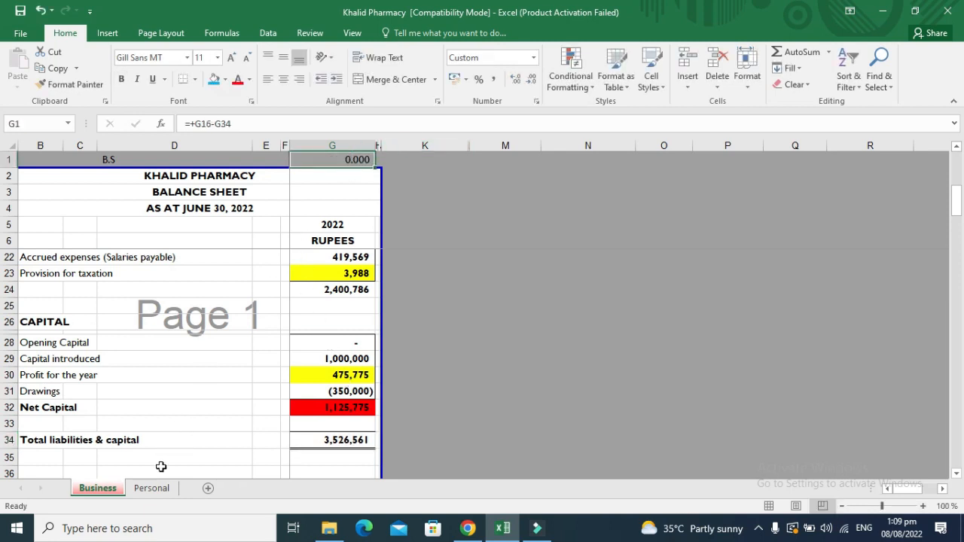
left_click(158, 486)
Trace the Personal sheet's 2022 Income from business to the Business sheet profit and back.
left_click(354, 357)
key("Right")
key("Right")
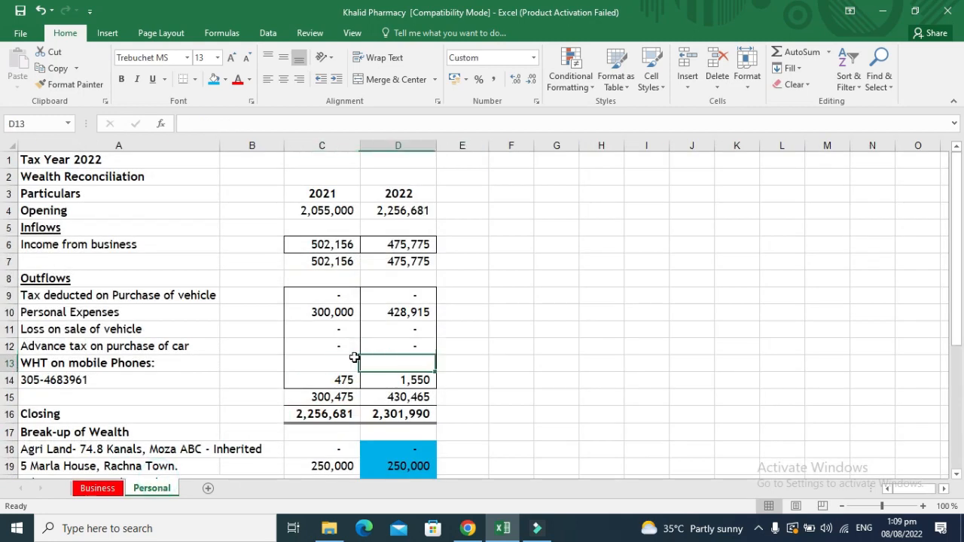
key("Up")
key("Up")
key("Up")
key("Up")
key("Up")
key("Up")
key("Up")
key("Up")
key("Left")
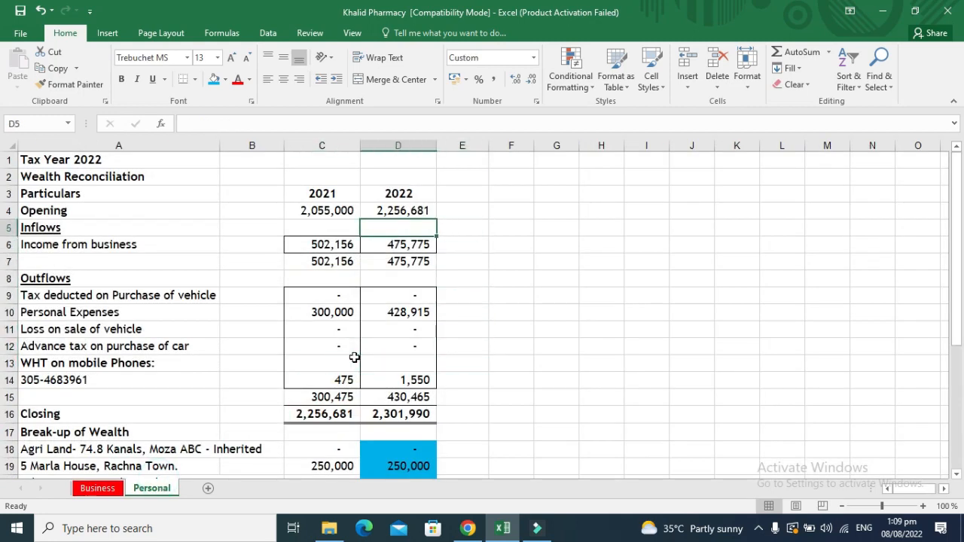
key("Up")
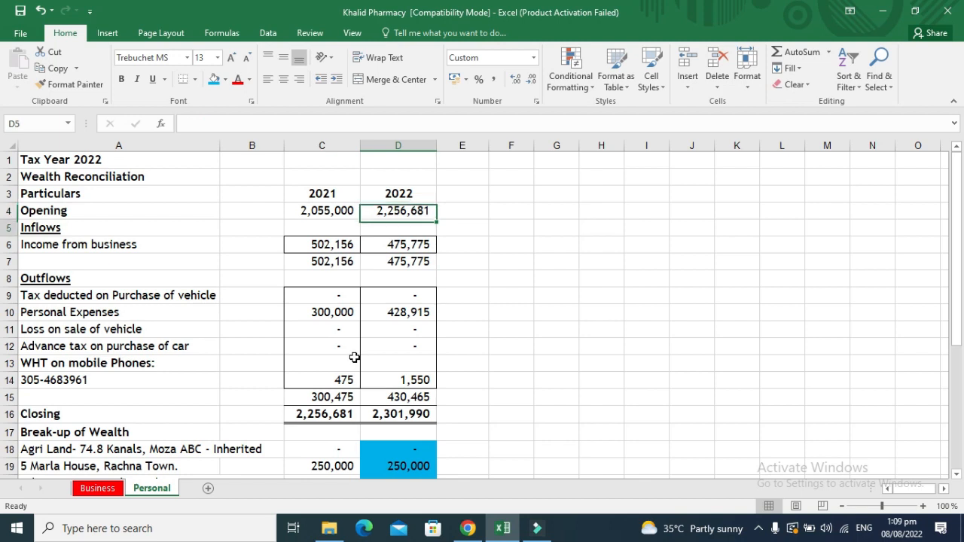
key("Down")
key("Down")
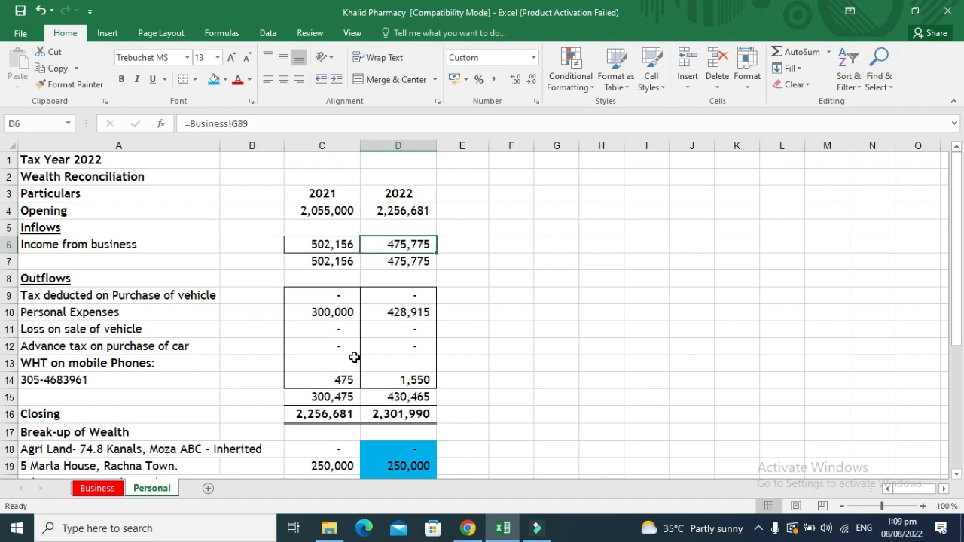
key("ctrl+bracketleft")
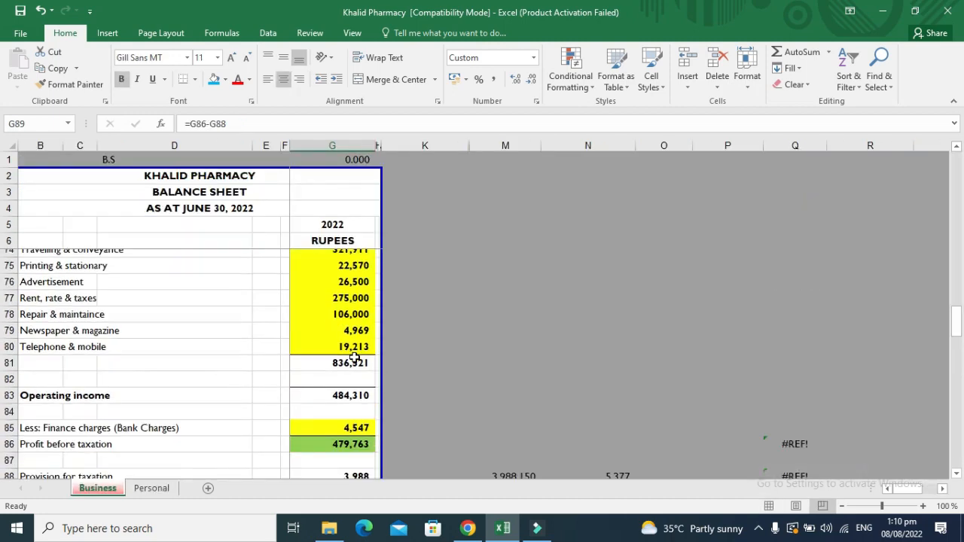
key("F5")
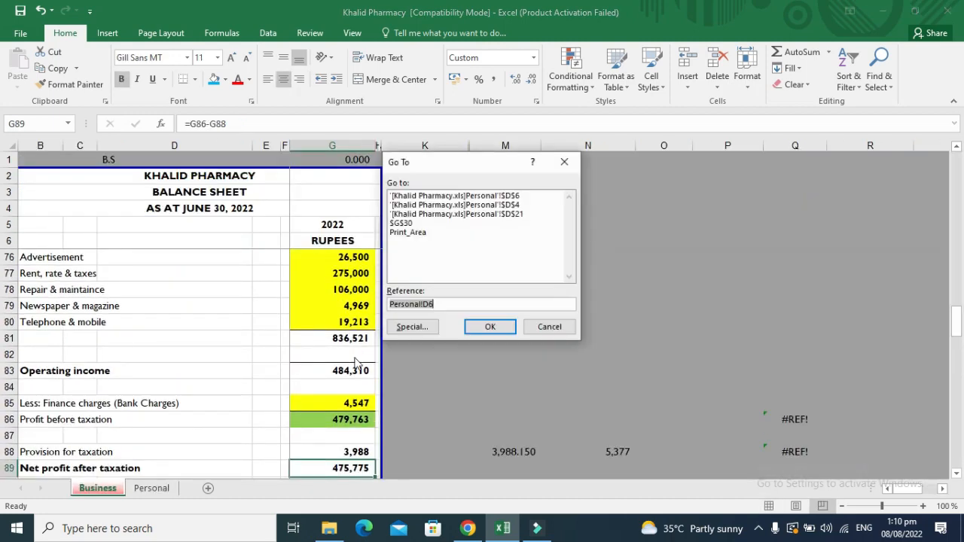
key("Return")
Fill the 2022 Business Capital cell D21 yellow.
key("Down")
key("Down")
key("Down")
key("Down")
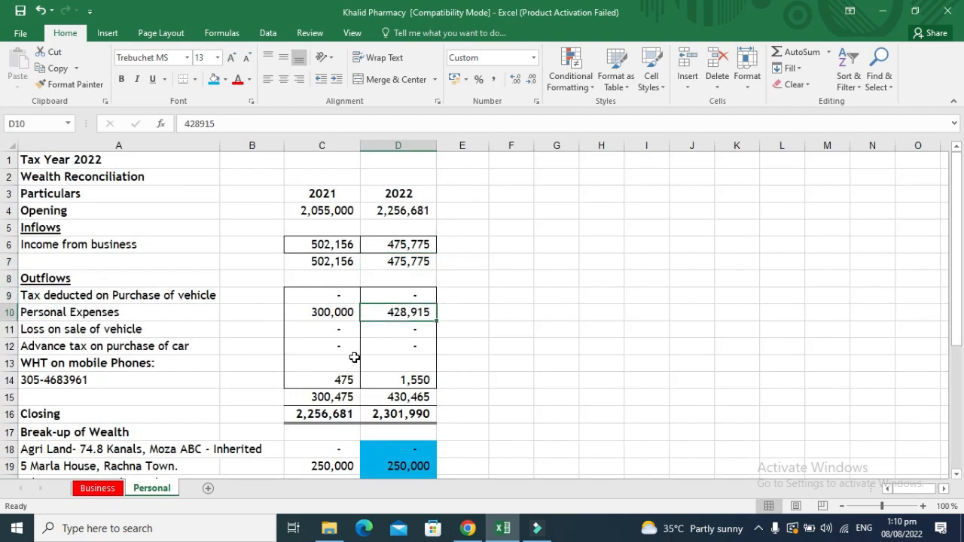
key("Down")
key("Down")
key("Down")
key("Down")
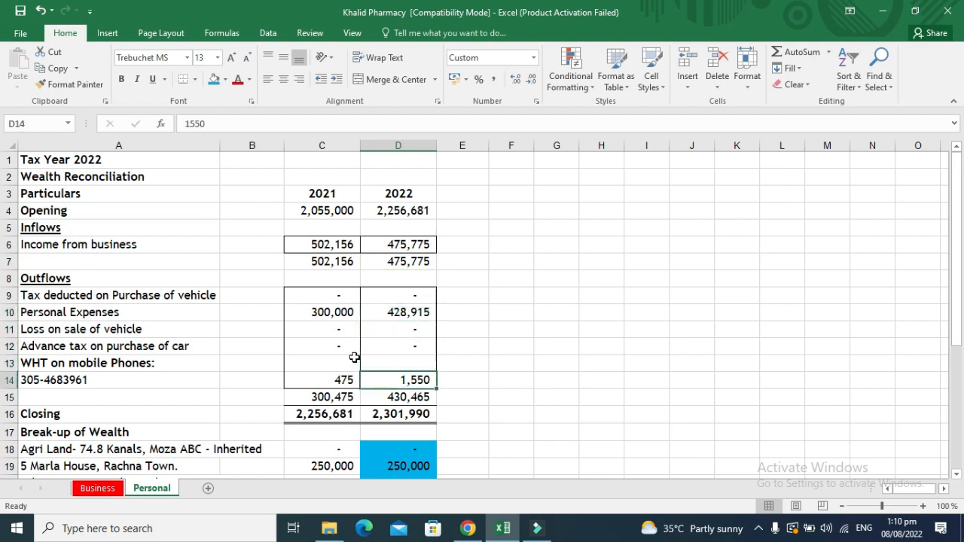
key("Down")
key("Down")
key("Down")
key("Down")
key("Down")
key("Down")
key("Down")
key("Down")
key("Down")
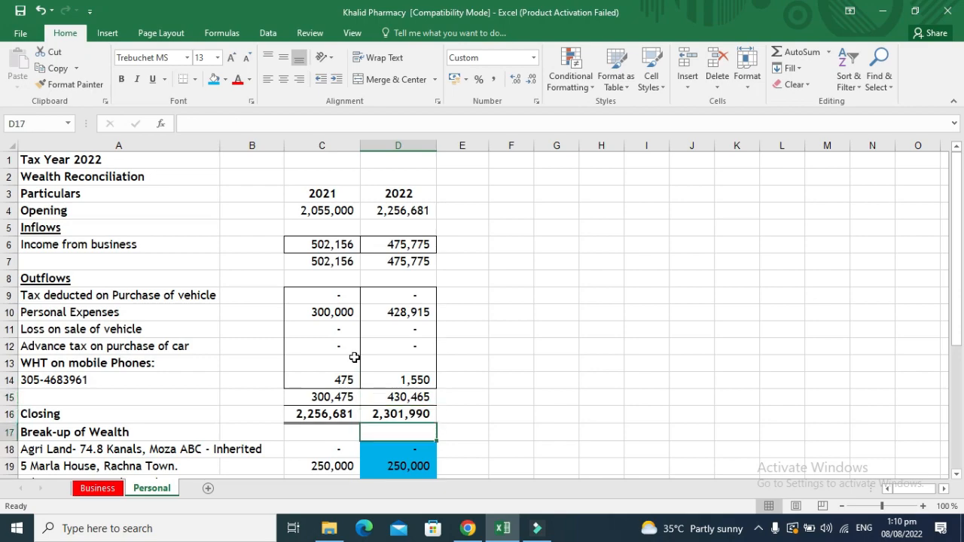
key("Down")
key("Down")
key("Down")
key("Down")
key("Down")
key("Down")
key("Down")
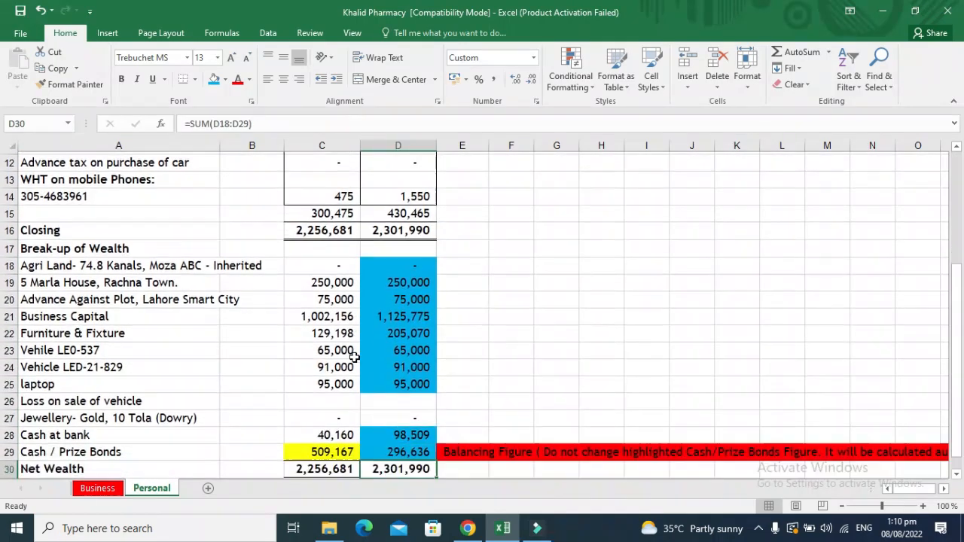
key("Up")
key("Up")
key("Up")
key("Up")
key("Up")
key("Up")
key("Up")
key("Up")
key("Up")
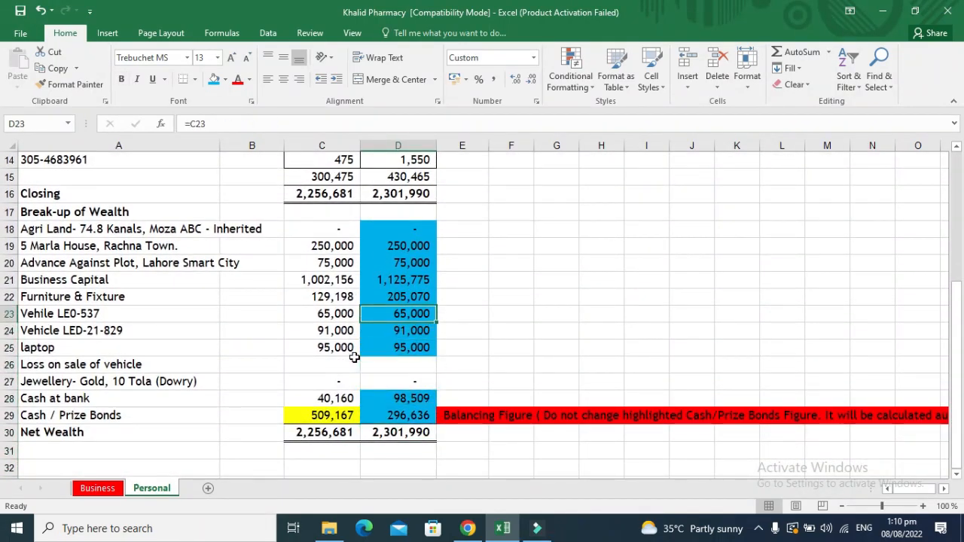
left_click(226, 80)
left_click(249, 188)
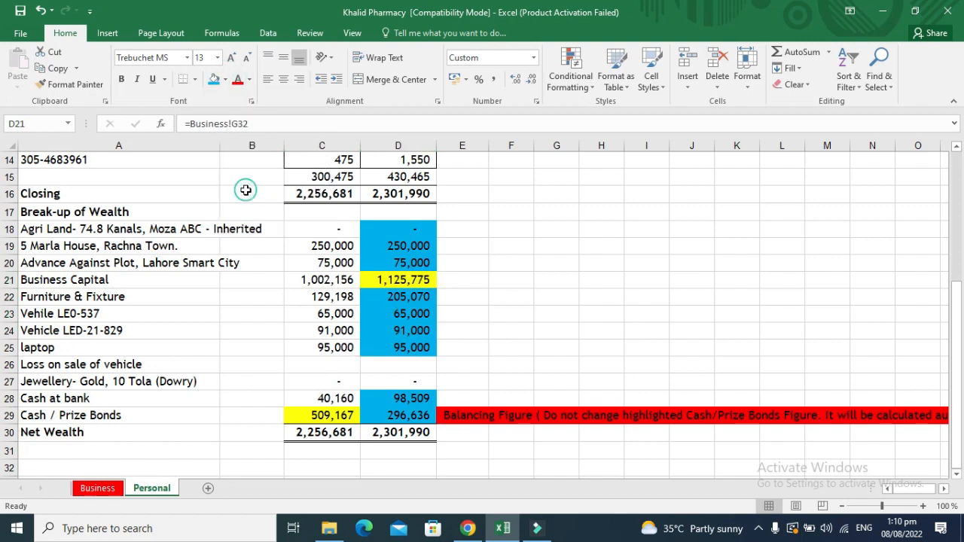
Trace Business Capital 1,125,775 to Business sheet Net Capital, then recheck the Cash / Prize Bonds formula.
key("ctrl+bracketleft")
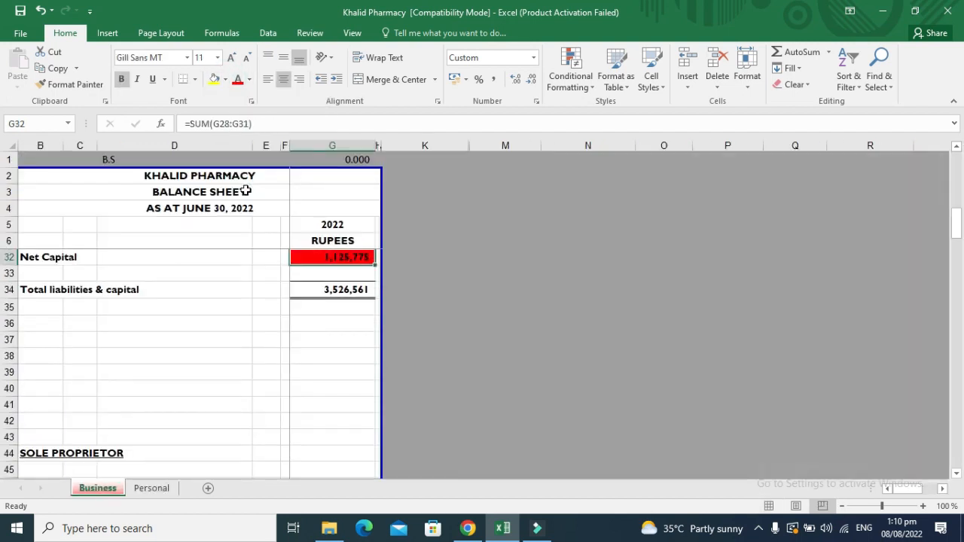
key("Up")
key("Down")
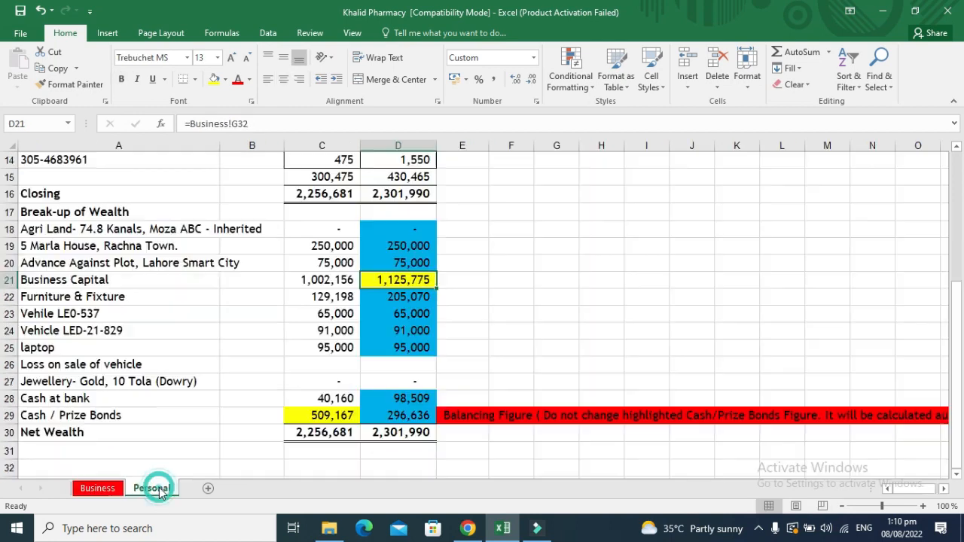
left_click(153, 490)
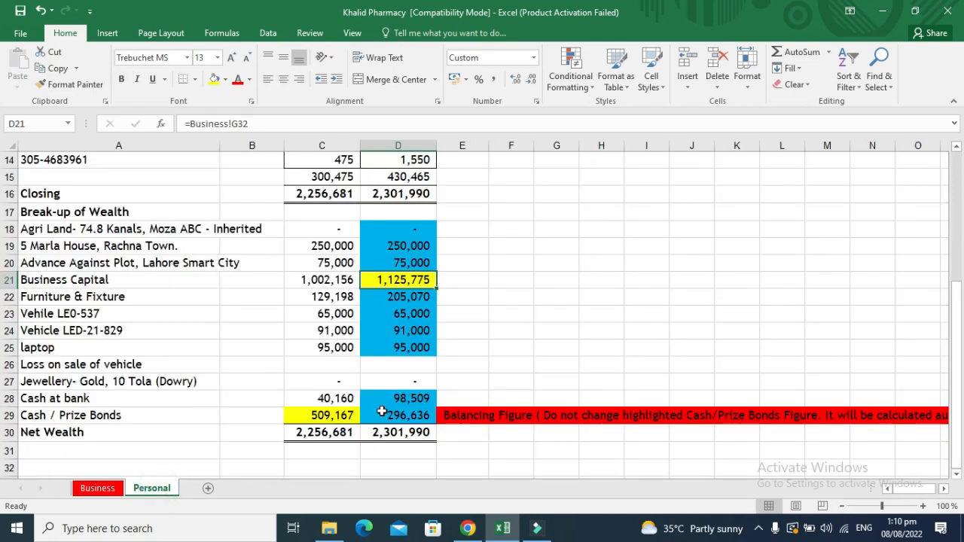
left_click(382, 411)
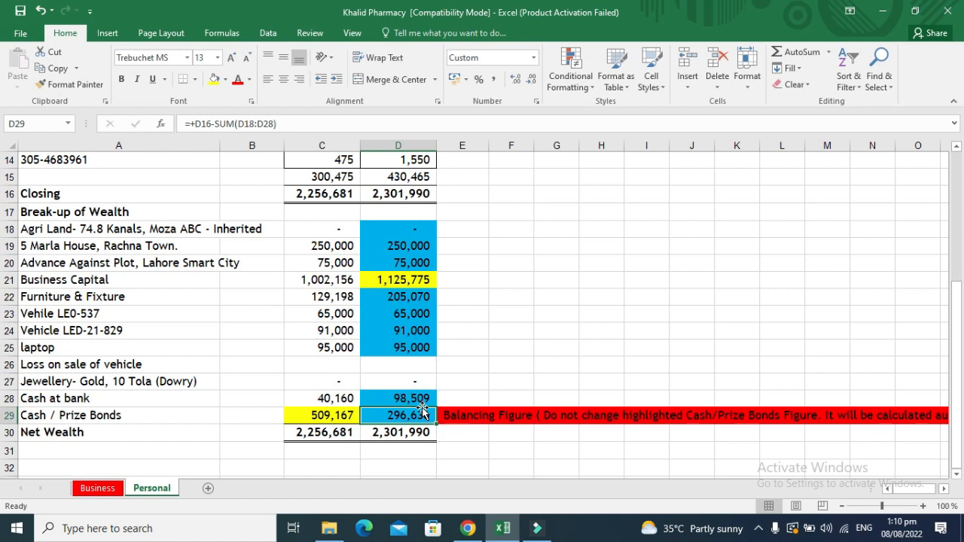
left_click(499, 344)
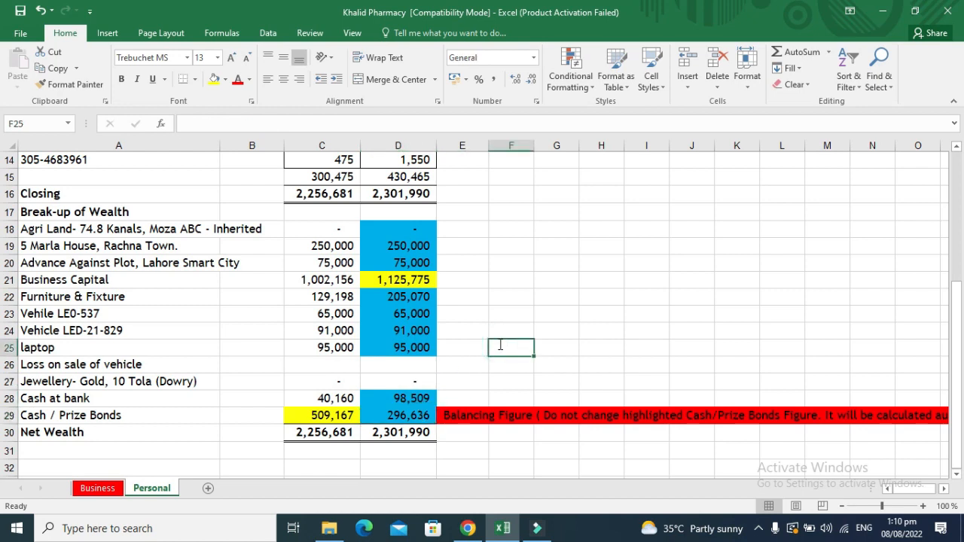
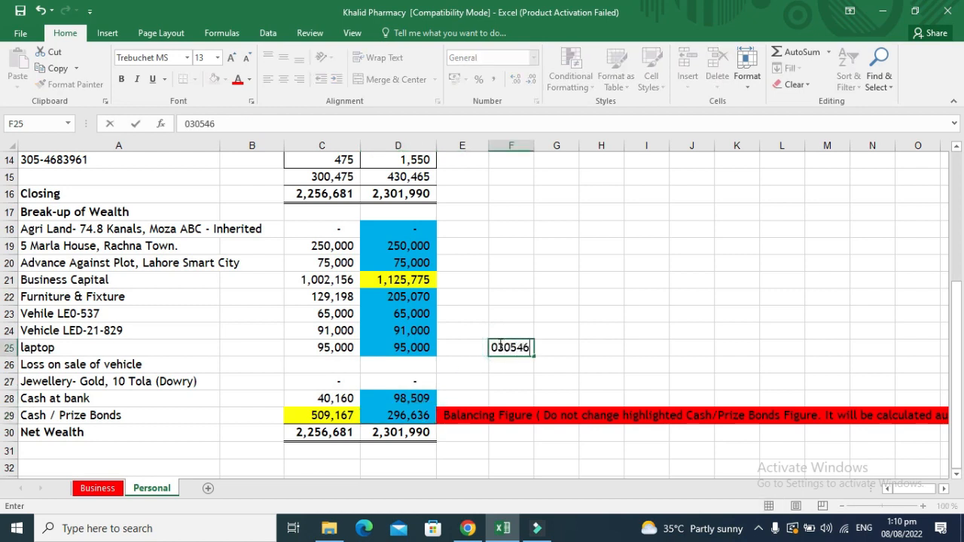
Enter a mobile number in F25, then move to C32 below Net Wealth.
key("Return")
key("Up")
key("Right")
key("Down")
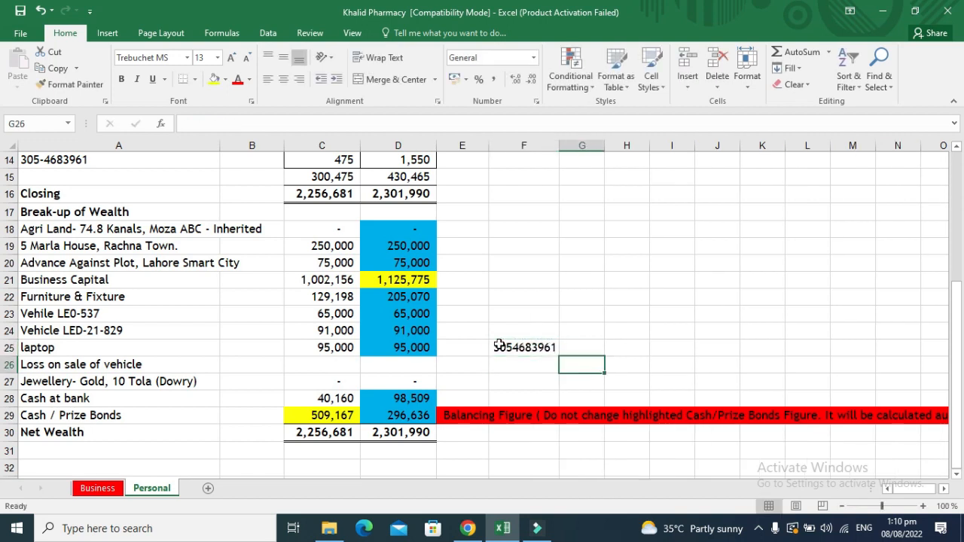
key("Left")
key("Down")
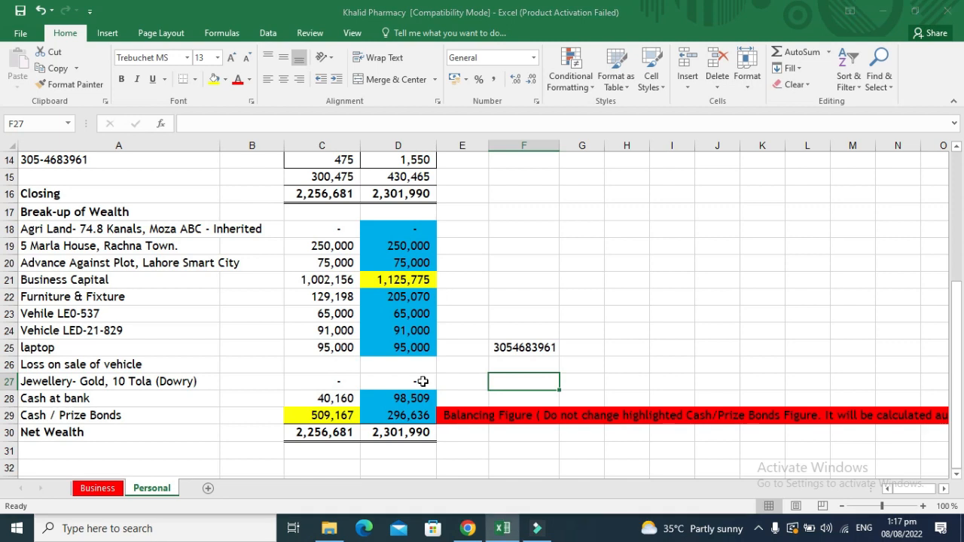
key("Down")
key("Down")
key("Down")
key("Down")
key("Down")
key("Left")
key("Left")
key("Left")
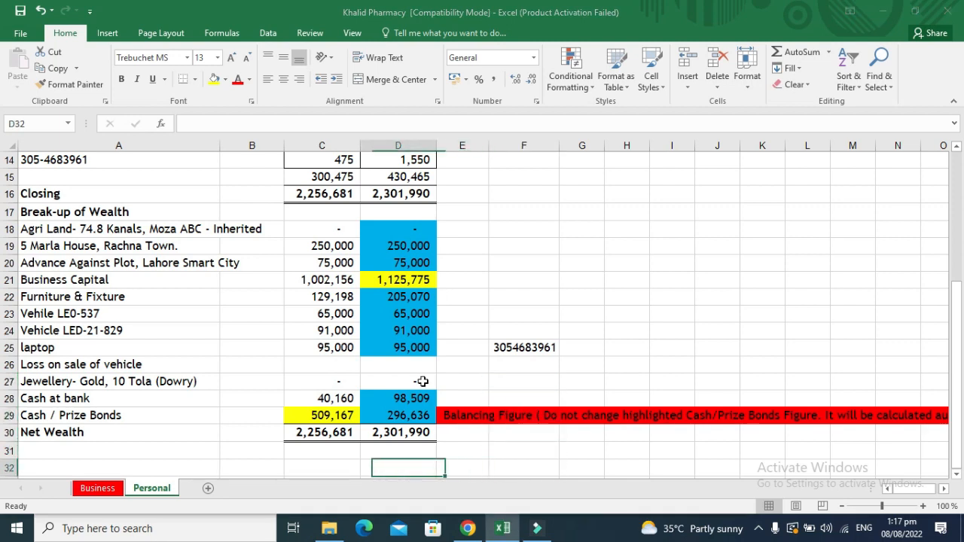
Label C32 'Sole-proprietor (Individual business oerson)'.
type("S")
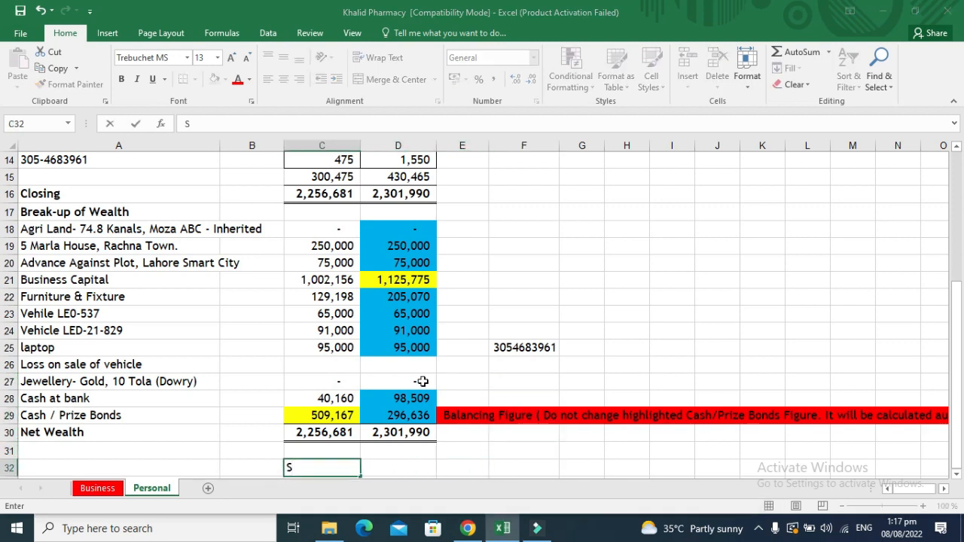
type("ole-pr")
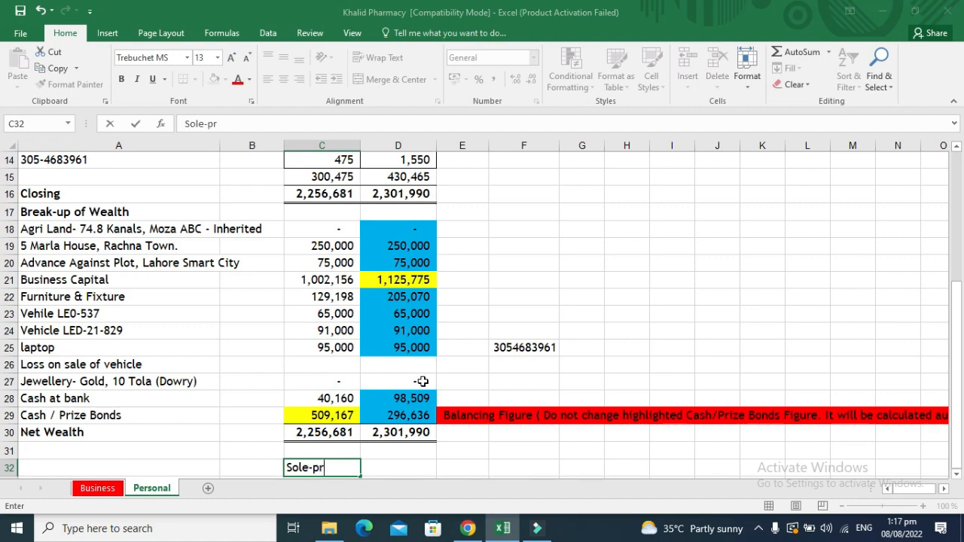
type("ietor")
key("Return")
key("Up")
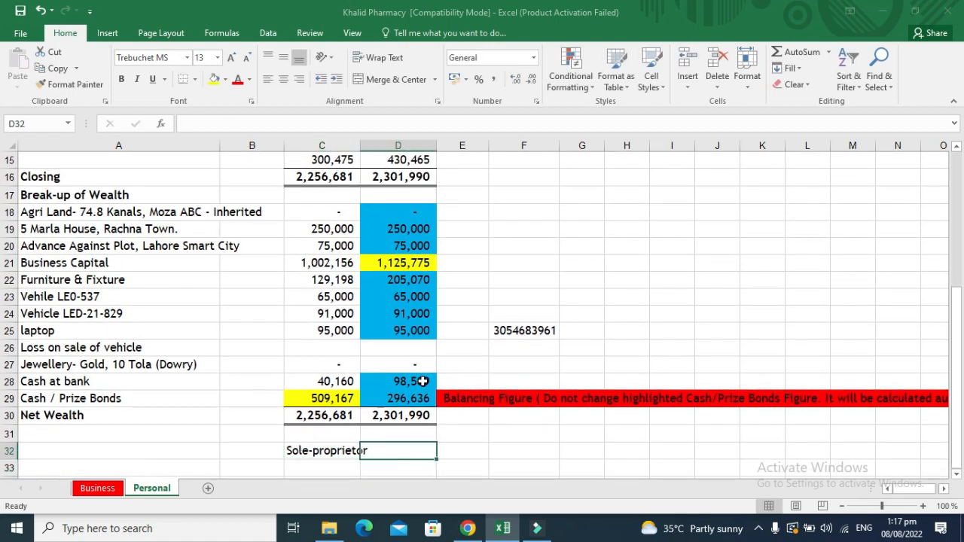
key("F2")
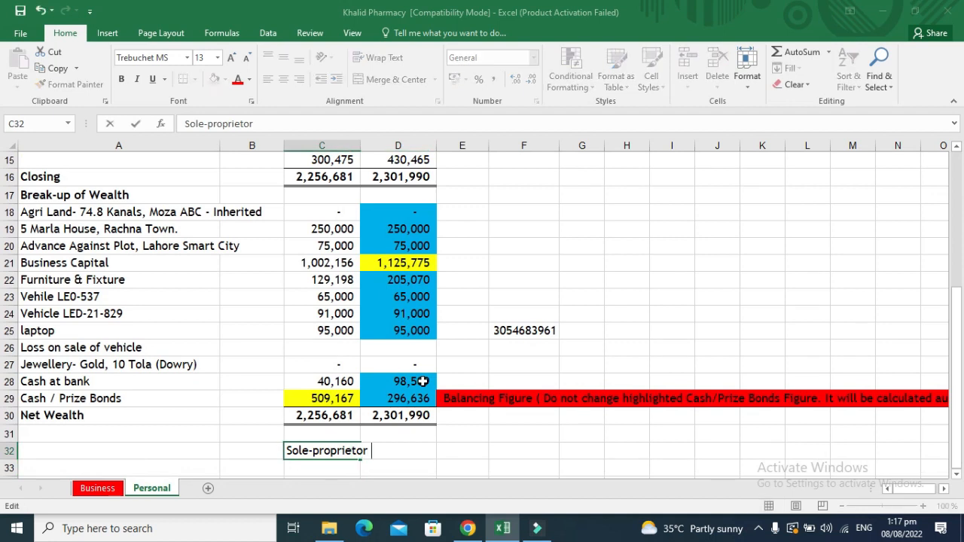
type("(Individu")
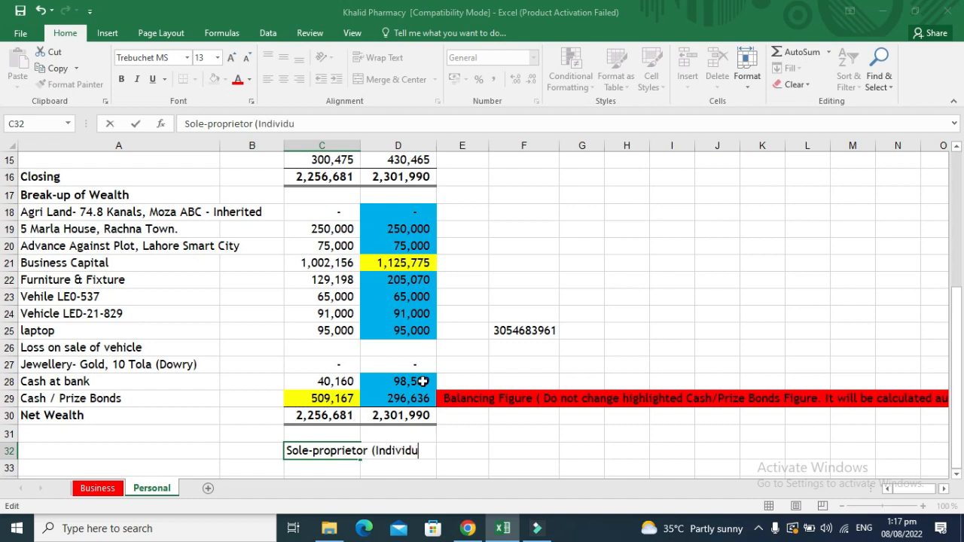
type("al business")
type(" o")
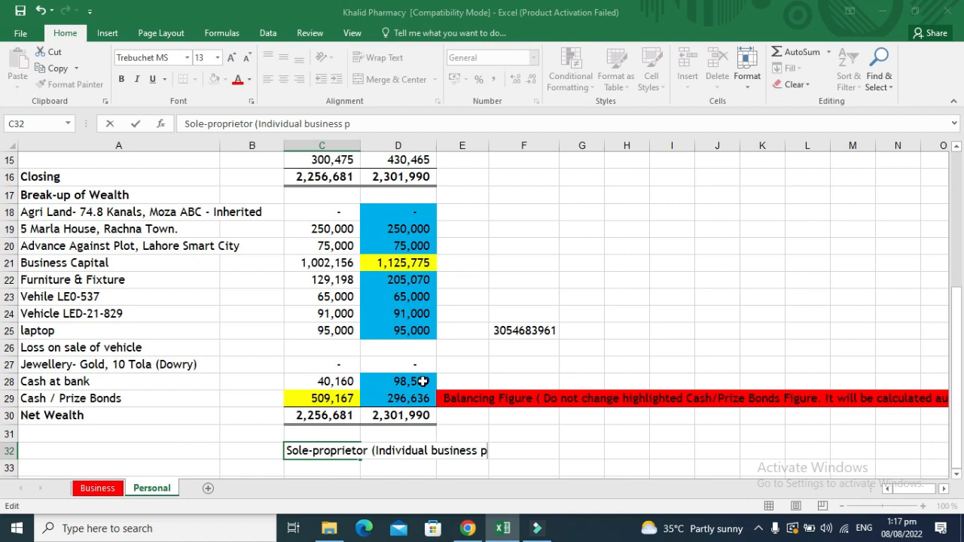
type("erson)")
key("Return")
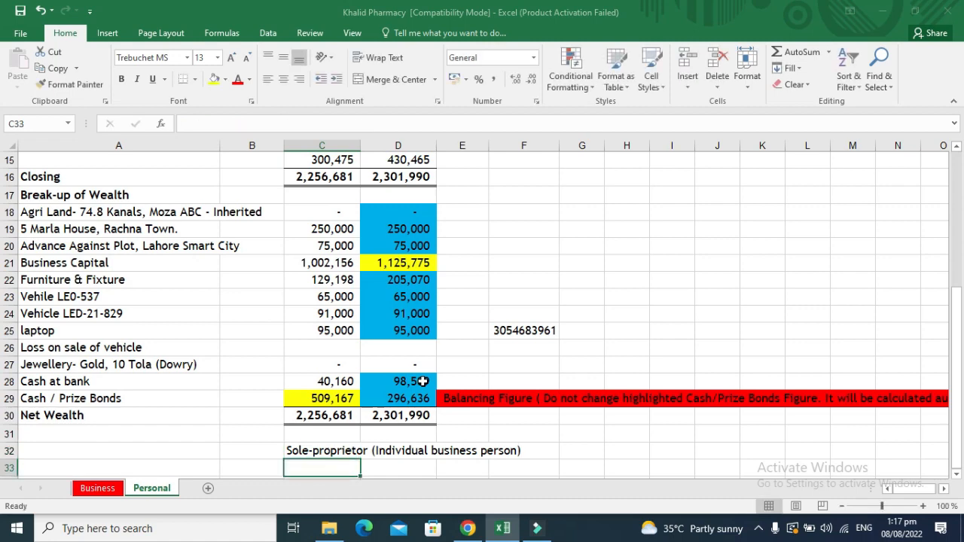
Add AOP with 'No personal assets' and Co. with 'audited accounts' in the next two rows.
type("AOP")
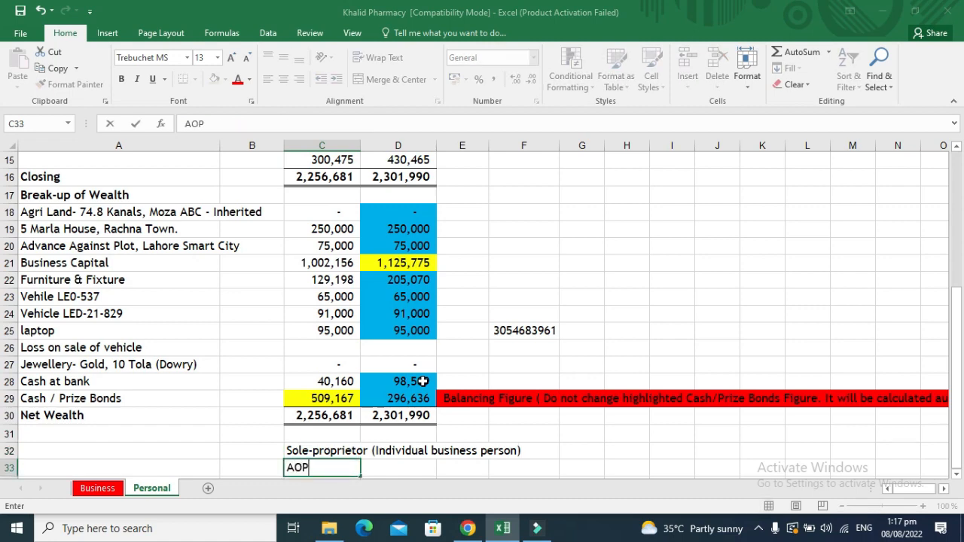
key("Return")
key("Up")
key("Right")
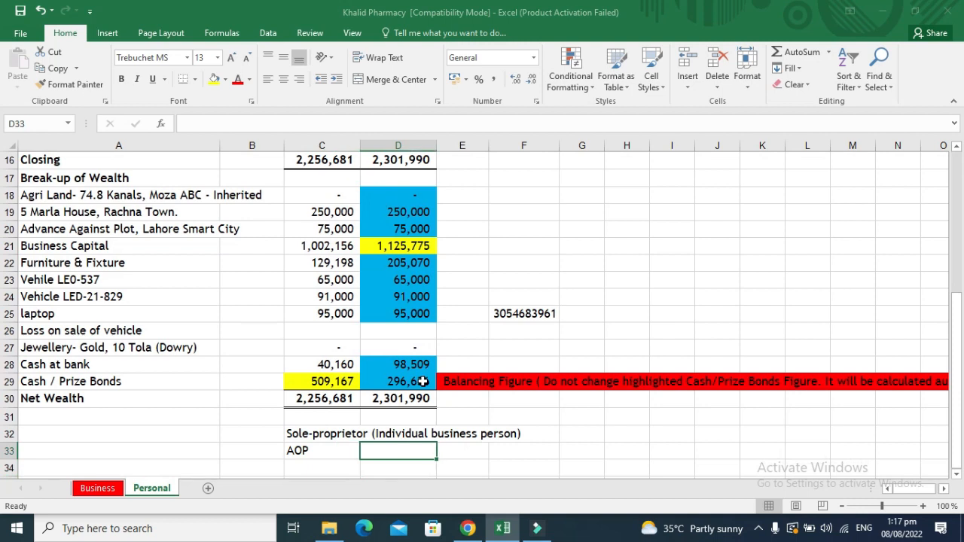
type("No pe")
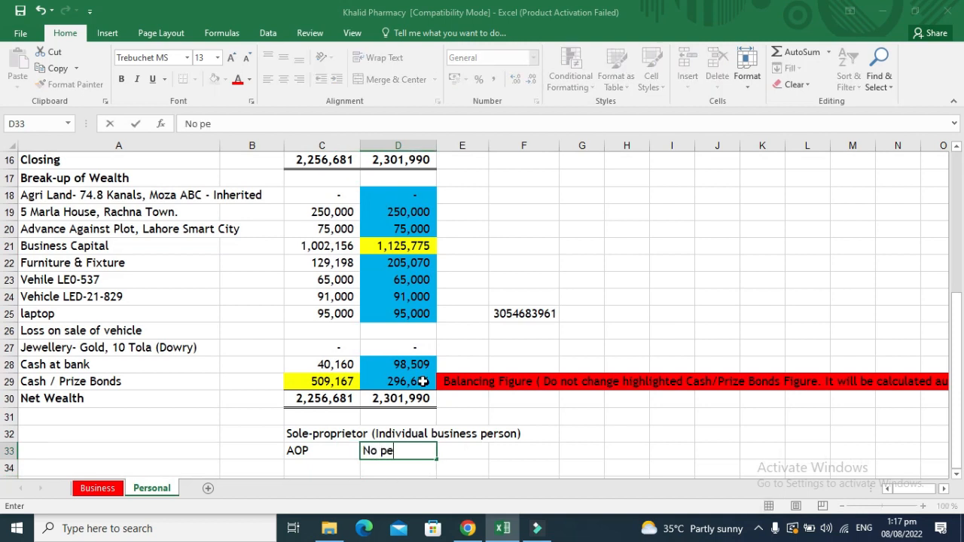
type("rsonal a")
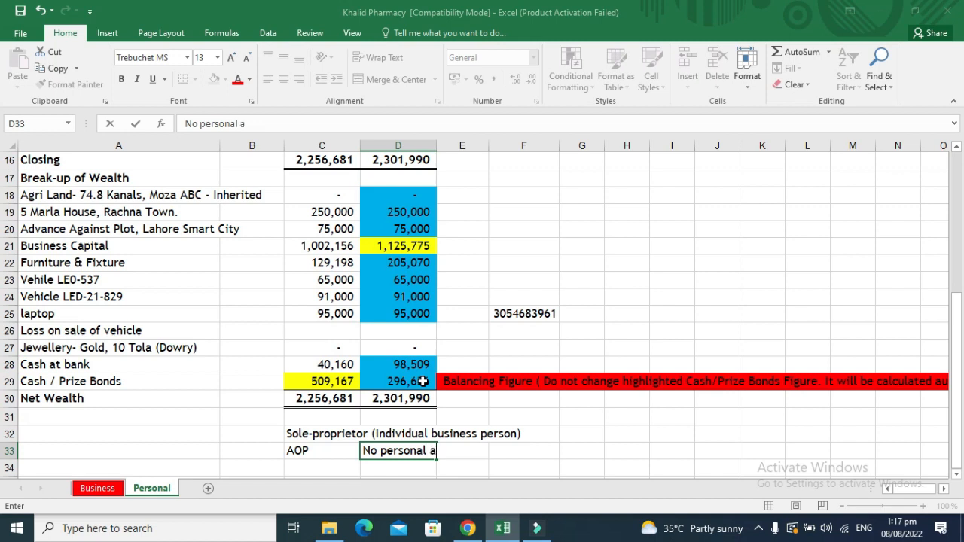
type("ssets")
key("Return")
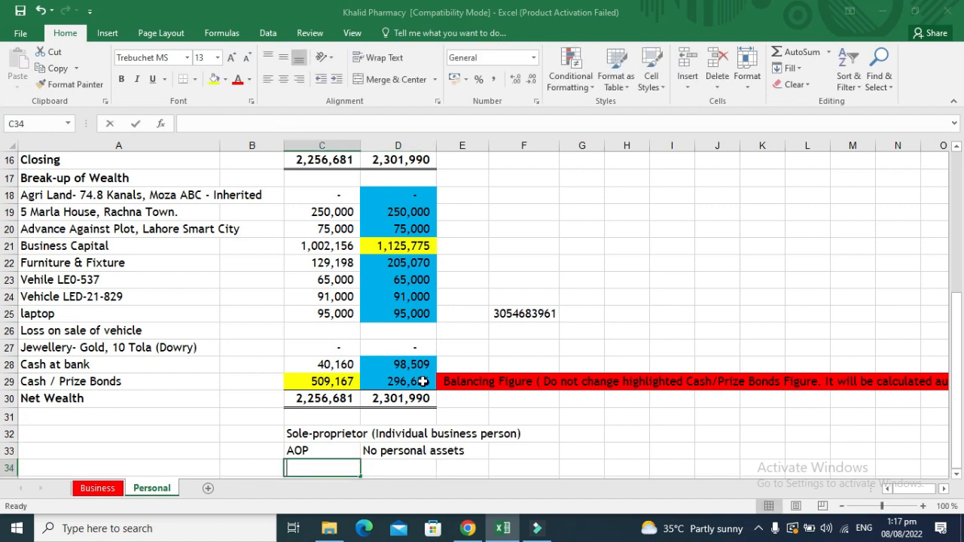
type("Co.")
key("Return")
key("Up")
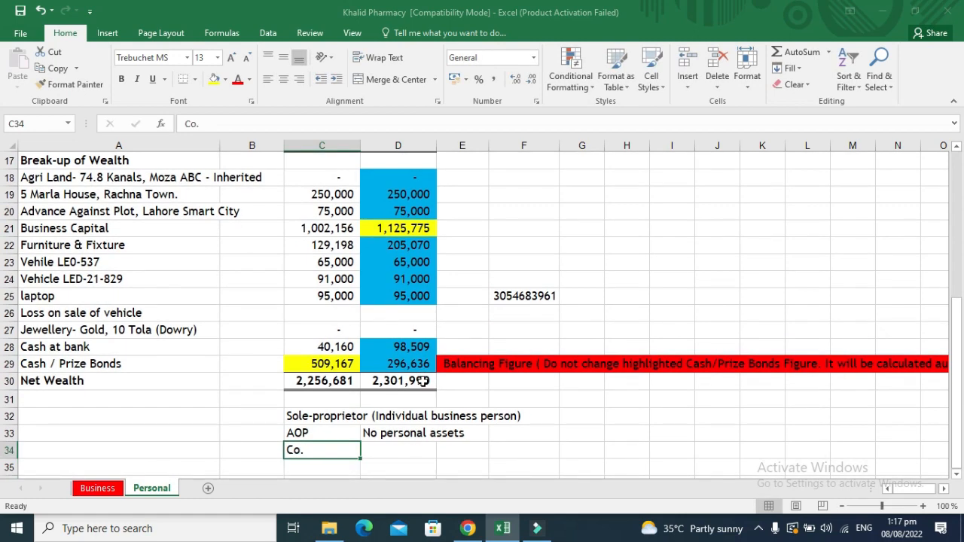
key("Right")
type("aud")
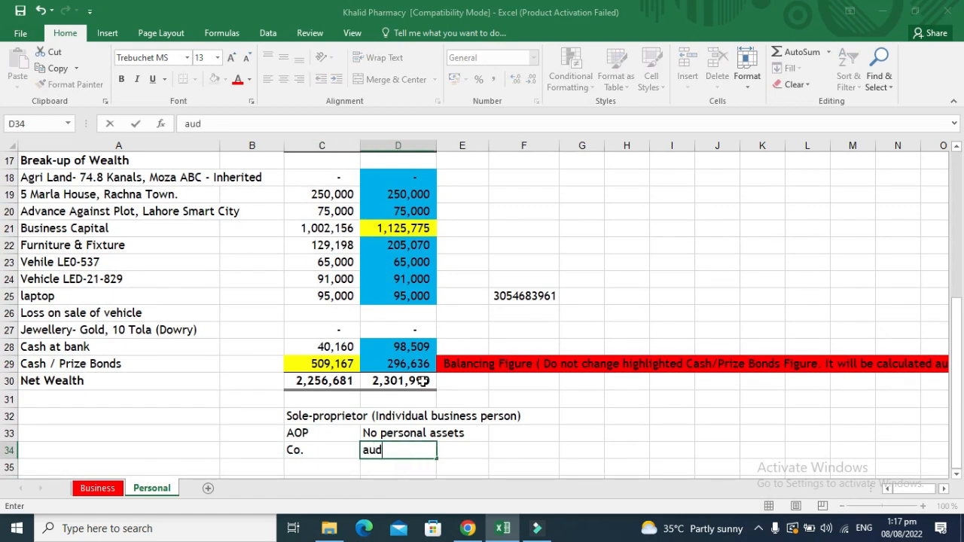
type("ited accounts")
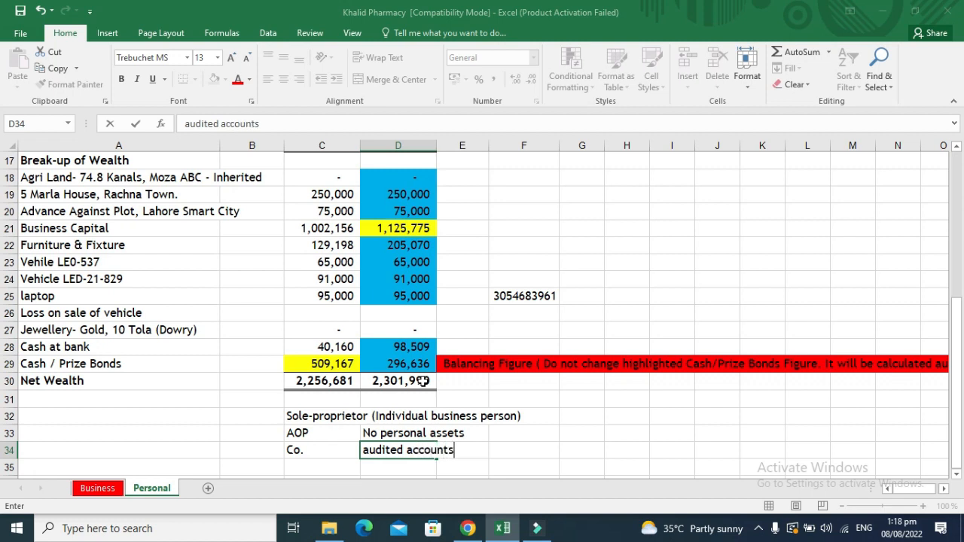
key("Right")
key("Right")
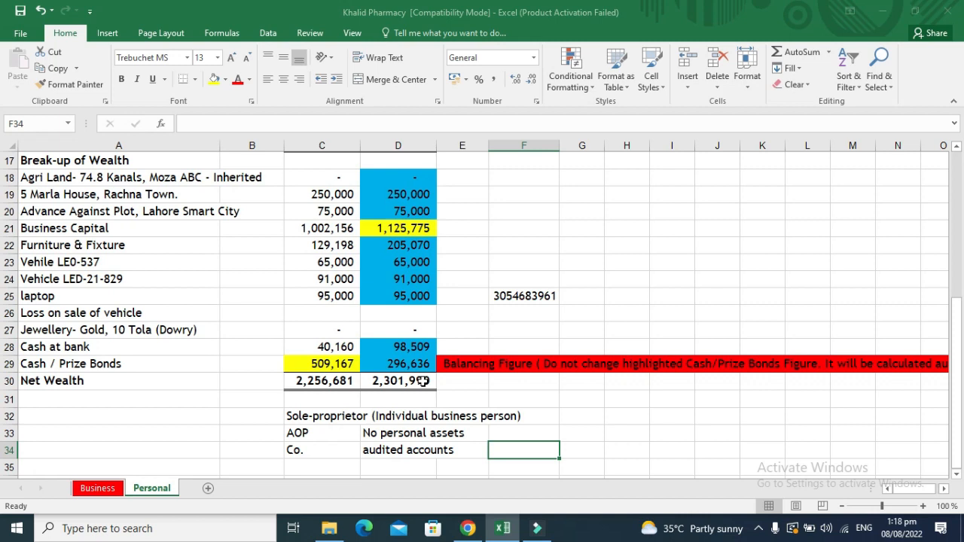
Enter 'Profit or loss & assets/equity & liabilities' in F34 and paste it into G32:G33.
type("Pro")
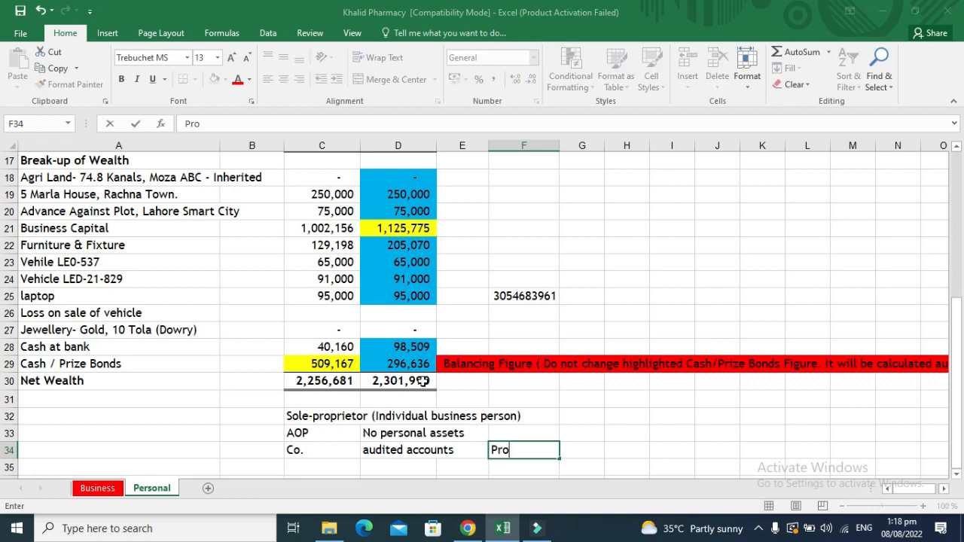
type("fit or loss ")
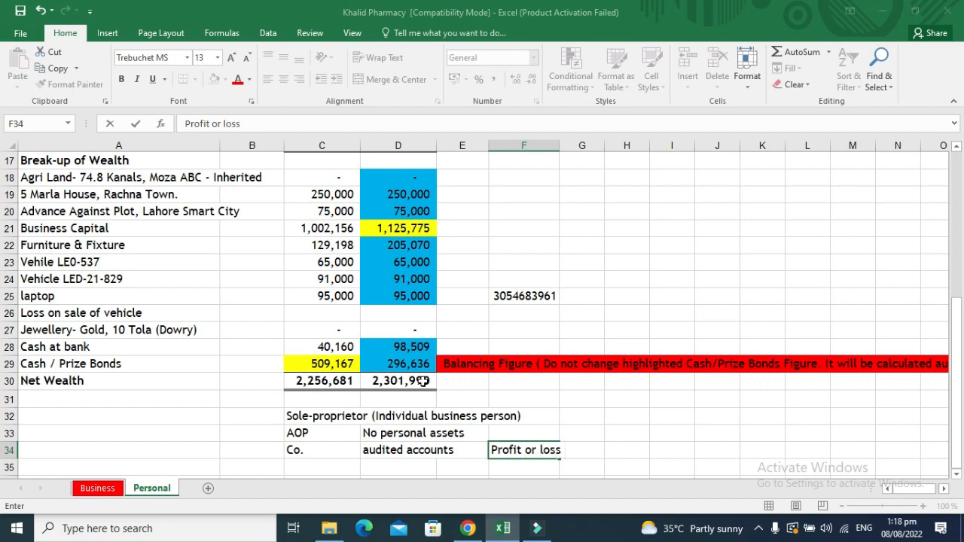
type("& assets")
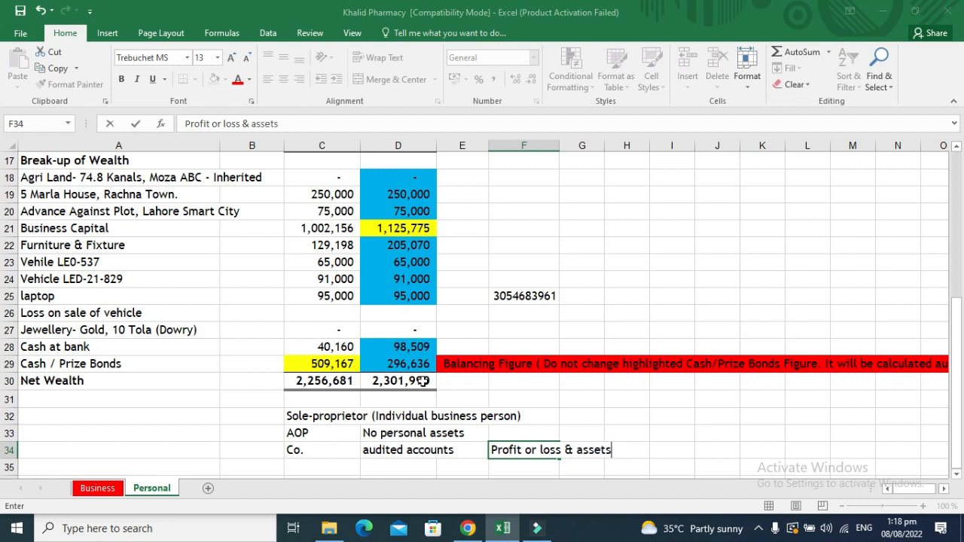
type("/equity ")
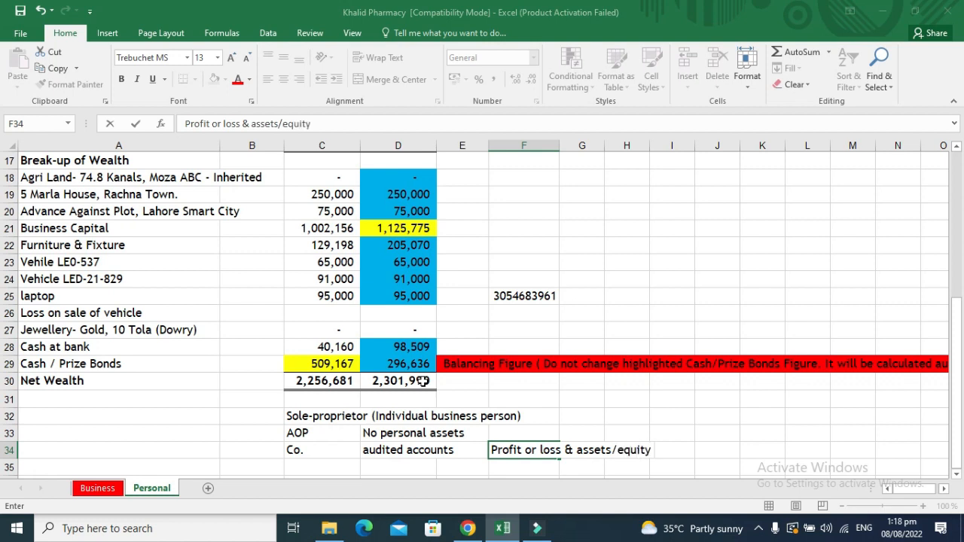
type("& liabilities")
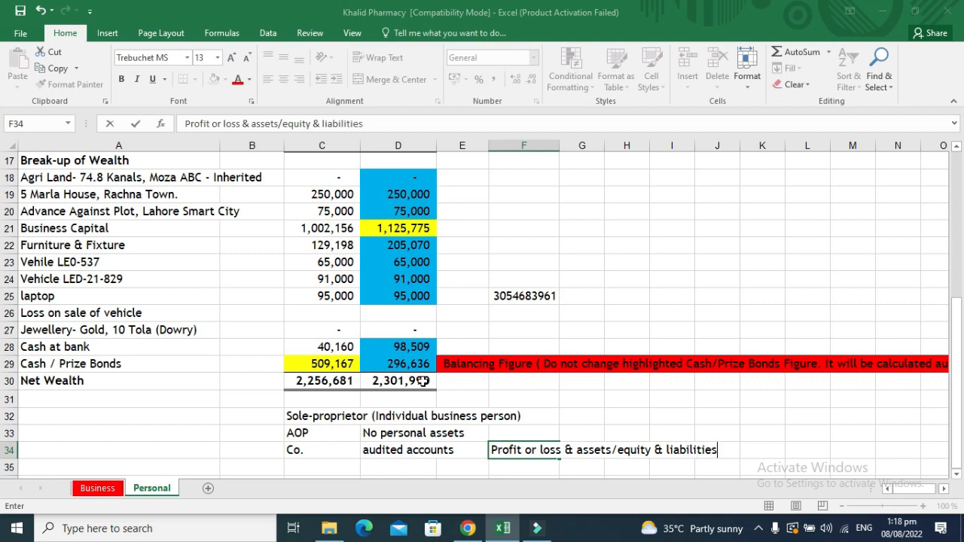
key("ctrl+Return")
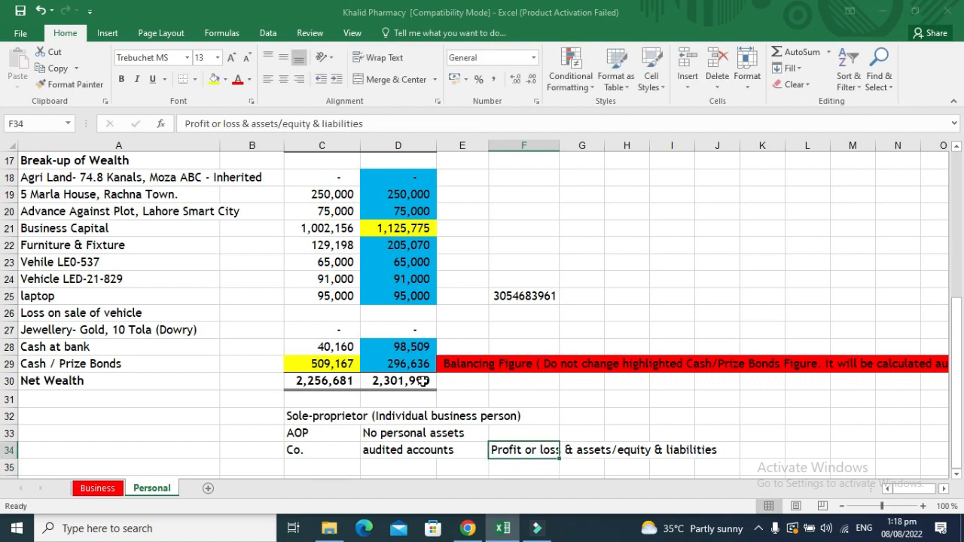
key("ctrl+c")
key("Up")
key("Up")
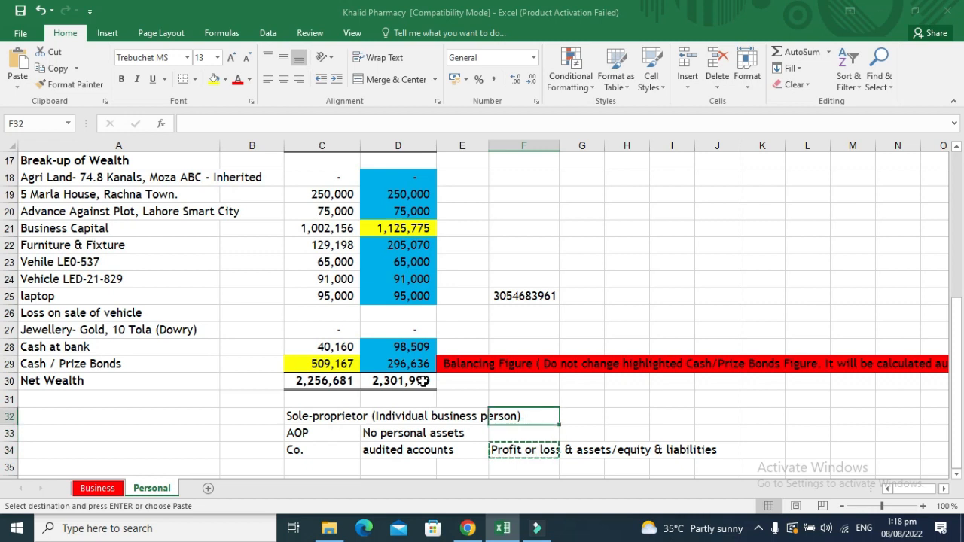
key("Right")
key("ctrl+v")
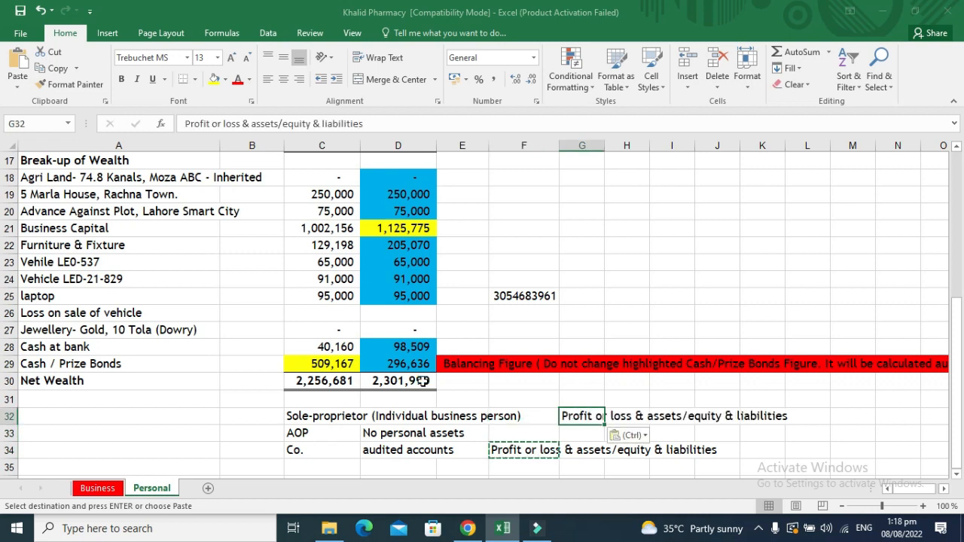
key("Down")
key("Up")
key("shift+Down")
key("Return")
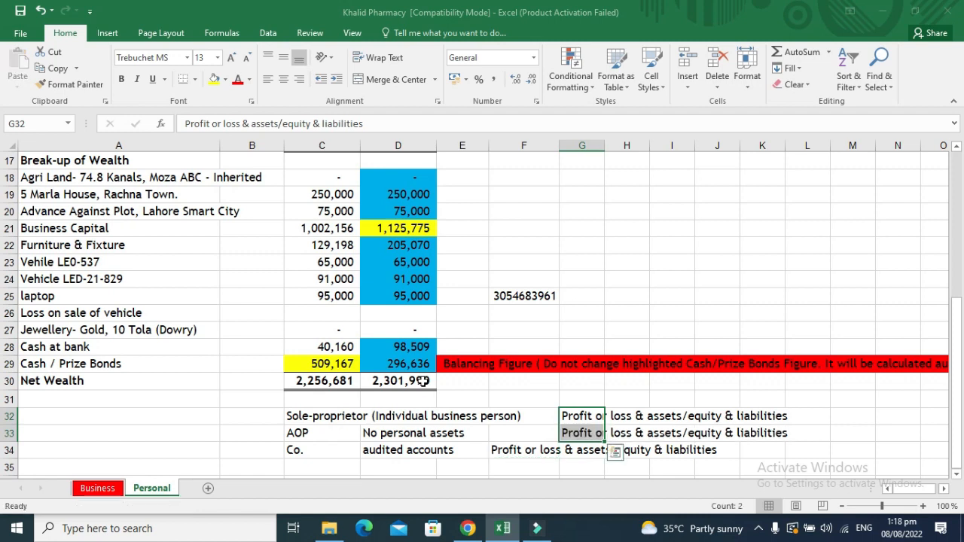
key("Right")
key("Right")
key("Right")
key("Right")
key("Right")
key("Right")
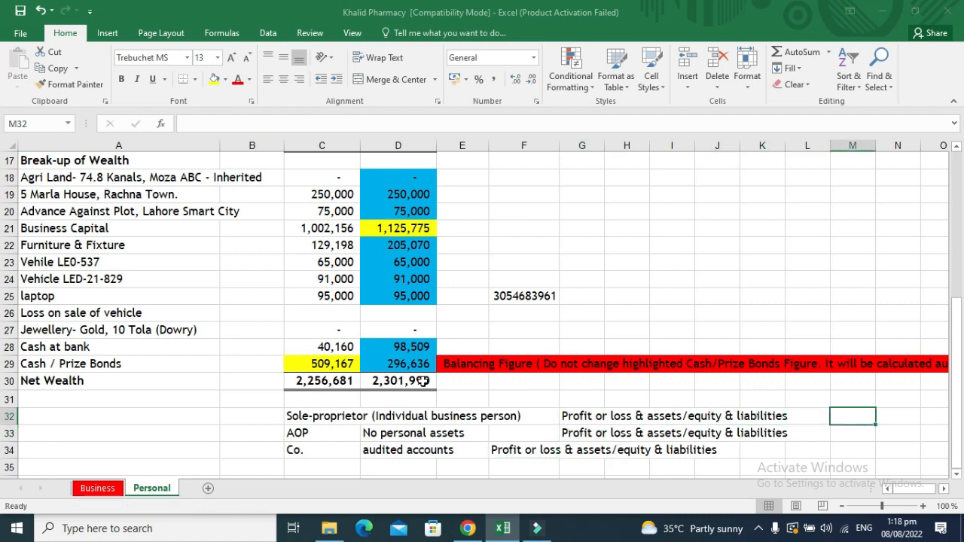
Put 'Personal assets' in M32 and fill 'No personal' into M33:M34.
type("Personal")
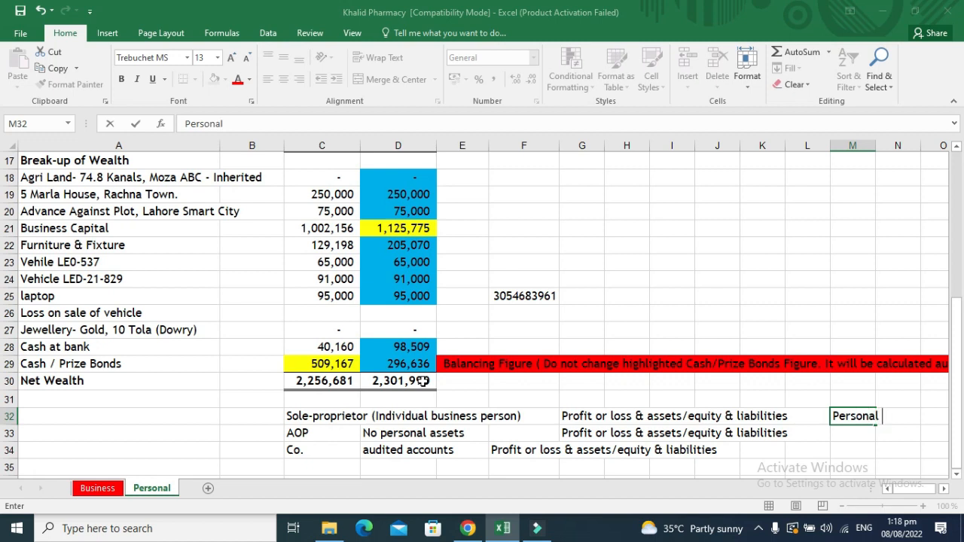
type(" assets")
key("Return")
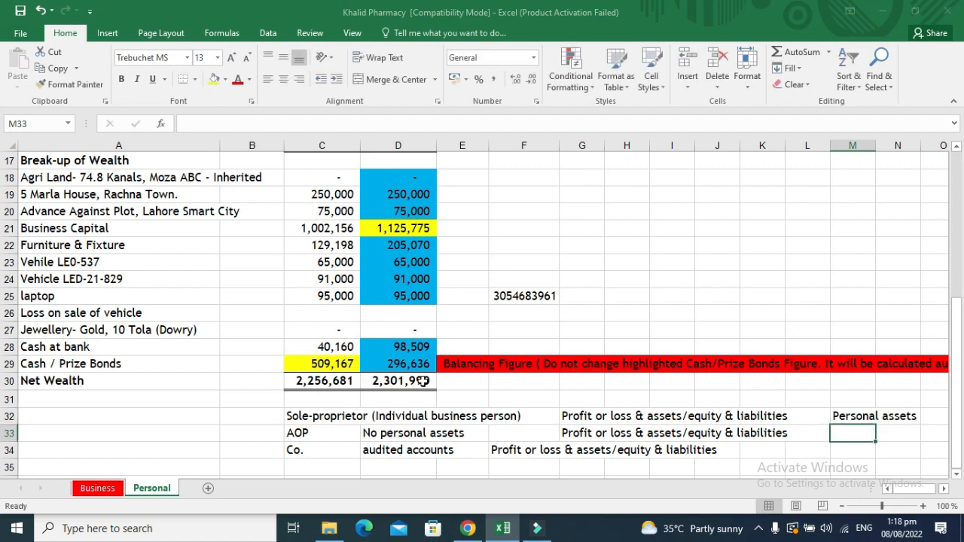
type("N")
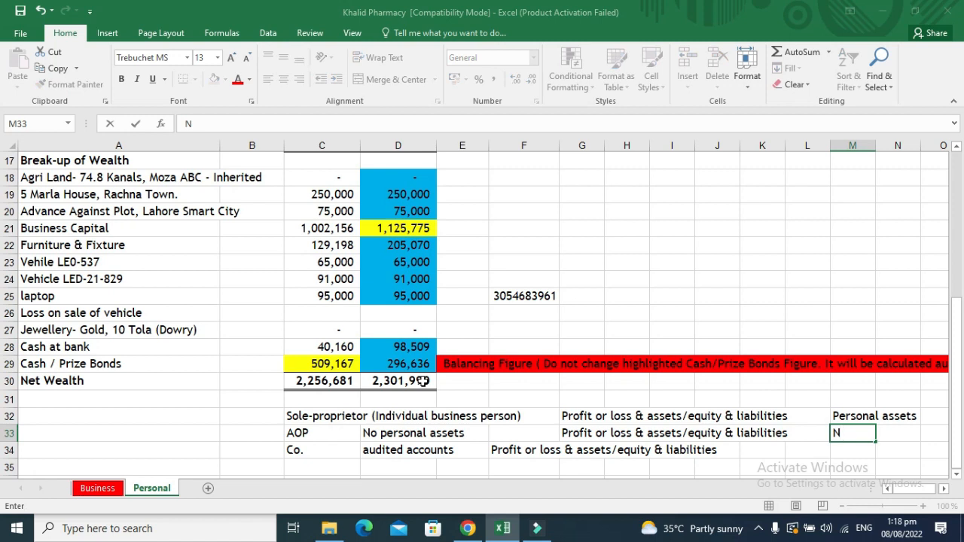
type("o personal")
key("Return")
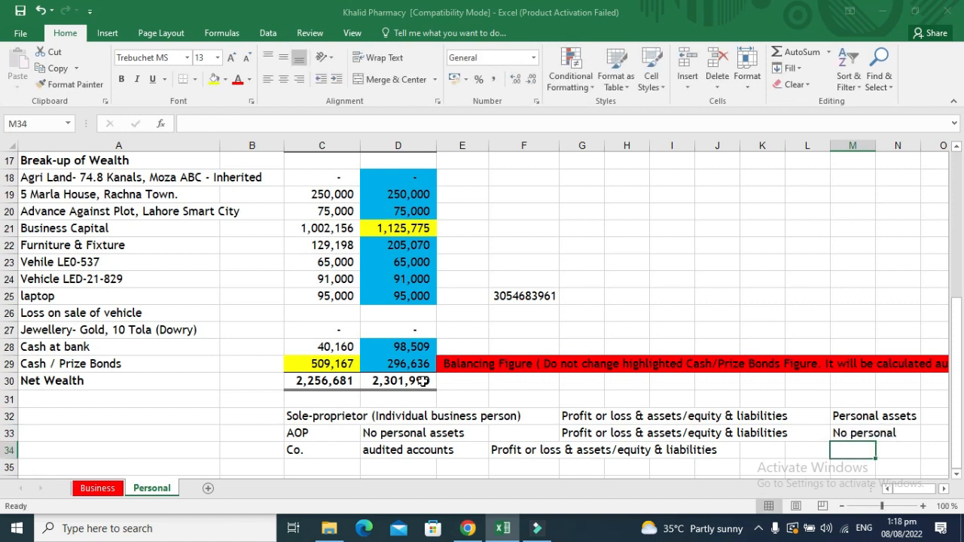
key("Up")
key("shift+Down")
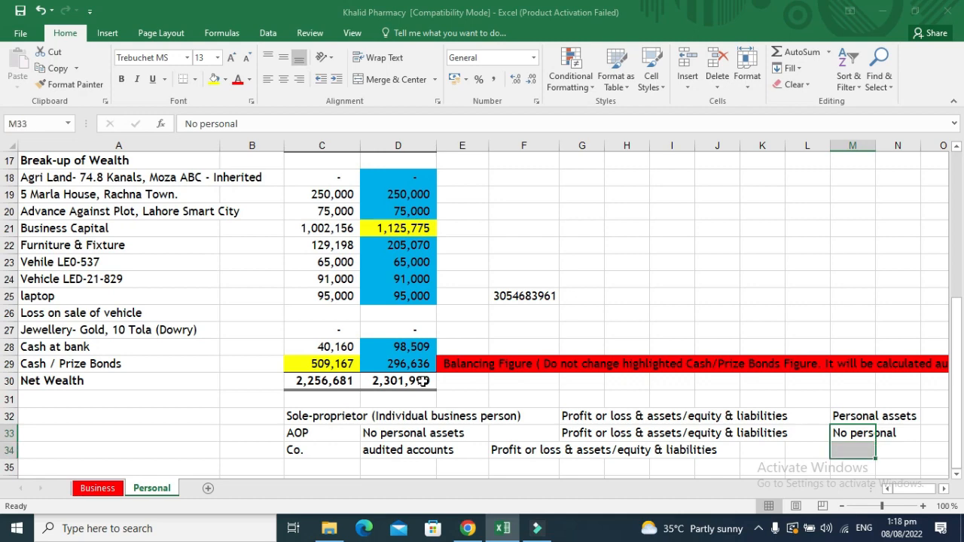
key("ctrl+d")
key("ctrl+q")
key("Right")
key("Right")
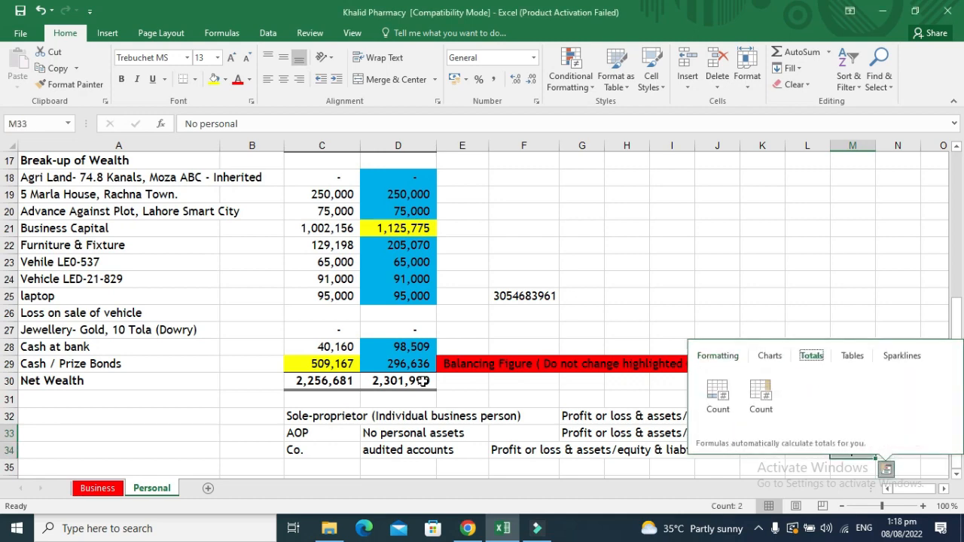
key("Escape")
key("Right")
key("Right")
key("Up")
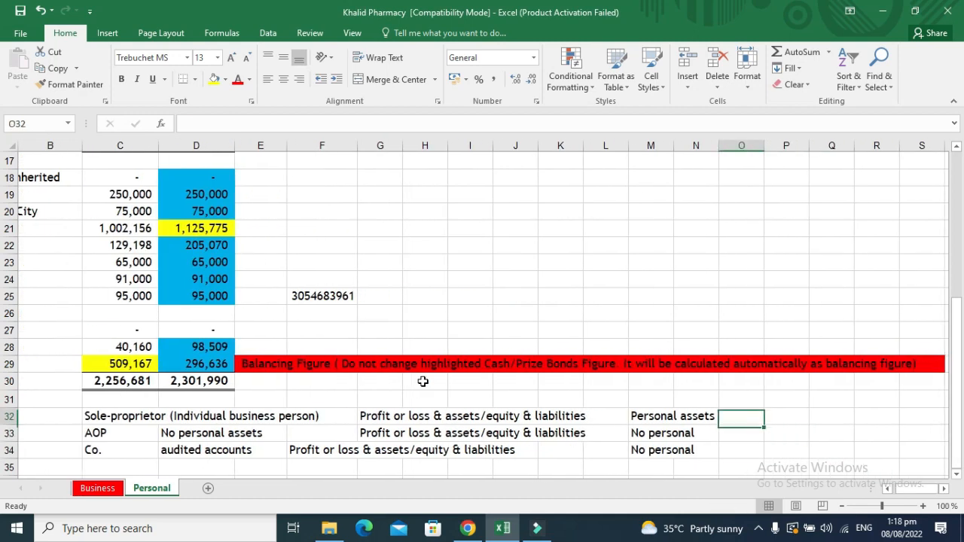
key("Right")
Put 'wealth statement' in P32 and fill 'no wealth statement' into P33:P34, then review the AOP row.
type("wea")
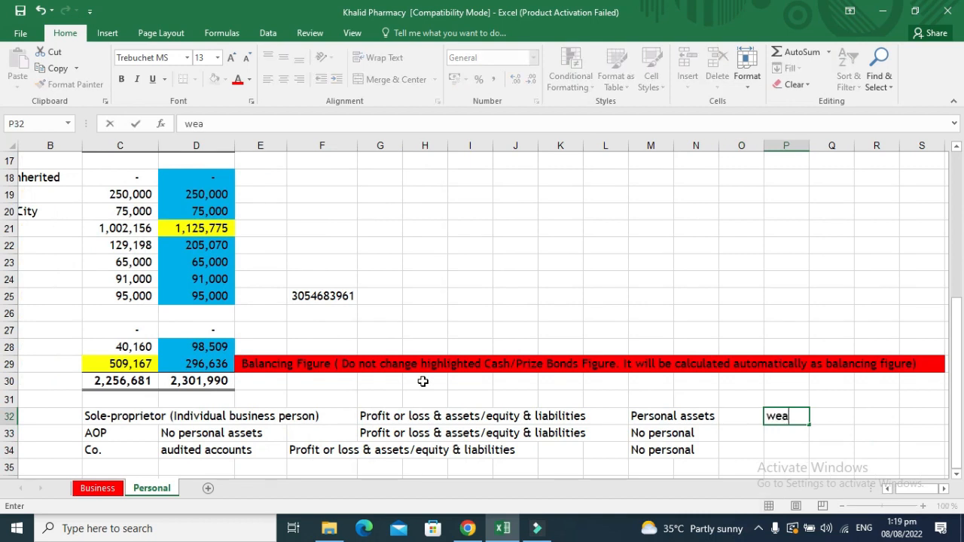
type("lth statem")
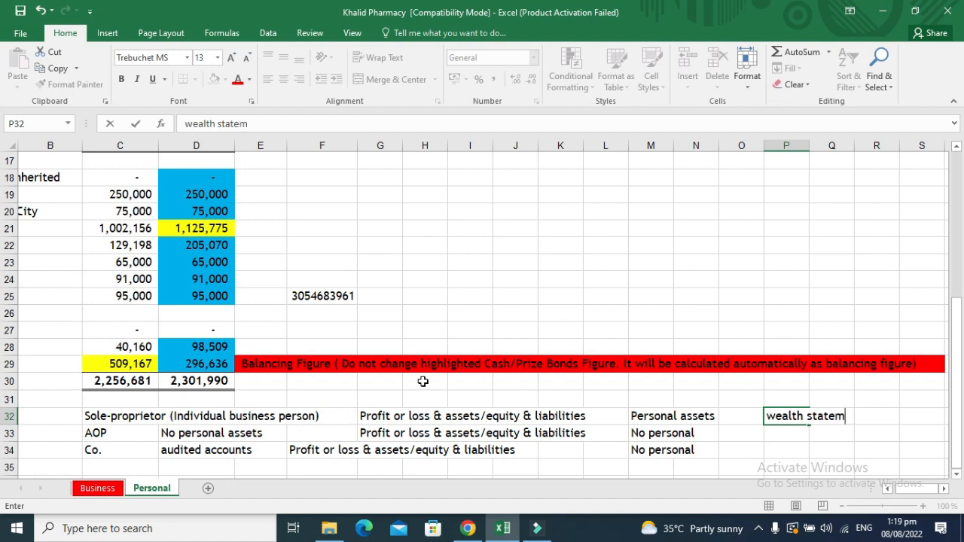
type("ent")
key("Return")
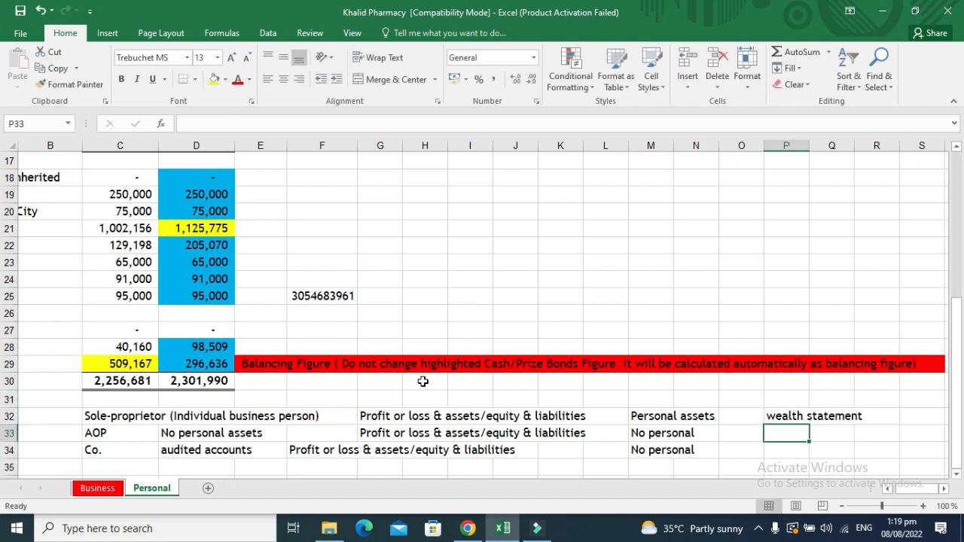
type("no wea")
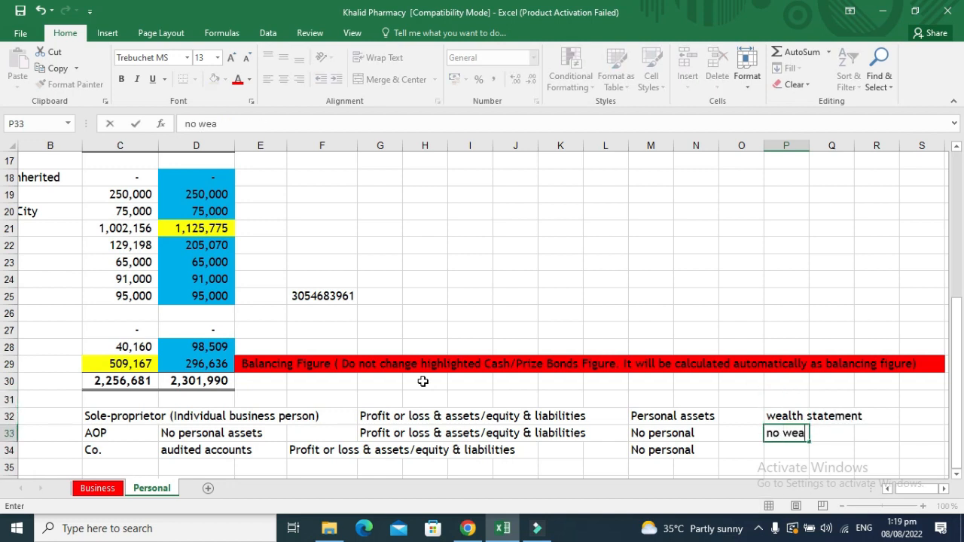
type("lth state")
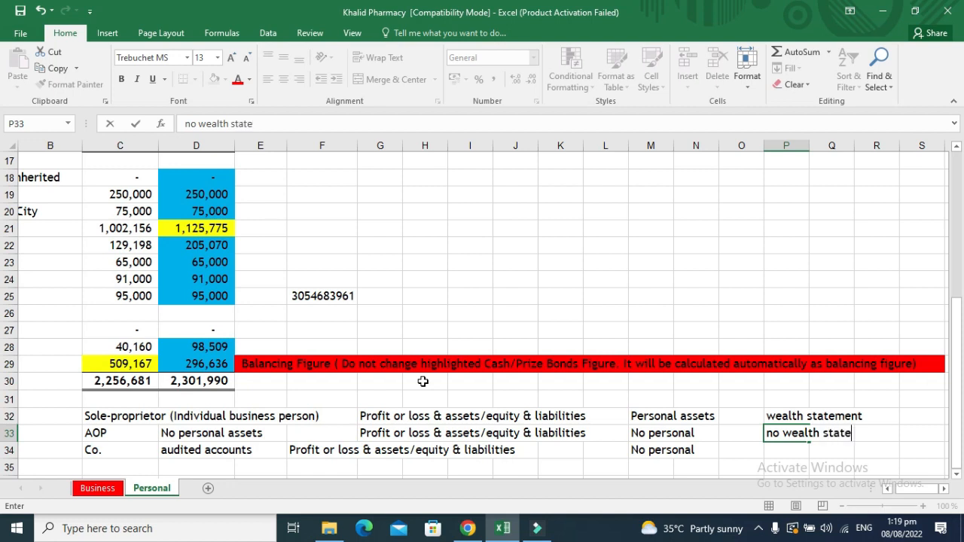
type("ment")
key("Return")
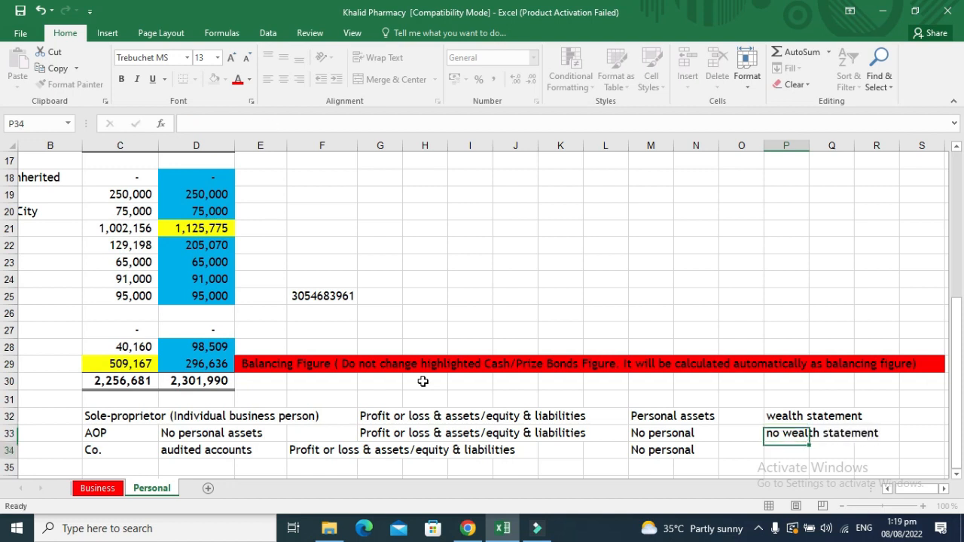
key("Up")
key("shift+Down")
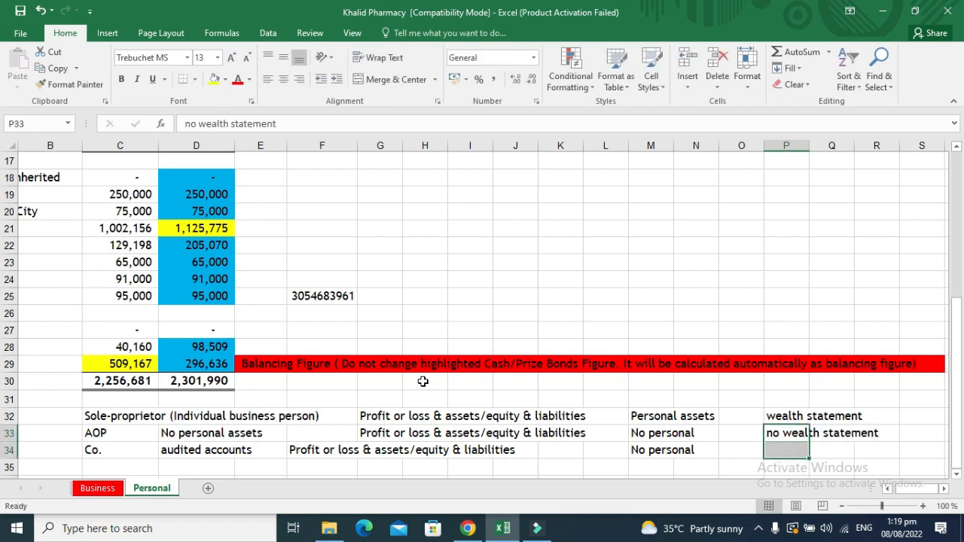
key("ctrl+d")
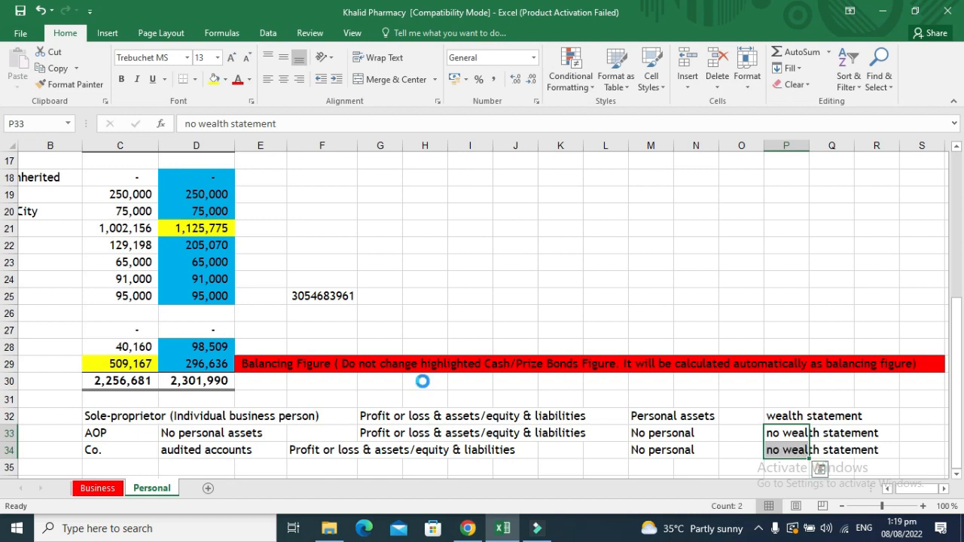
key("Left")
key("Left")
key("Left")
key("Left")
key("Left")
key("Left")
key("Left")
key("Left")
key("Left")
key("Left")
key("Left")
key("Left")
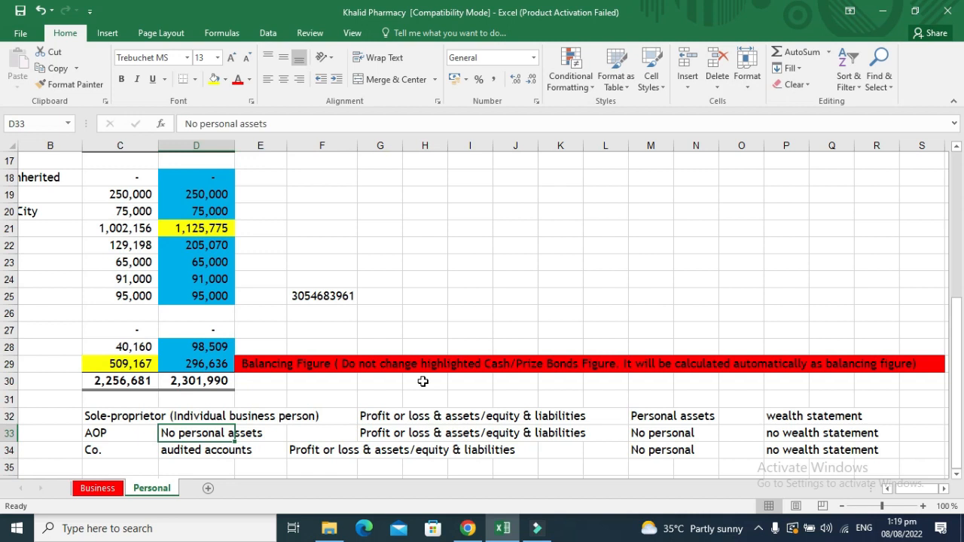
key("Left")
key("Down")
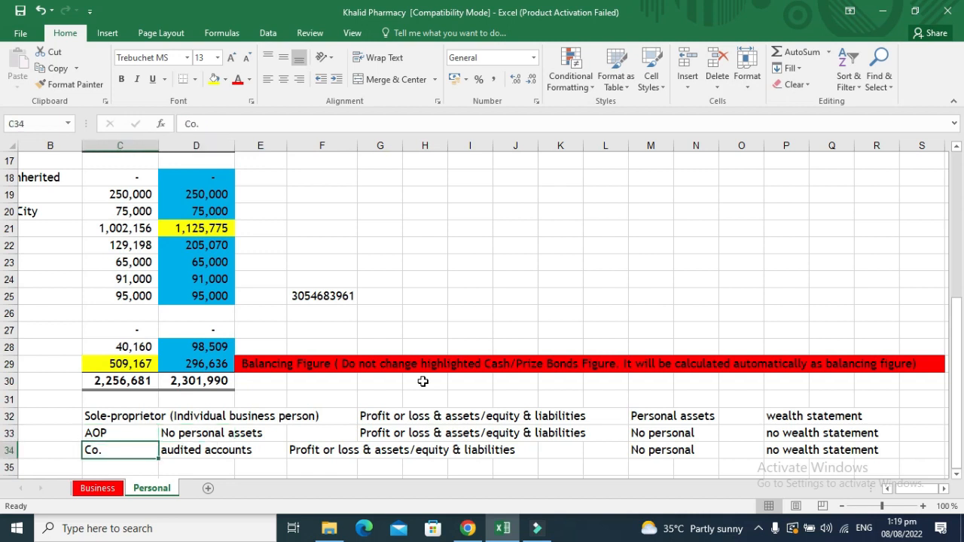
key("Up")
key("Up")
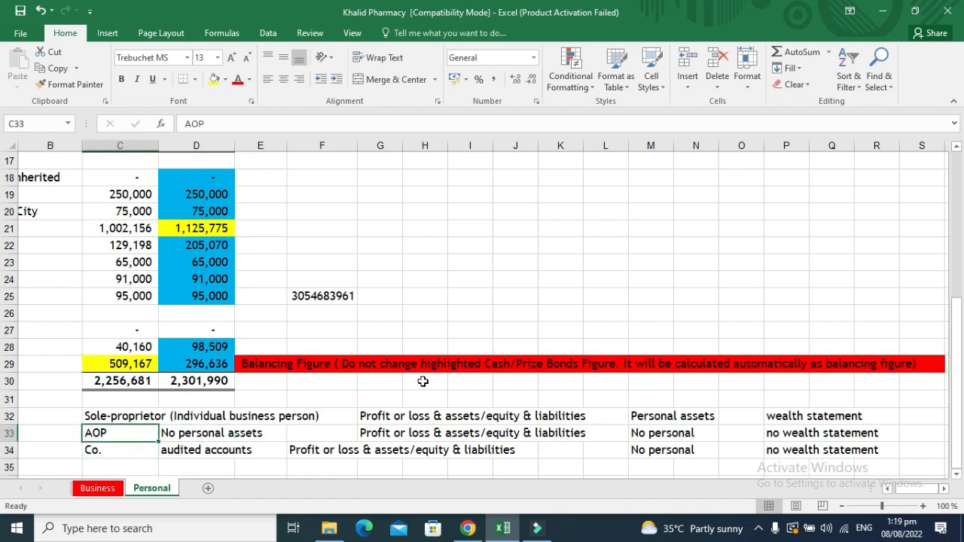